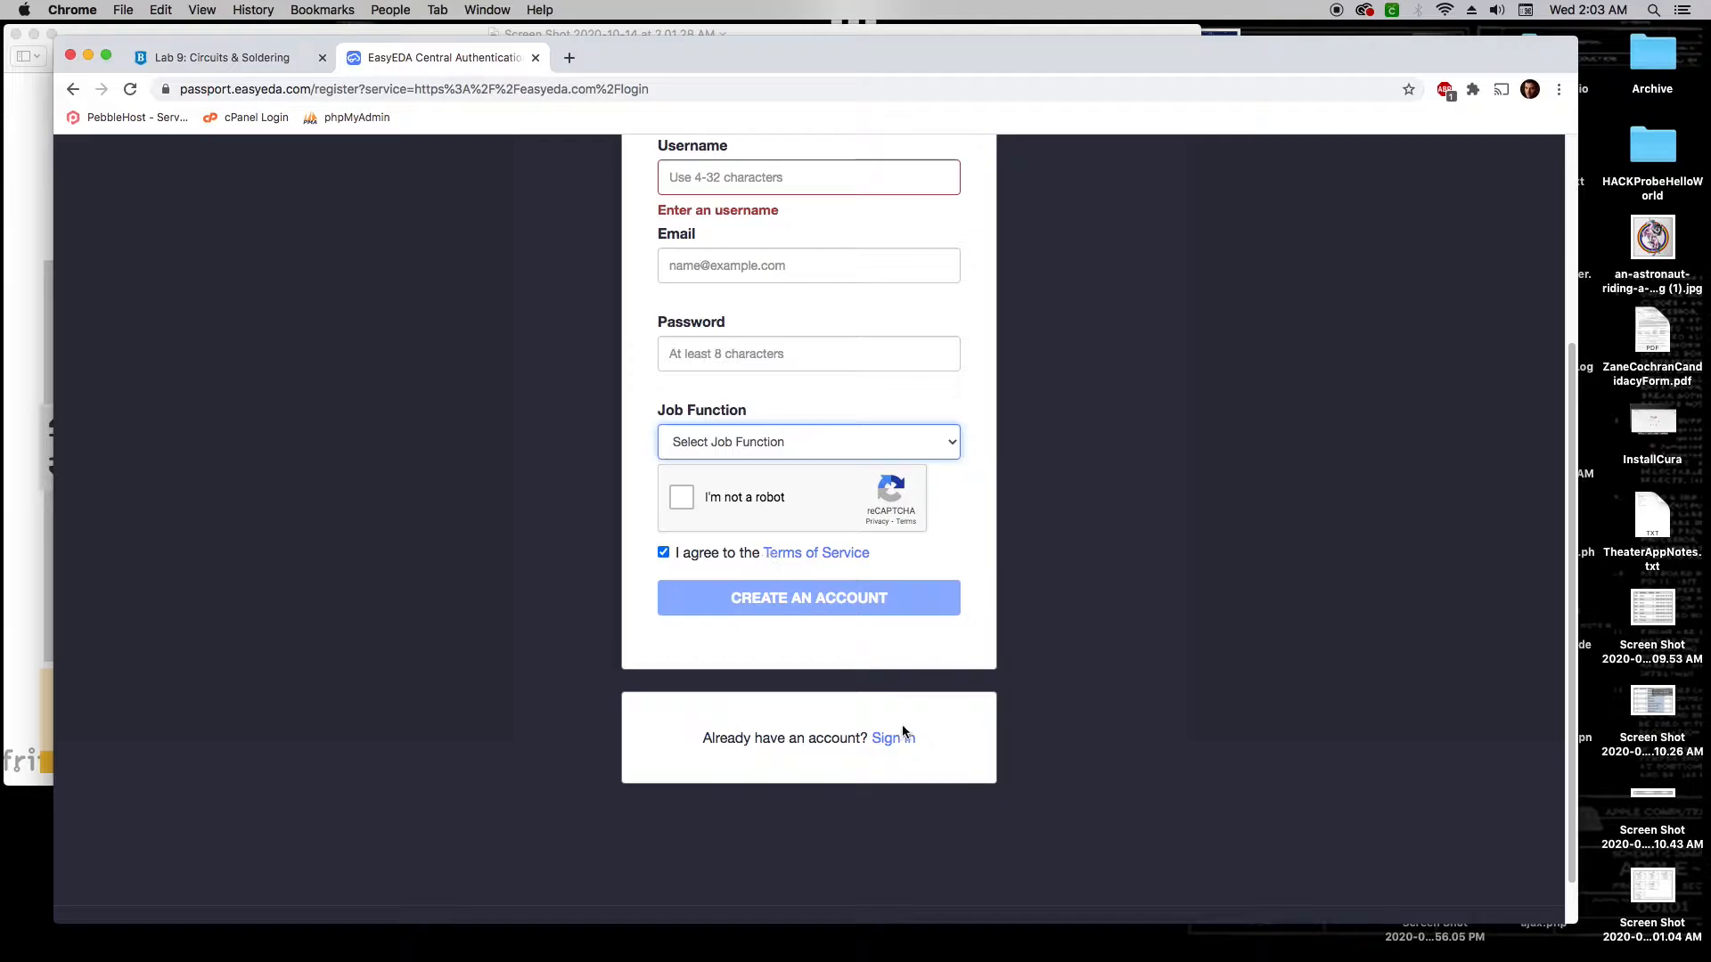
Log in to EasyEDA using the autofilled e-mail, the account password and the reCAPTCHA check
click(896, 741)
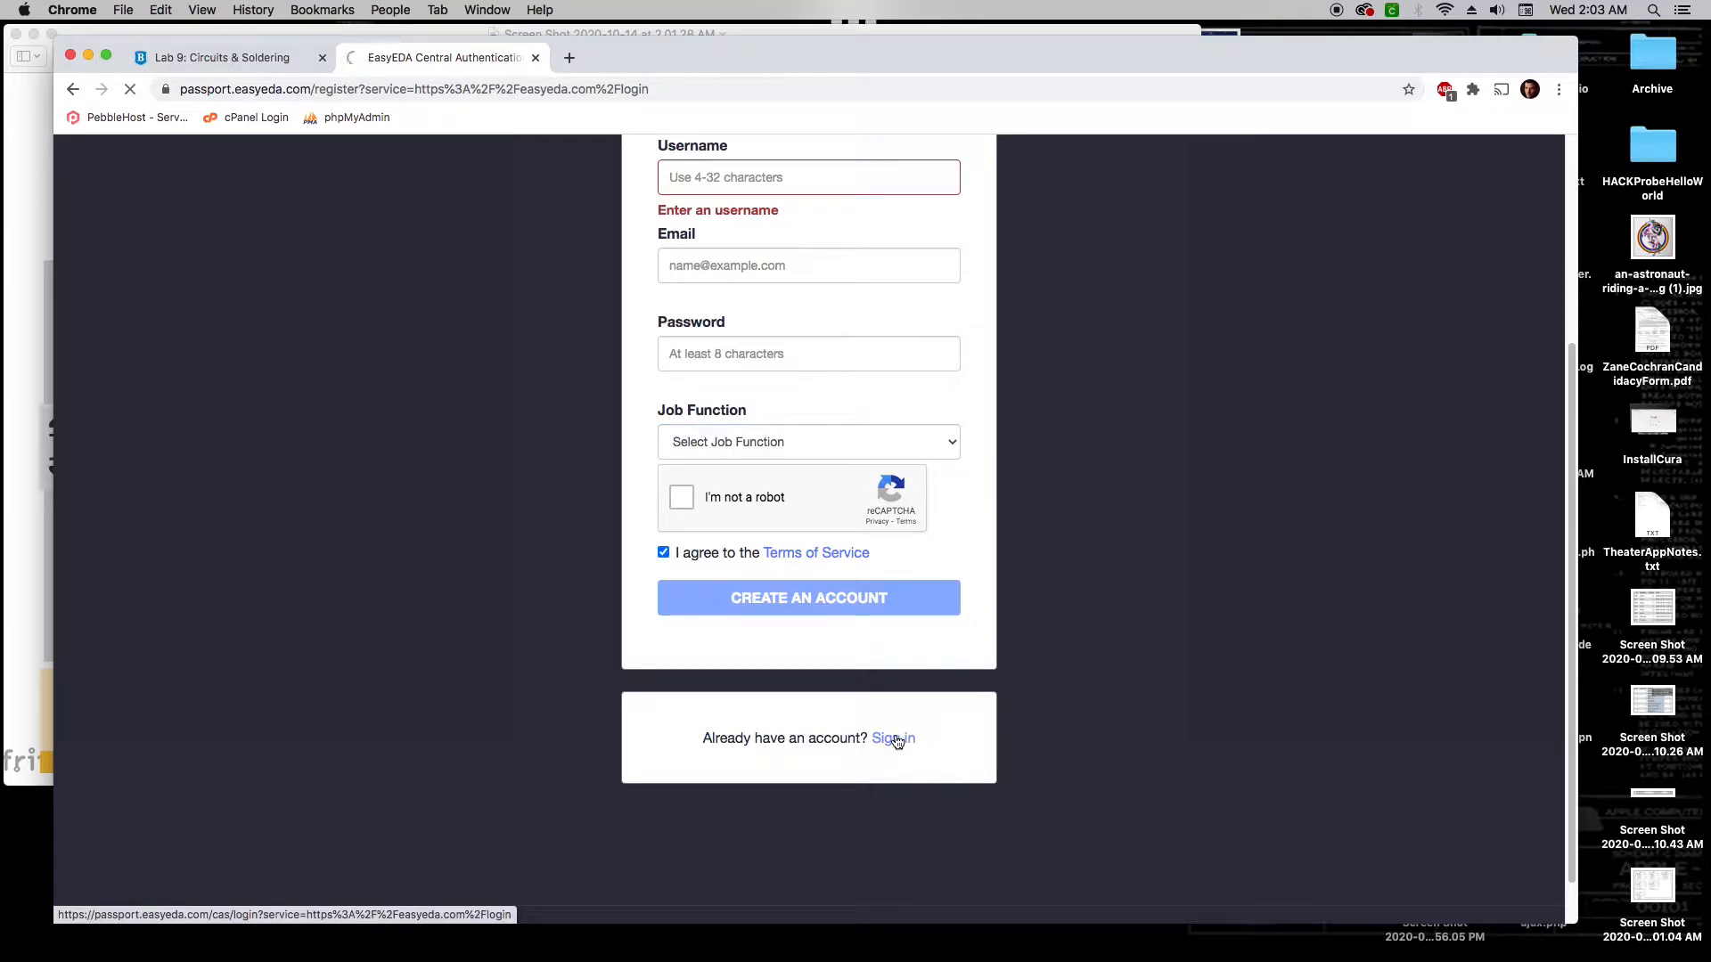
text(zr)
click(740, 654)
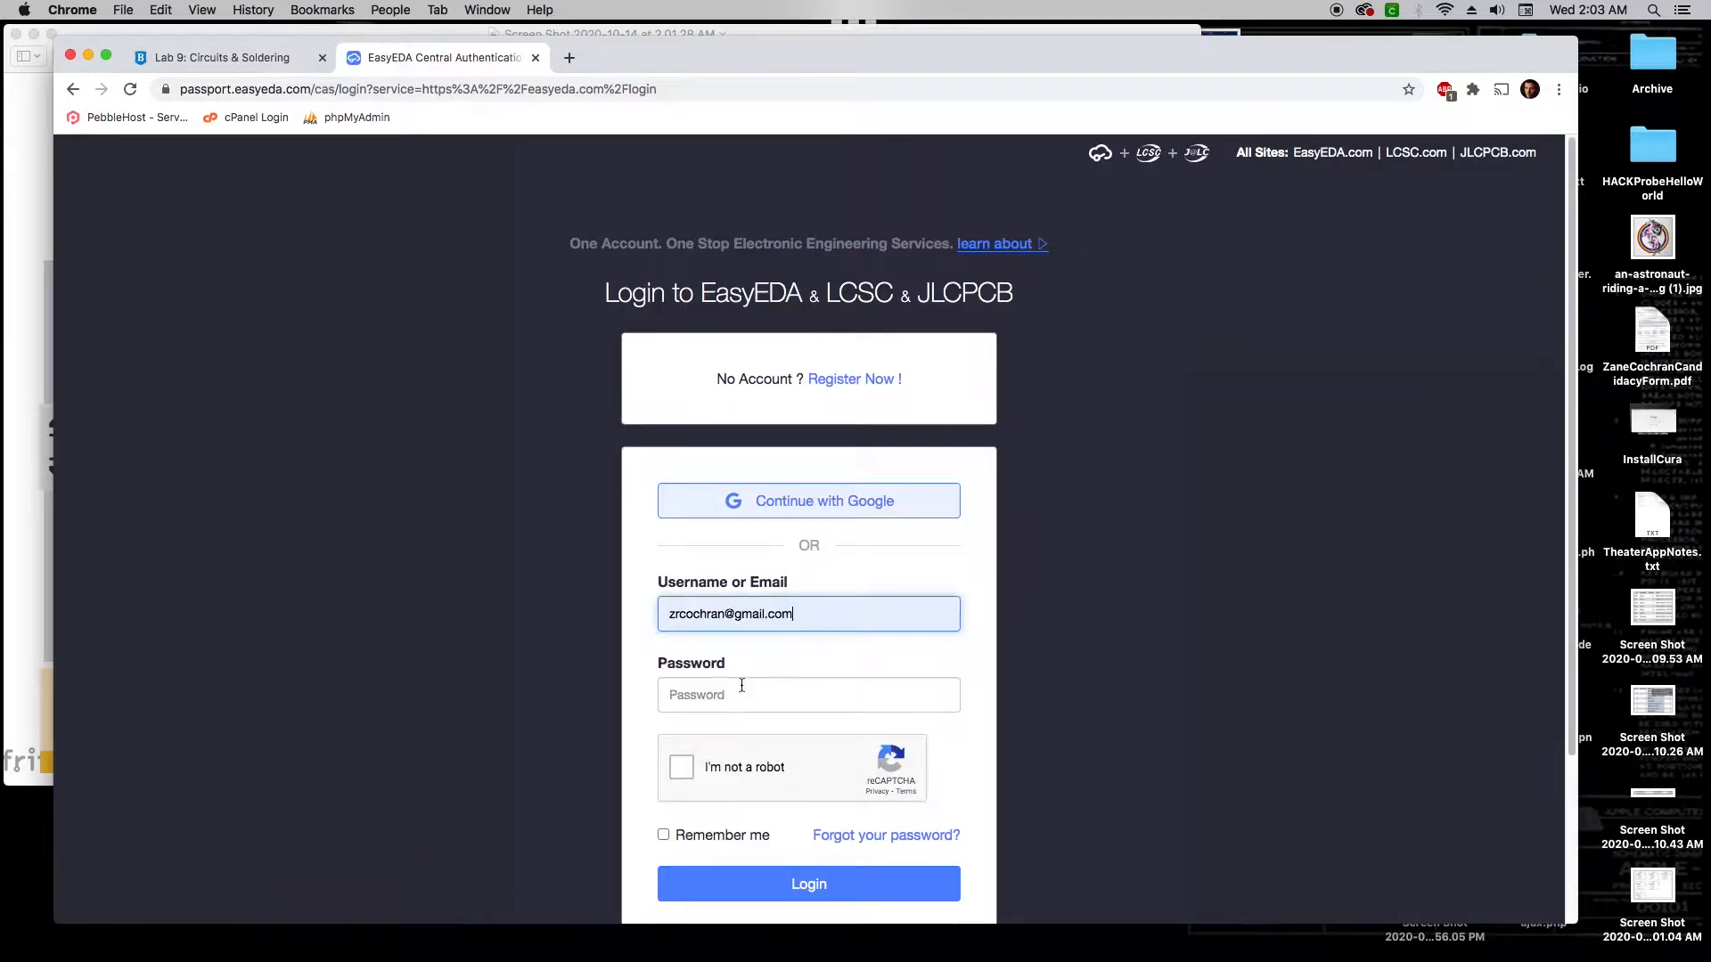
click(742, 685)
text(******)
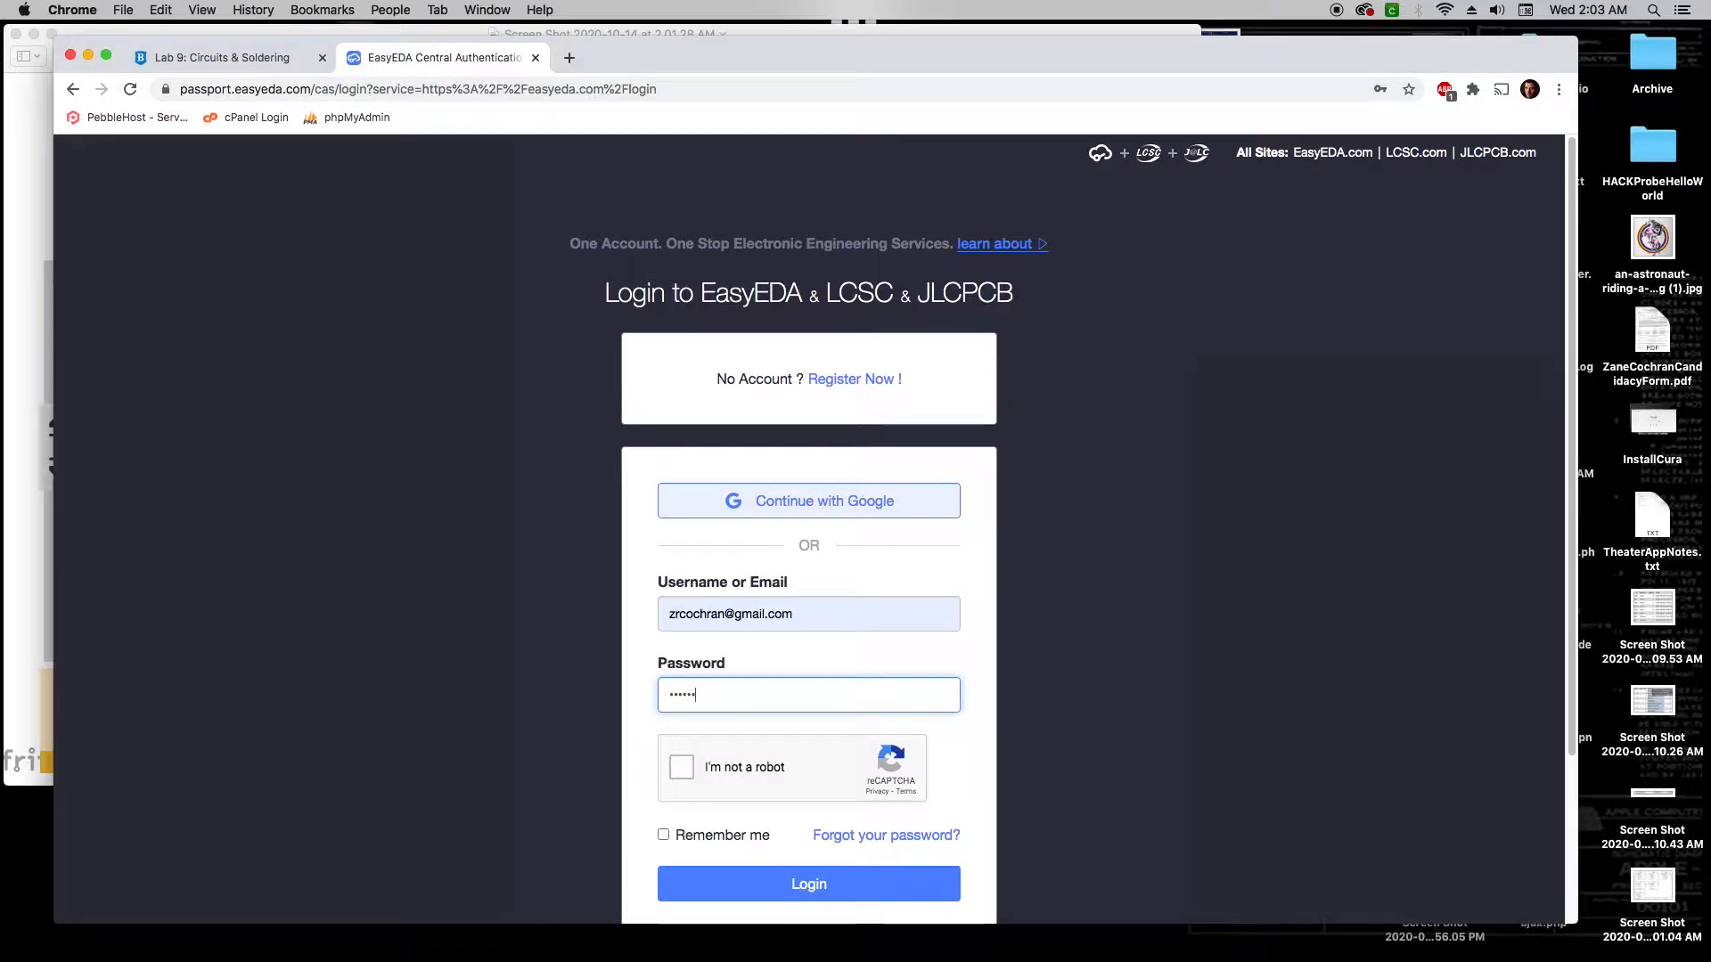
text(****)
click(683, 768)
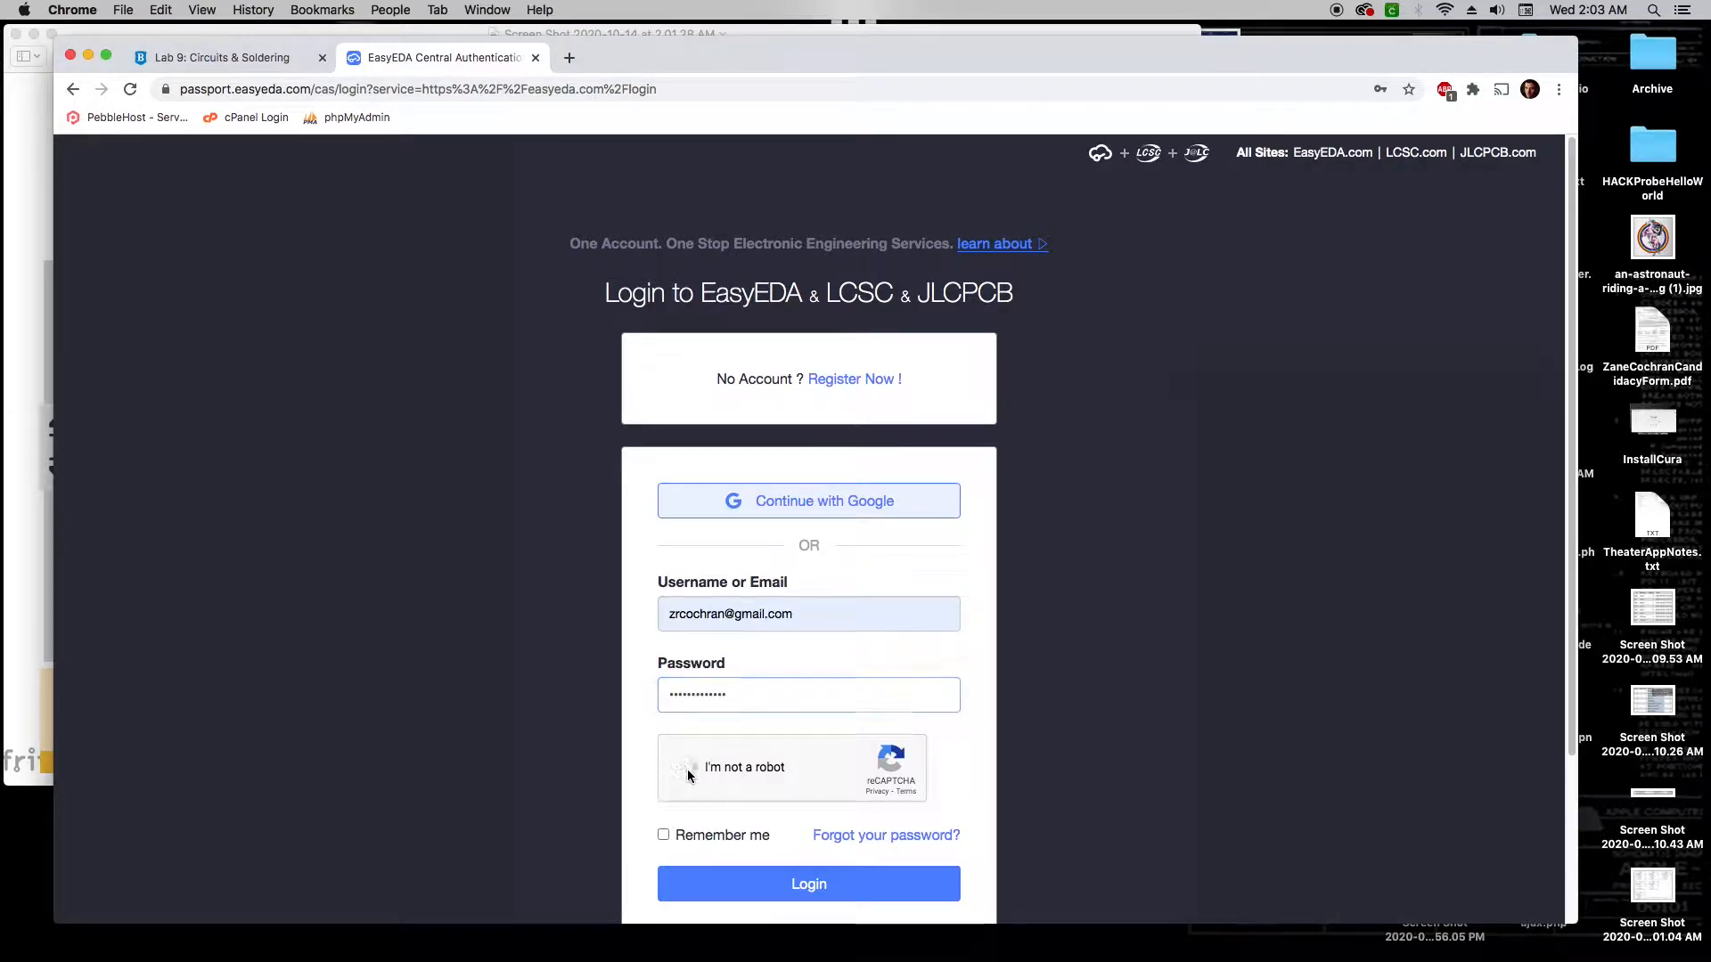
click(805, 891)
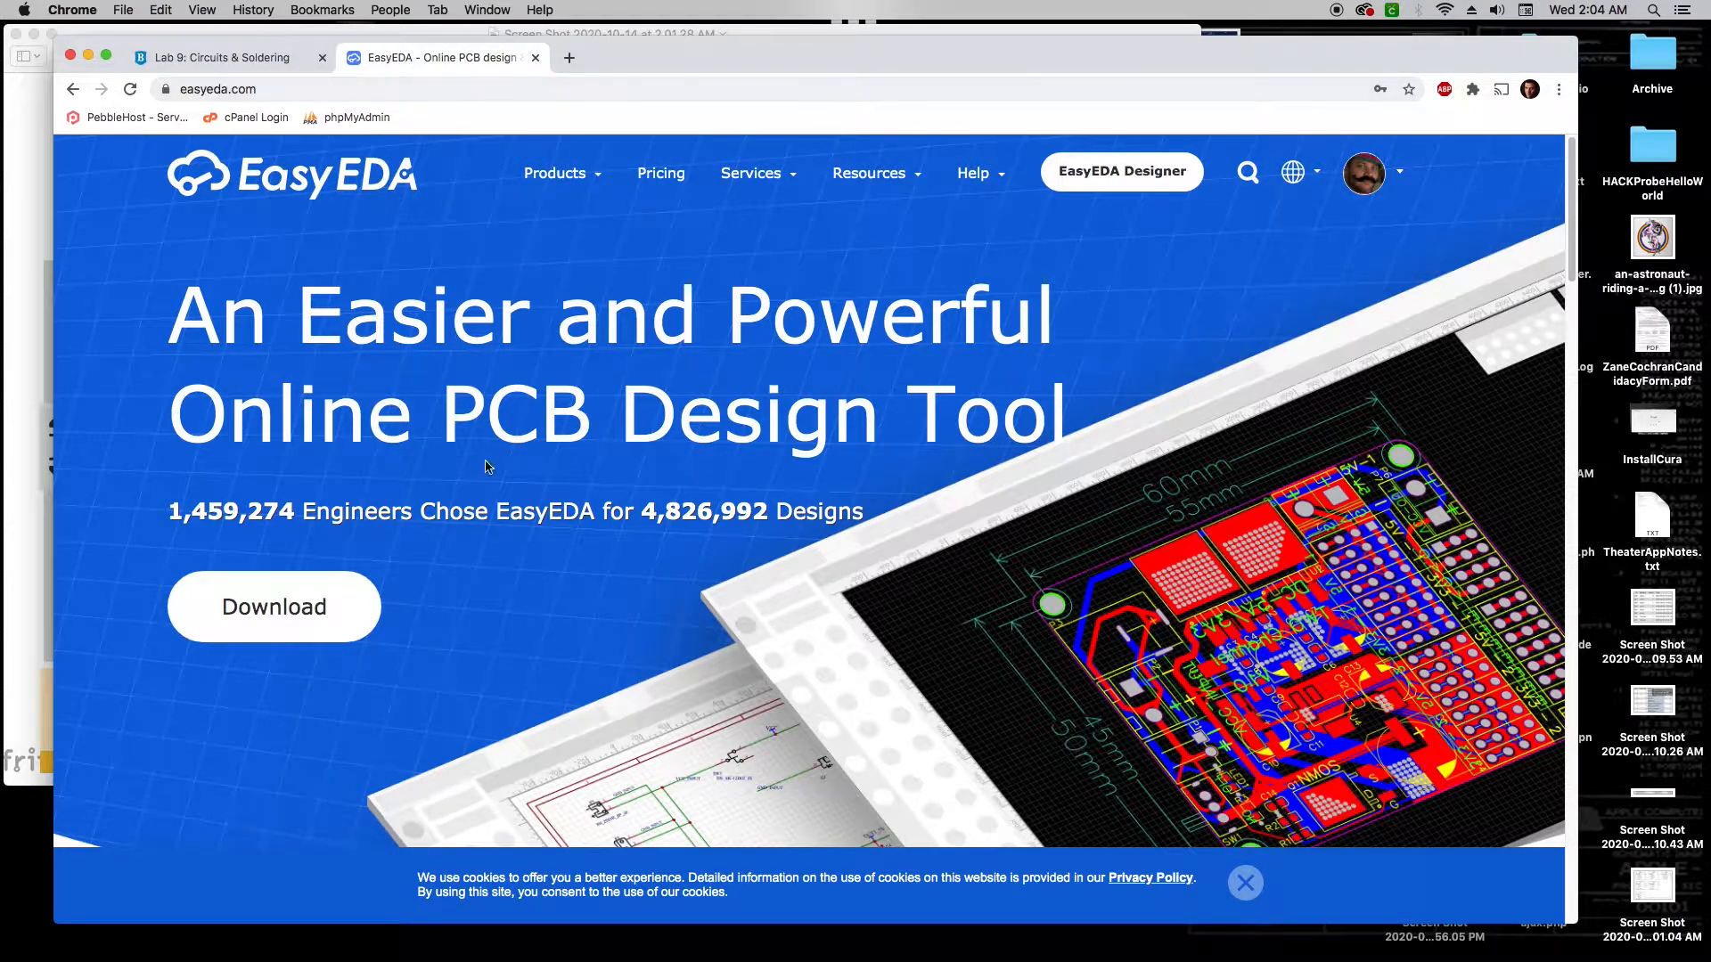
Join the team using the pasted invitation link, then launch EasyEDA Designer's Start page
click(423, 94)
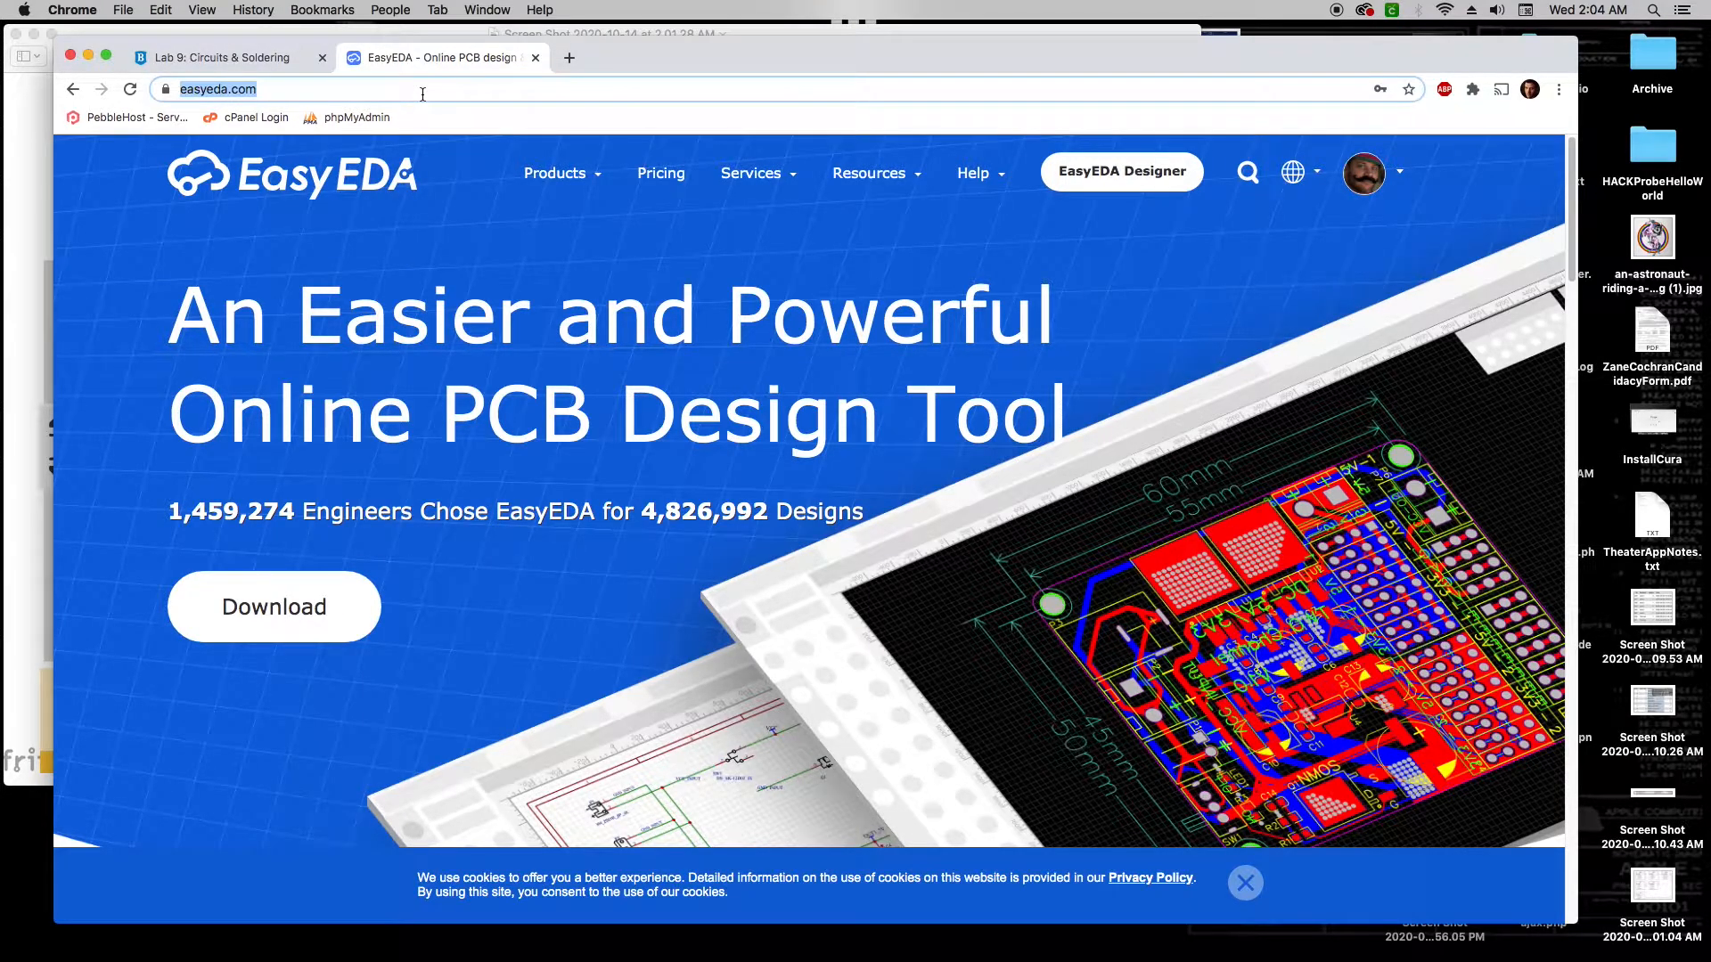
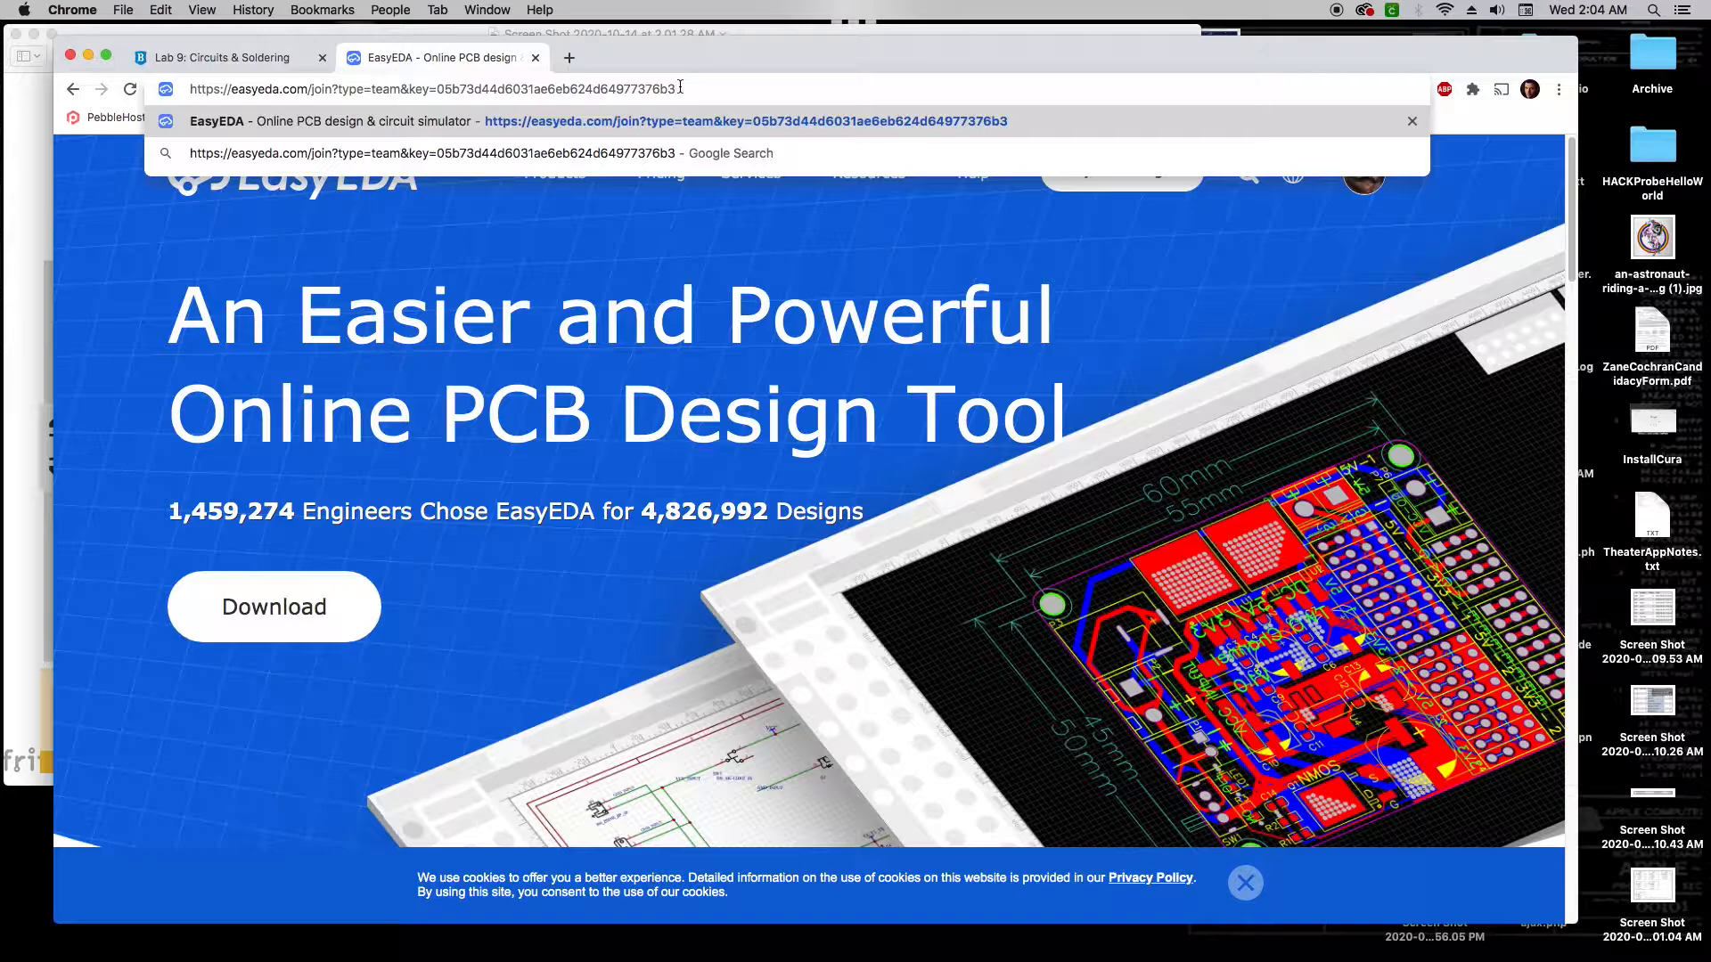
key(Return)
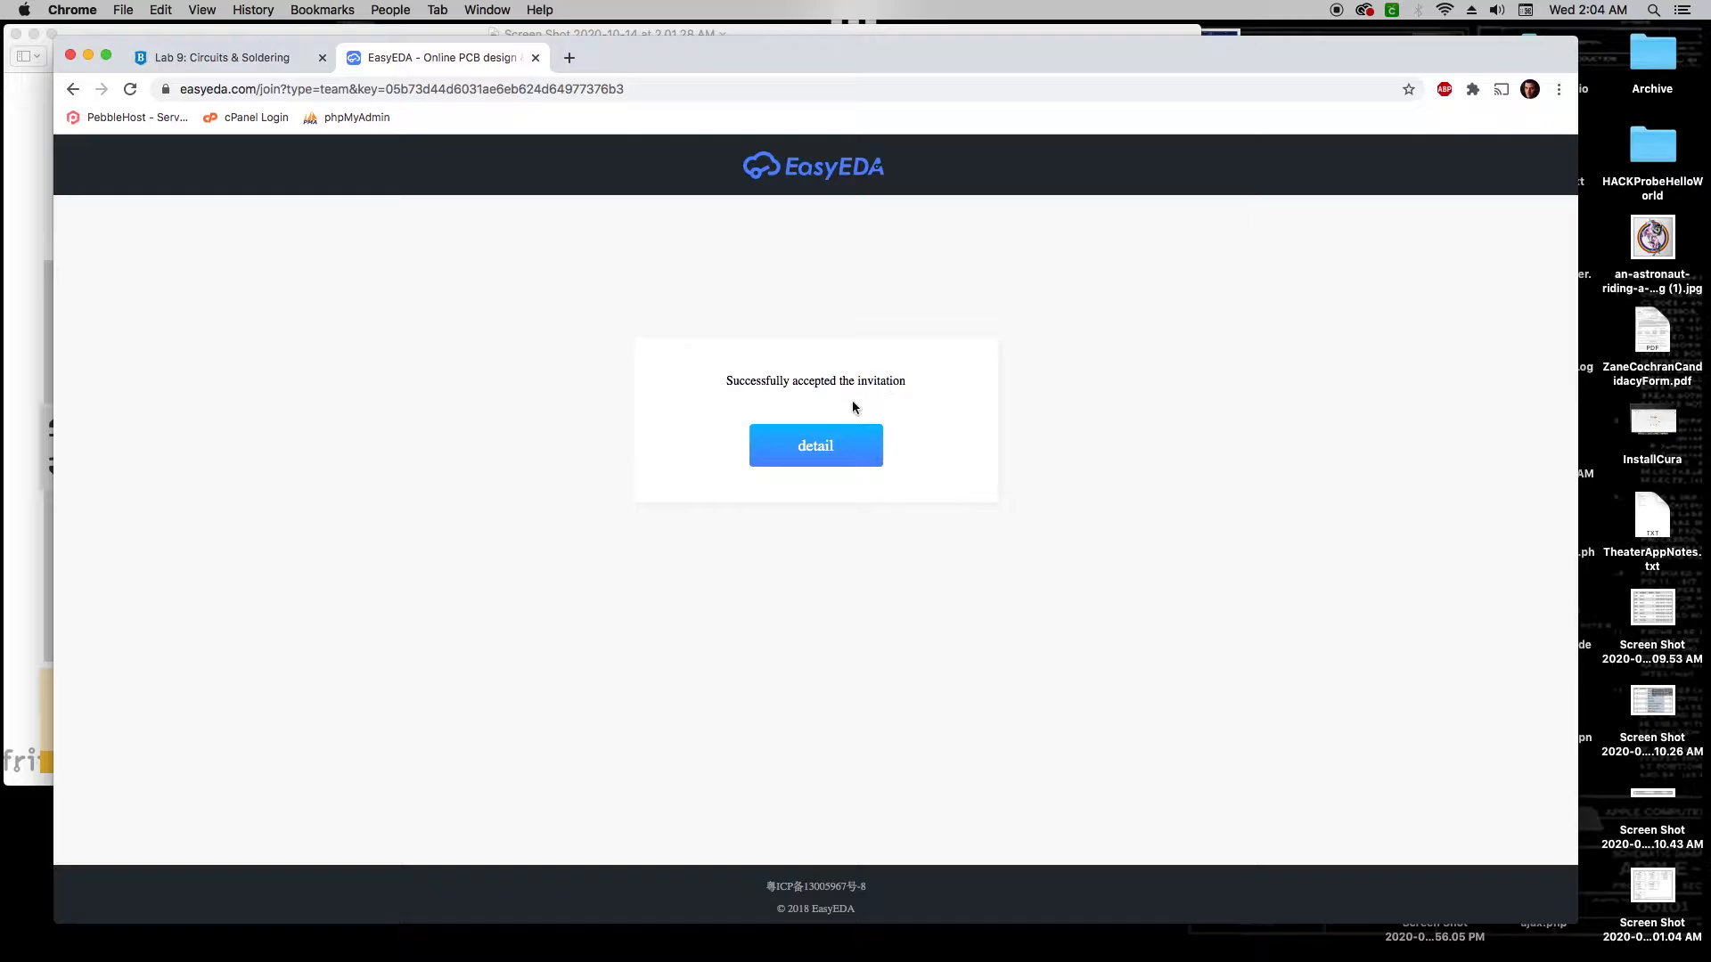
click(812, 452)
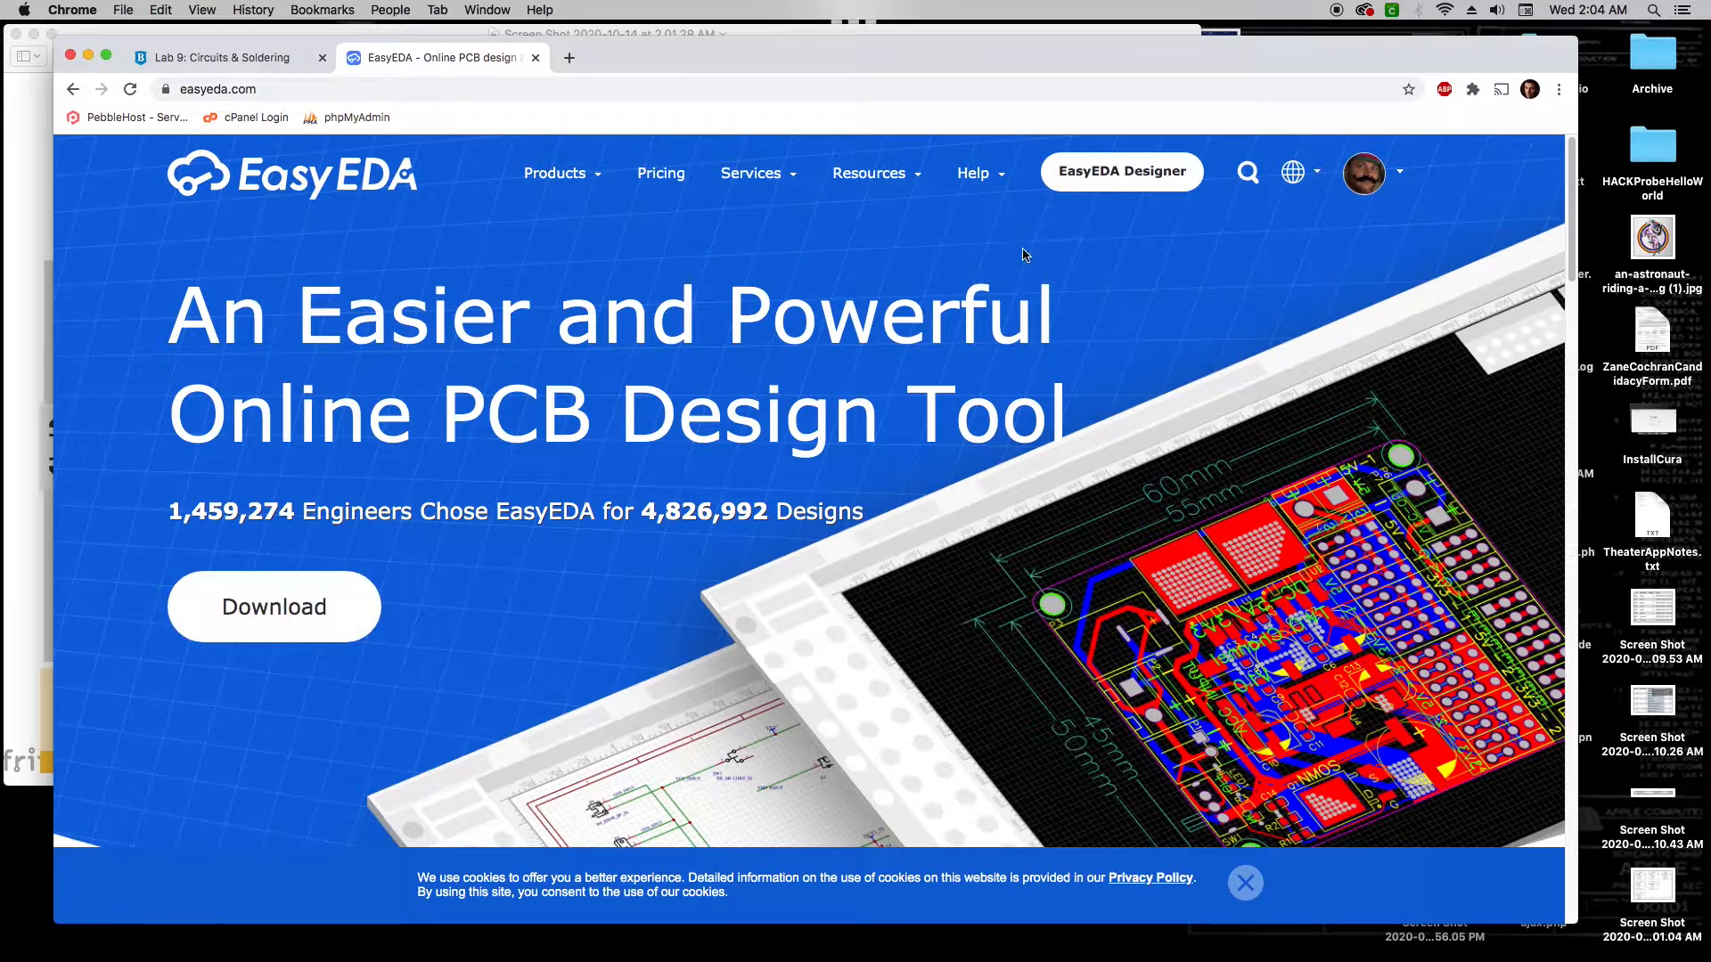
click(1114, 182)
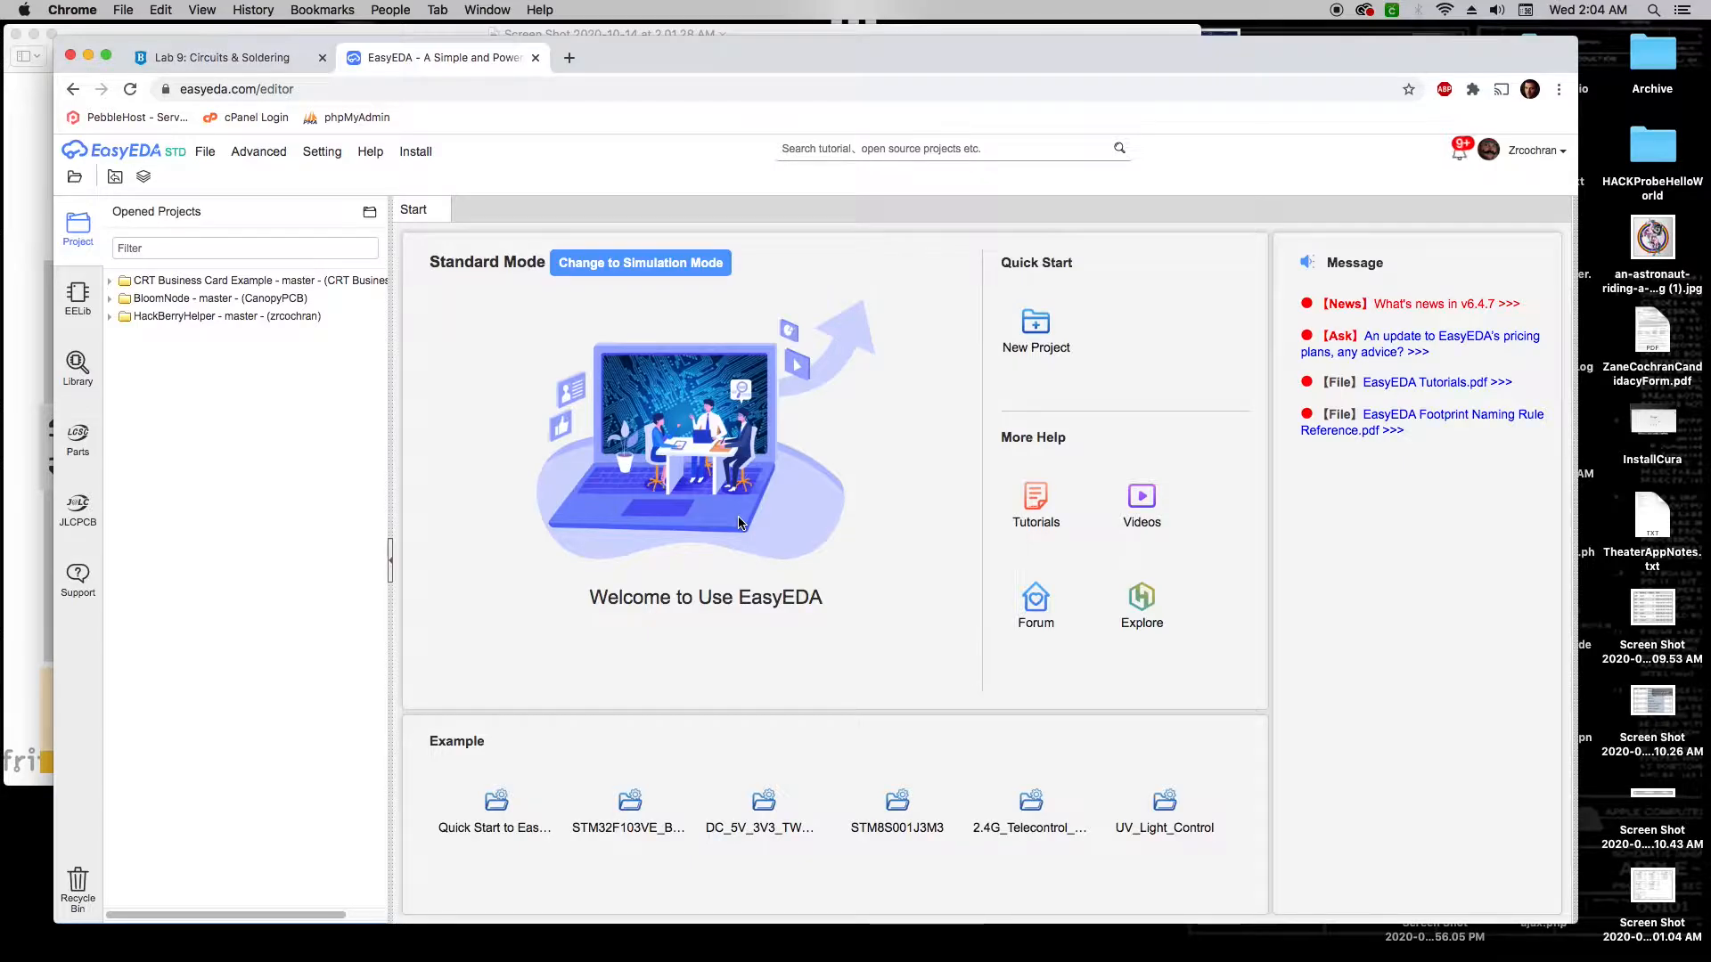
Review the Arduino Nano breadboard screenshot, then return to EasyEDA and open File > New
click(31, 410)
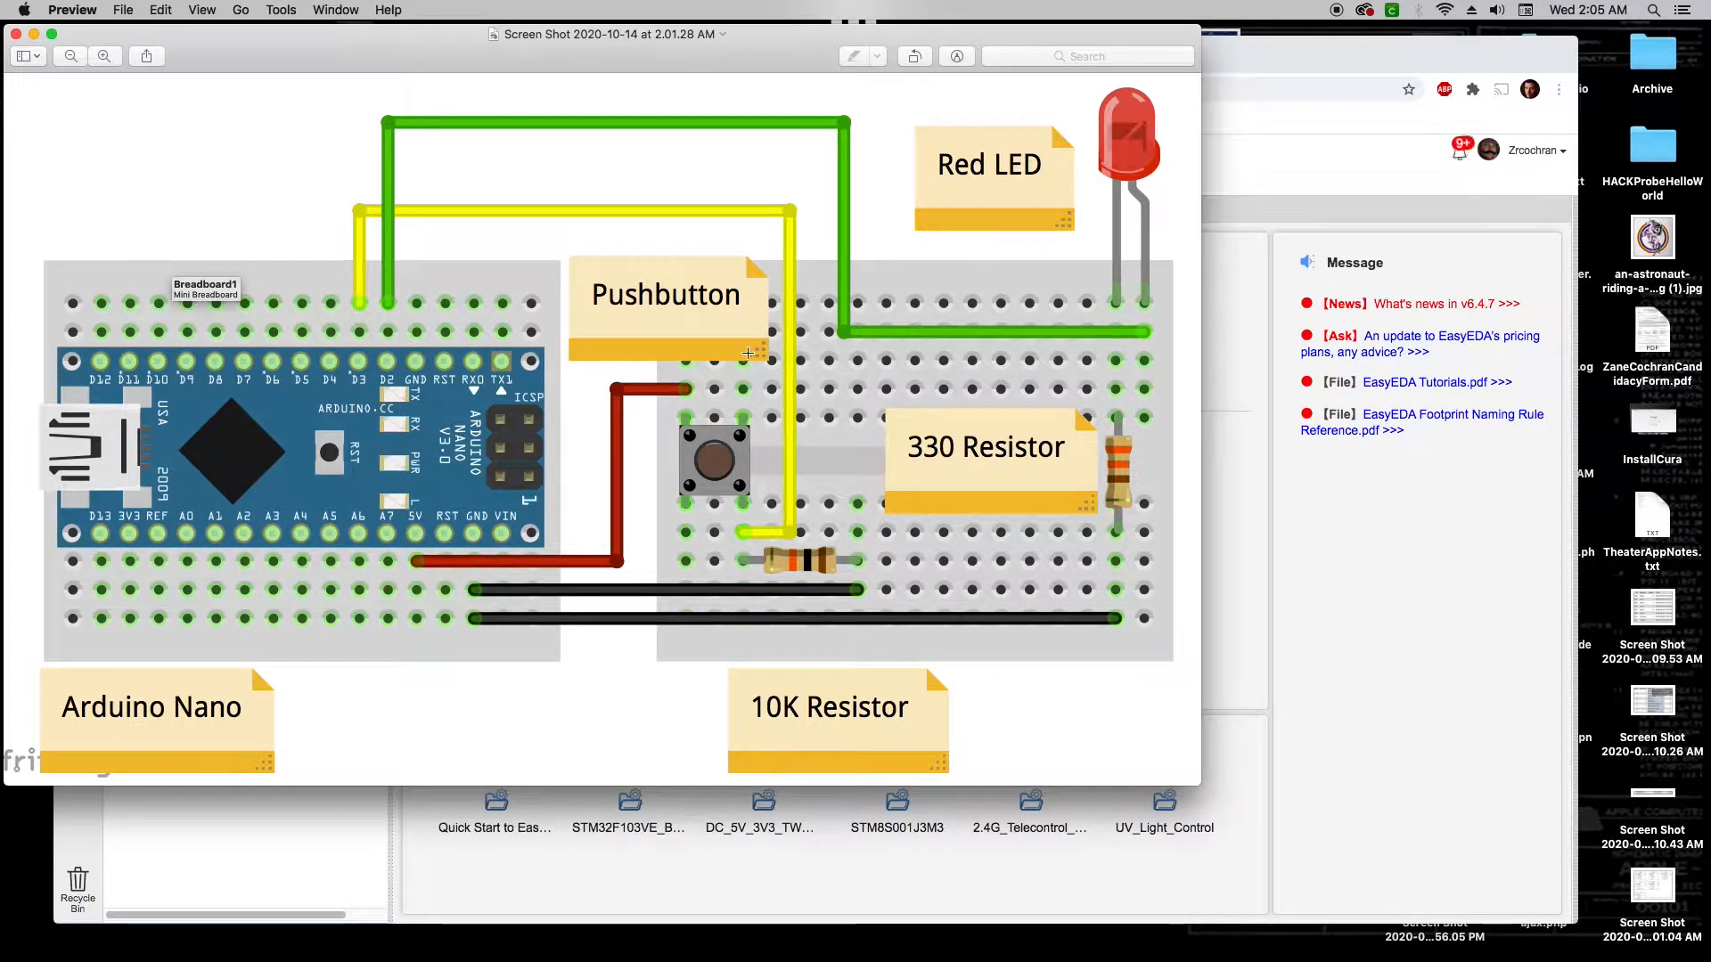
click(1294, 170)
click(205, 152)
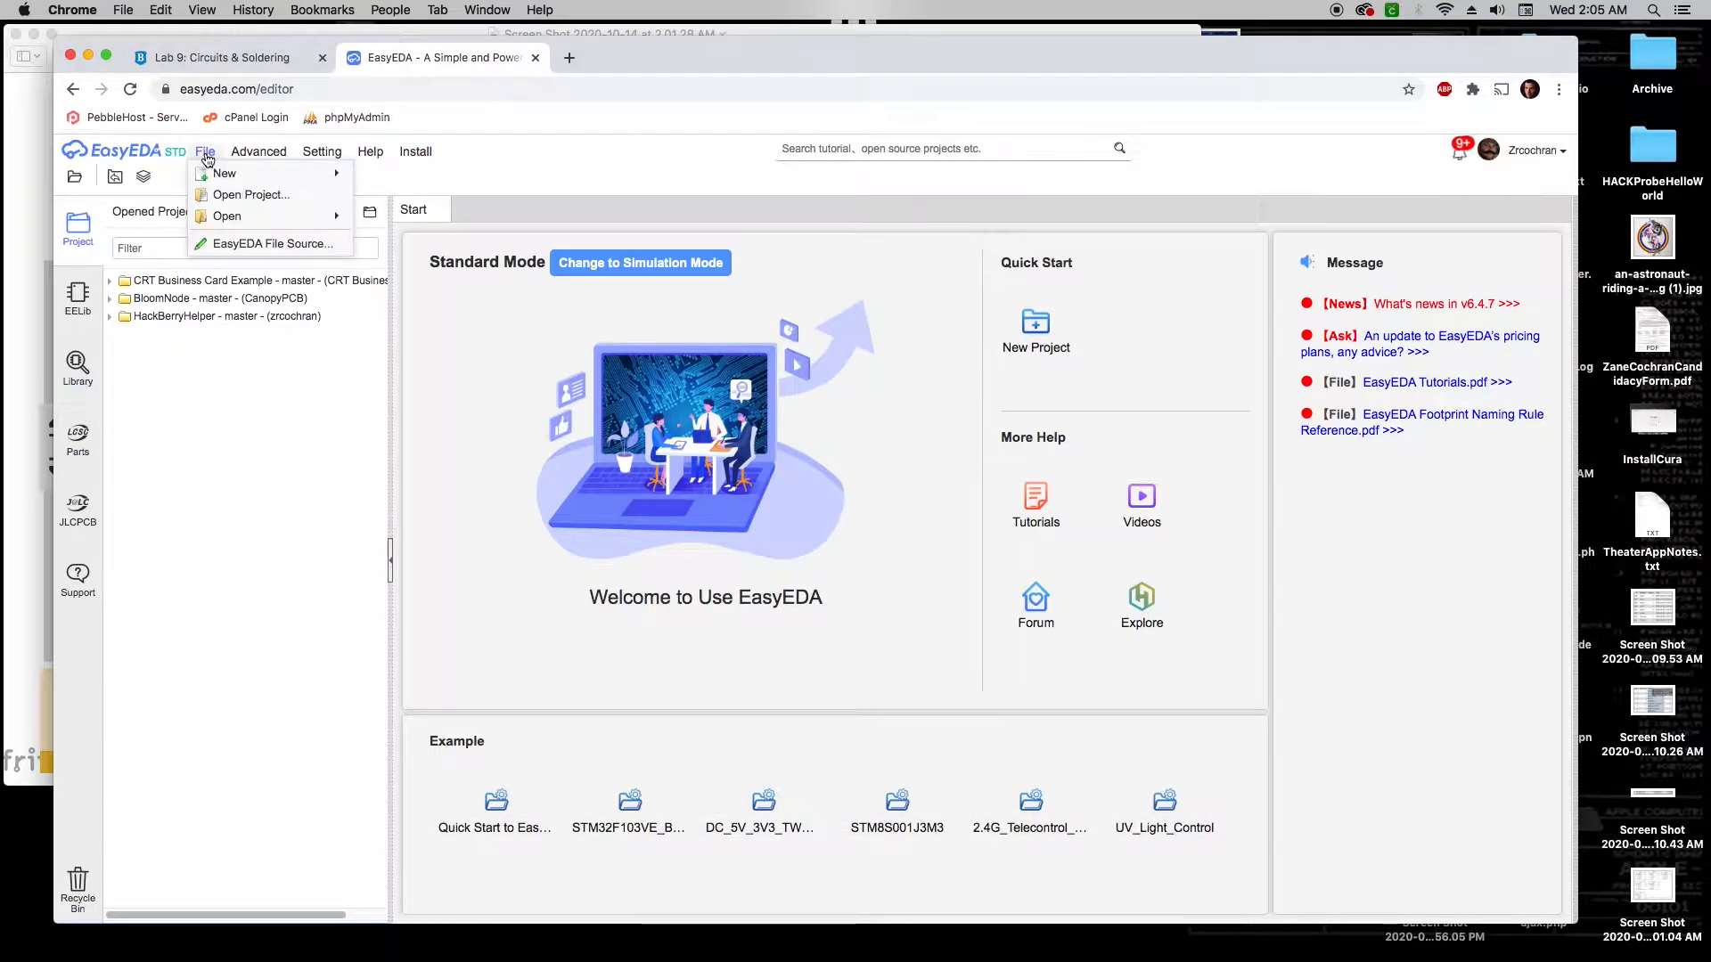
mouse_move(221, 174)
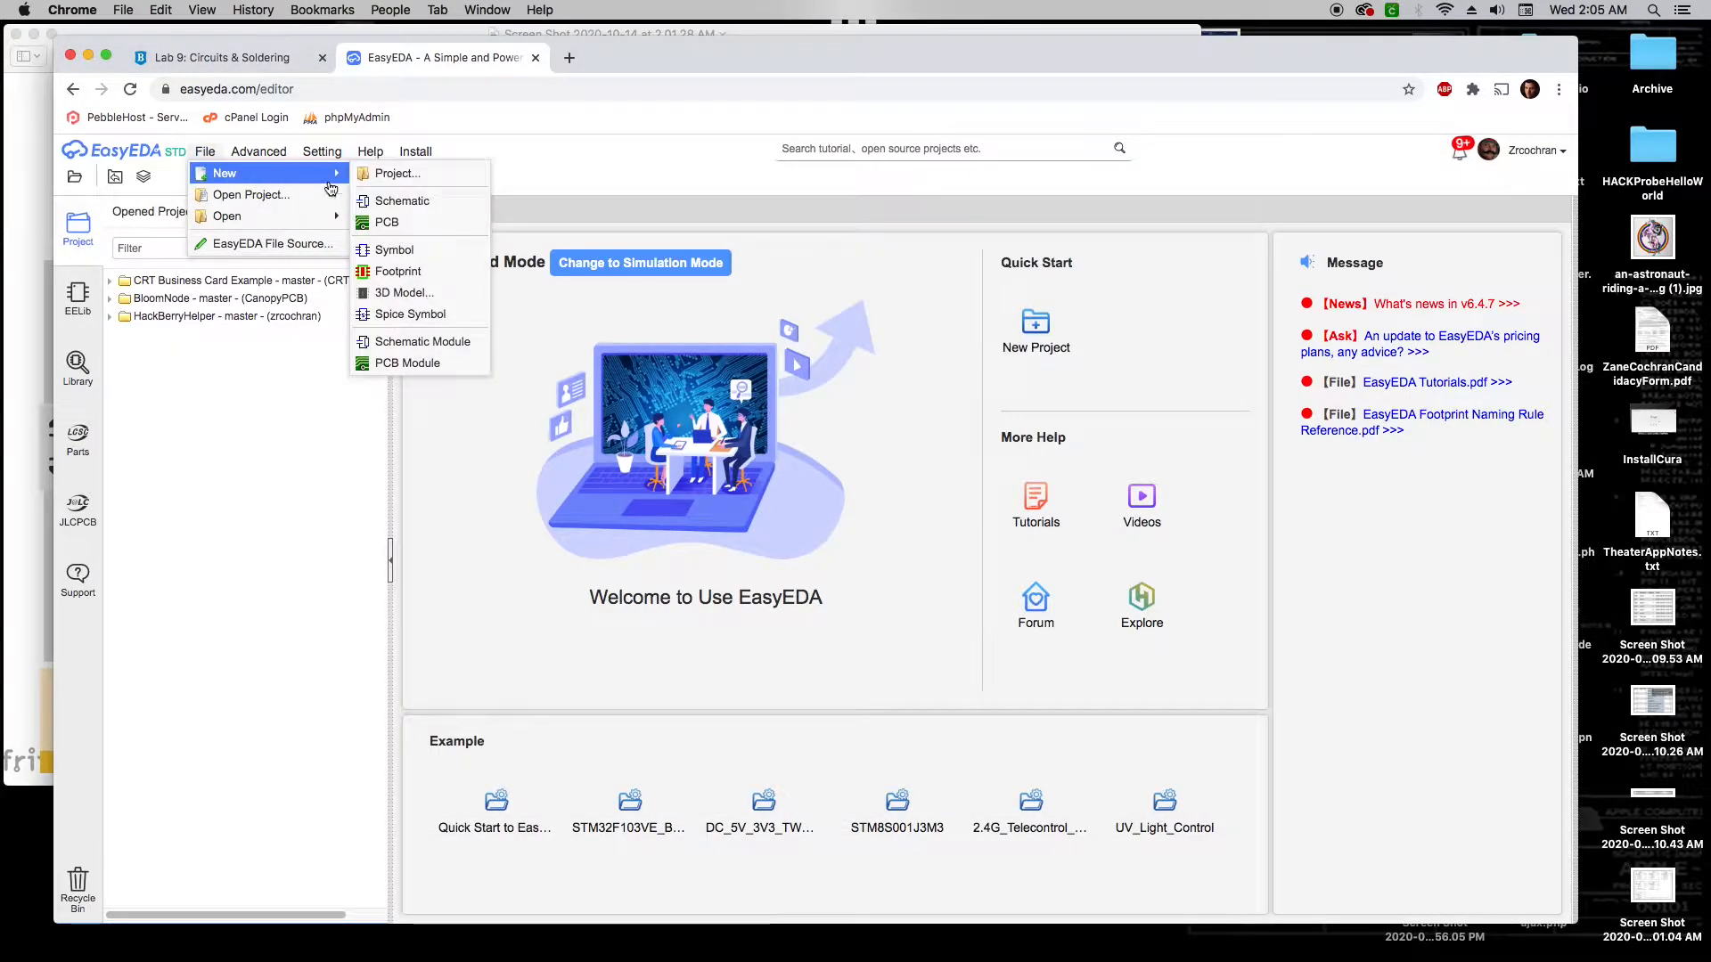
Create a new project titled 'HelloWorld-' plus the author's name, owned by Intro to Prototyping
click(422, 174)
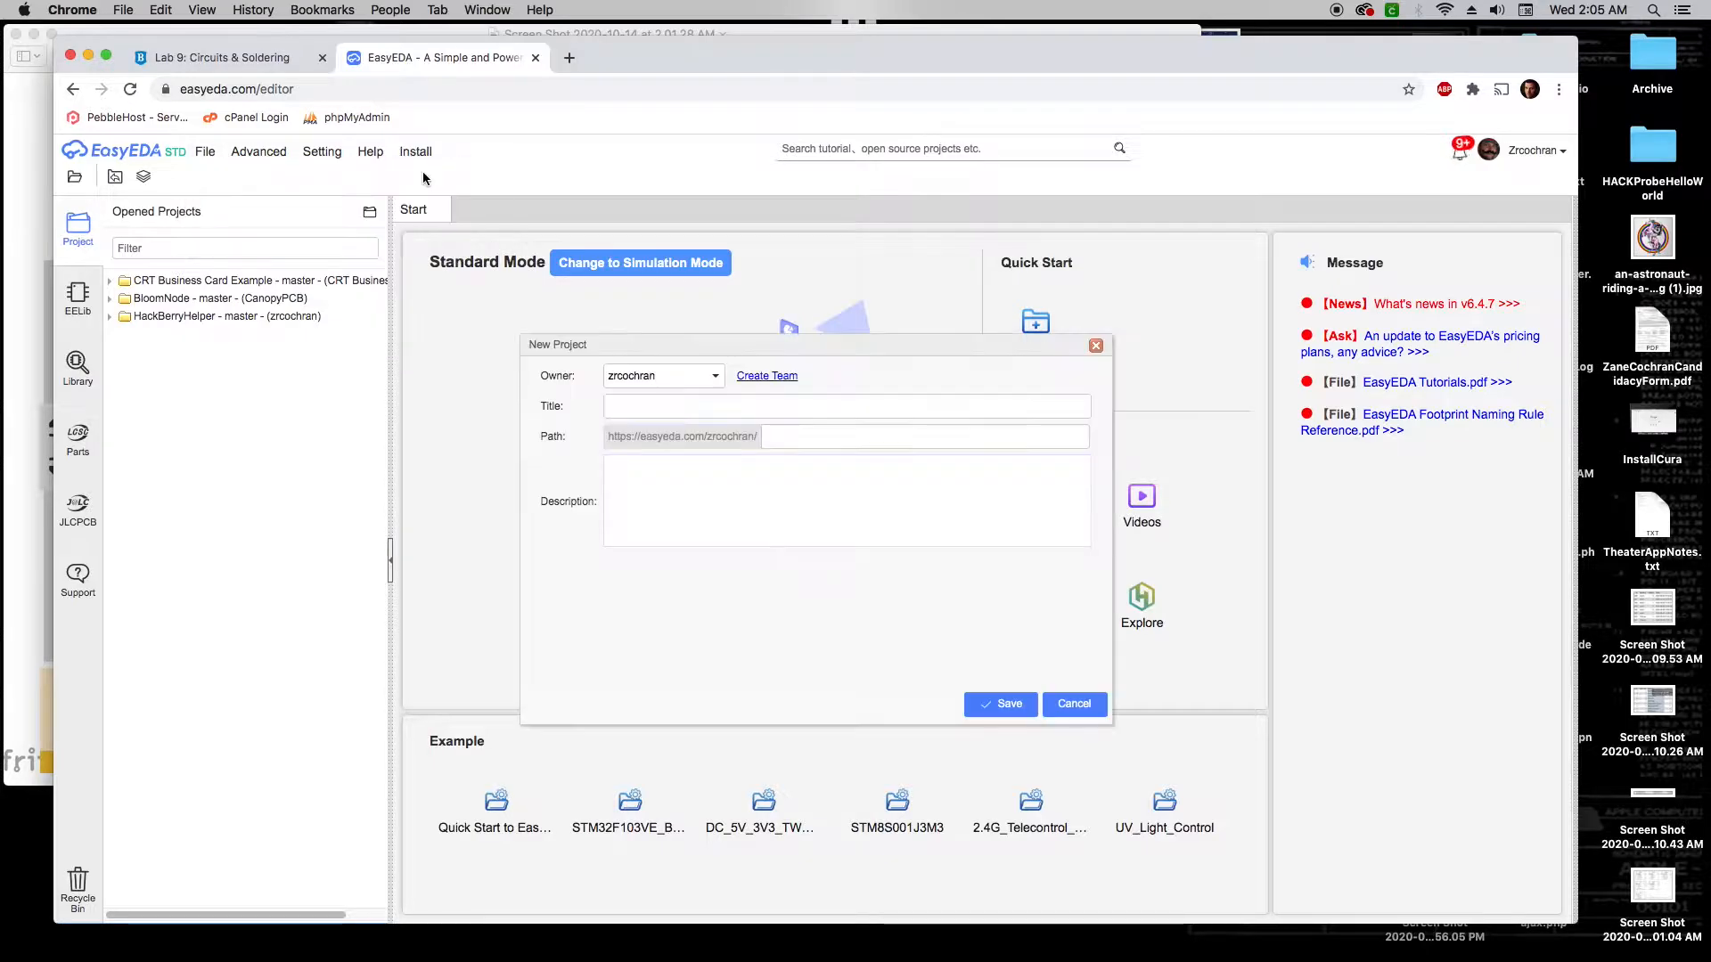
click(714, 381)
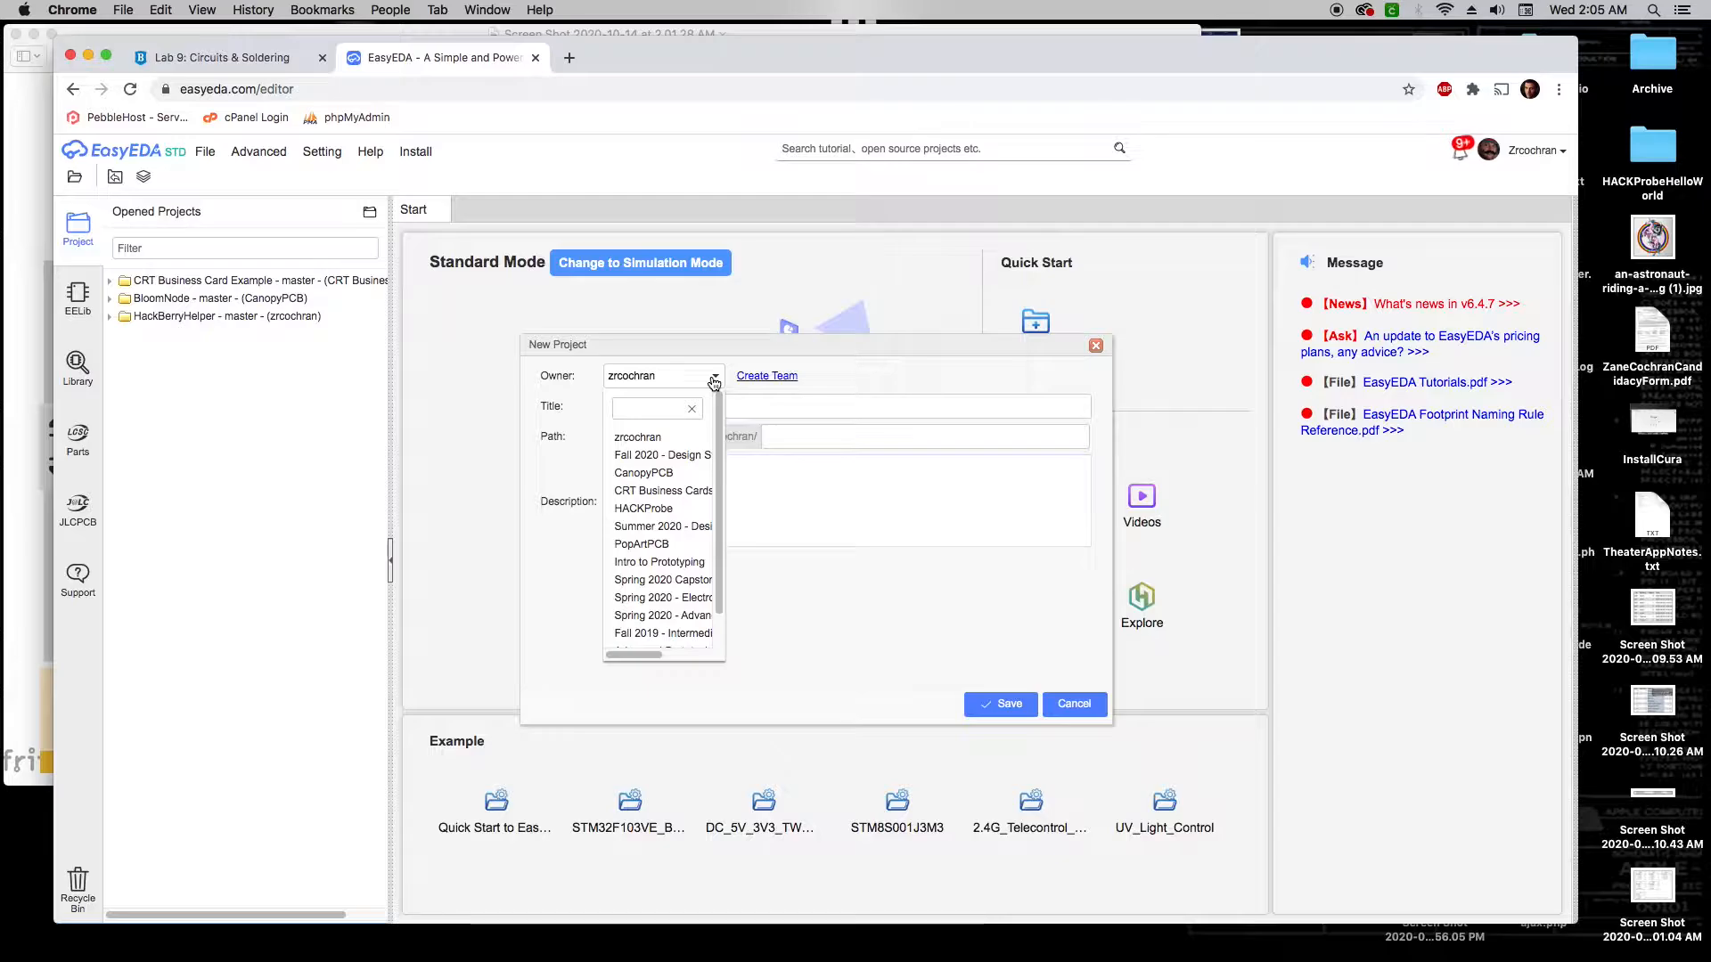
click(669, 562)
click(650, 407)
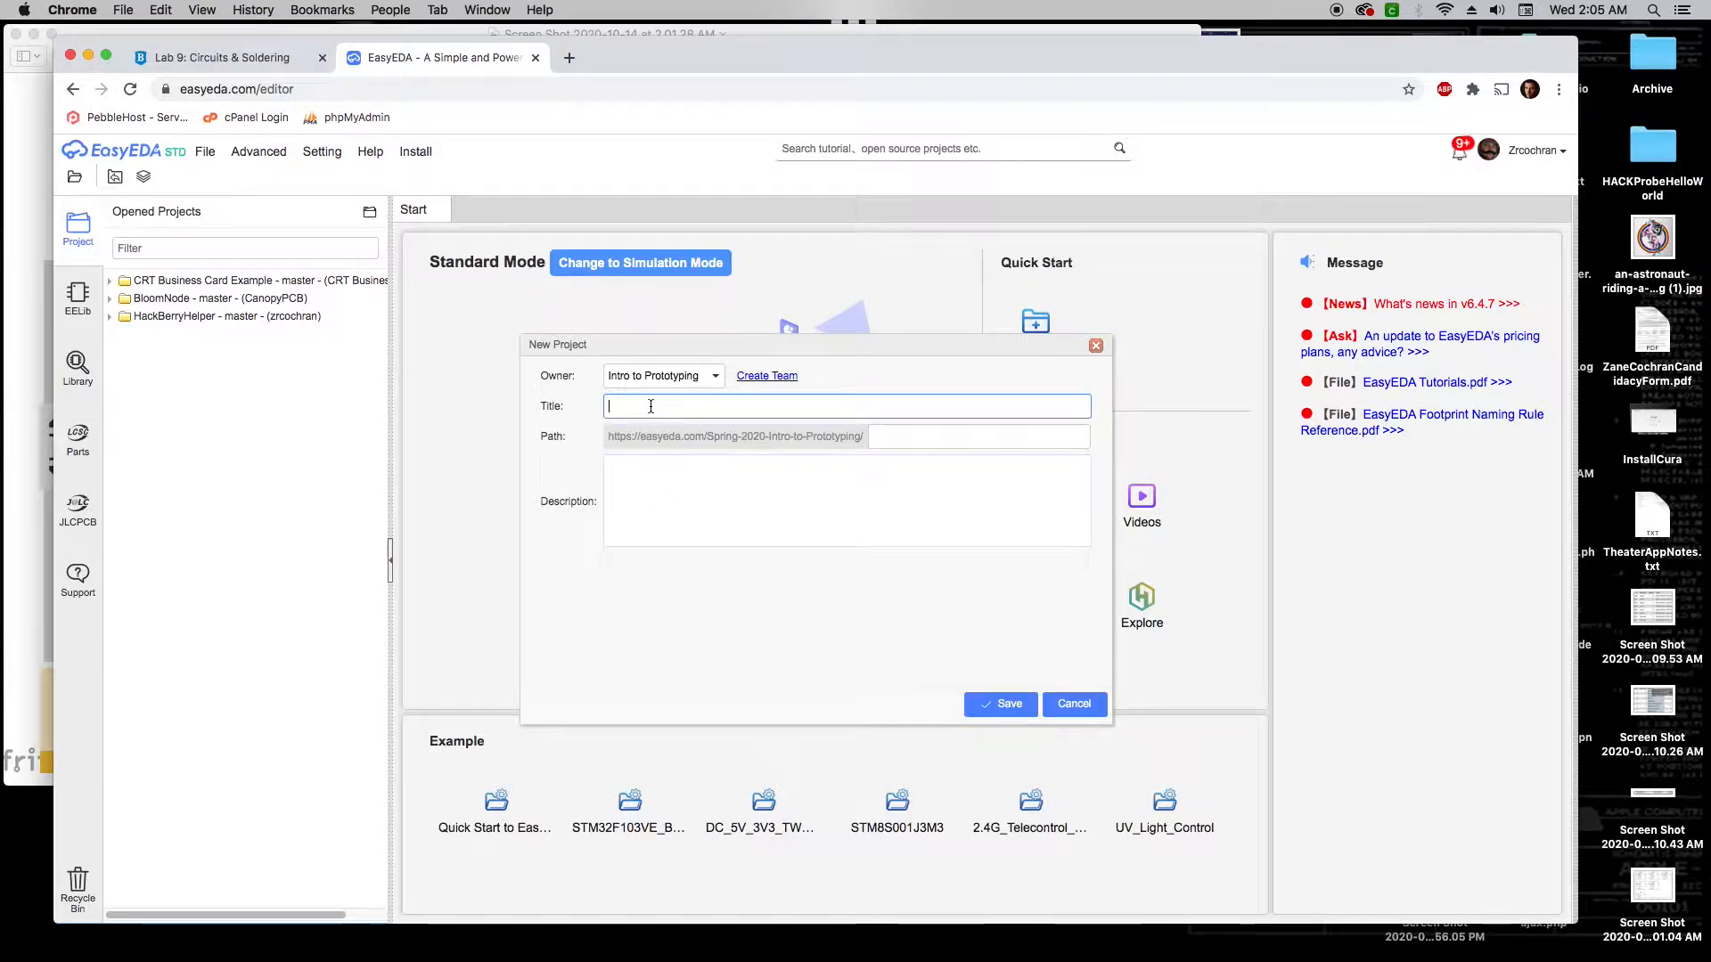
text(HelloWorld)
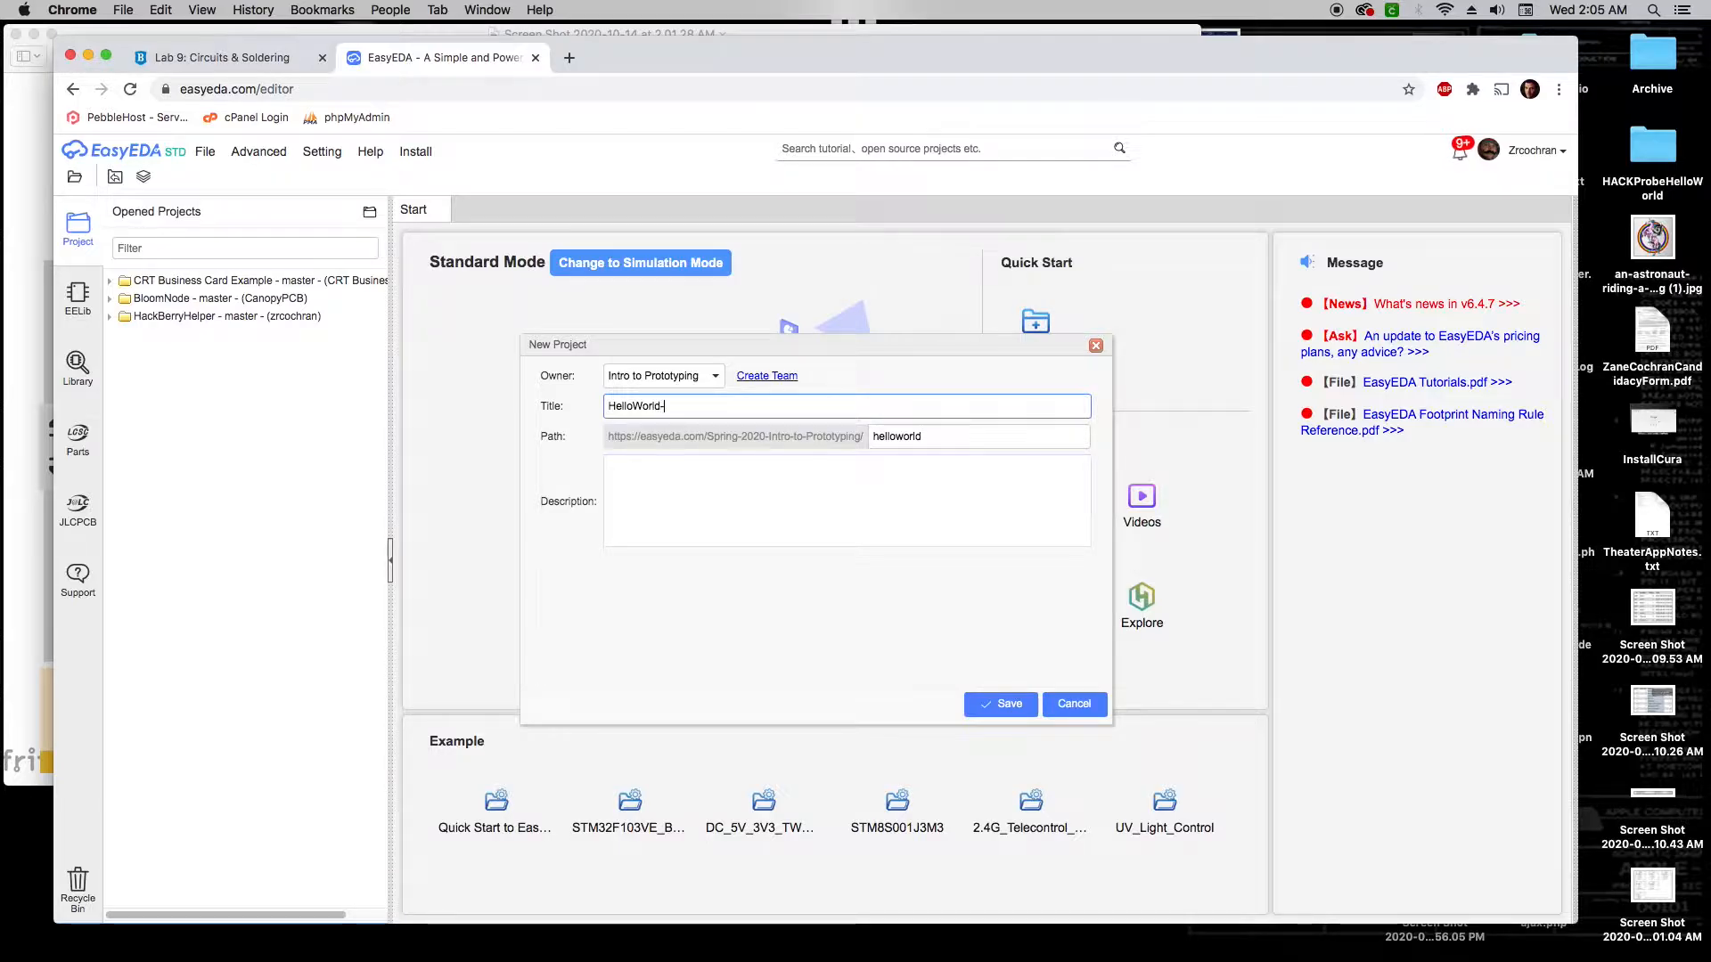
text(-ZaneCochran)
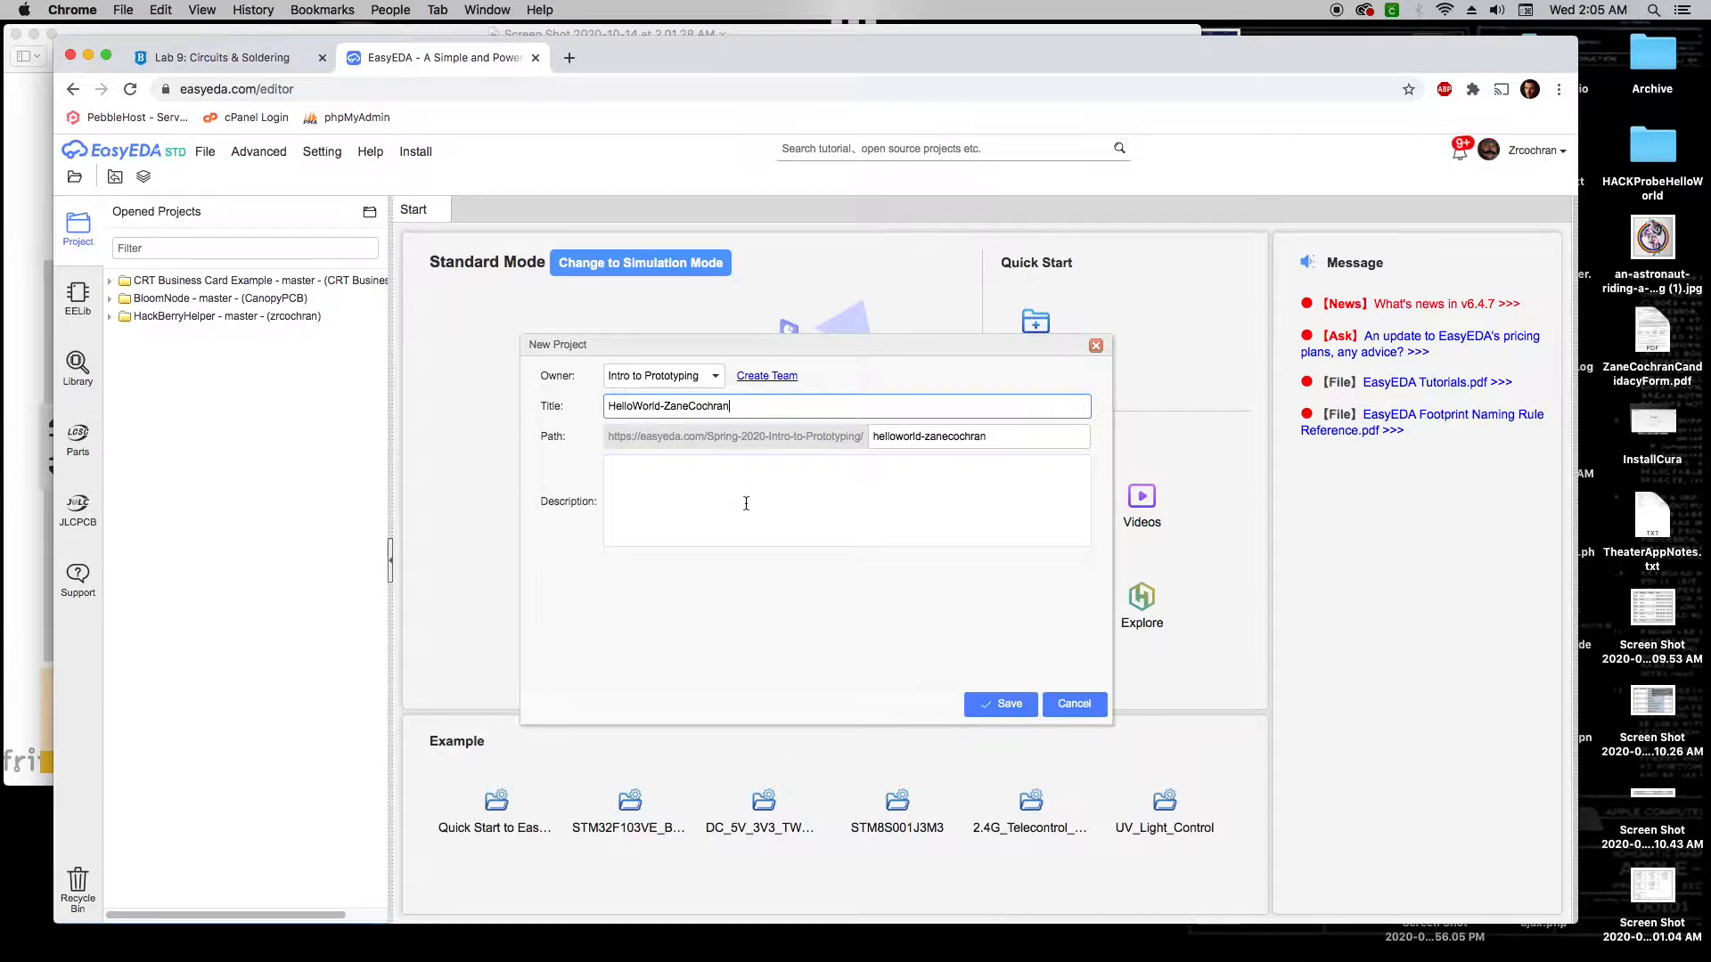
click(977, 706)
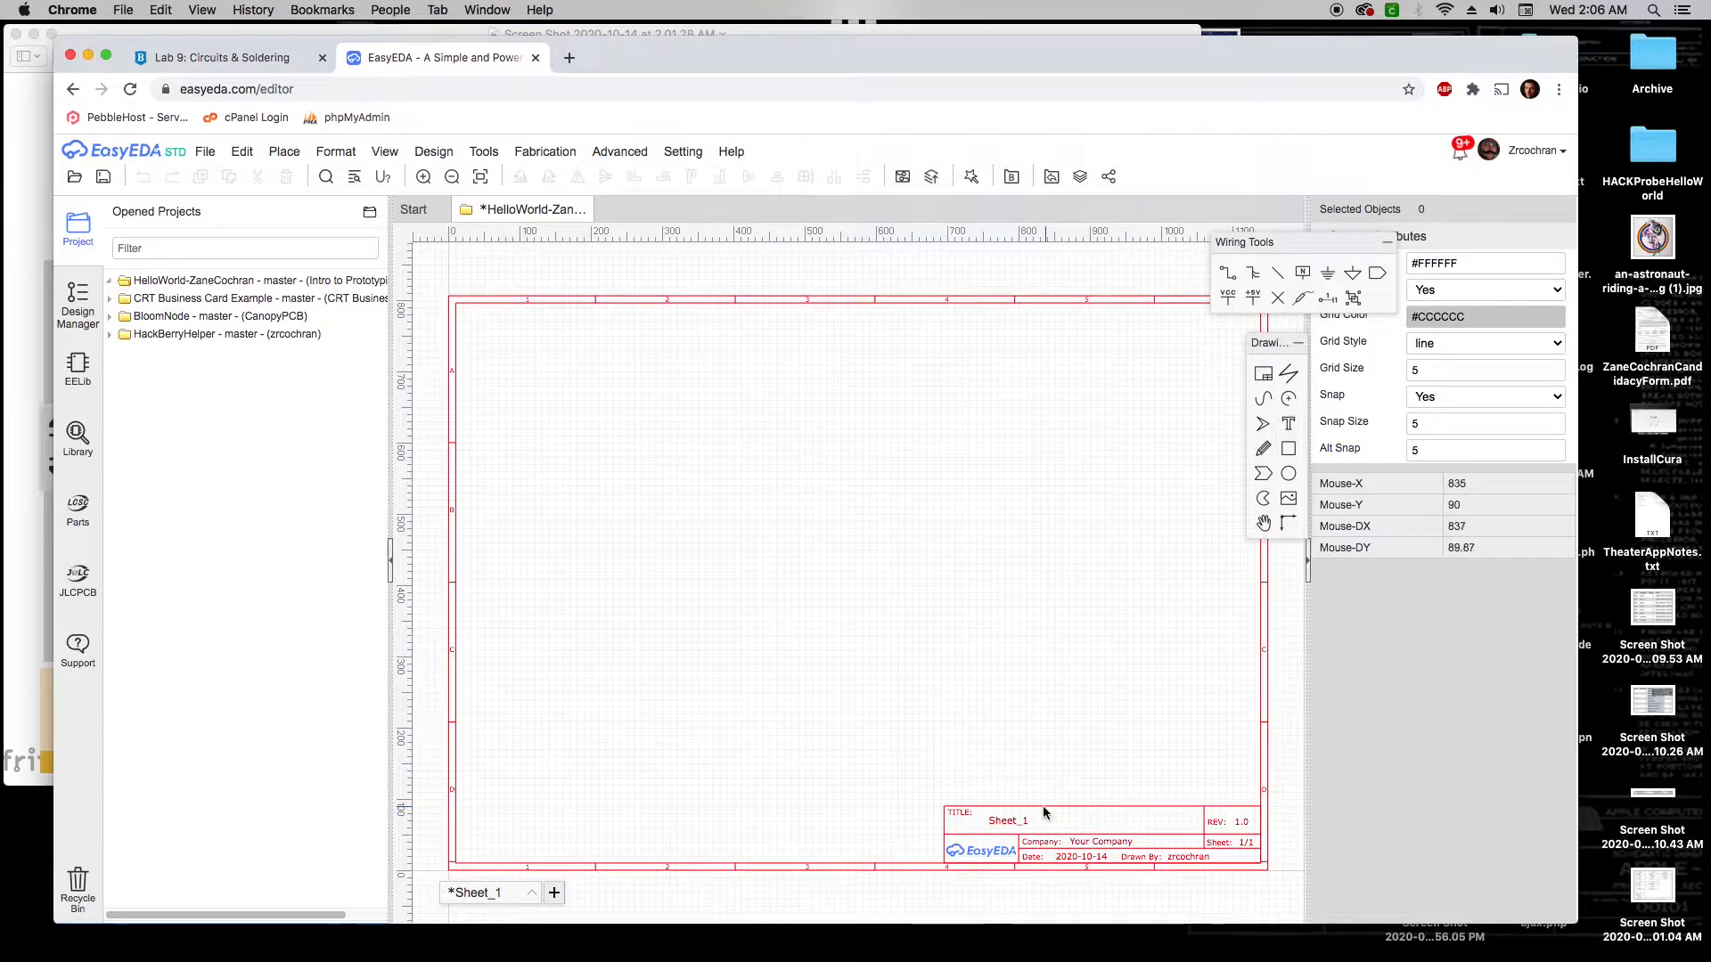
Set the title block Title to 'Hello World', Company to 'HackBerry Lab', and Drawn By to the author's name
double_click(1006, 821)
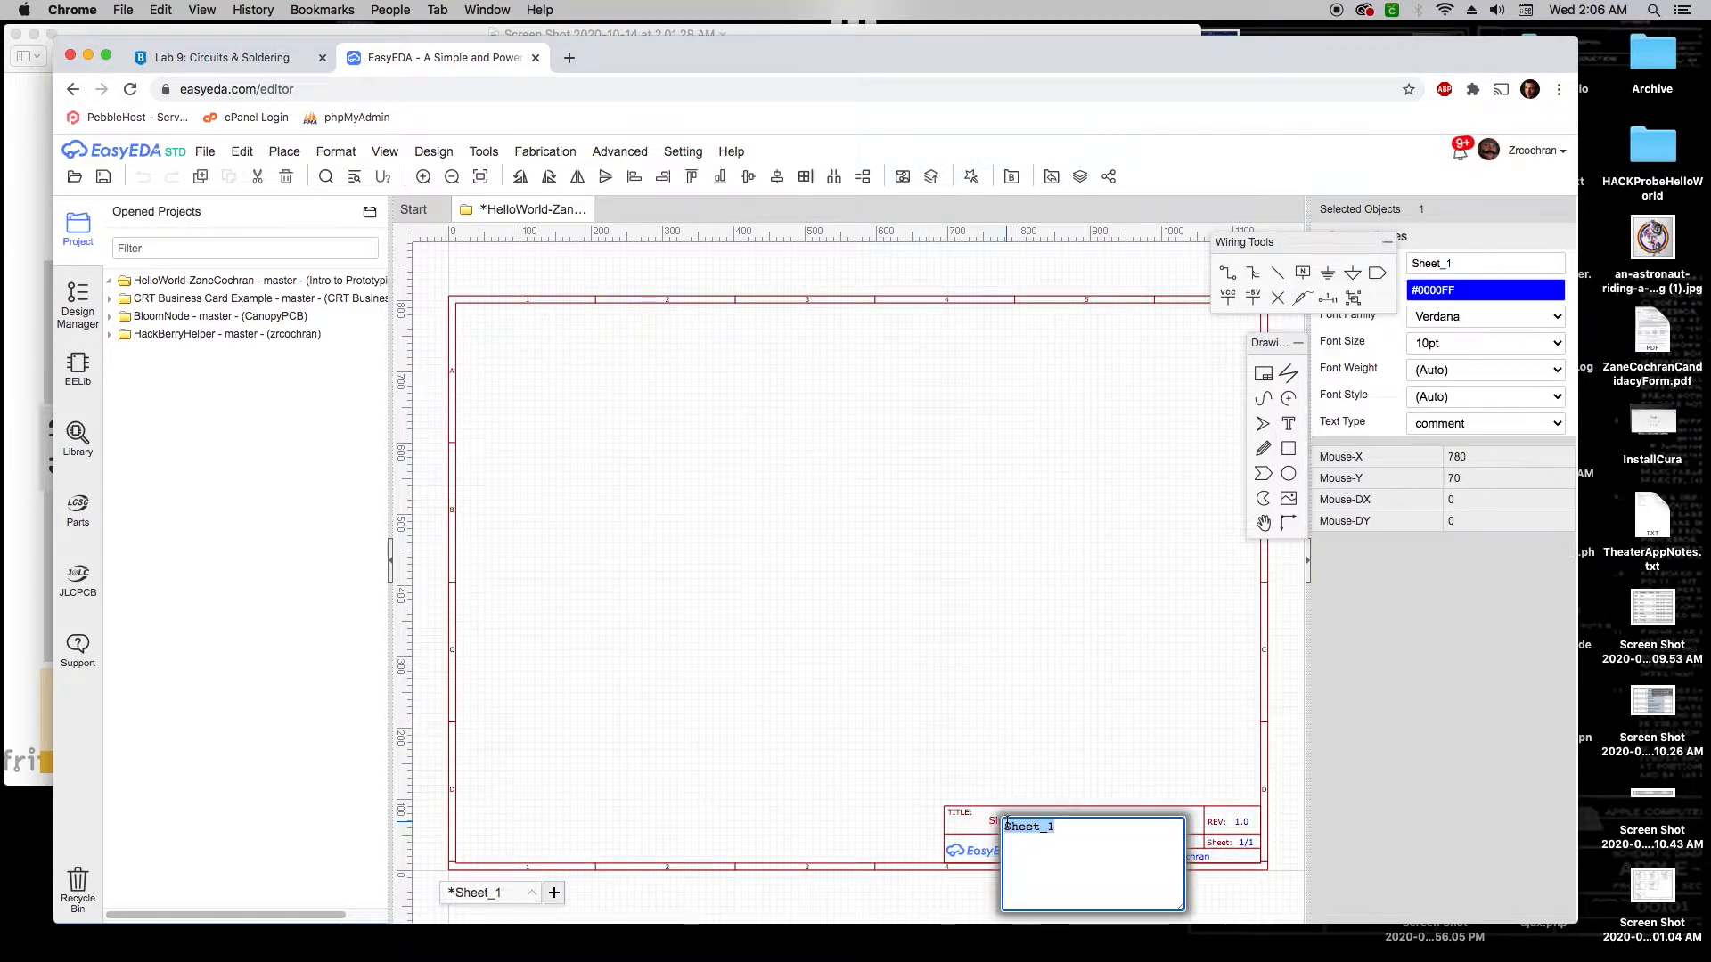
text(Hello World)
click(1049, 756)
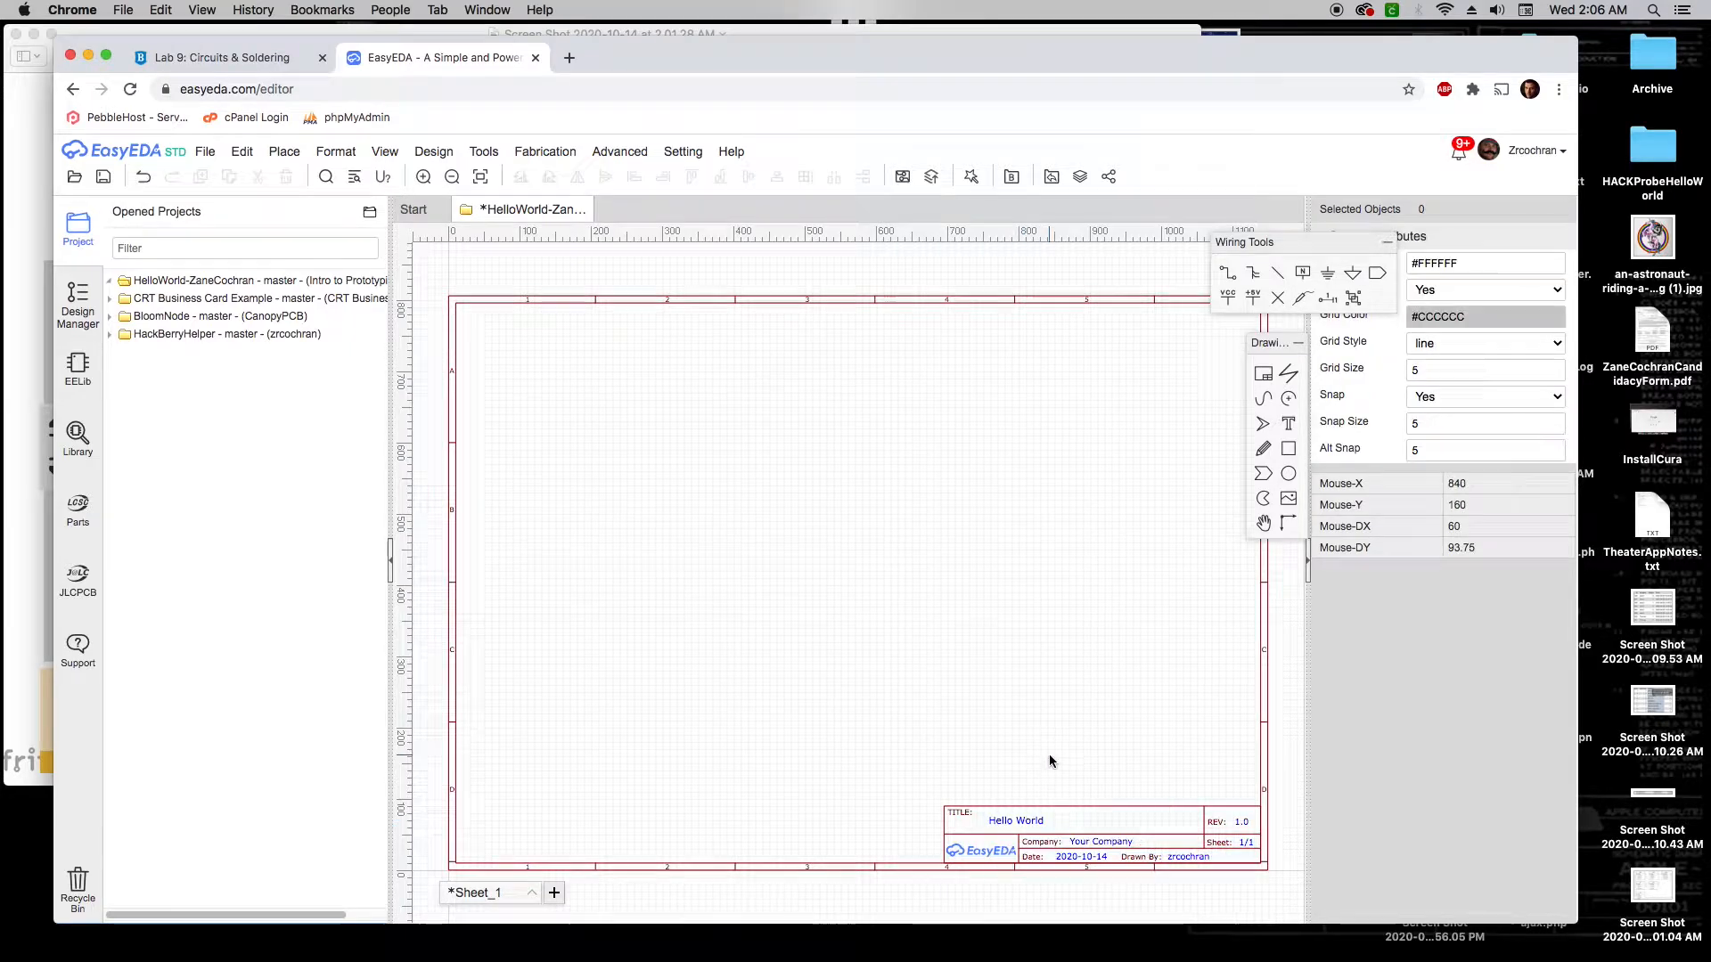
double_click(1103, 844)
text(Hack)
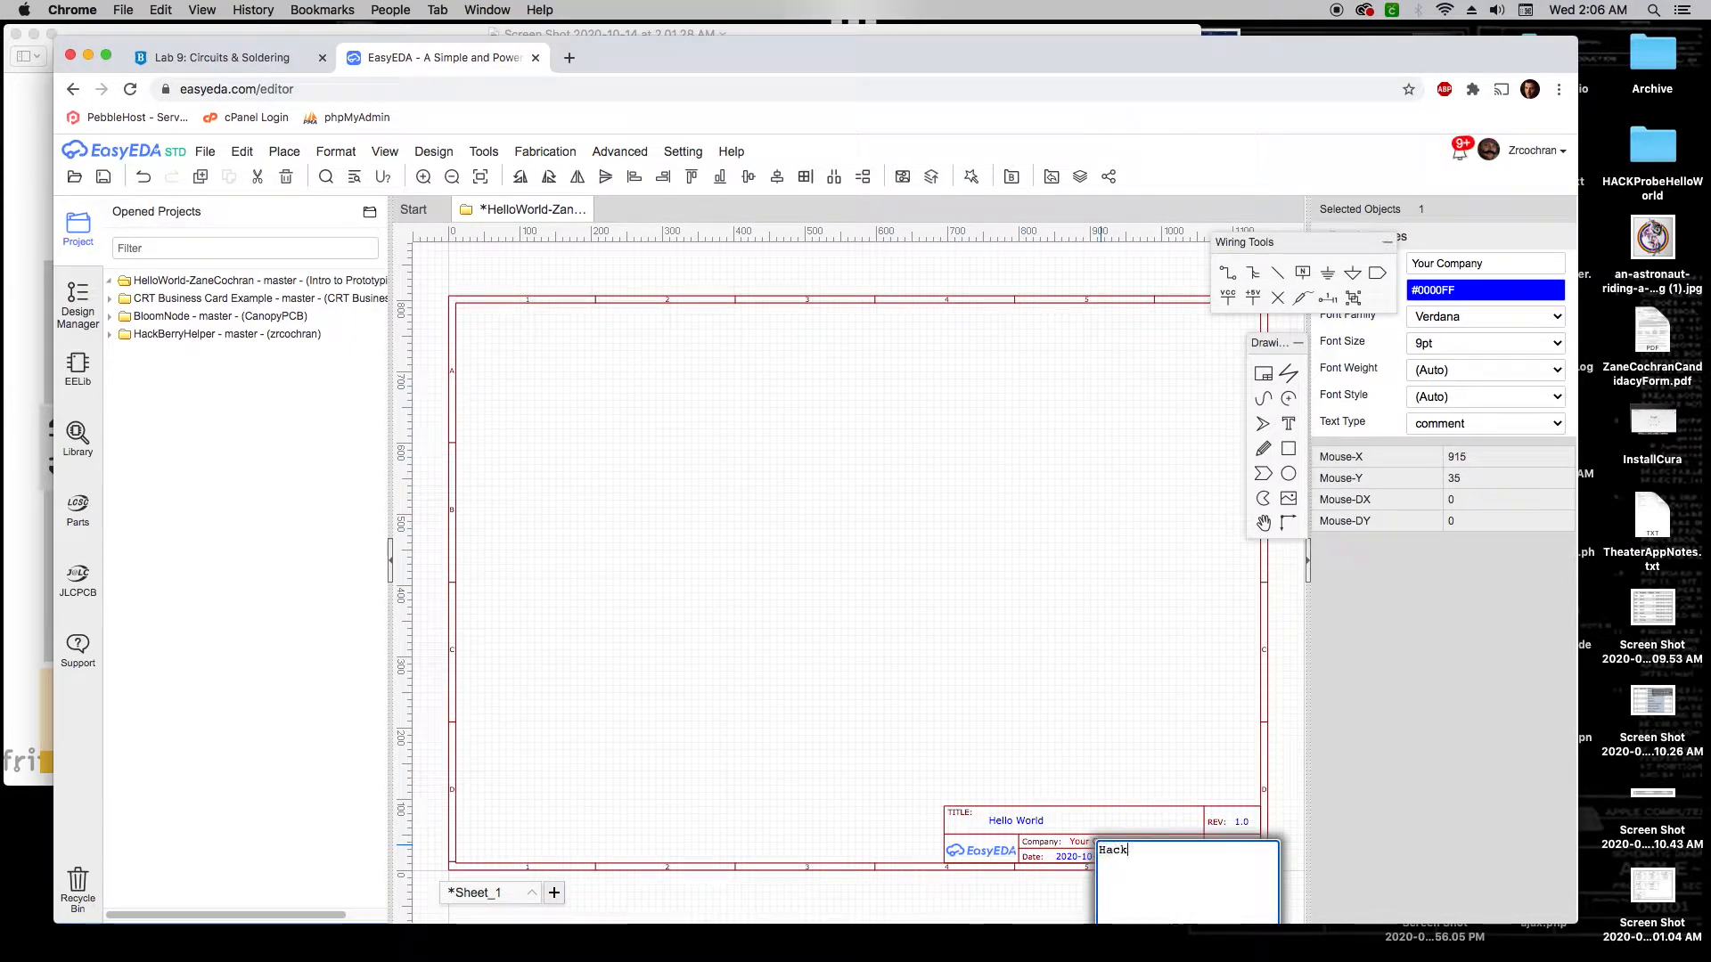
text(Berry Lab)
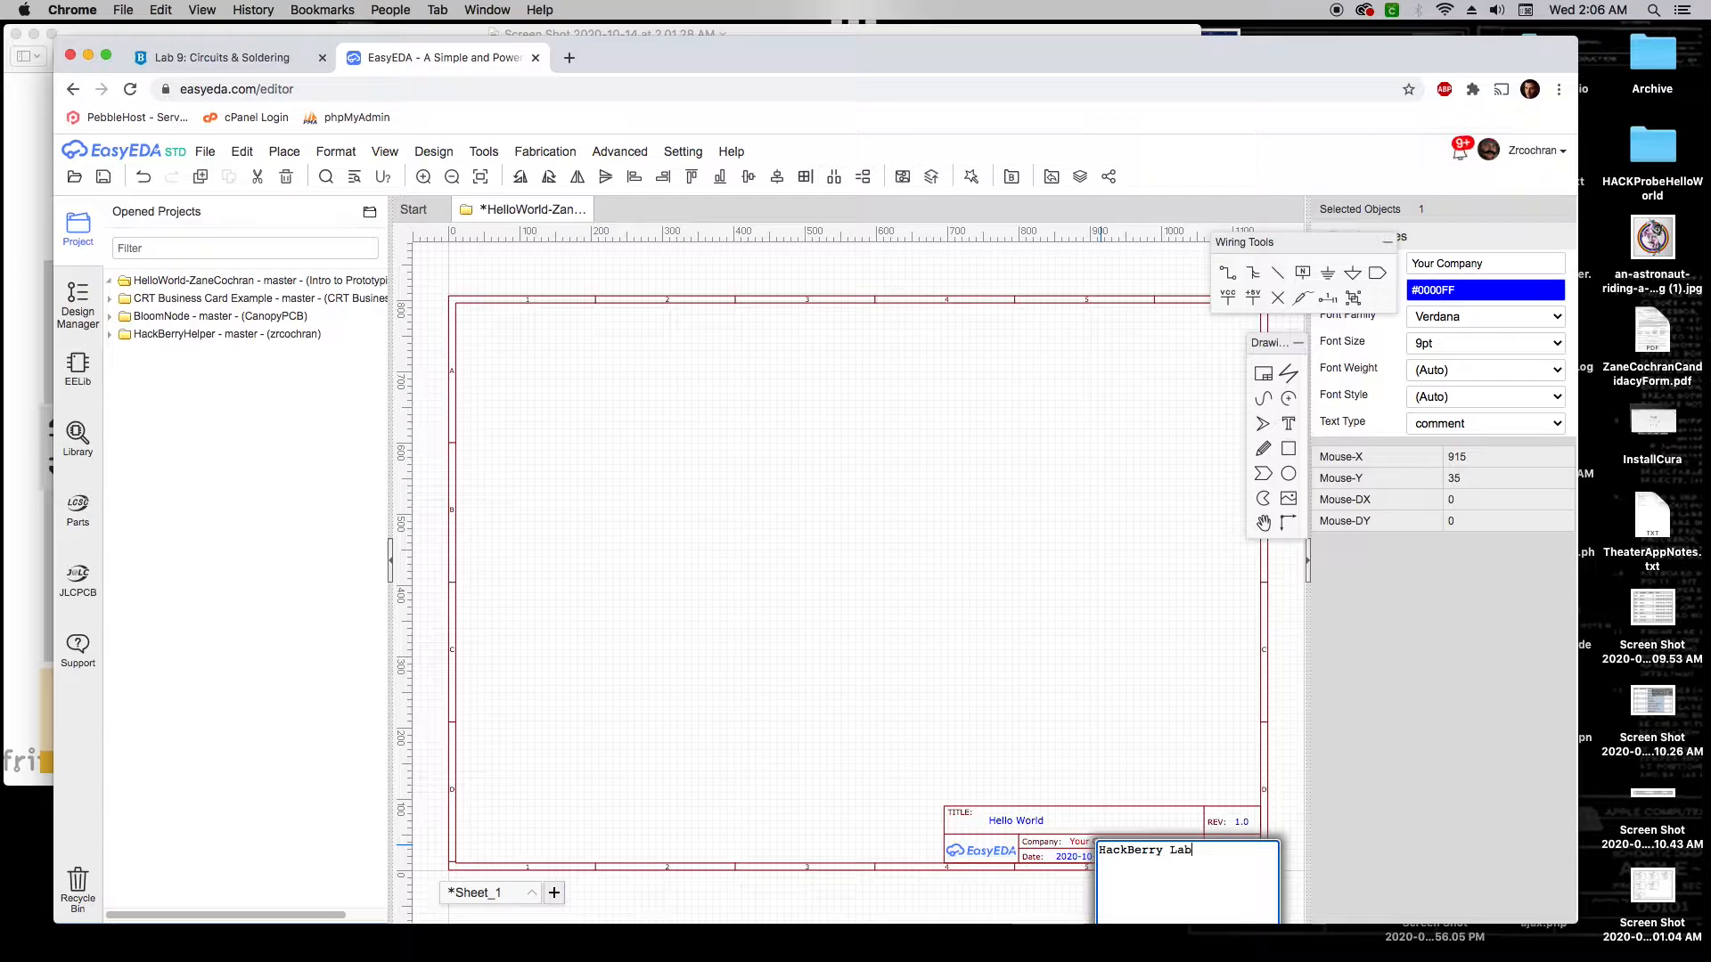
click(1133, 781)
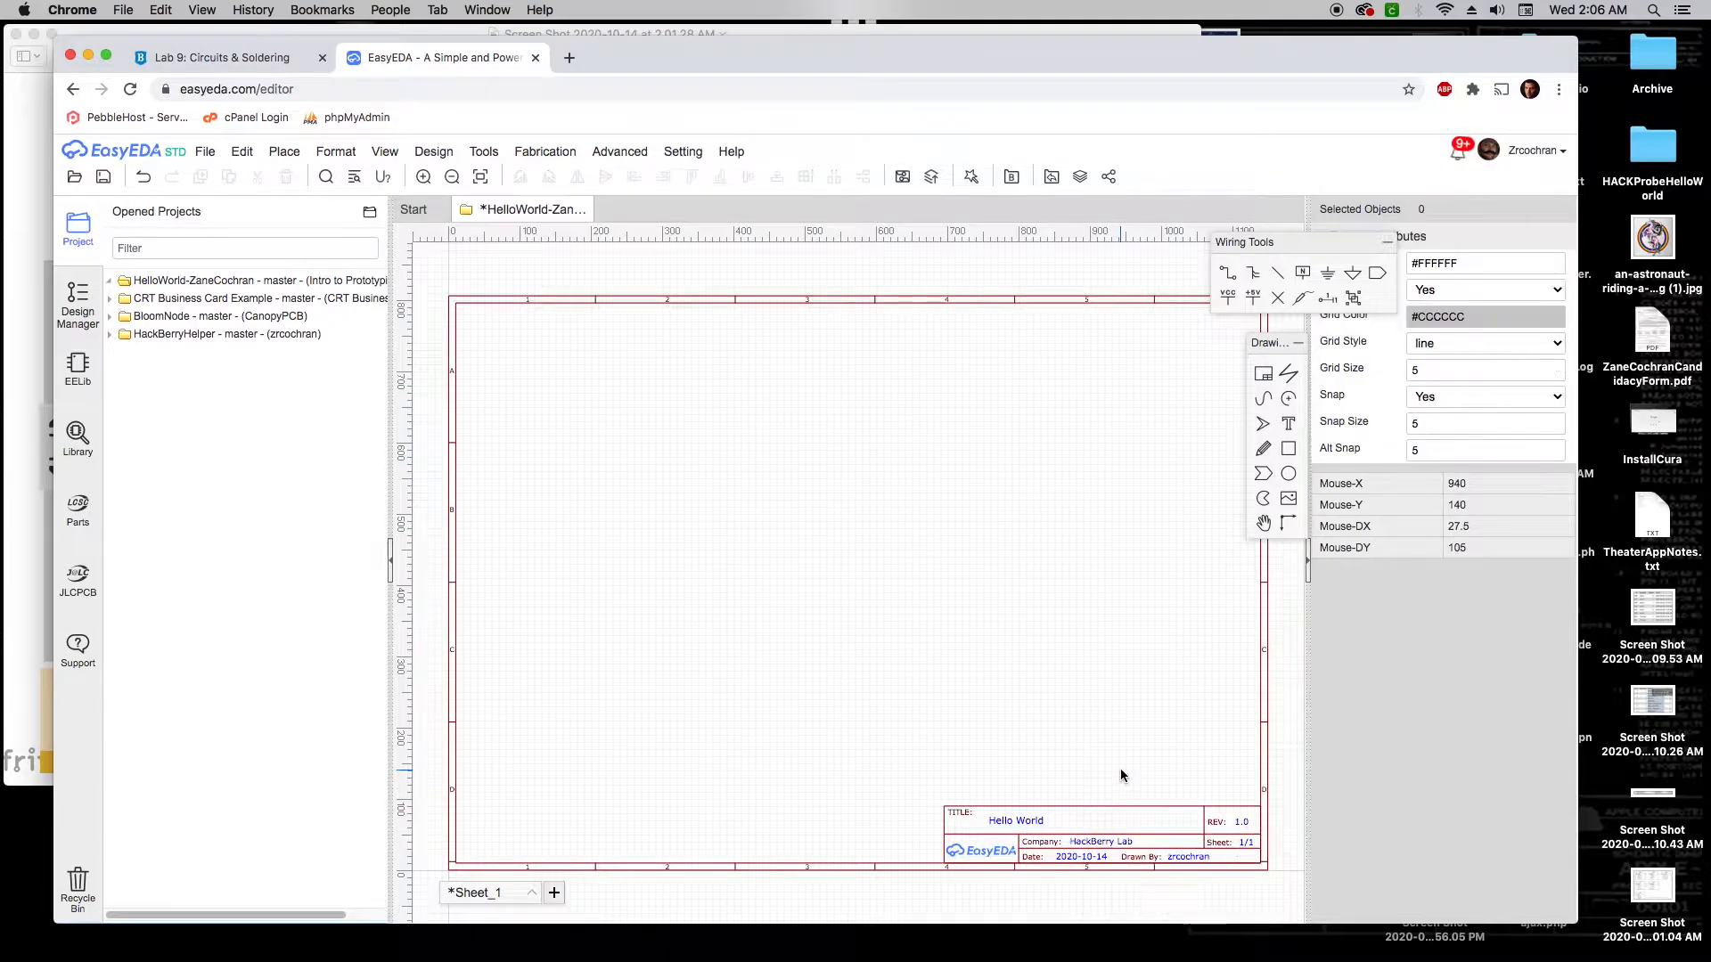
double_click(1191, 860)
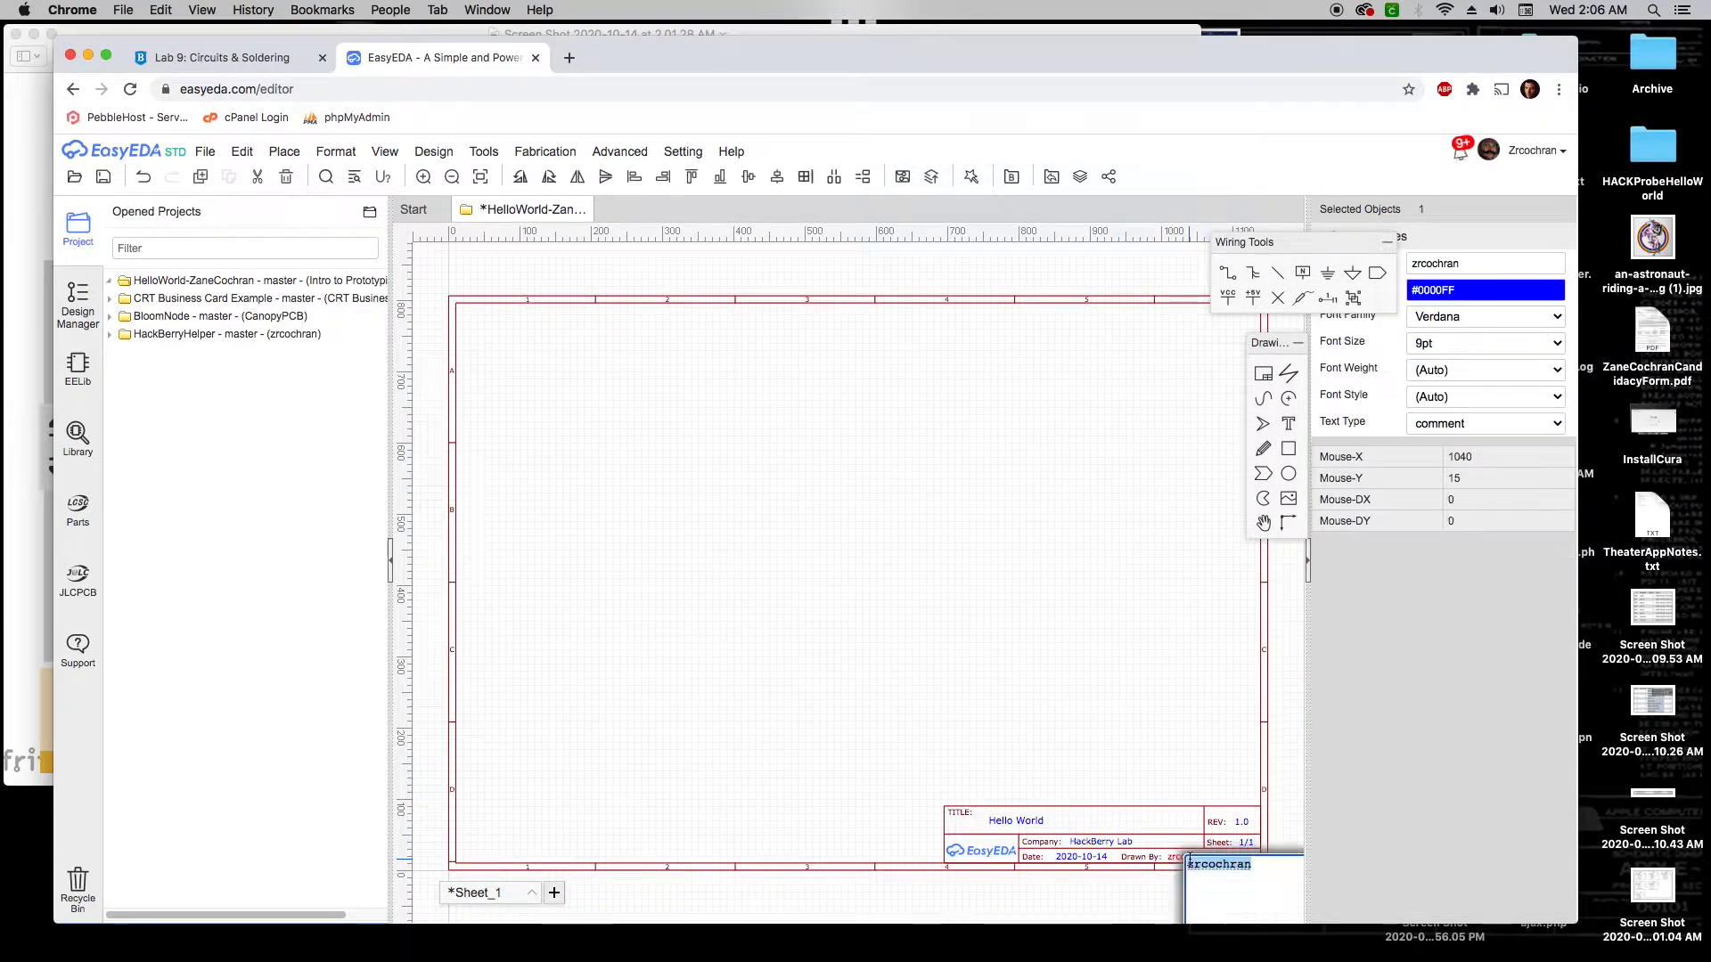
text(Zane Cochran)
click(1184, 806)
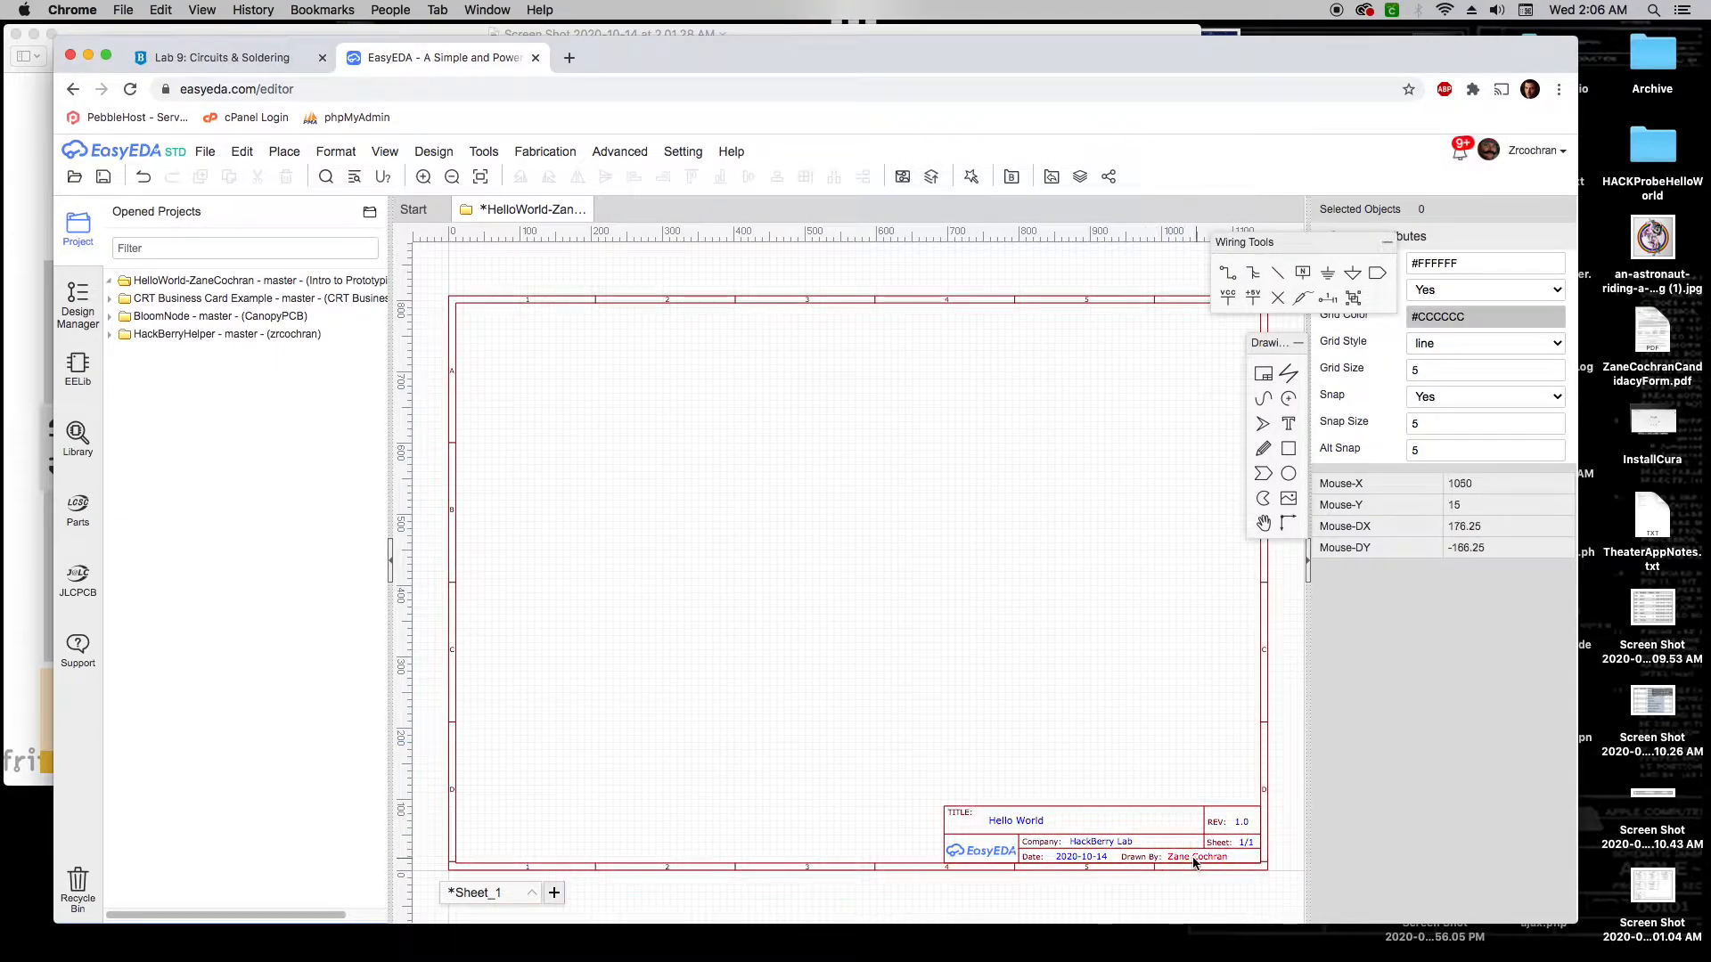
click(792, 538)
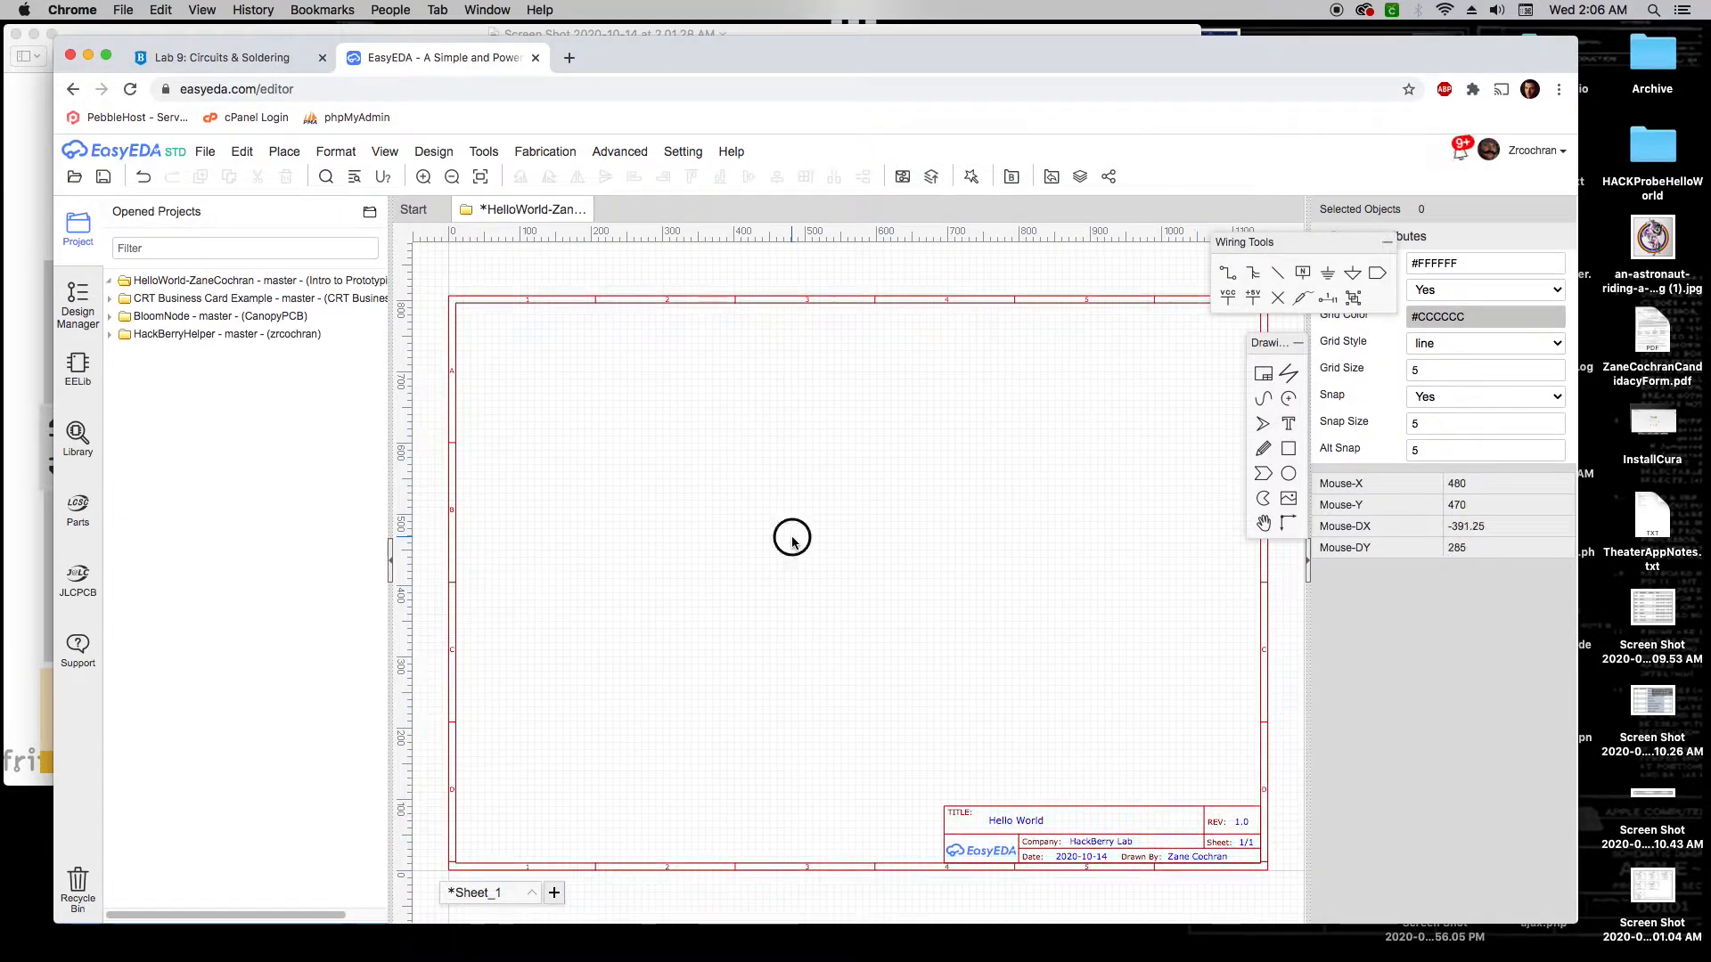
Save the schematic, recheck the breadboard screenshot, and open the Place menu
click(204, 155)
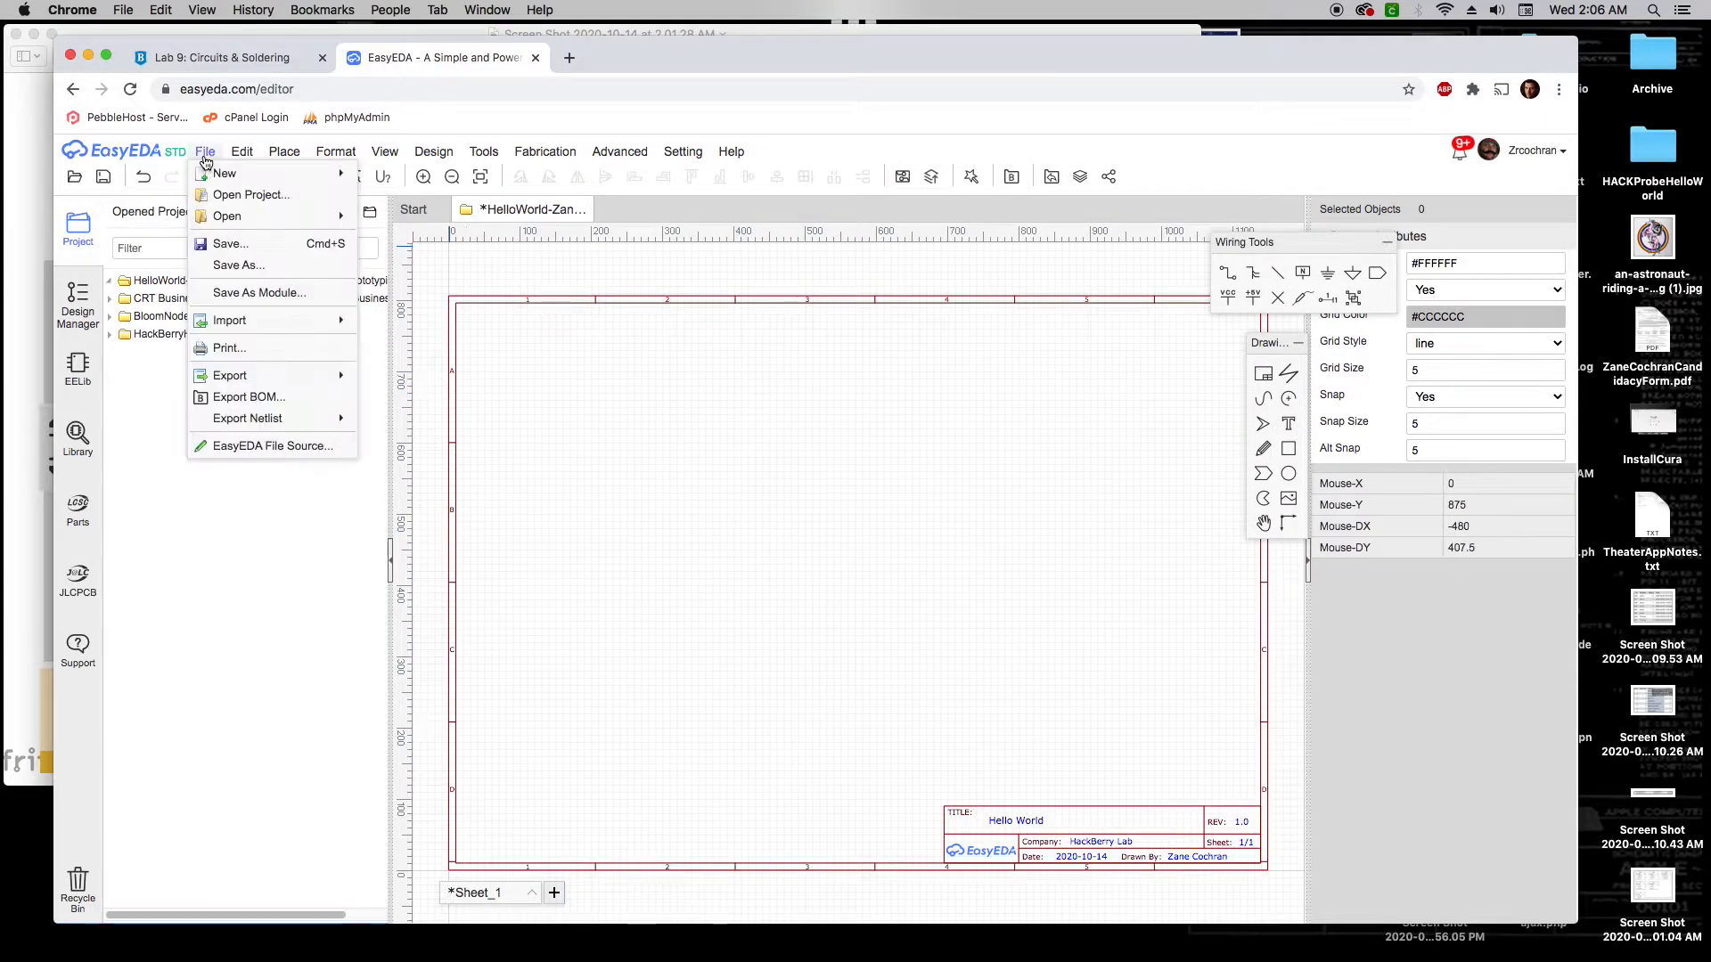
click(229, 243)
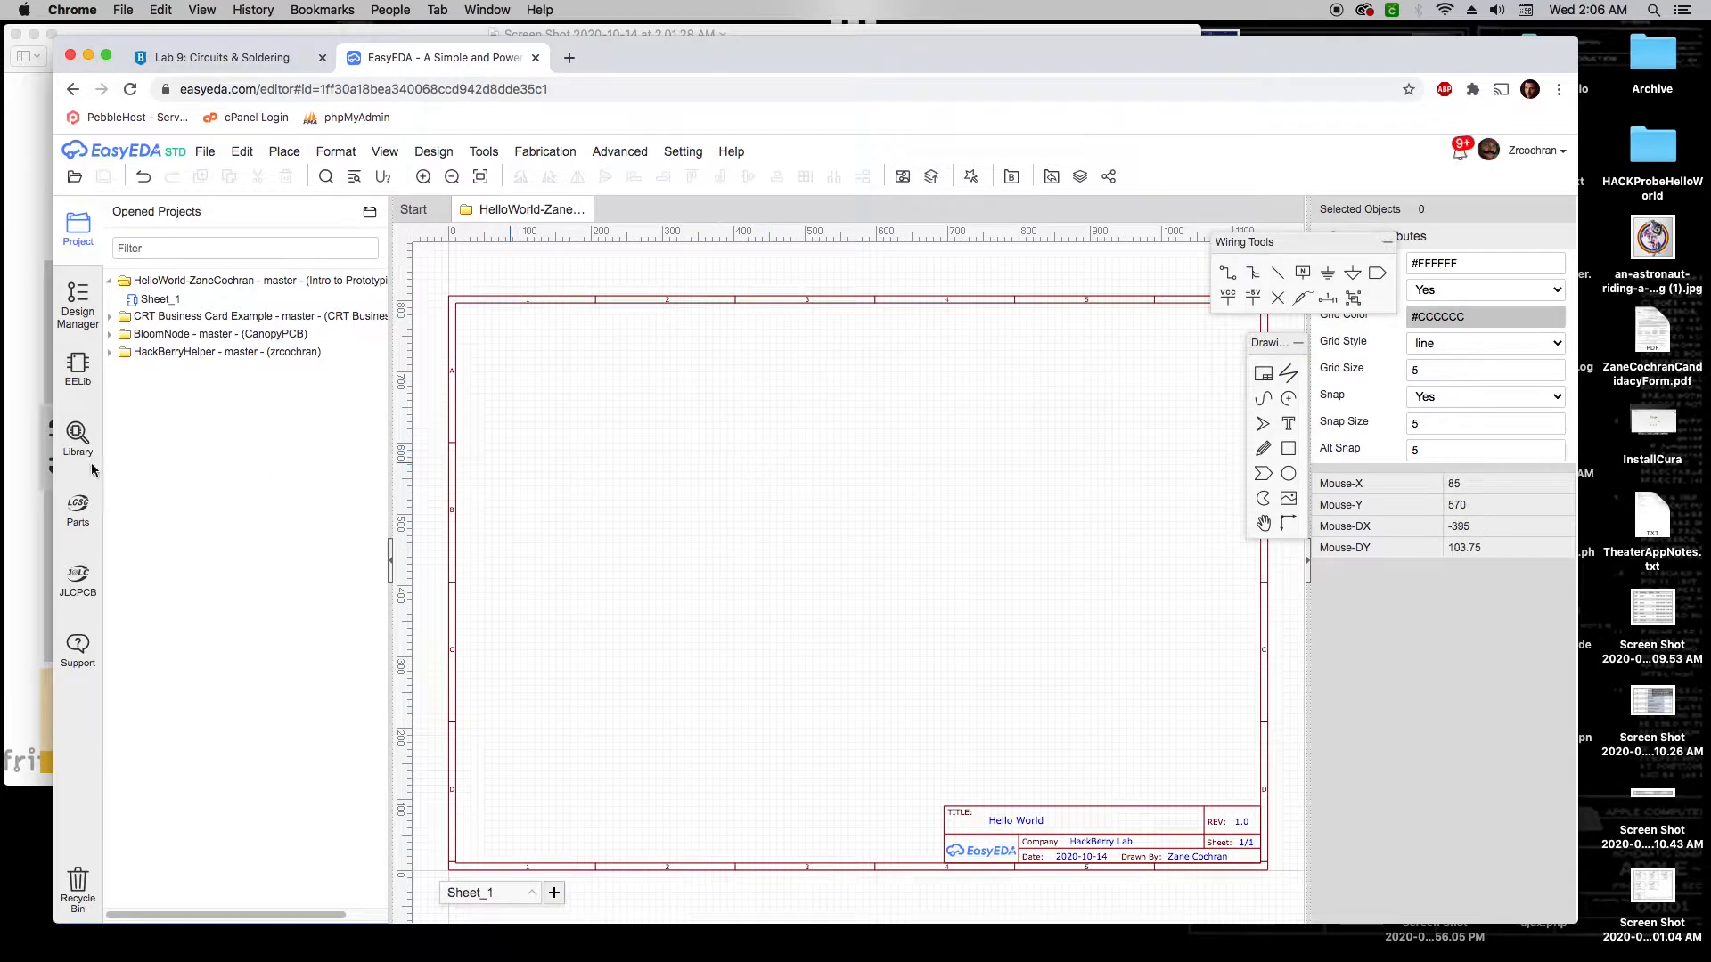
click(14, 496)
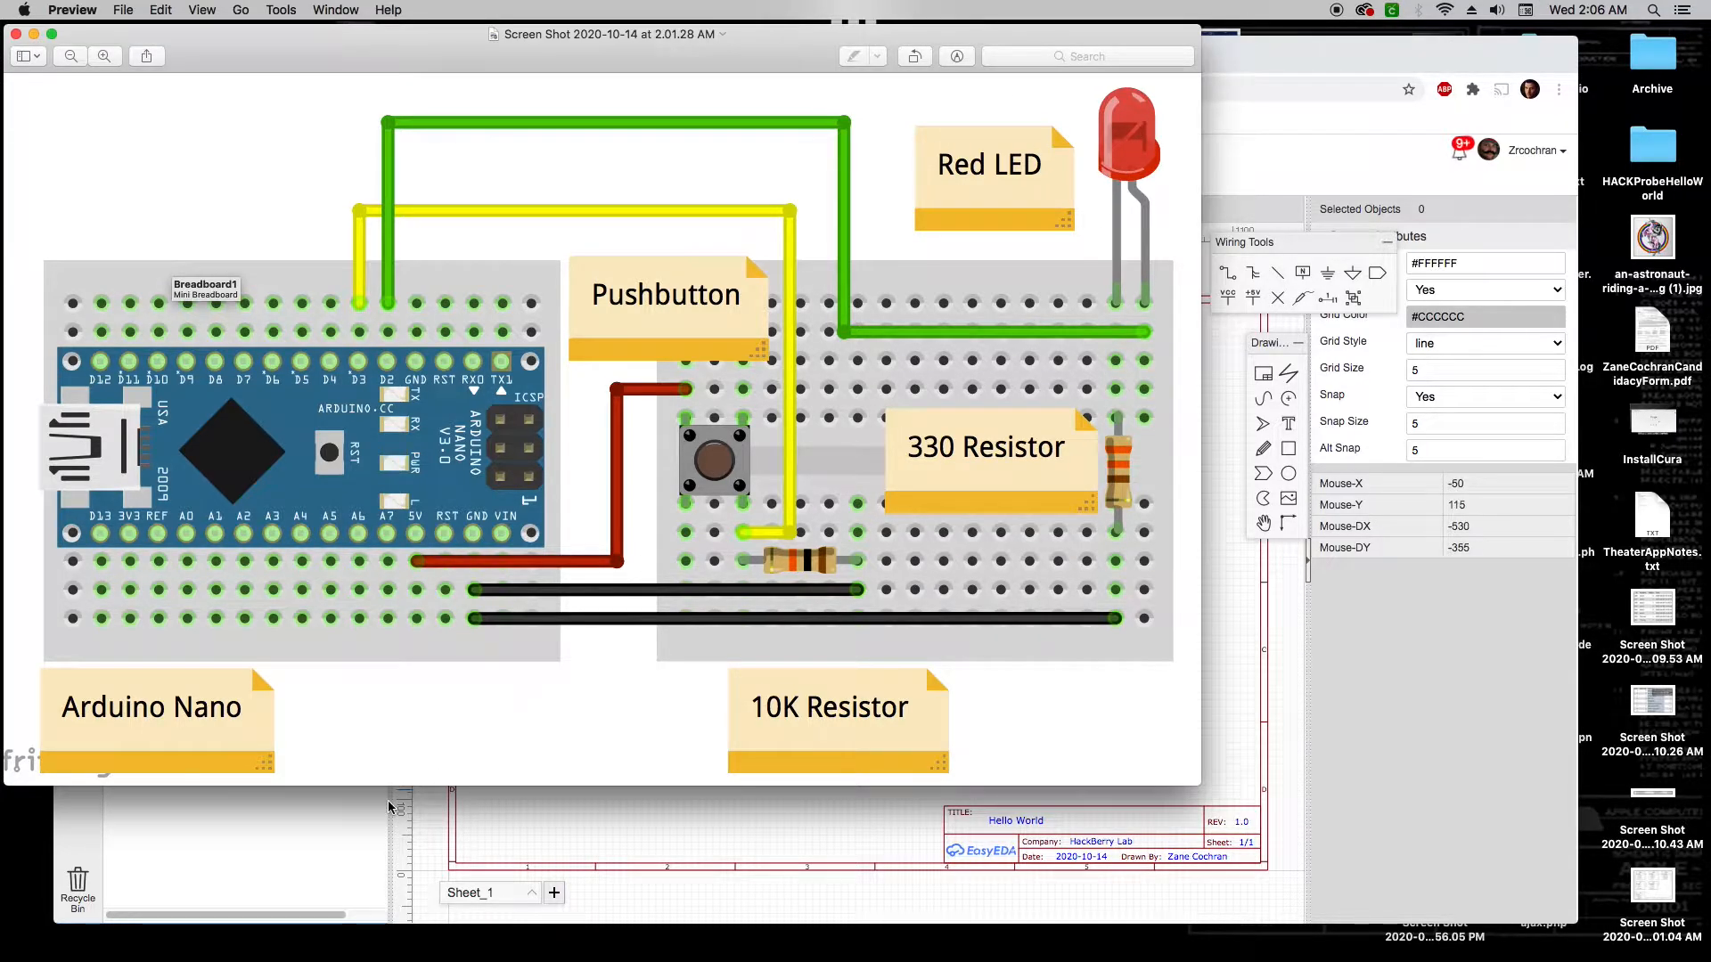
click(500, 805)
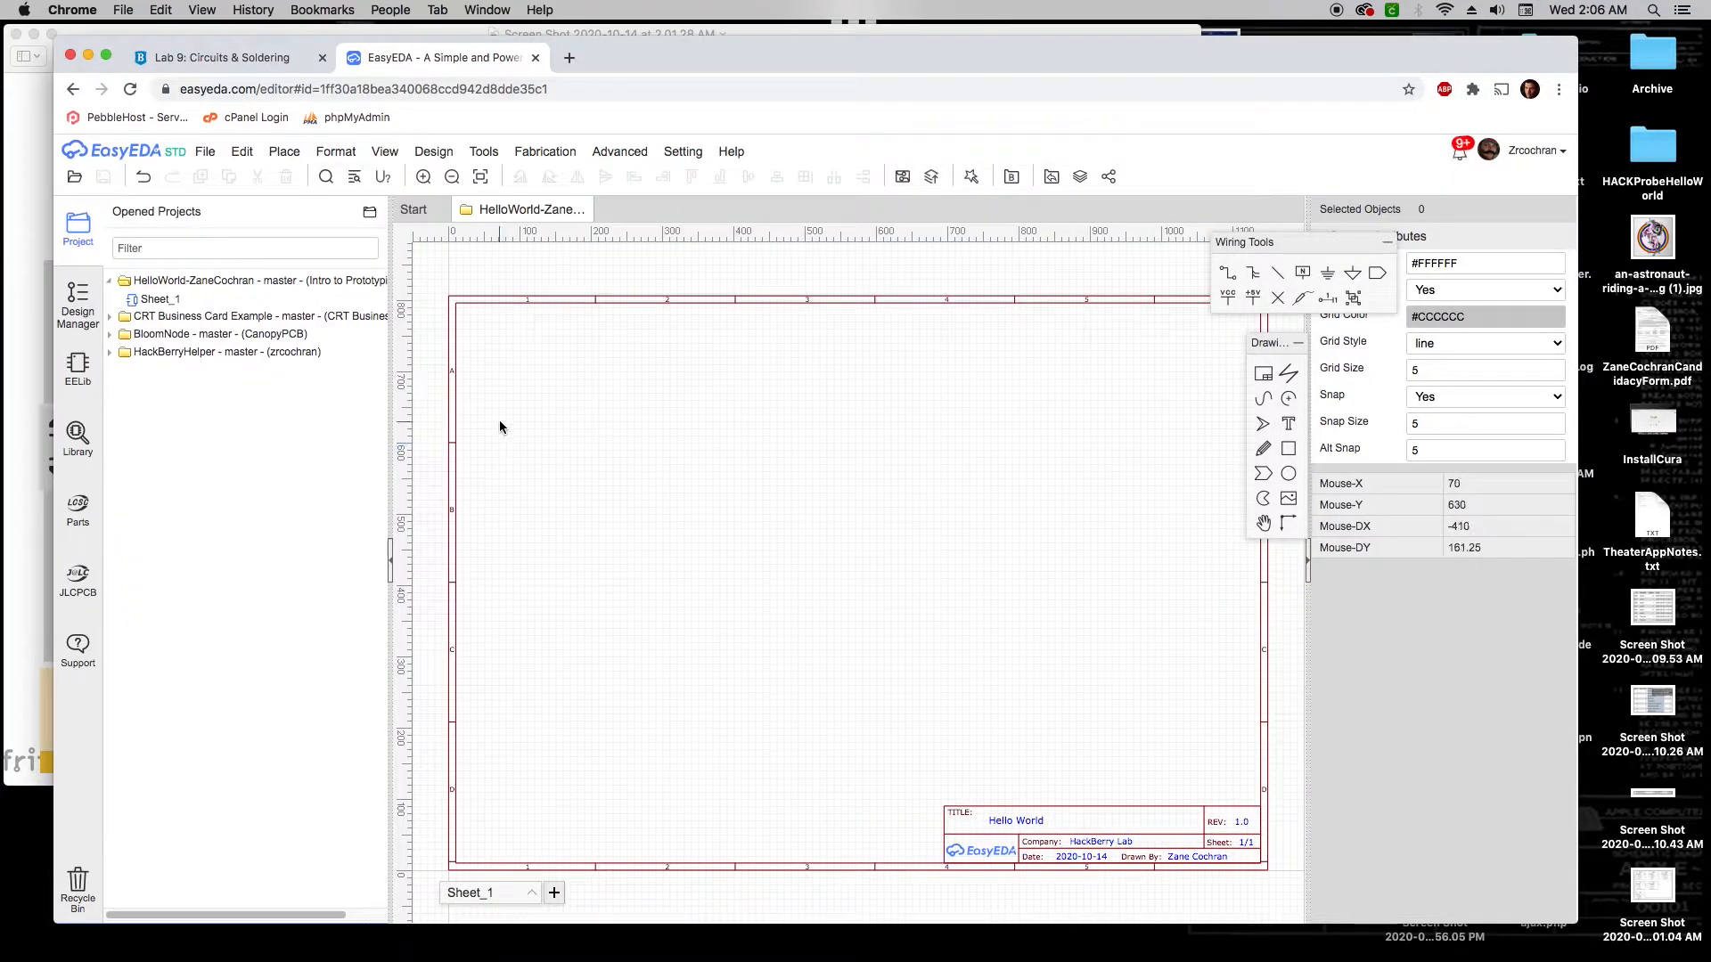
click(287, 154)
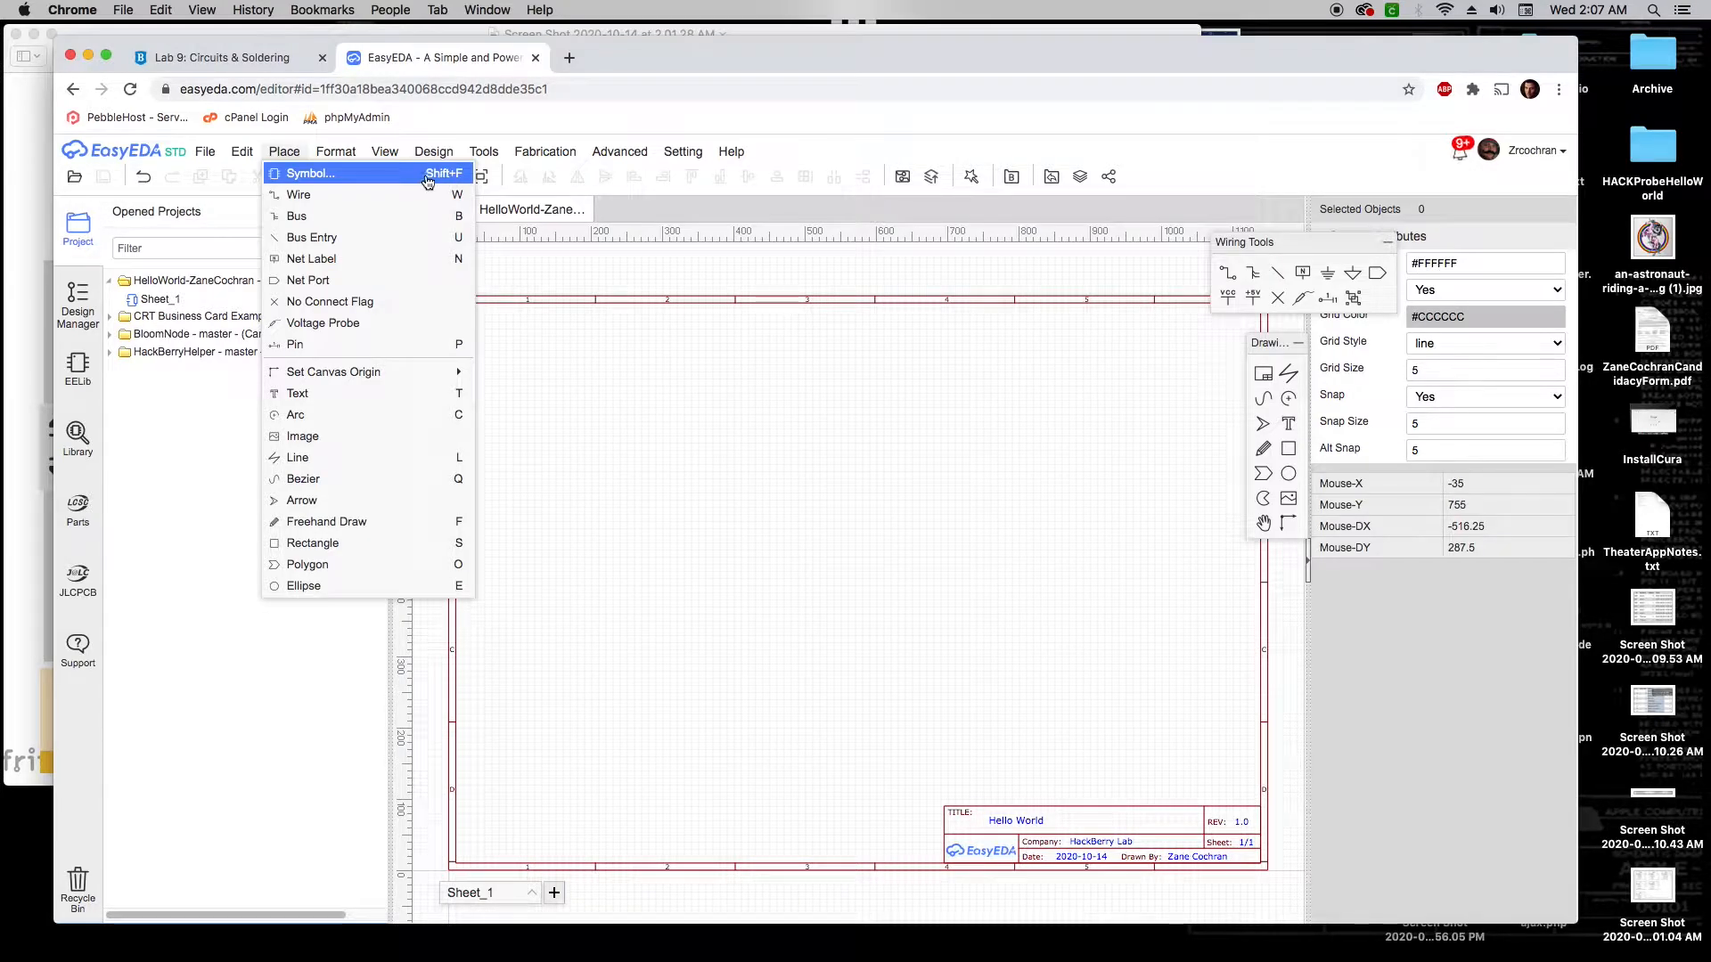
Open the symbol library and browse to Work Space > Intro to Prototyping > All
click(360, 174)
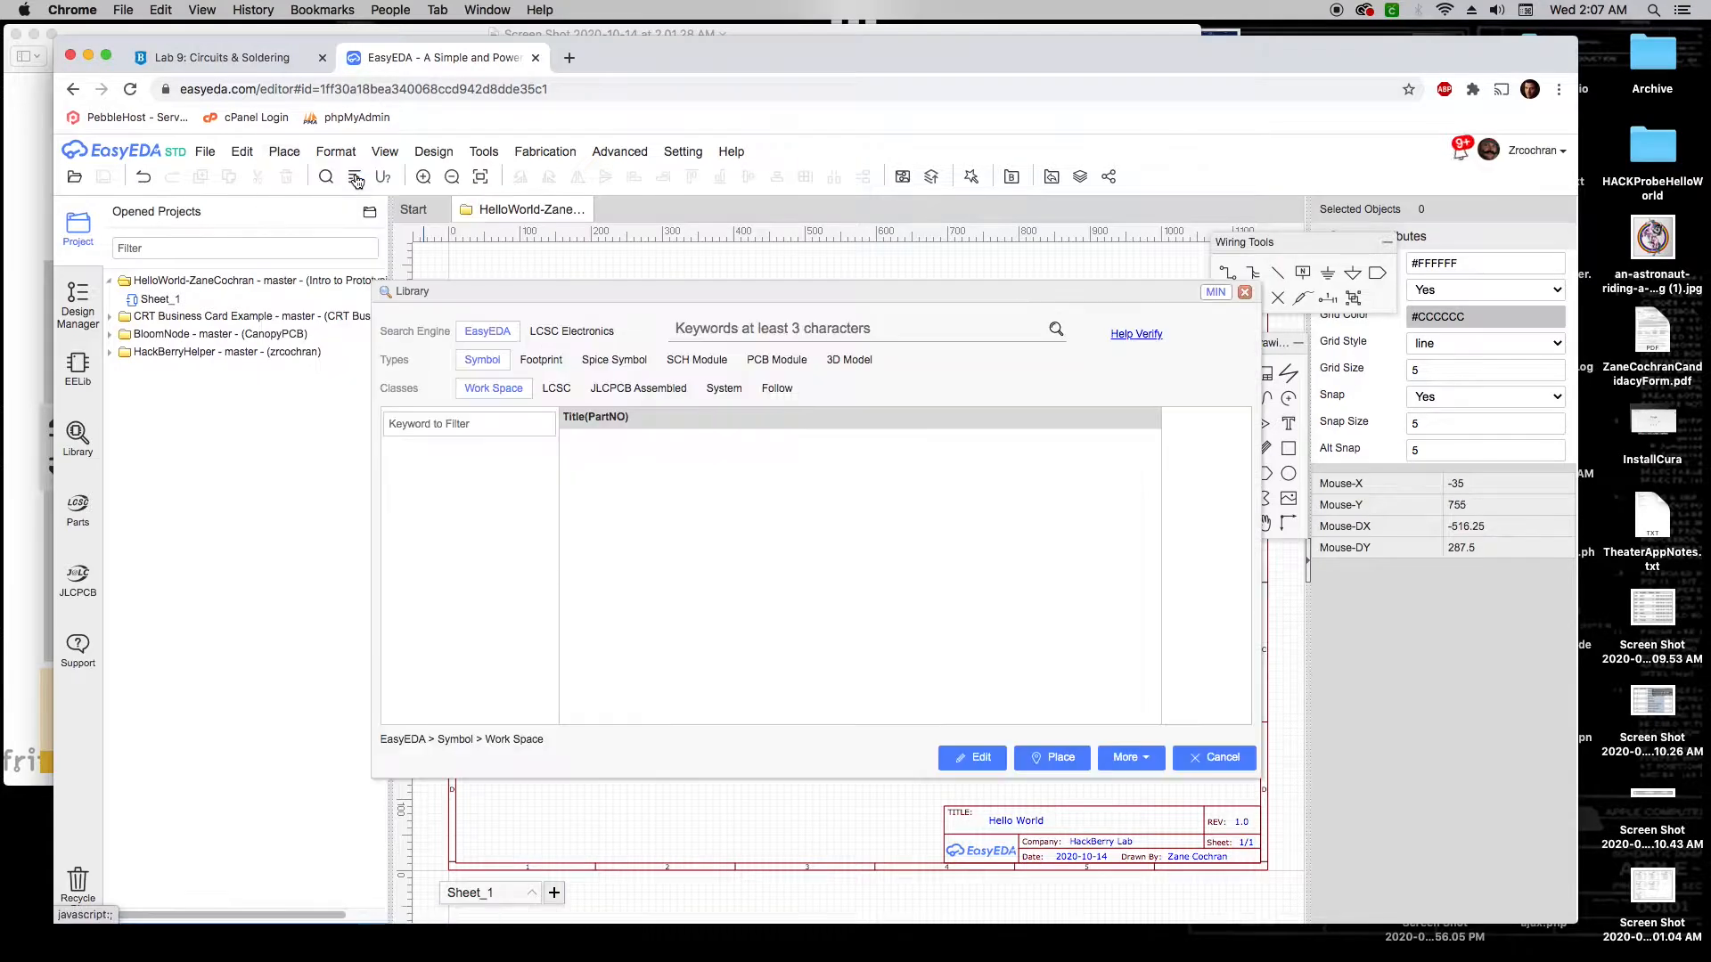
click(558, 390)
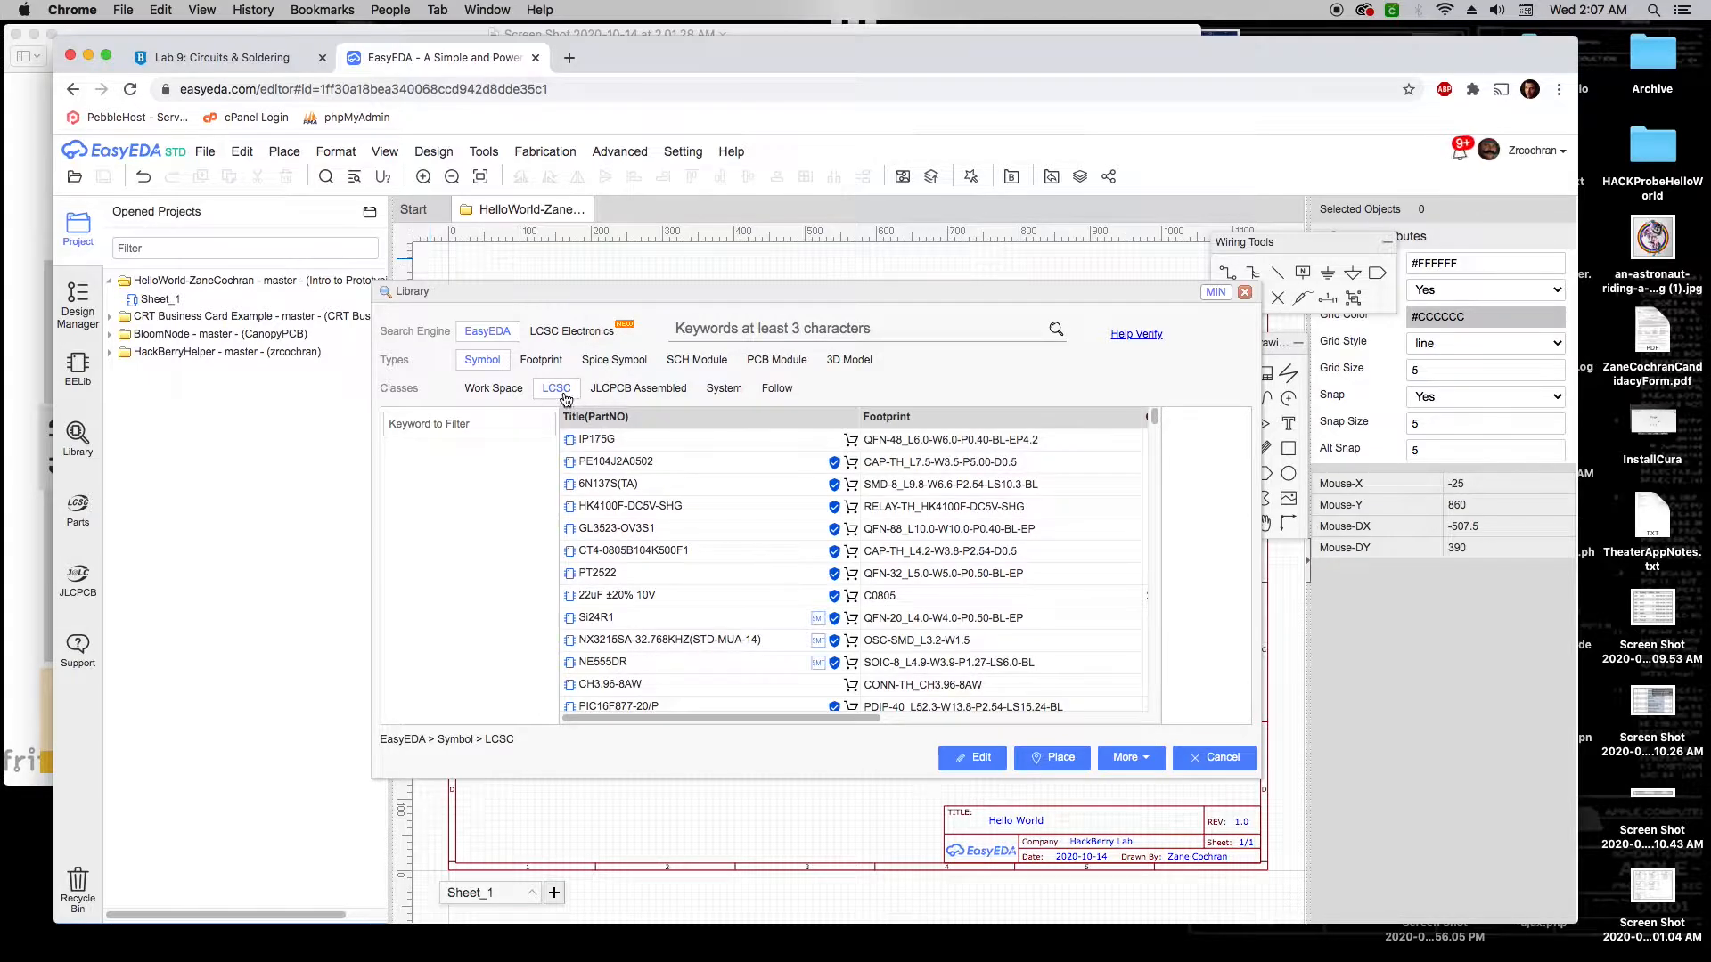
scroll(720, 496, down, 2)
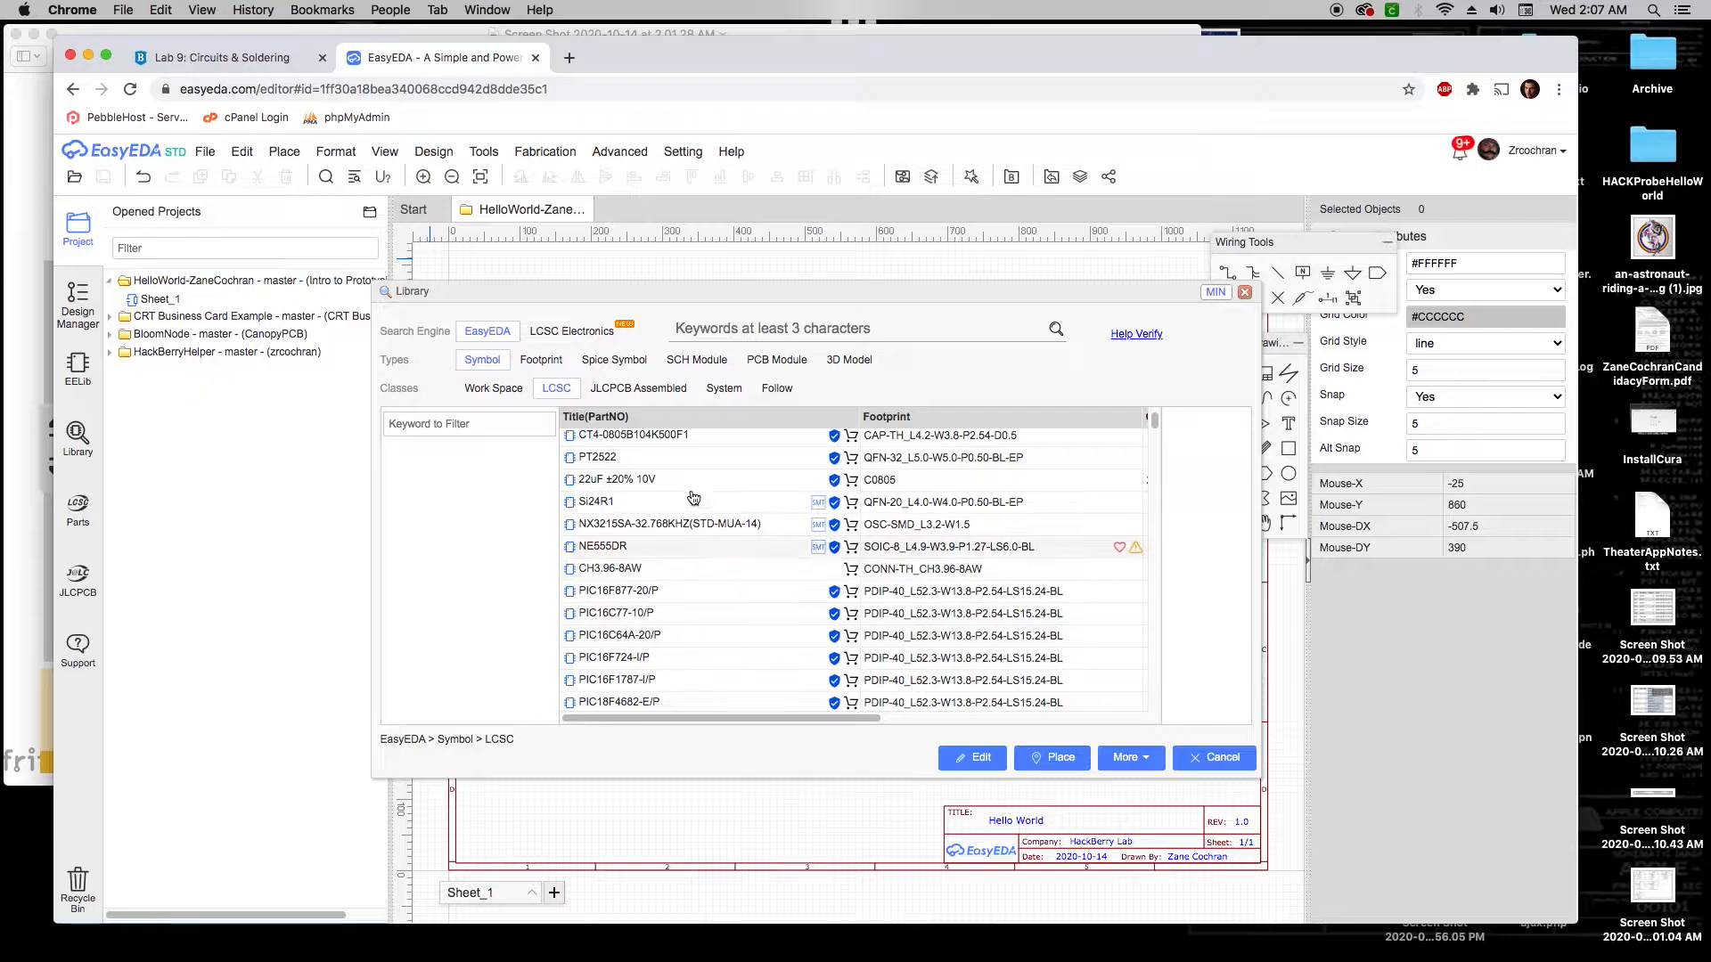
mouse_move(694, 492)
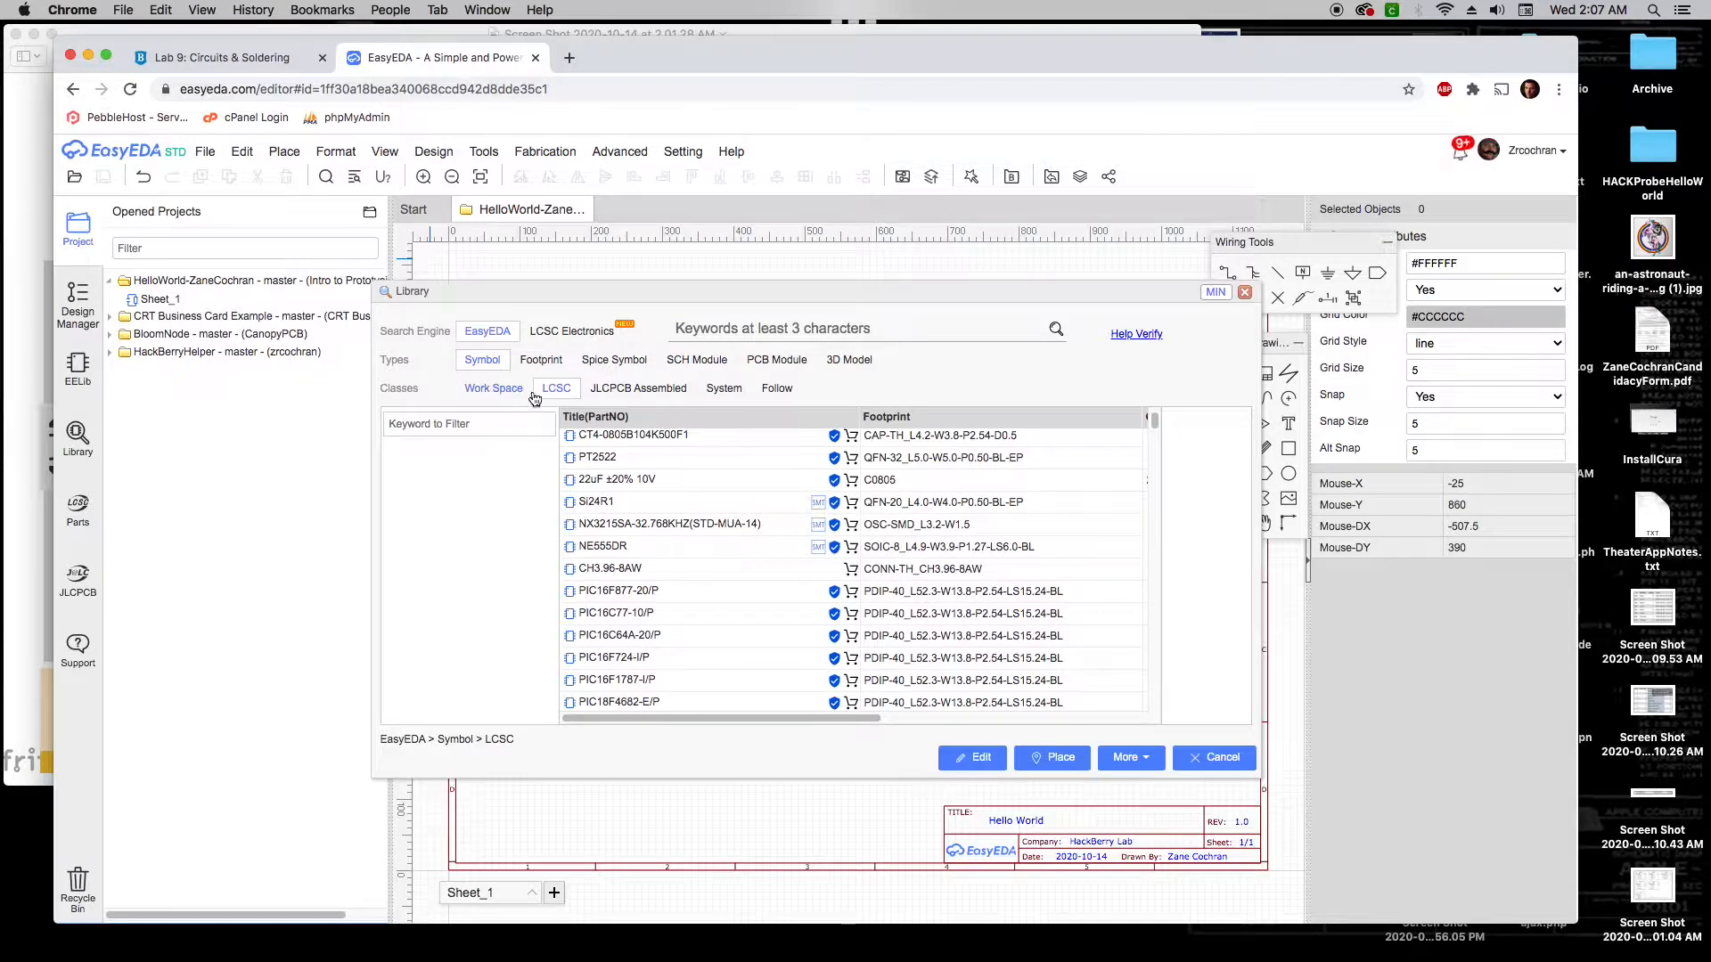
click(493, 393)
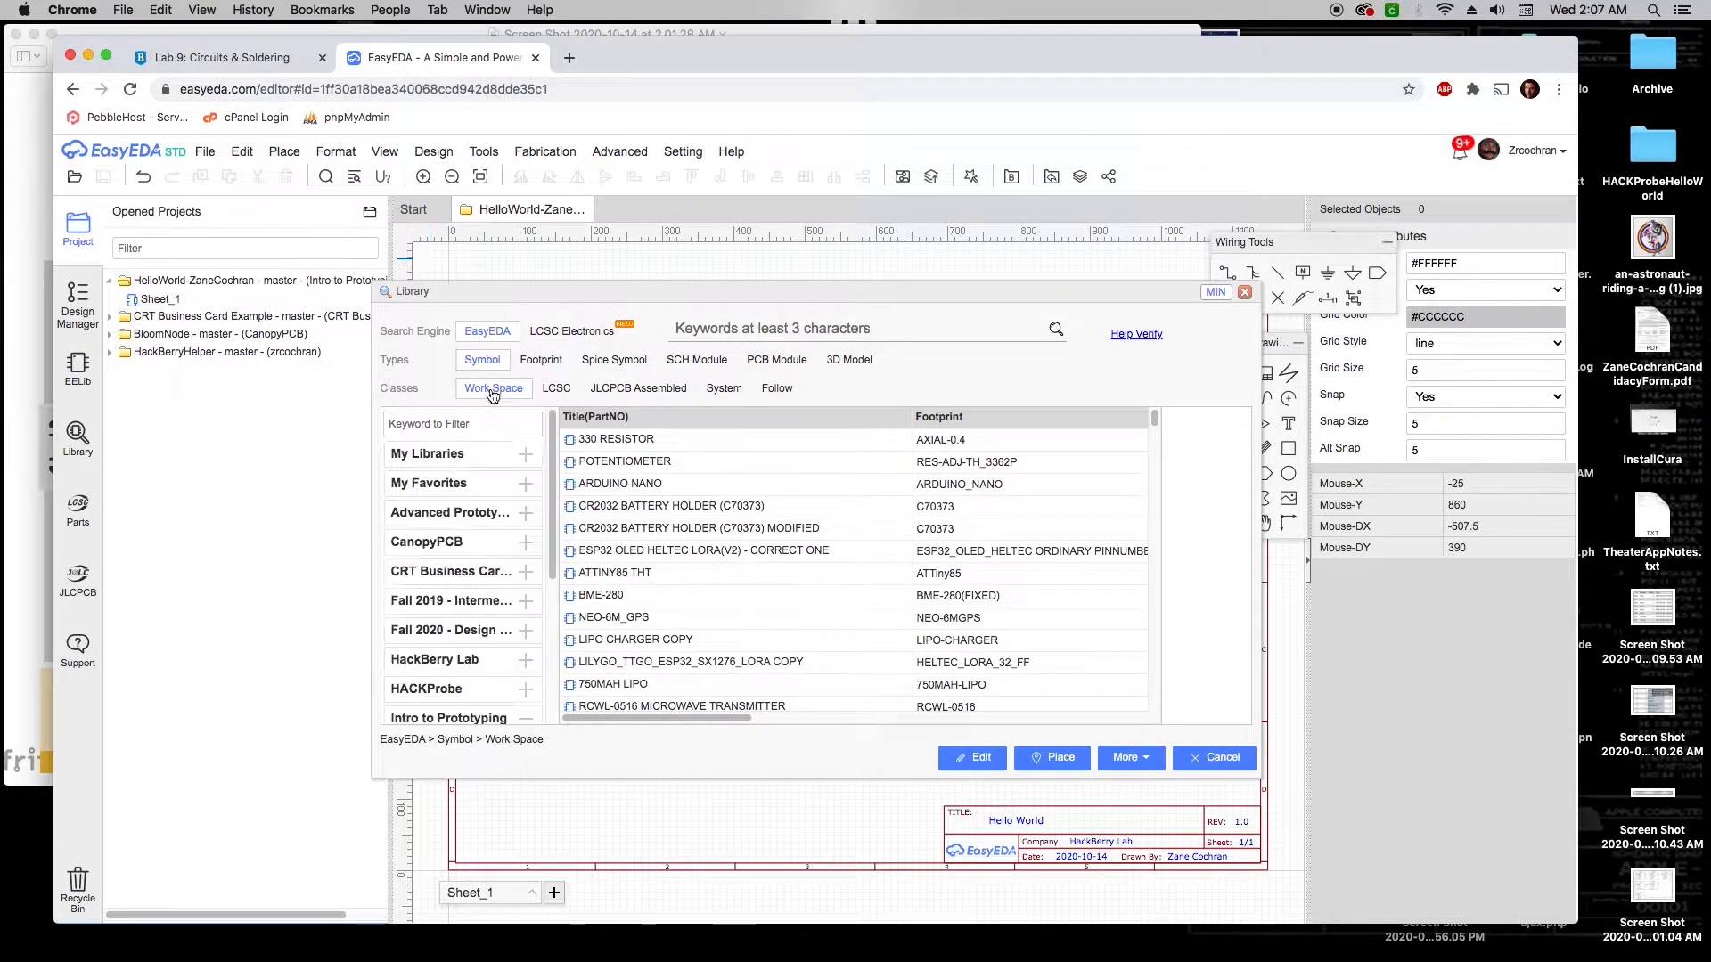
scroll(493, 451, down, 1)
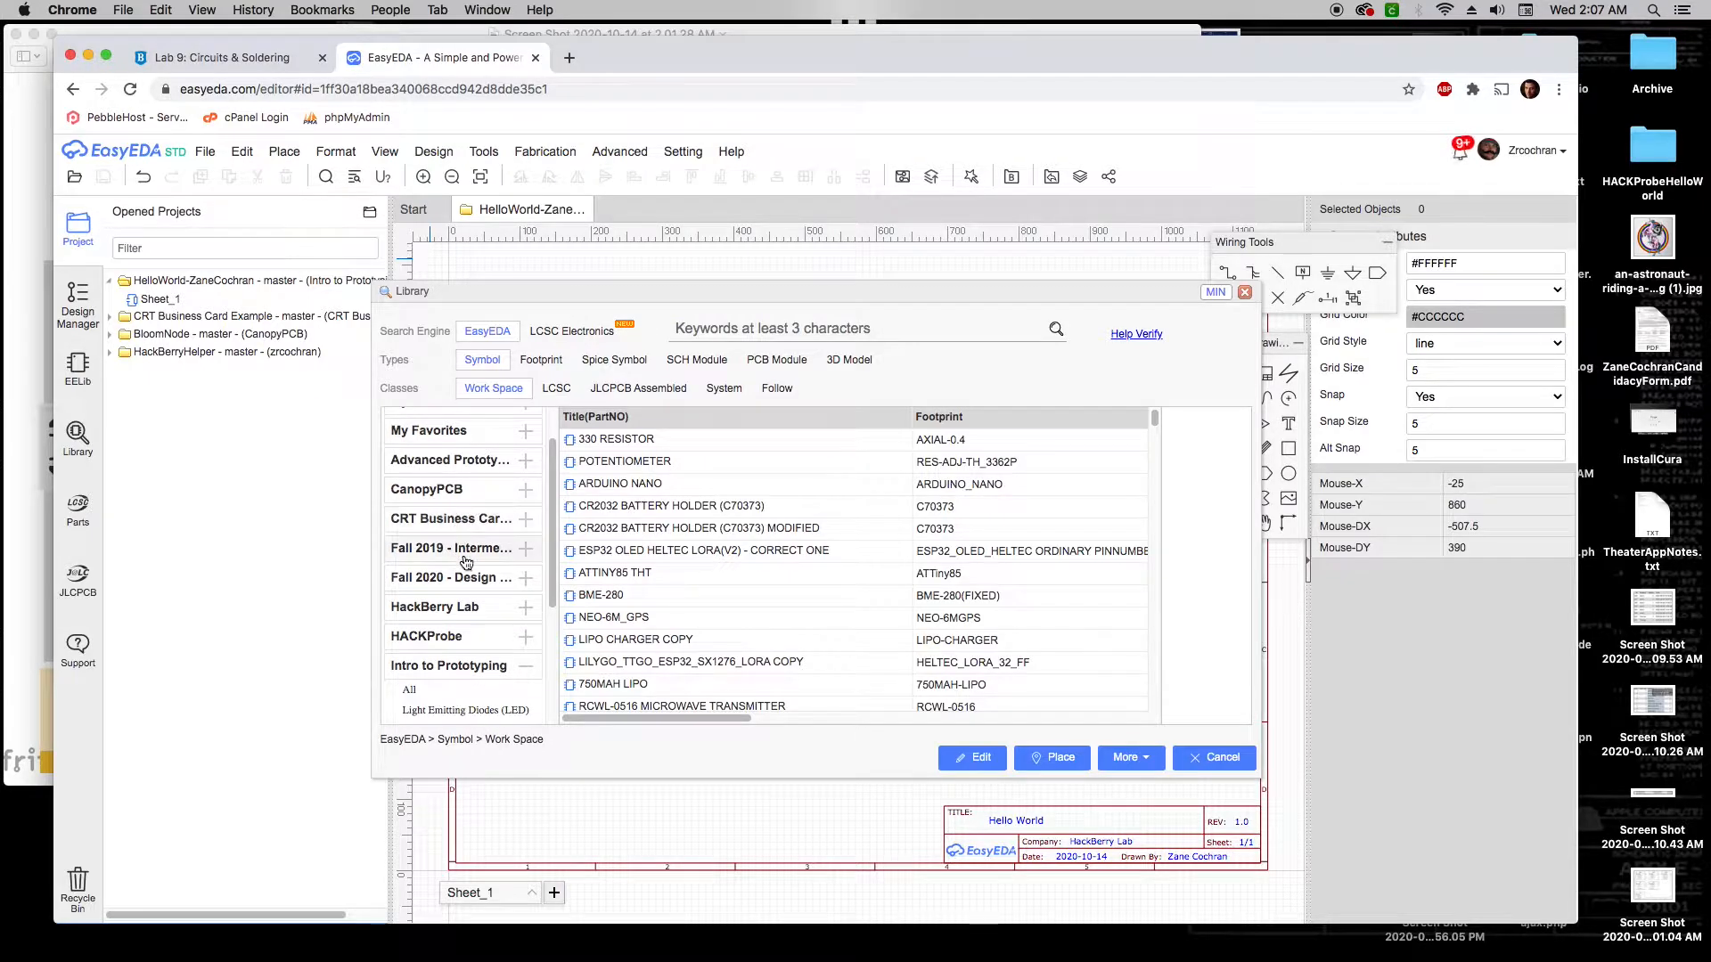
scroll(517, 659, down, 5)
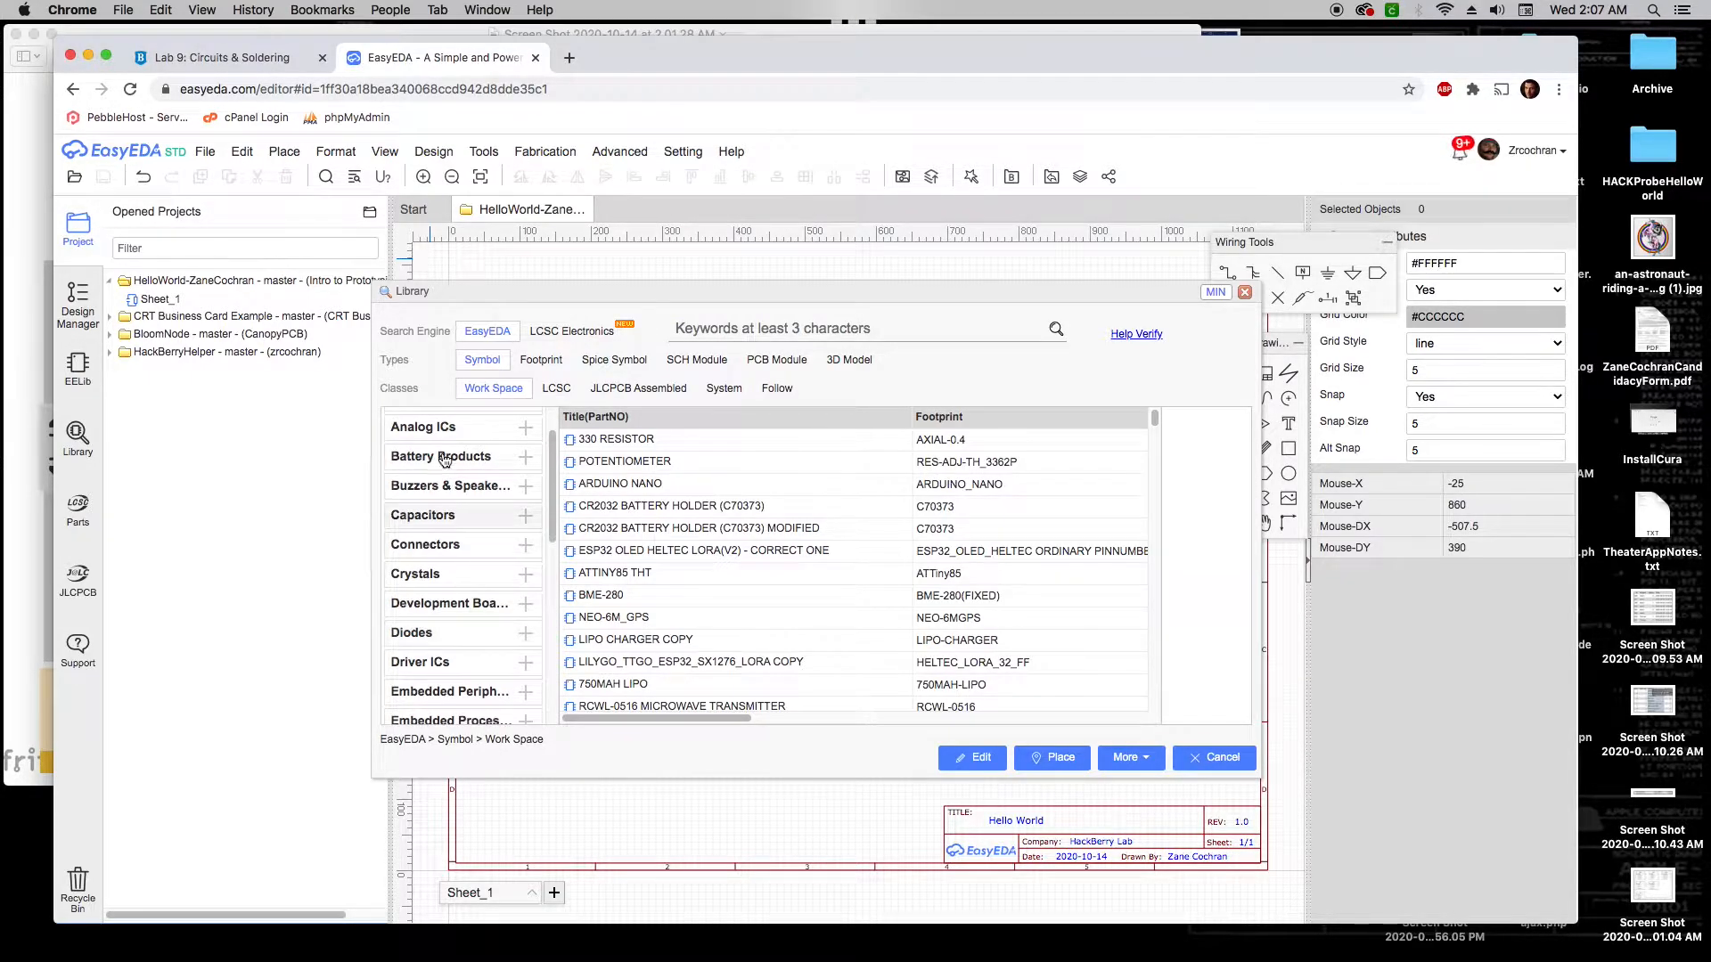
scroll(476, 525, down, 1)
scroll(481, 536, down, 5)
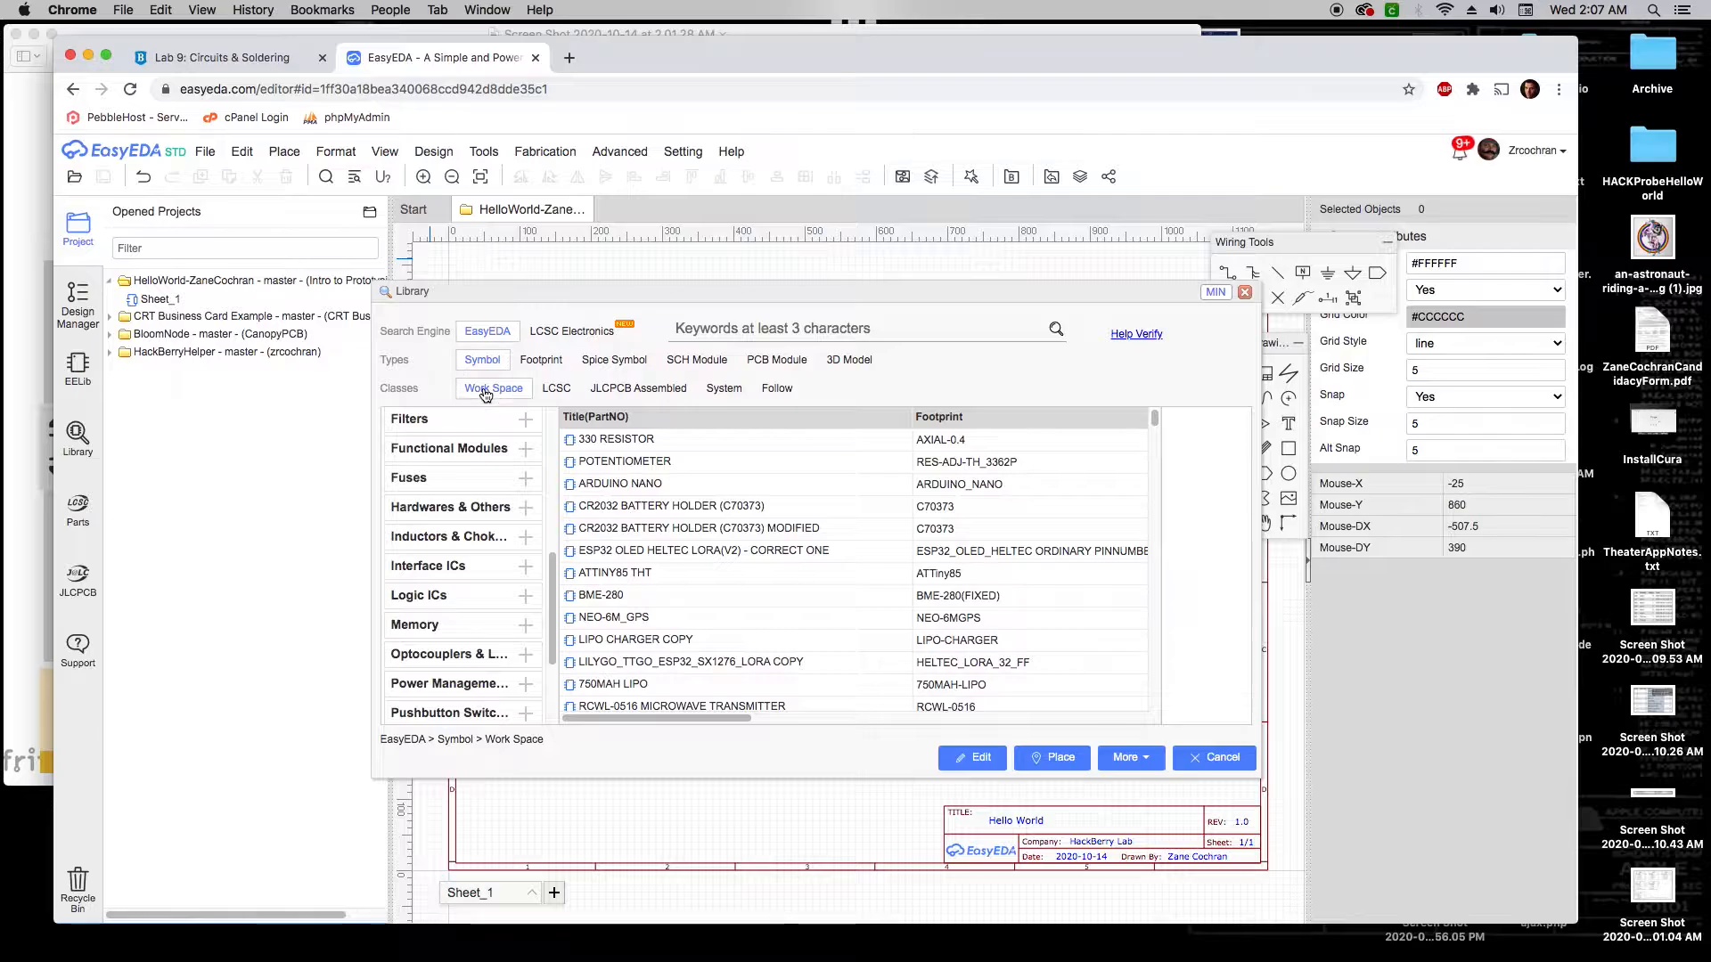
drag(552, 568, 548, 408)
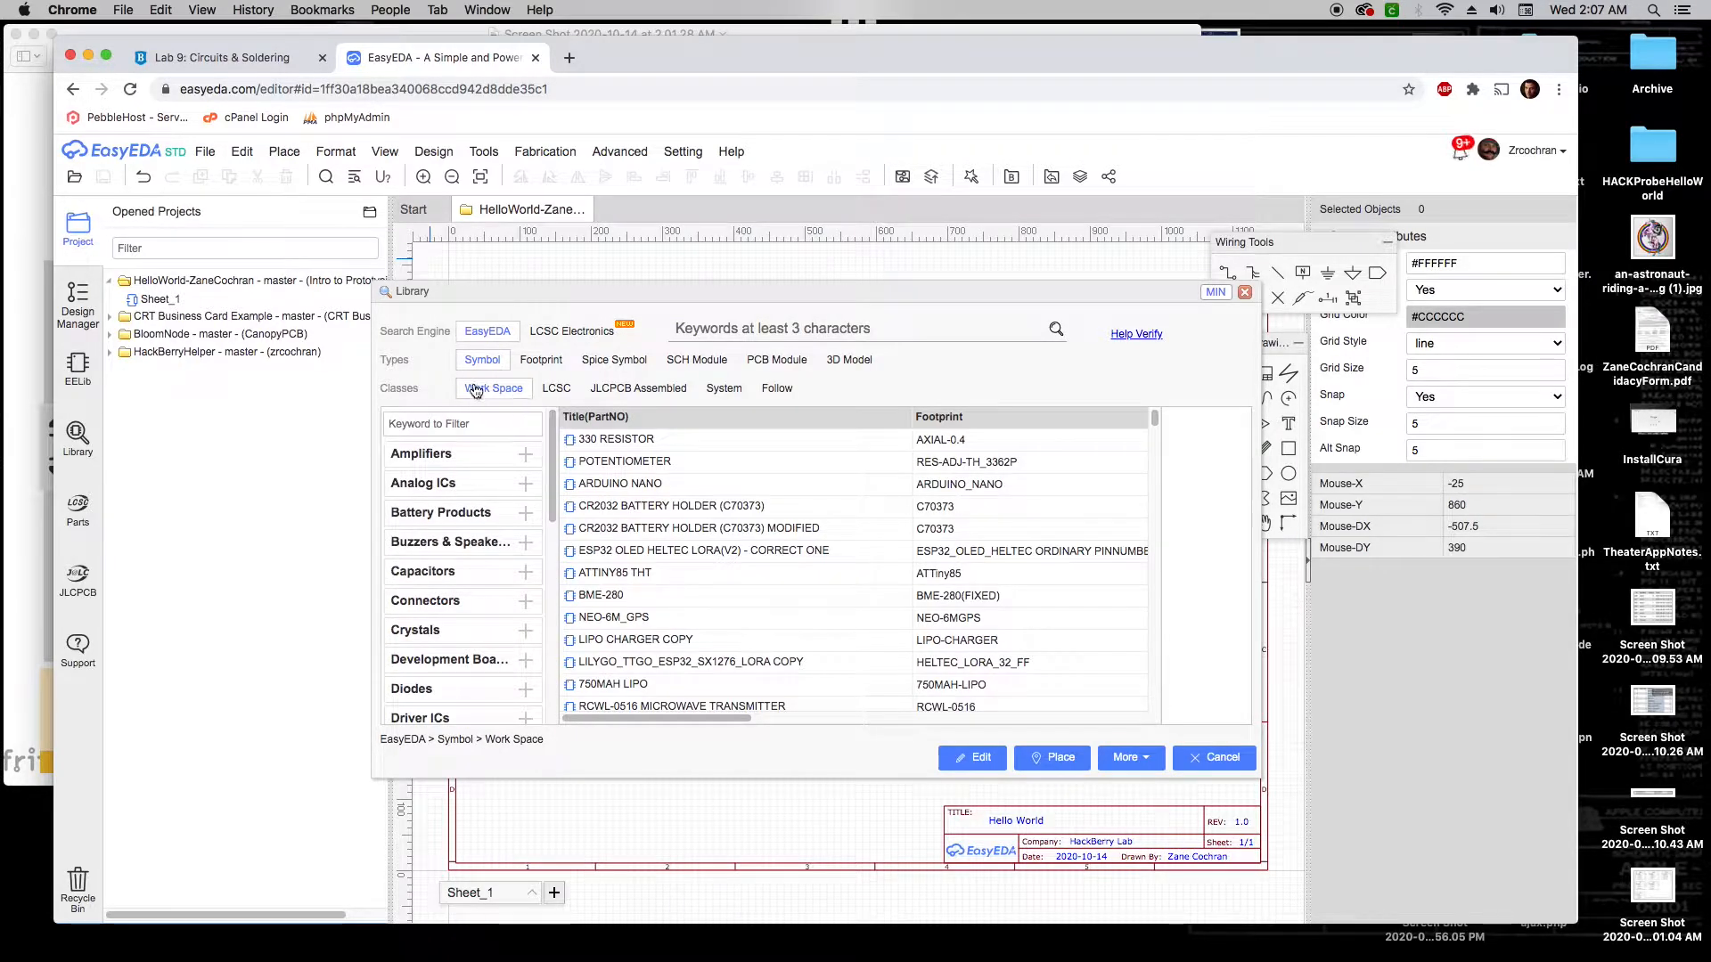
click(558, 392)
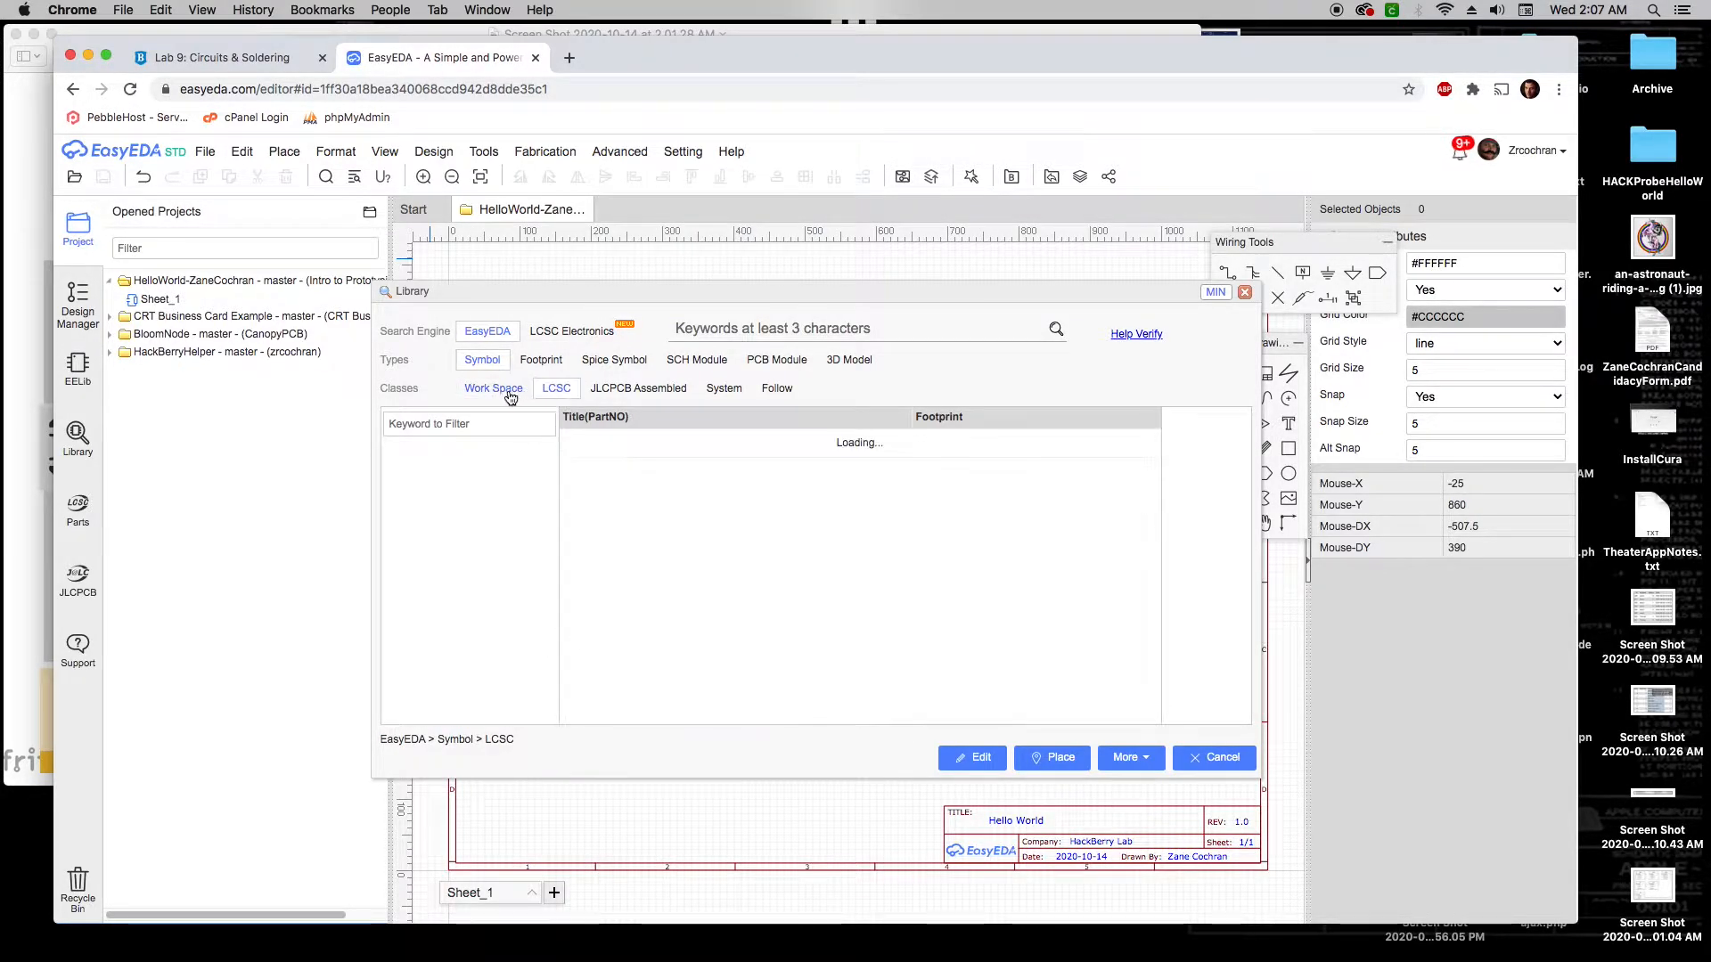
click(510, 394)
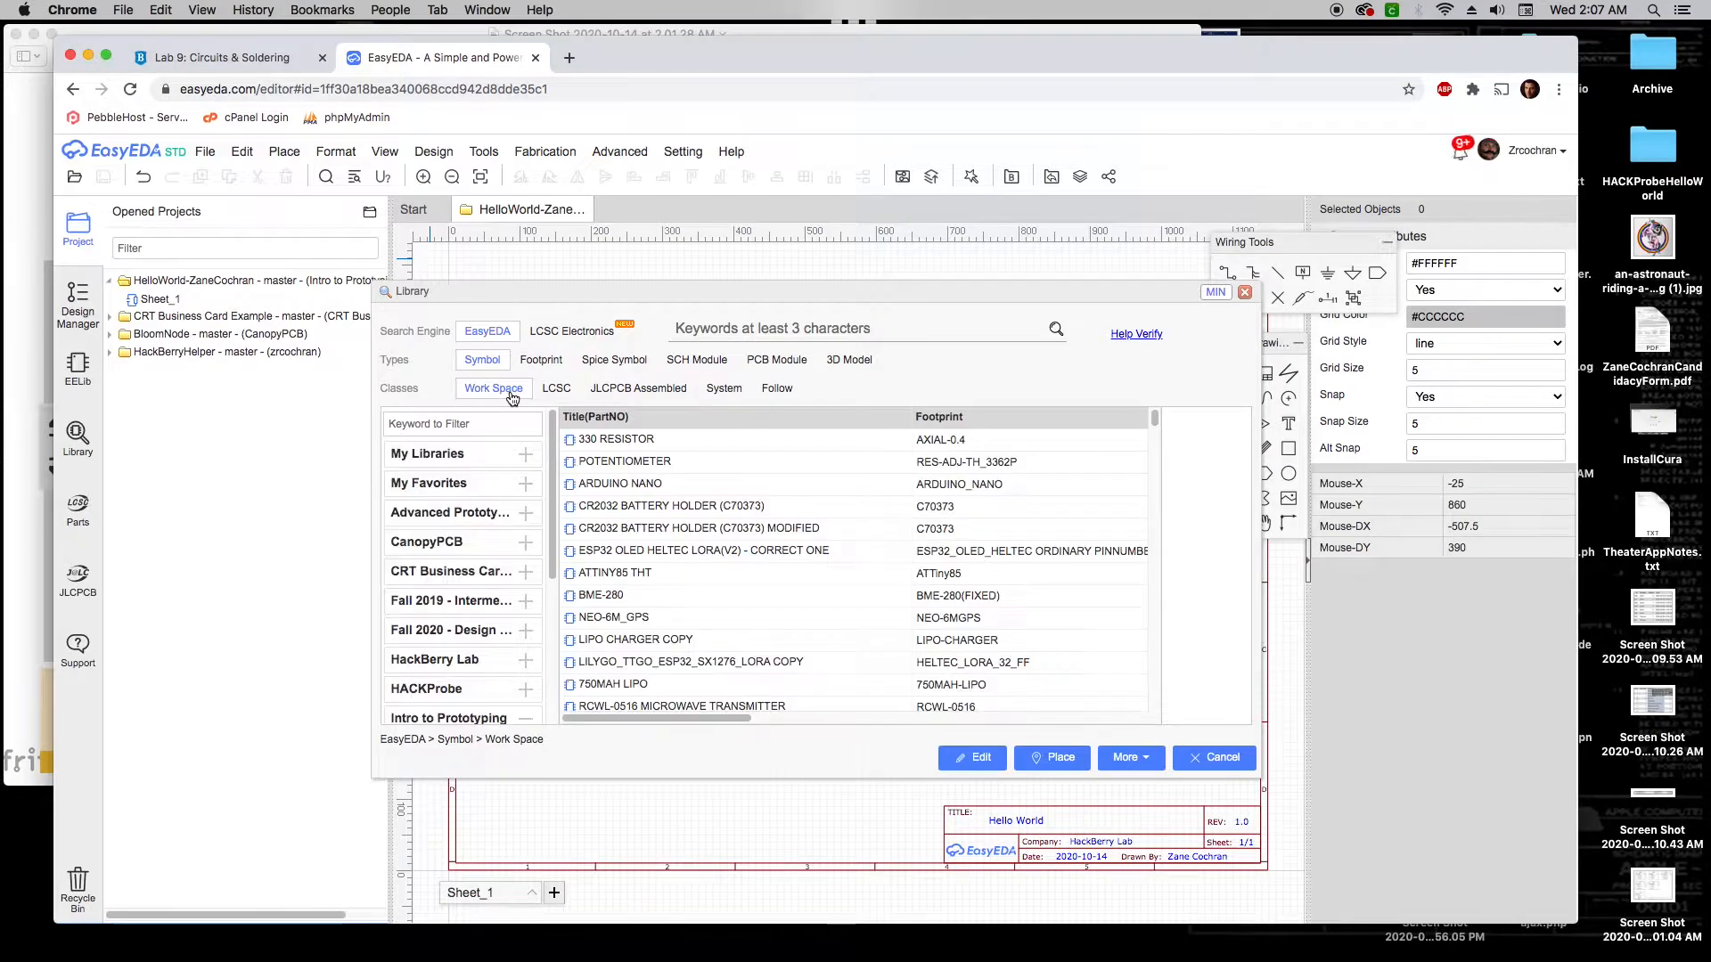
scroll(464, 552, down, 5)
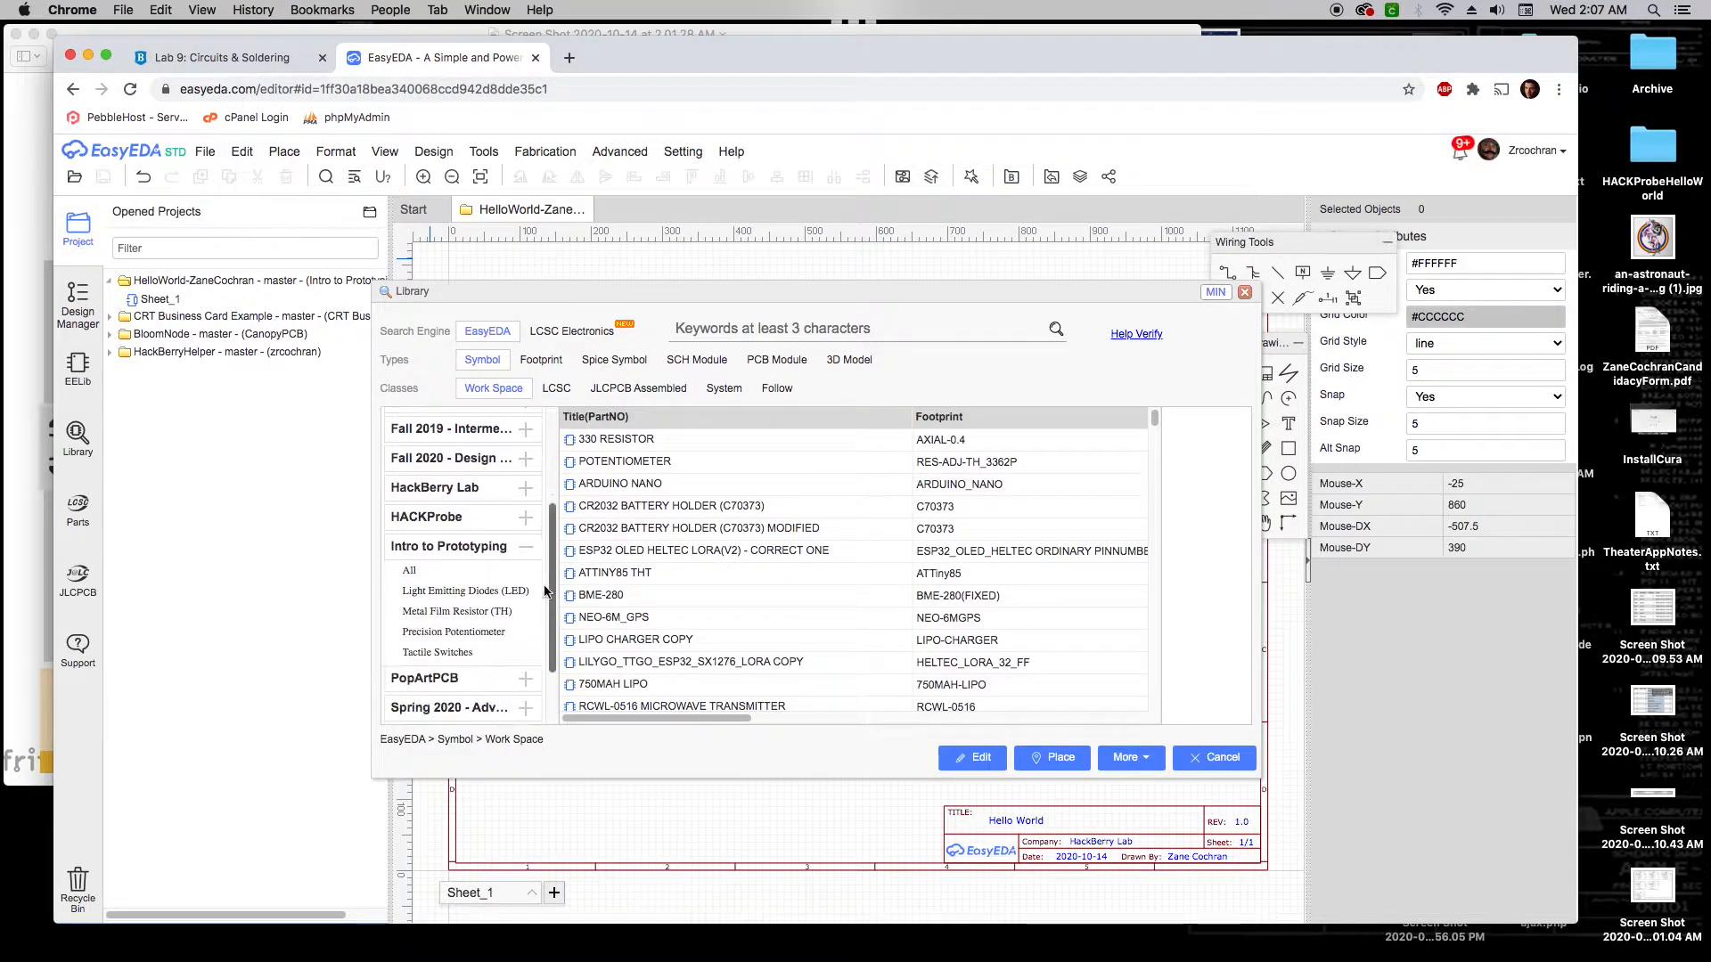
click(421, 574)
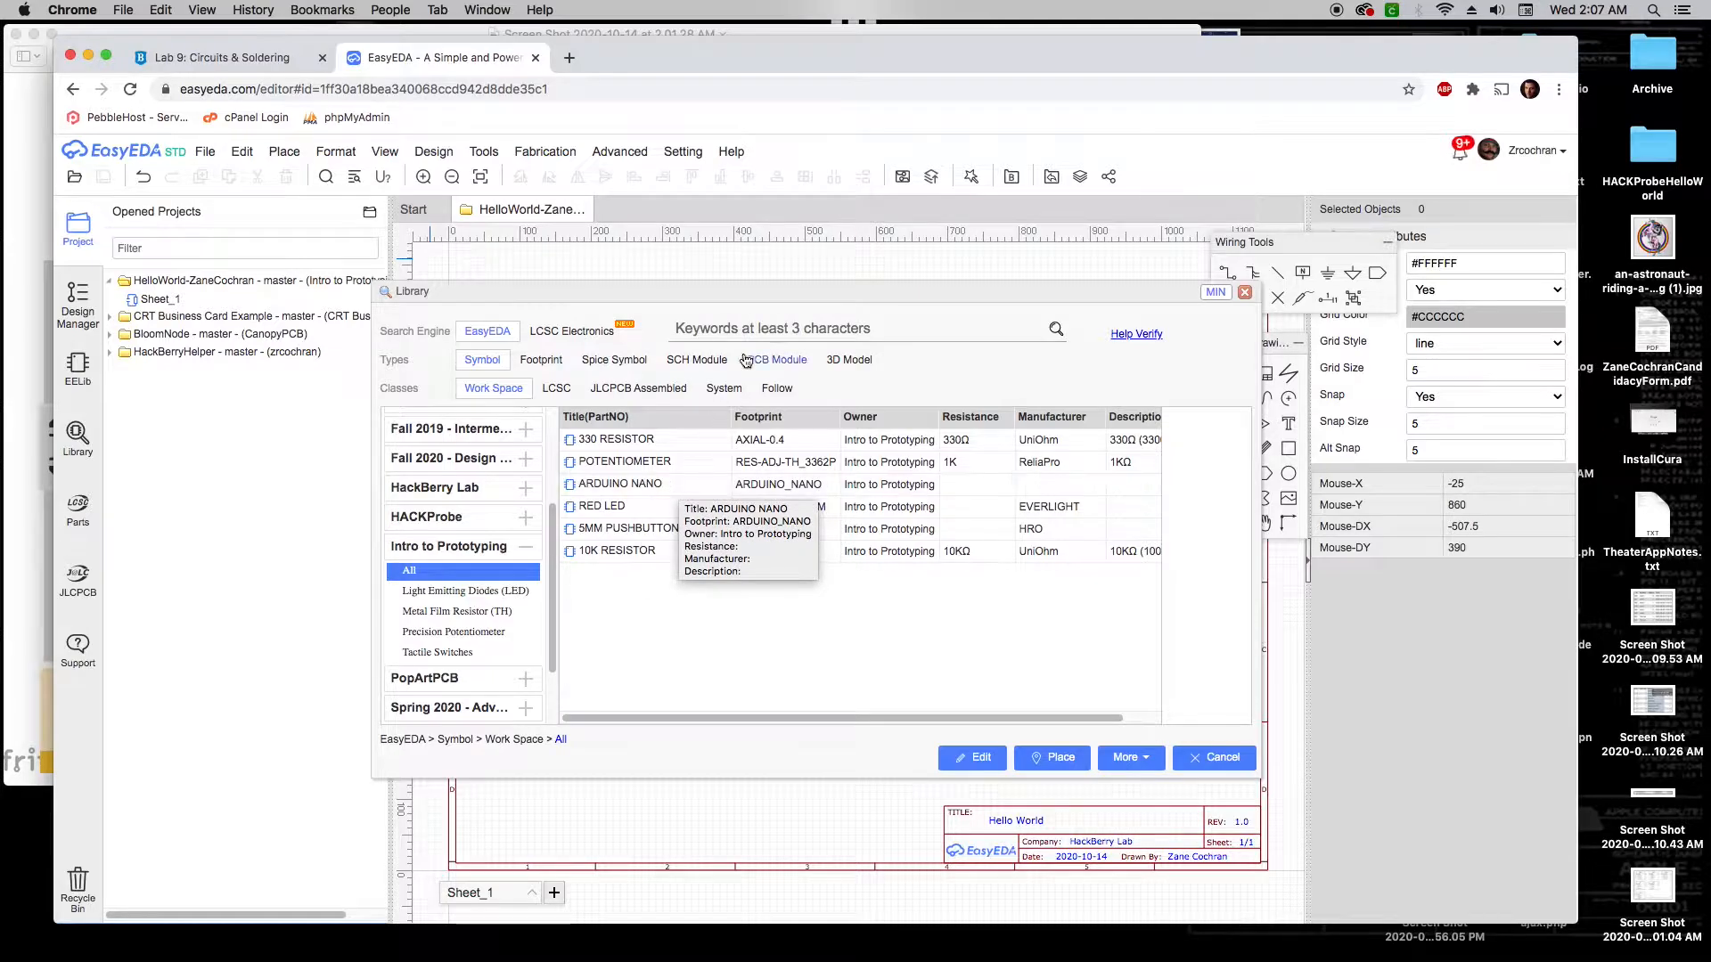
Place the Arduino Nano, 5MM pushbutton, 10K resistor, red LED and 330 resistor down the sheet's right side
drag(756, 292, 567, 198)
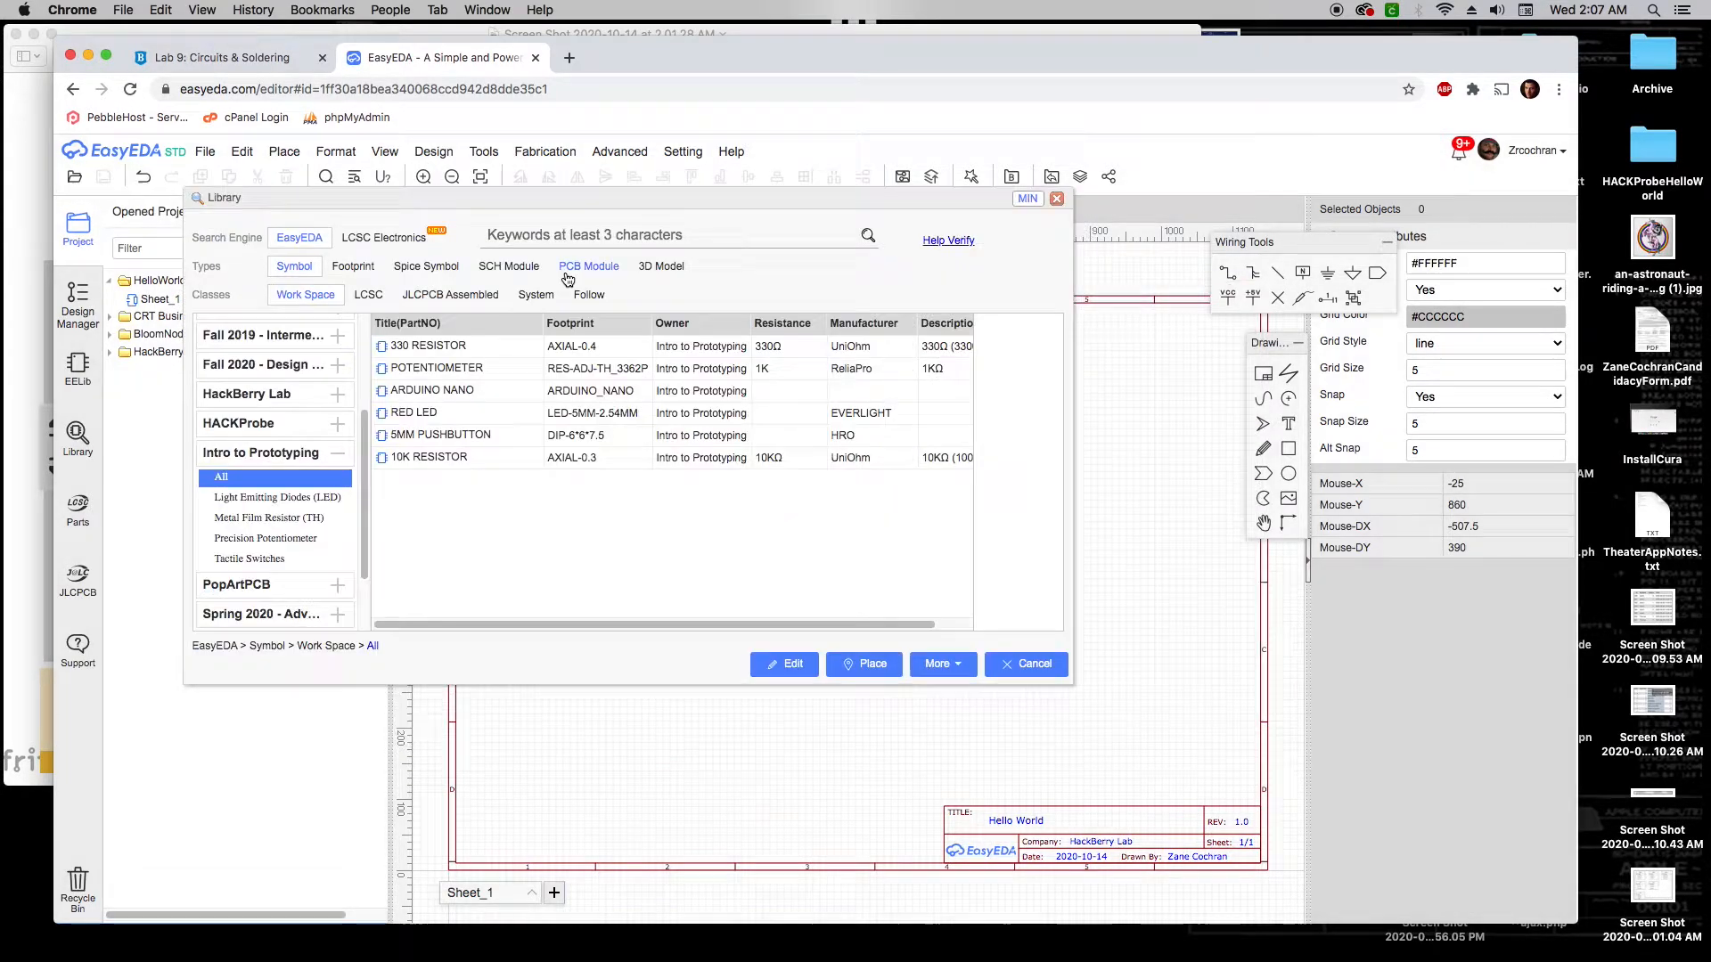
click(487, 395)
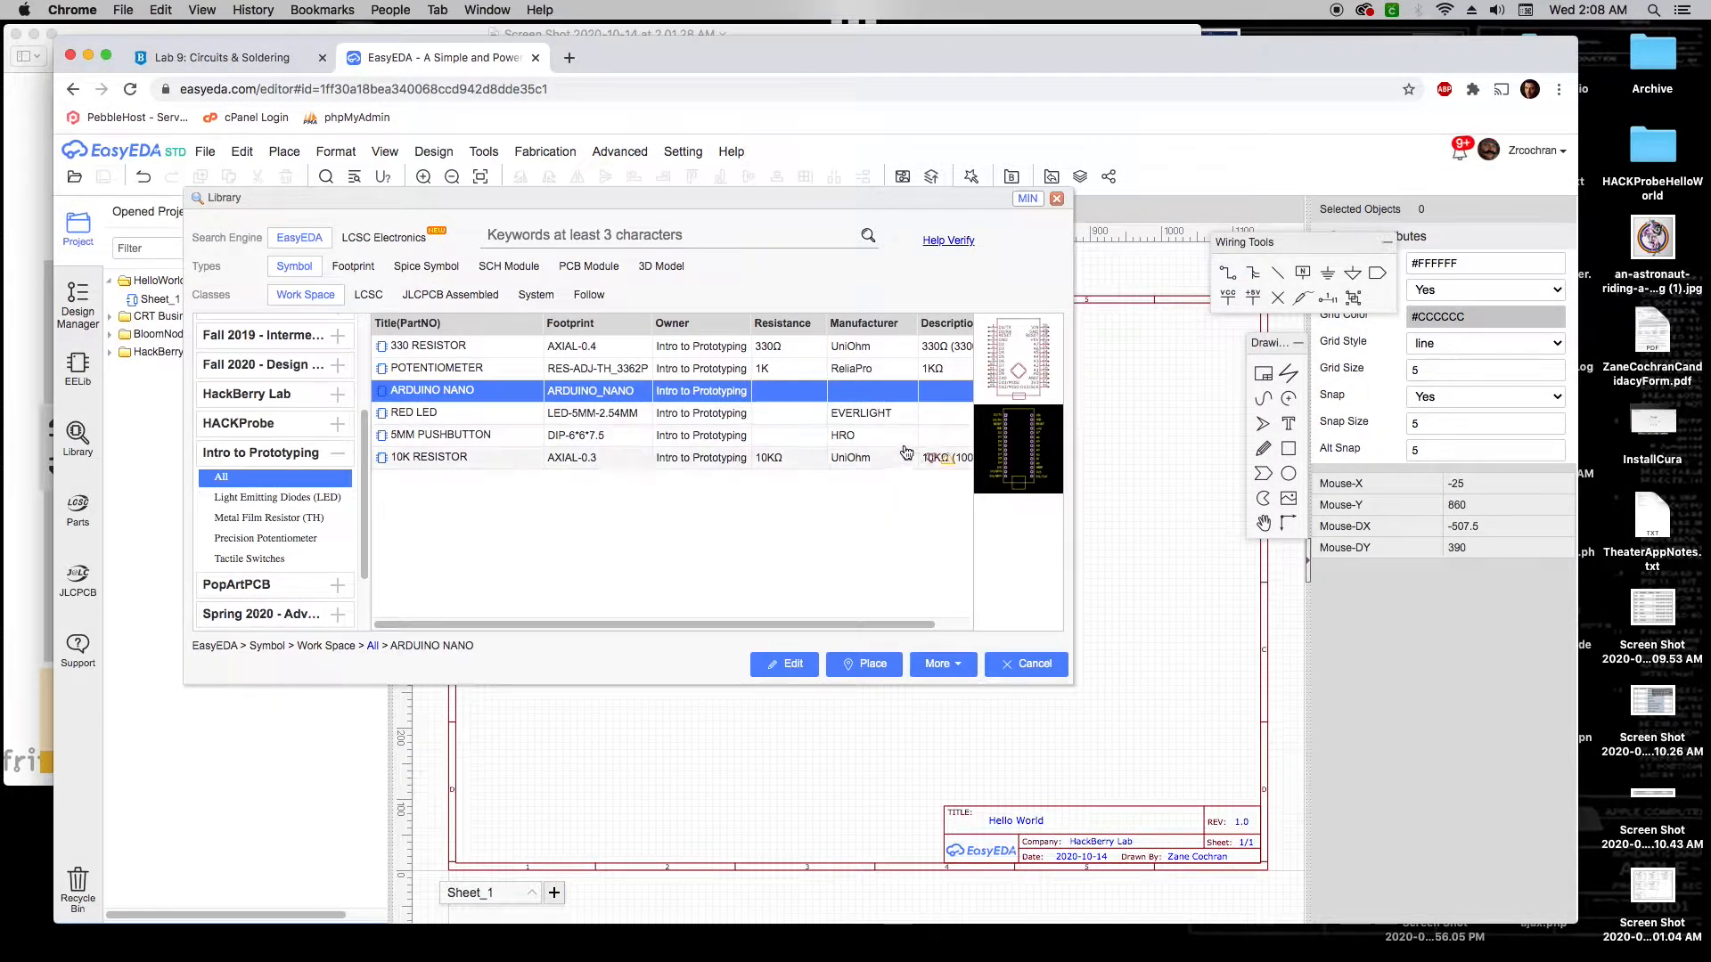
click(1022, 437)
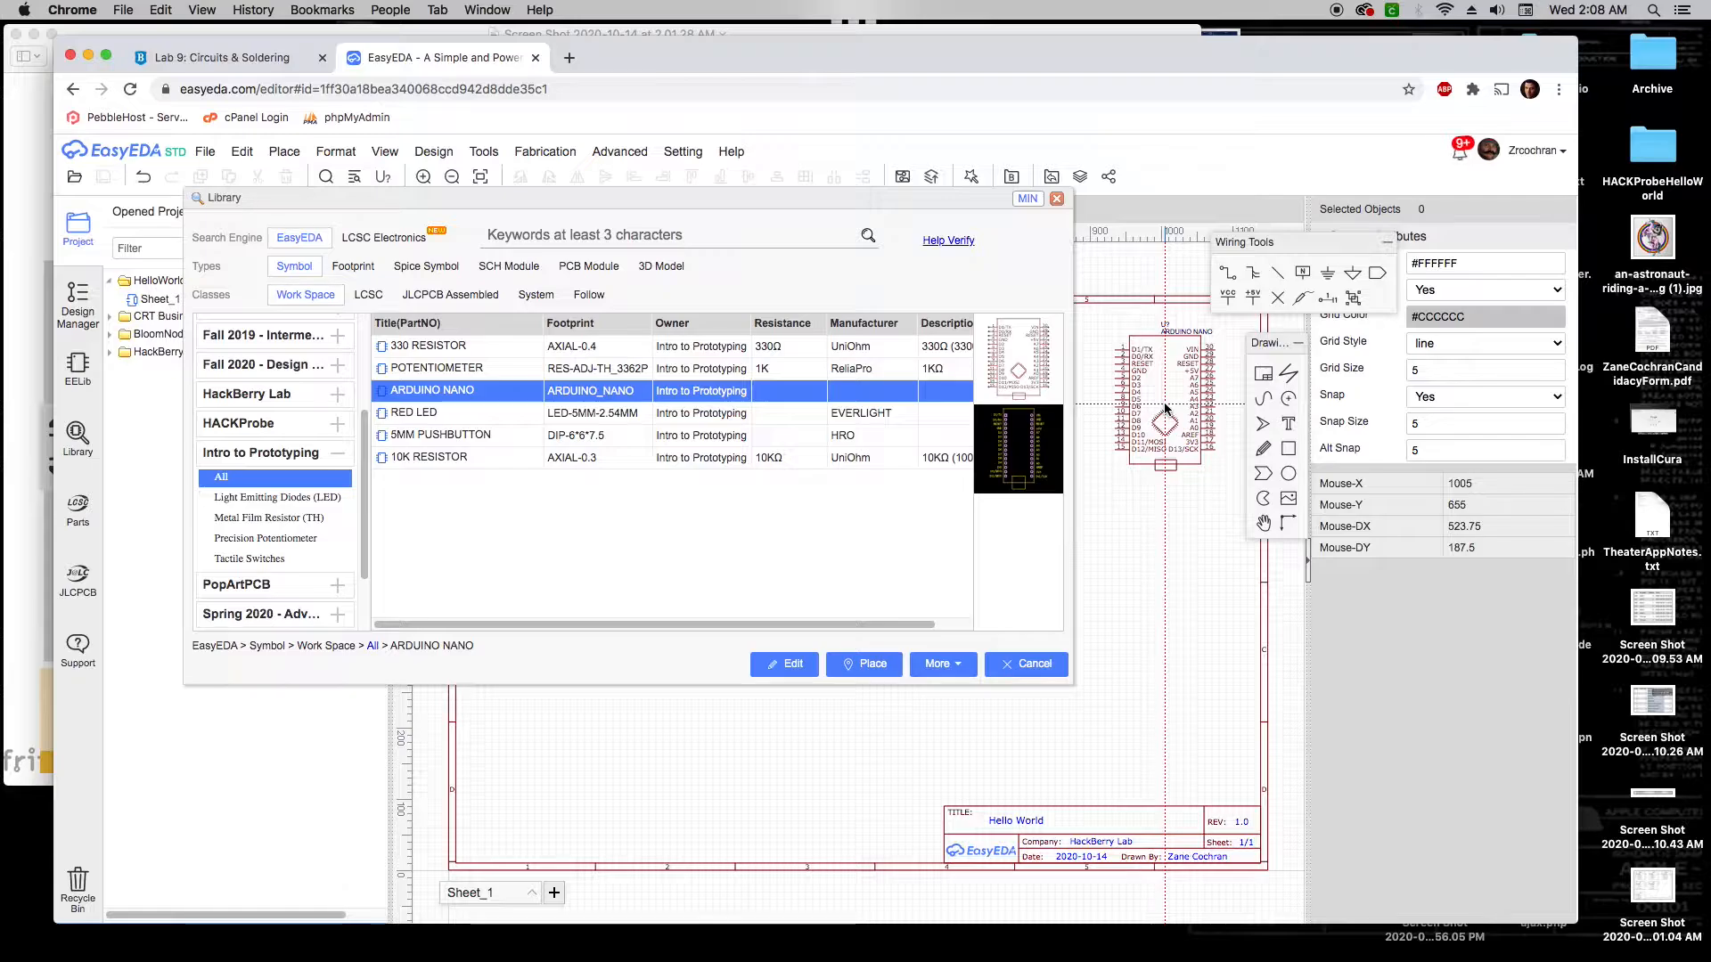
click(1164, 408)
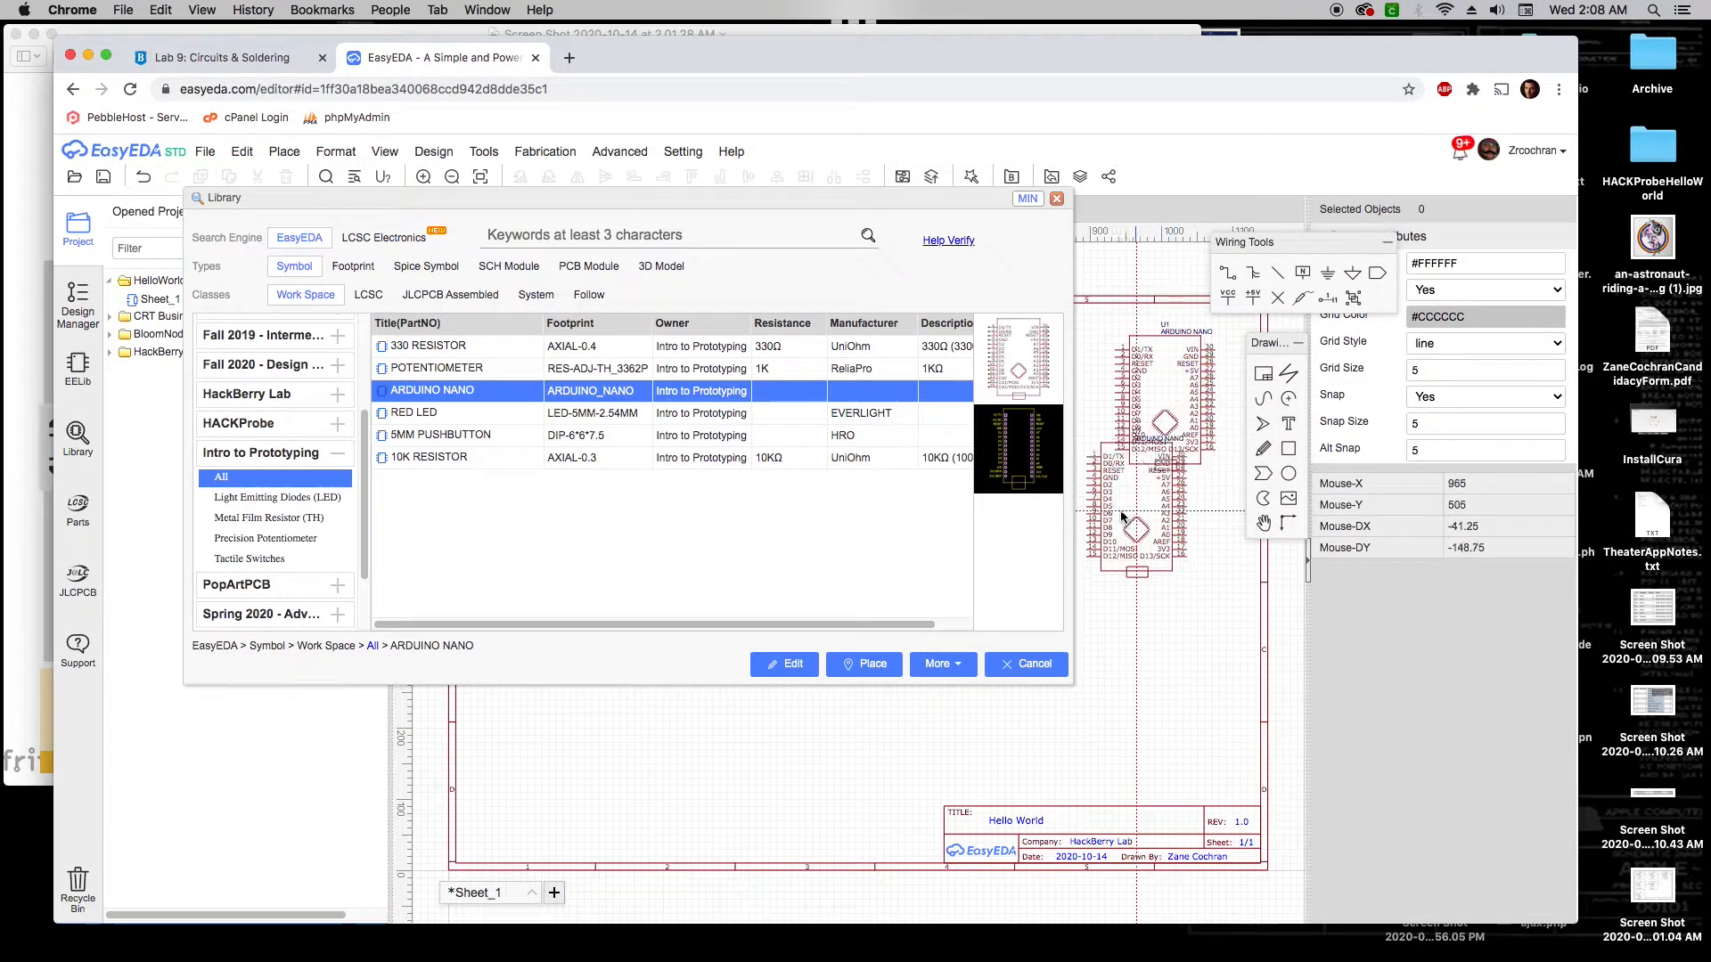
click(457, 437)
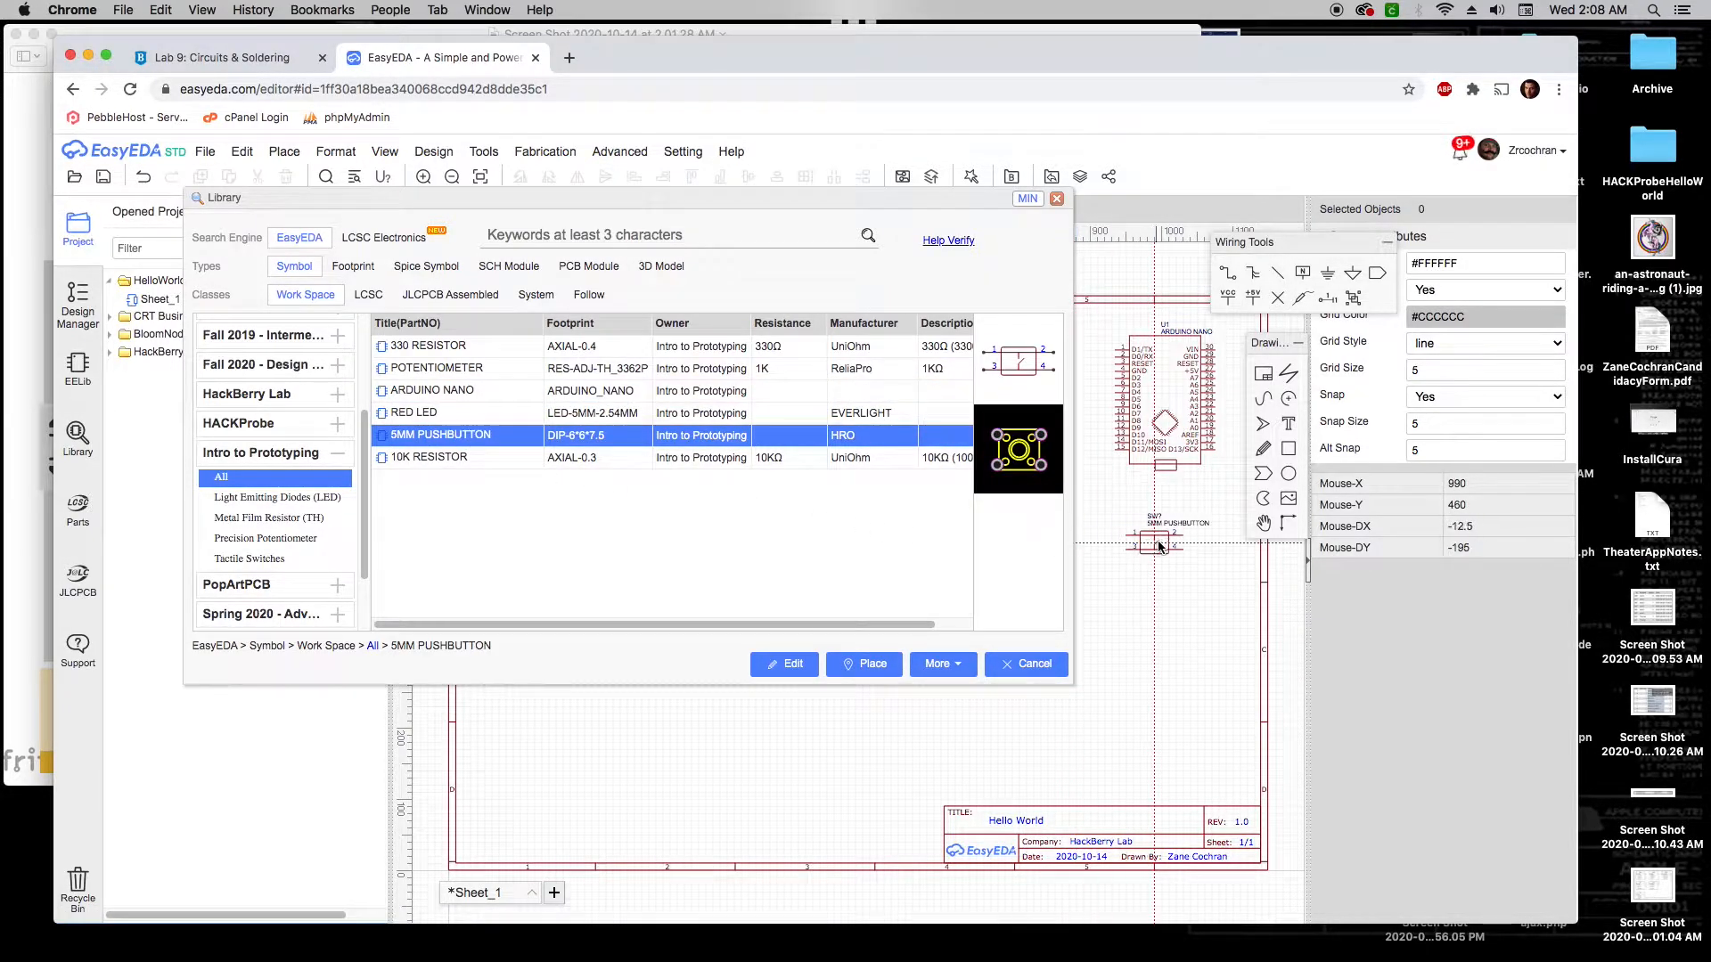
click(1157, 542)
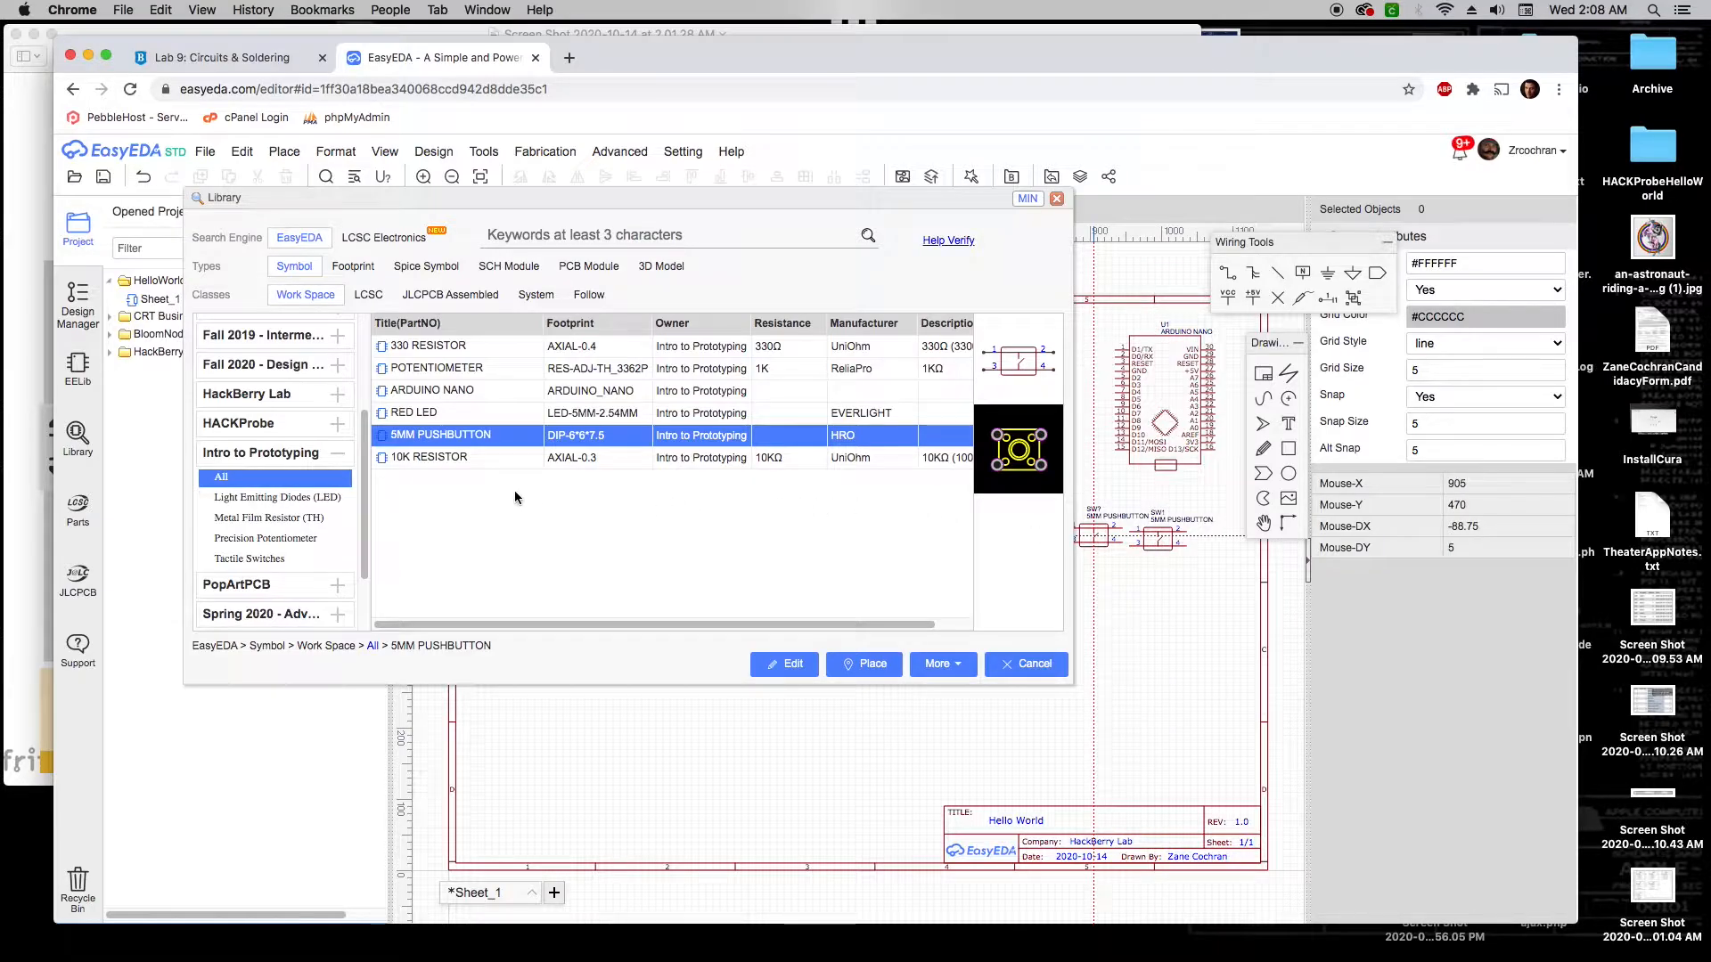
click(436, 458)
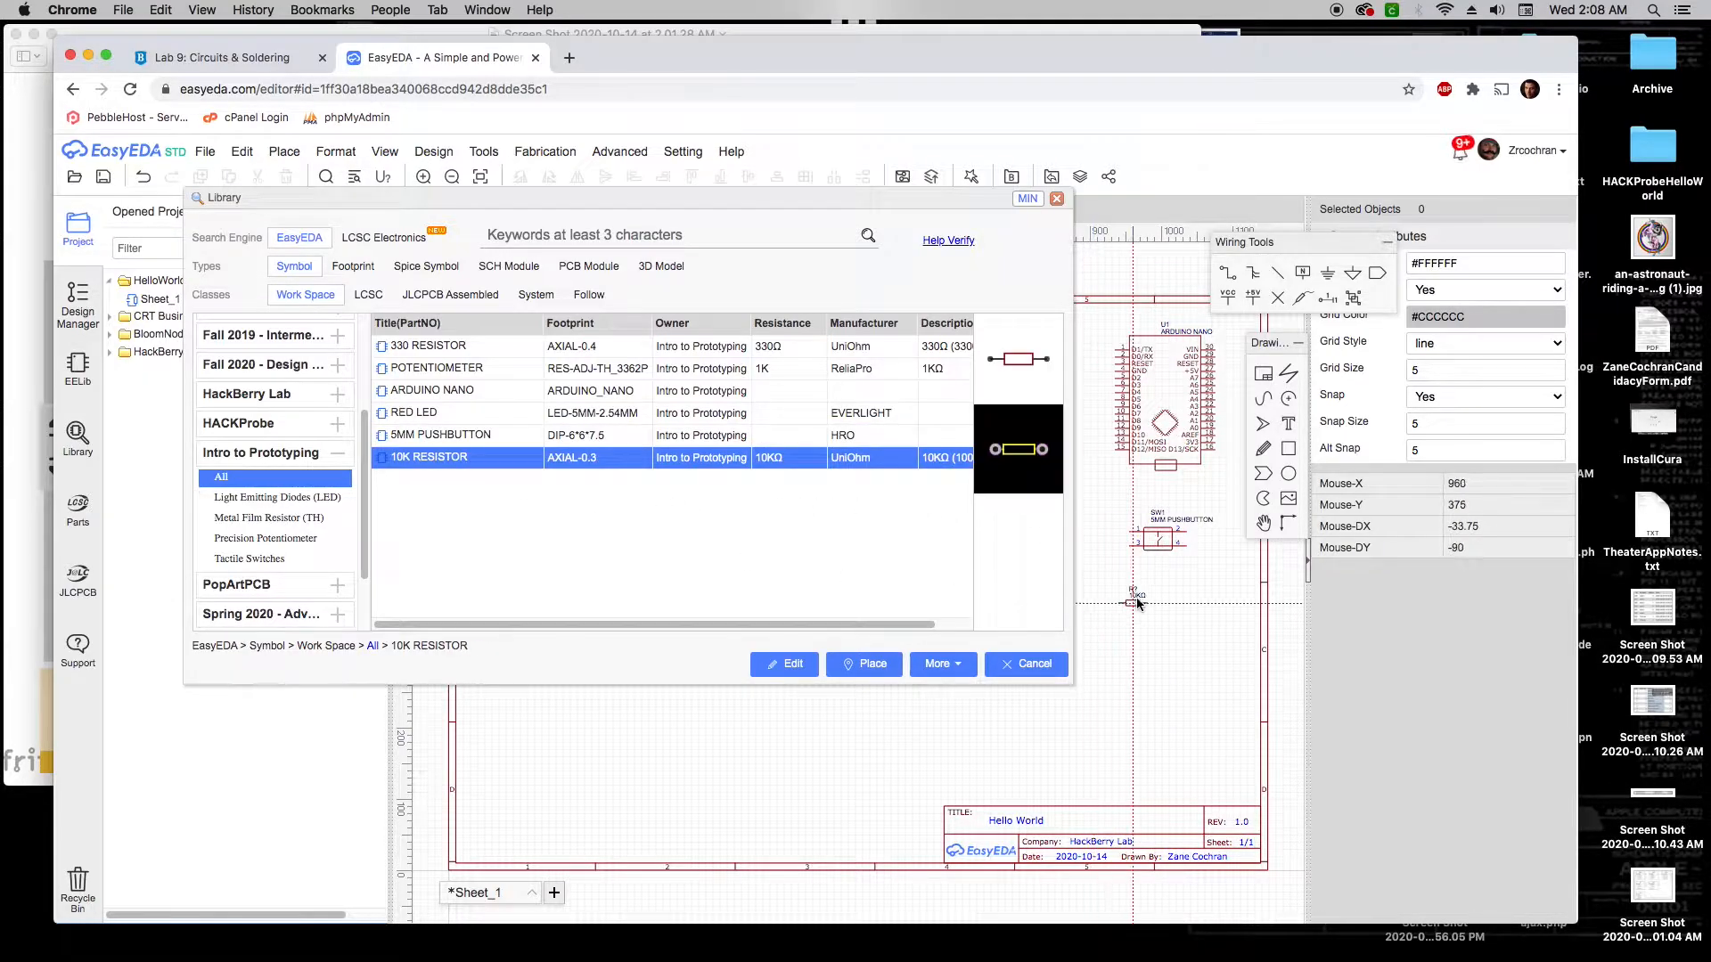
click(1158, 591)
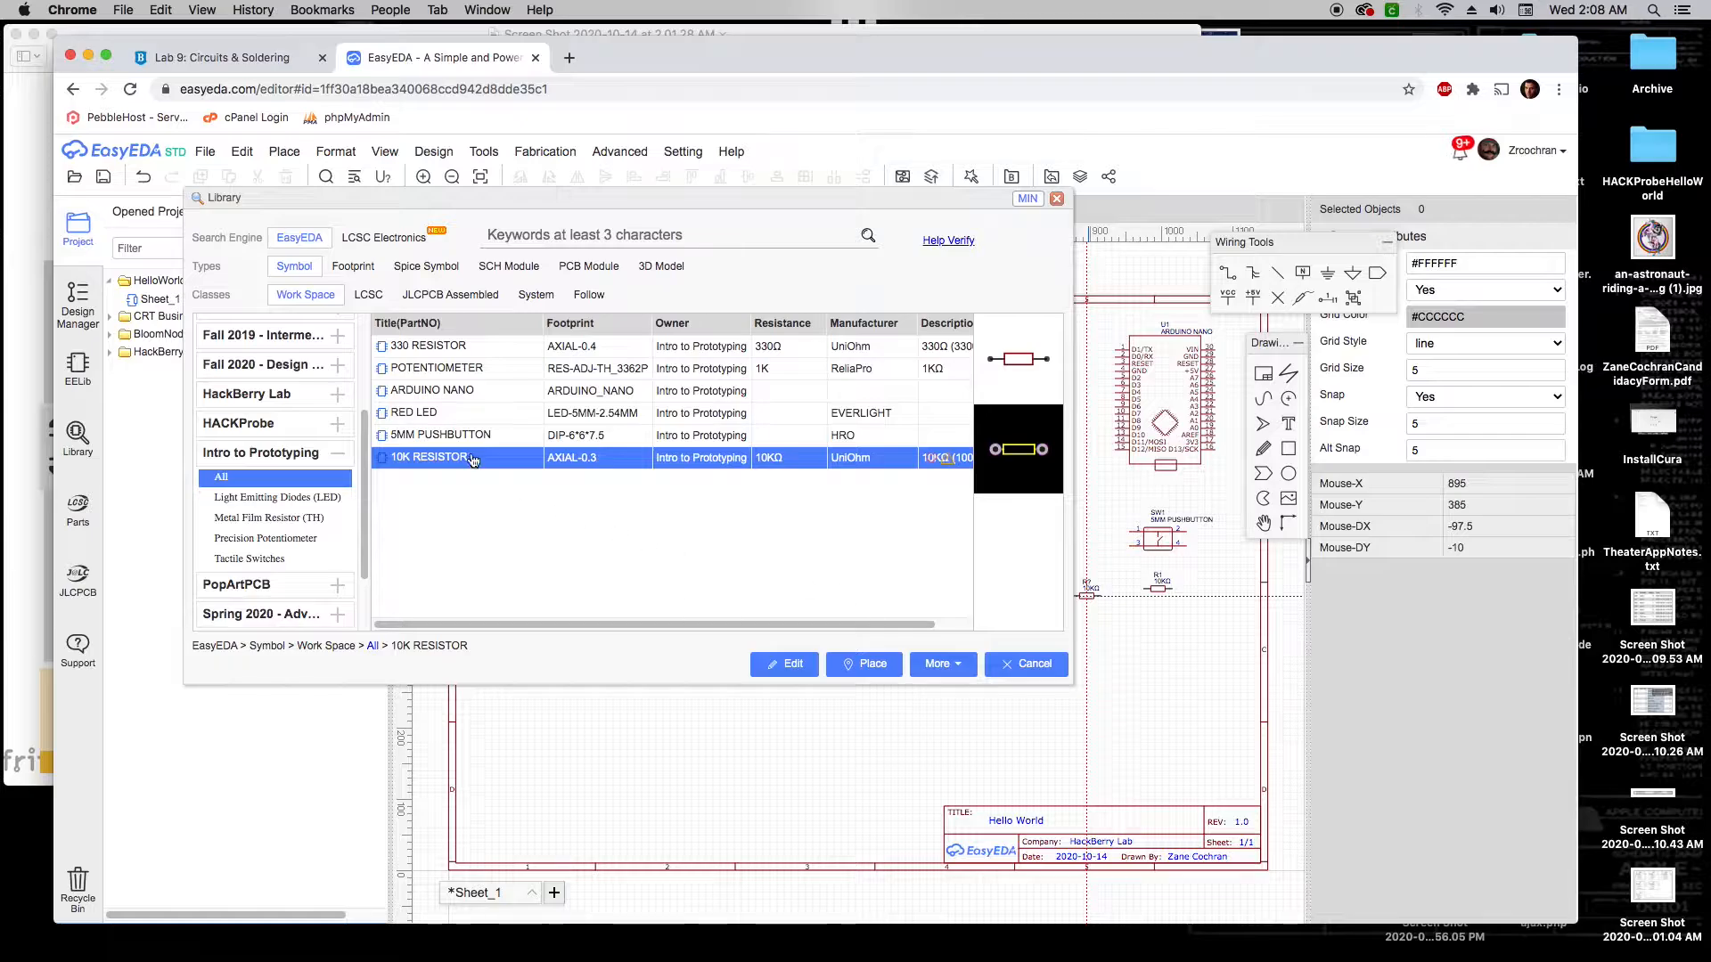
click(434, 415)
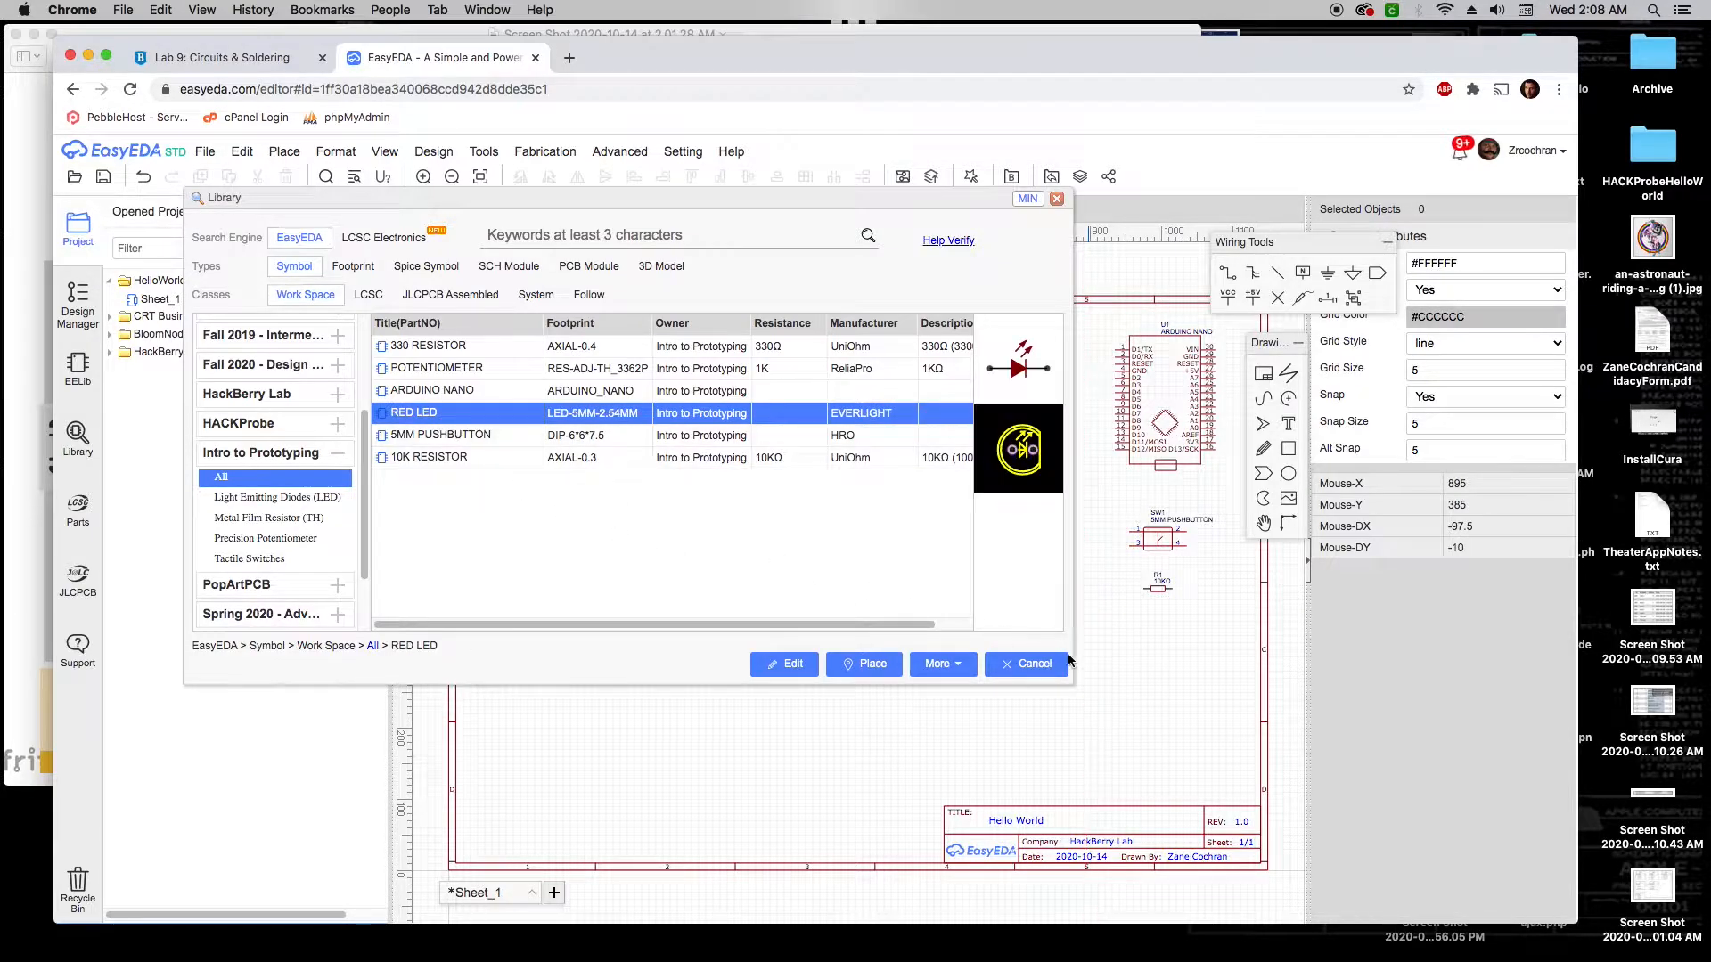
click(1166, 651)
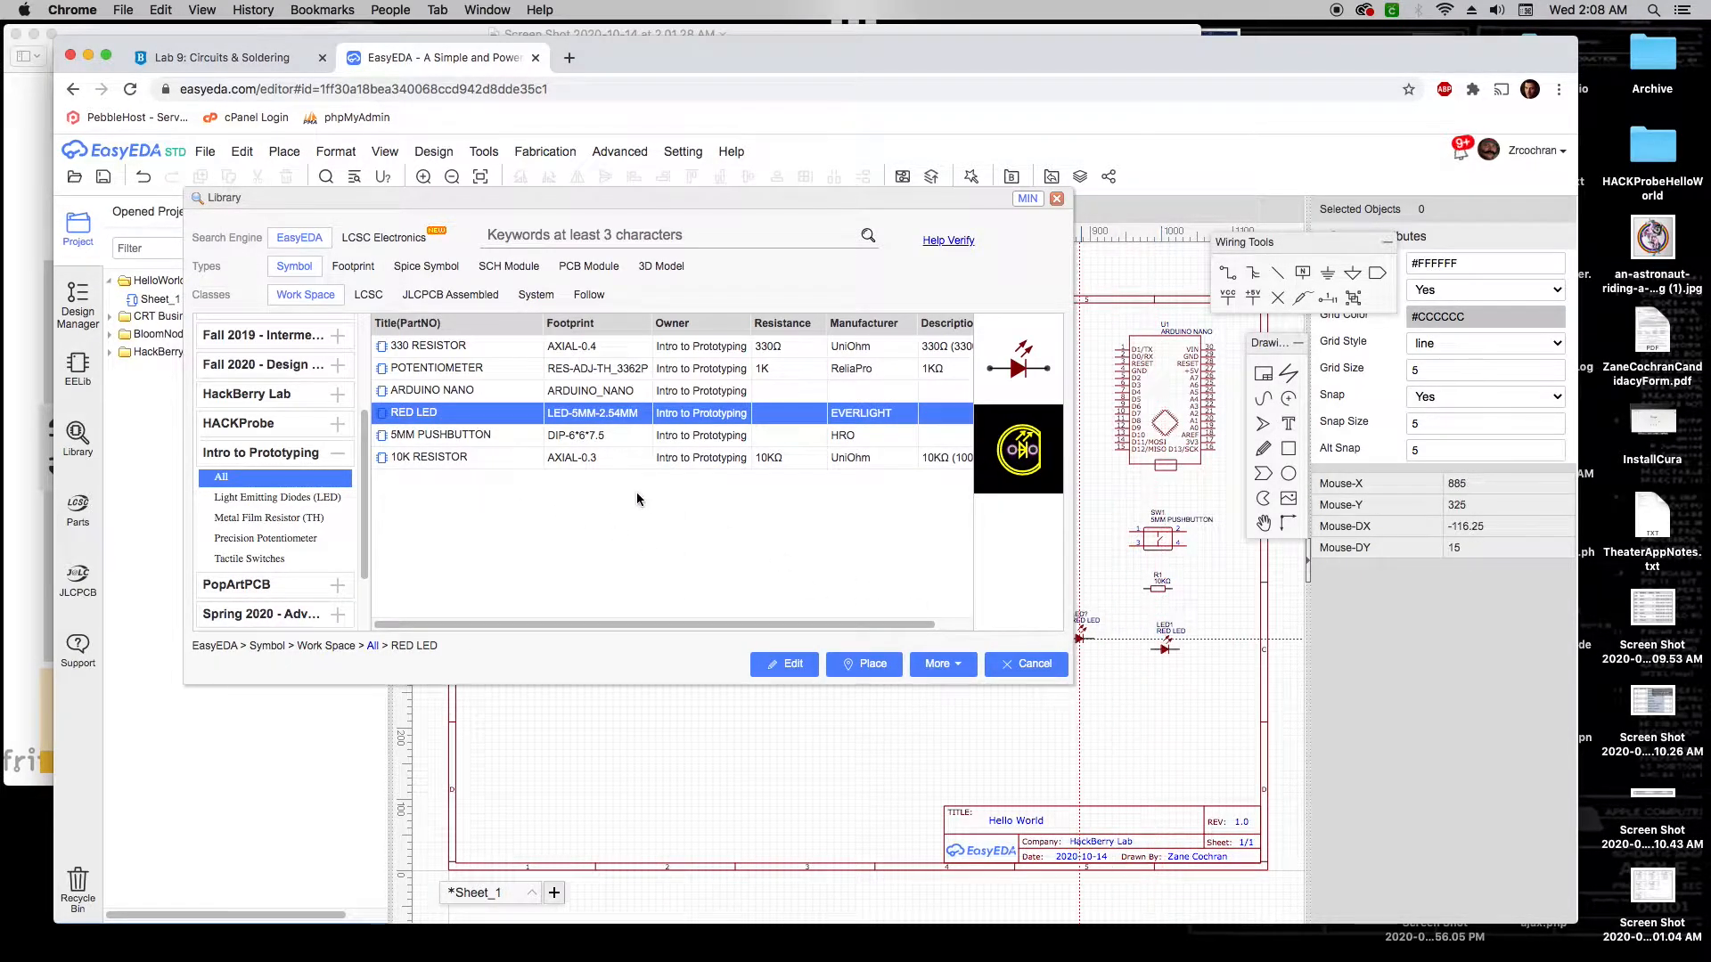
click(448, 348)
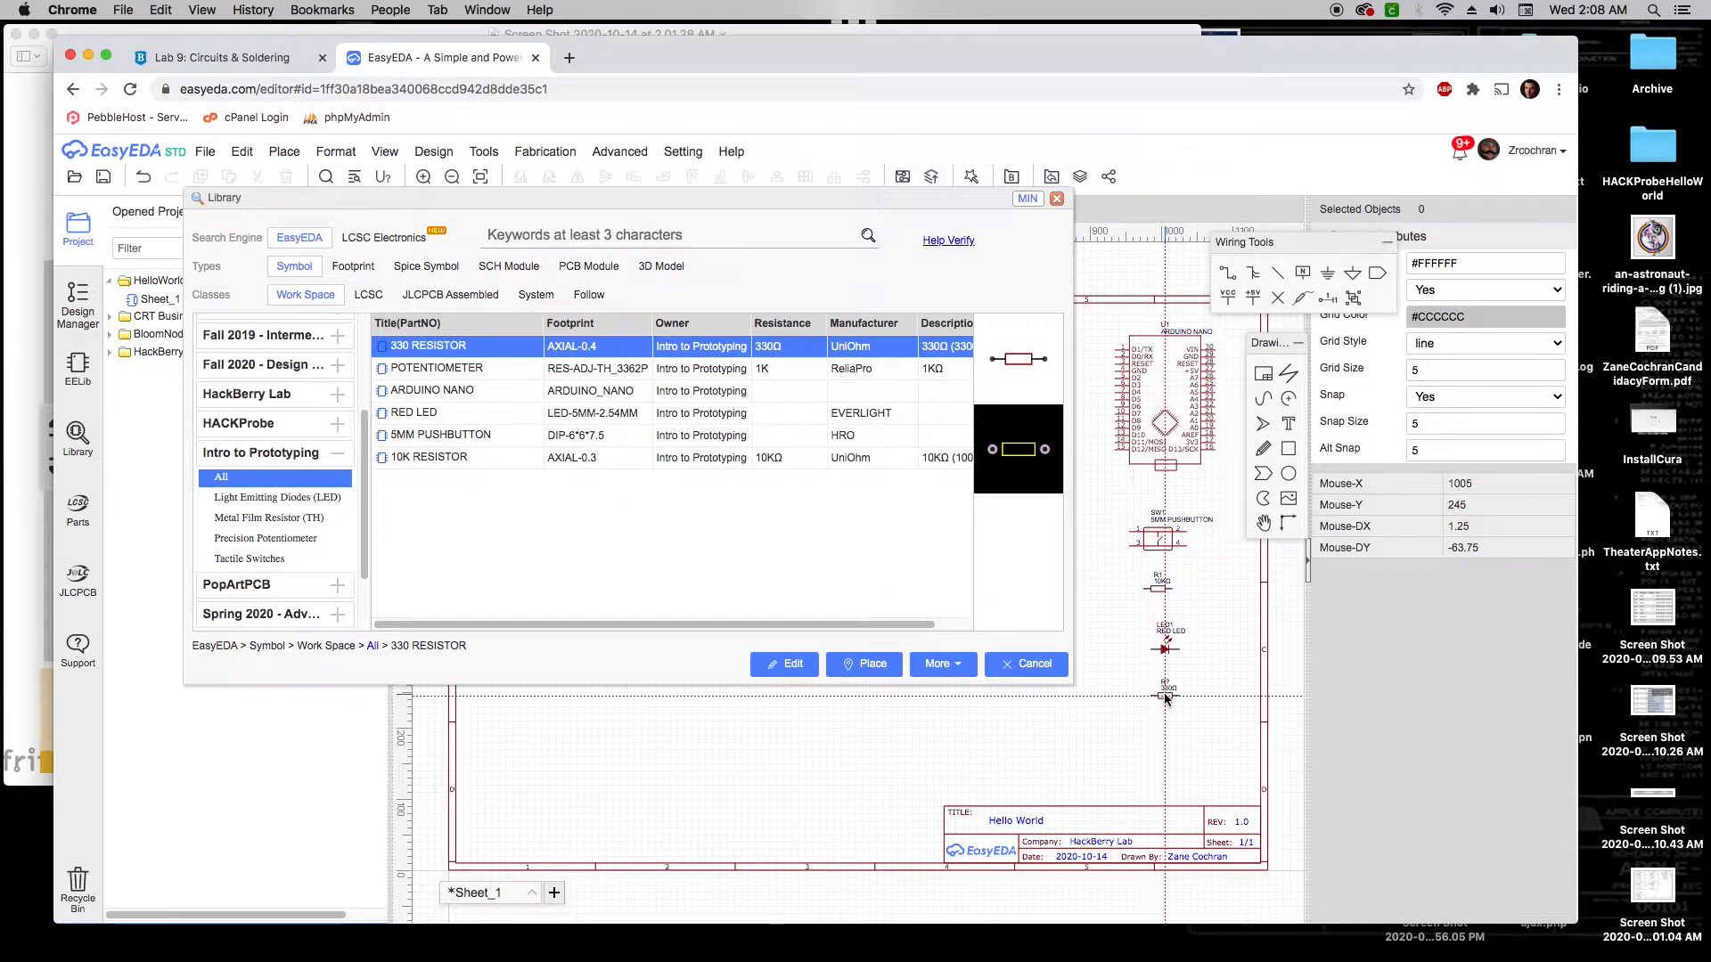
click(1161, 698)
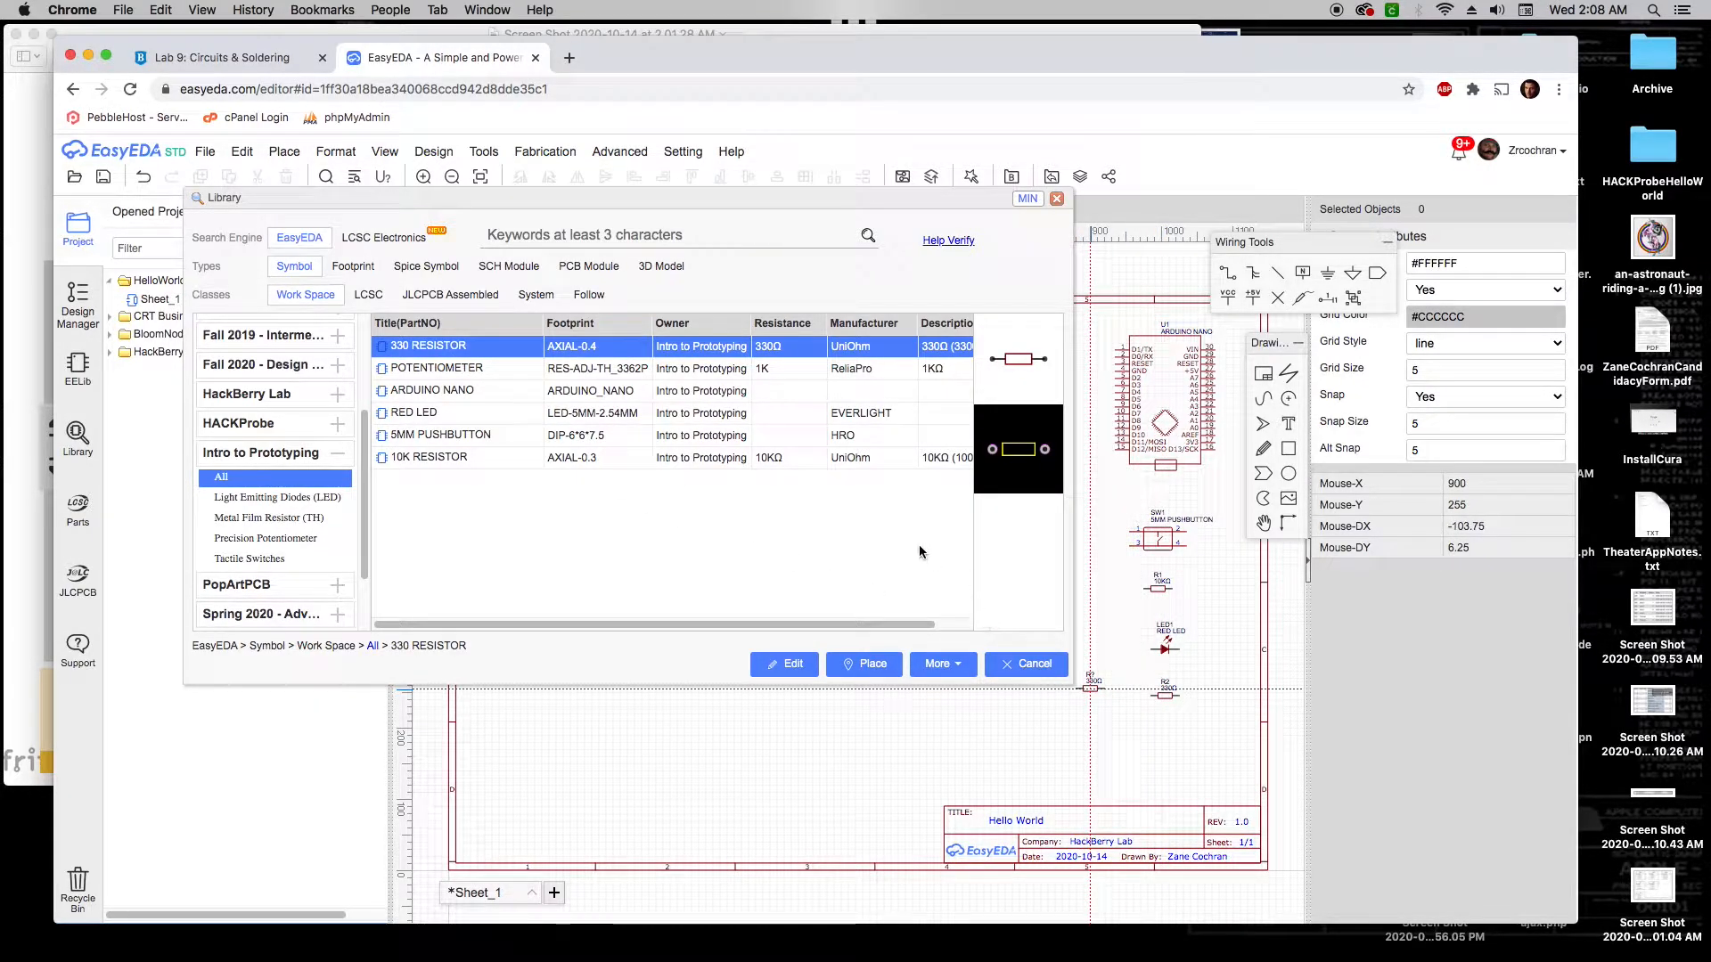
click(1024, 665)
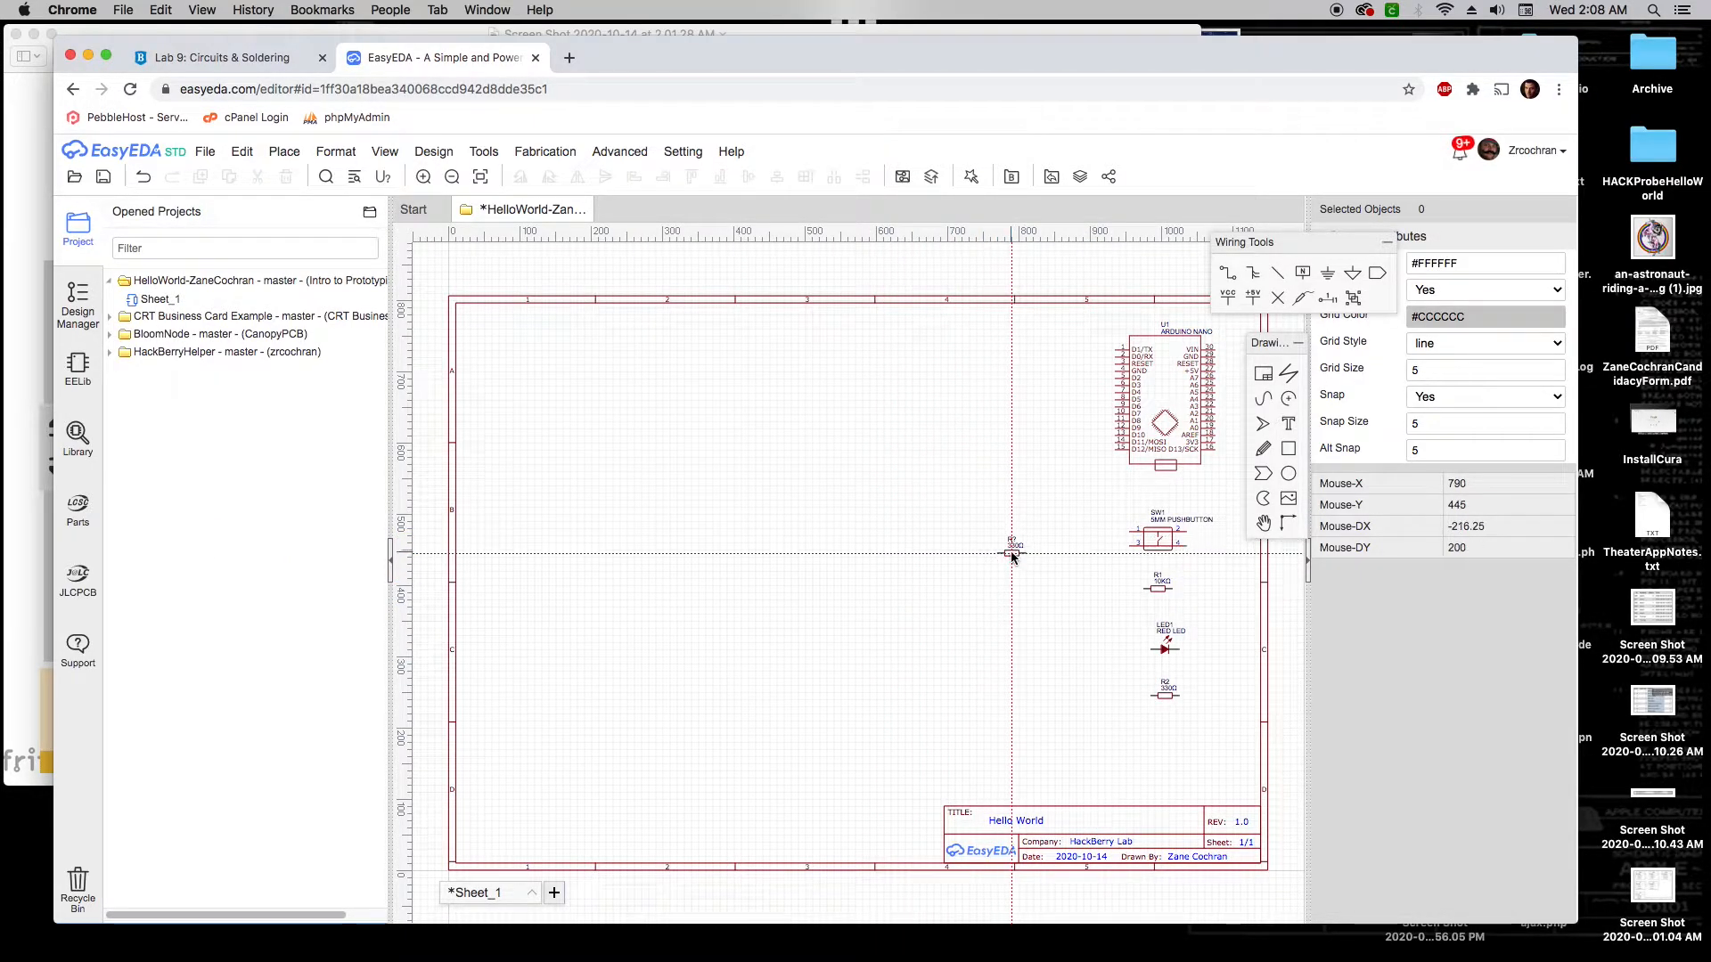
Discard the leftover resistor copy, recheck the breadboard screenshot, and select the Arduino Nano symbol
key(Escape)
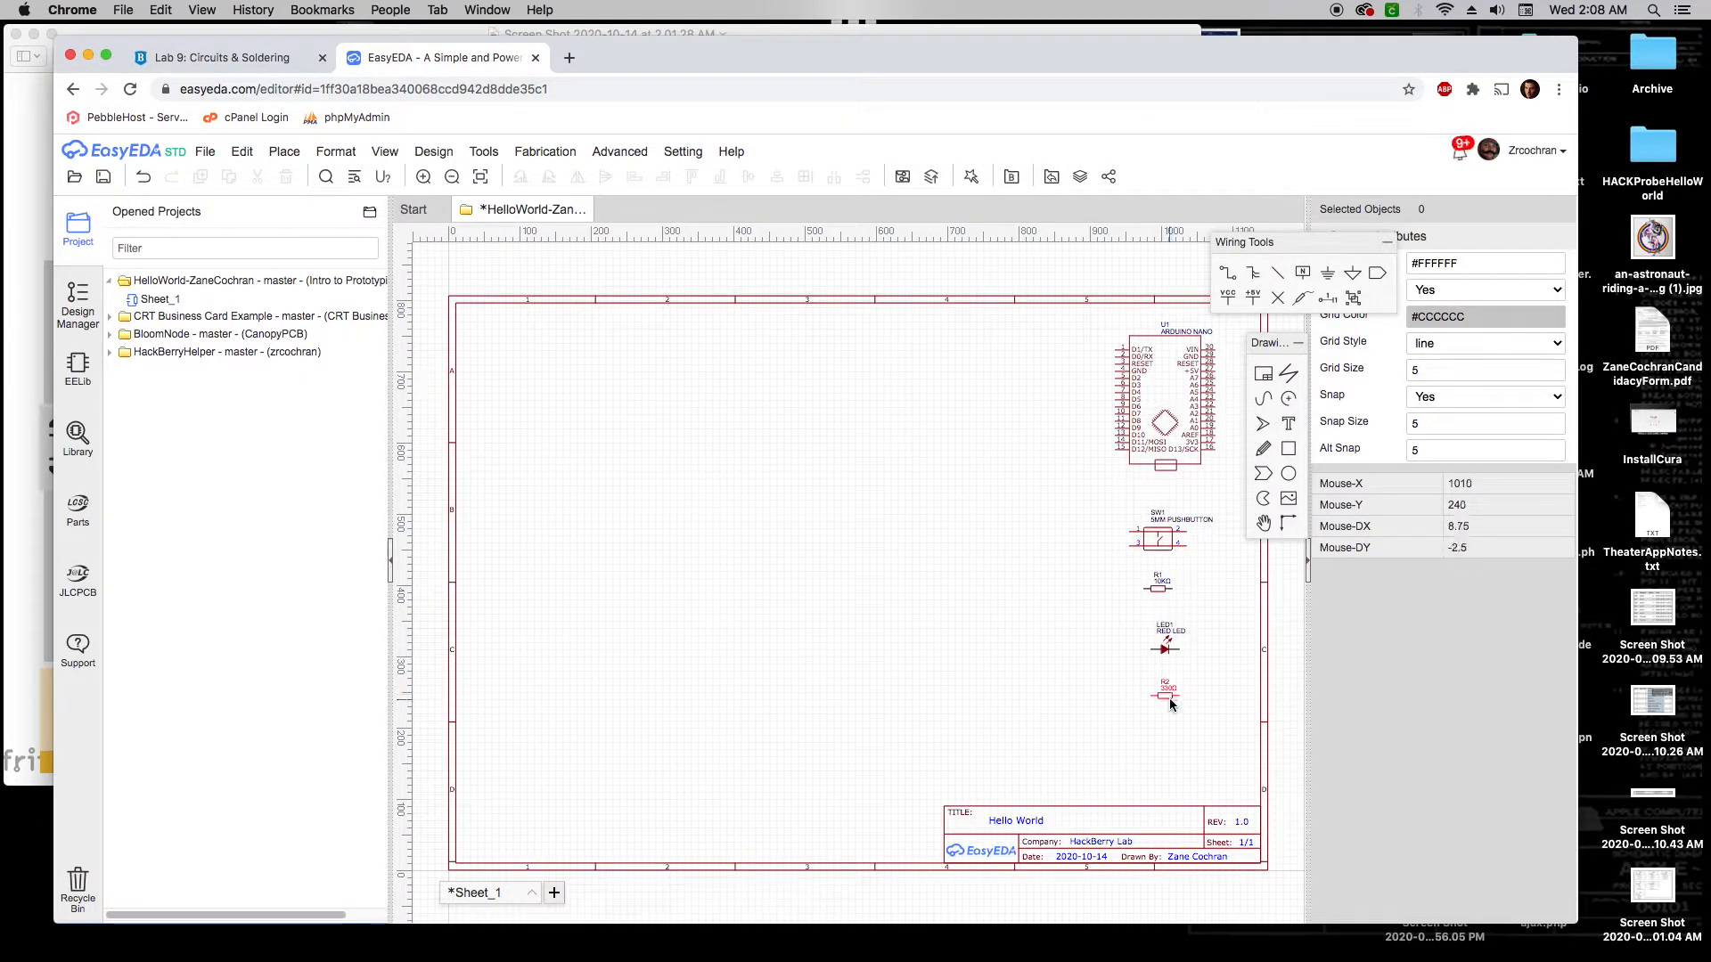
click(17, 491)
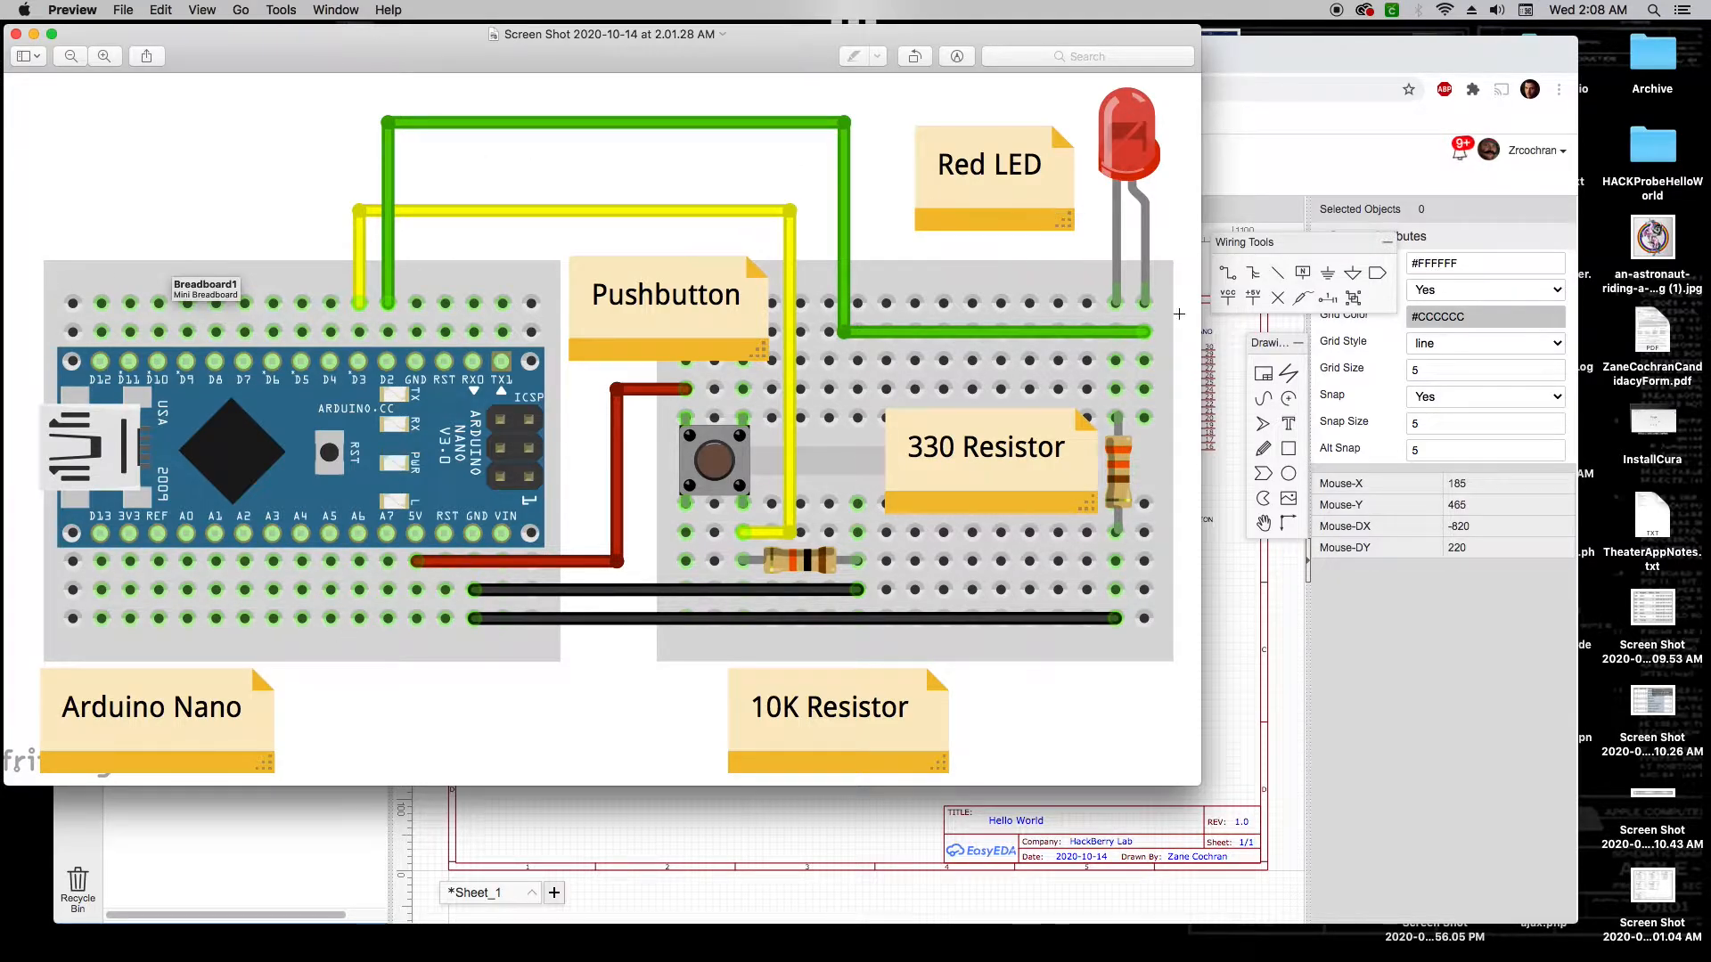
click(1233, 487)
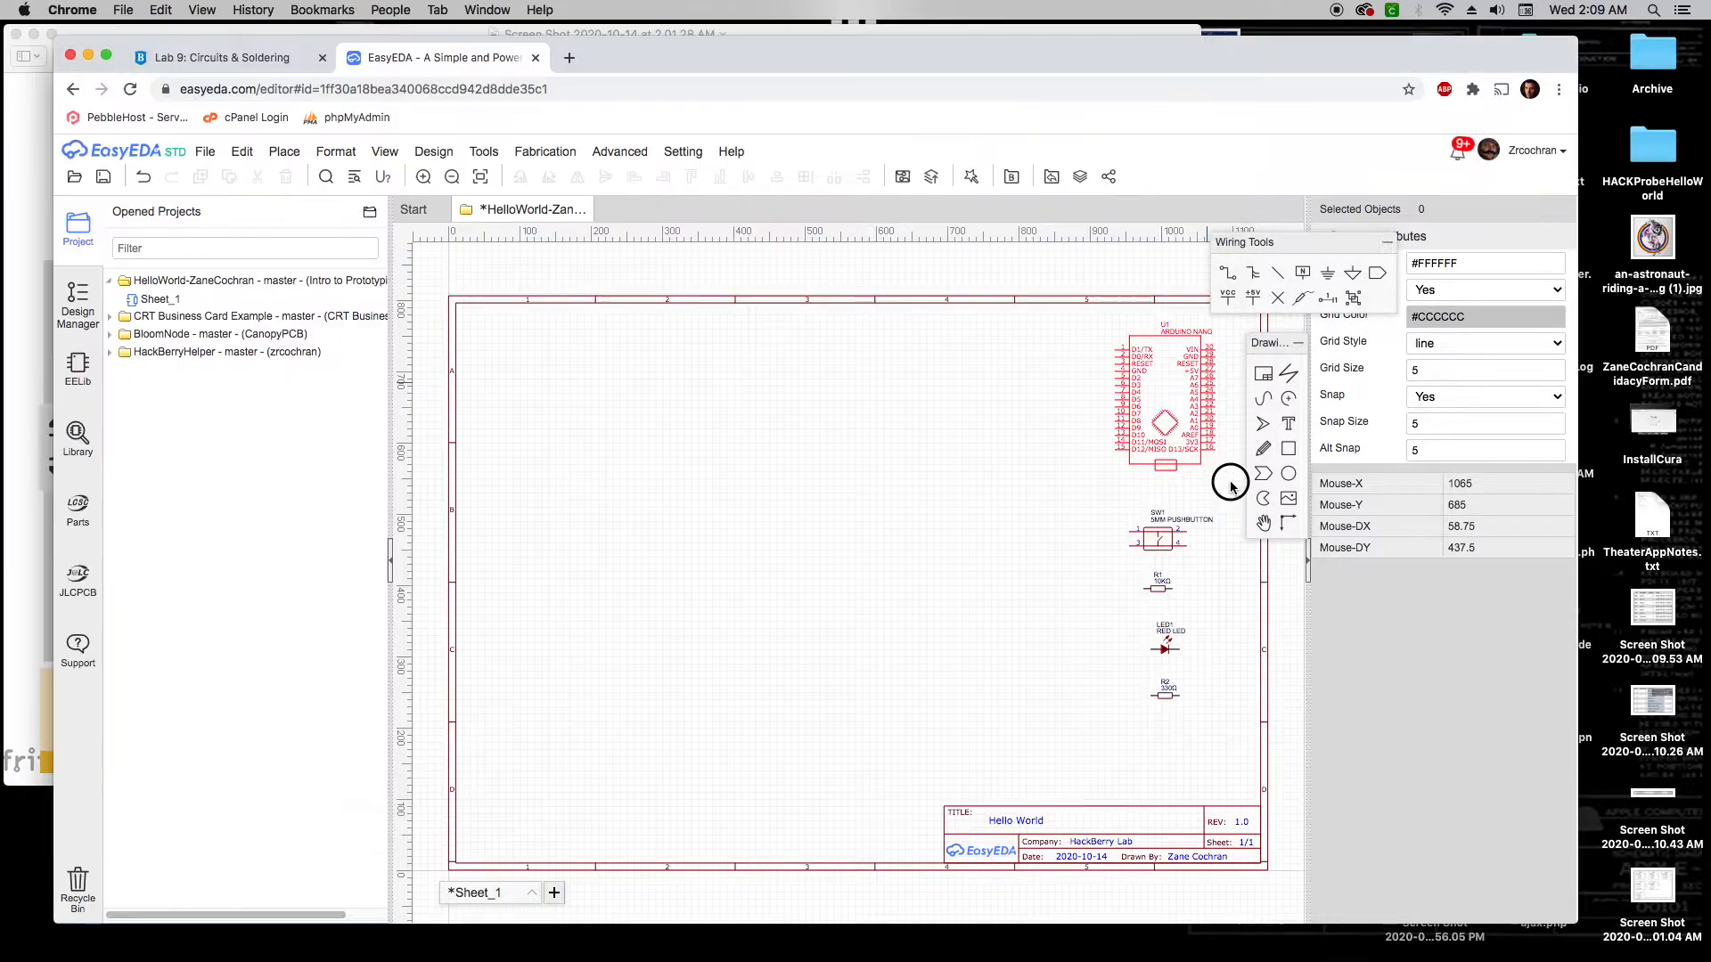
click(1155, 338)
Move the Nano to upper left; stack pushbutton, 10KΩ resistor, red LED, 330Ω resistor beside it
drag(1155, 337, 563, 384)
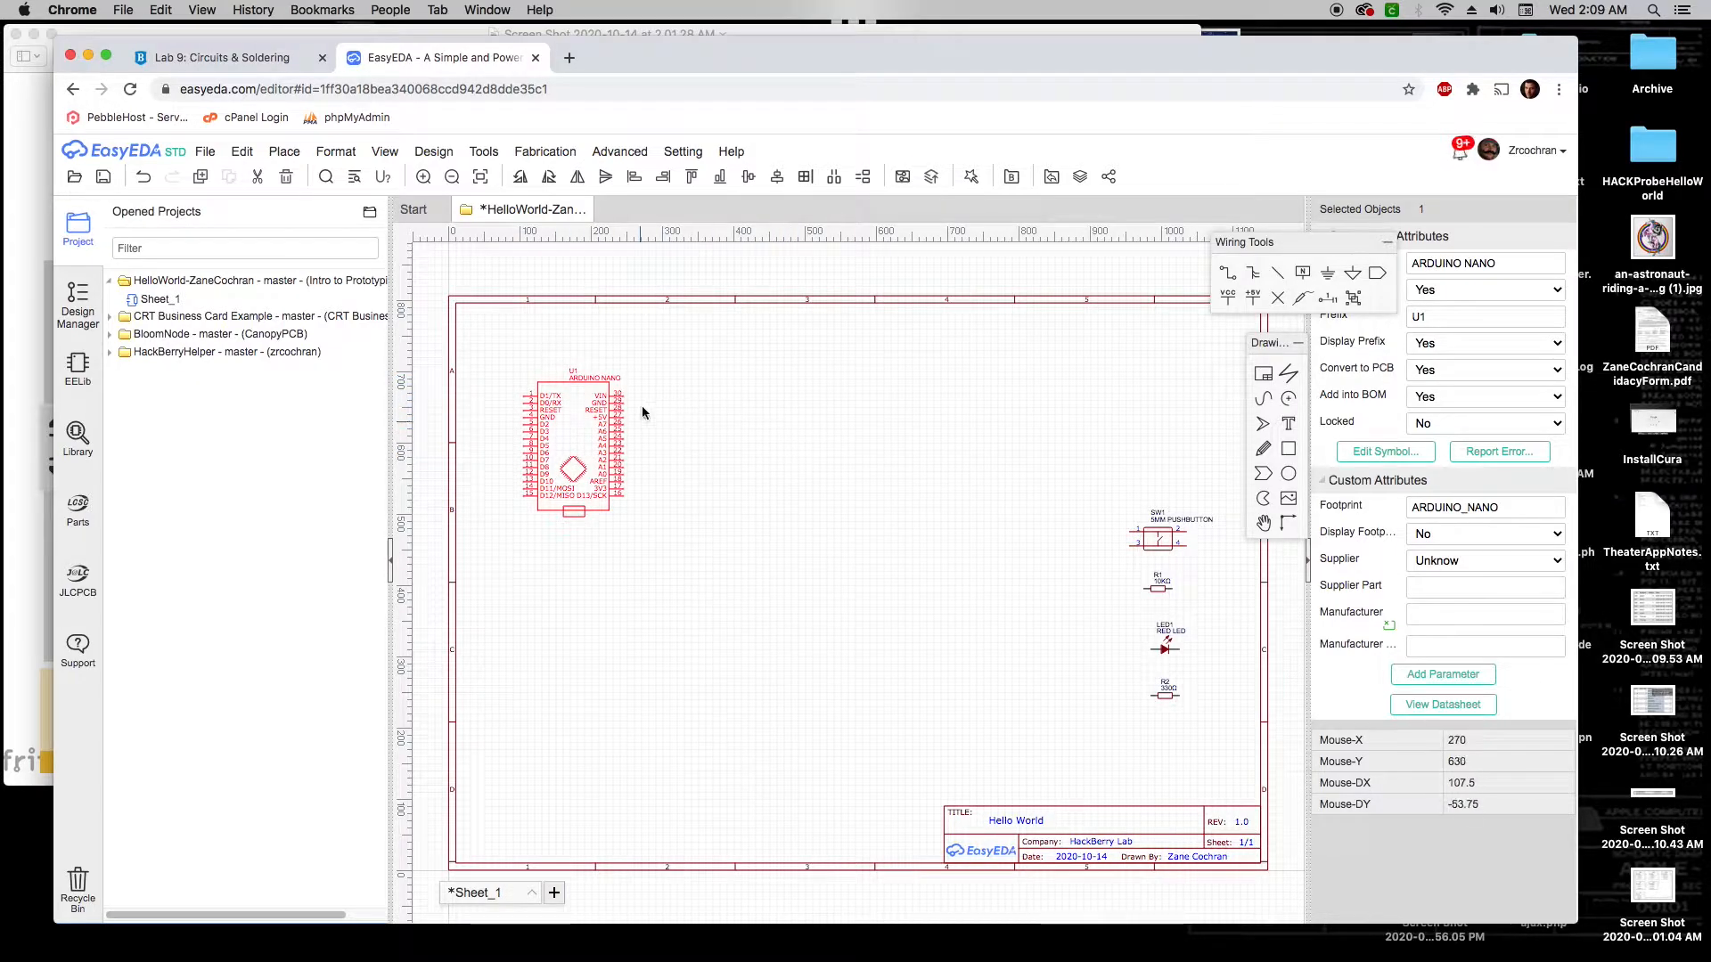
drag(1141, 527, 767, 369)
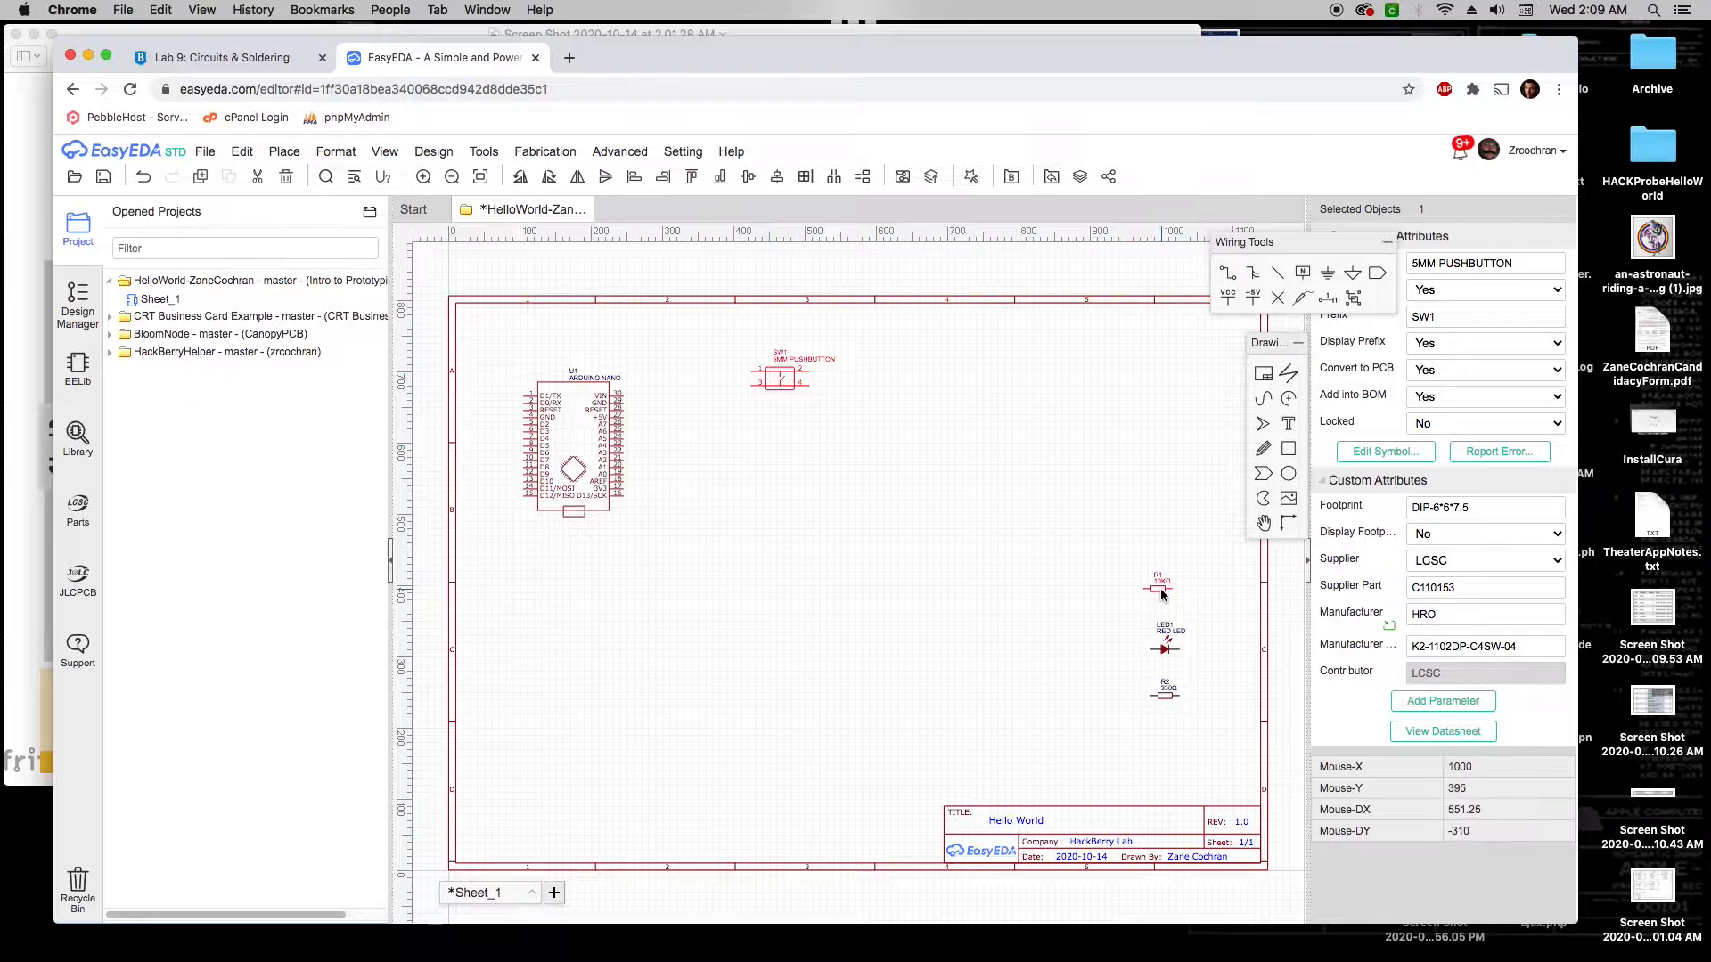
drag(1160, 591, 776, 415)
click(29, 471)
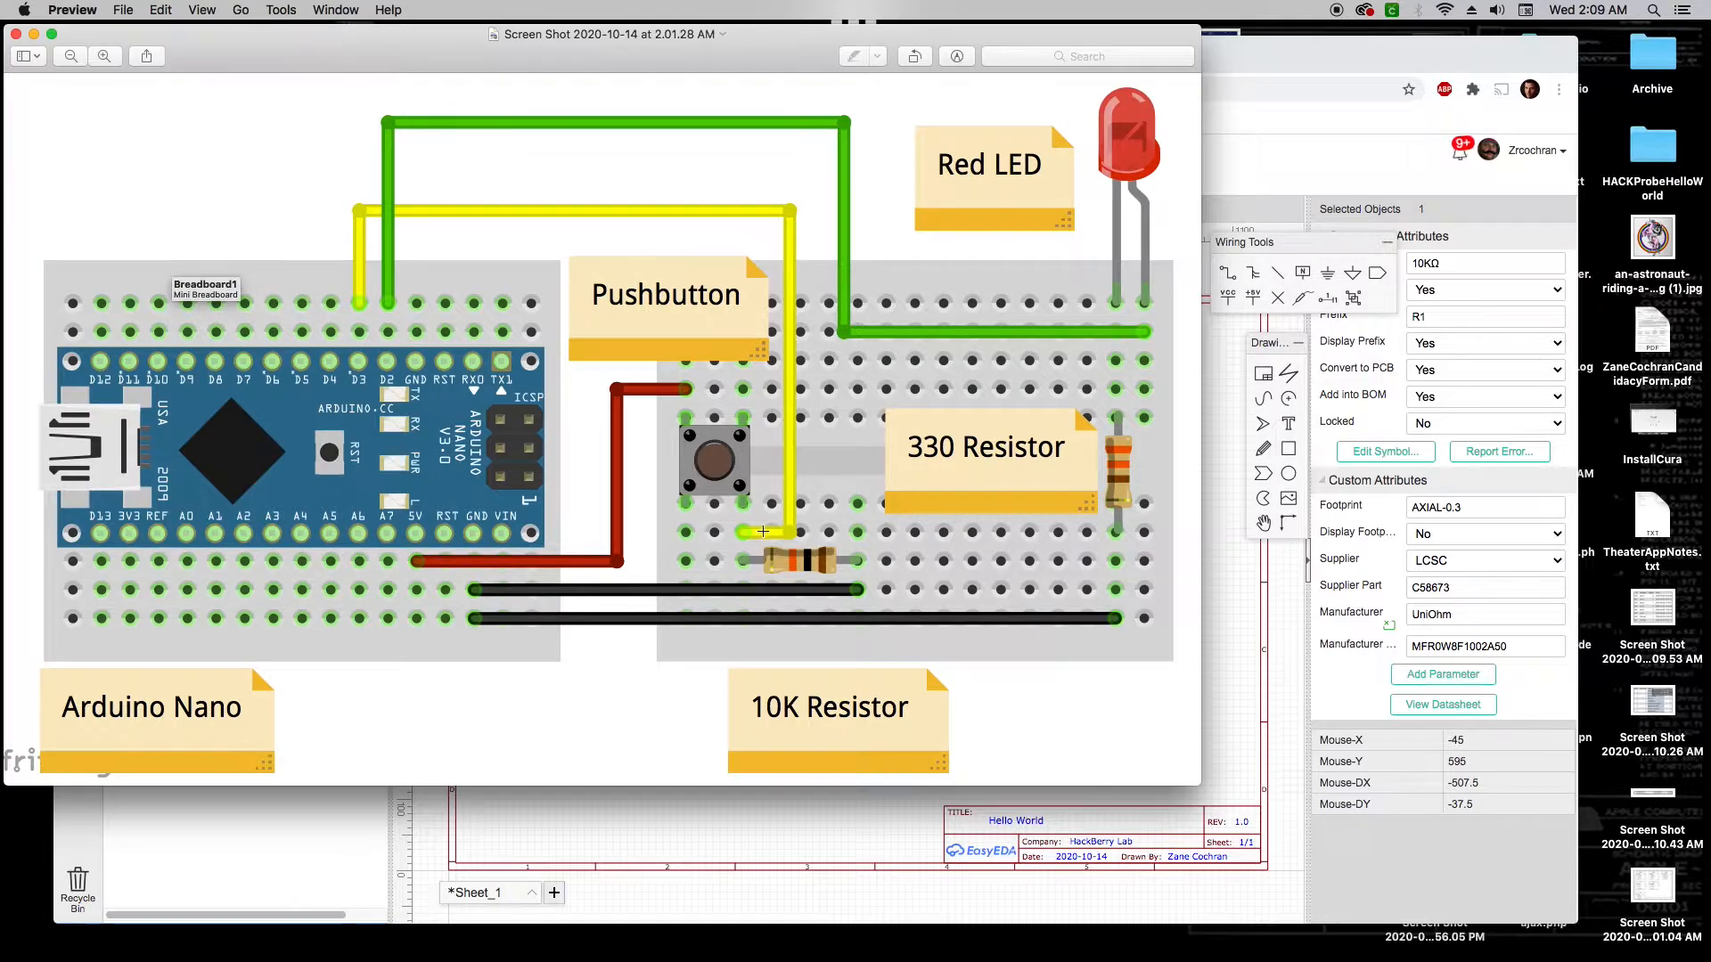
click(800, 828)
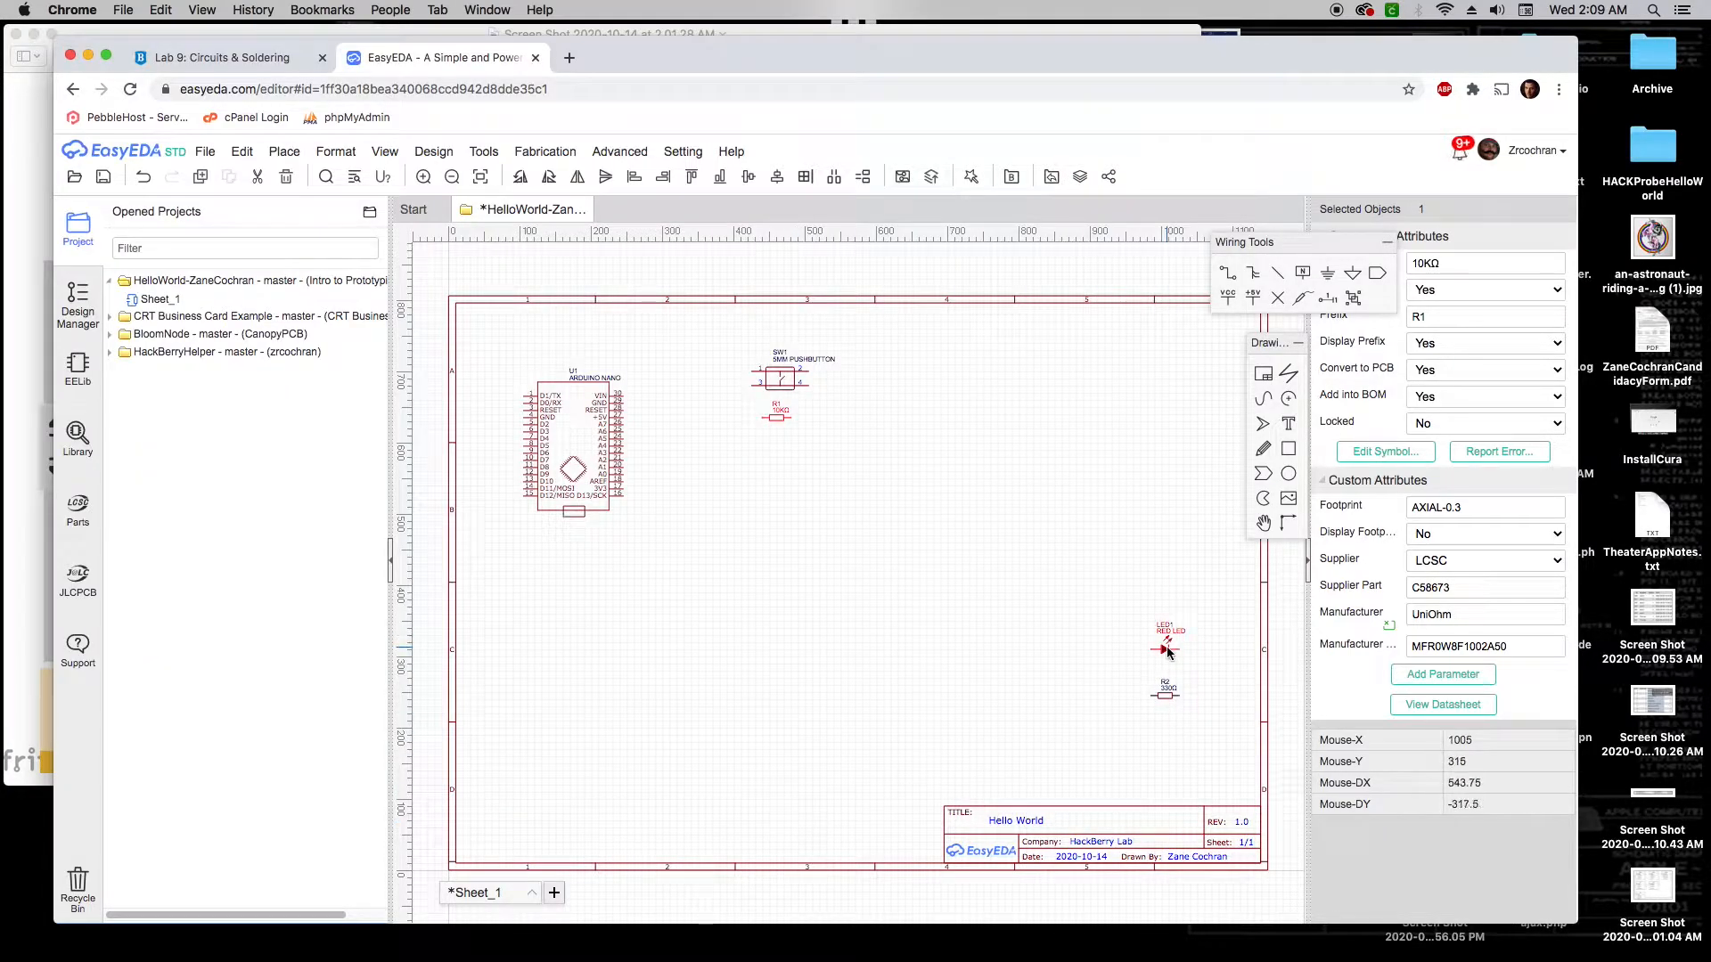
drag(1167, 653, 783, 499)
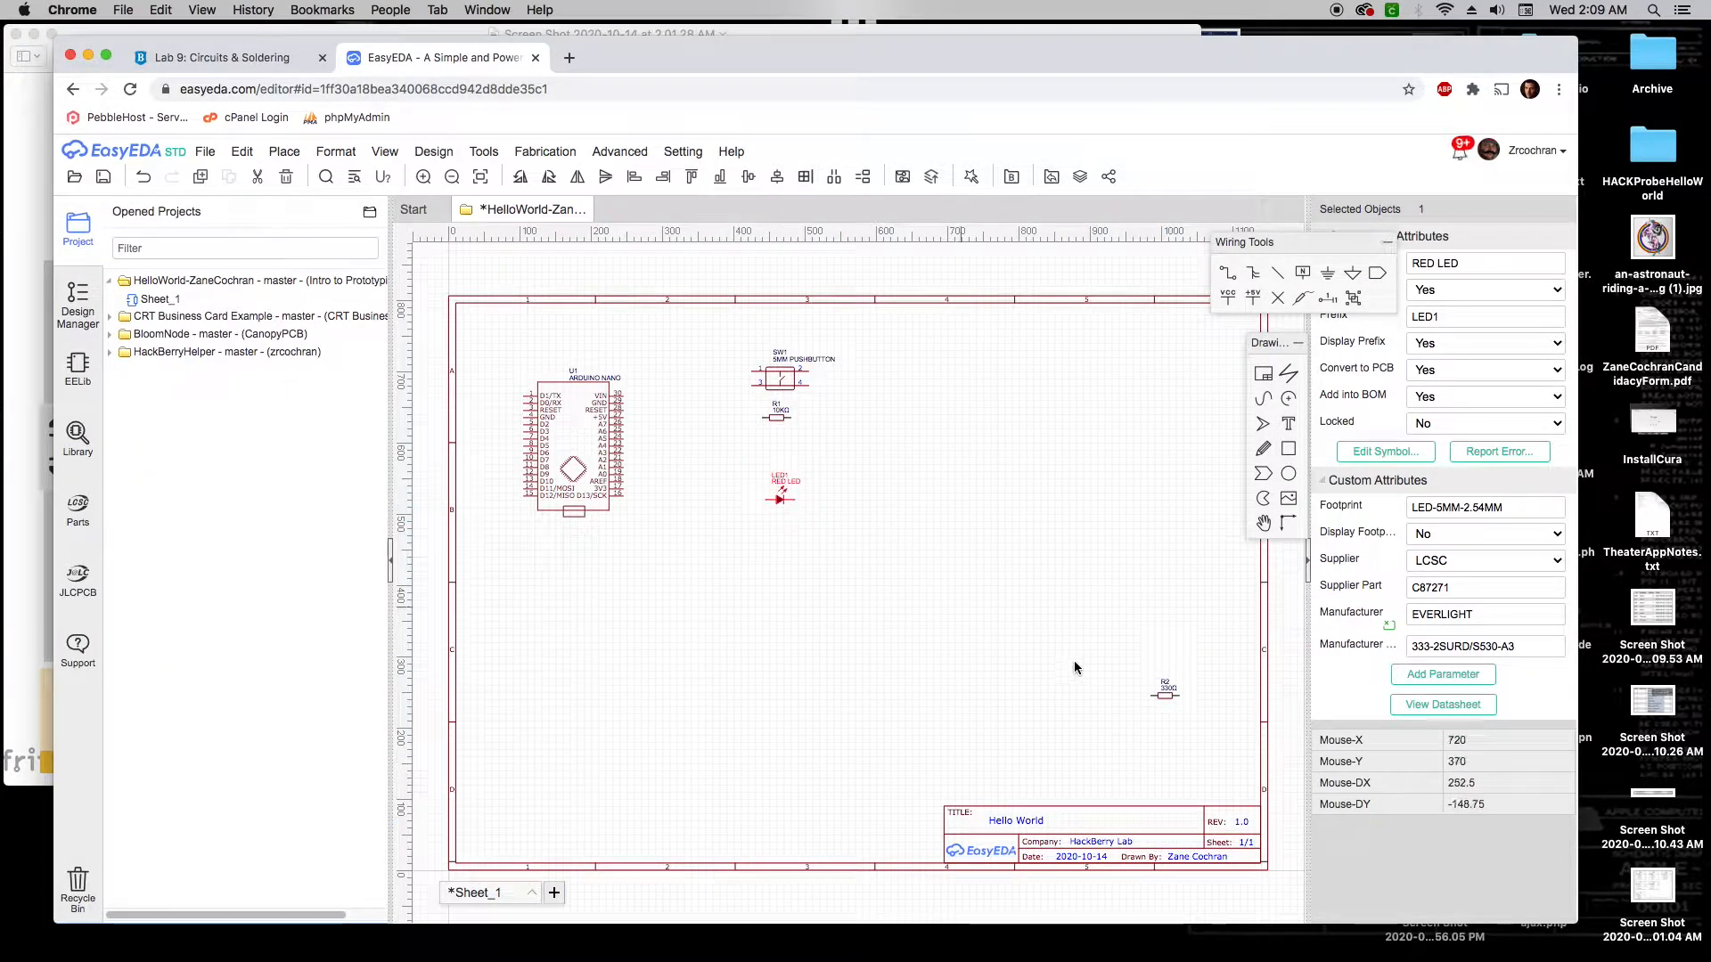
drag(1164, 695, 778, 541)
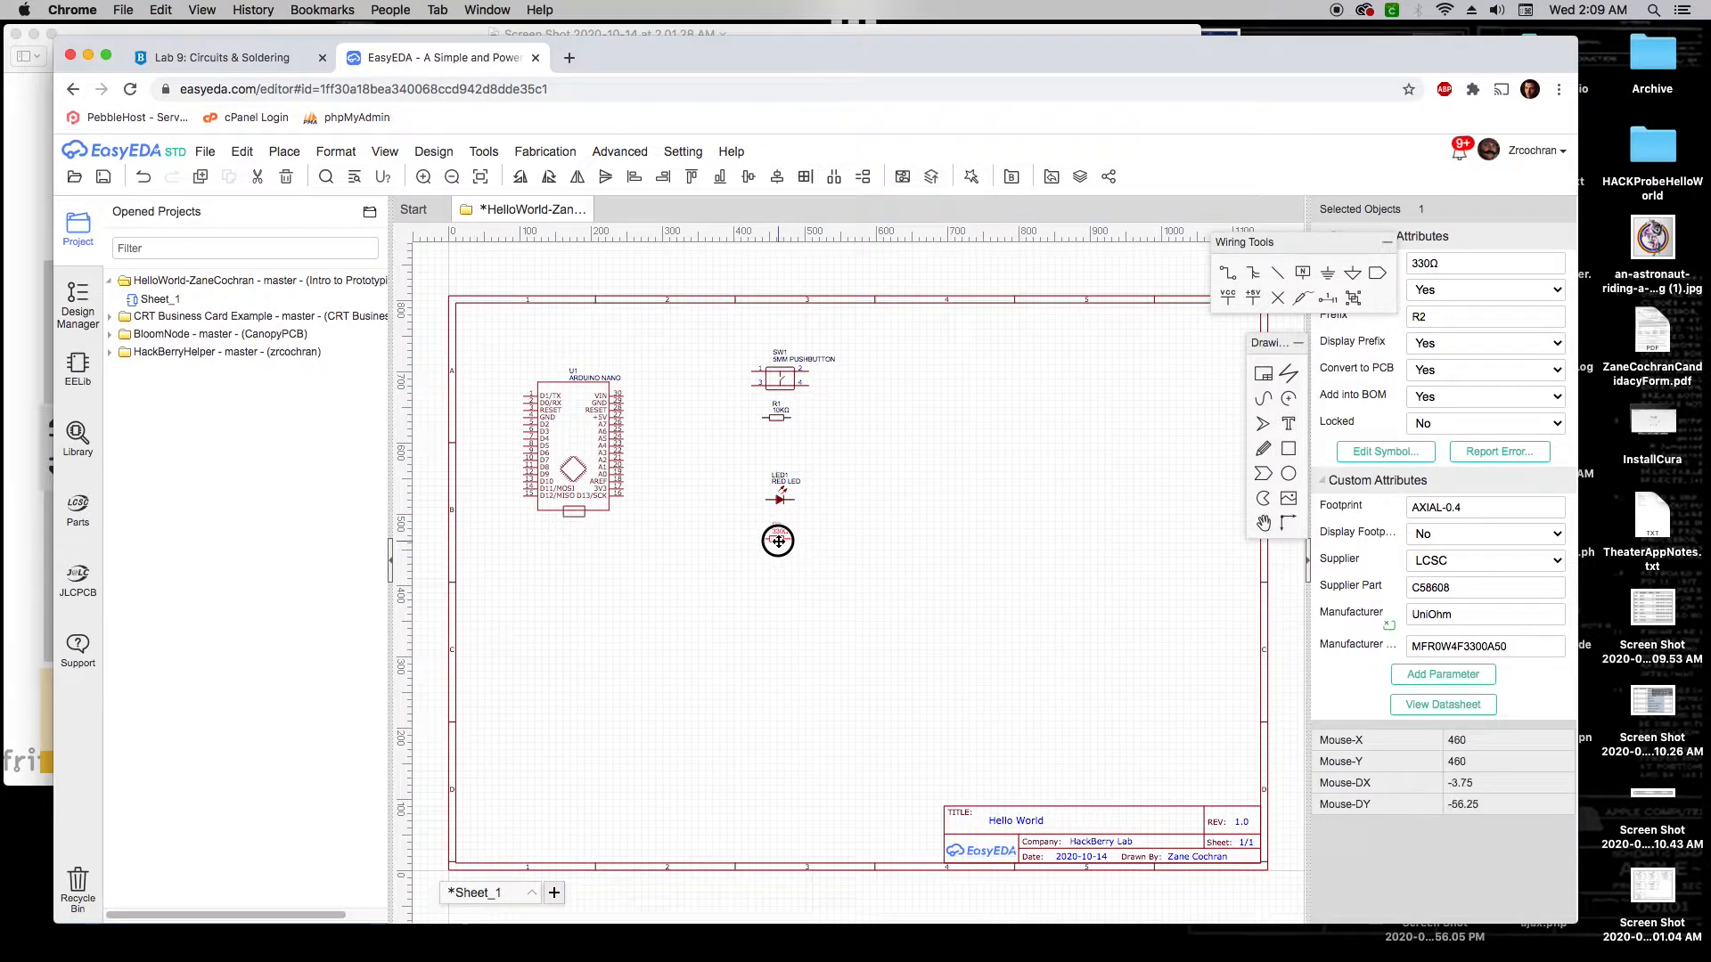
click(25, 584)
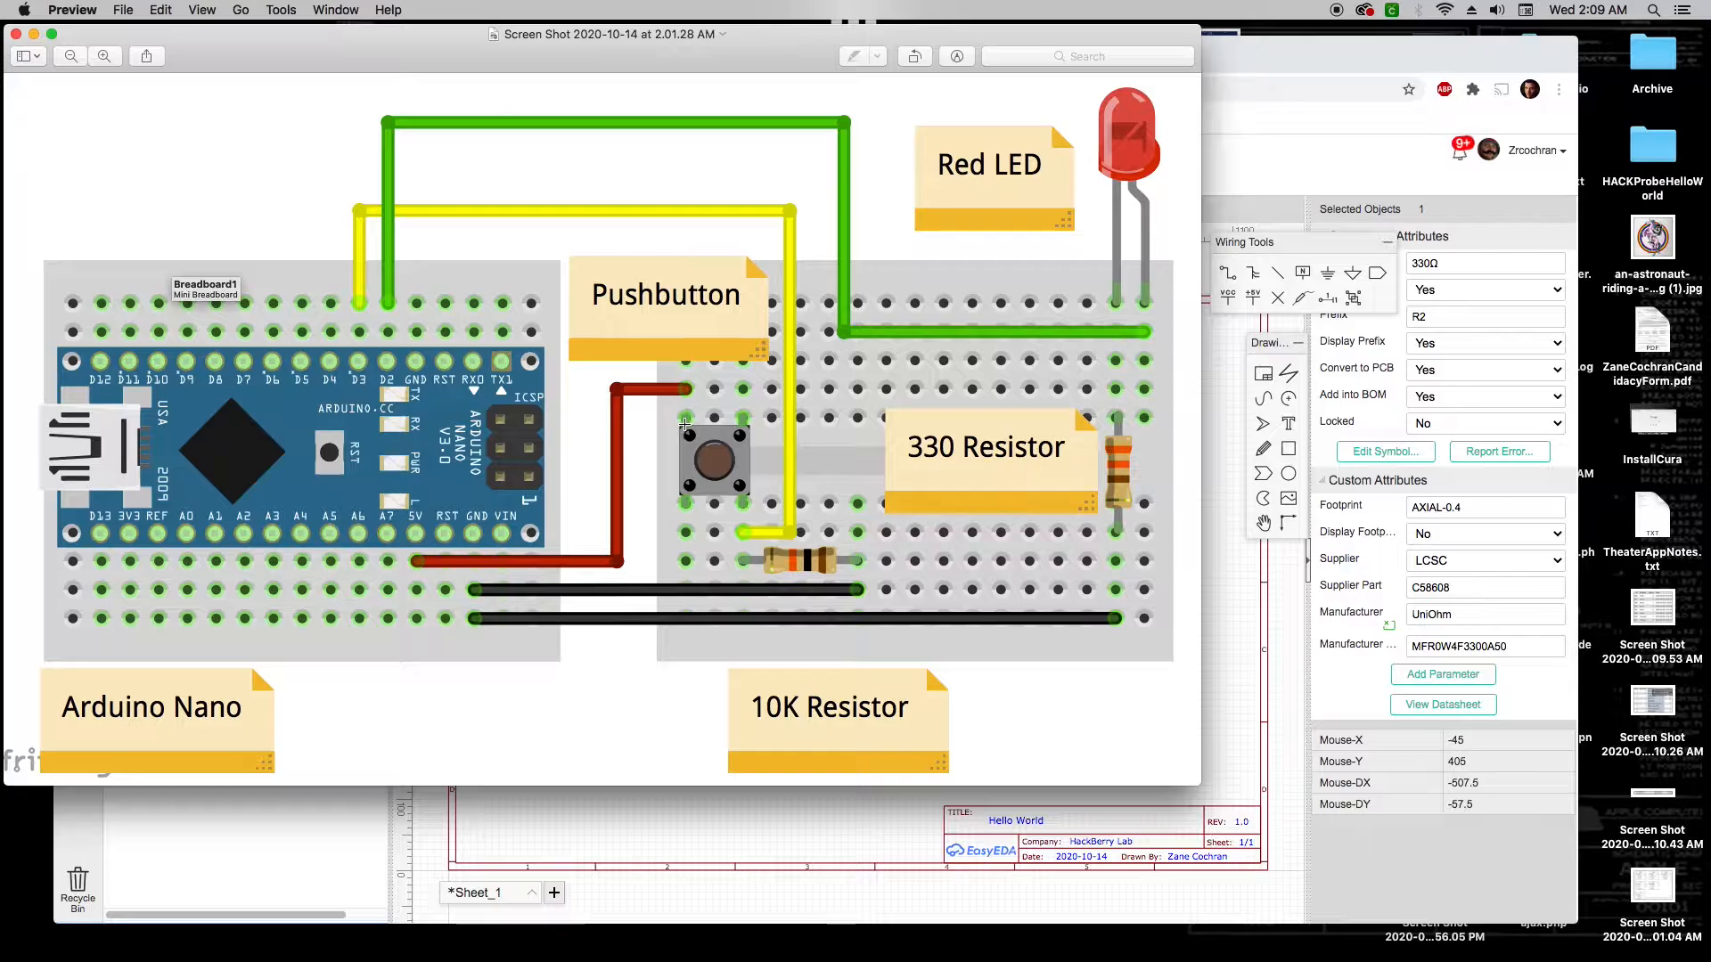
click(1217, 485)
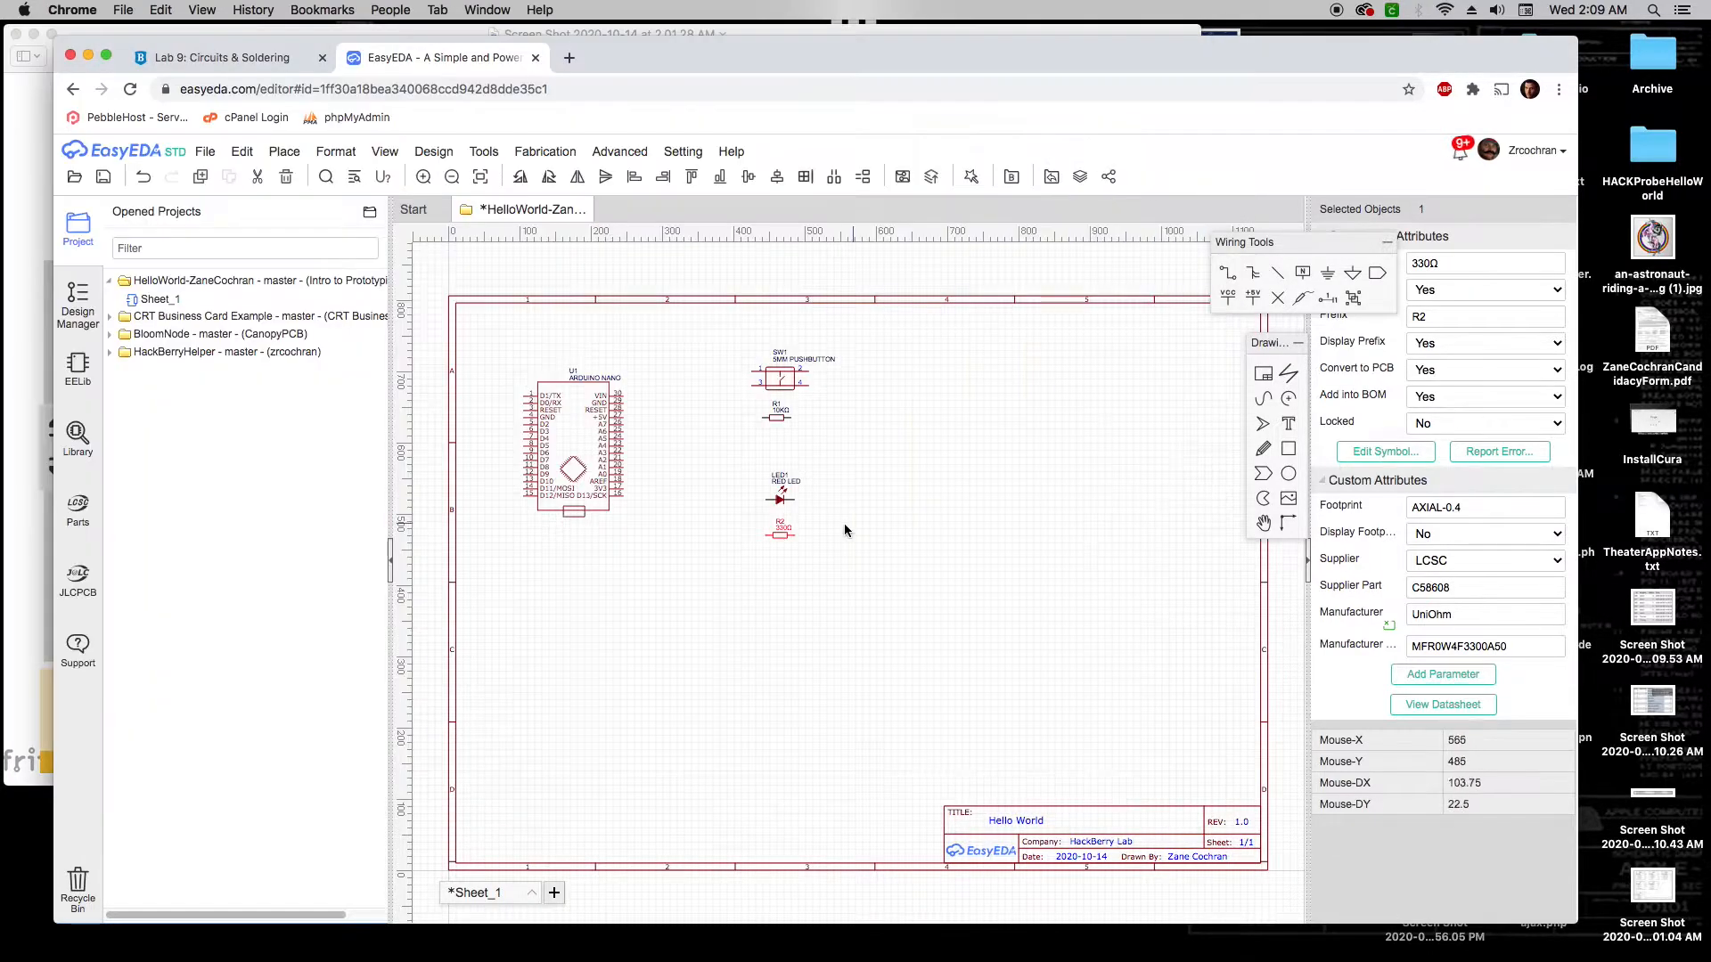
Zoom in and center the placed parts, then pick the Wire tool
scroll(752, 387, up, 3)
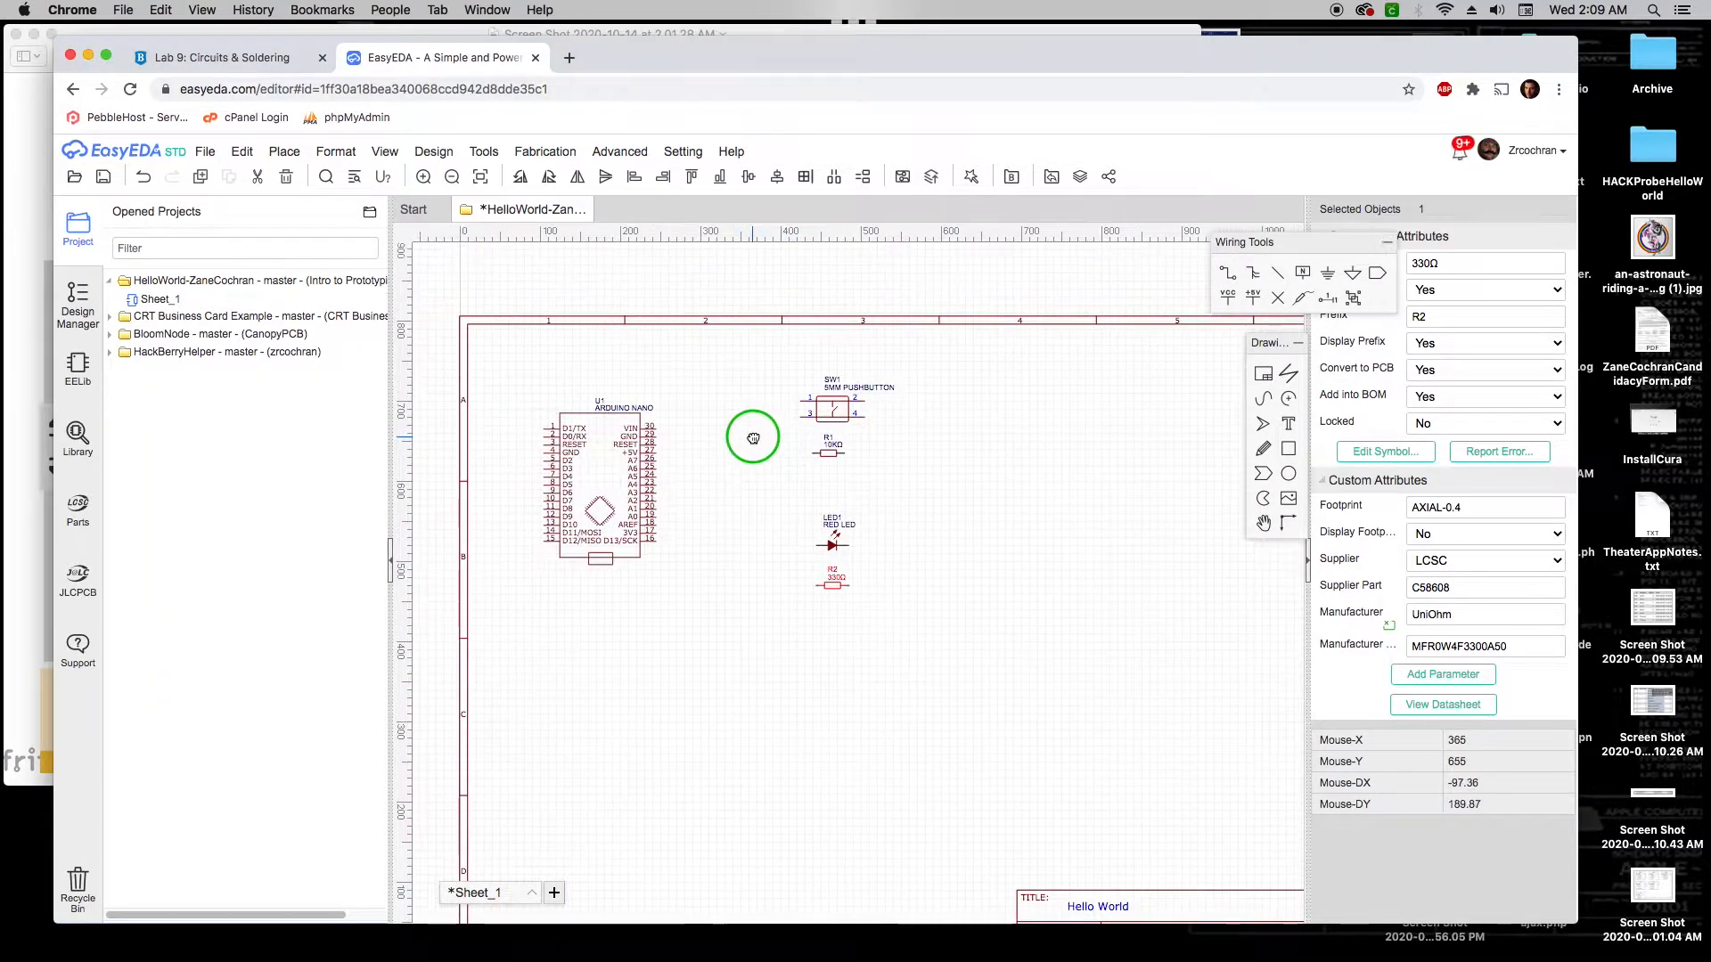
right_drag(729, 442, 795, 436)
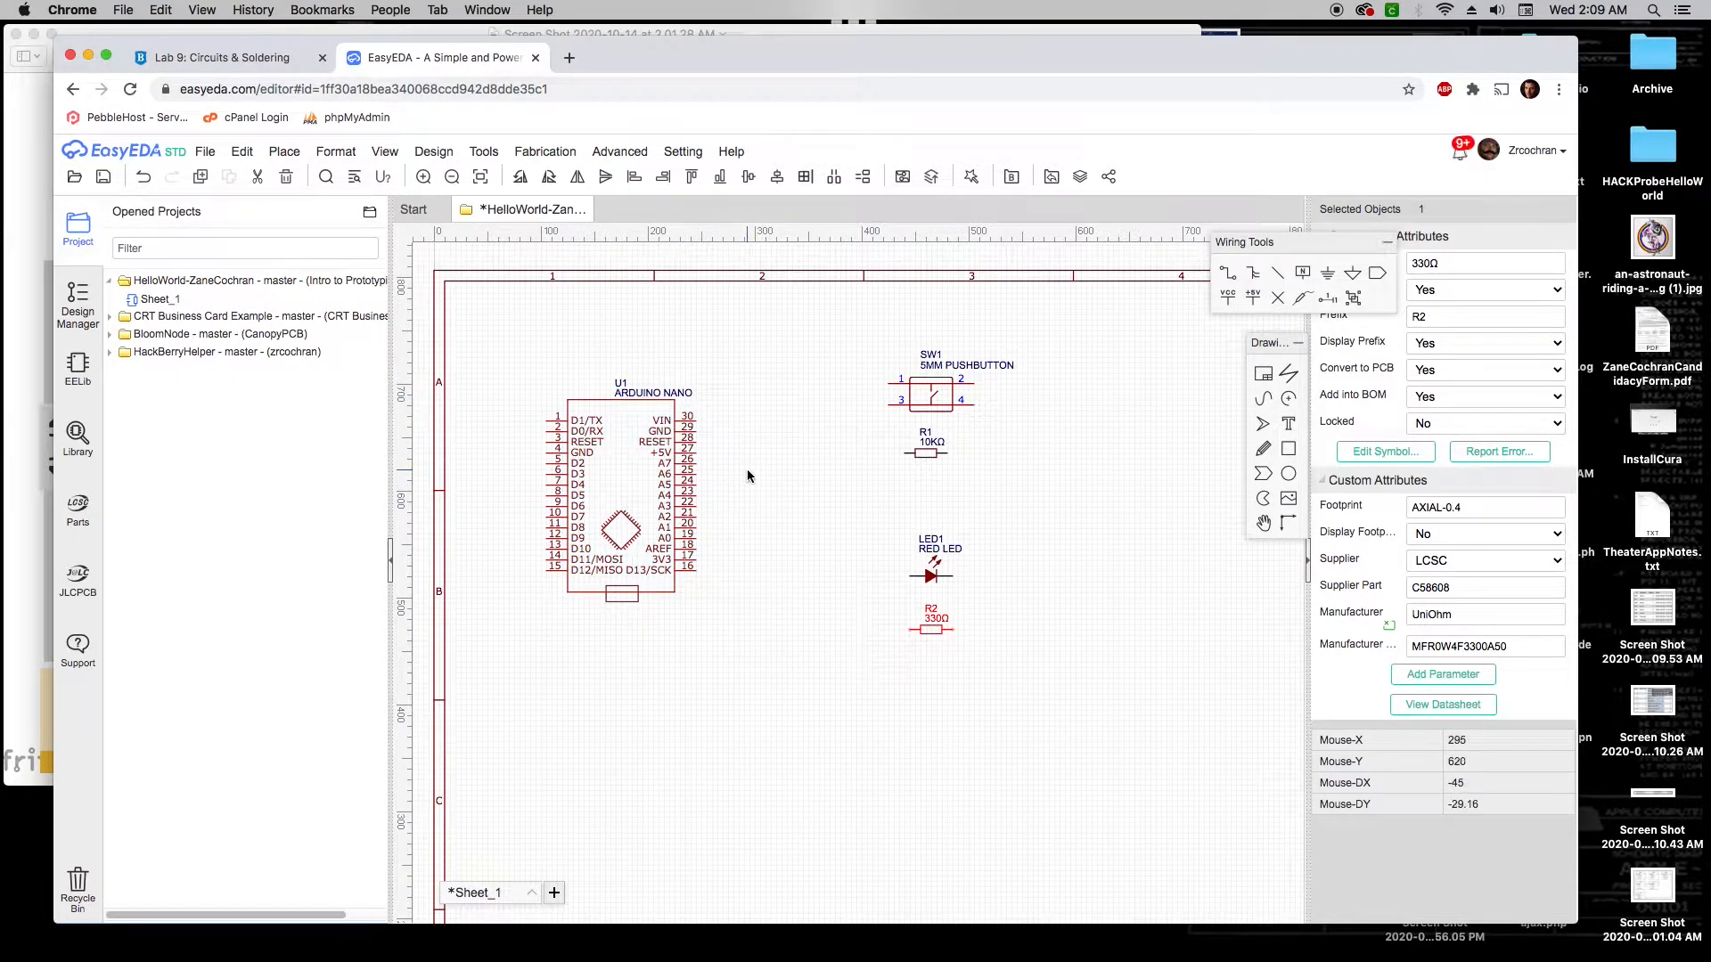
click(1226, 276)
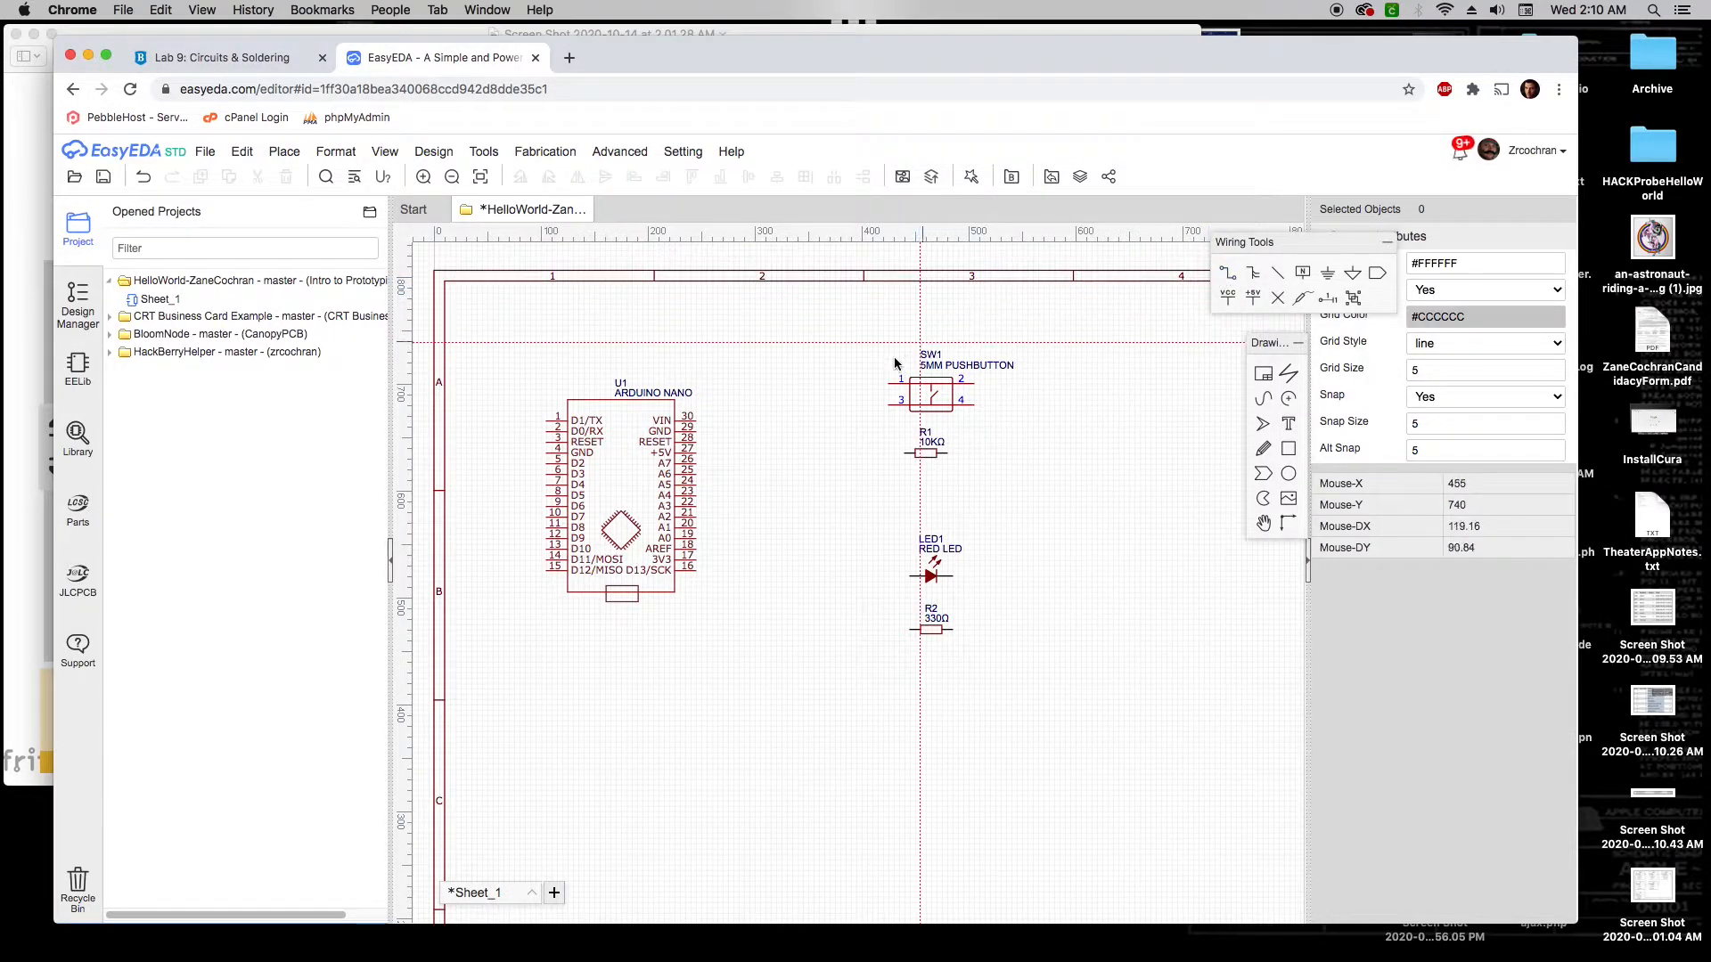
Wire the Arduino's +5V pin 27 through a corner to pushbutton pin 1
click(697, 452)
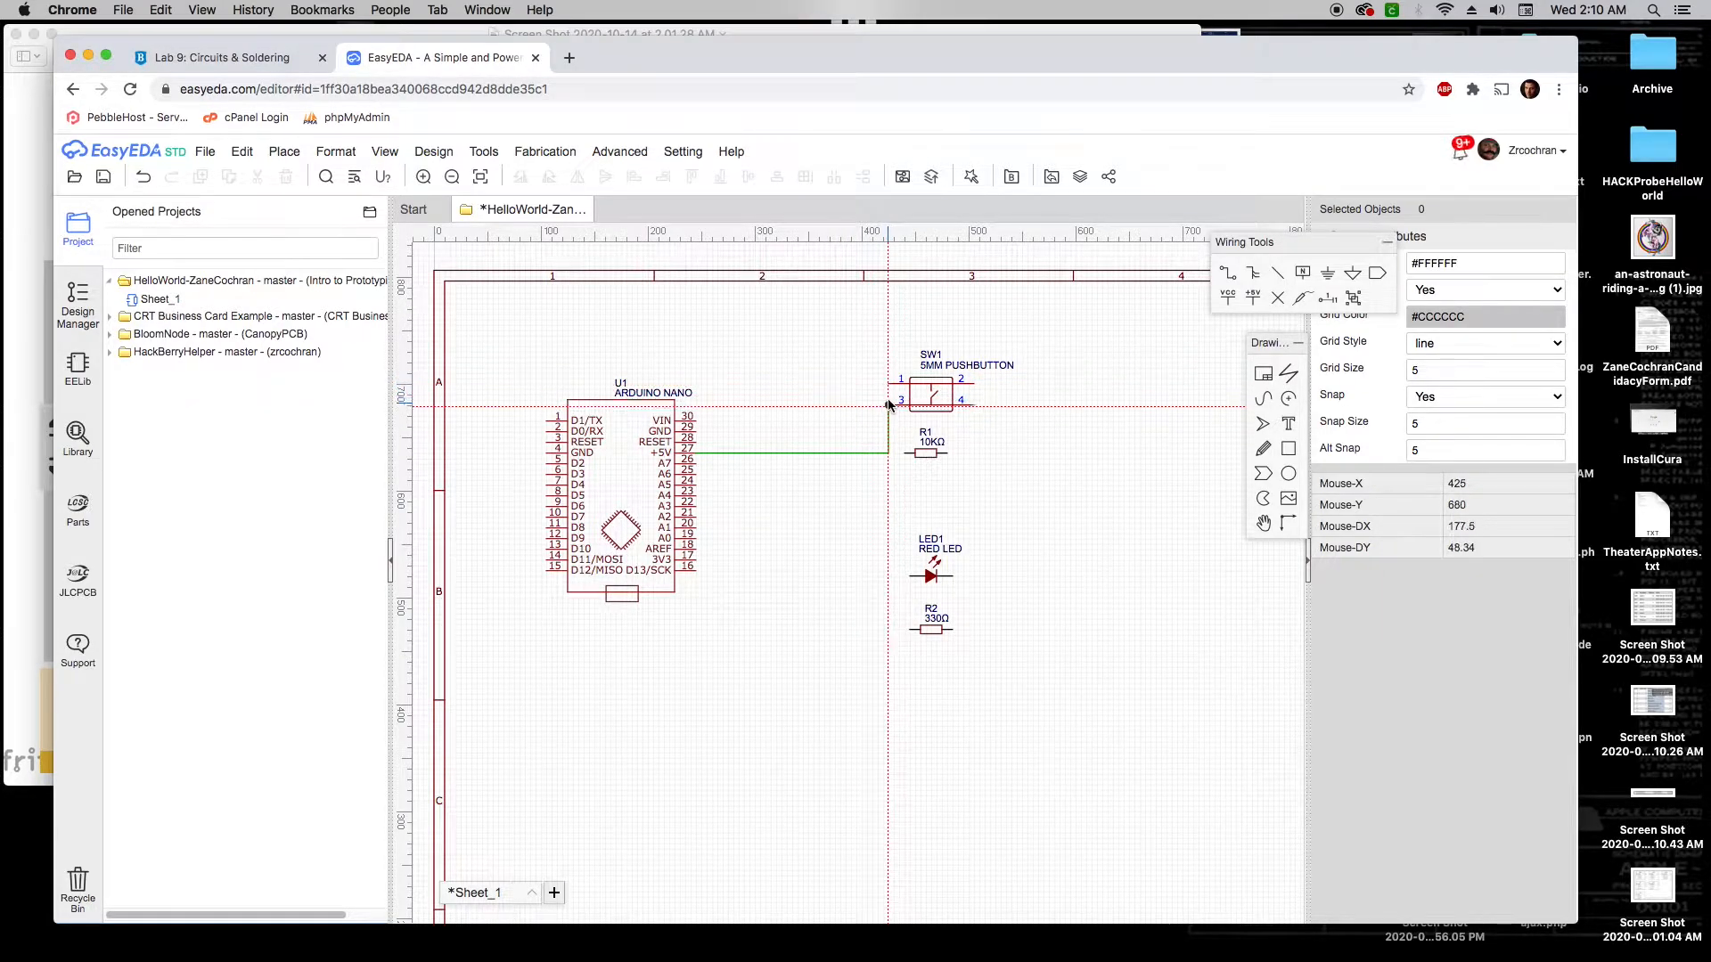
click(829, 387)
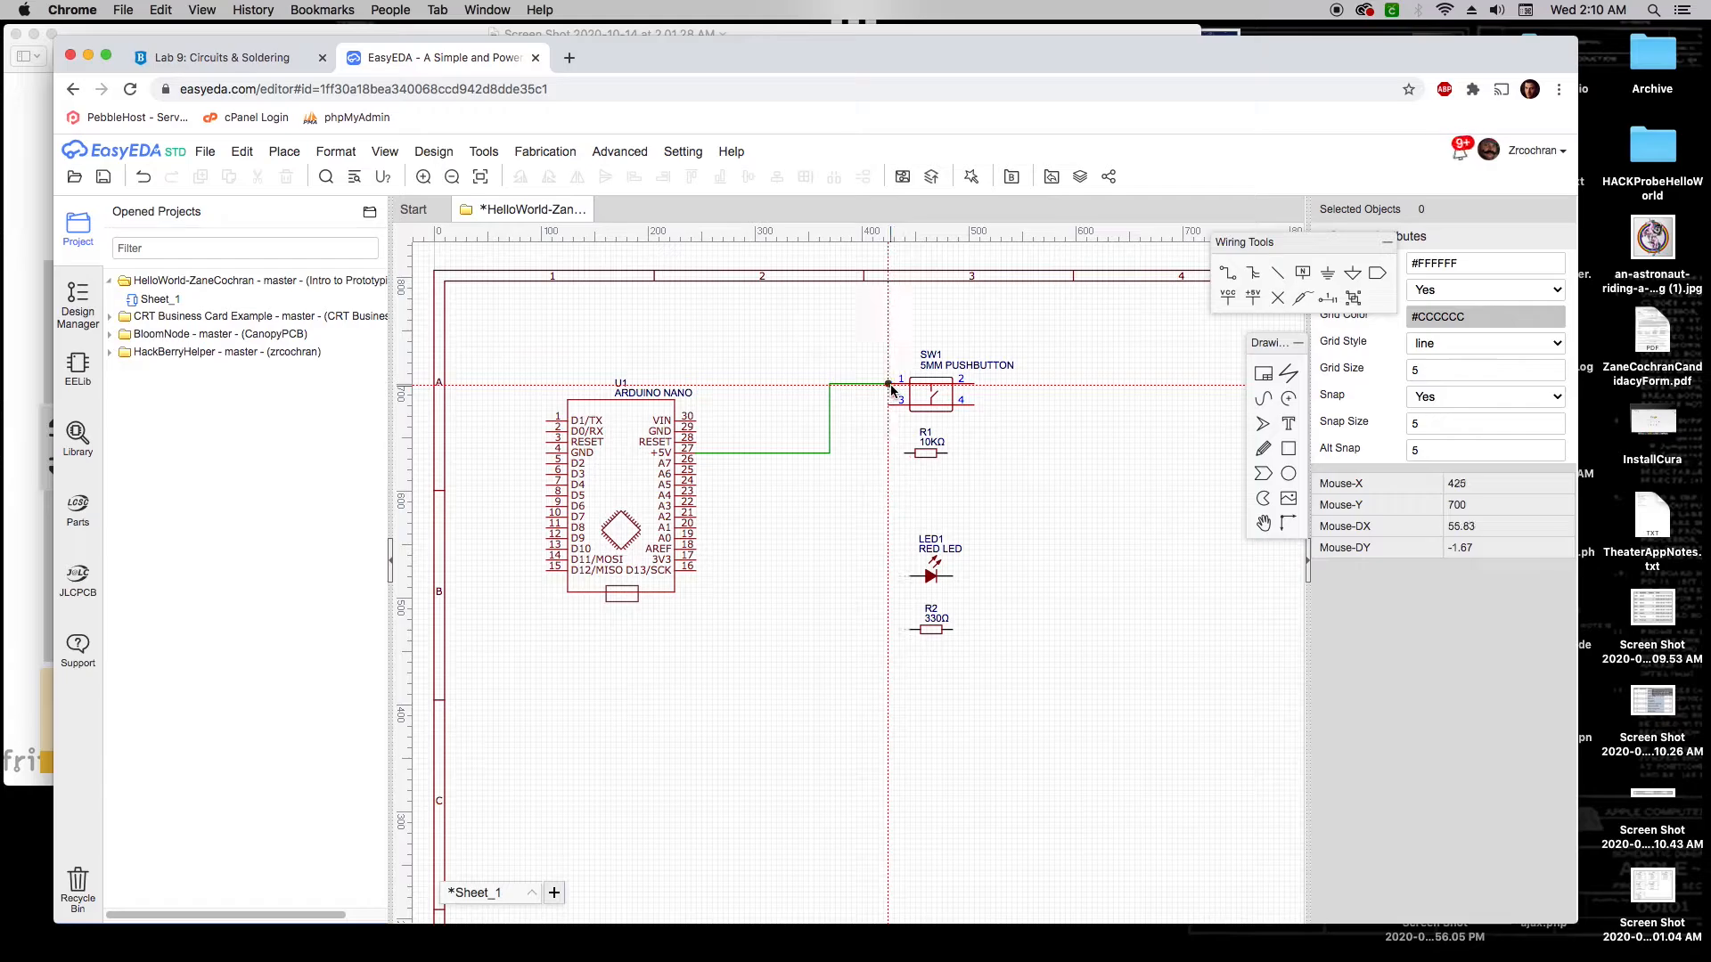
click(889, 385)
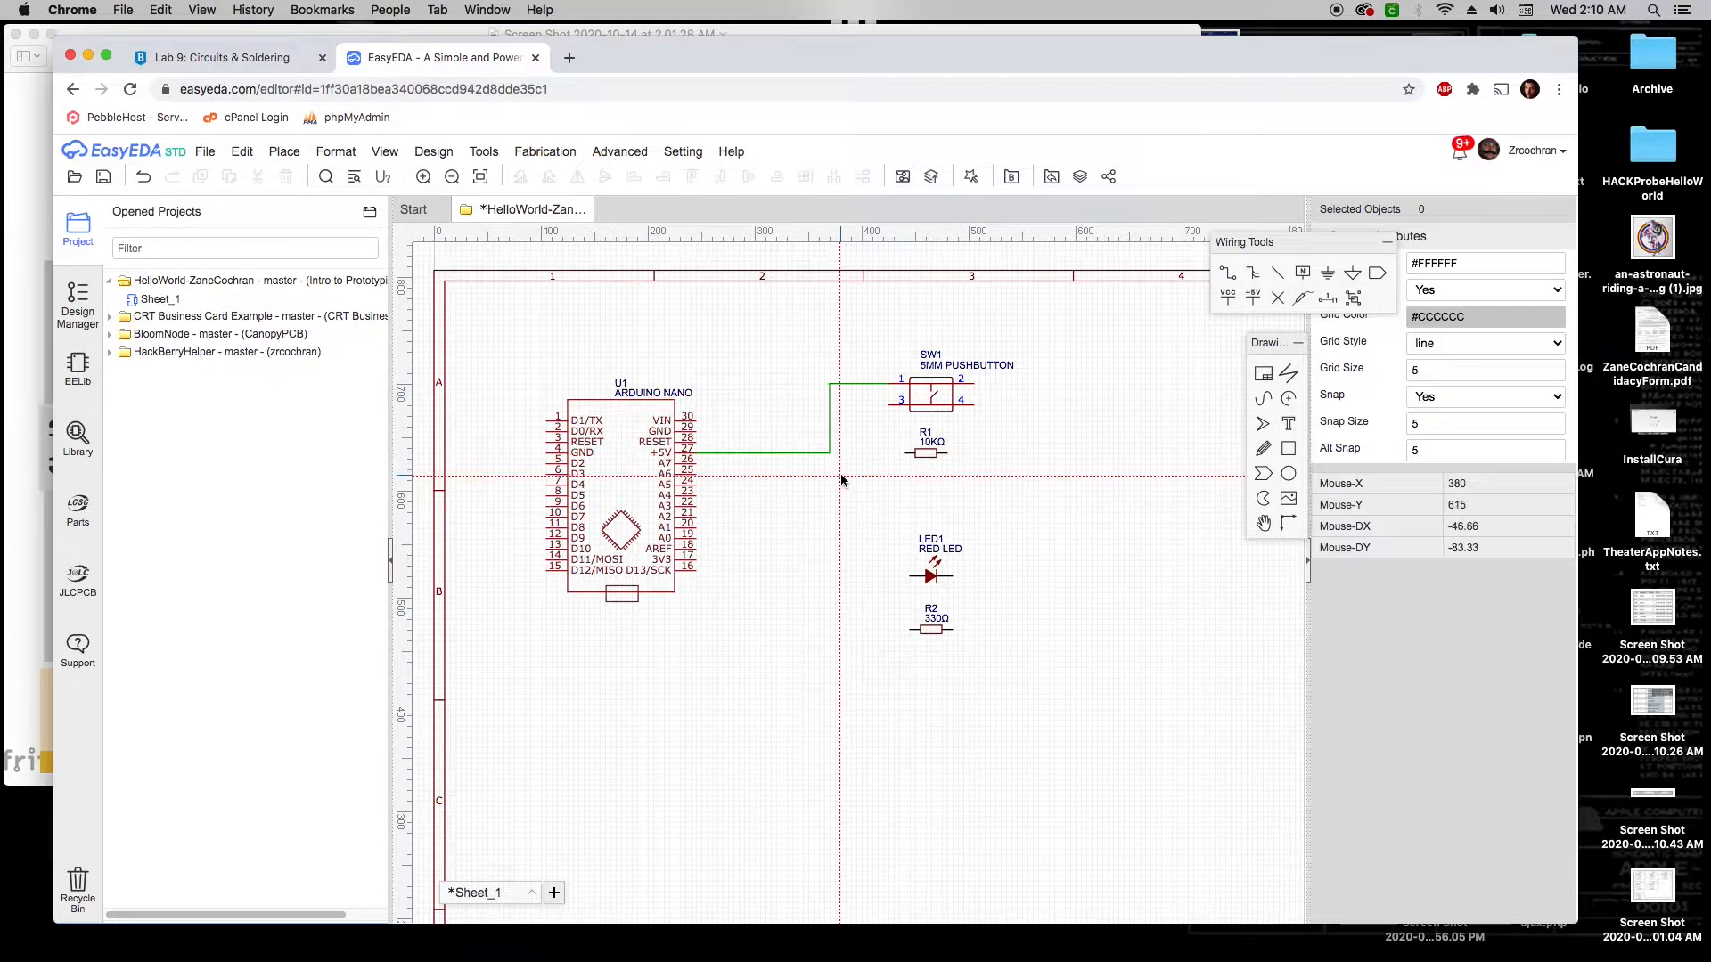
click(32, 532)
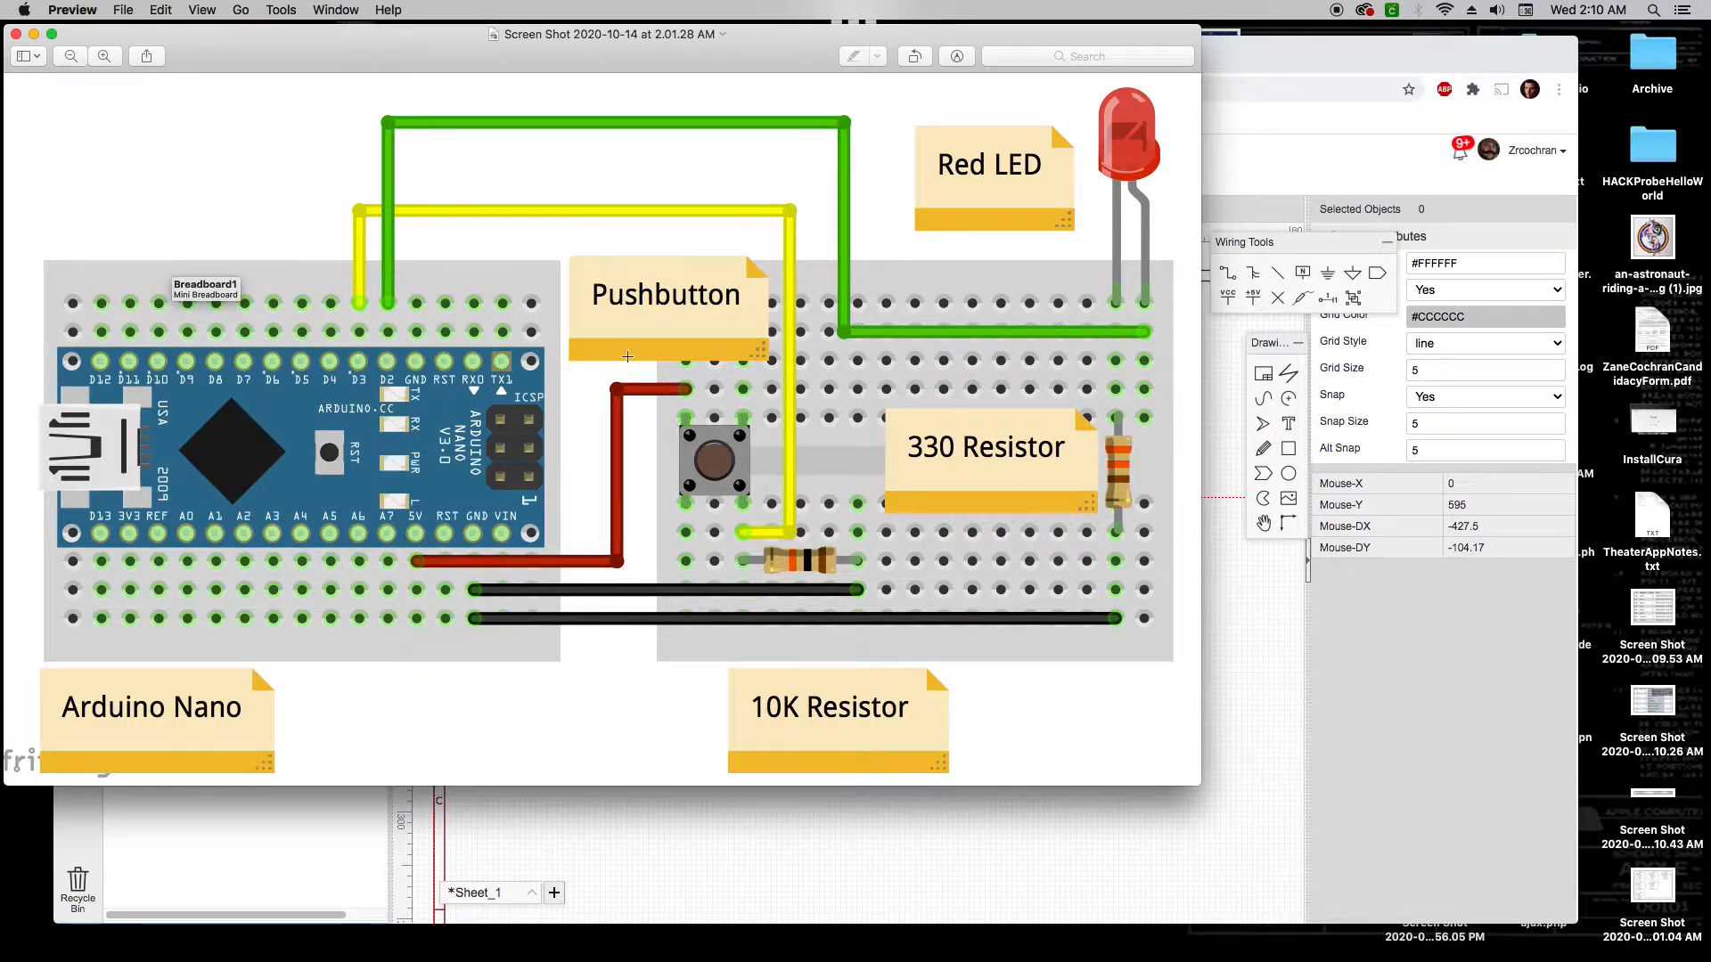
Route a wire from pushbutton pin 4 over the top of the Arduino down to D3
click(1302, 65)
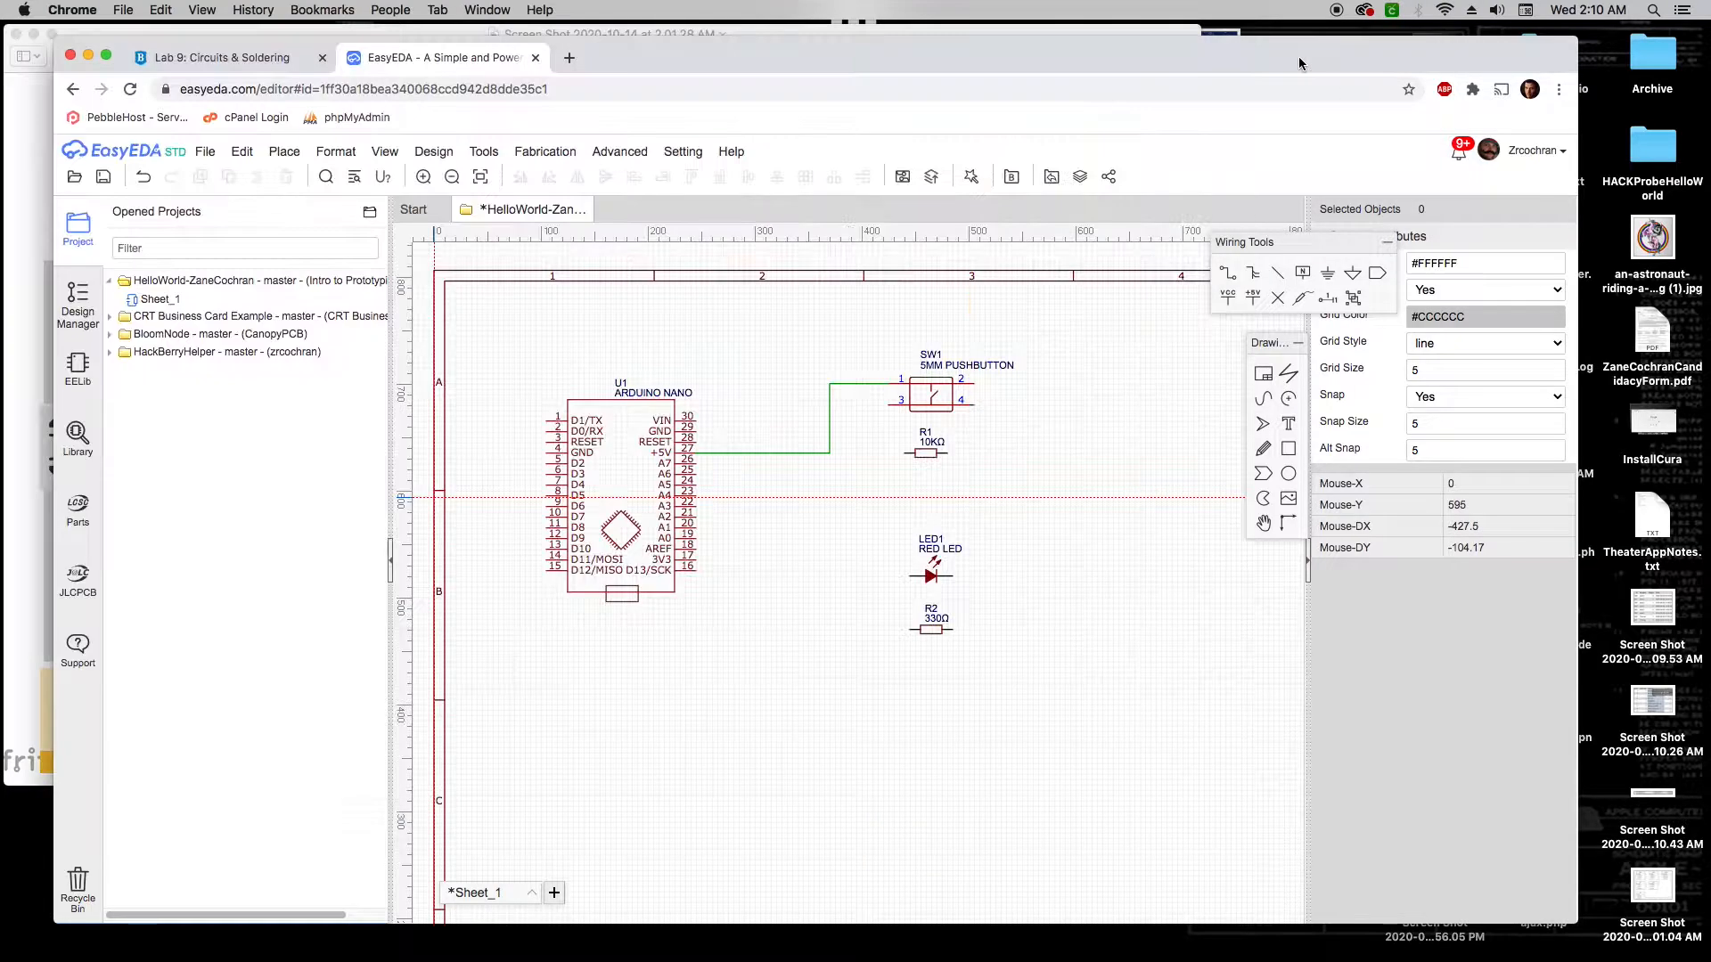
click(974, 407)
click(1037, 405)
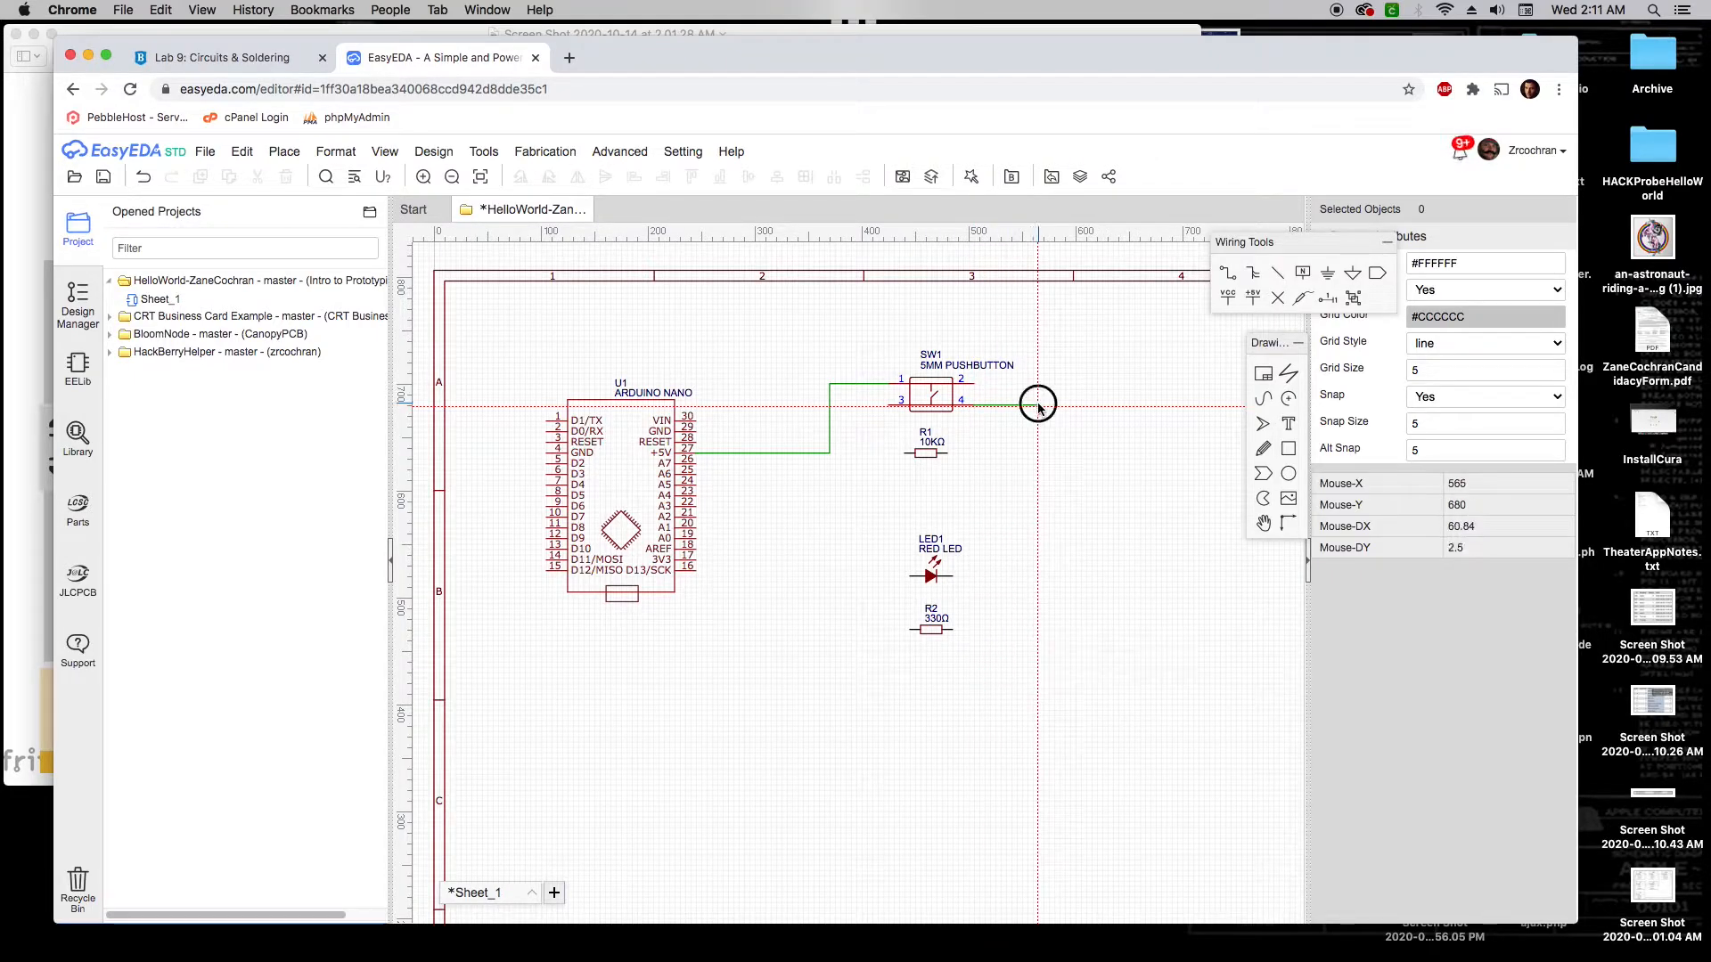
click(491, 325)
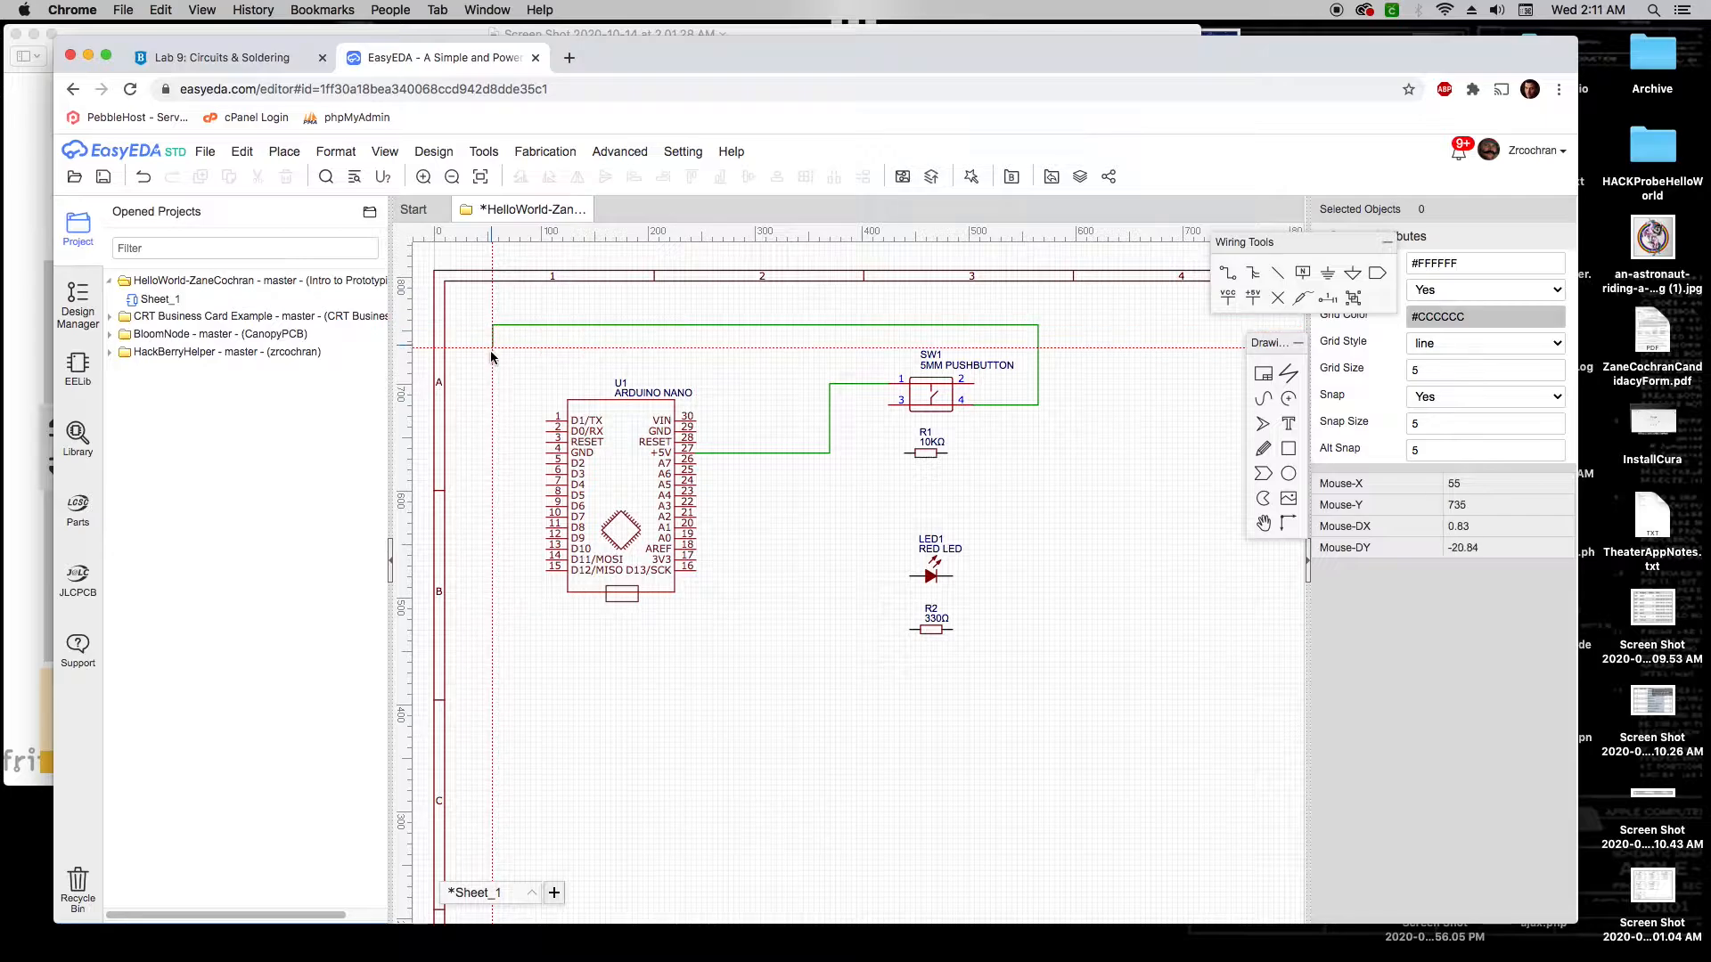
click(546, 475)
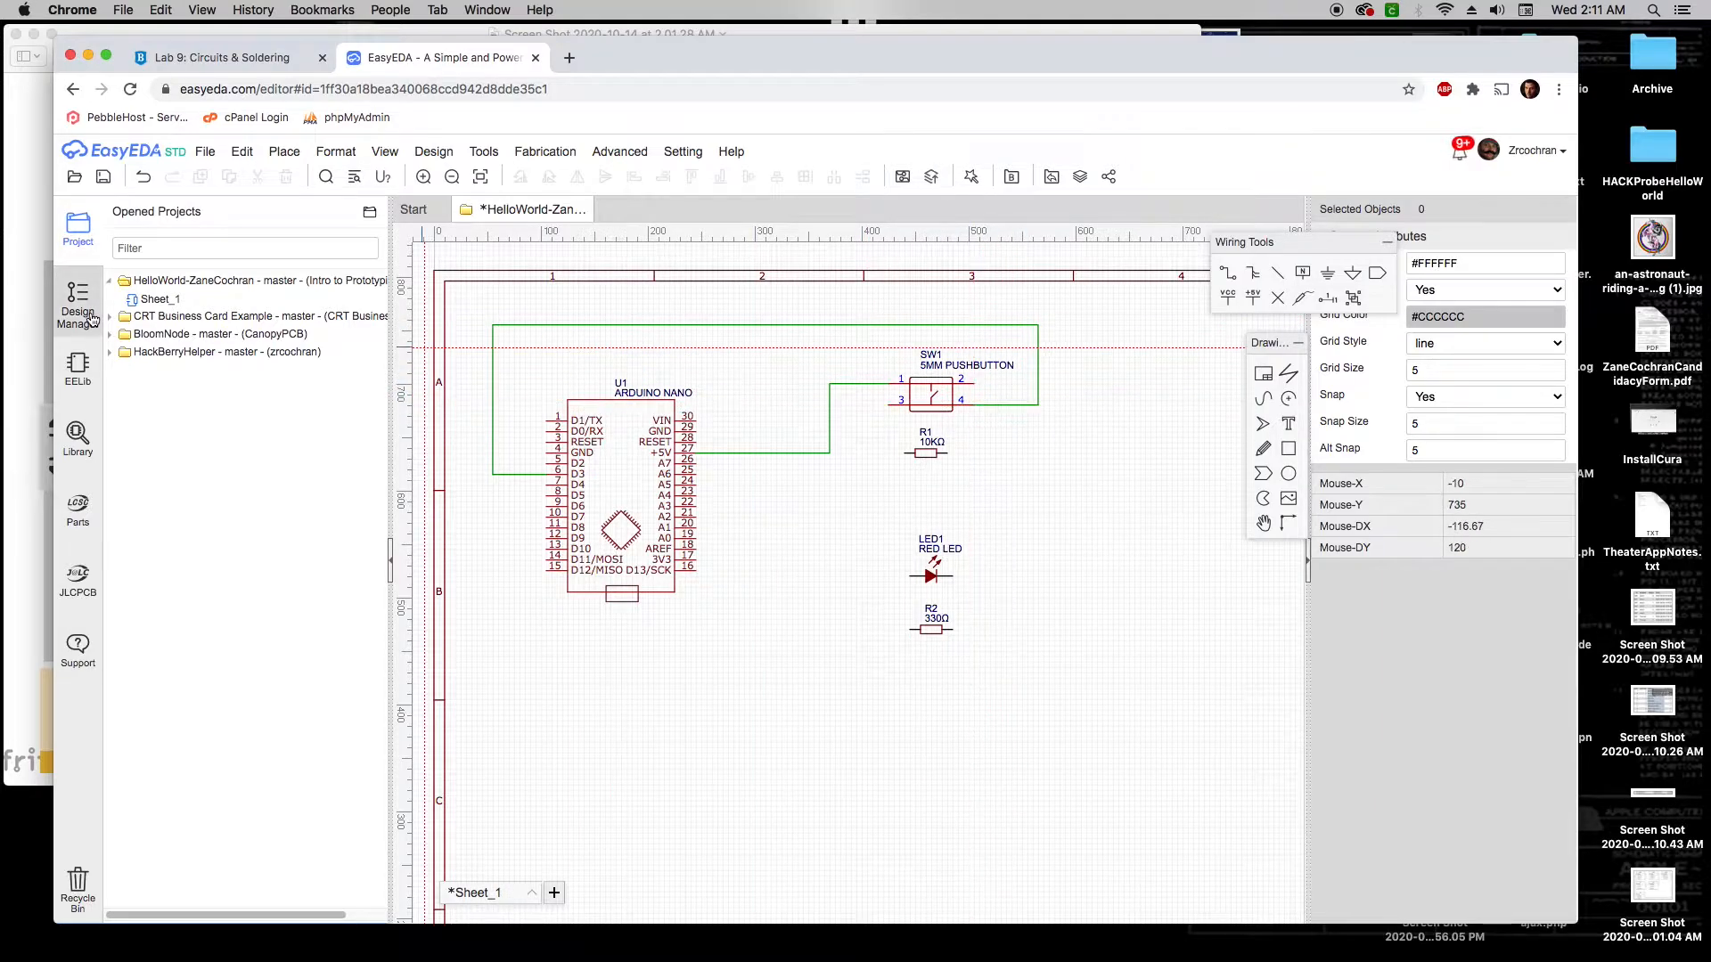
click(27, 355)
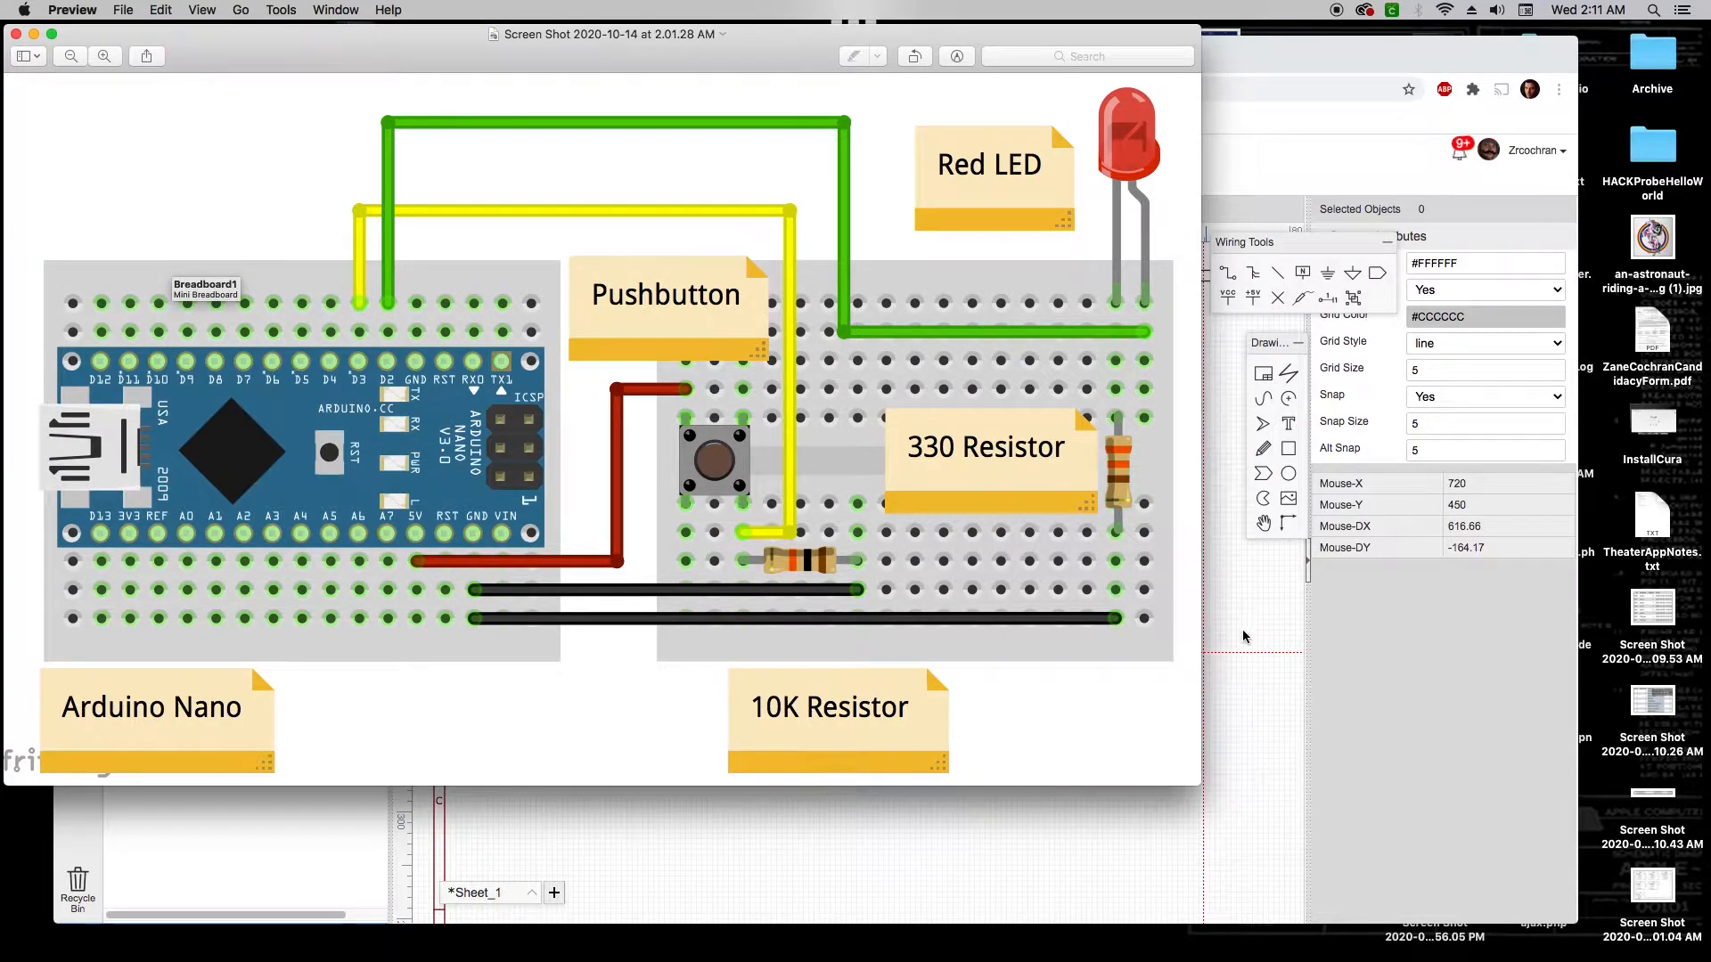
Wire pushbutton pin 4 to the right end of the 10KΩ resistor R1
click(1213, 153)
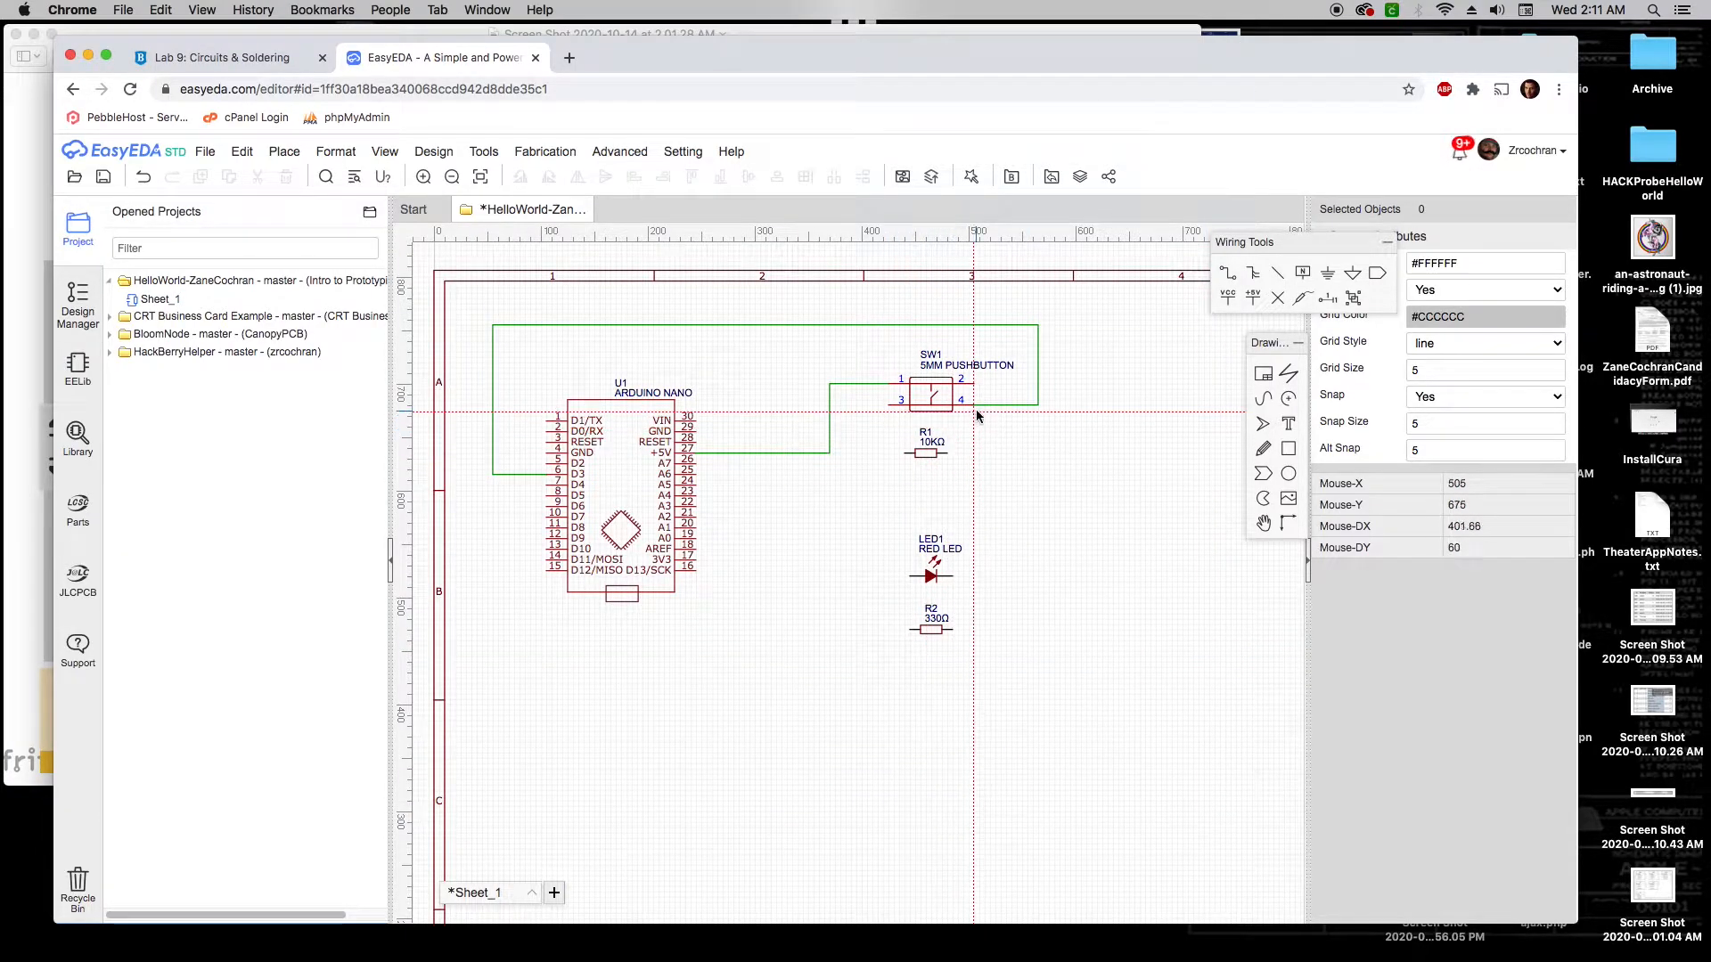
click(974, 407)
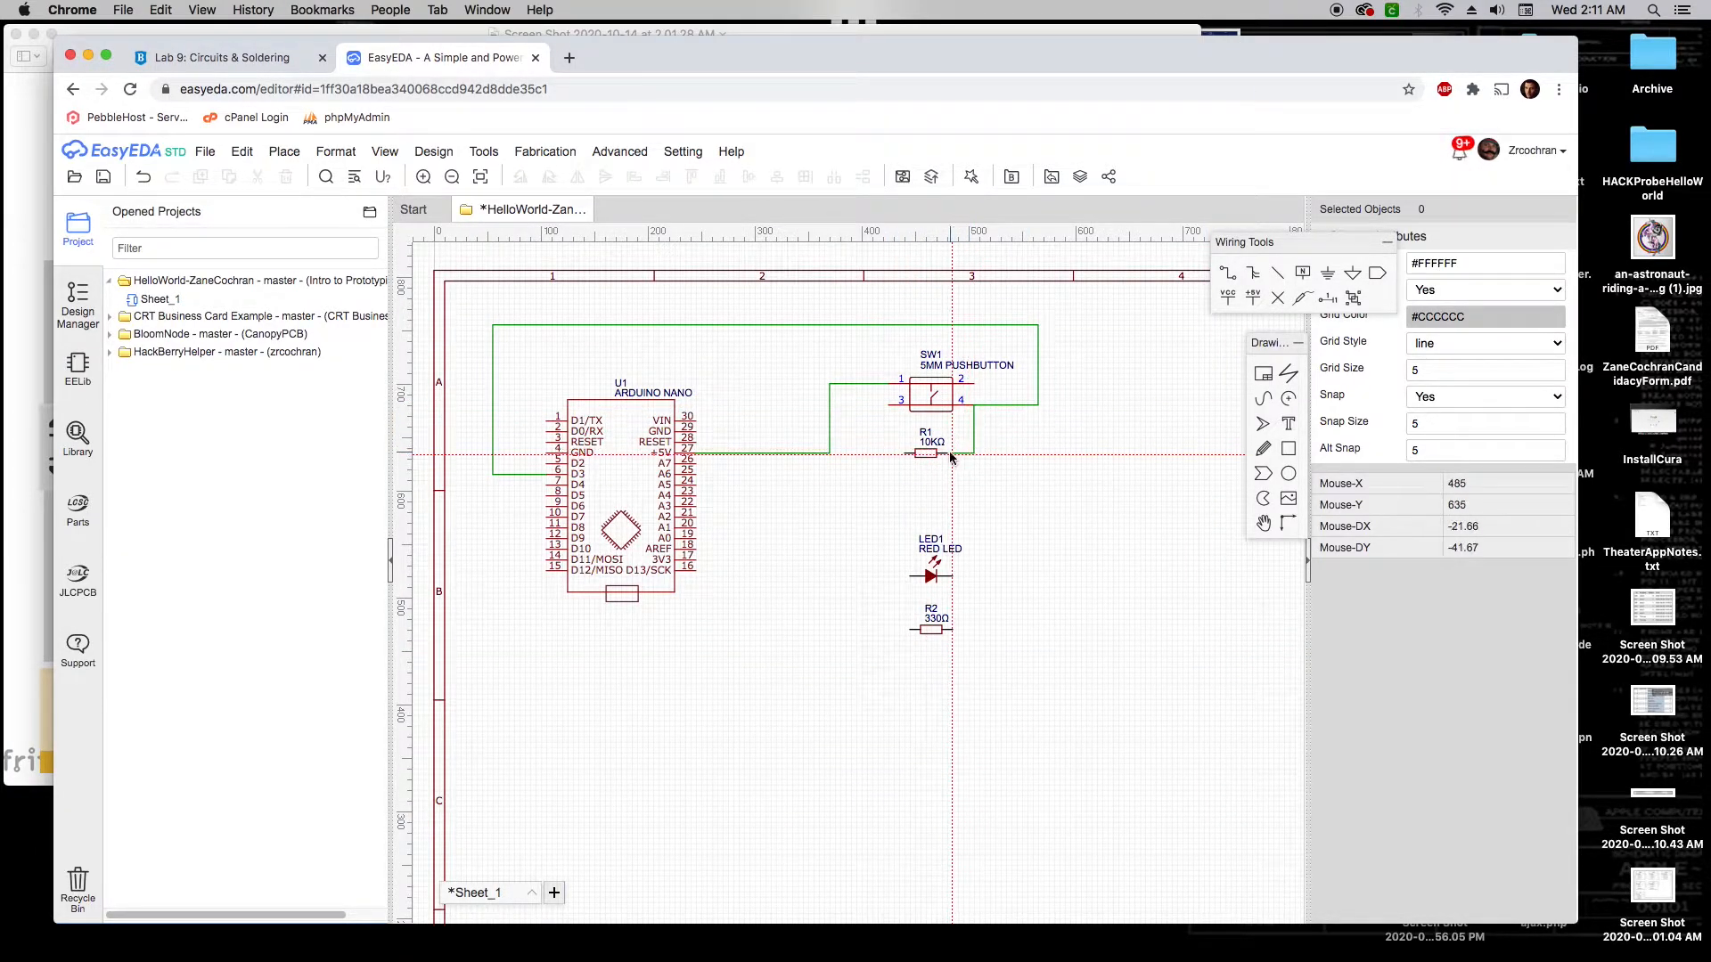
click(947, 455)
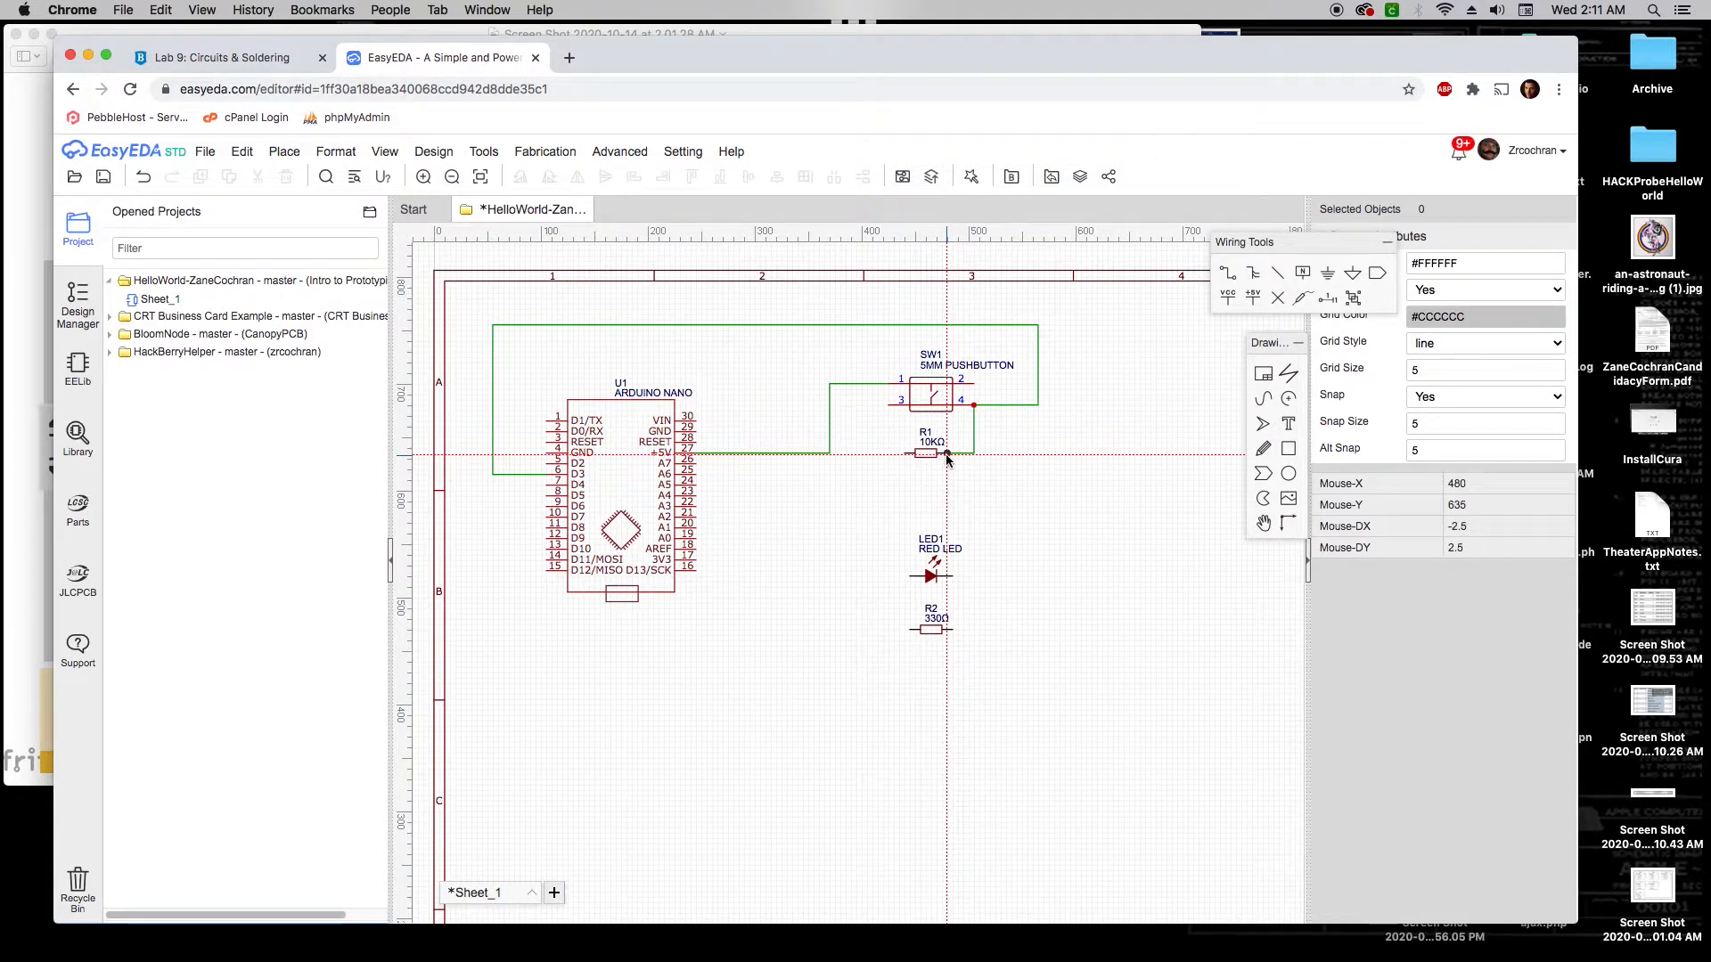
click(8, 463)
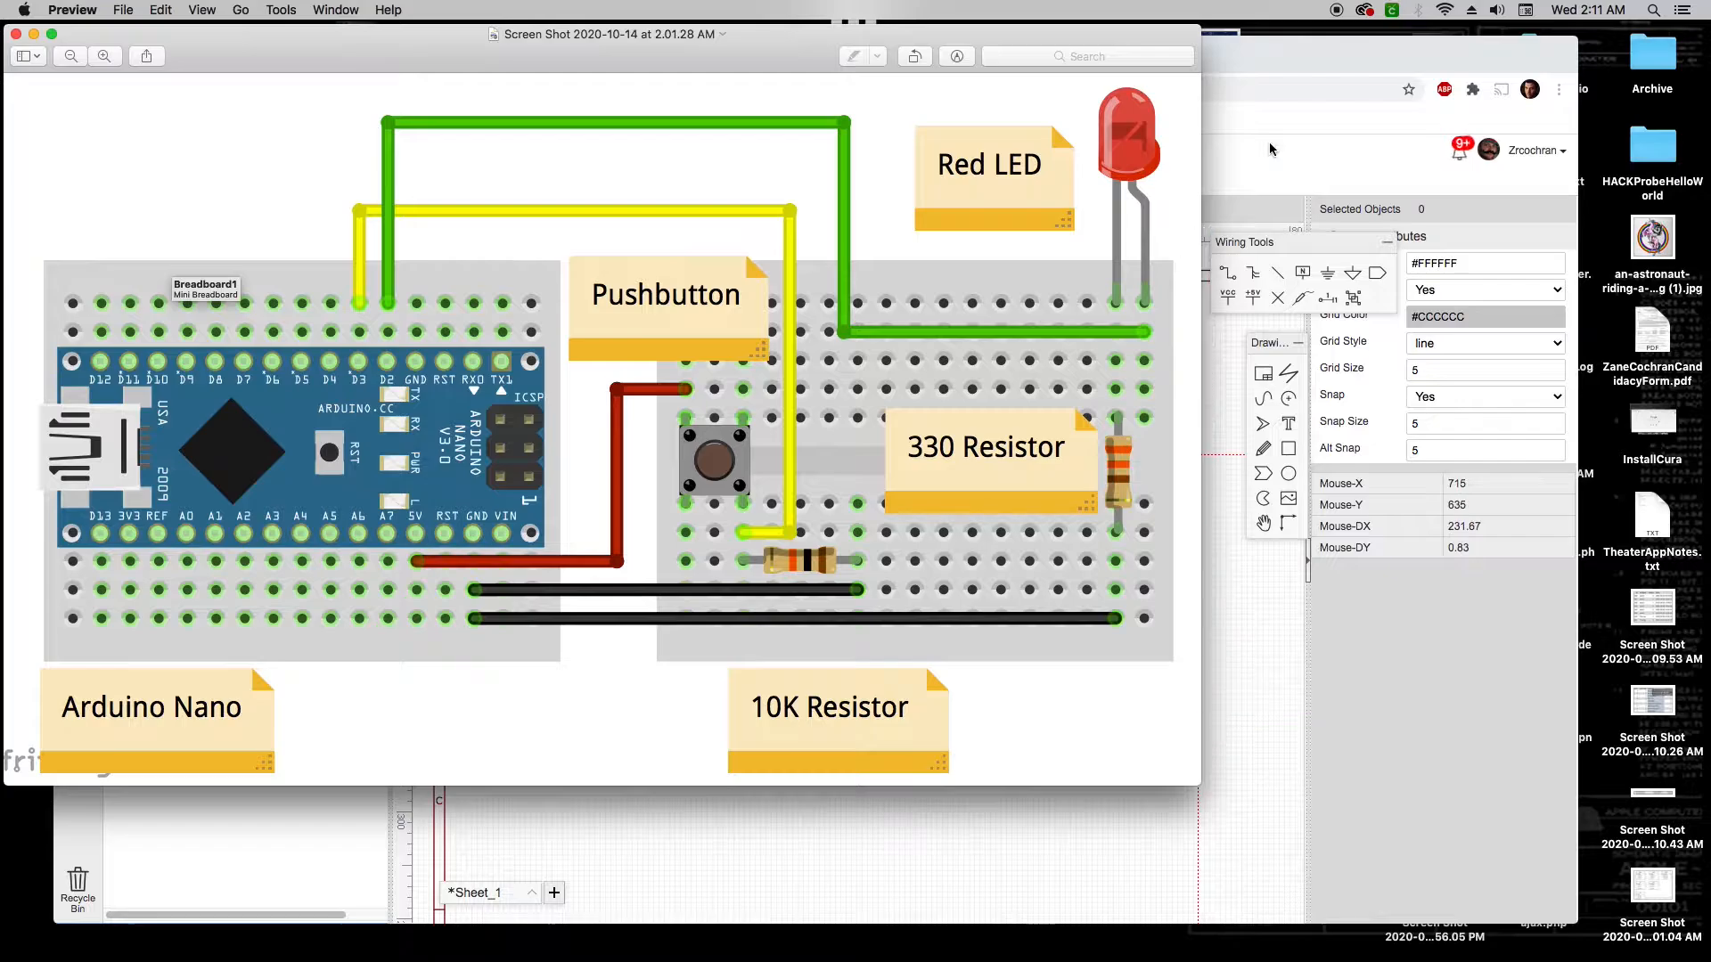
Wire R1's left end through a corner to the Arduino's GND pin 29
click(1262, 57)
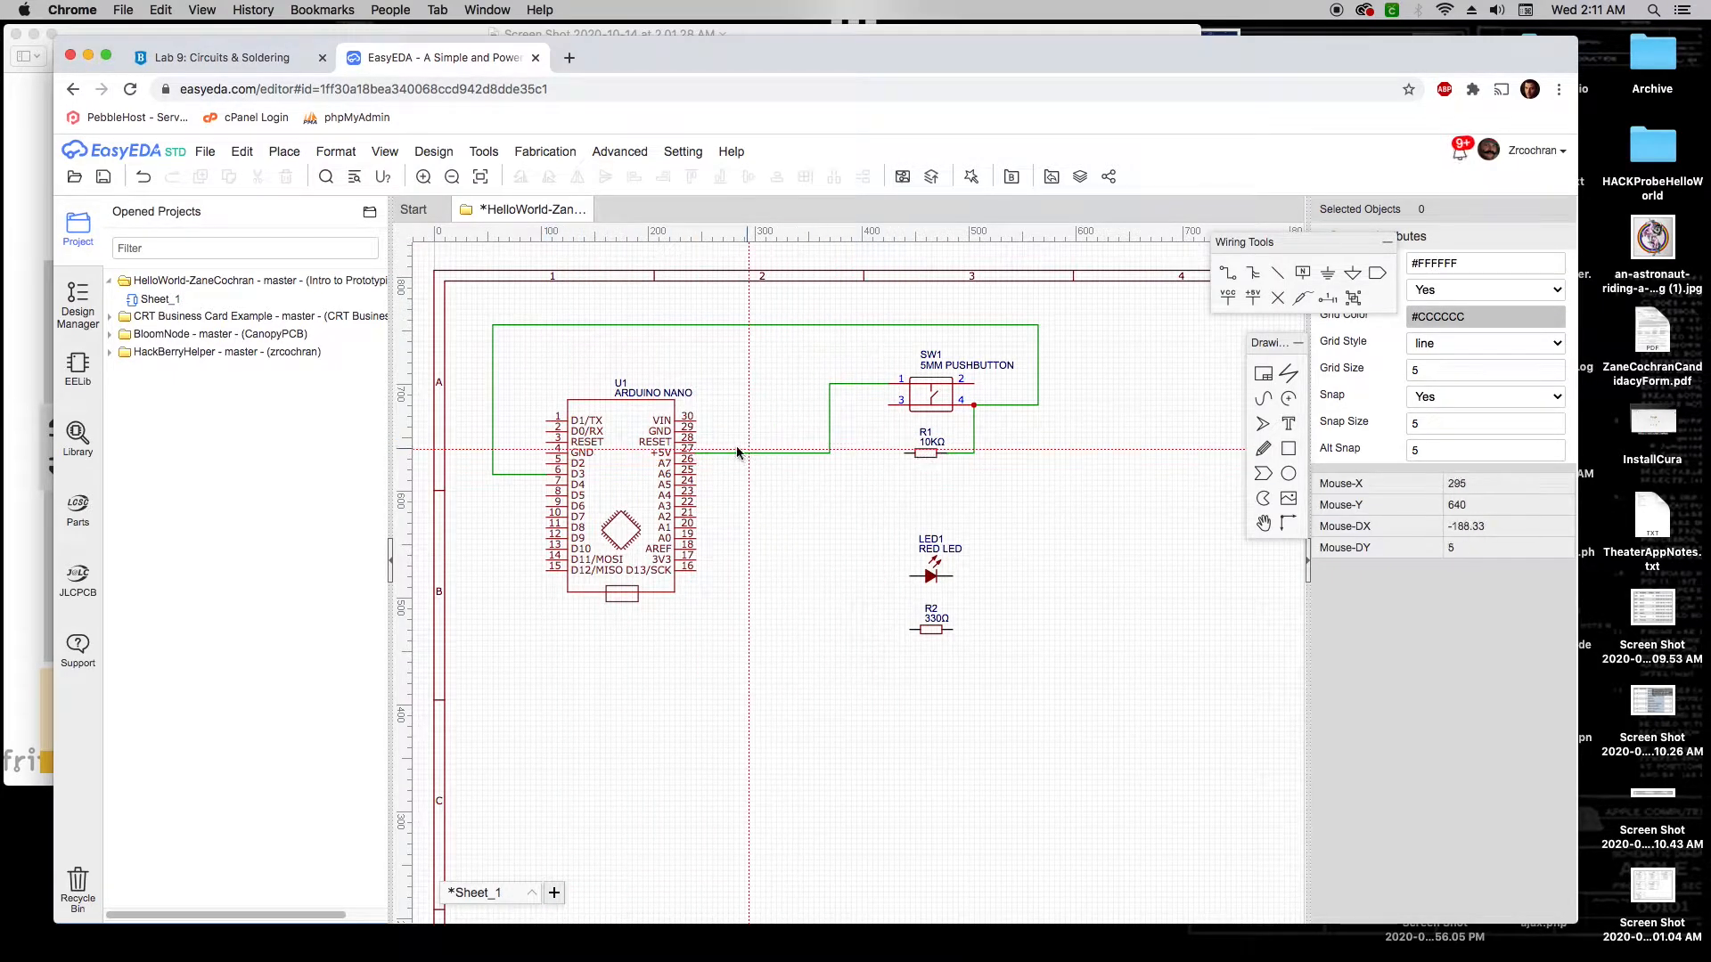
click(905, 454)
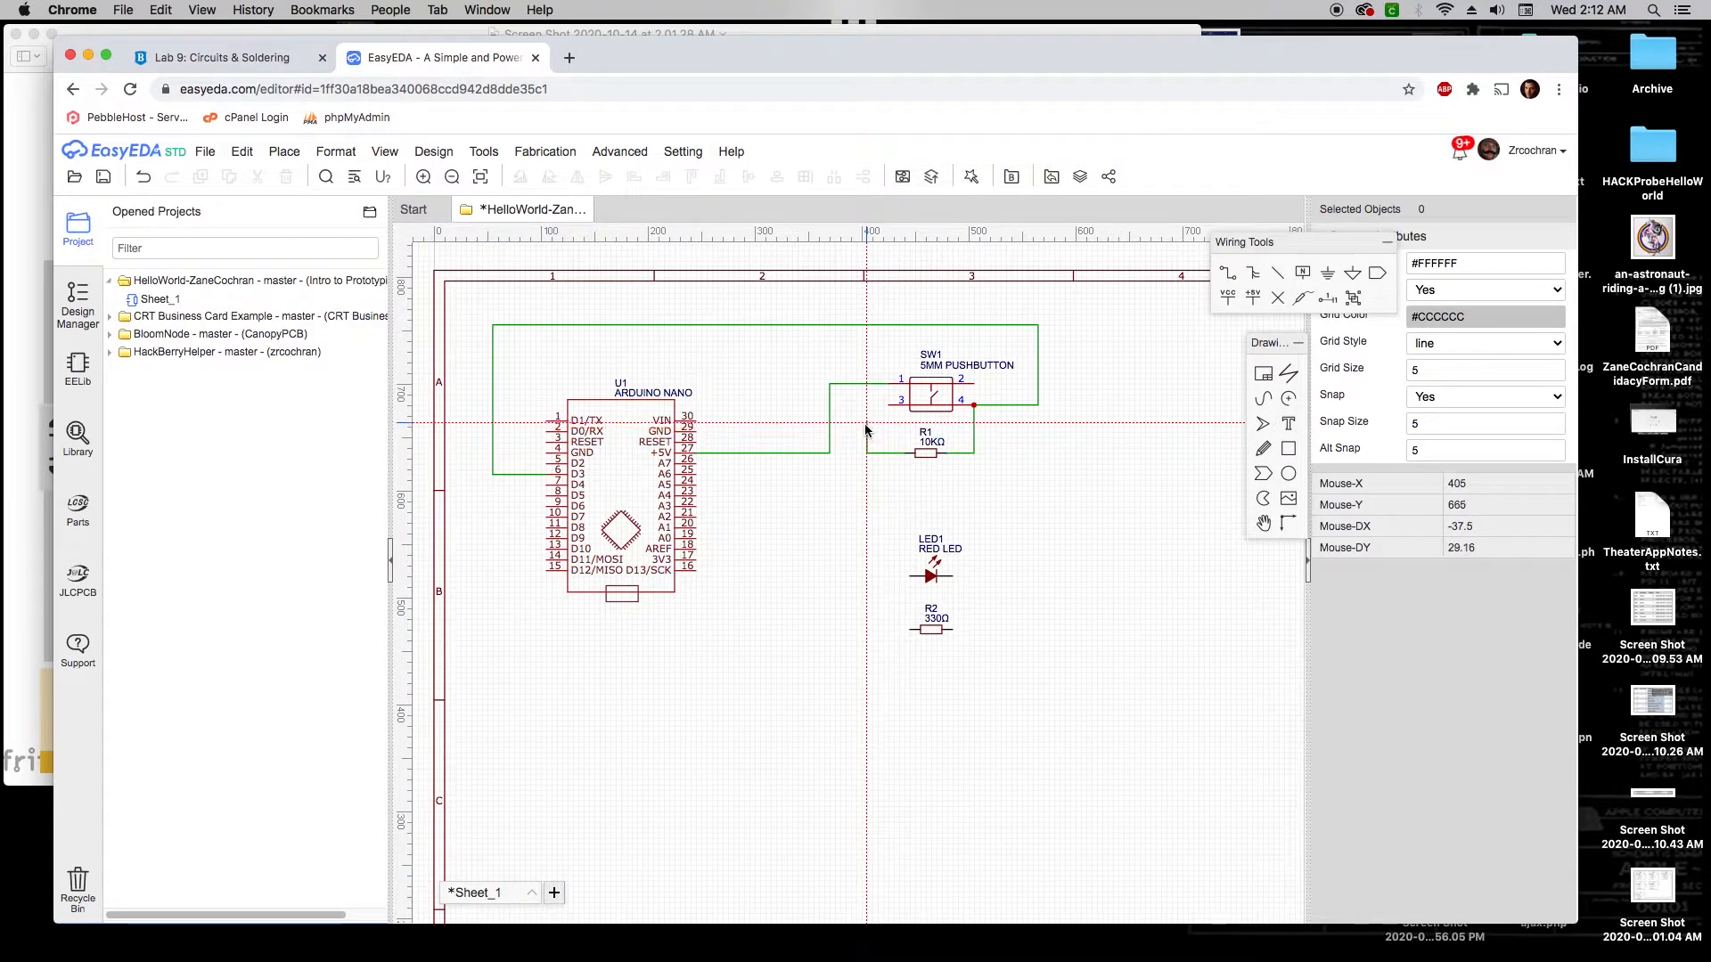
click(862, 435)
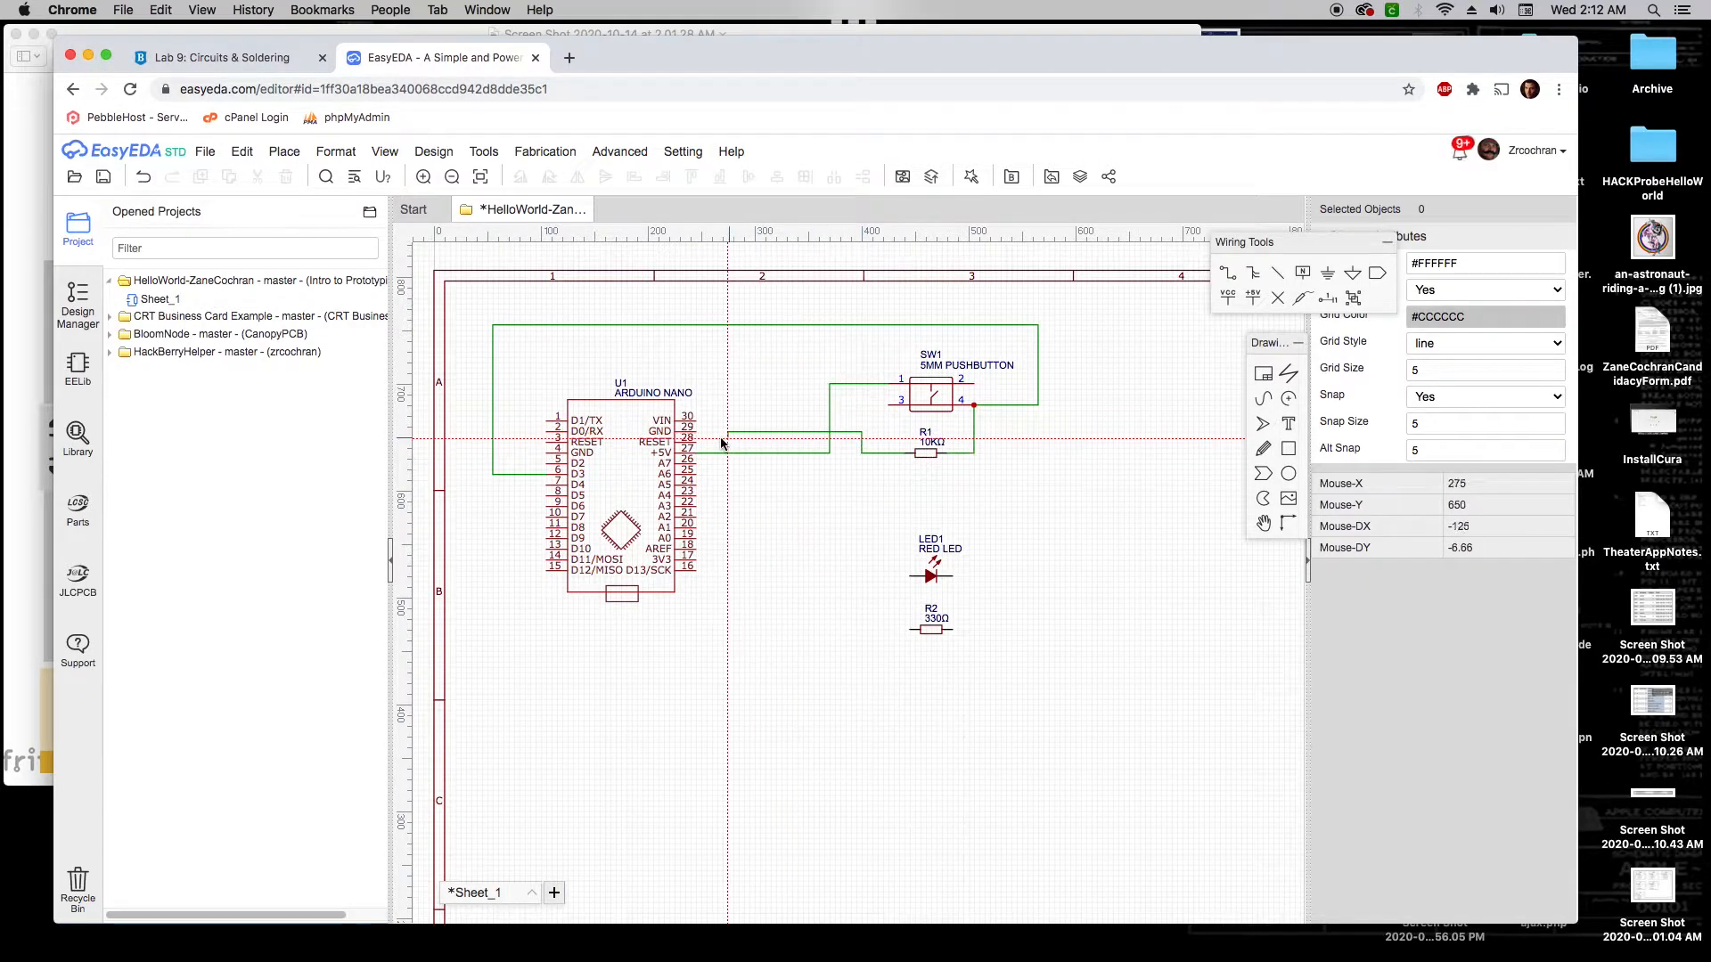
click(696, 436)
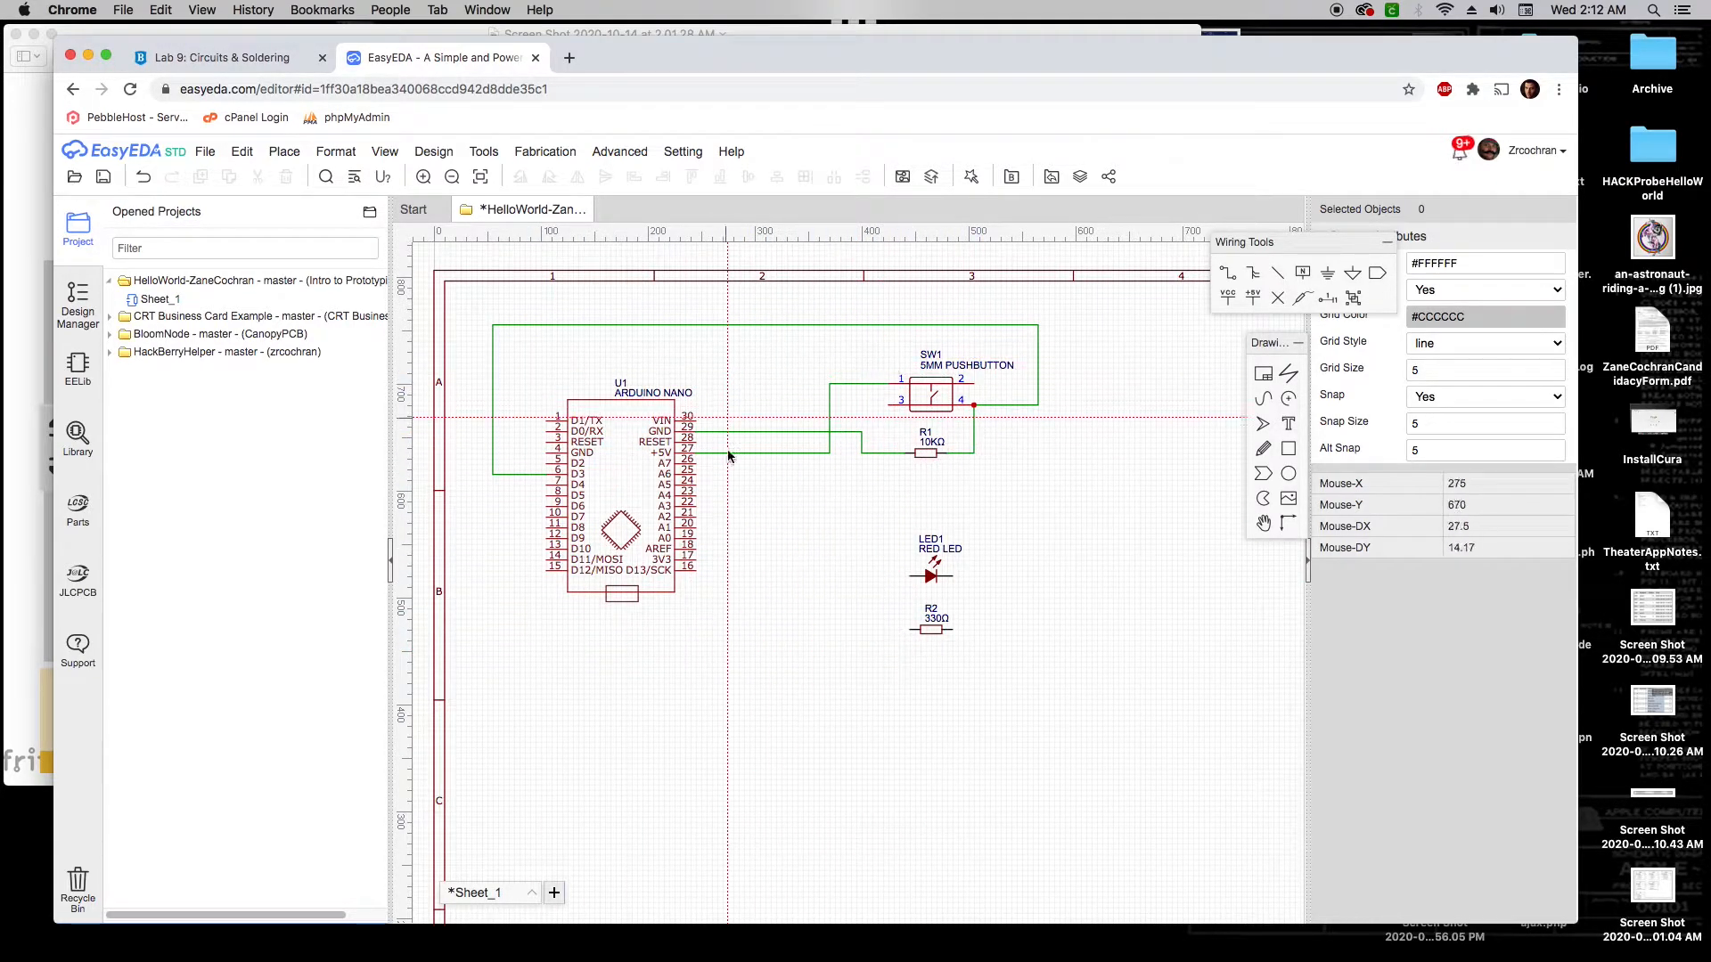
click(15, 460)
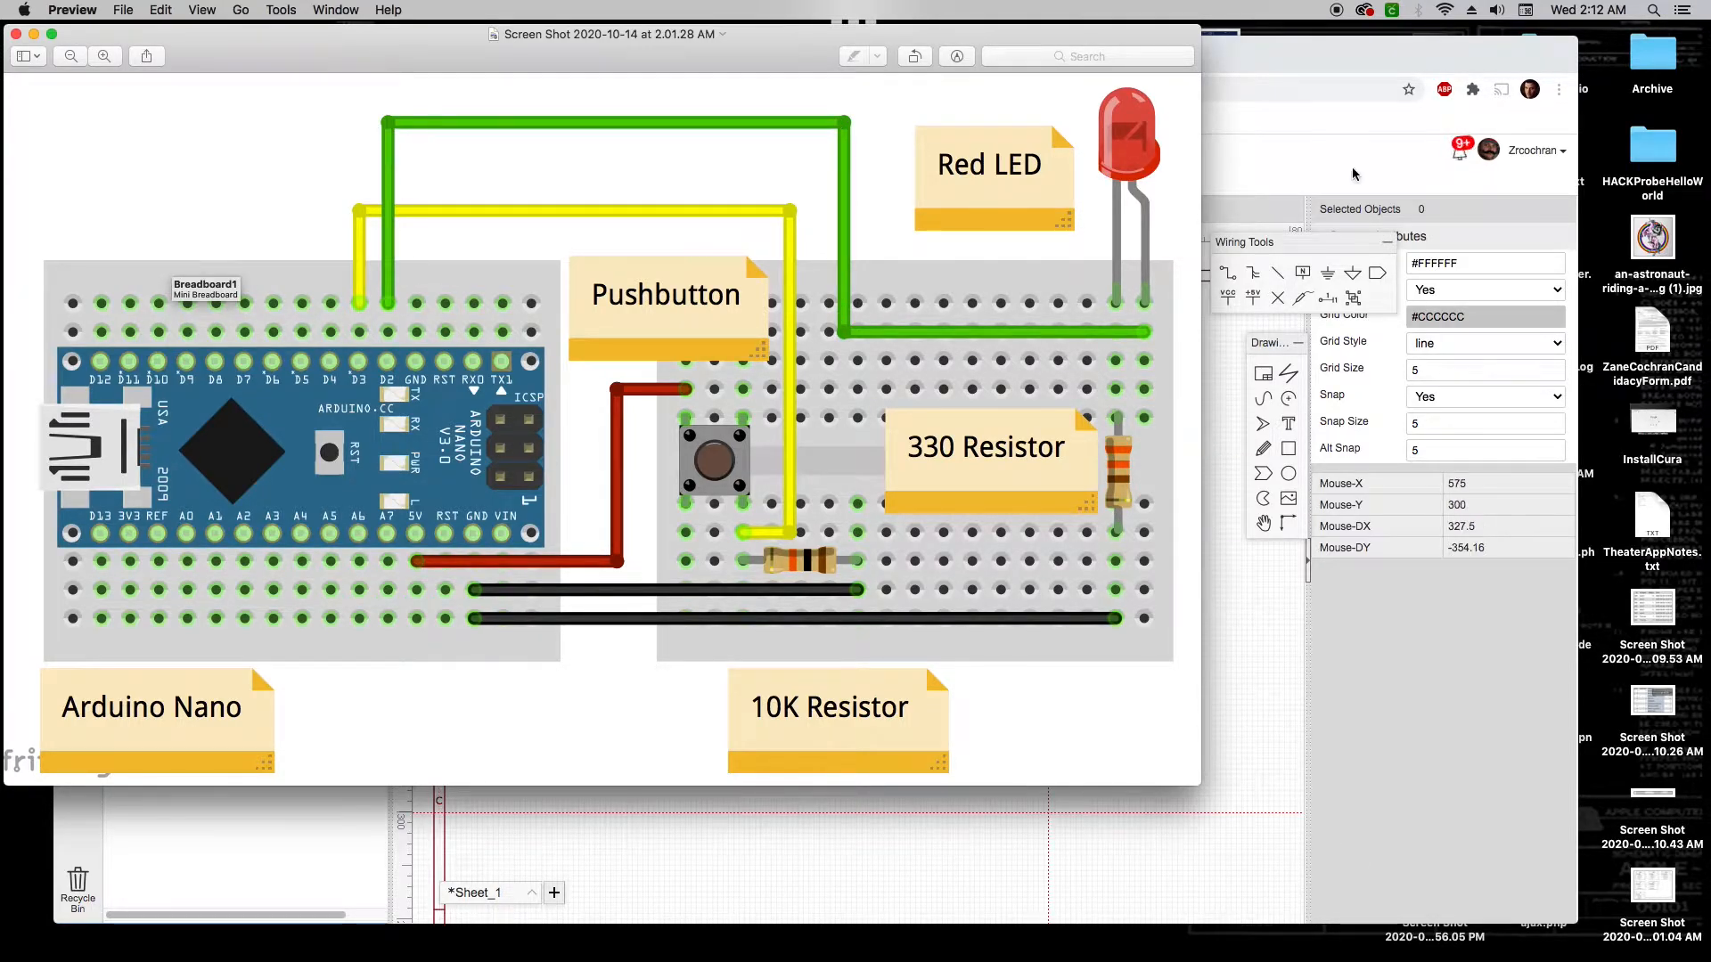
Bring the HelloWorld schematic forward, zoom in on LED1 and R2, then zoom back out
key(super+Tab)
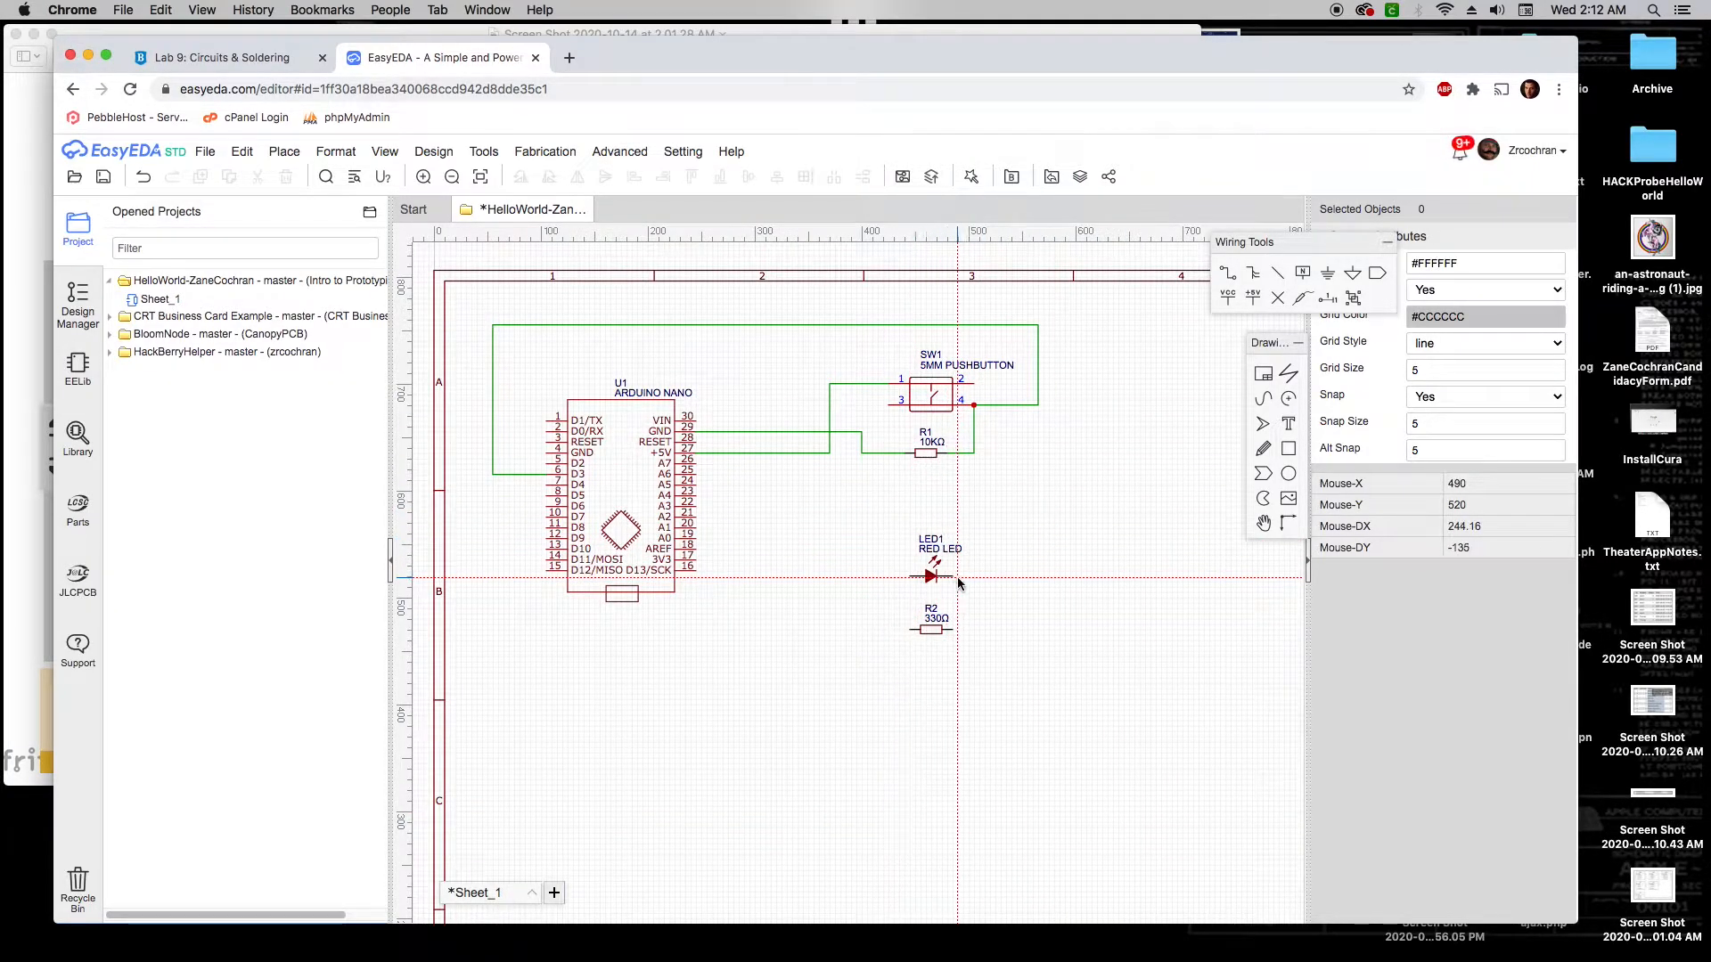
scroll(912, 579, up, 5)
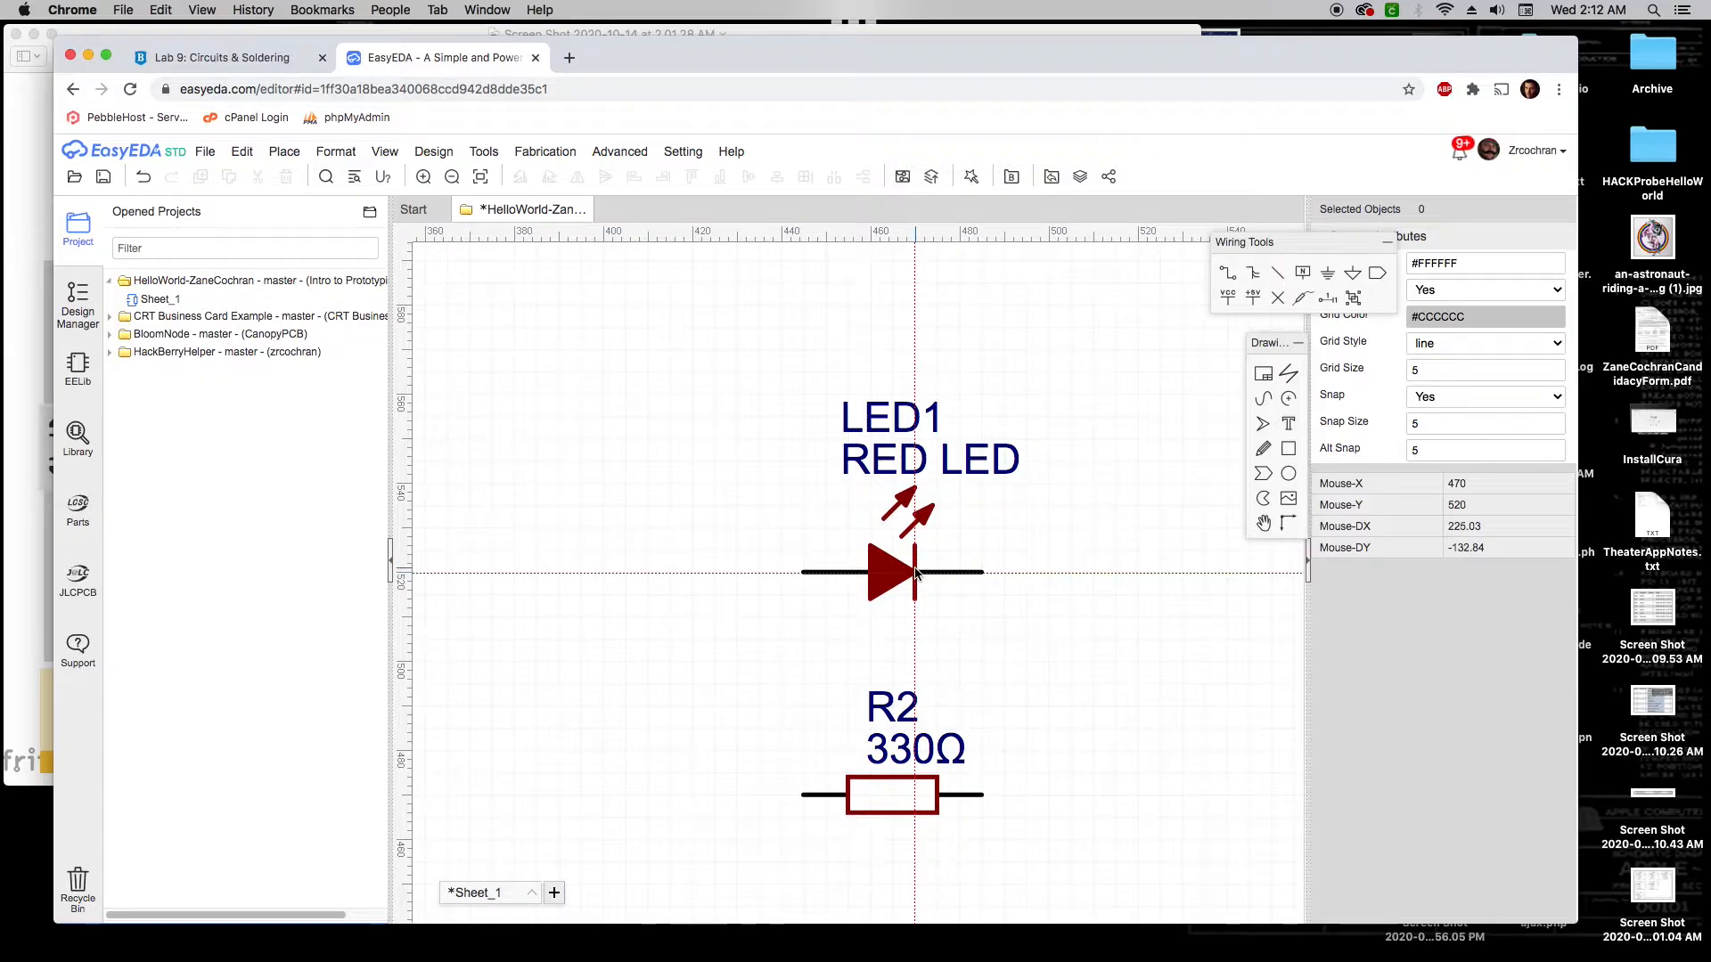
scroll(916, 573, down, 4)
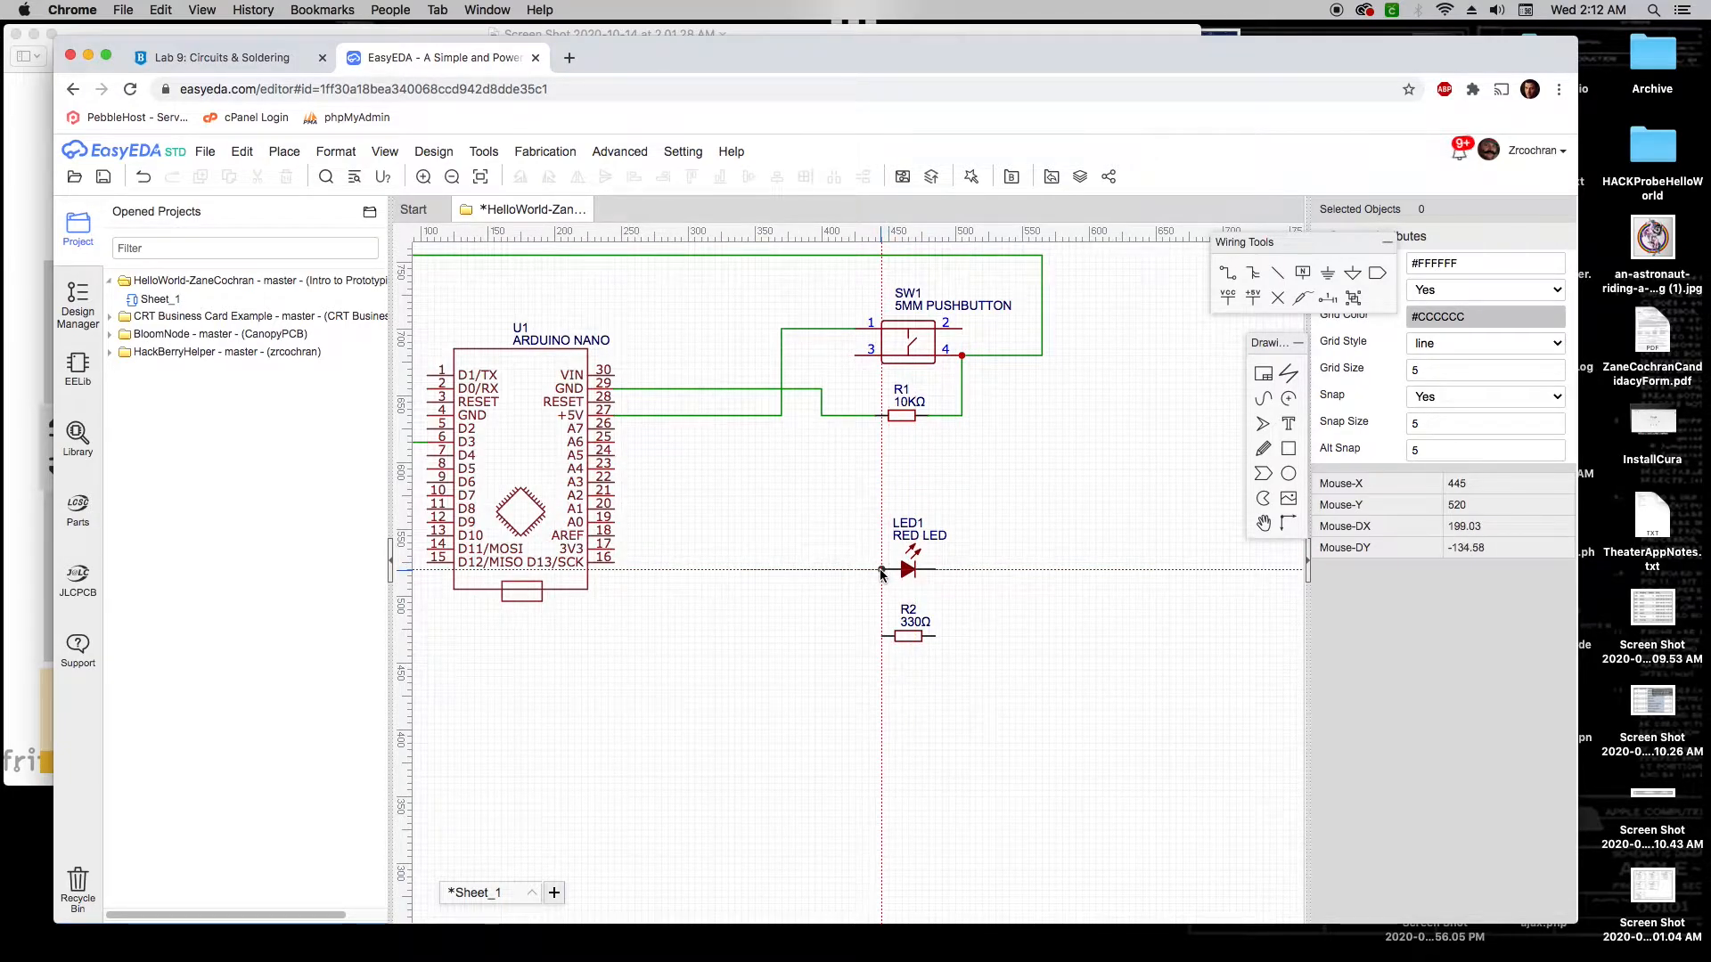
Route a wire from LED1's left pin around two corners to the Arduino Nano's D2 pin
scroll(881, 572, down, 1)
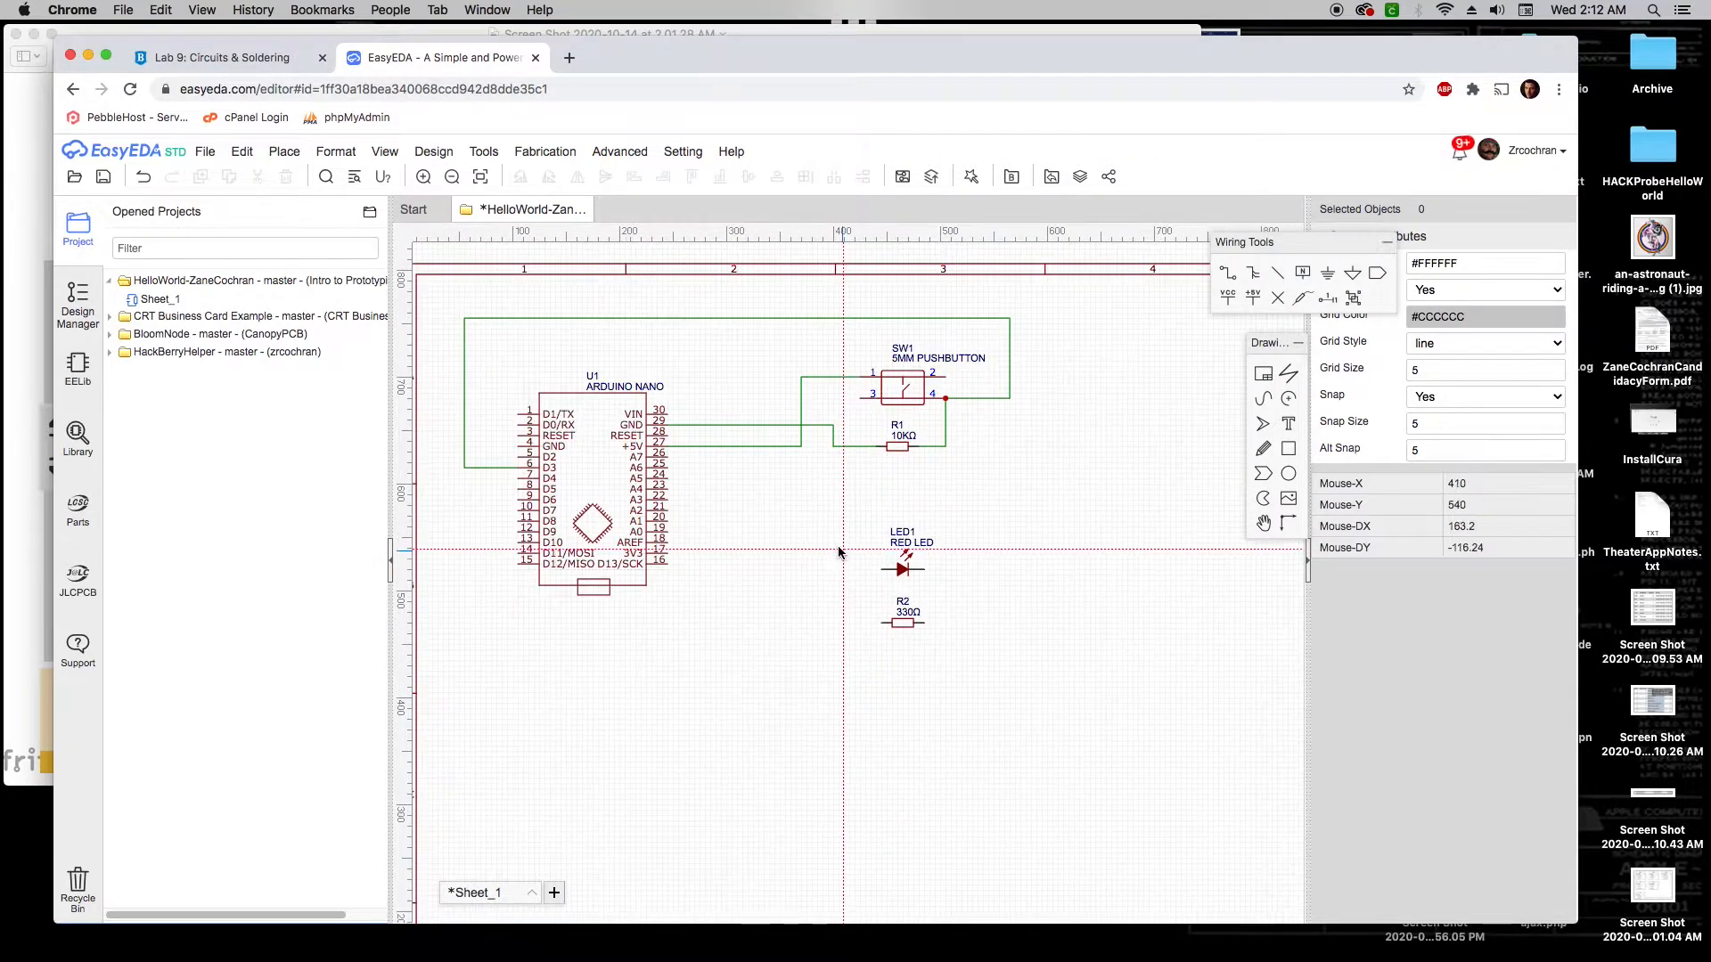
right_drag(833, 541, 926, 569)
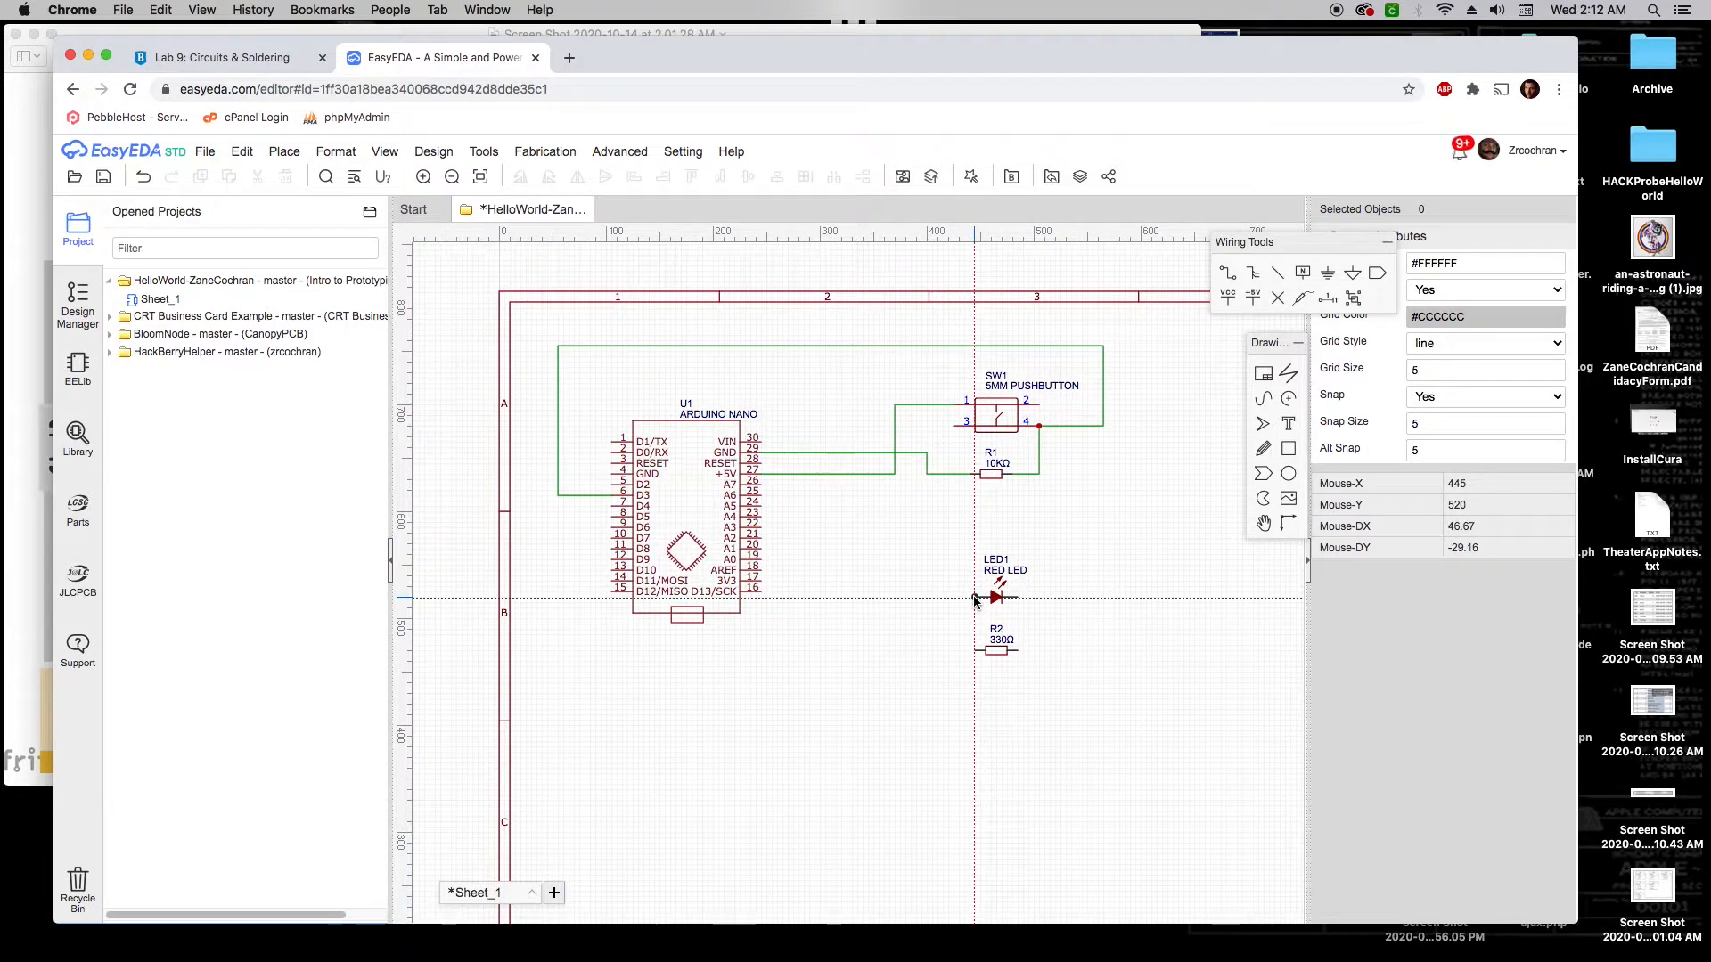
click(975, 599)
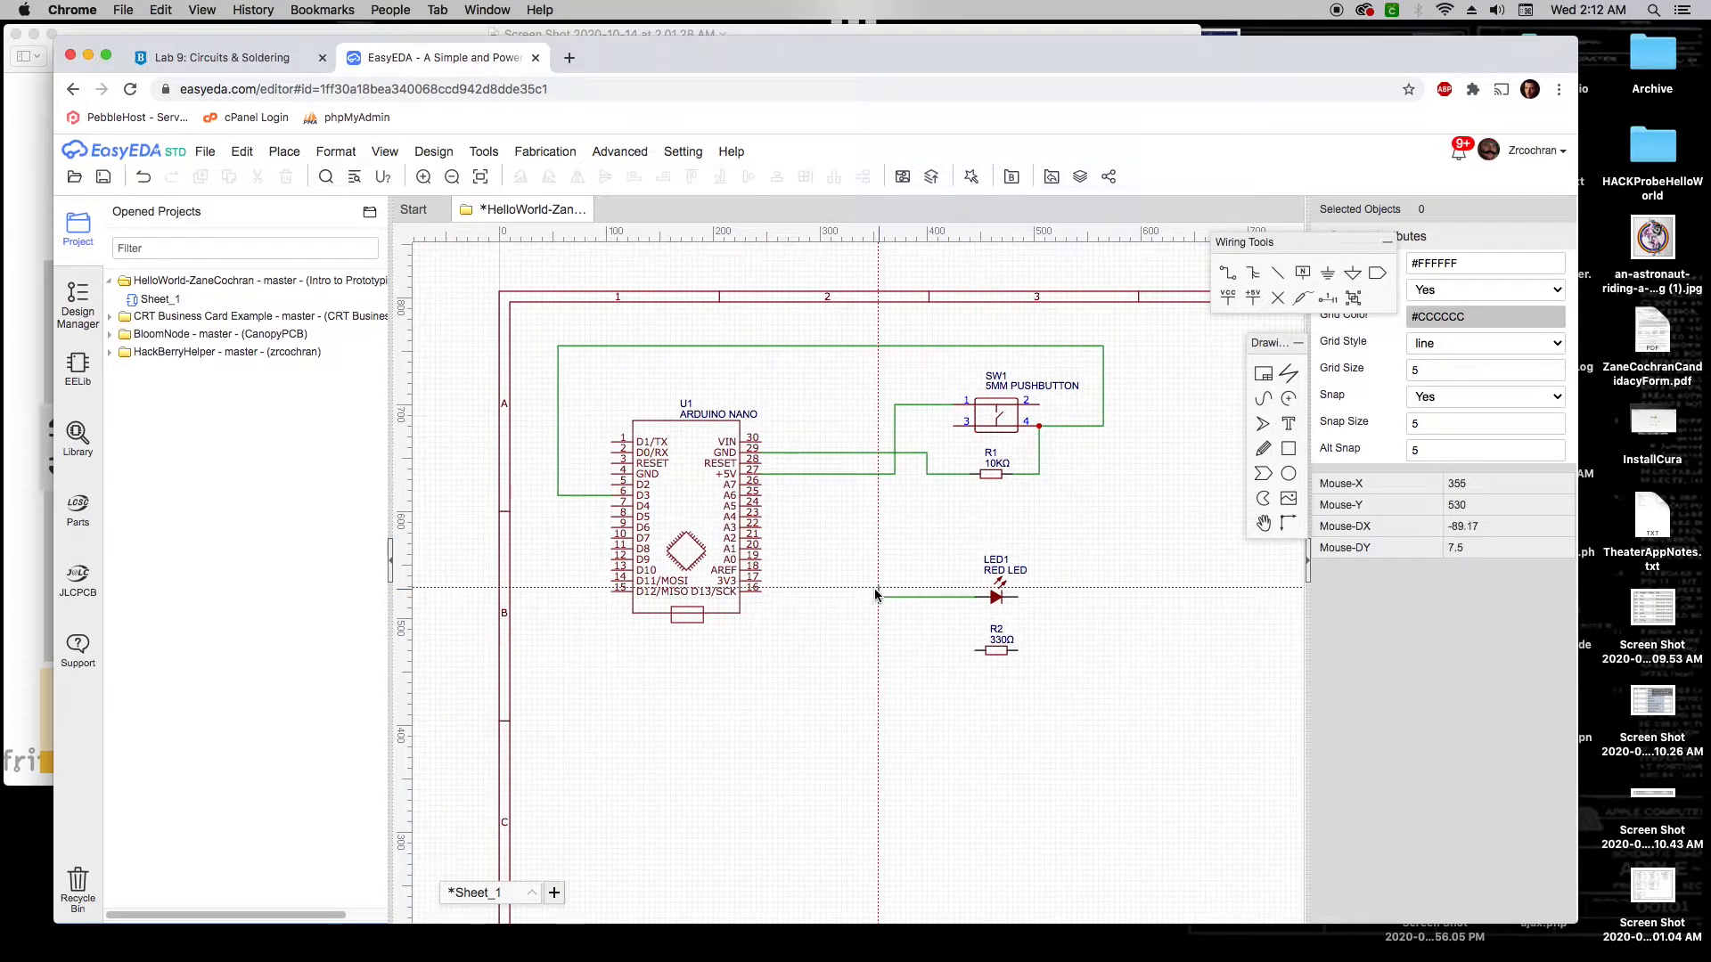
click(804, 661)
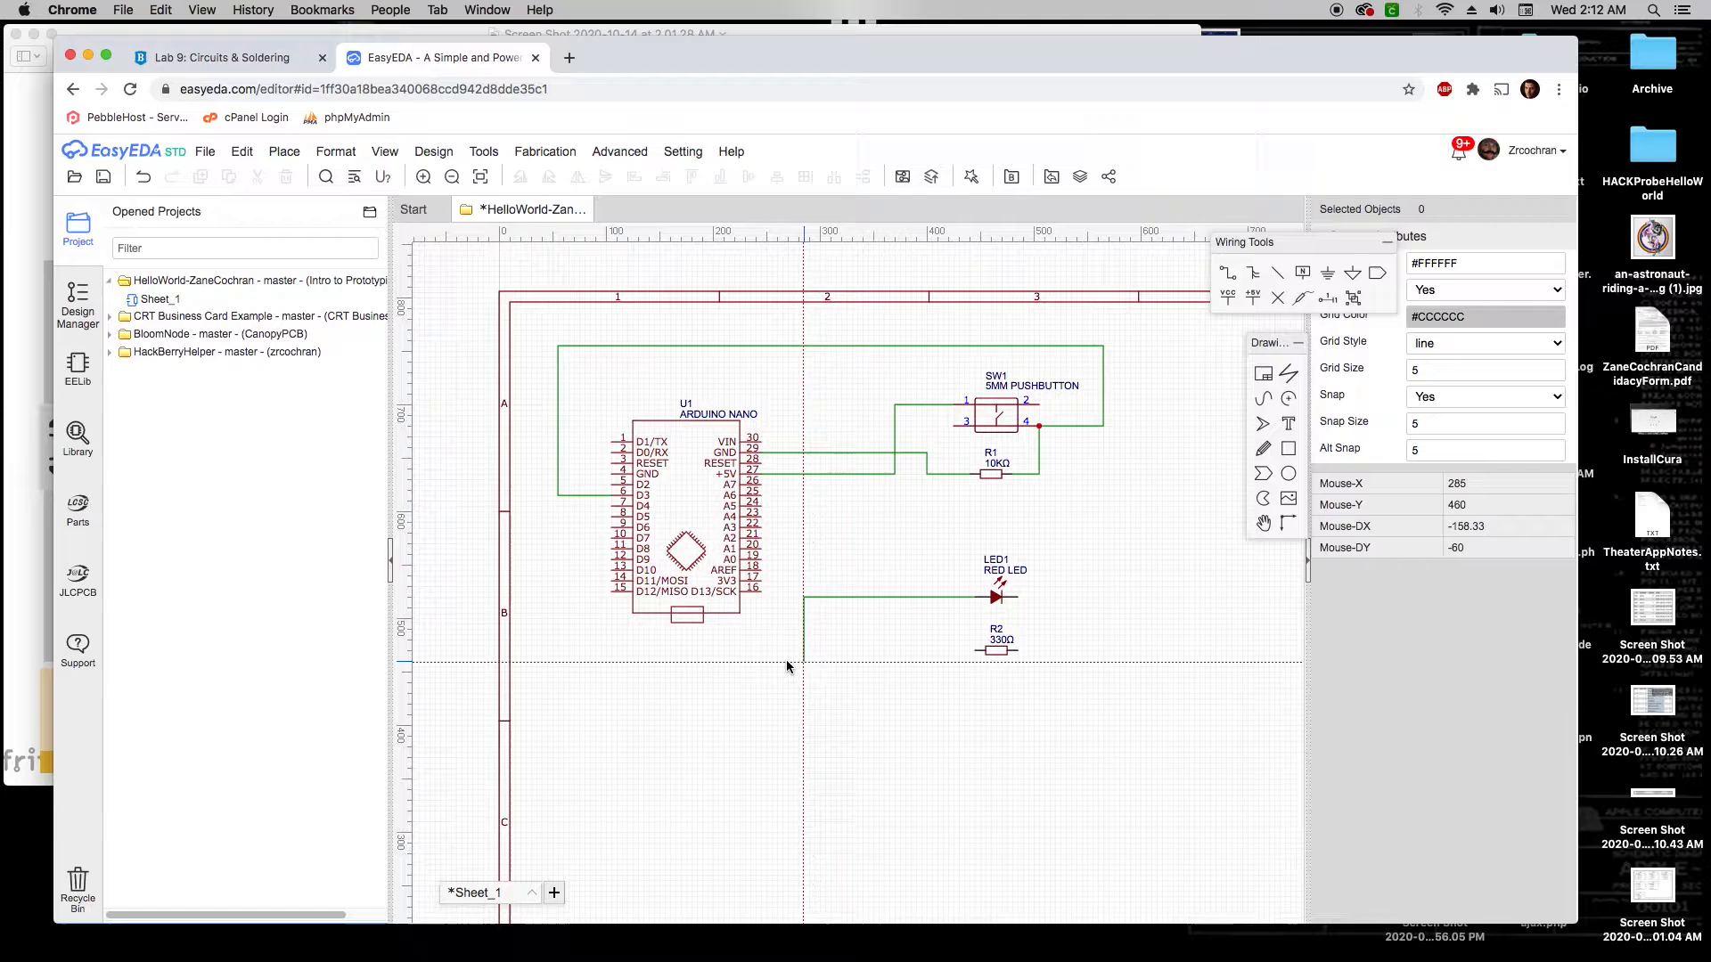
click(580, 661)
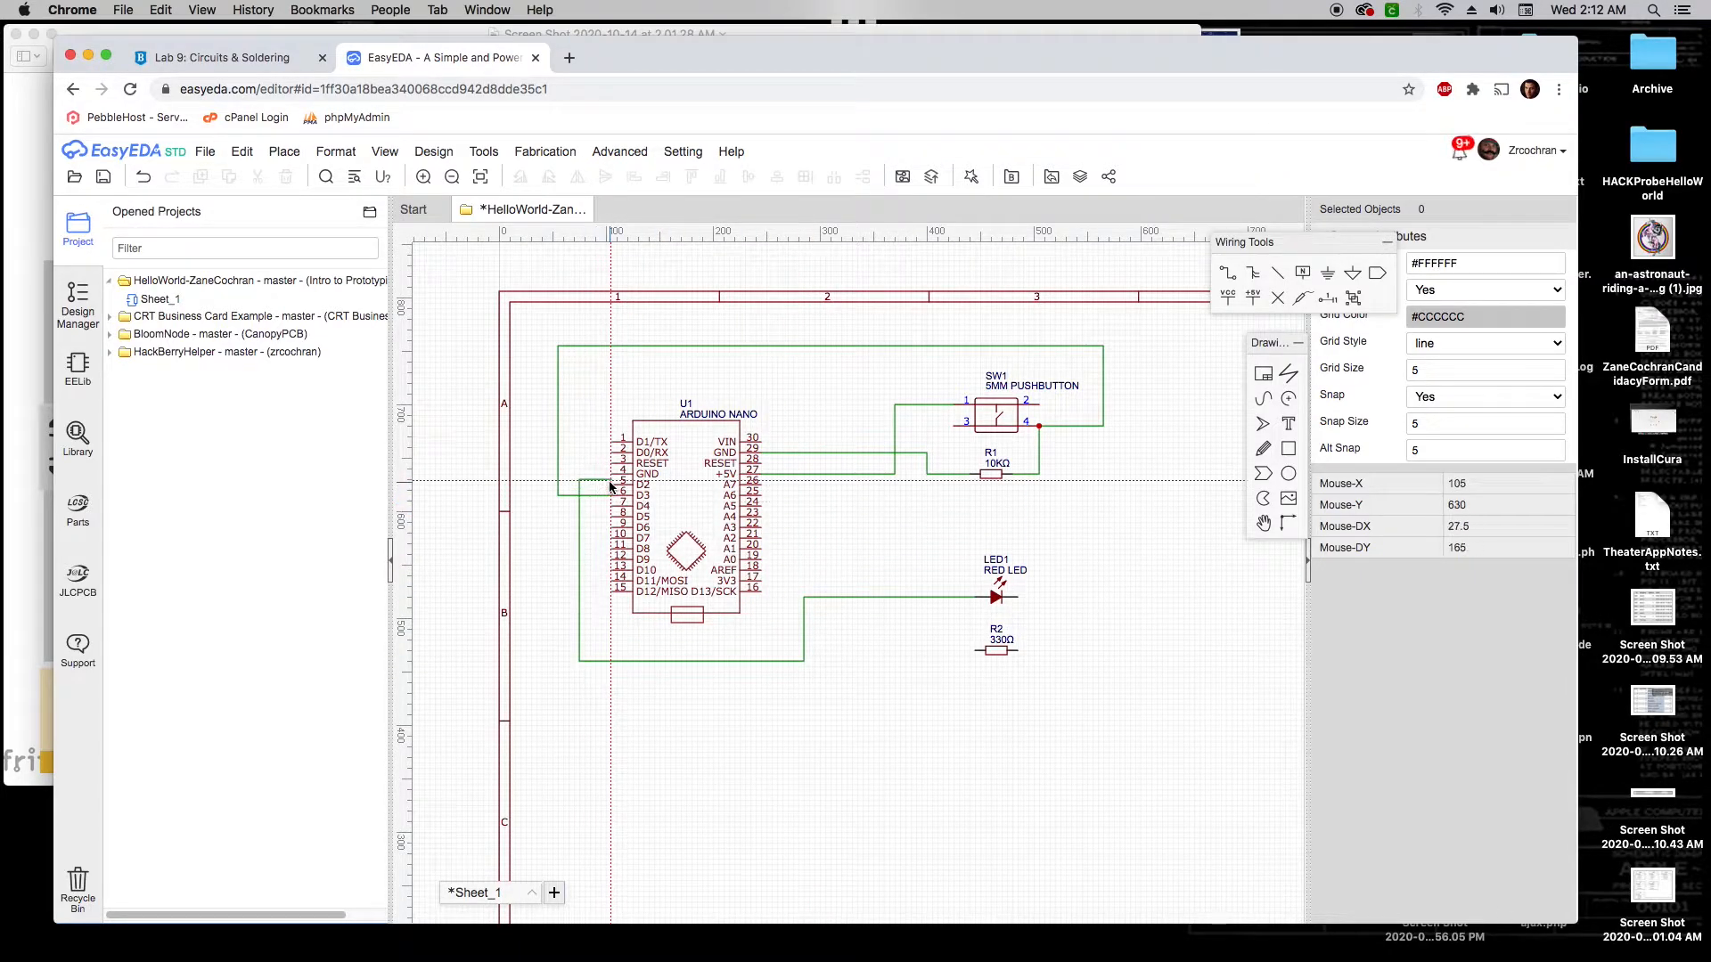
click(612, 485)
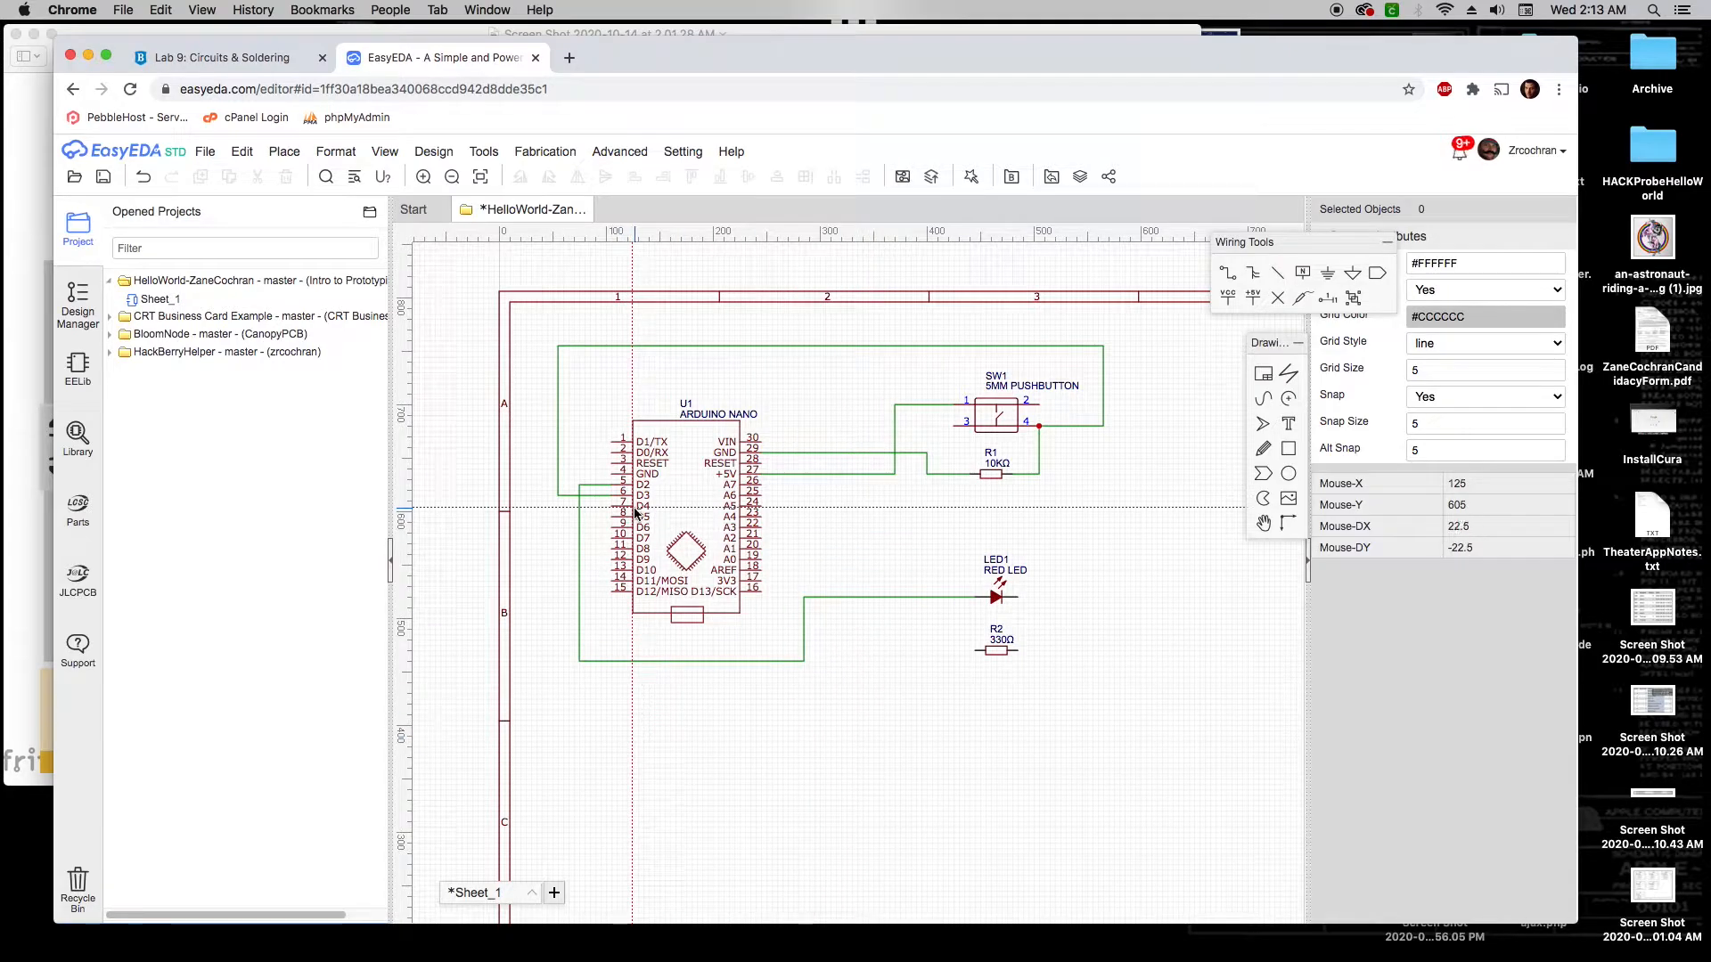
click(5, 490)
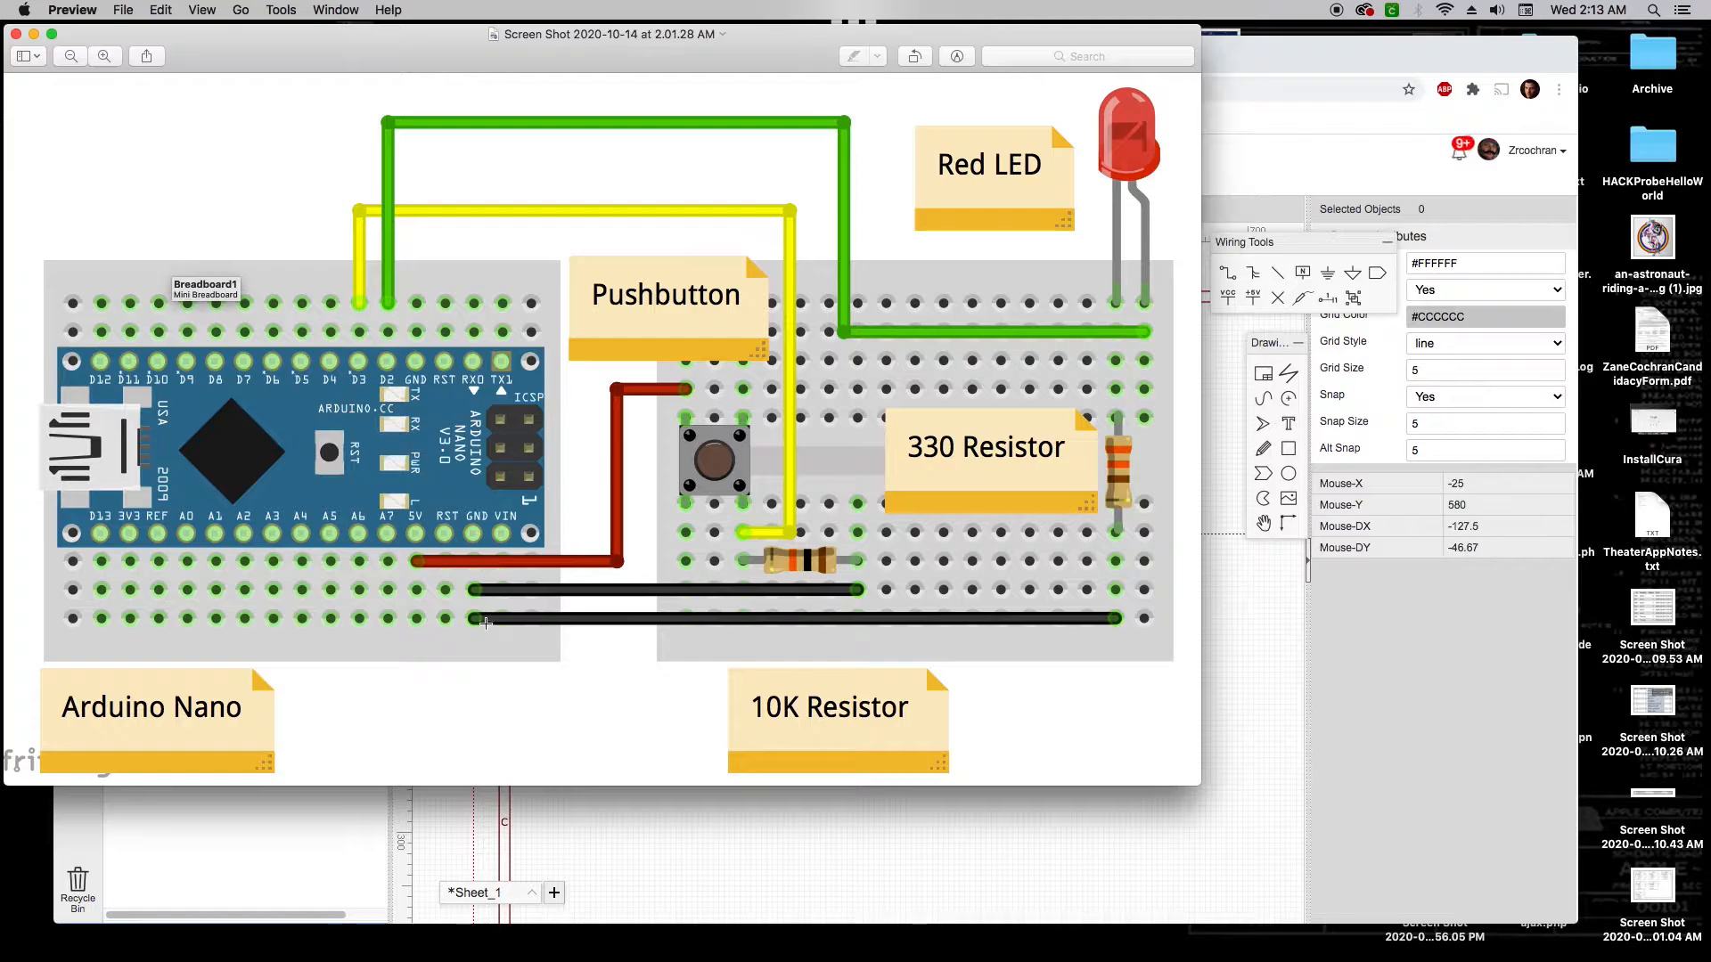
Wire LED1's right pin to R2's right pin, and R2's left pin to the Arduino's GND
click(310, 827)
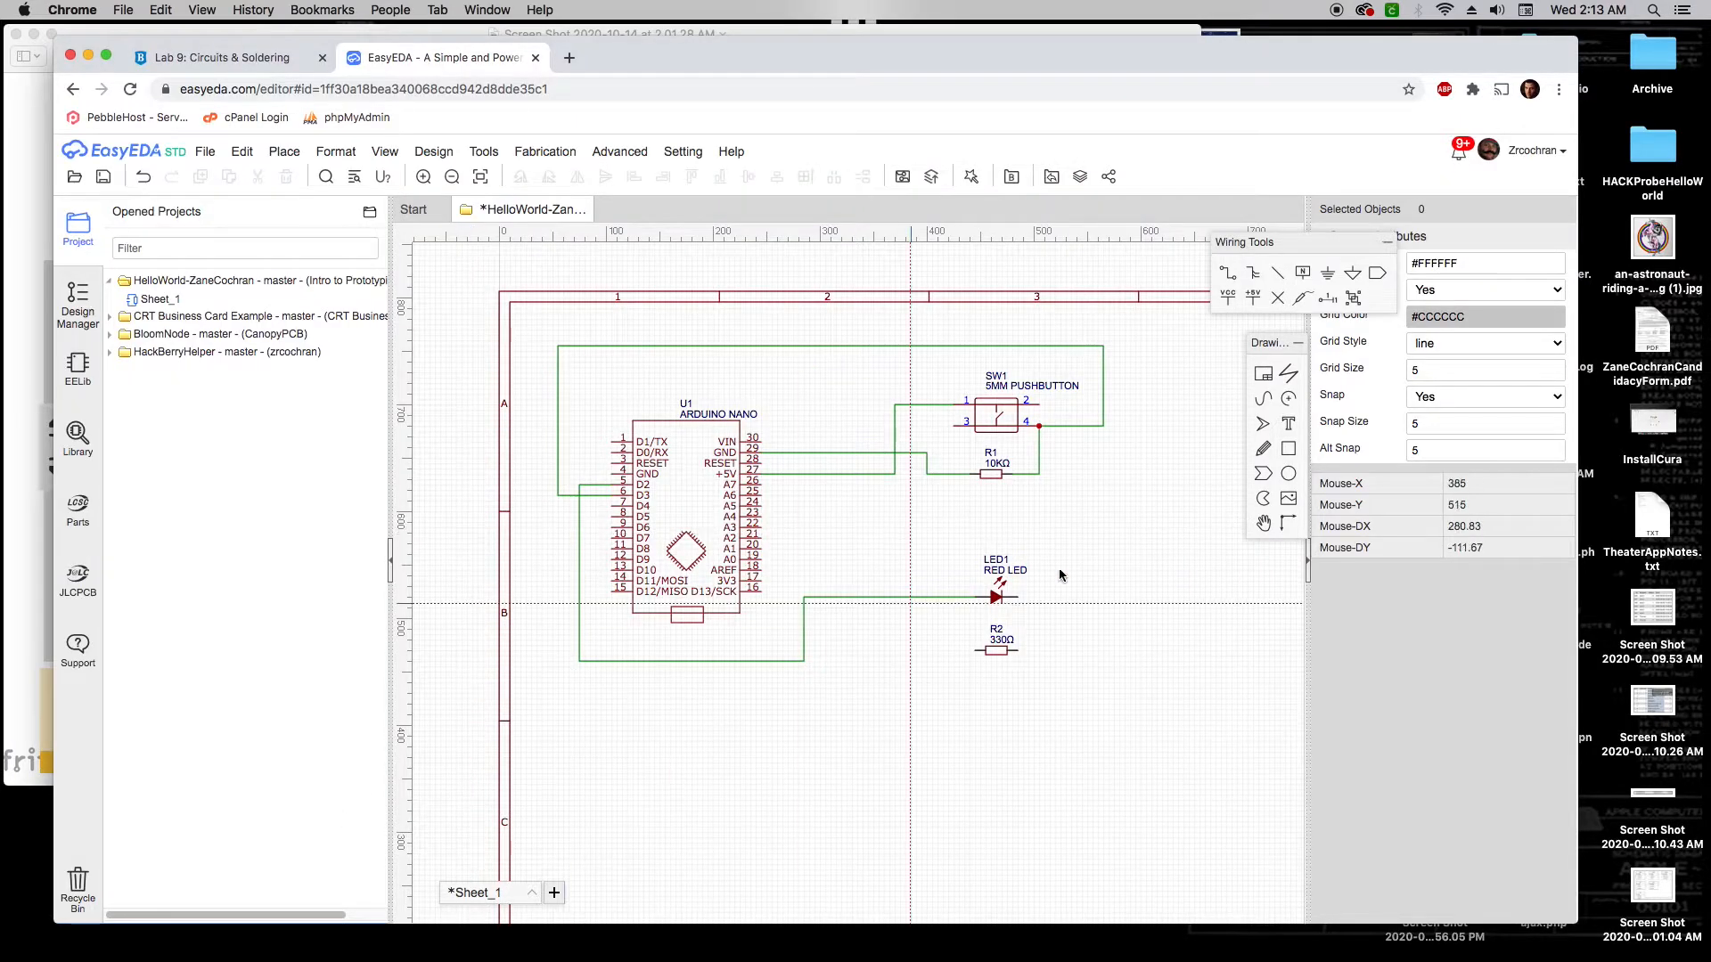
click(1021, 597)
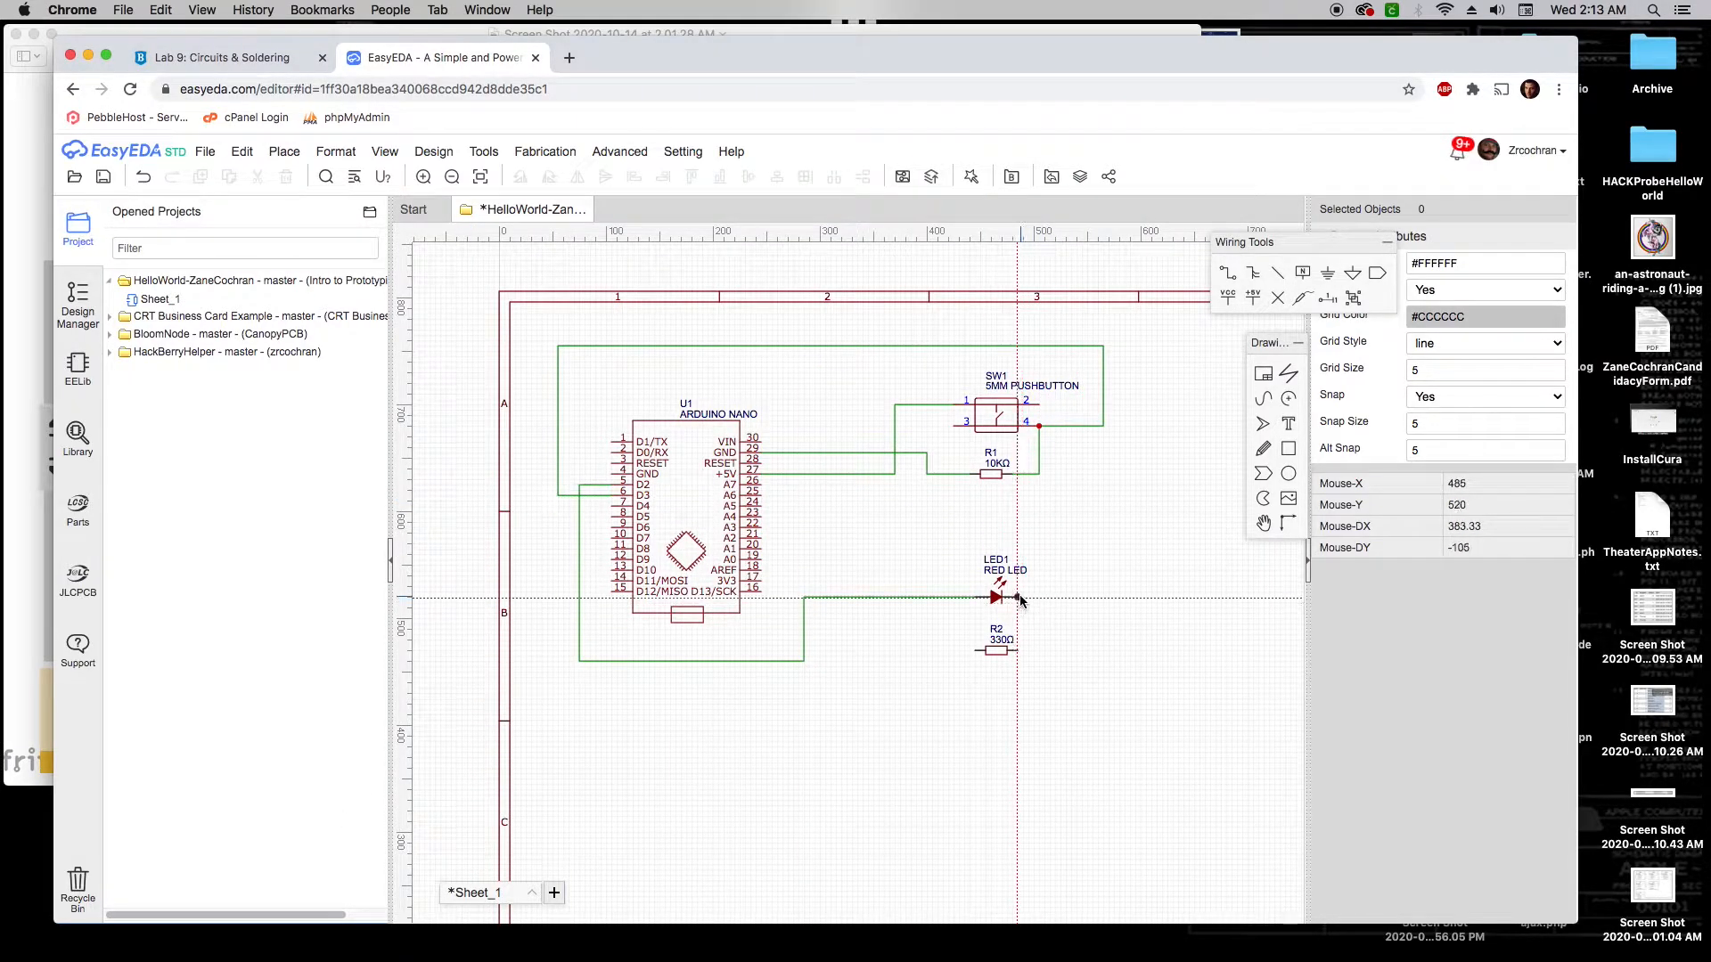
click(1018, 650)
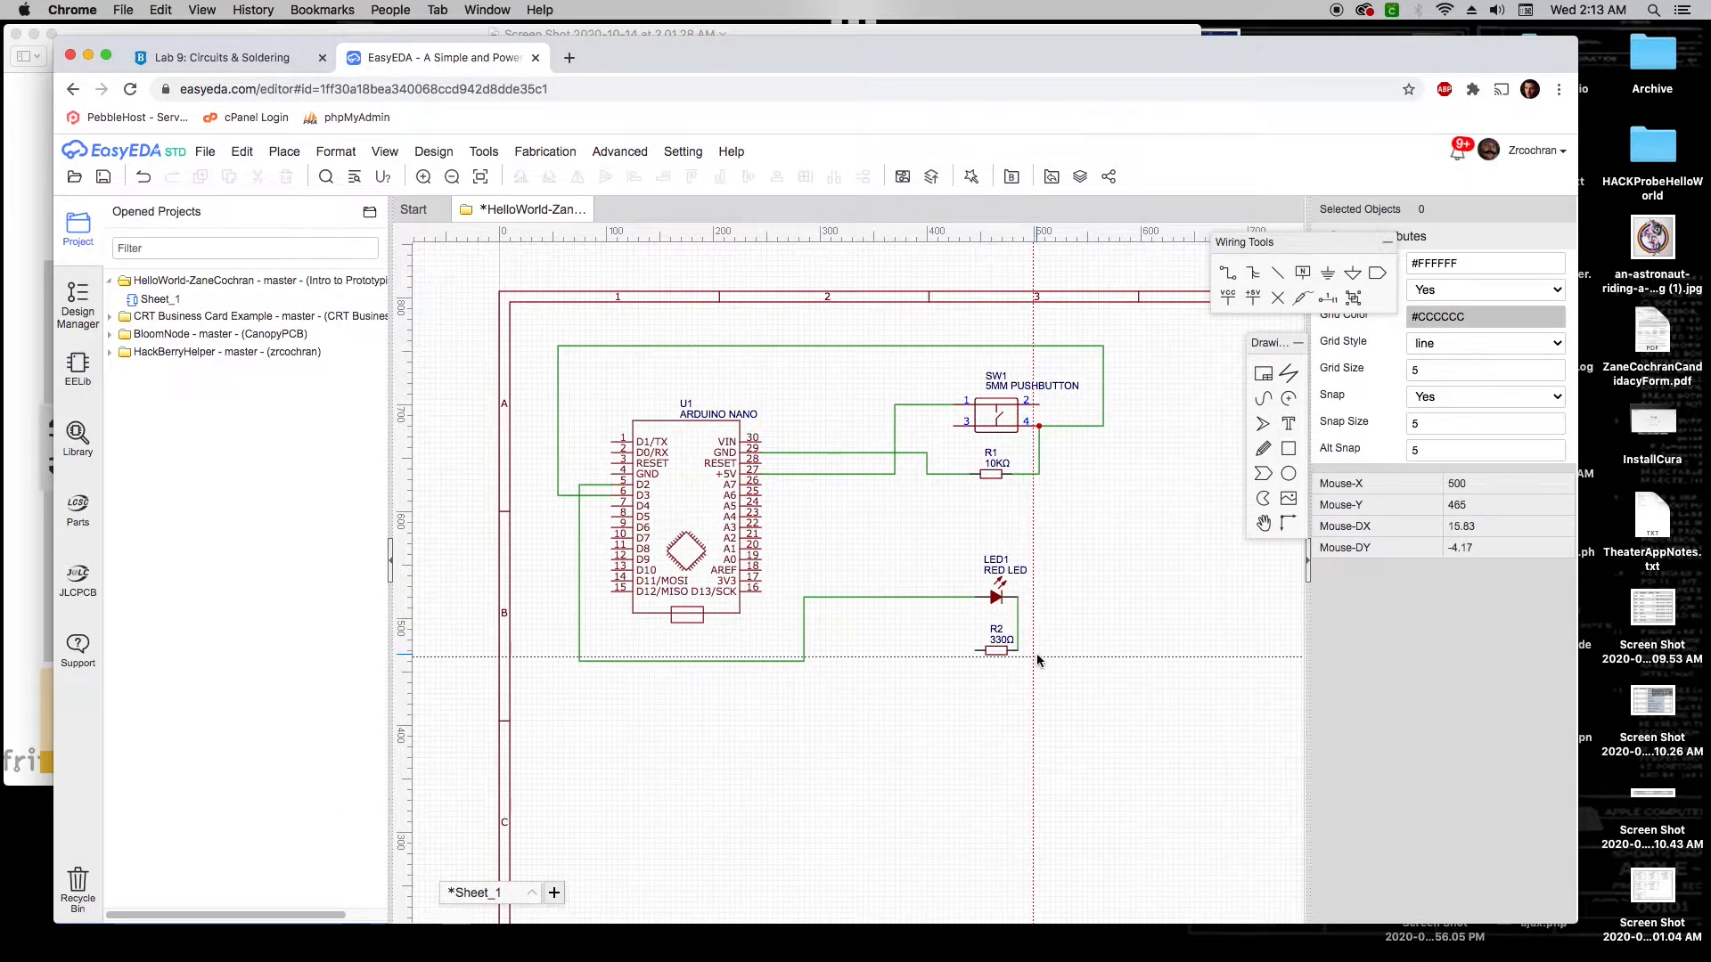
click(974, 652)
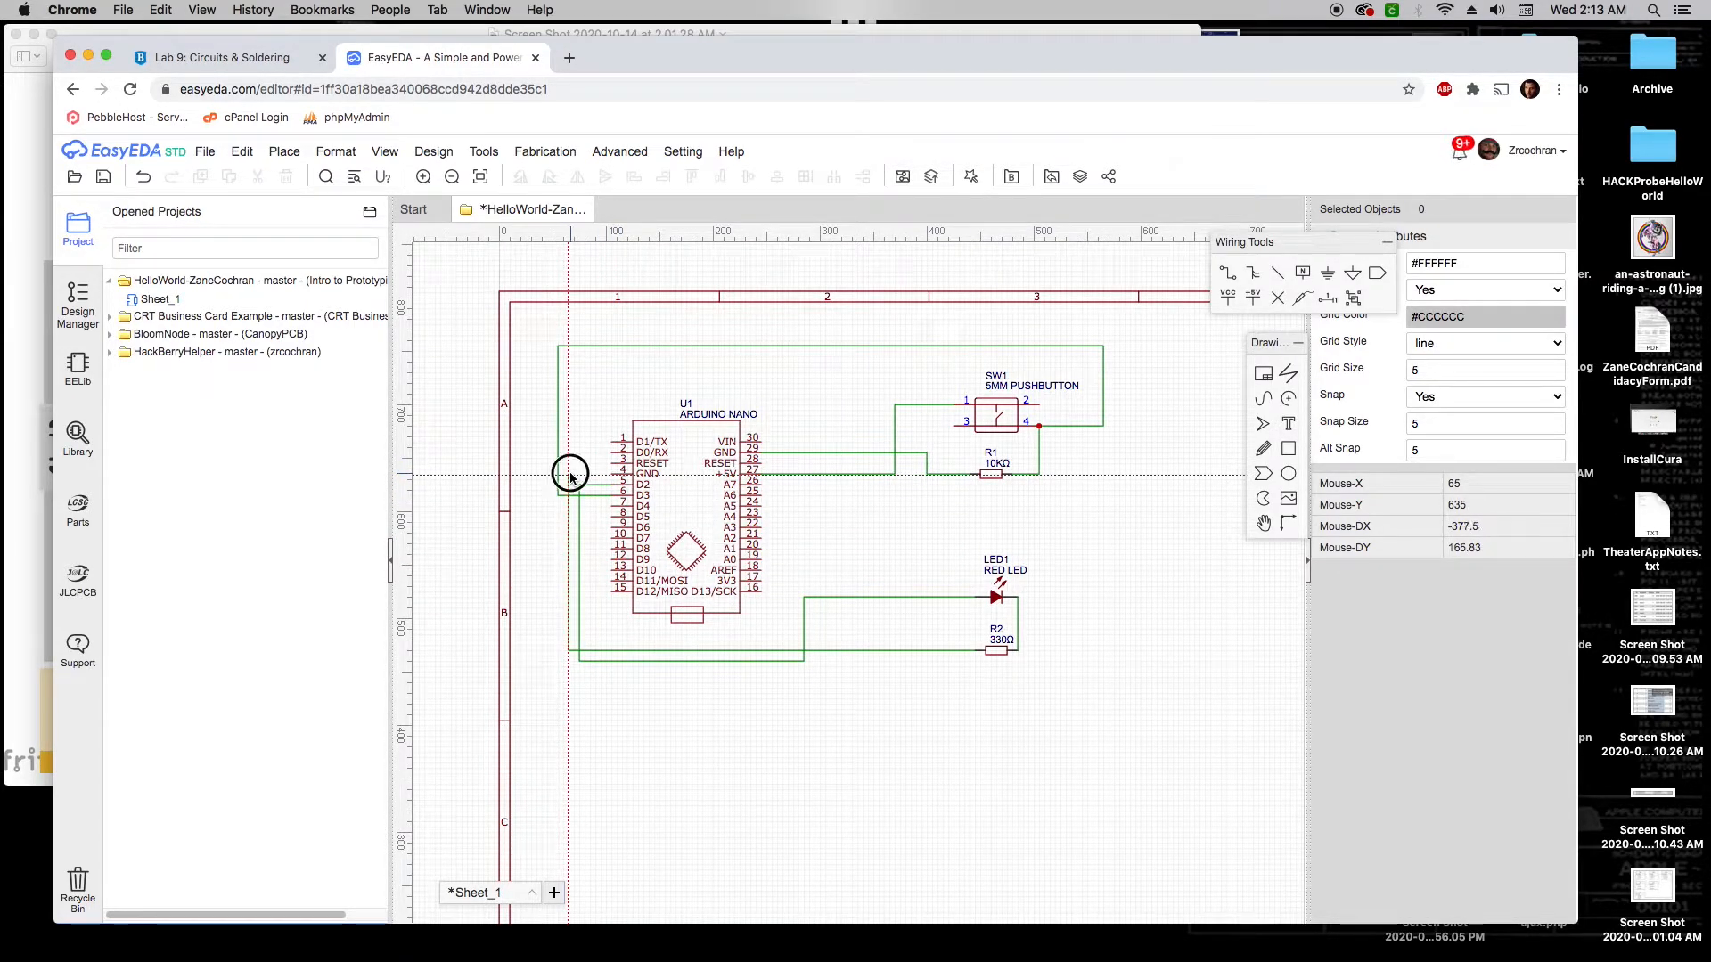
click(613, 474)
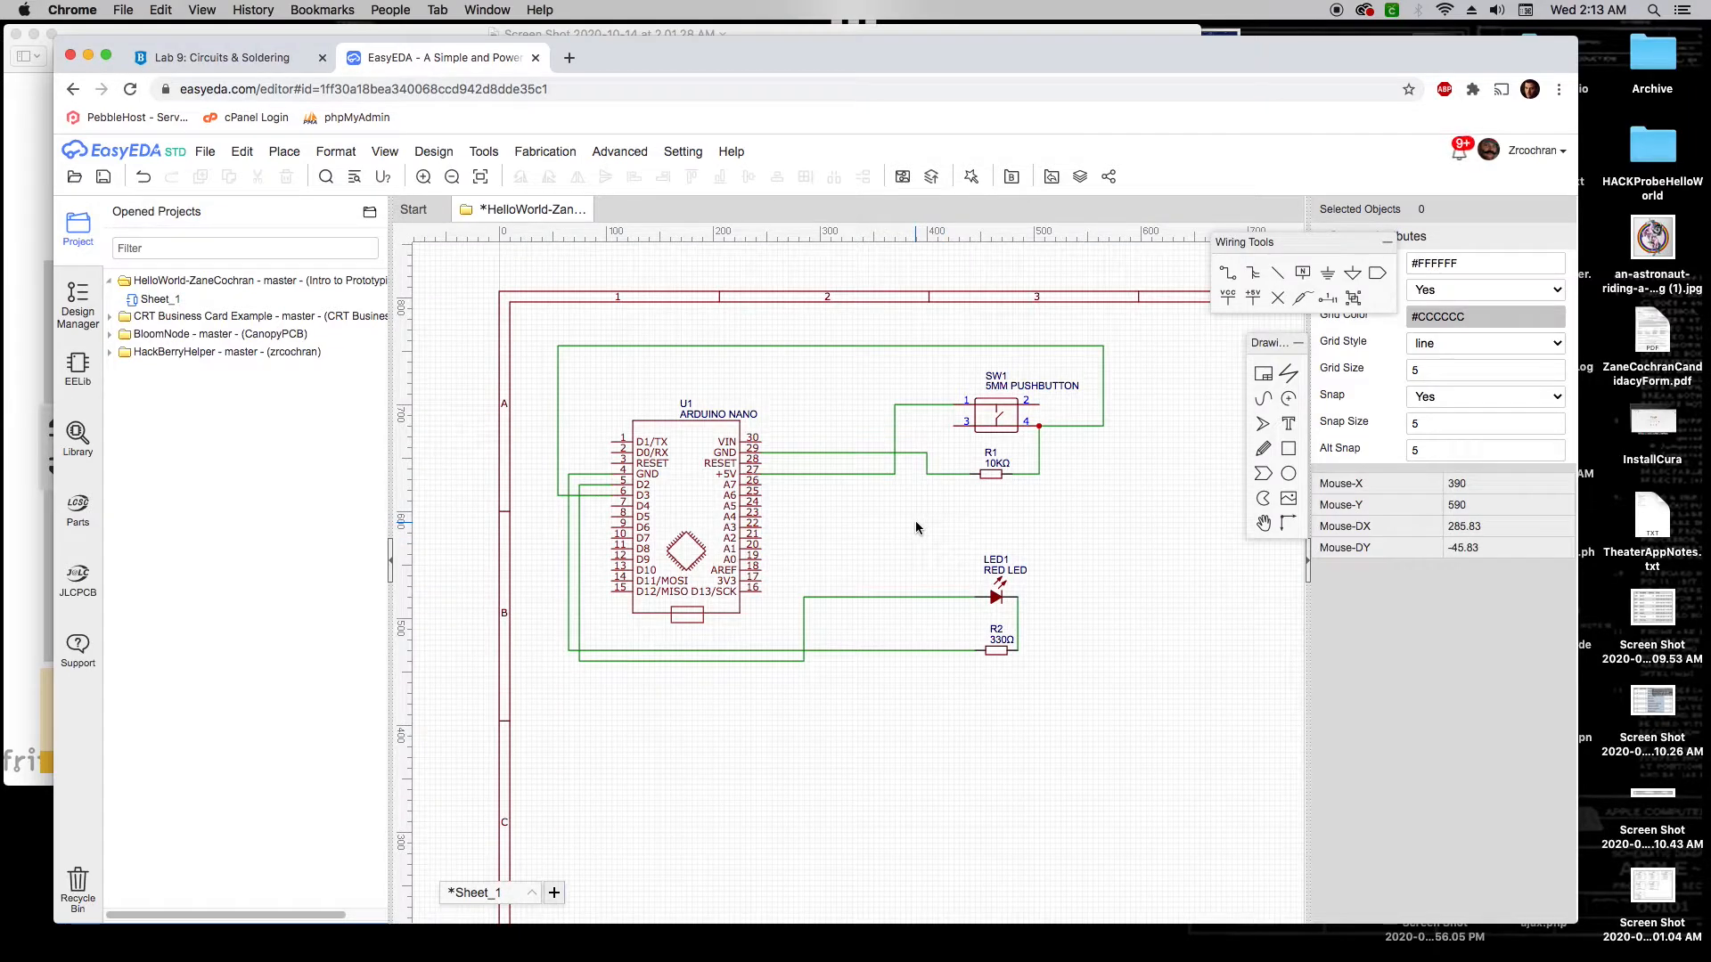
Save the schematic and pan to show the whole circuit and title block
click(242, 152)
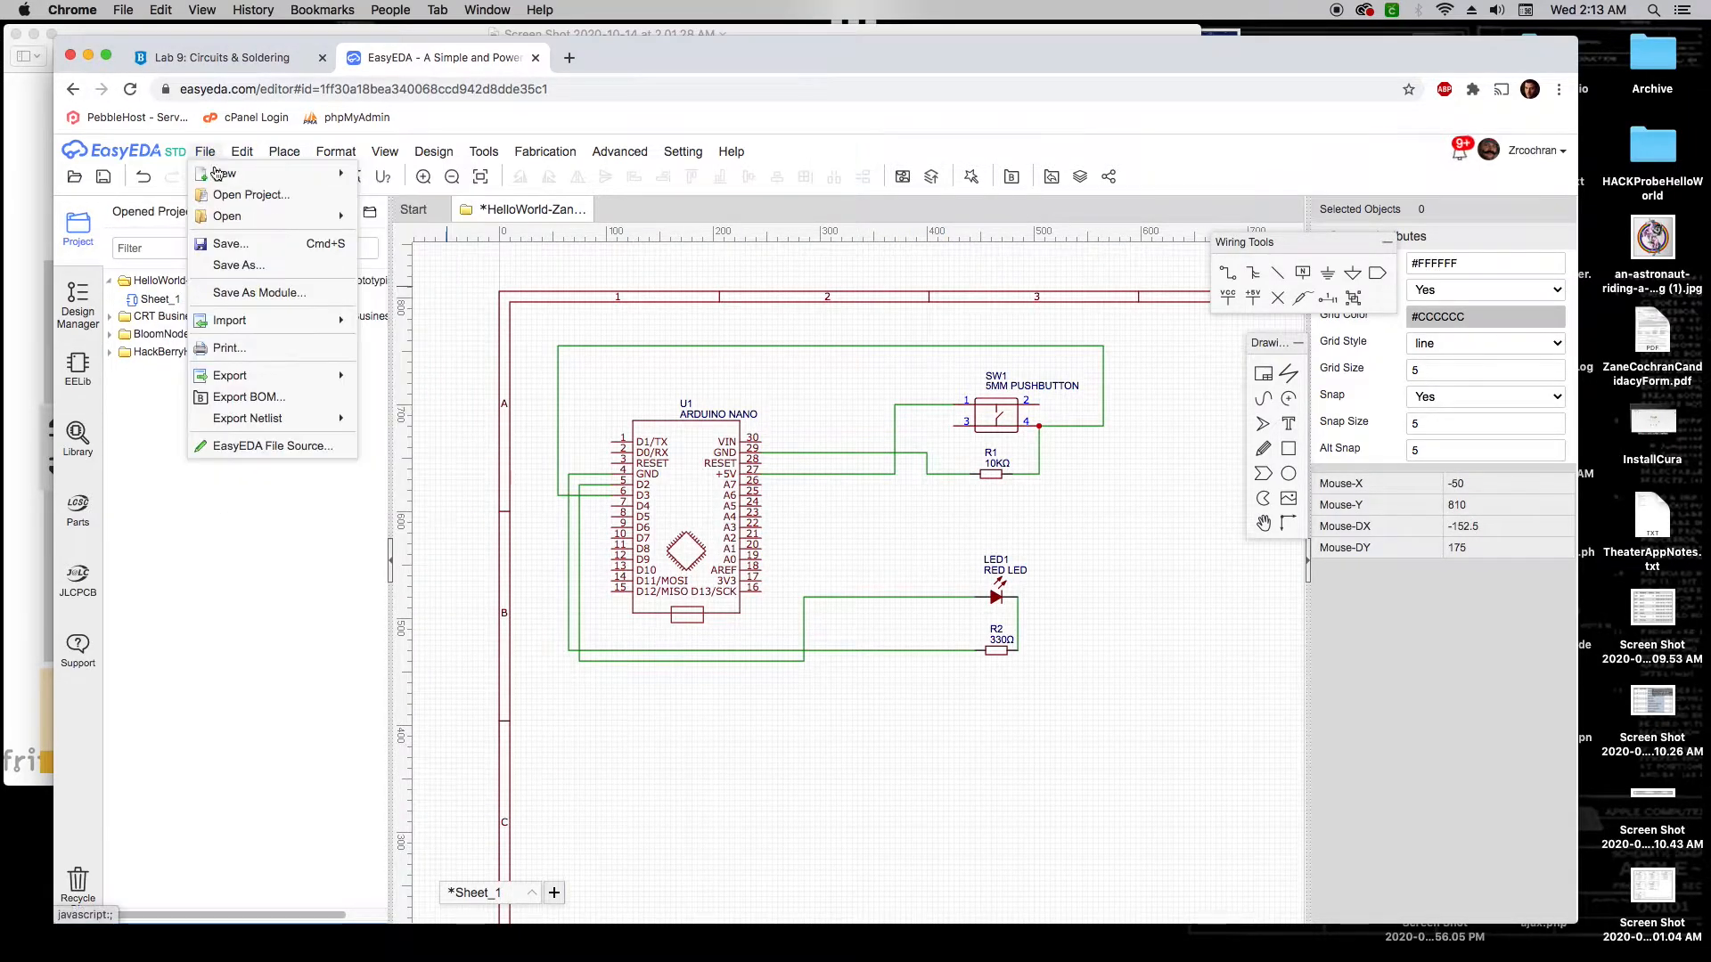
click(223, 245)
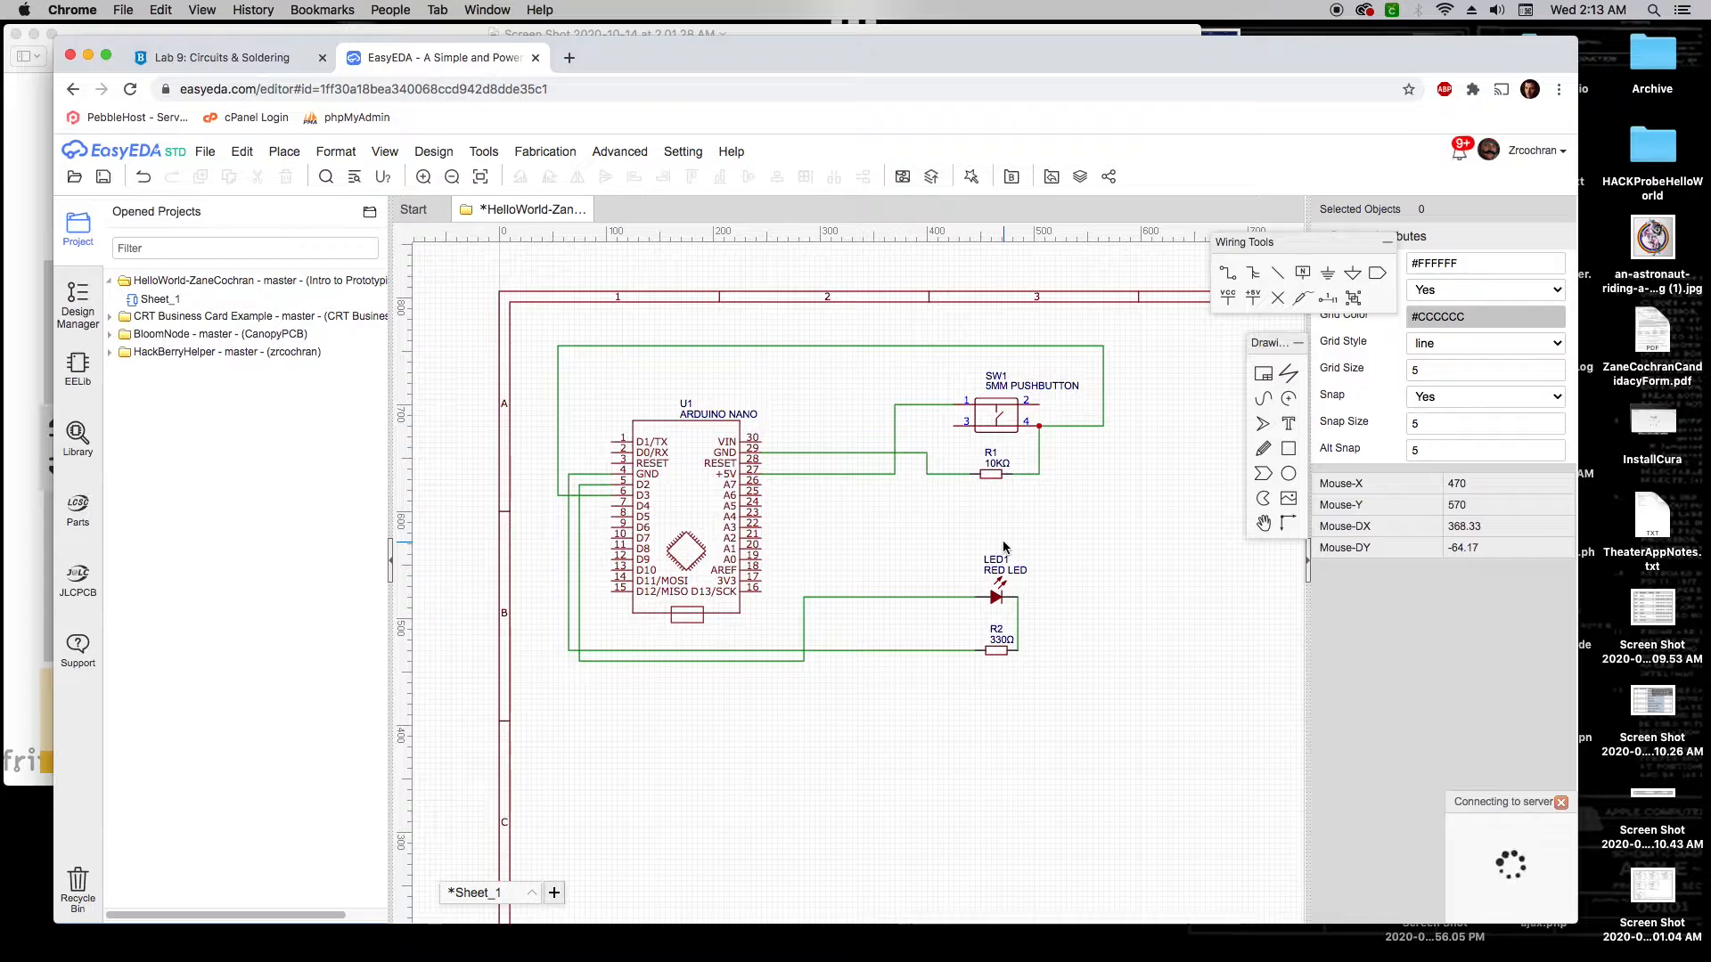
scroll(997, 568, down, 1)
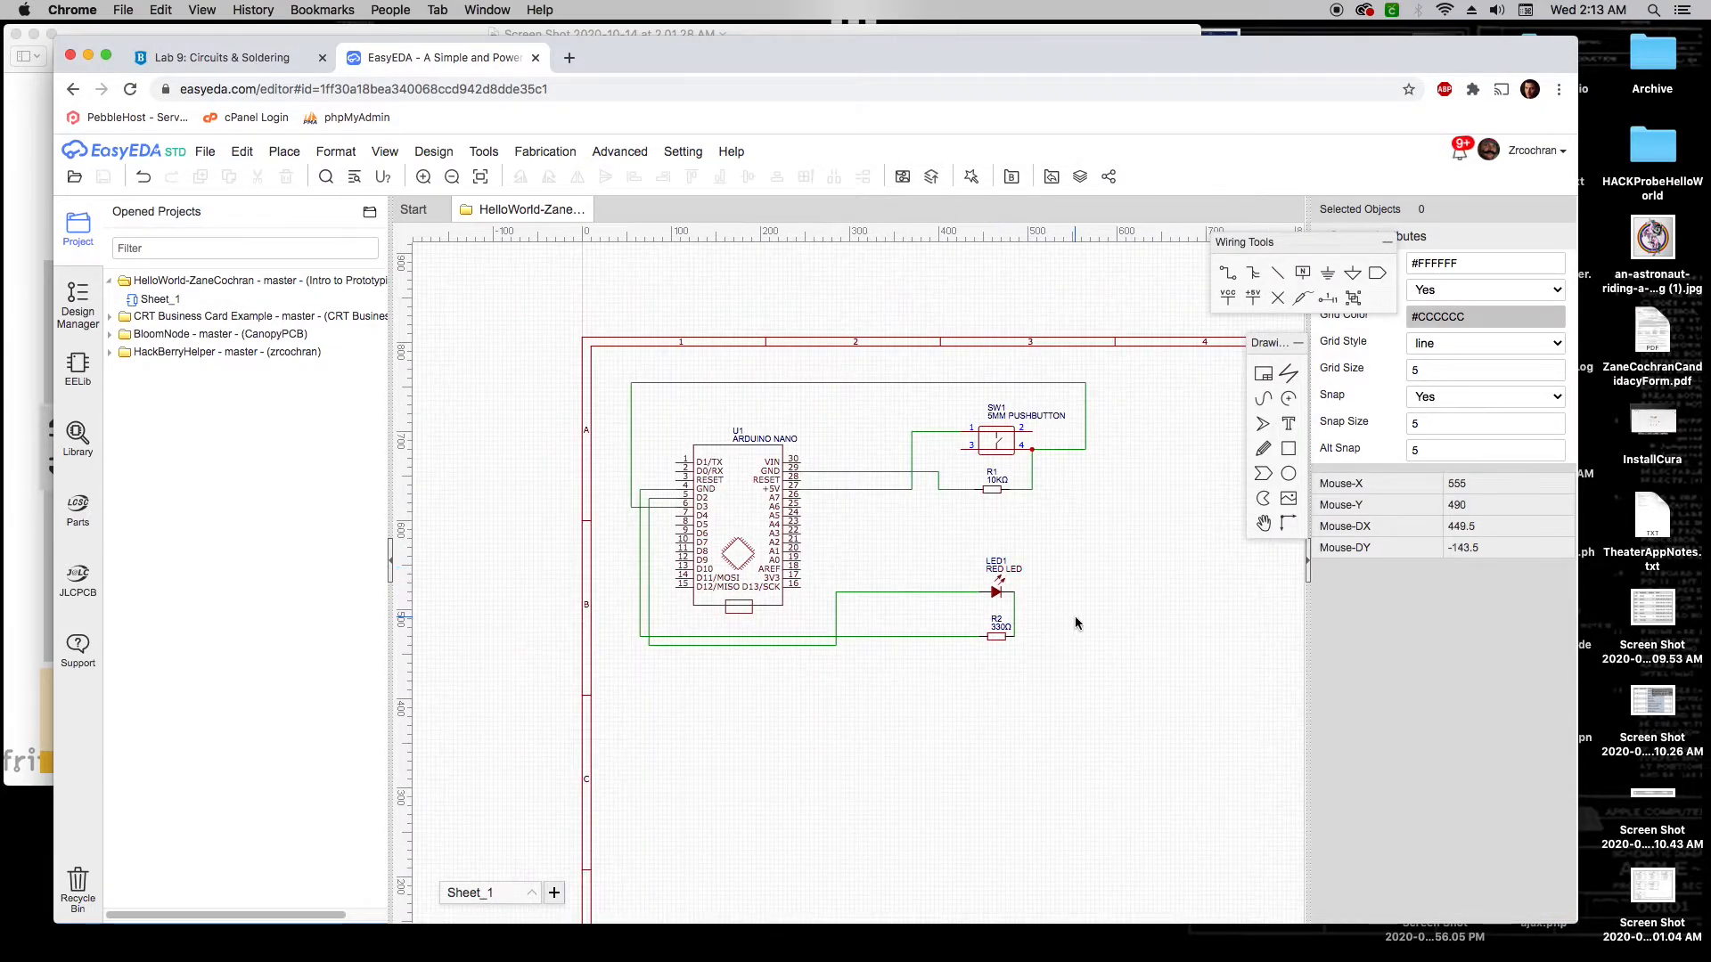
right_drag(1075, 618, 965, 532)
scroll(979, 545, down, 1)
right_drag(1098, 580, 1076, 564)
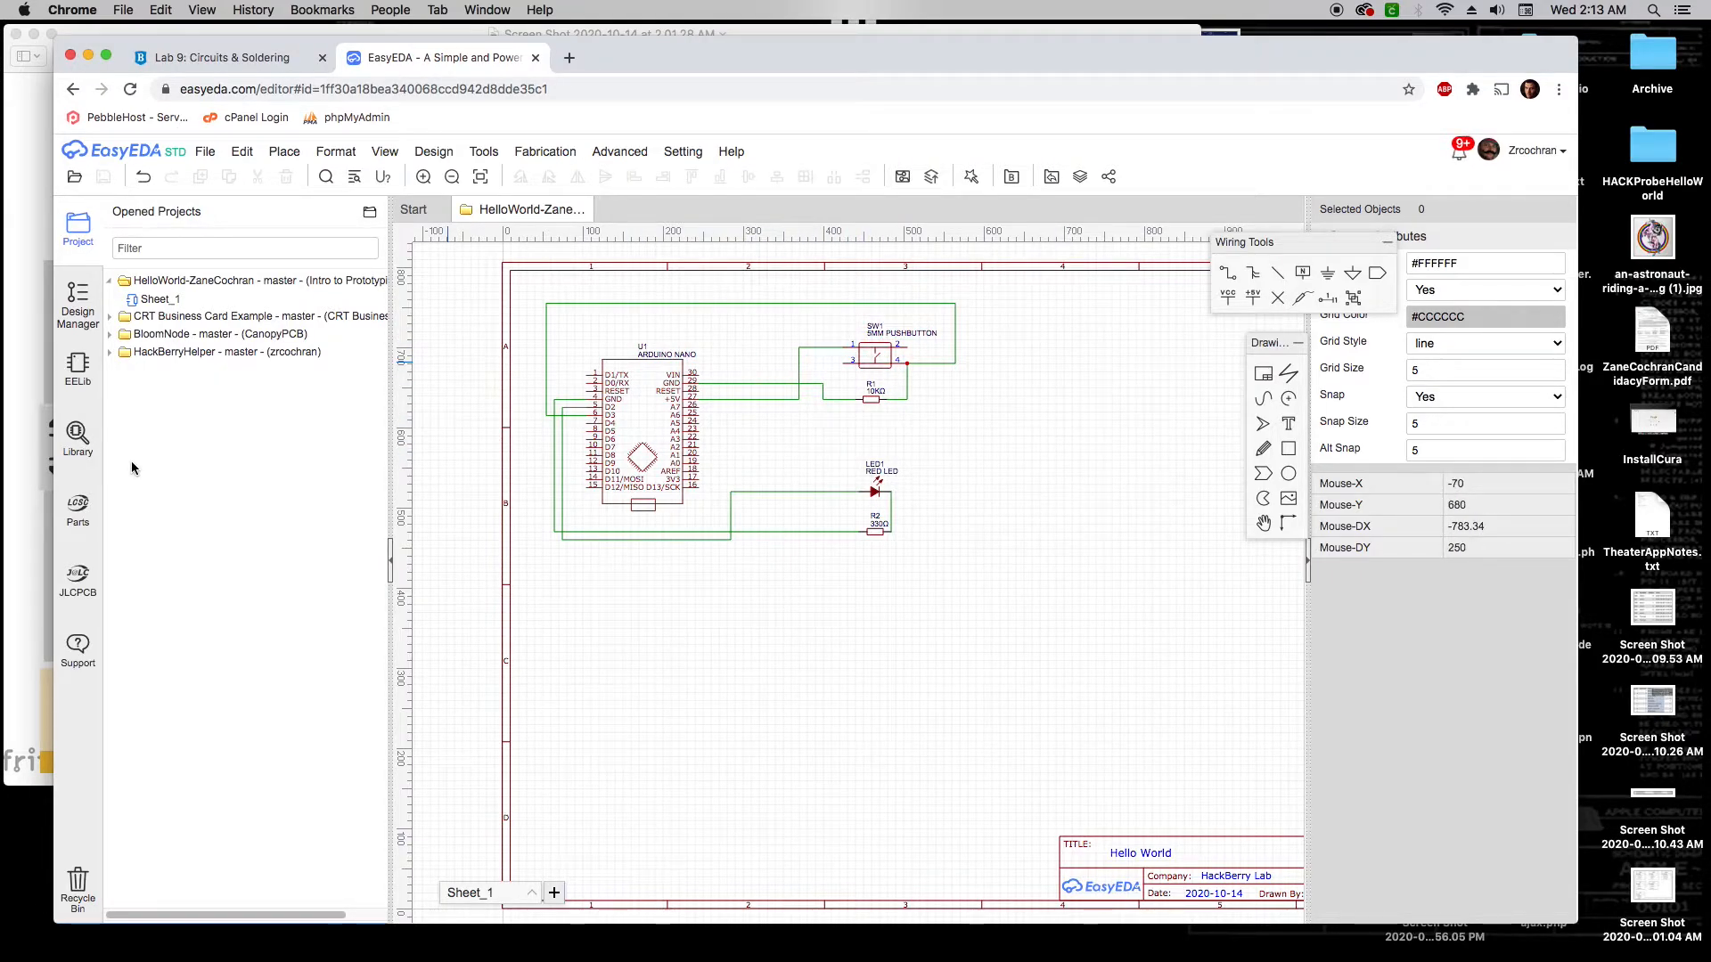
Compare the full sheet with the breadboard screenshot and open the Design menu's conversion options
click(45, 459)
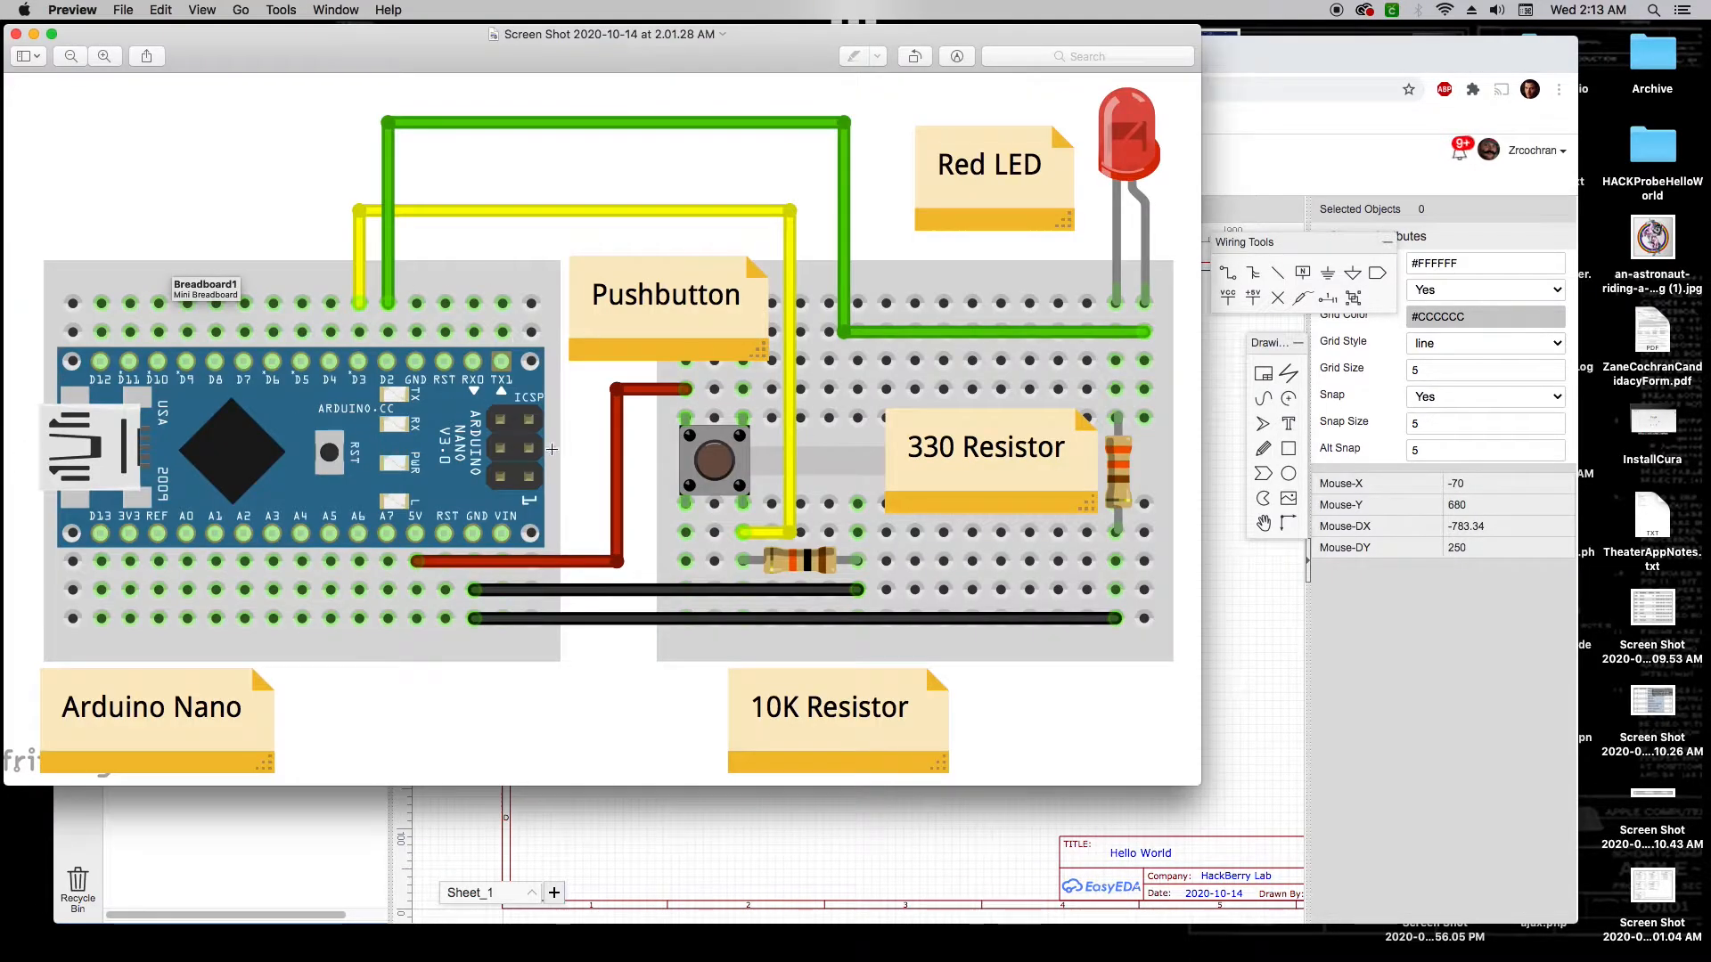
key(super+Tab)
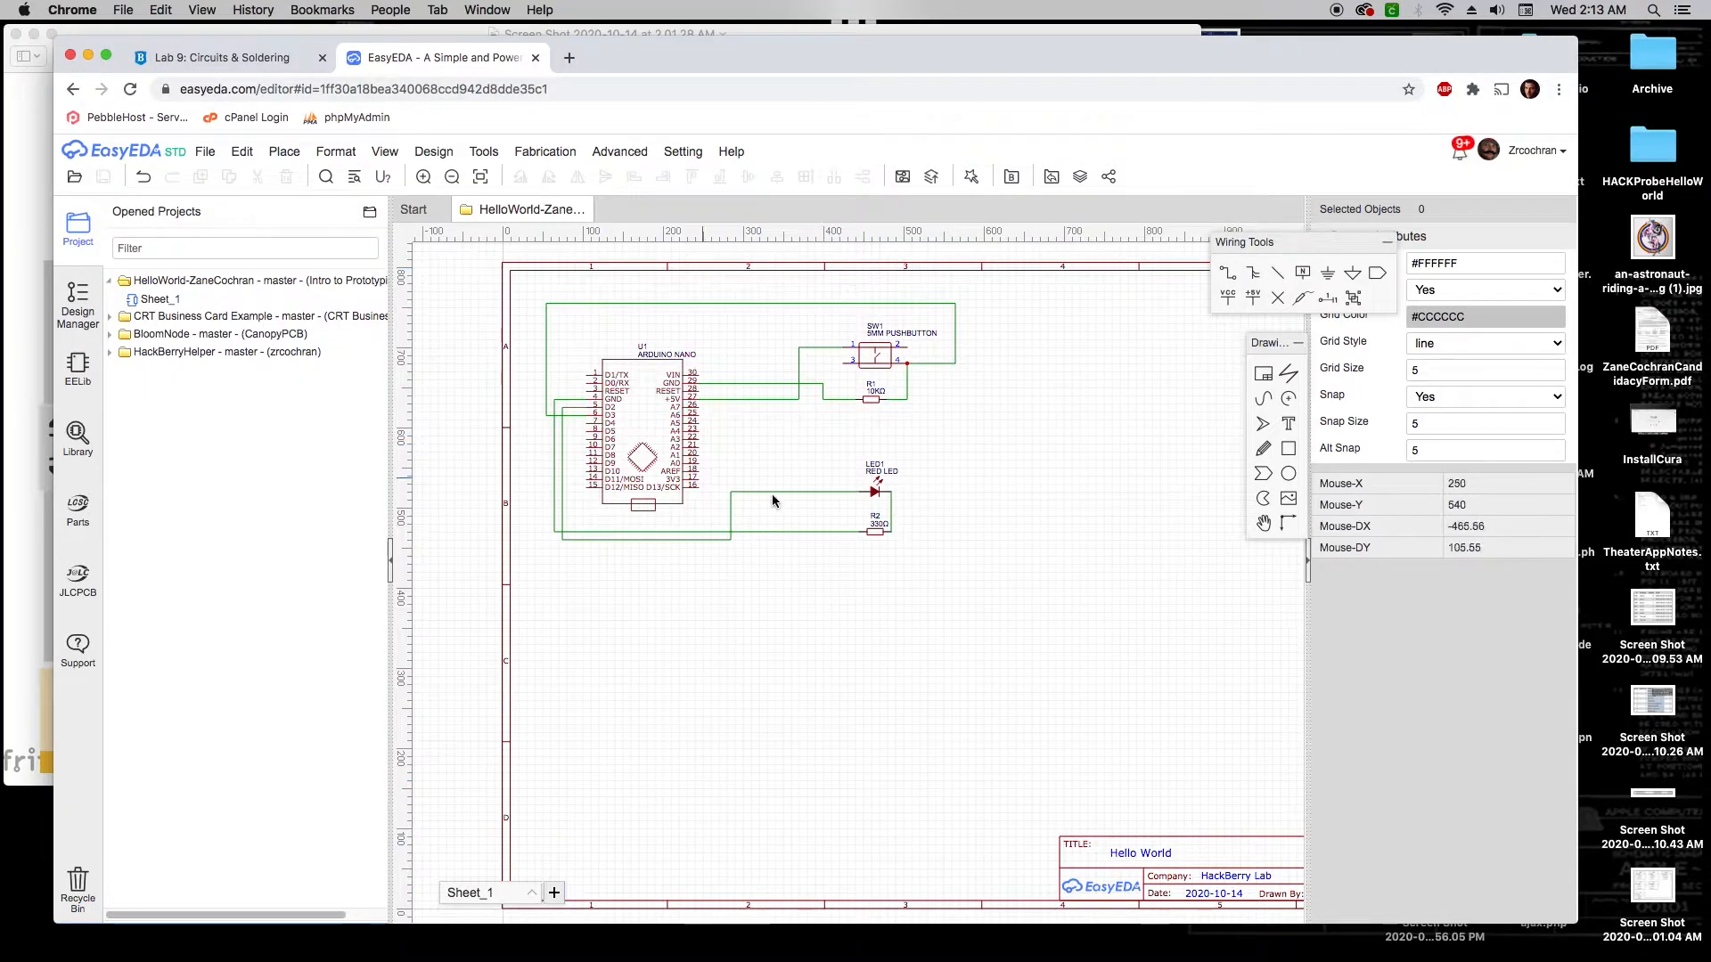
scroll(1105, 561, down, 2)
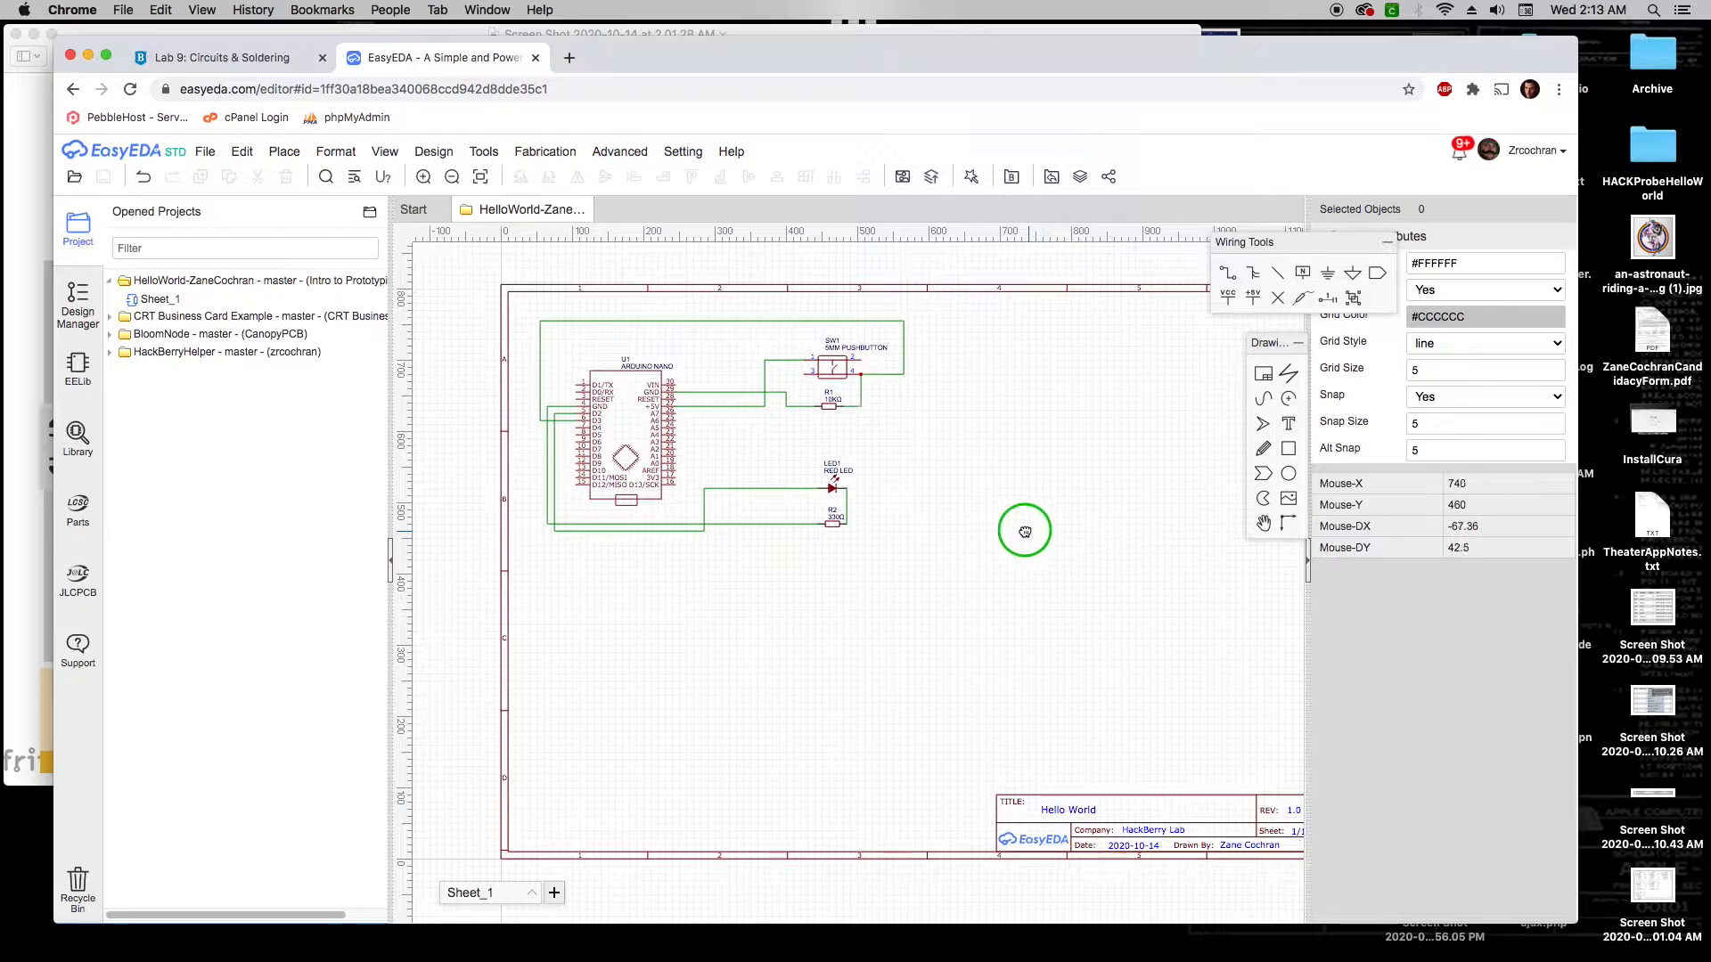
right_drag(1019, 527, 976, 520)
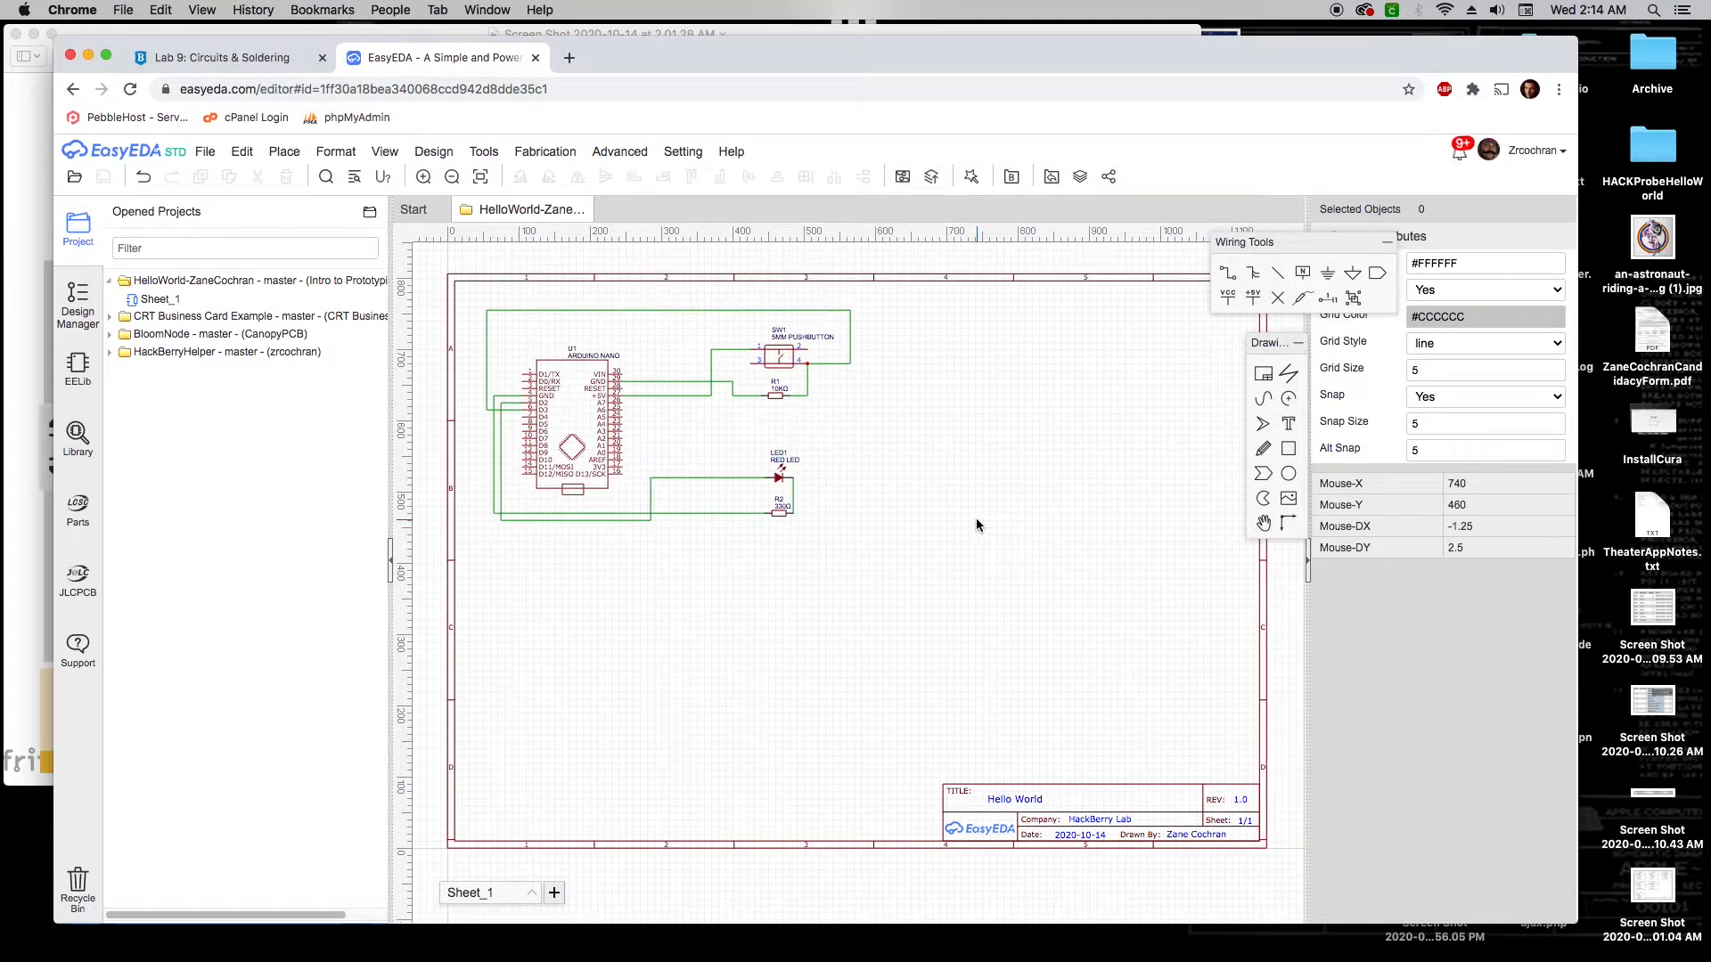
scroll(738, 480, up, 3)
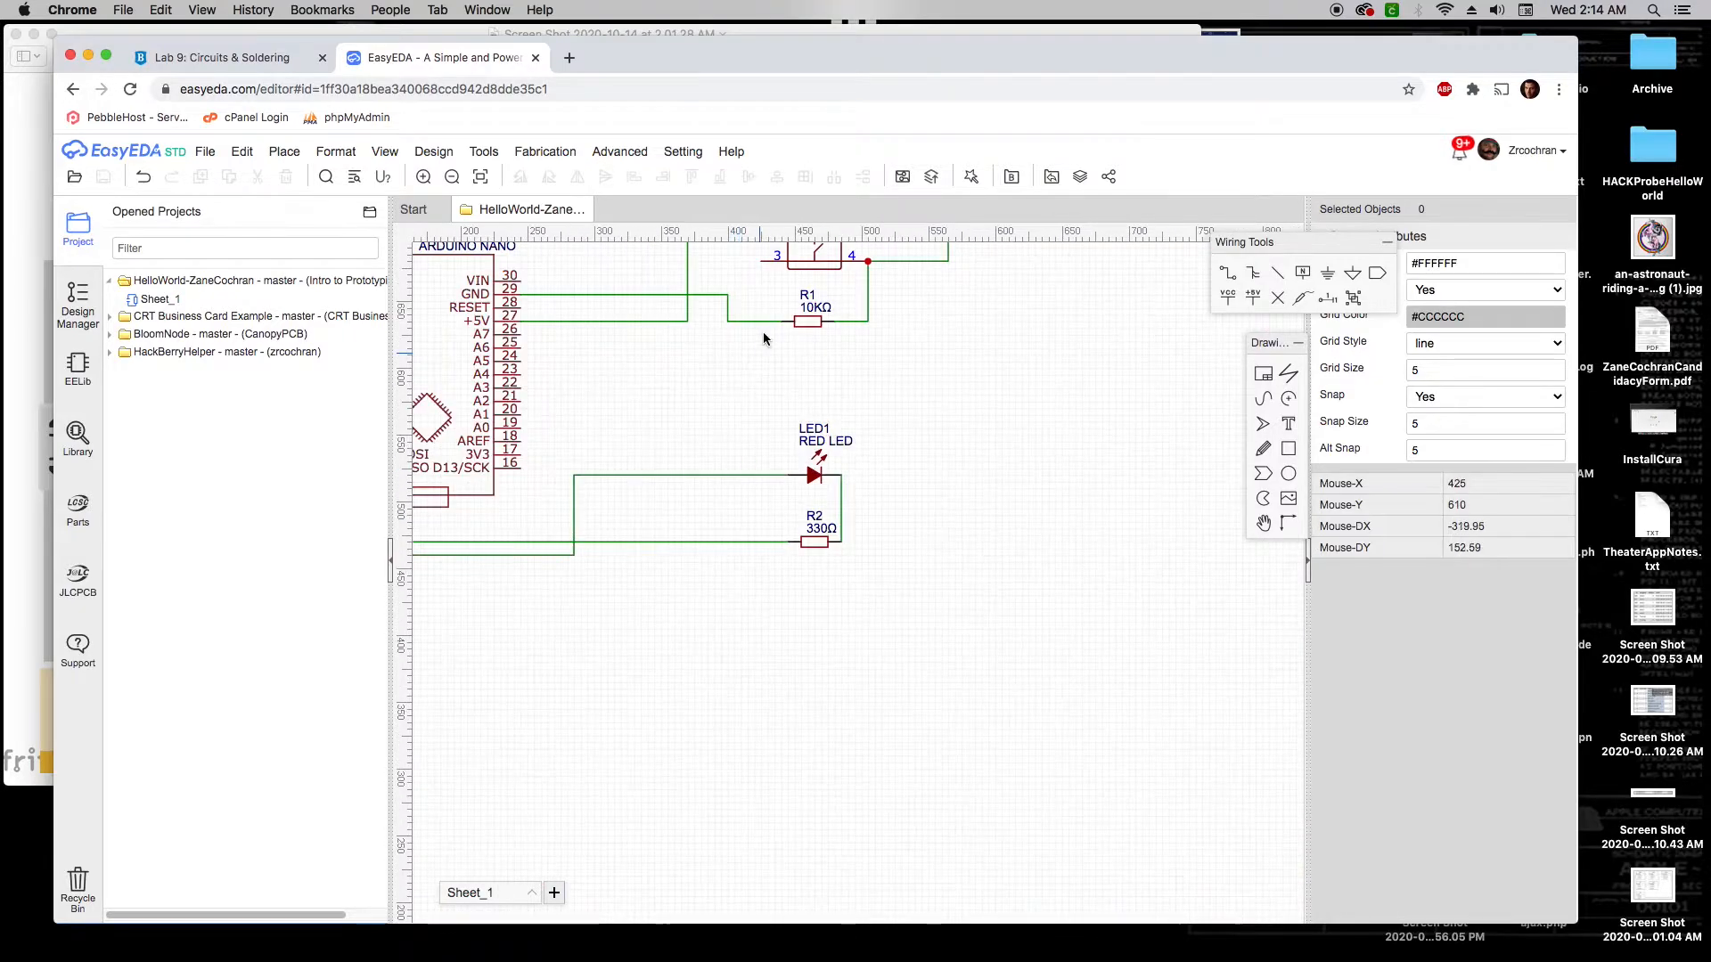
right_drag(791, 389, 943, 531)
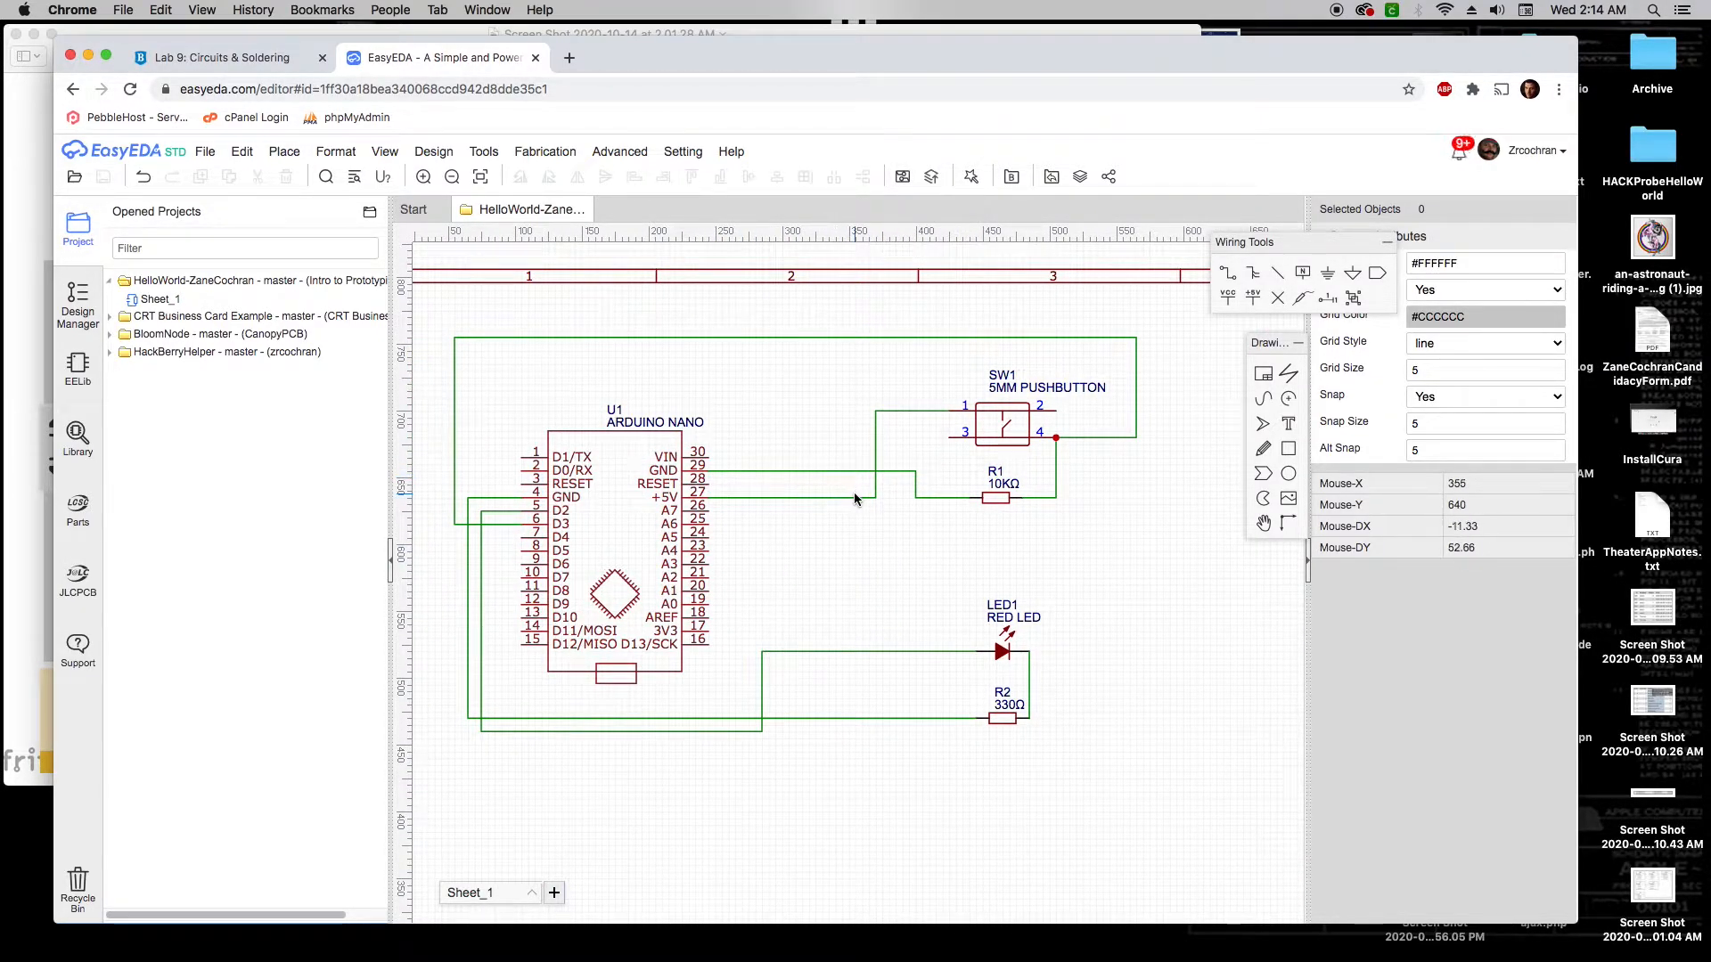
scroll(854, 499, down, 3)
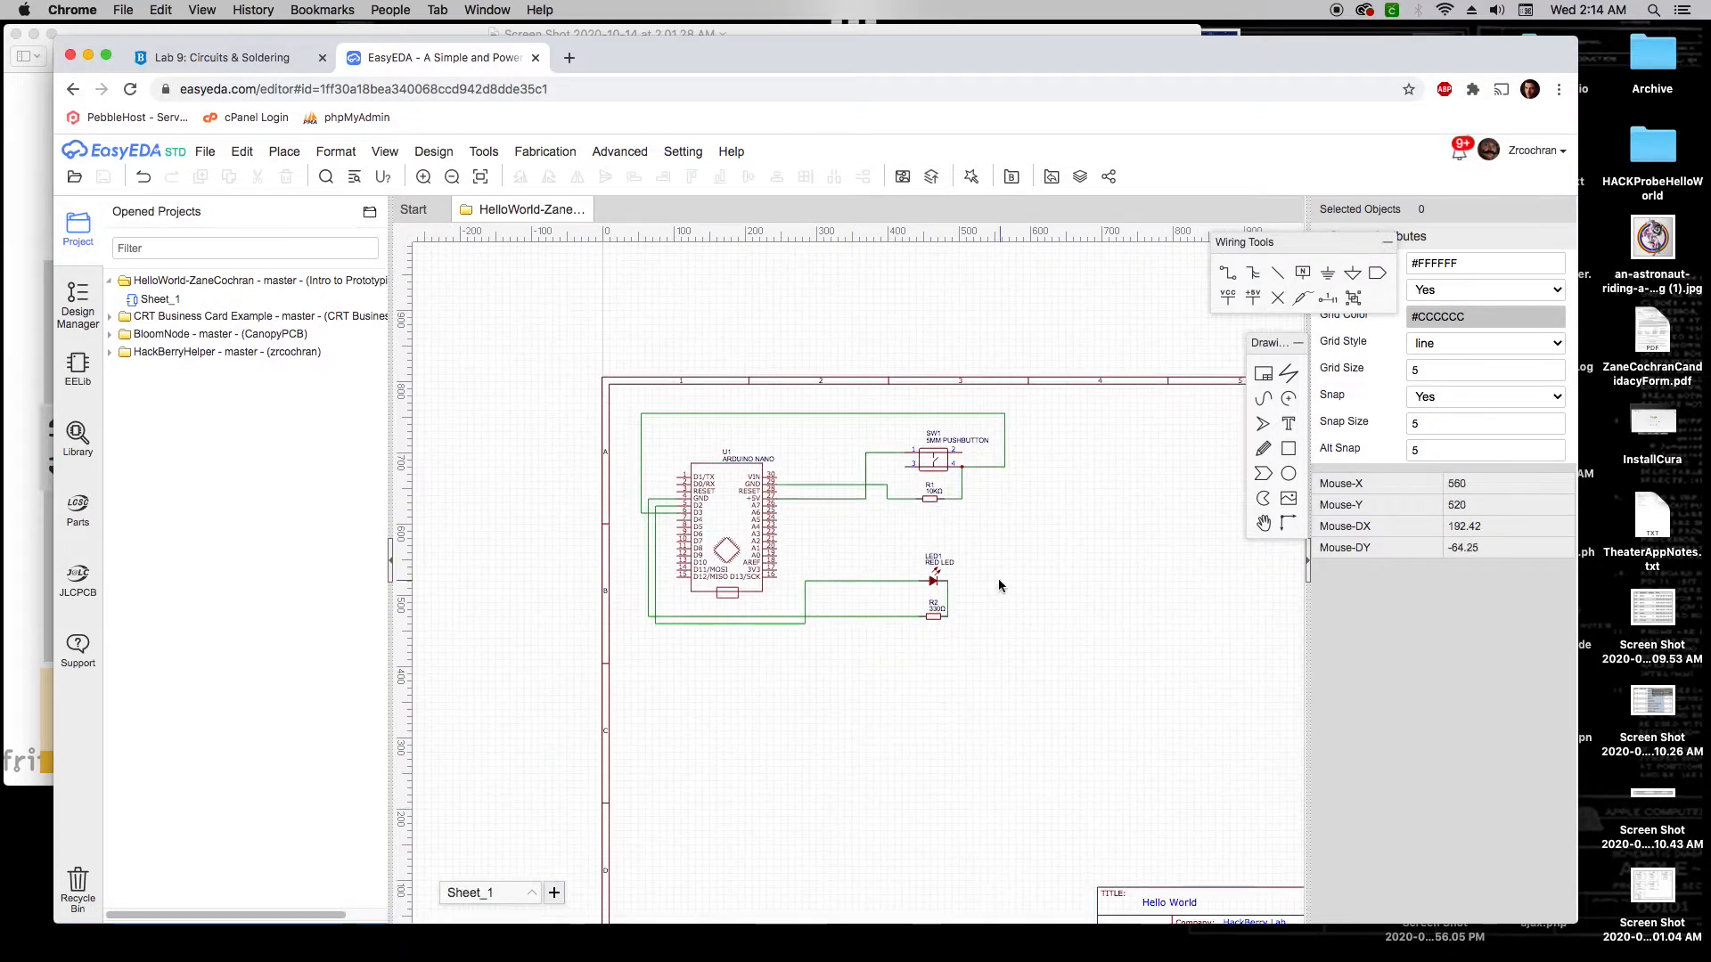
right_drag(998, 580, 851, 479)
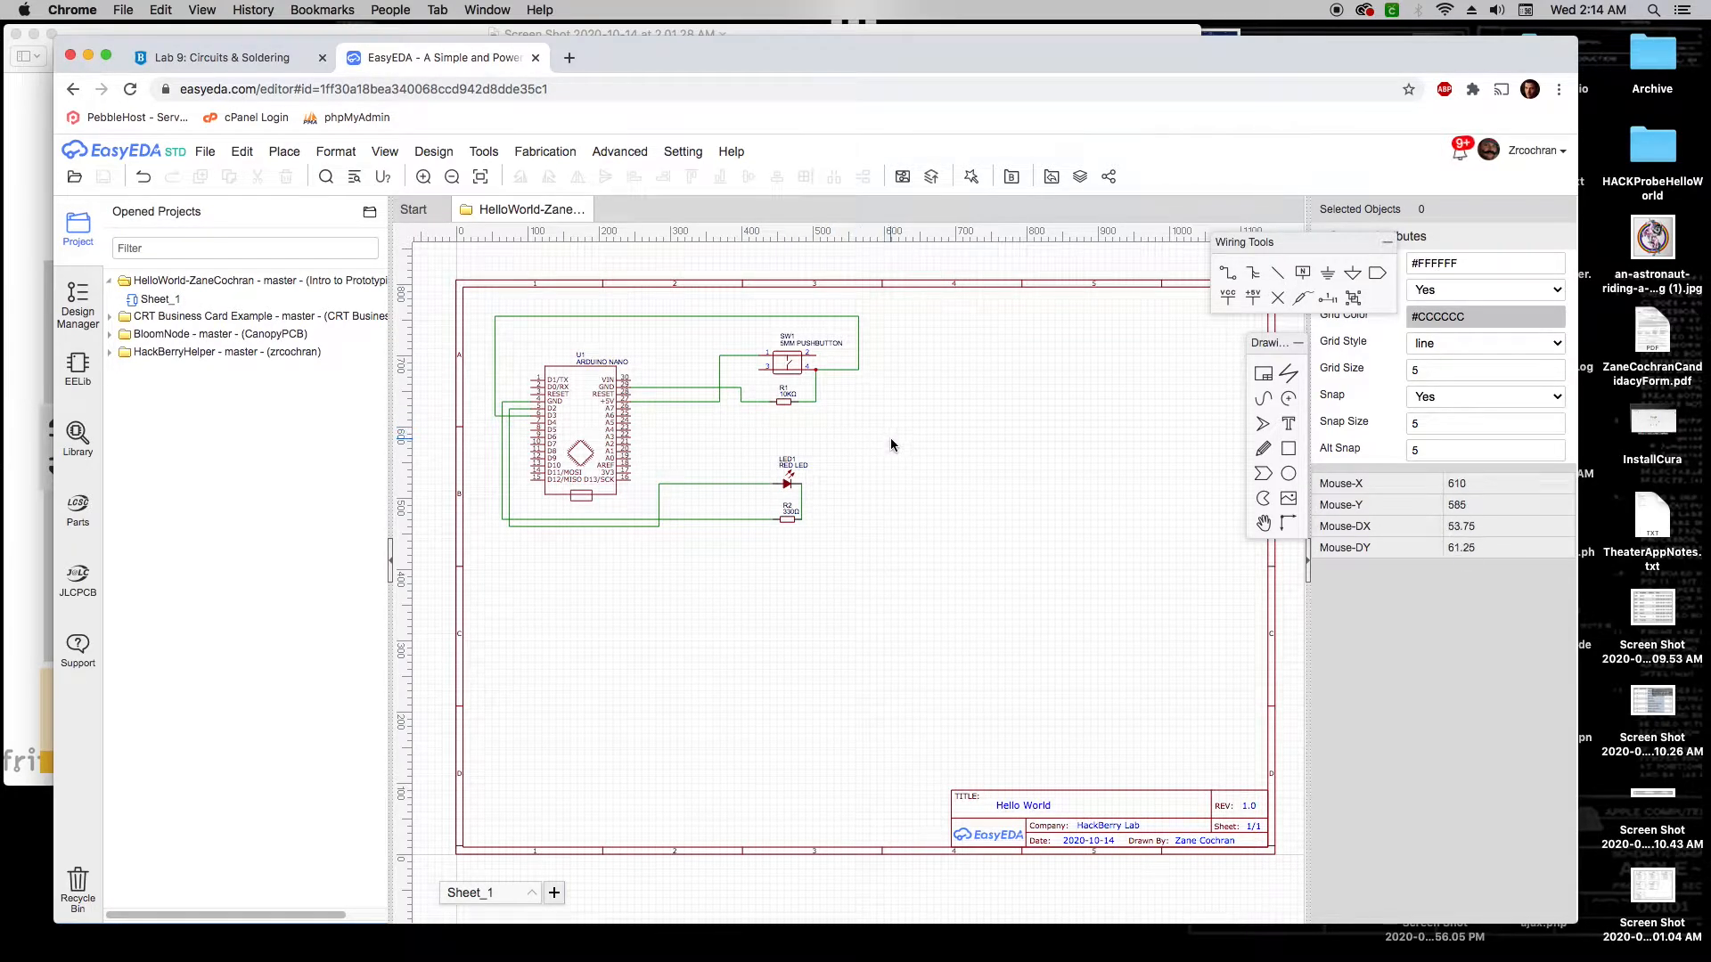
click(445, 154)
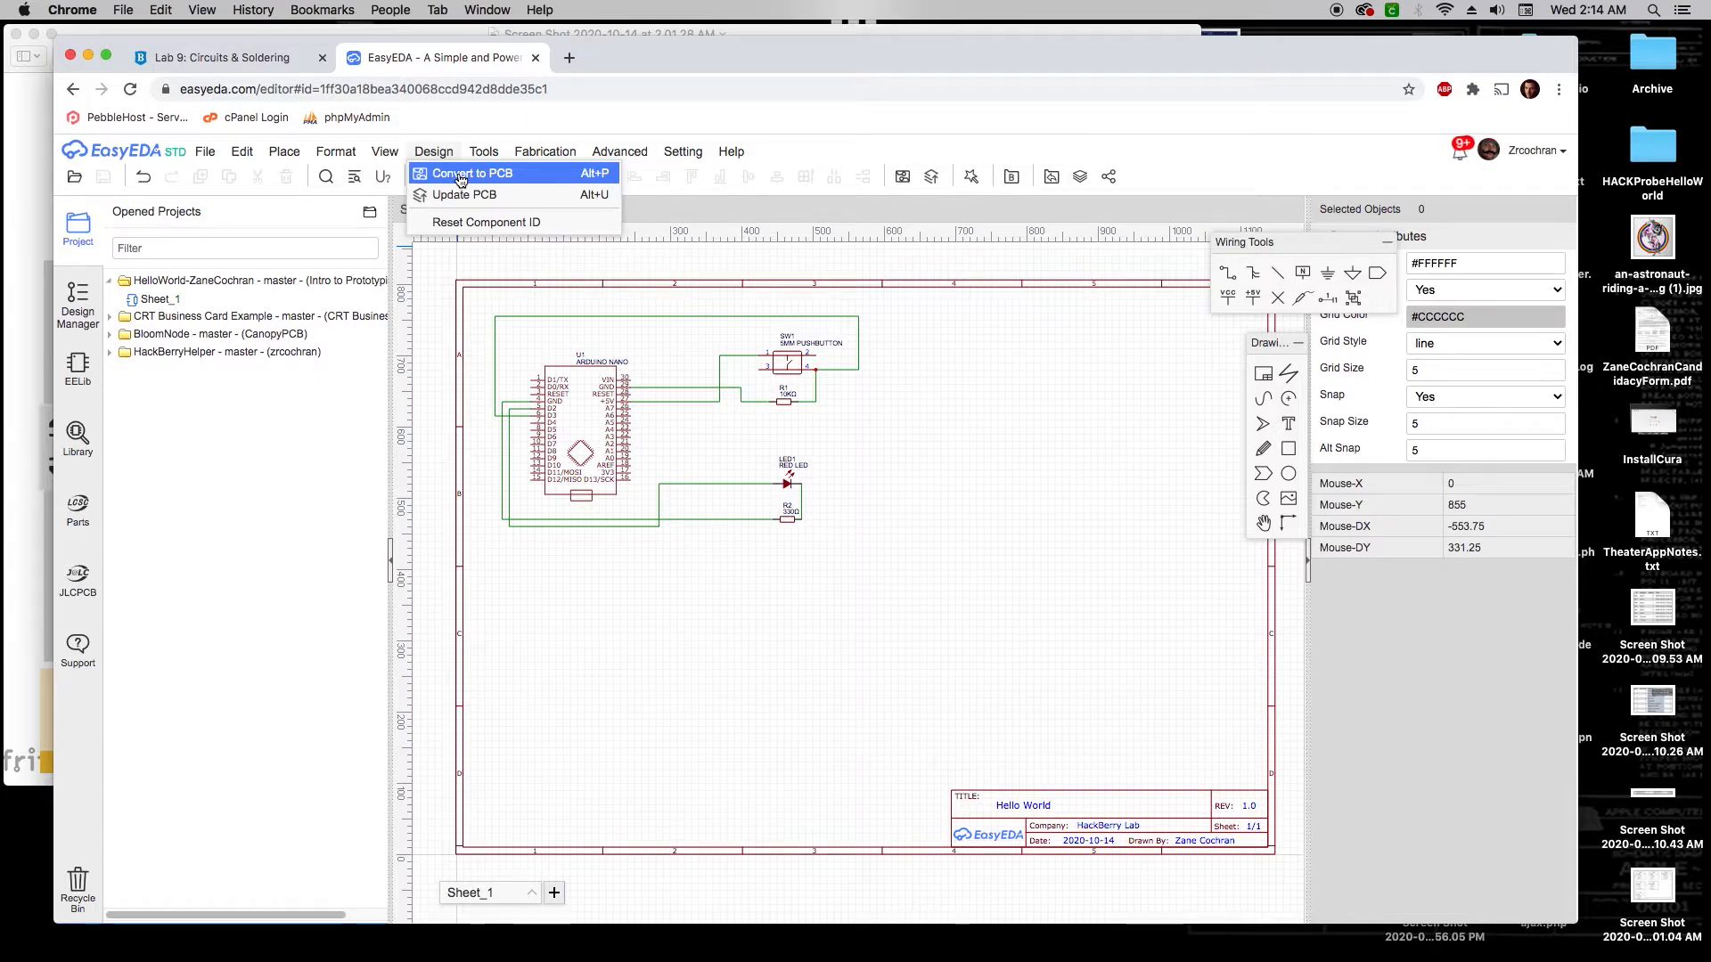
Convert the schematic to a PCB, skipping the net check, with mm units, 2 copper layers, rectangular outline
click(461, 181)
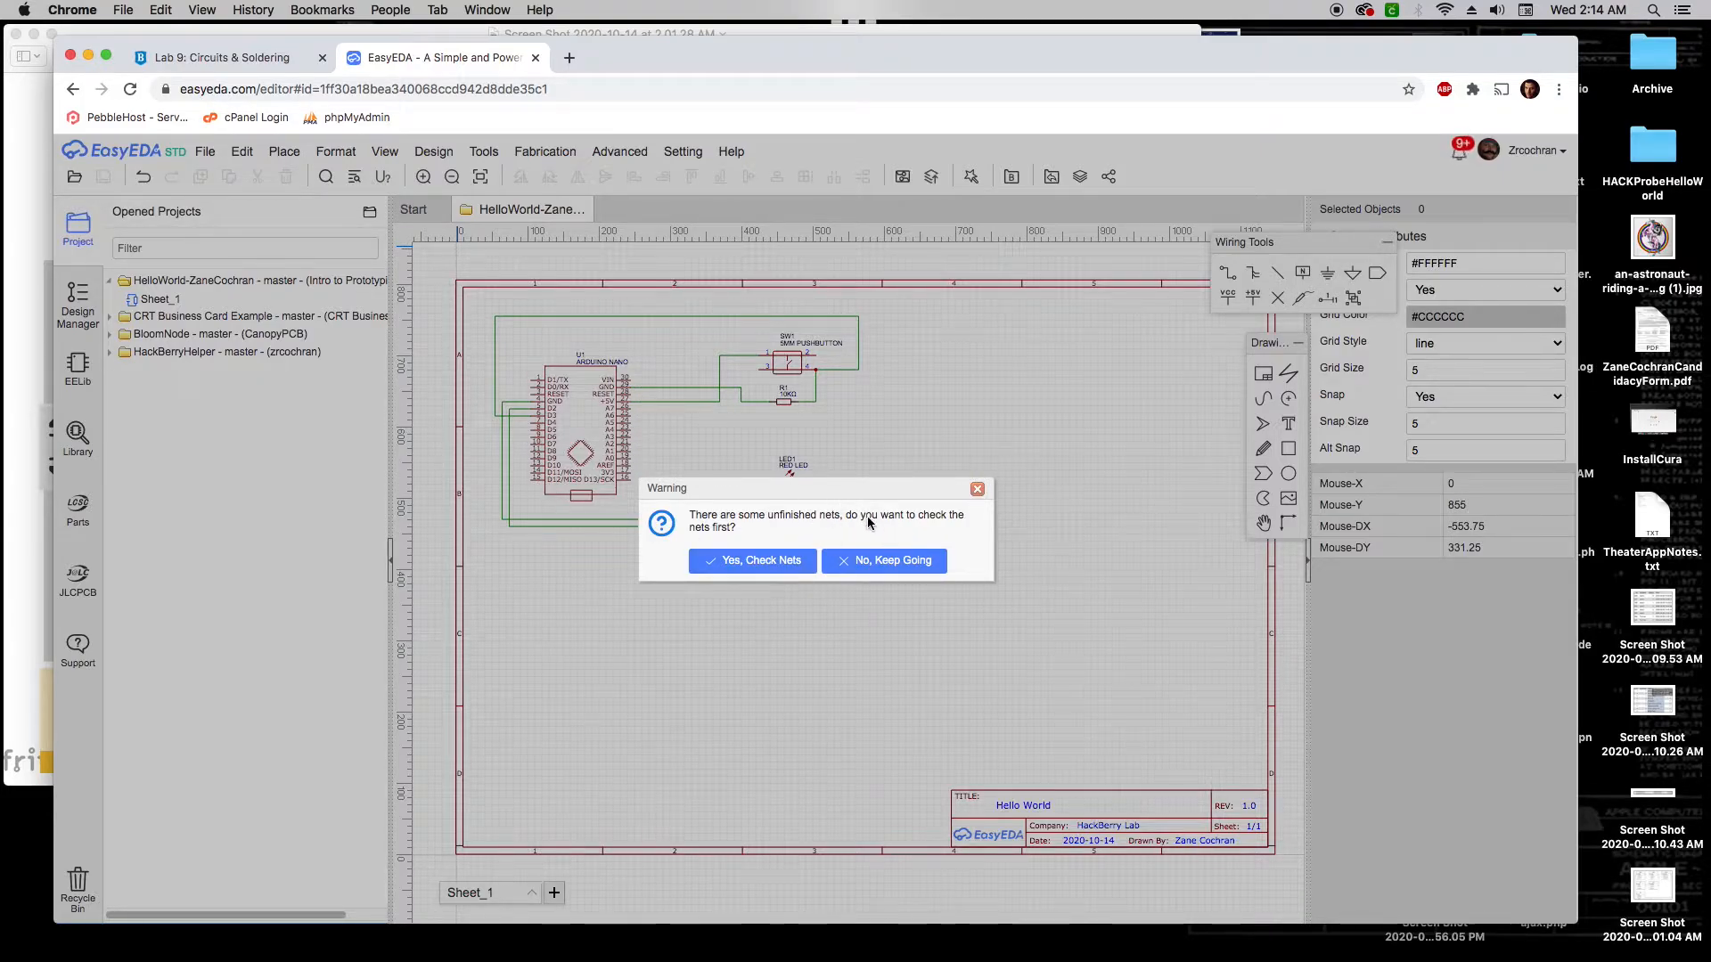
click(888, 566)
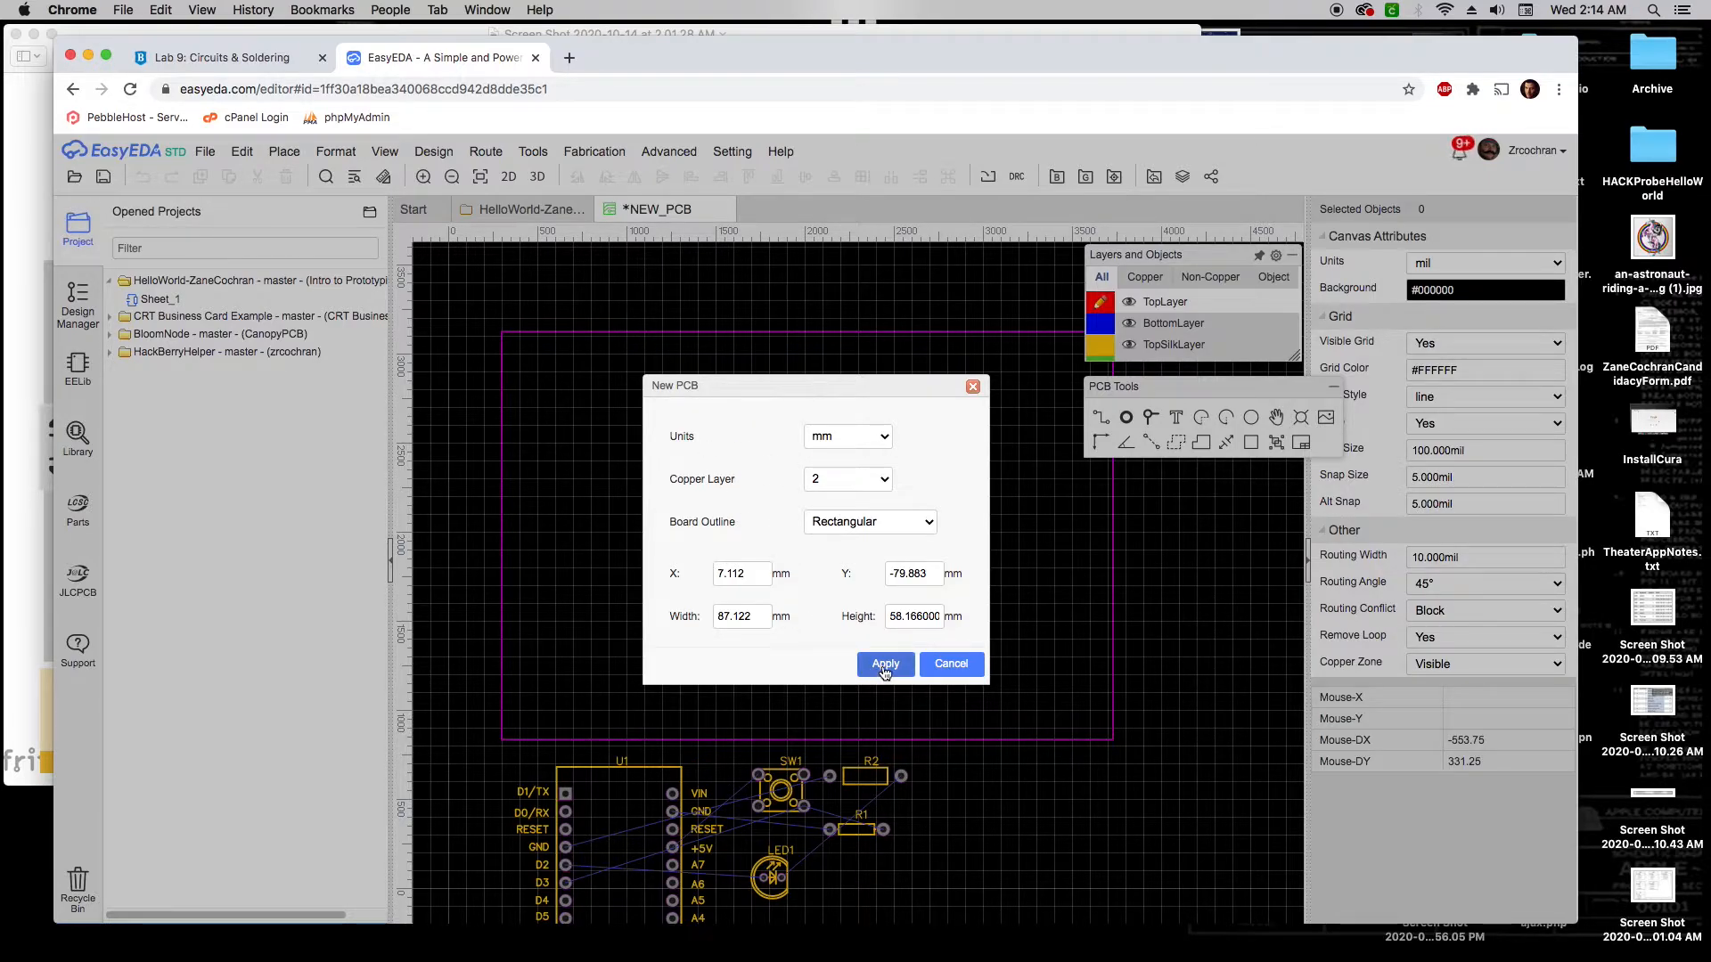
click(885, 666)
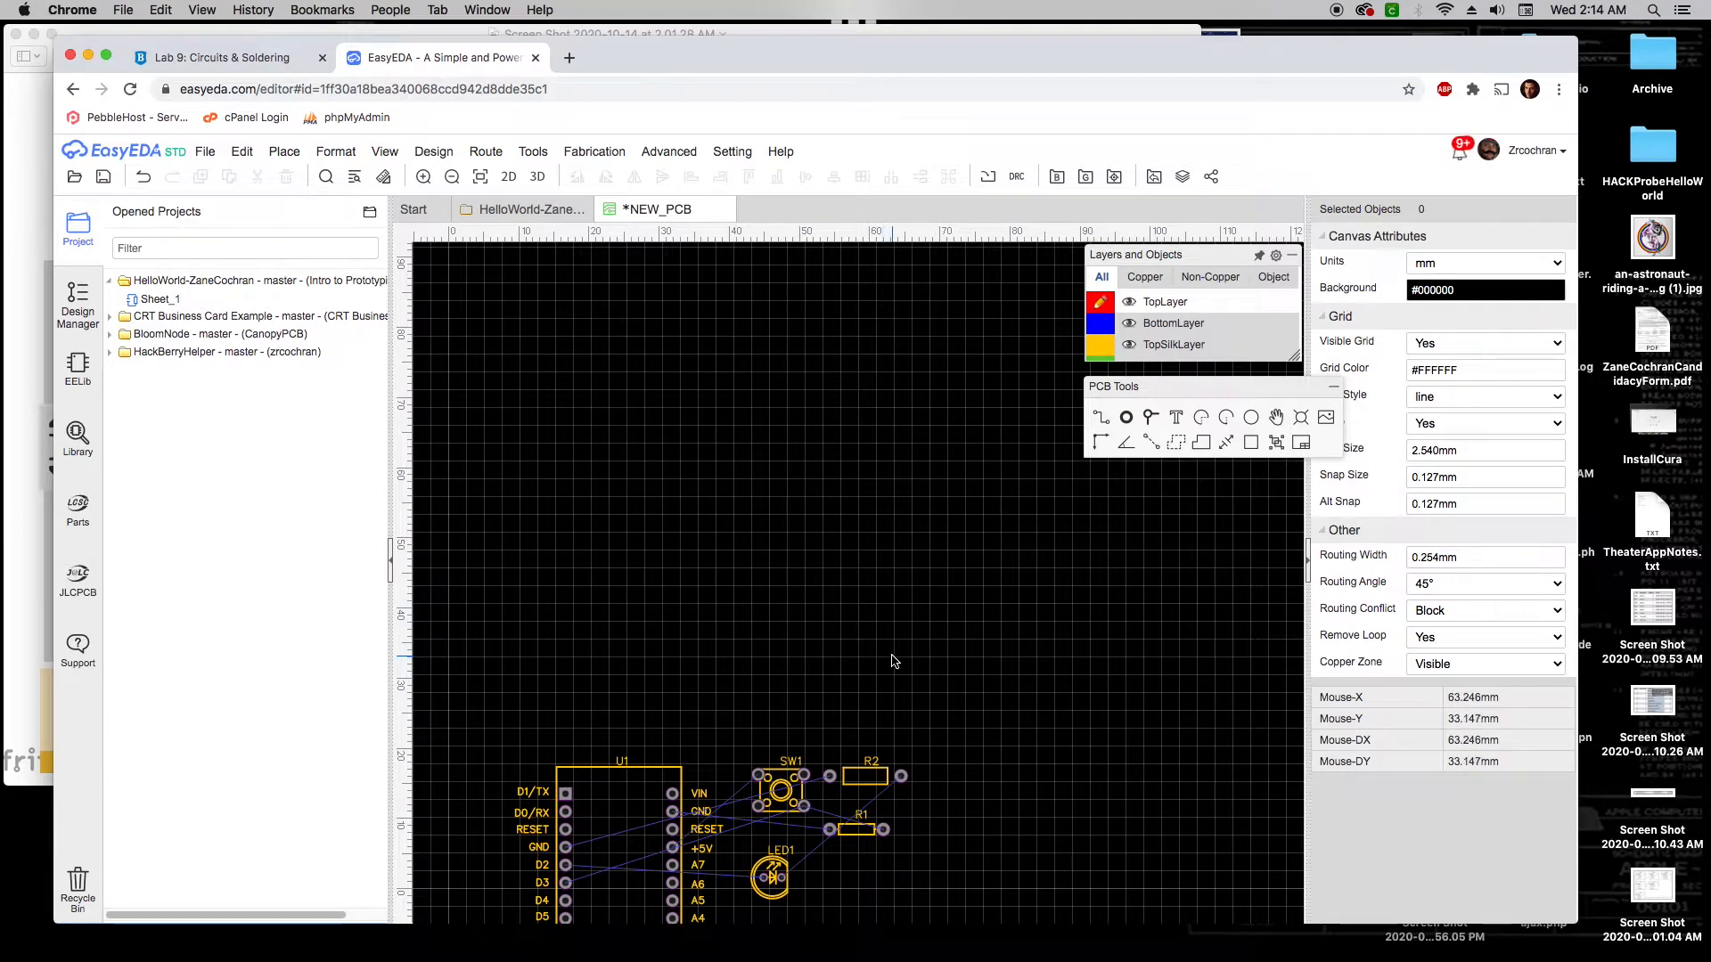
Bring the board outline into view and keep the canvas units in millimetres
scroll(891, 661, down, 5)
right_drag(973, 637, 905, 448)
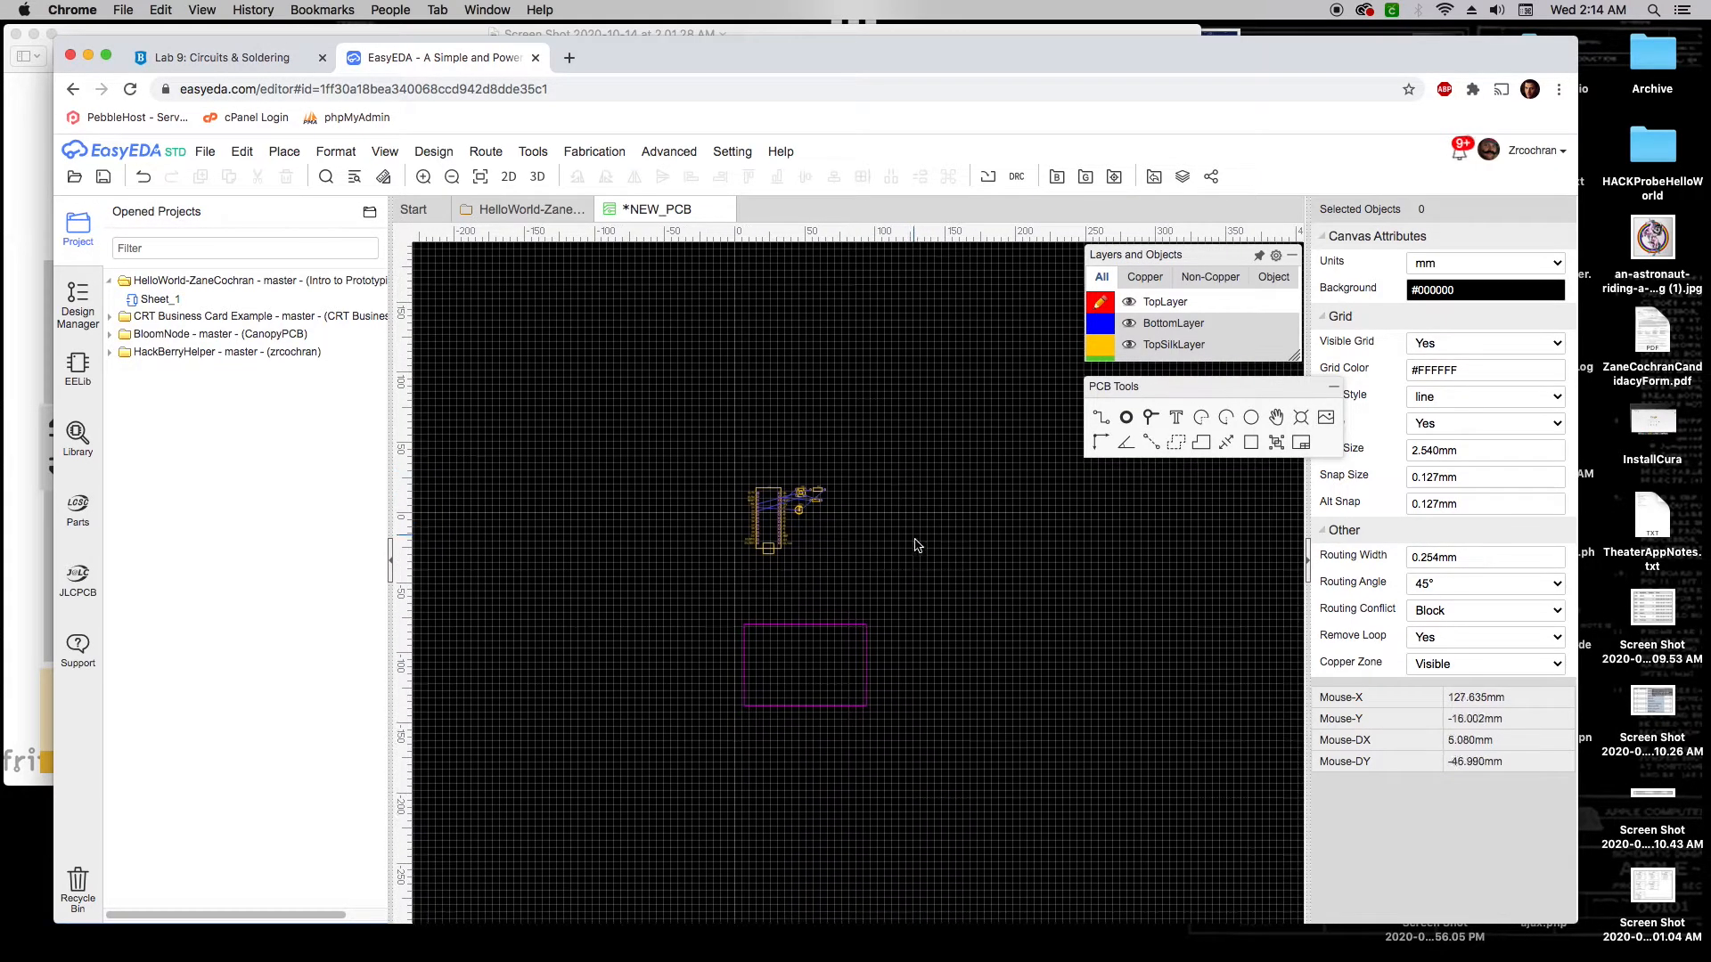
right_drag(923, 595, 879, 456)
scroll(827, 521, up, 2)
scroll(882, 534, up, 3)
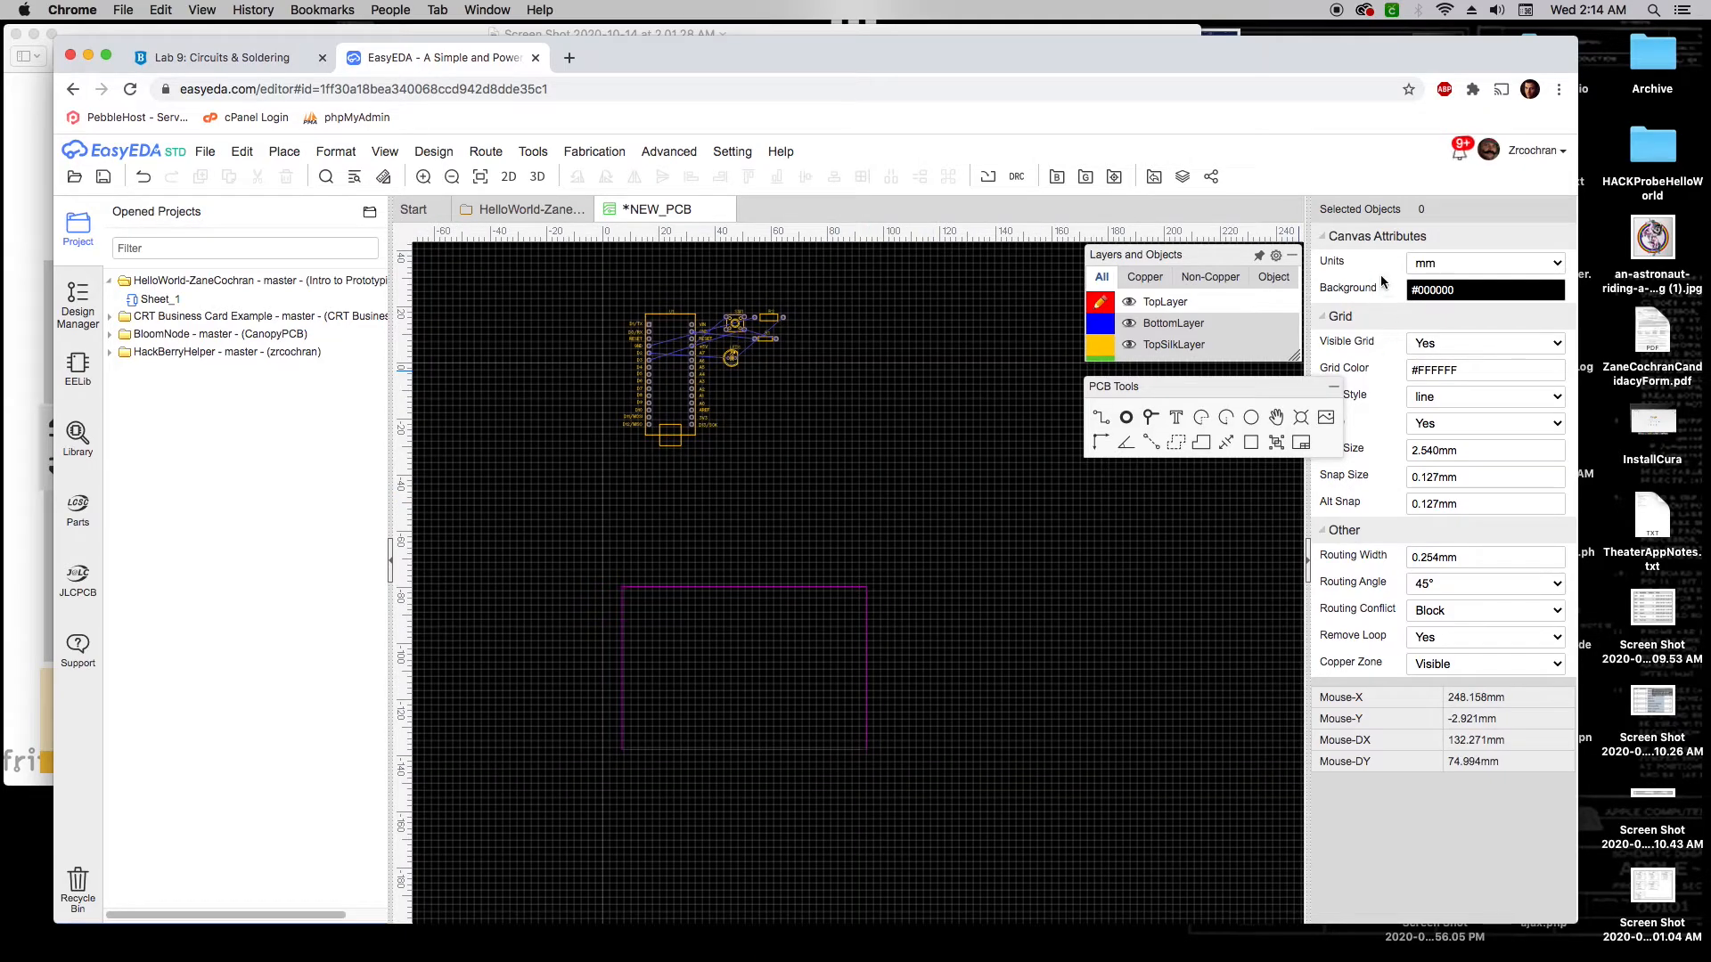
click(1445, 262)
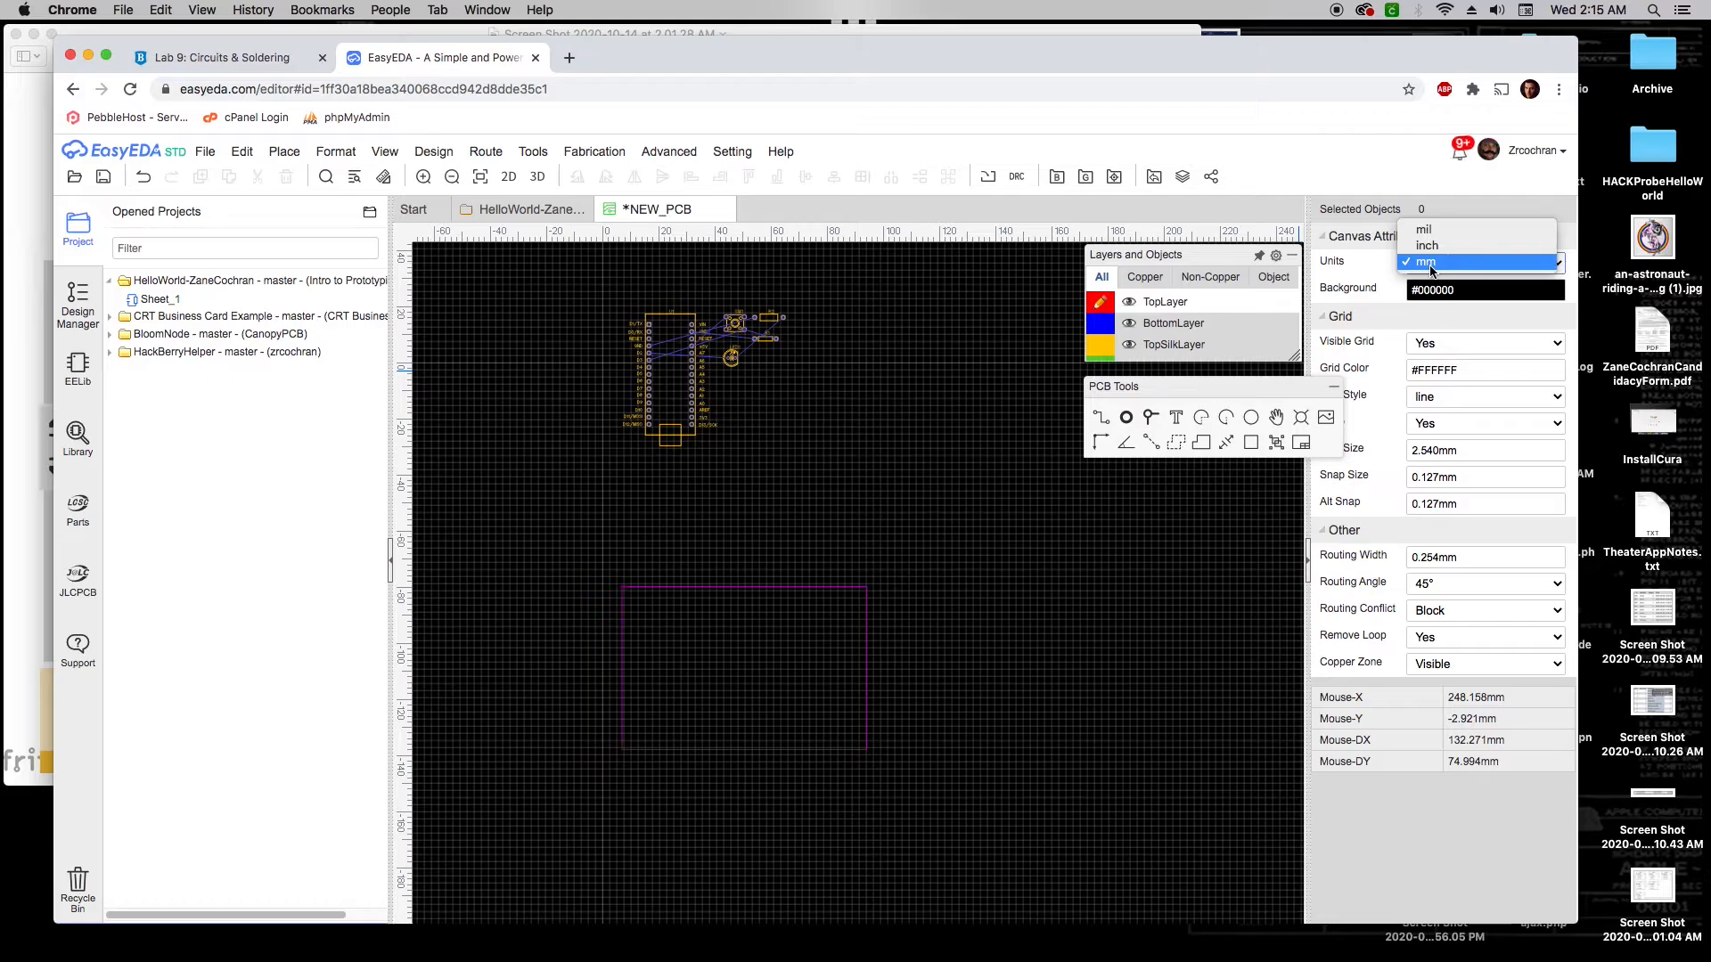
click(1425, 262)
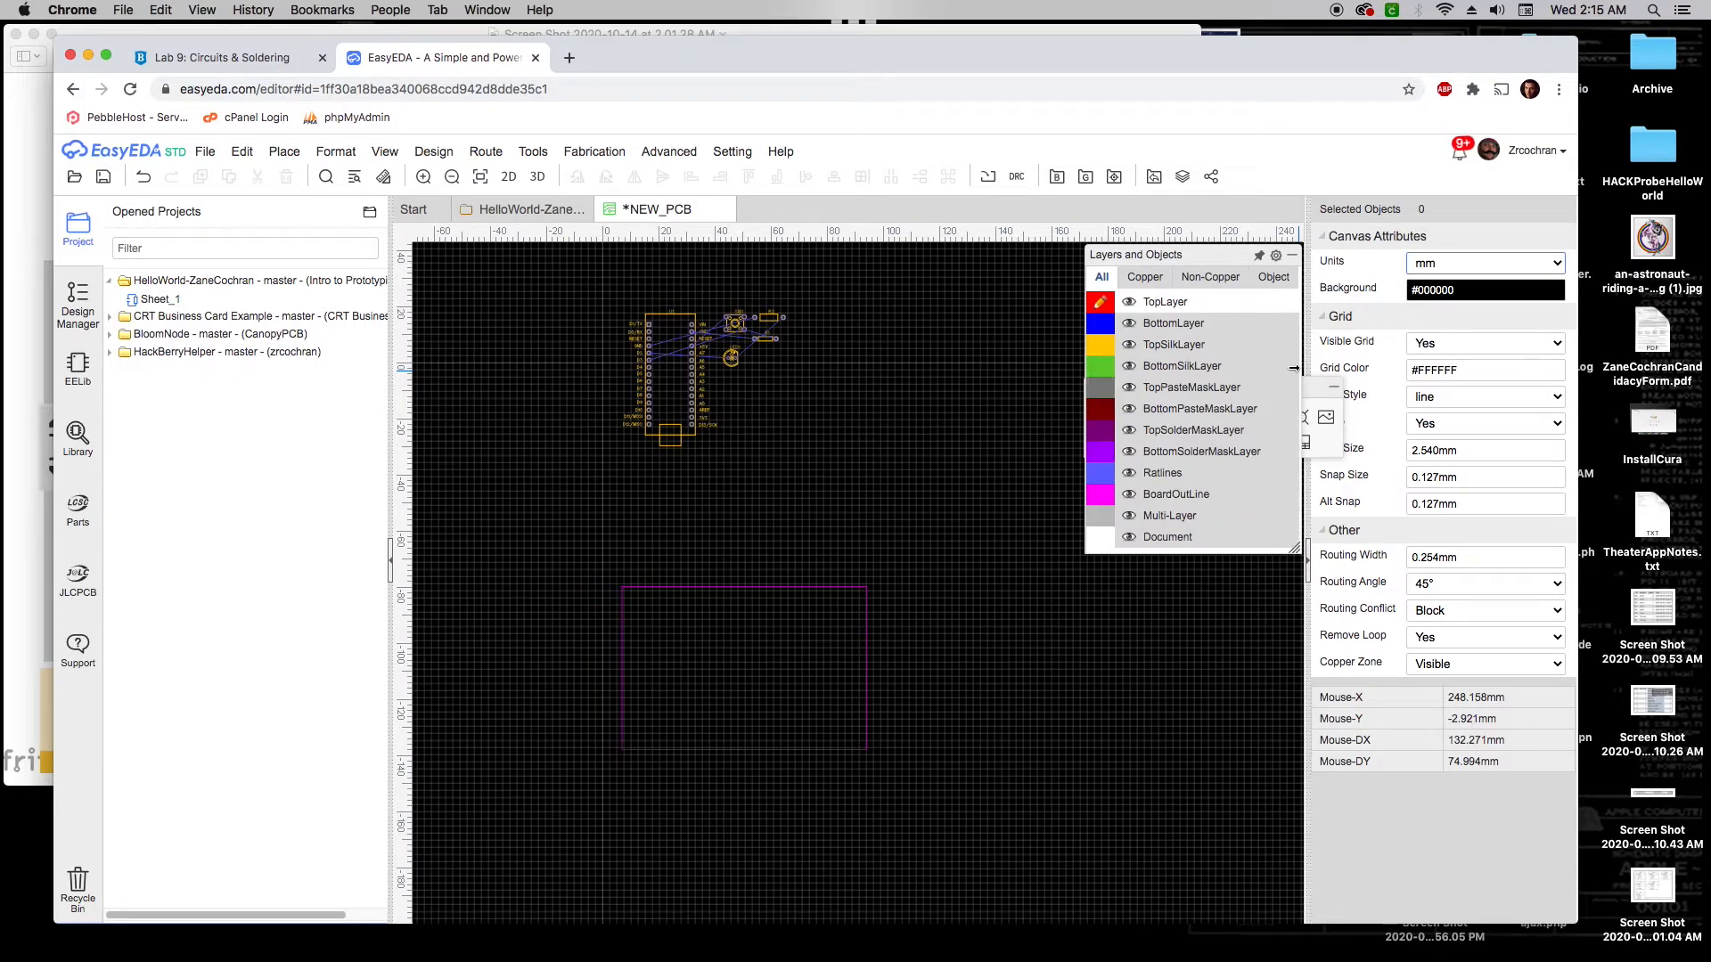
Set a 5 mm grid and 1 mm snap, and move the Nano down to X 32, Y -38
drag(1311, 388, 1259, 382)
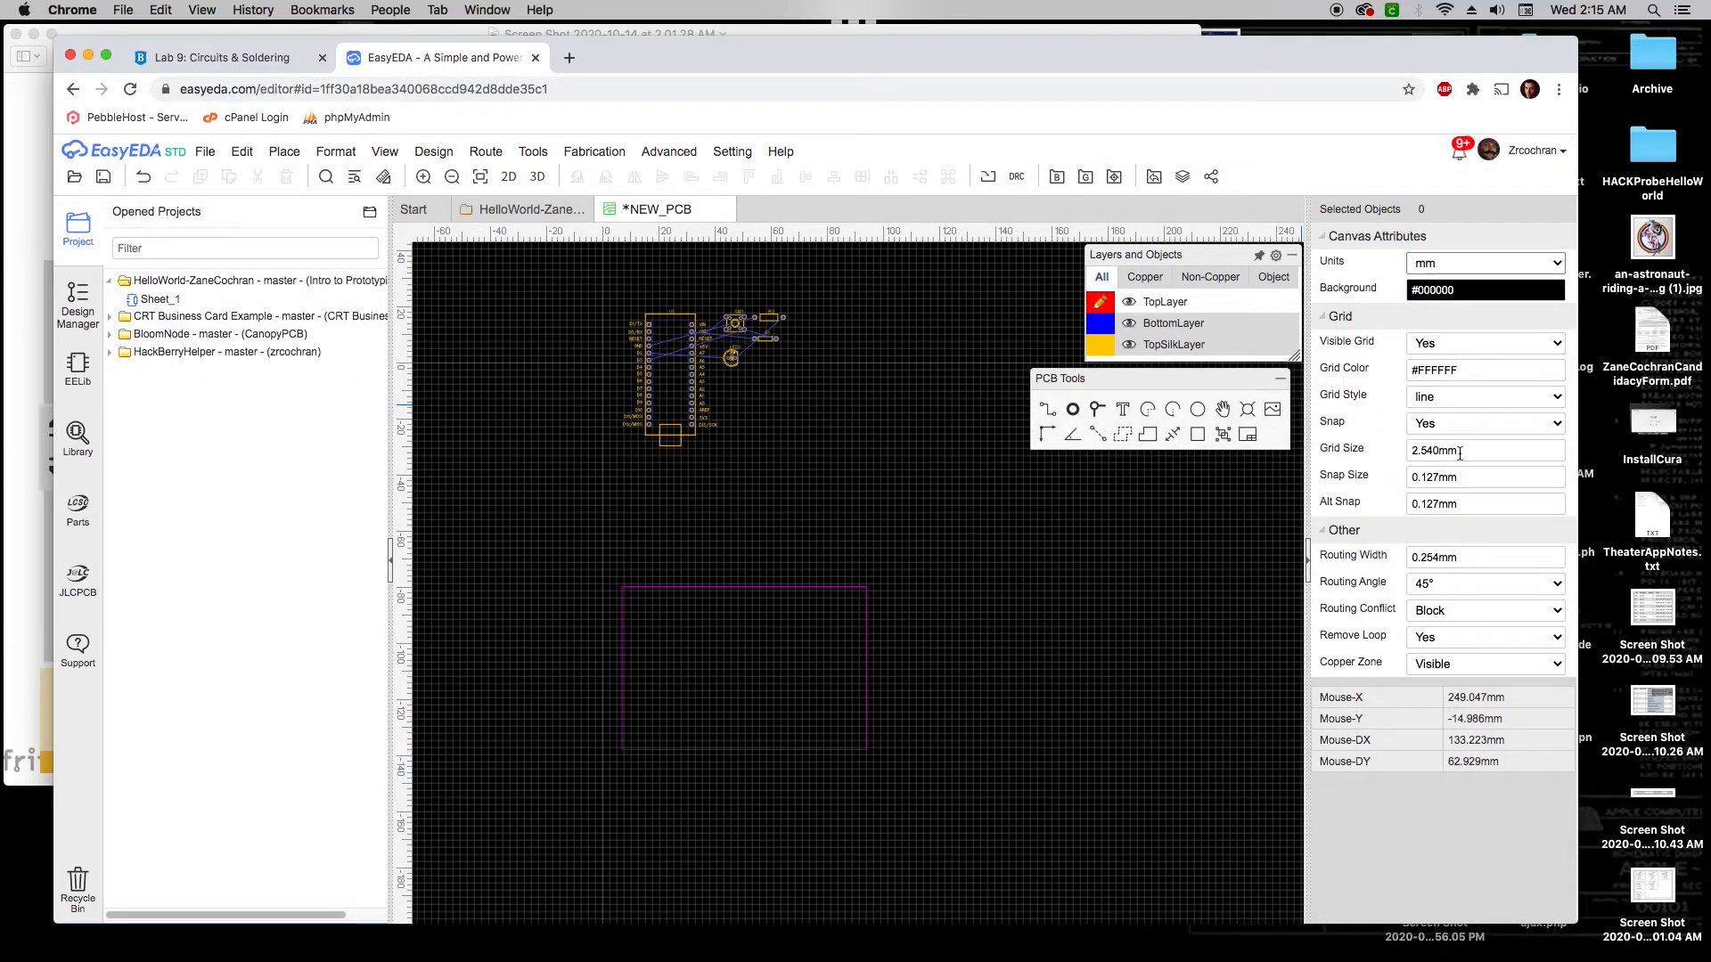
double_click(1429, 446)
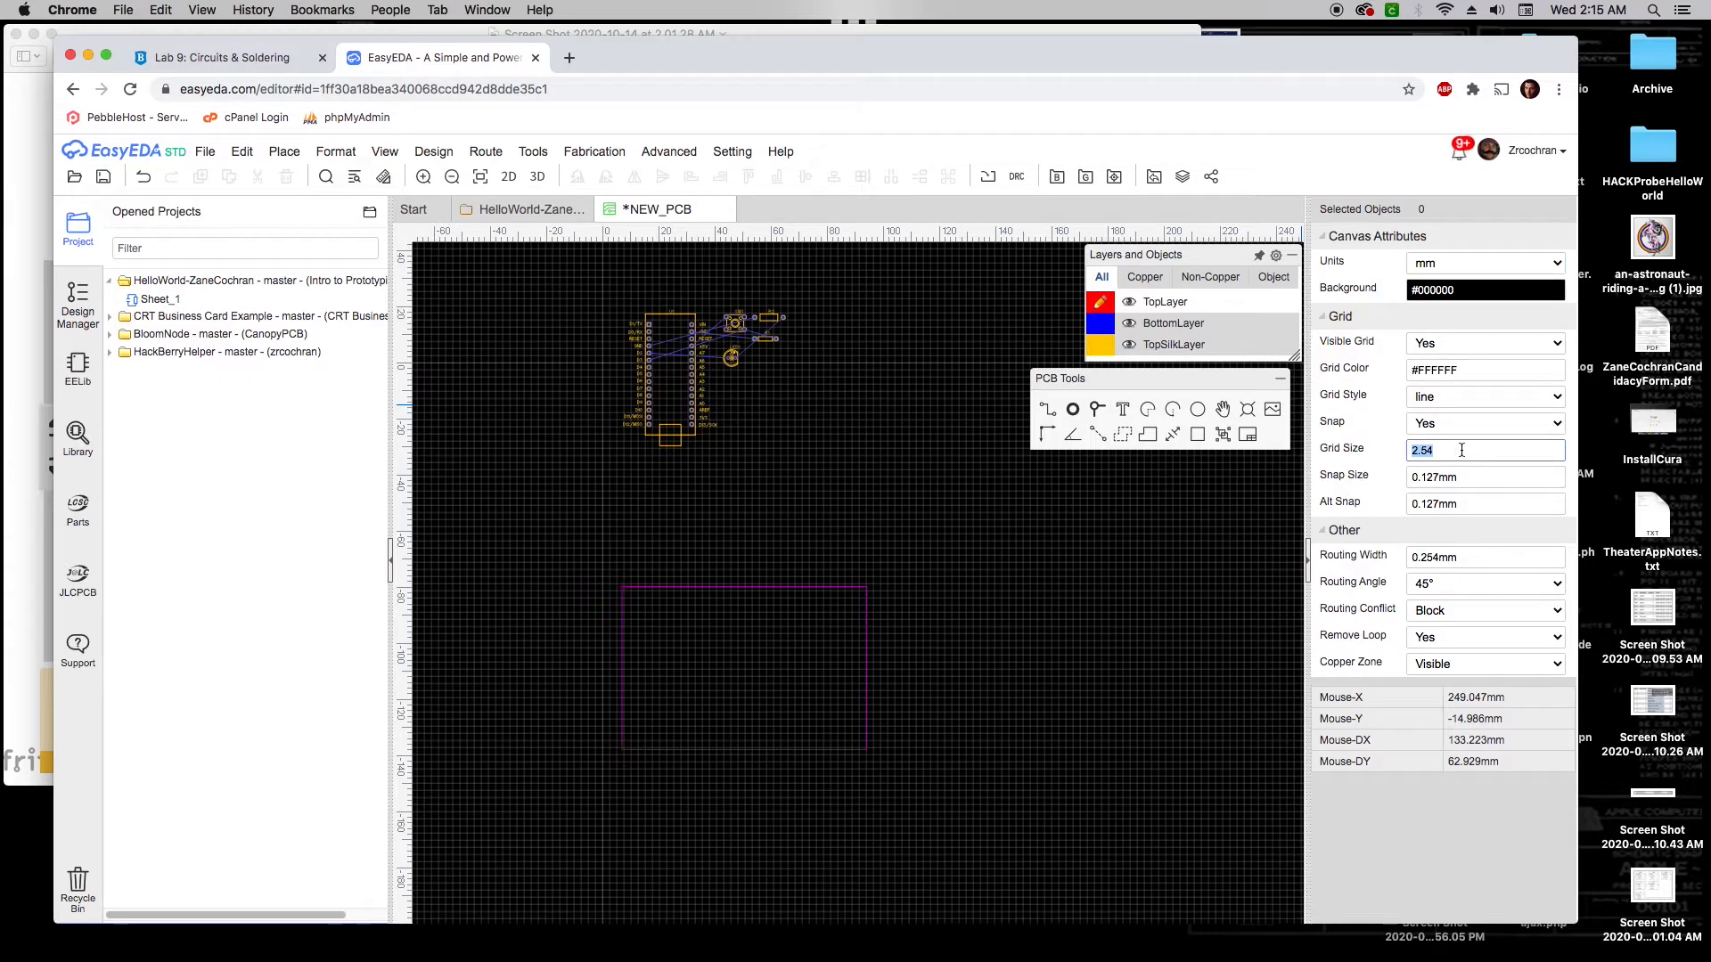
text(5)
key(Return)
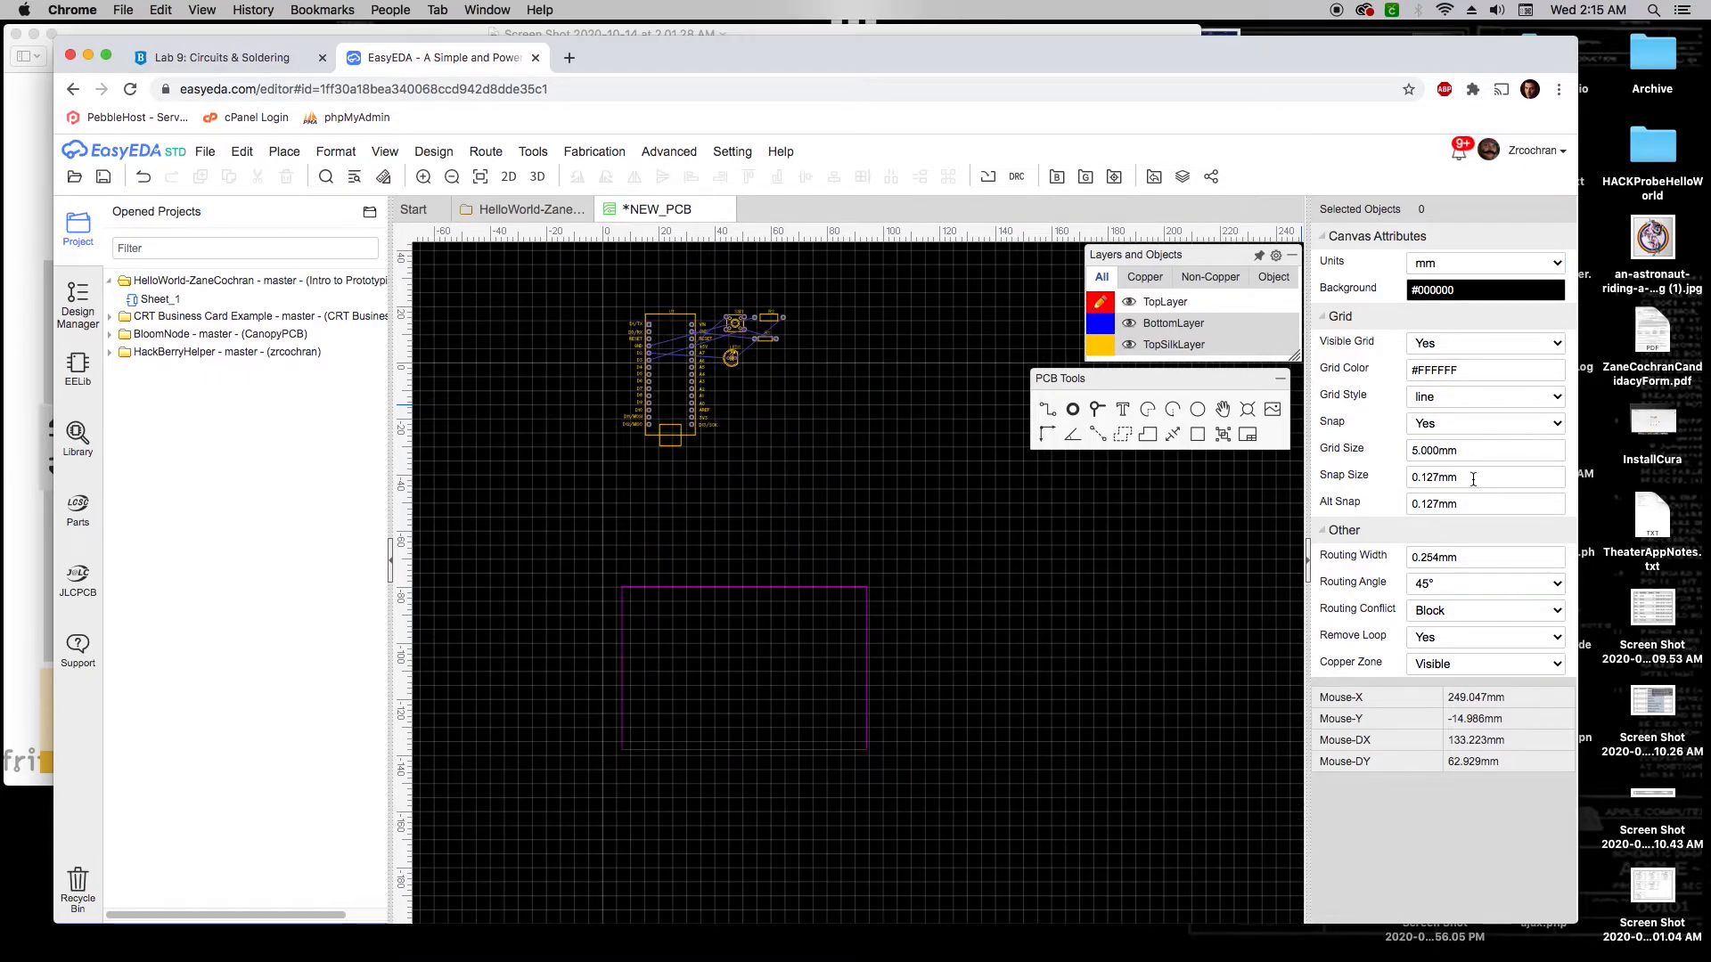
double_click(1472, 479)
text(1)
click(1158, 526)
drag(694, 403, 715, 504)
scroll(796, 388, up, 1)
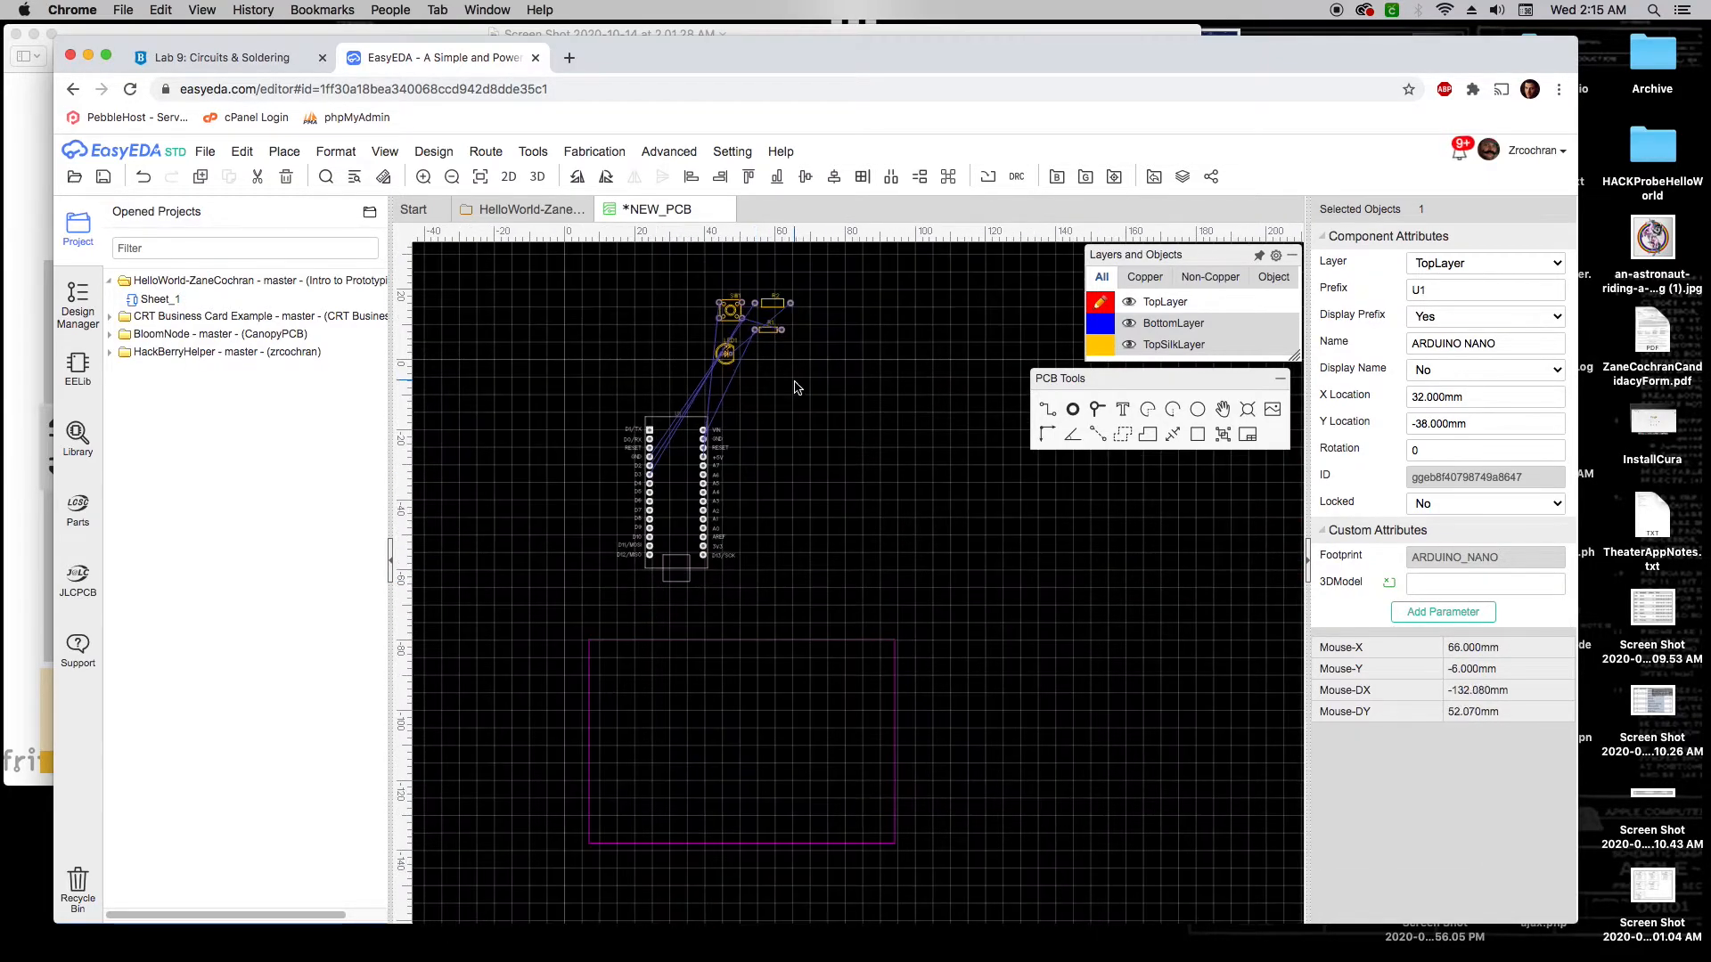
Deselect the Nano and collapse the Opened Projects panel to widen the canvas
click(796, 388)
scroll(756, 313, up, 2)
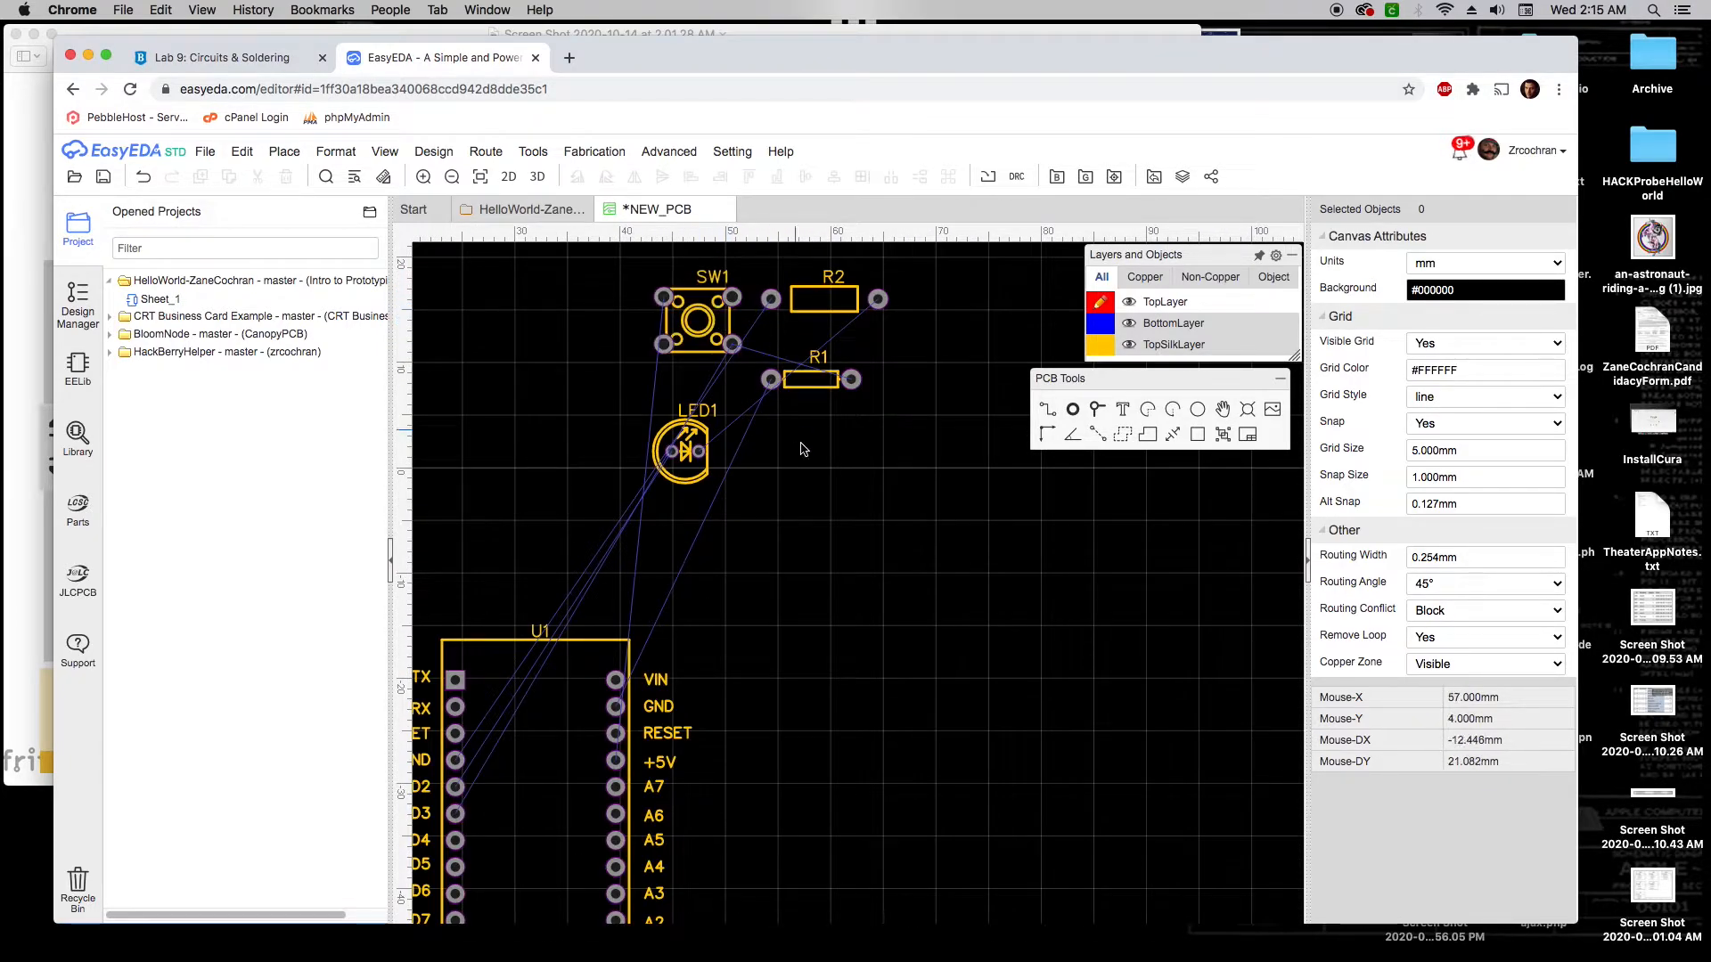
scroll(878, 553, down, 4)
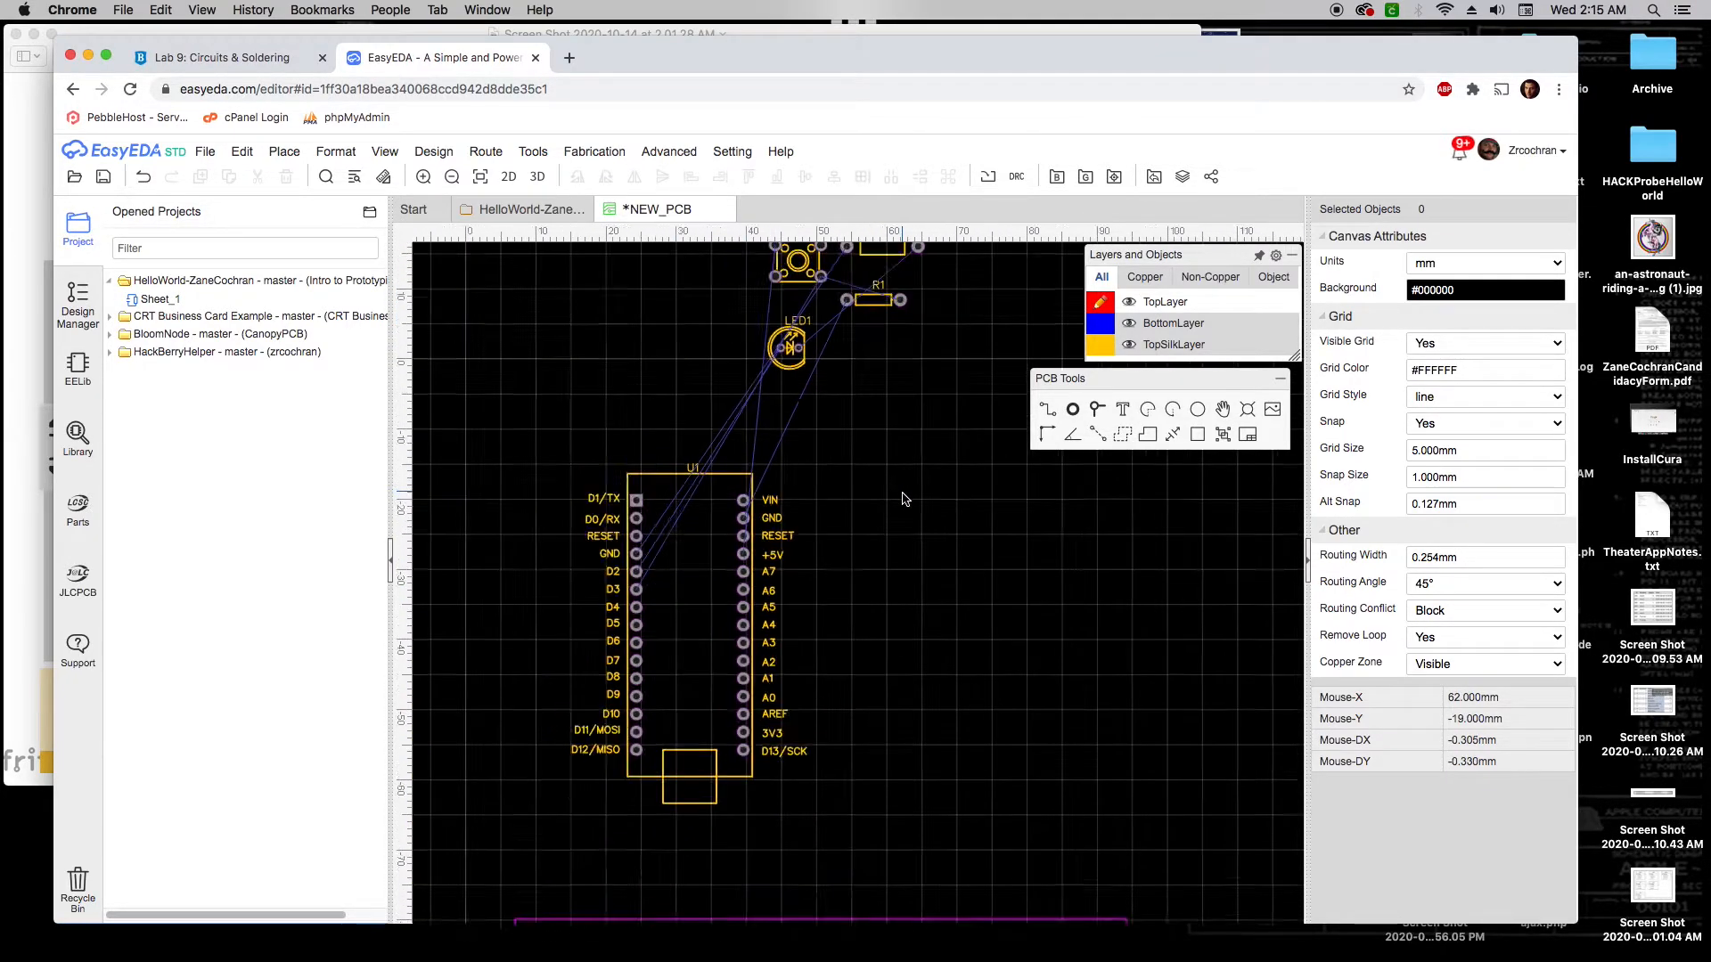
scroll(953, 505, down, 5)
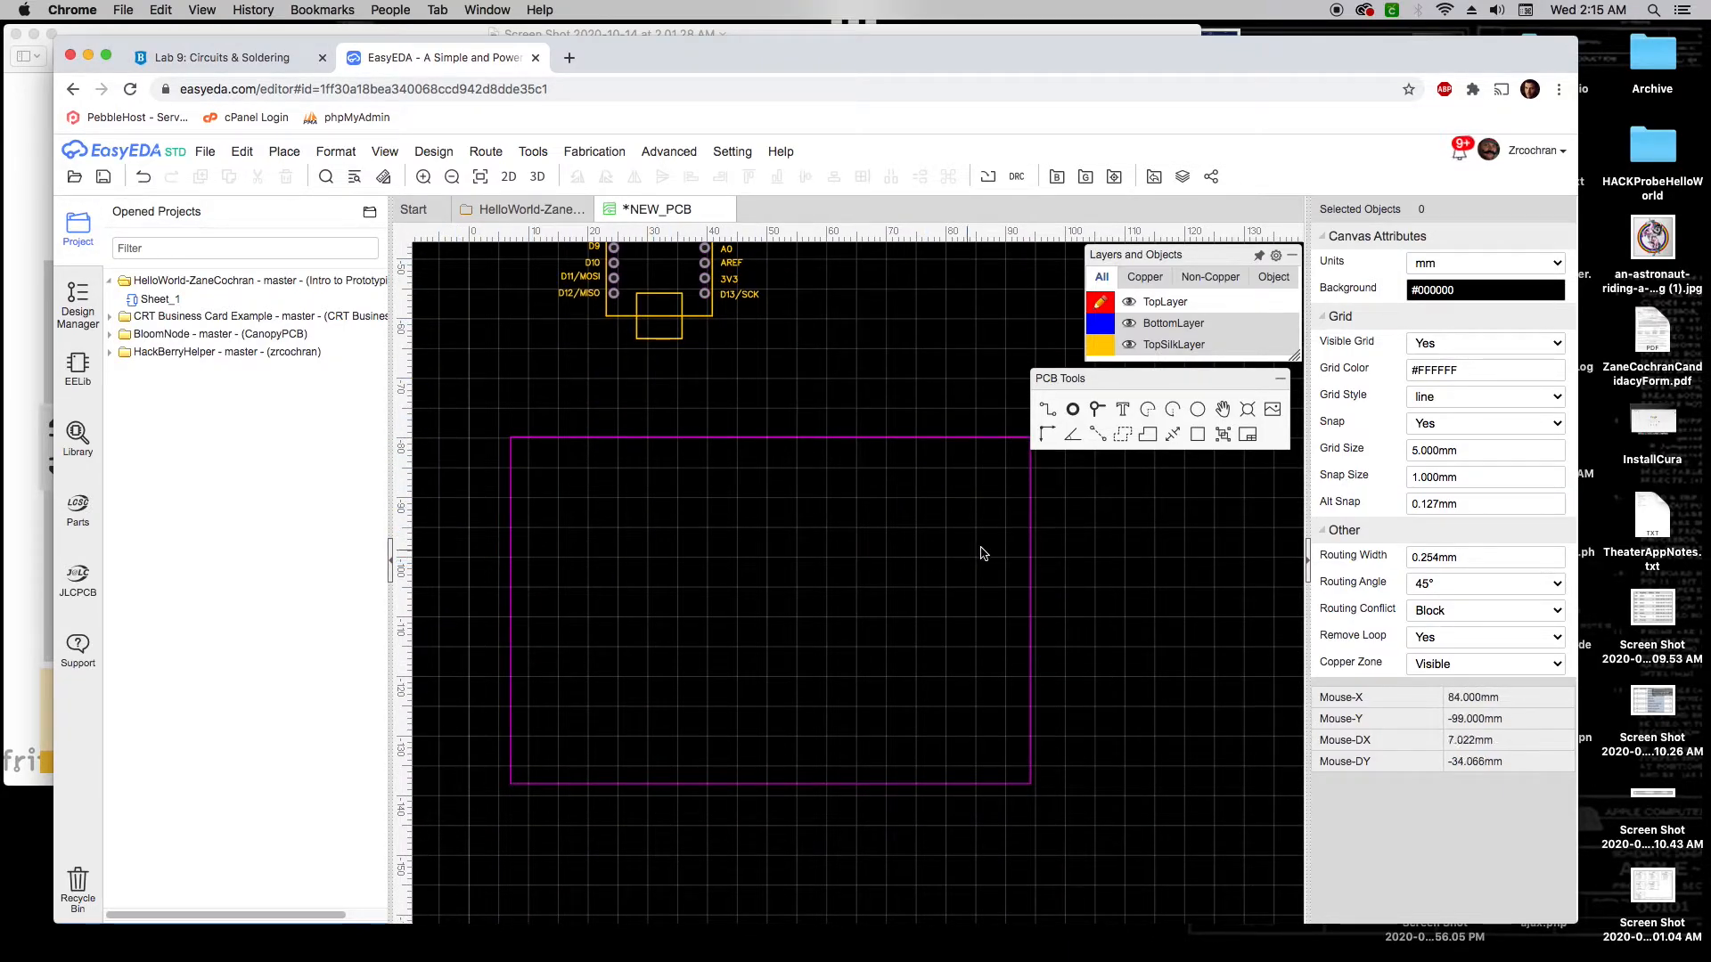
click(391, 568)
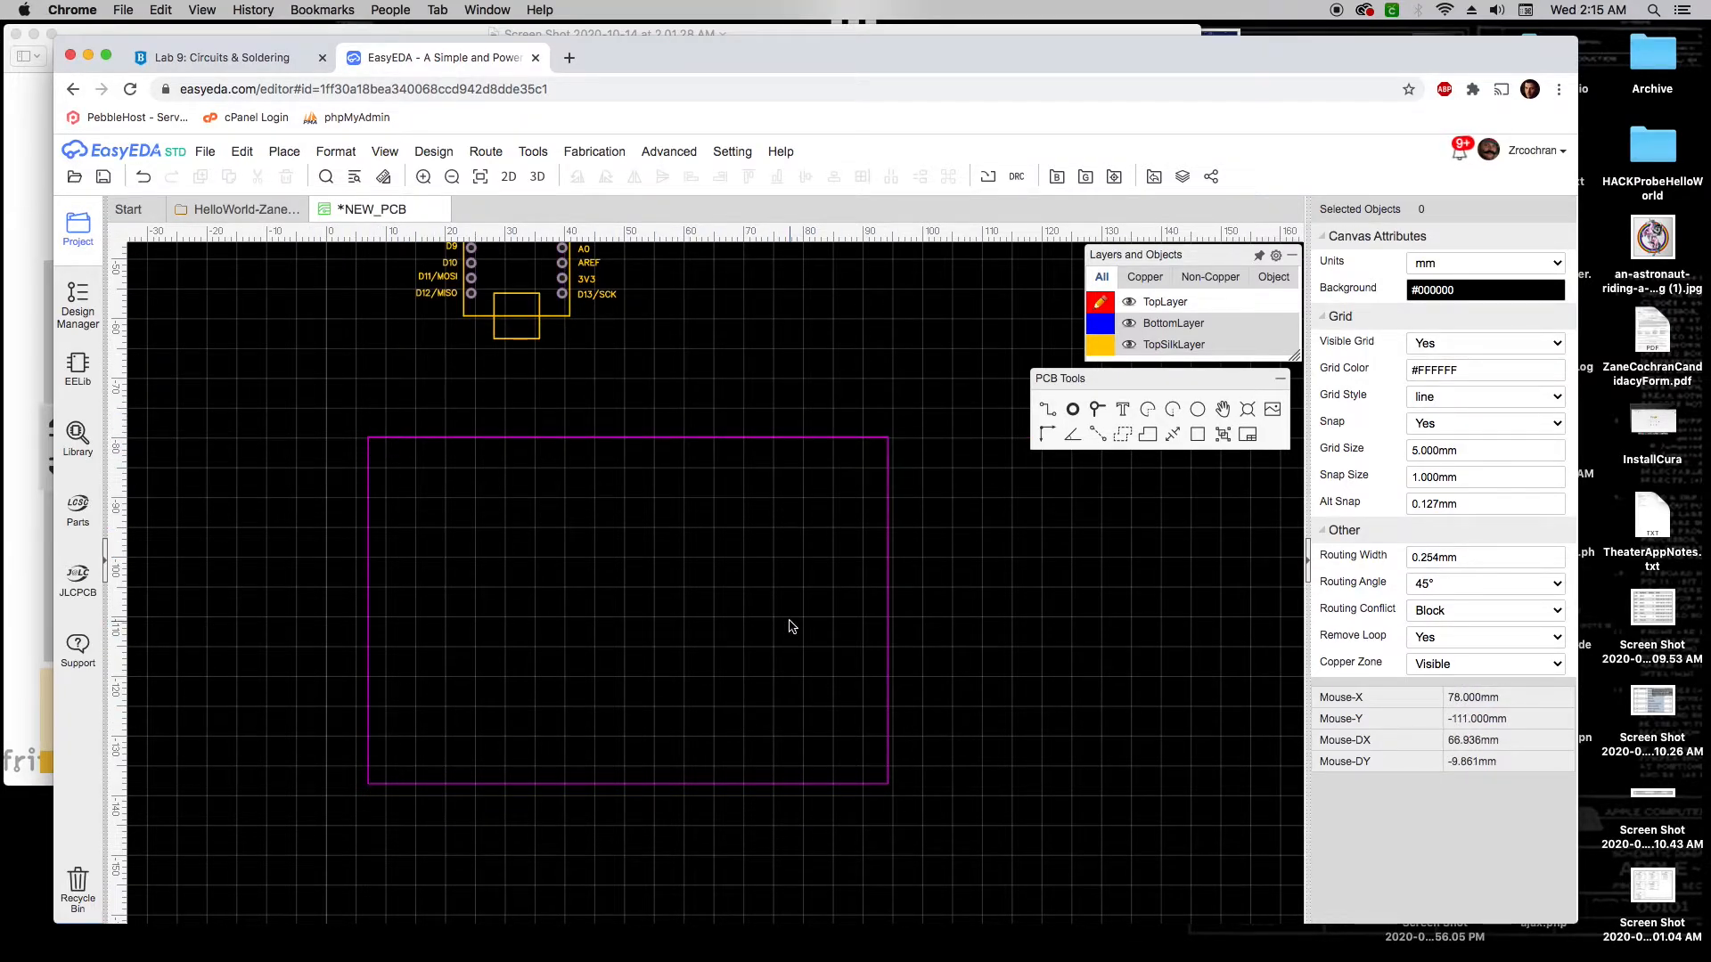
scroll(788, 626, down, 3)
scroll(797, 461, down, 1)
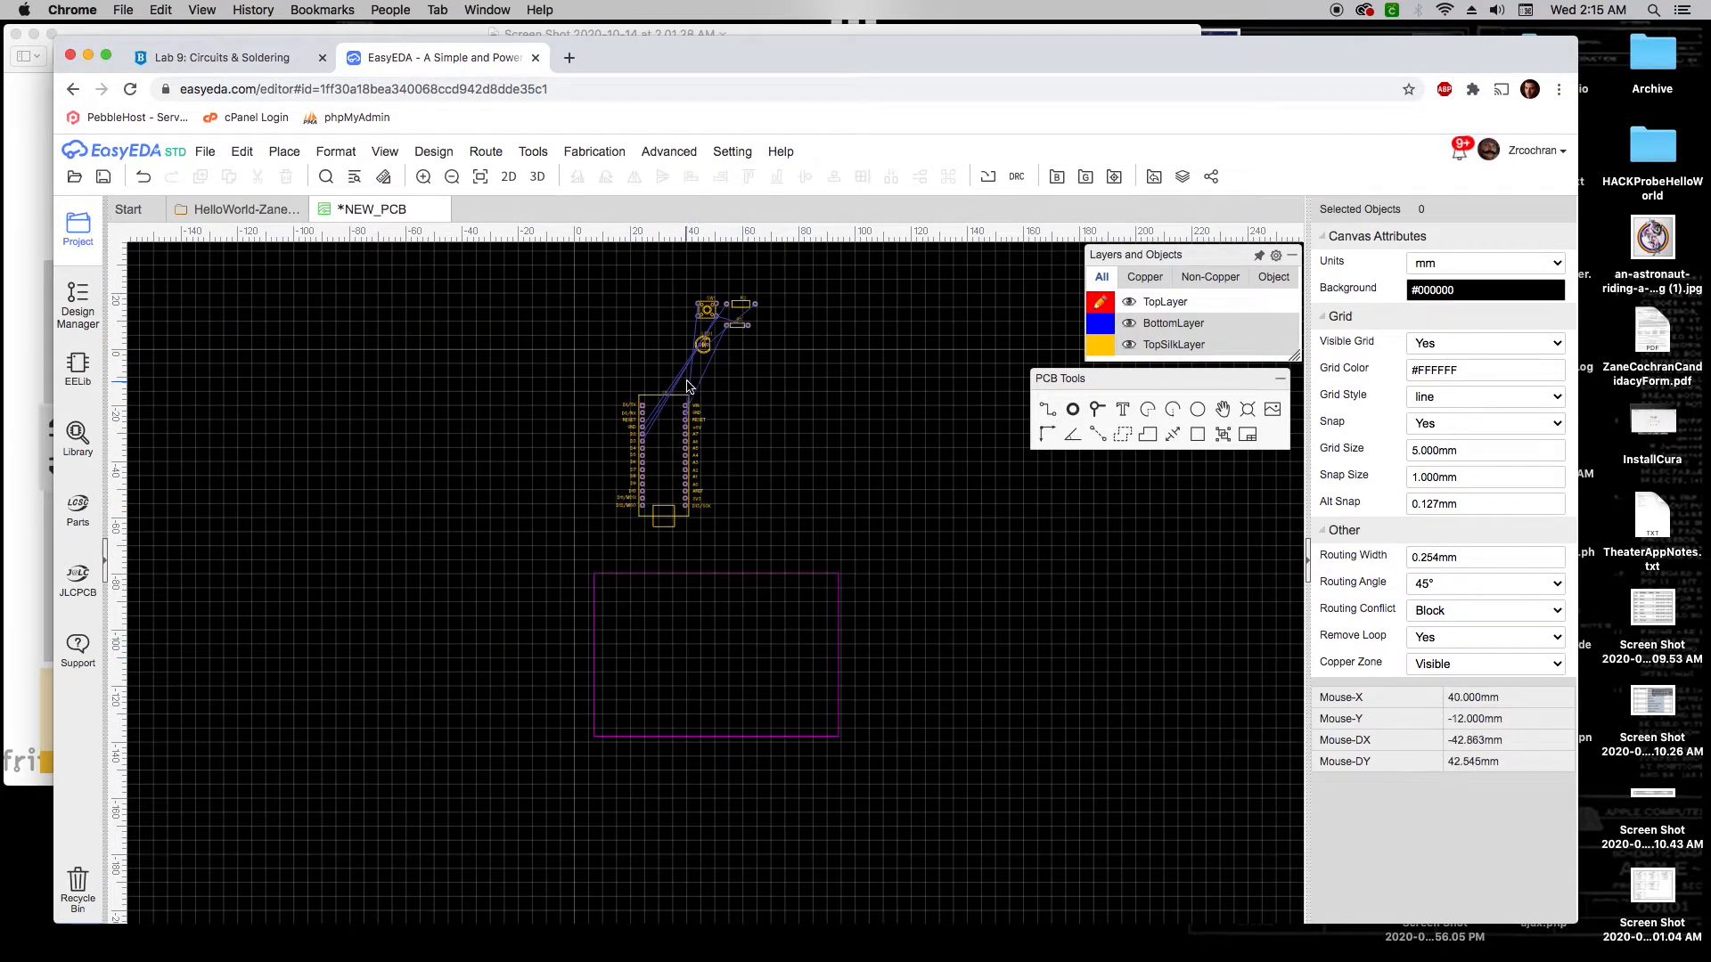
scroll(687, 385, up, 8)
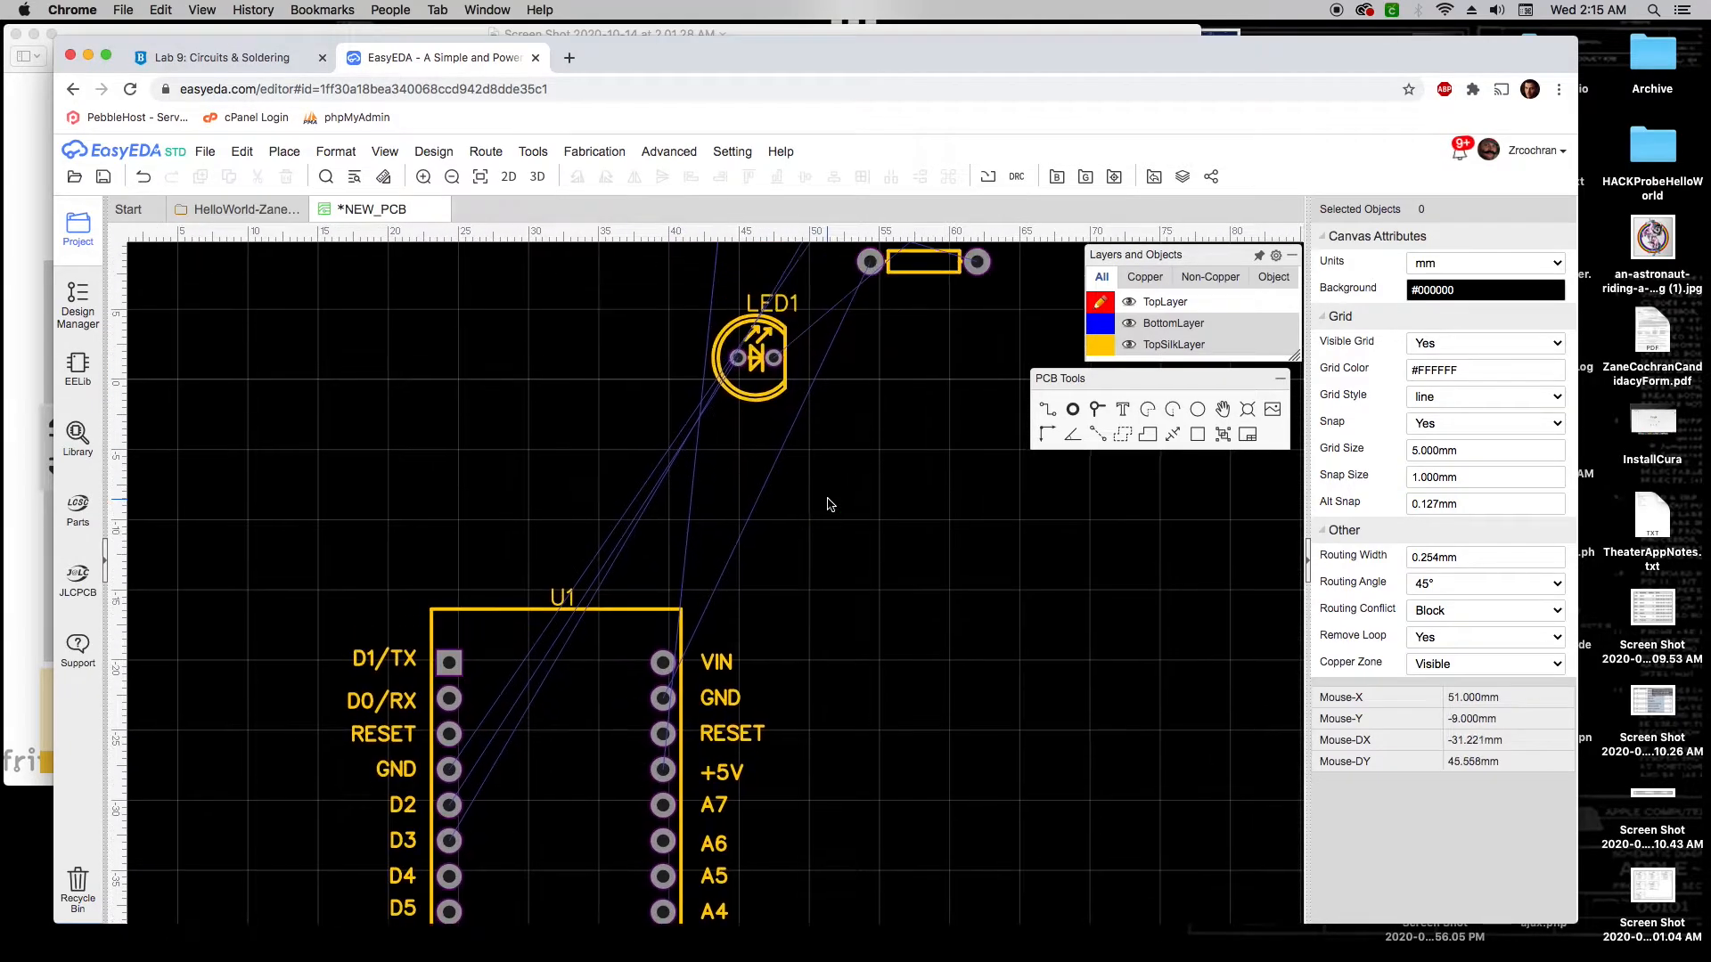
scroll(828, 504, down, 1)
Move R1 down beside U1 and drag the Arduino Nano into the board outline
drag(923, 261, 868, 577)
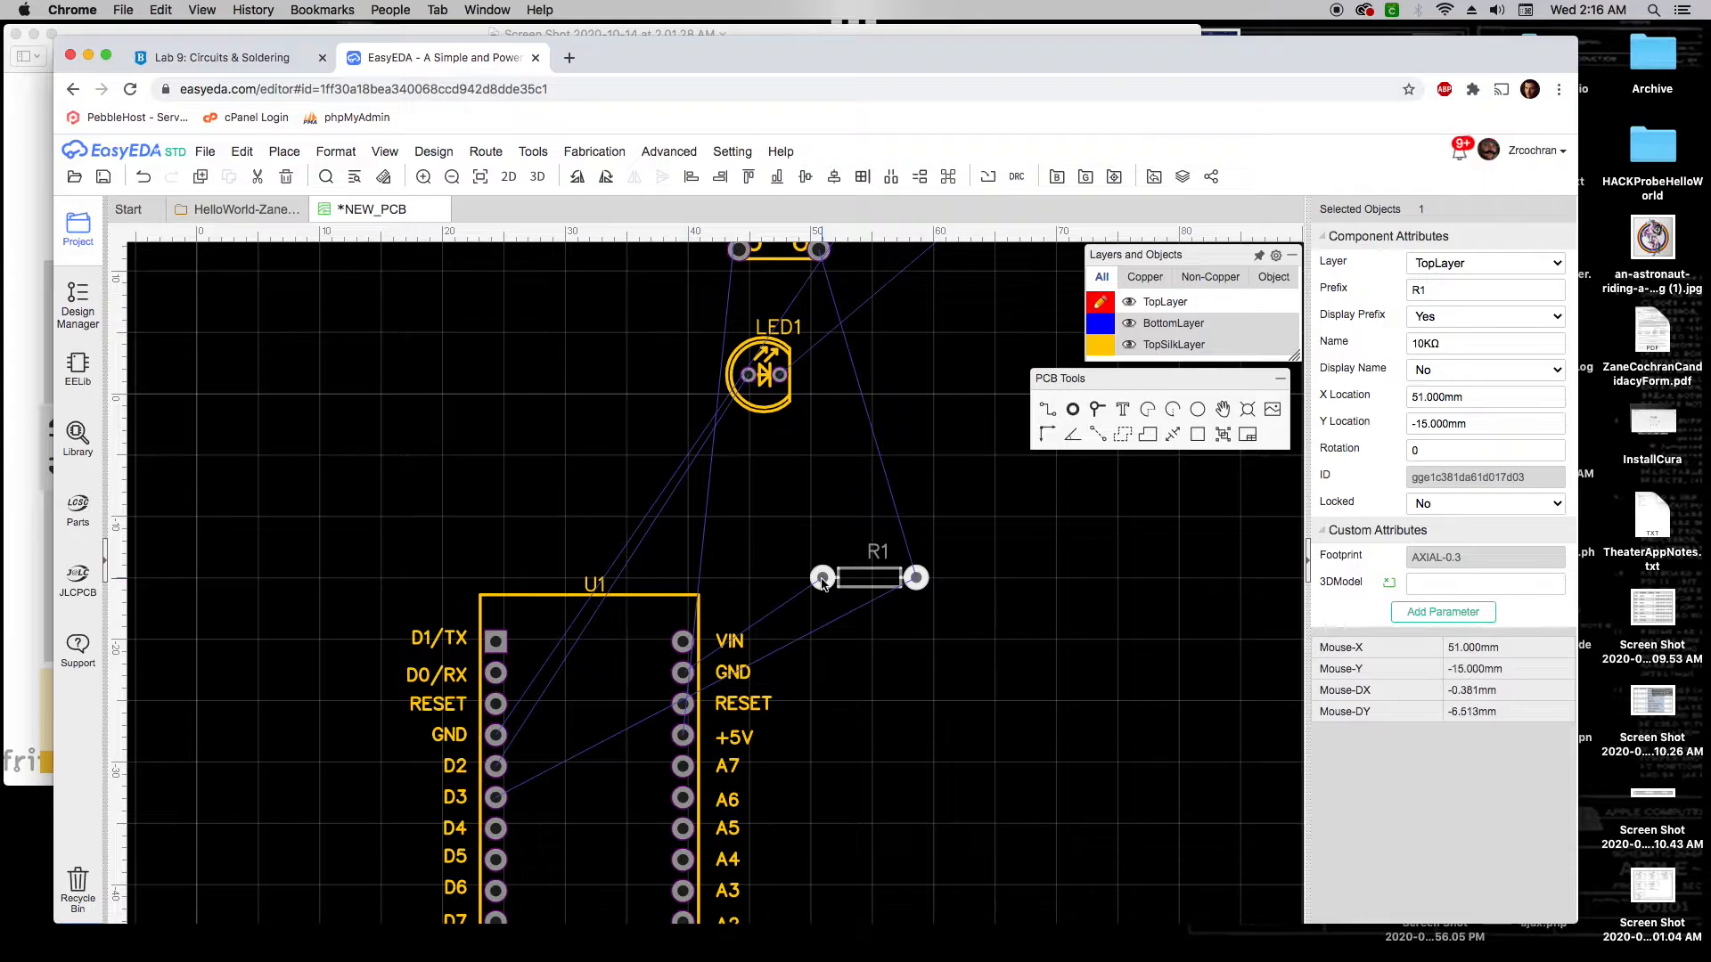
scroll(880, 718, down, 4)
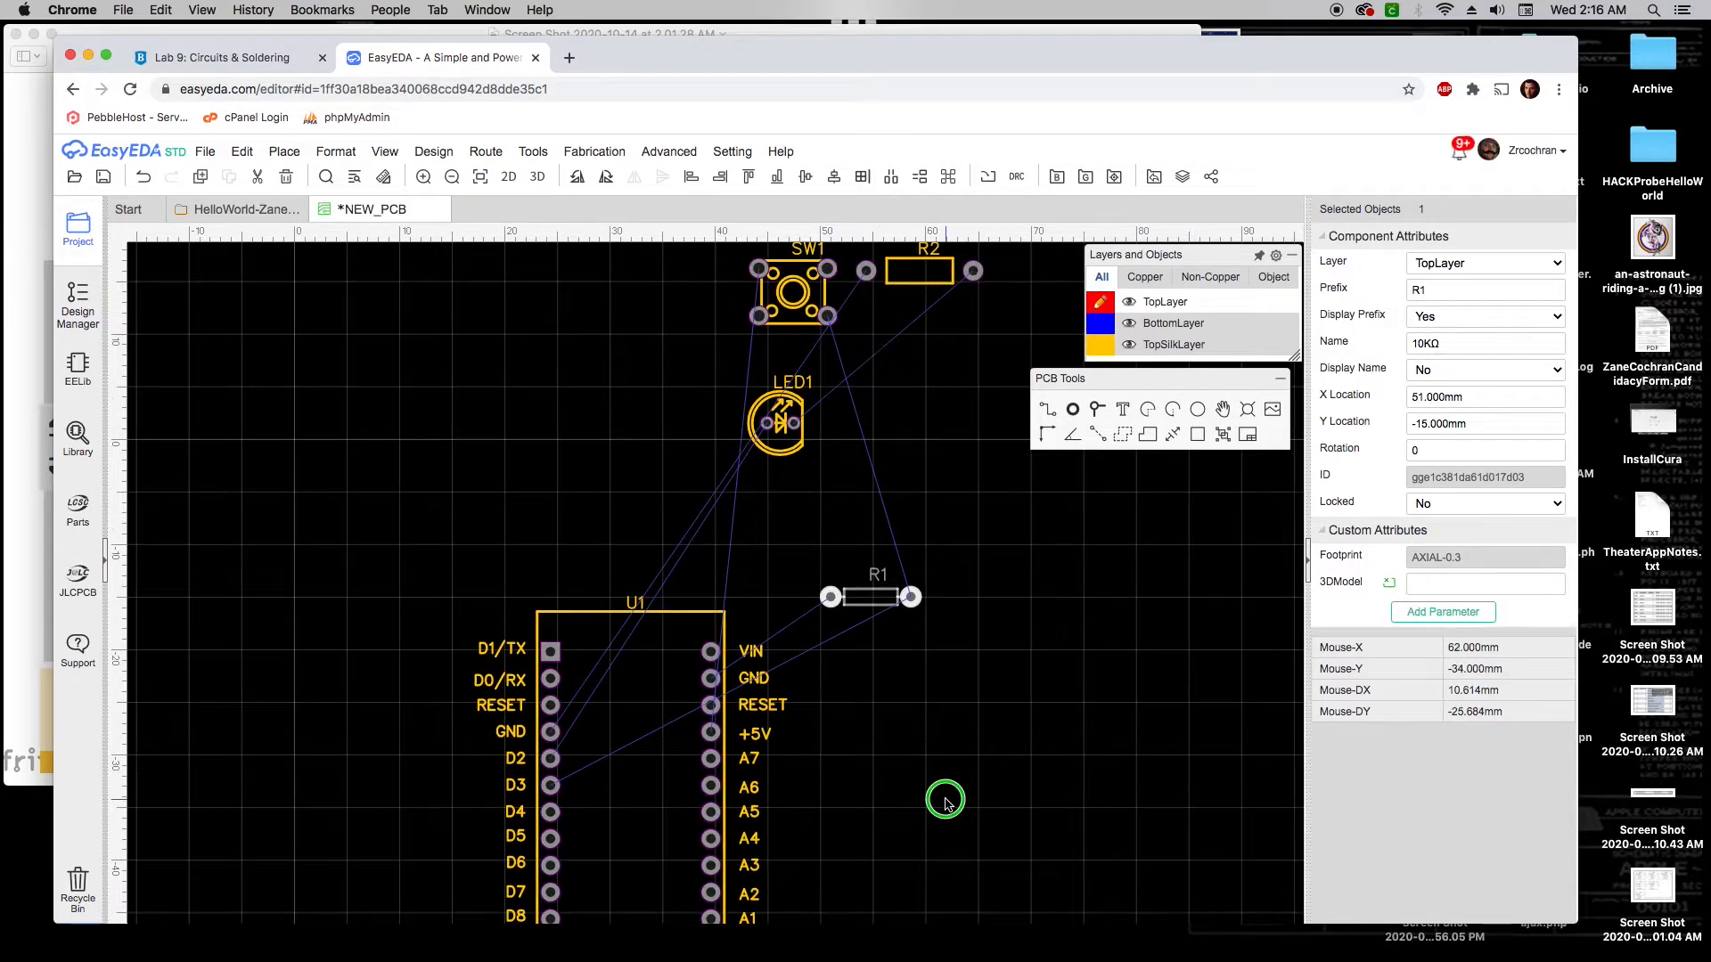
scroll(894, 635, down, 1)
right_drag(944, 712, 848, 499)
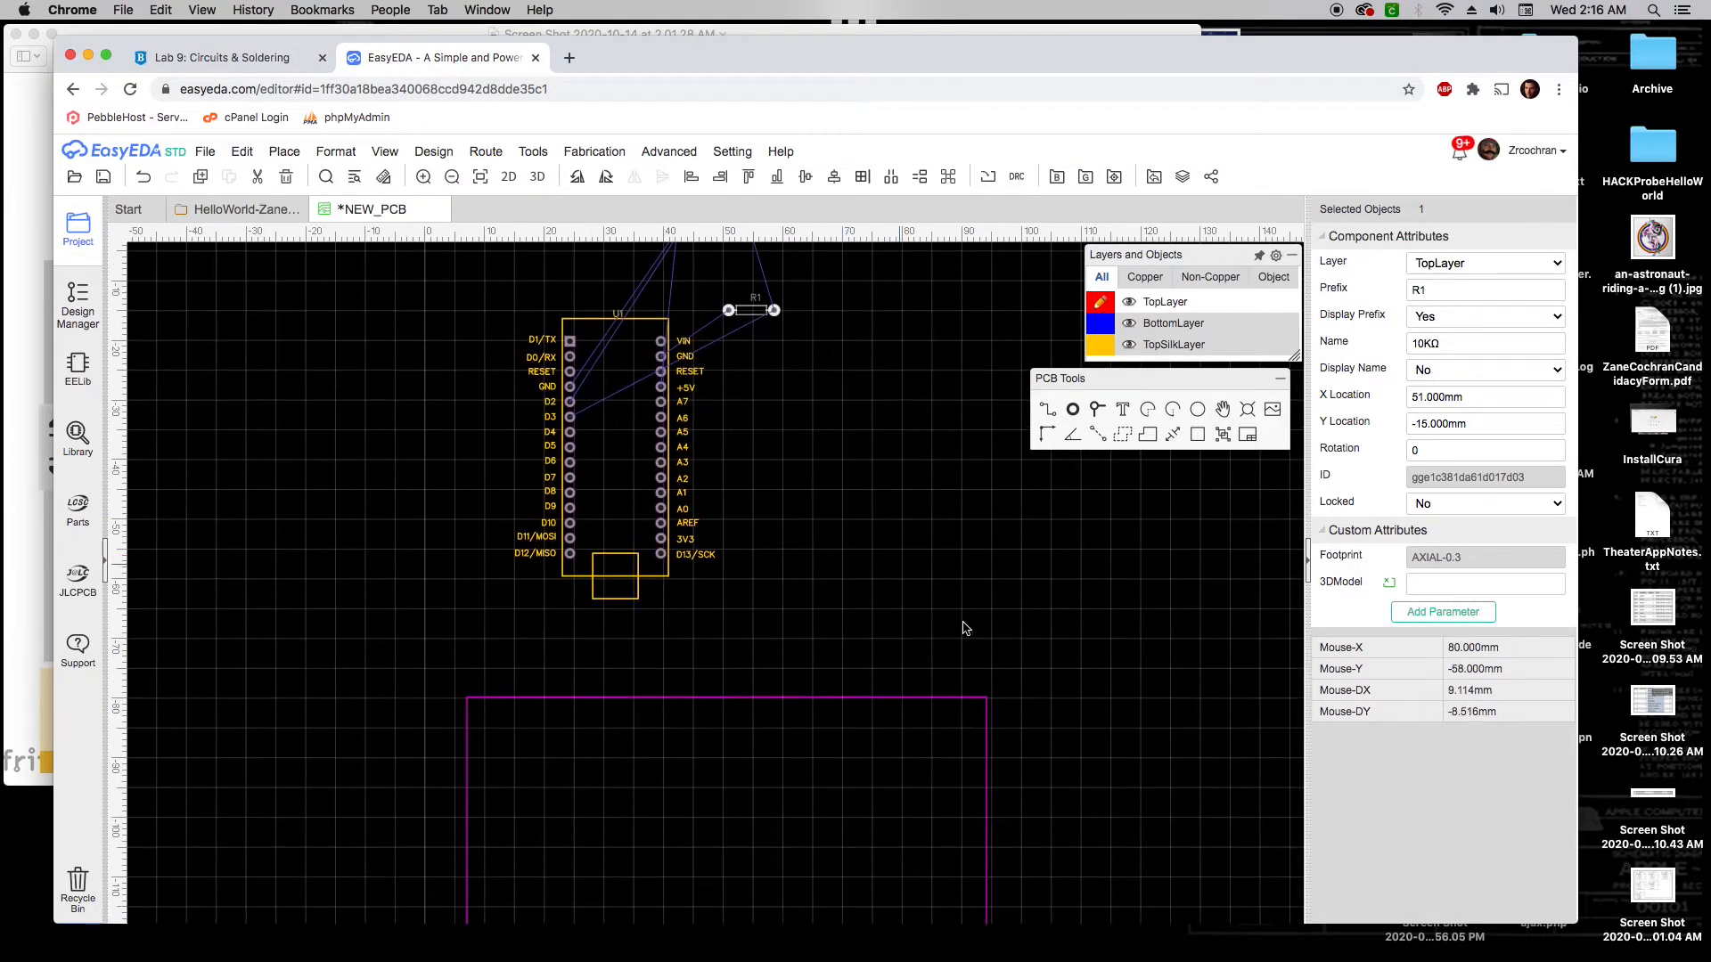
right_drag(1089, 745, 1043, 624)
drag(604, 454, 576, 869)
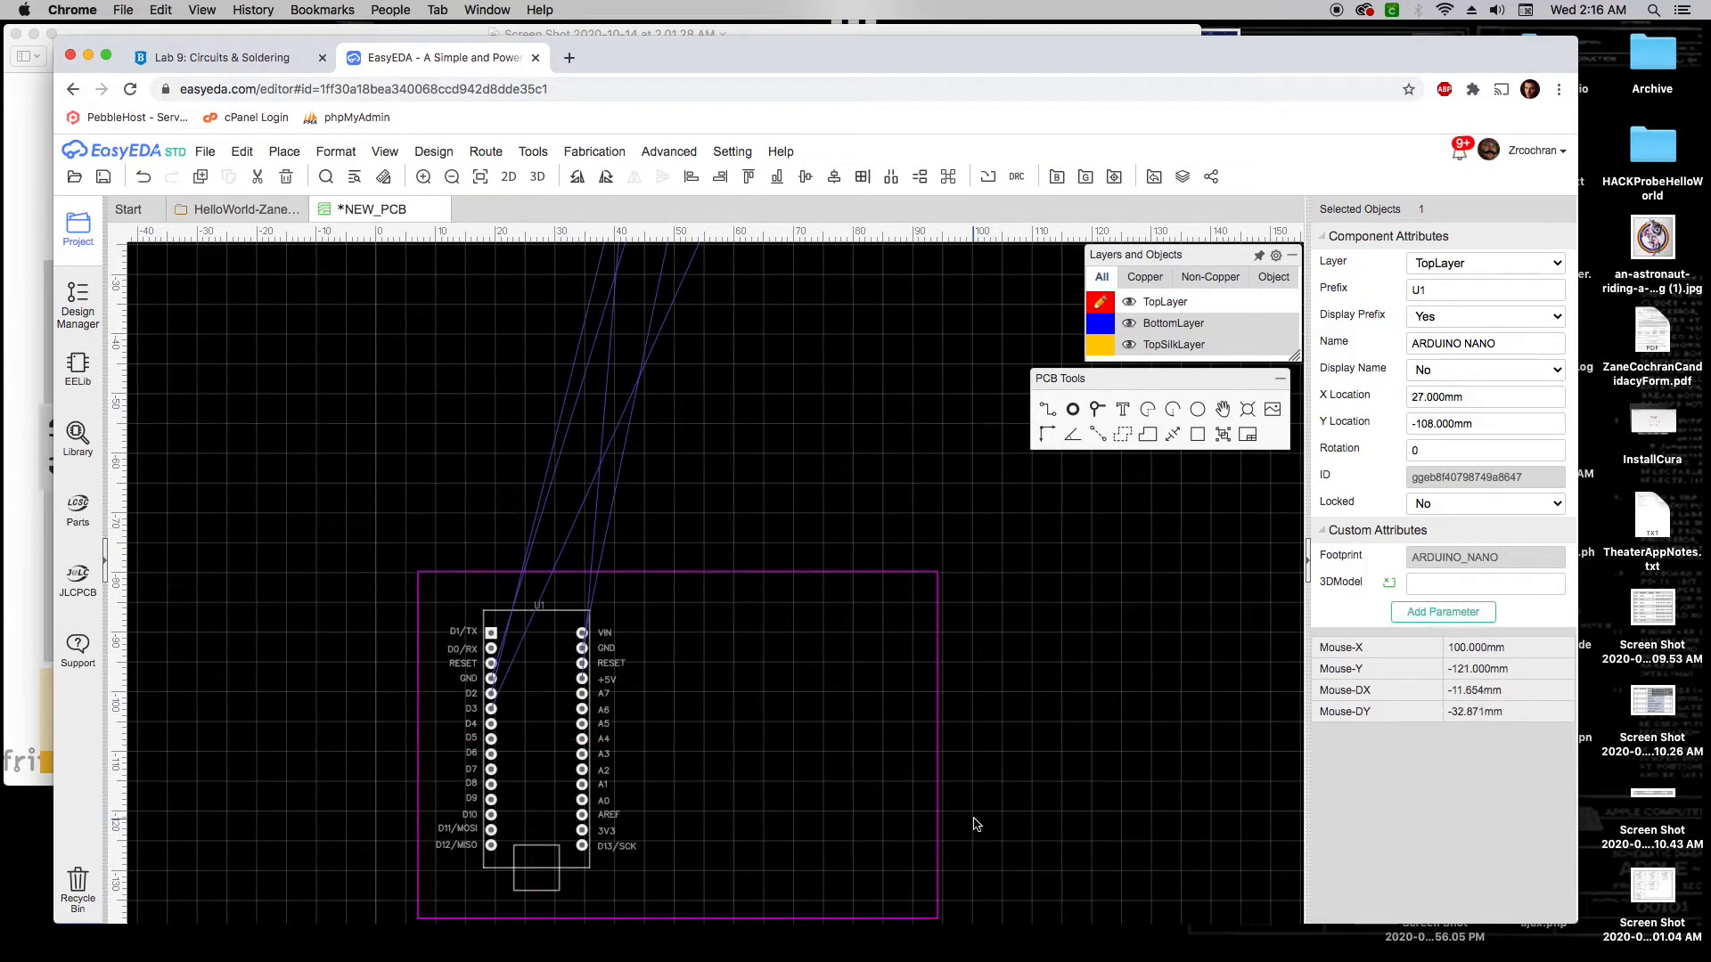
Place SW1 beside the Arduino with R1 just below it inside the board
scroll(980, 758, down, 2)
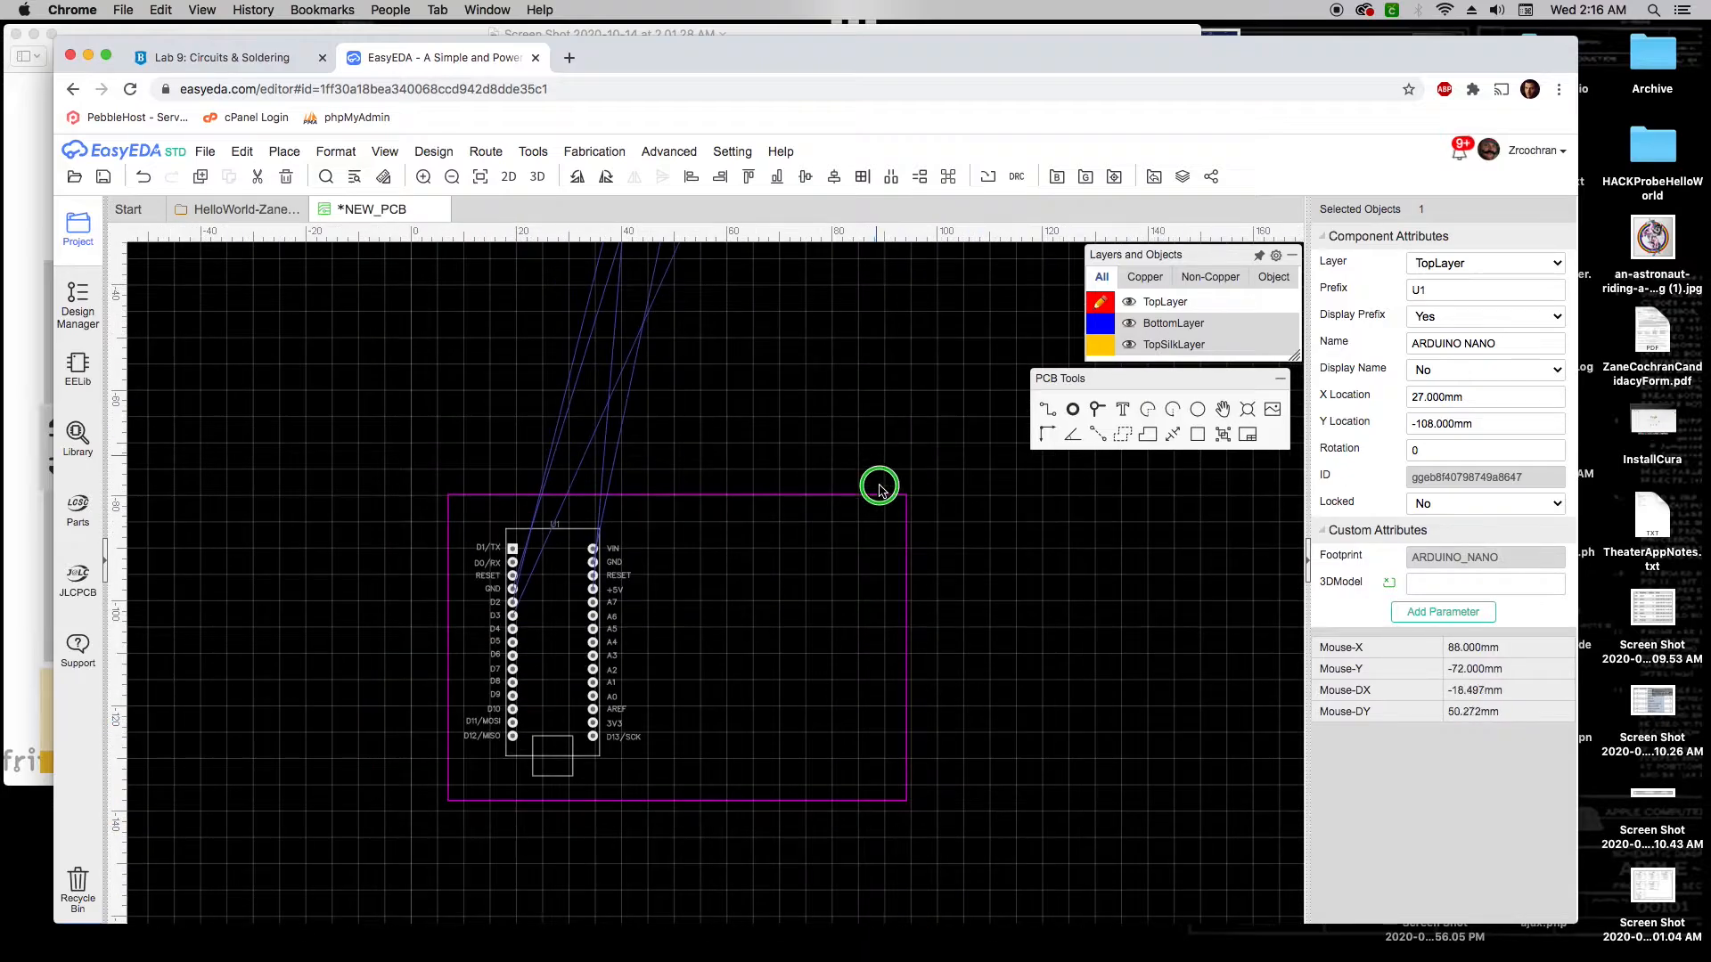
right_drag(879, 486, 877, 607)
drag(705, 339, 783, 780)
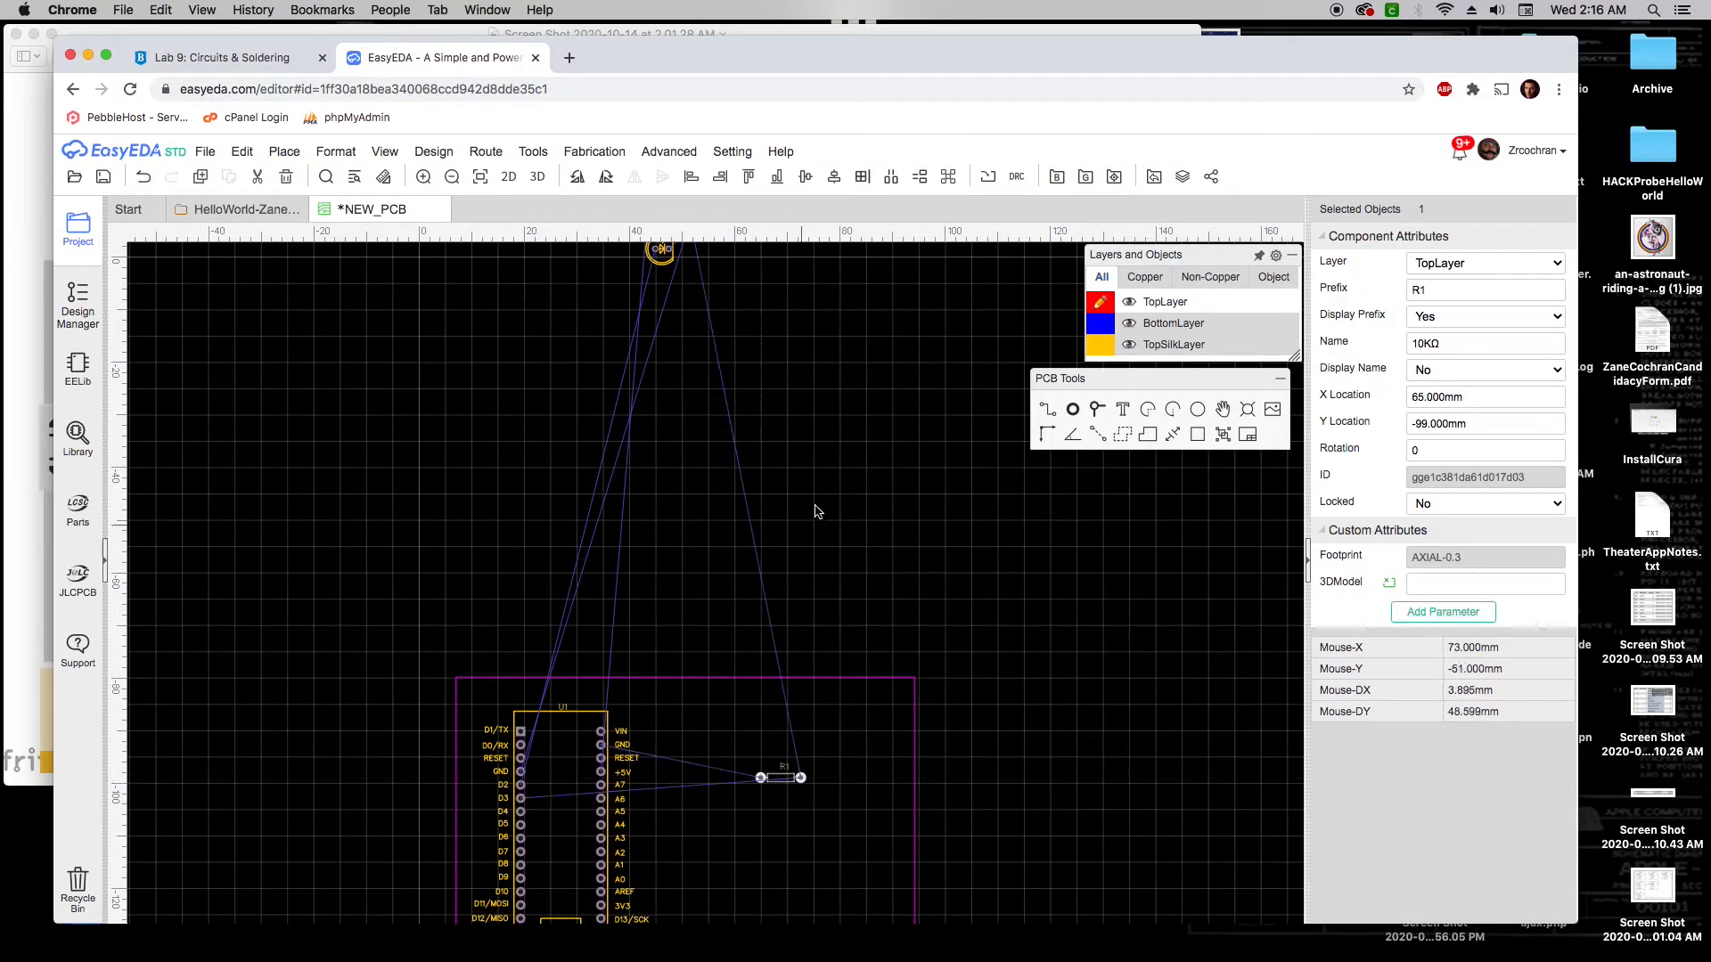
right_drag(817, 511, 851, 663)
drag(681, 357, 841, 868)
right_drag(999, 845, 1008, 539)
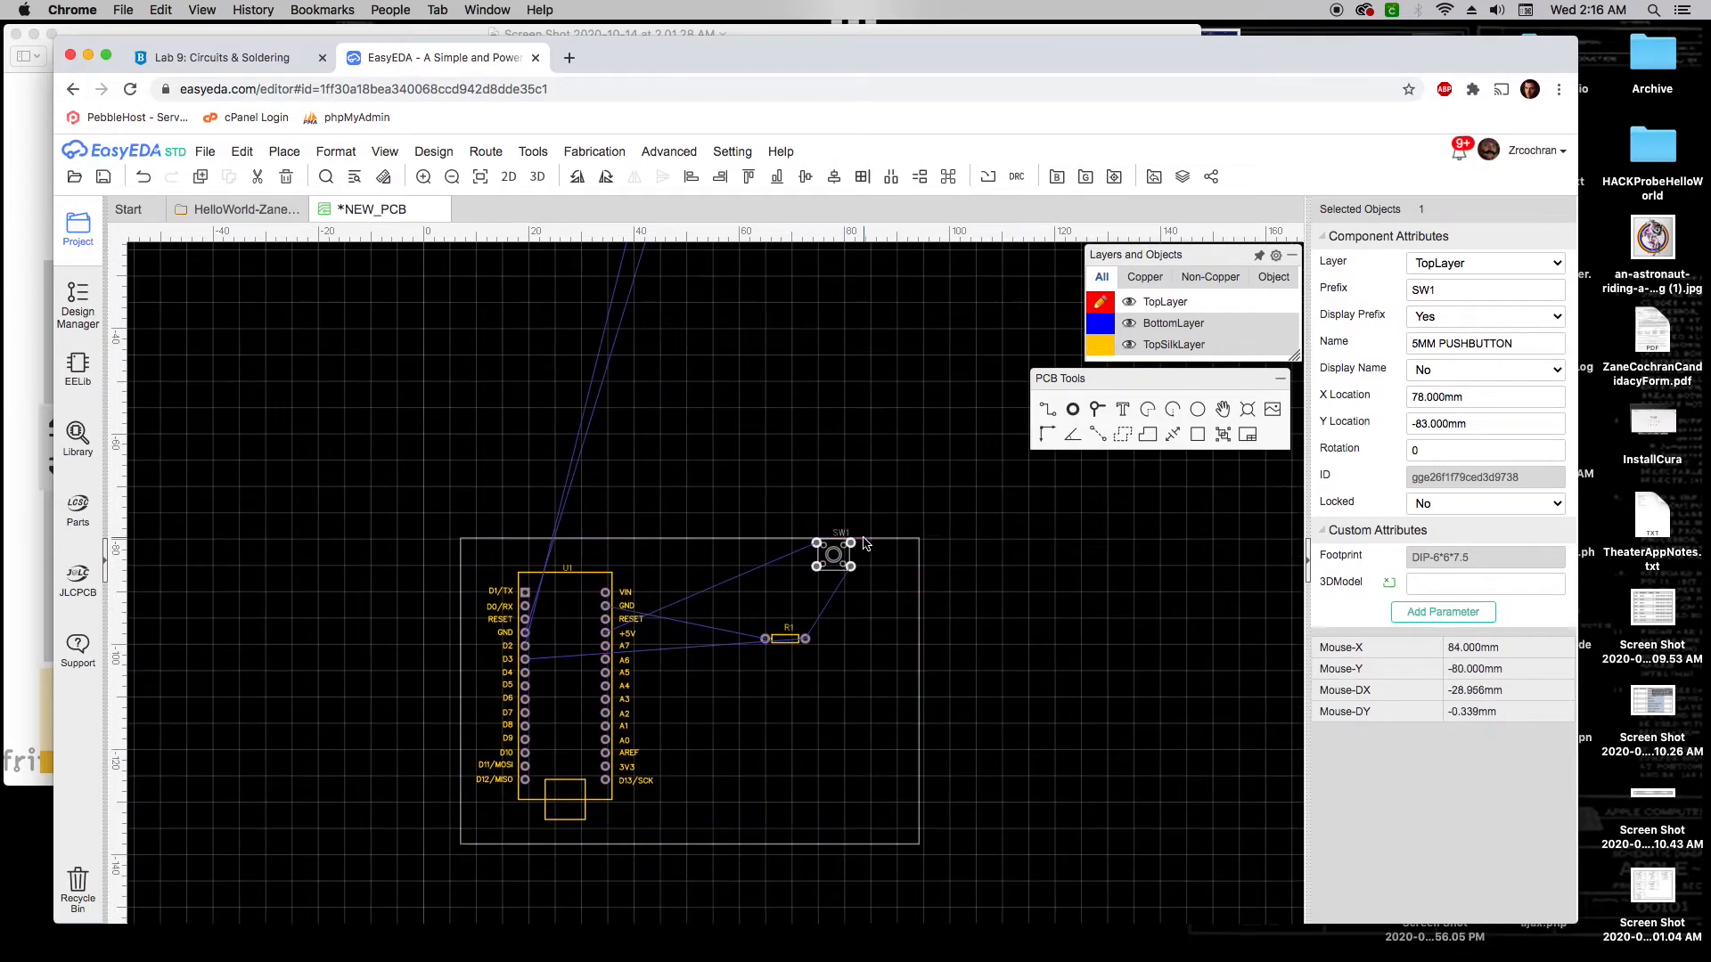
drag(811, 572, 697, 601)
drag(787, 647, 716, 634)
Bring LED1 and R2 onto the board, setting LED1 just above R2
right_drag(821, 388, 846, 619)
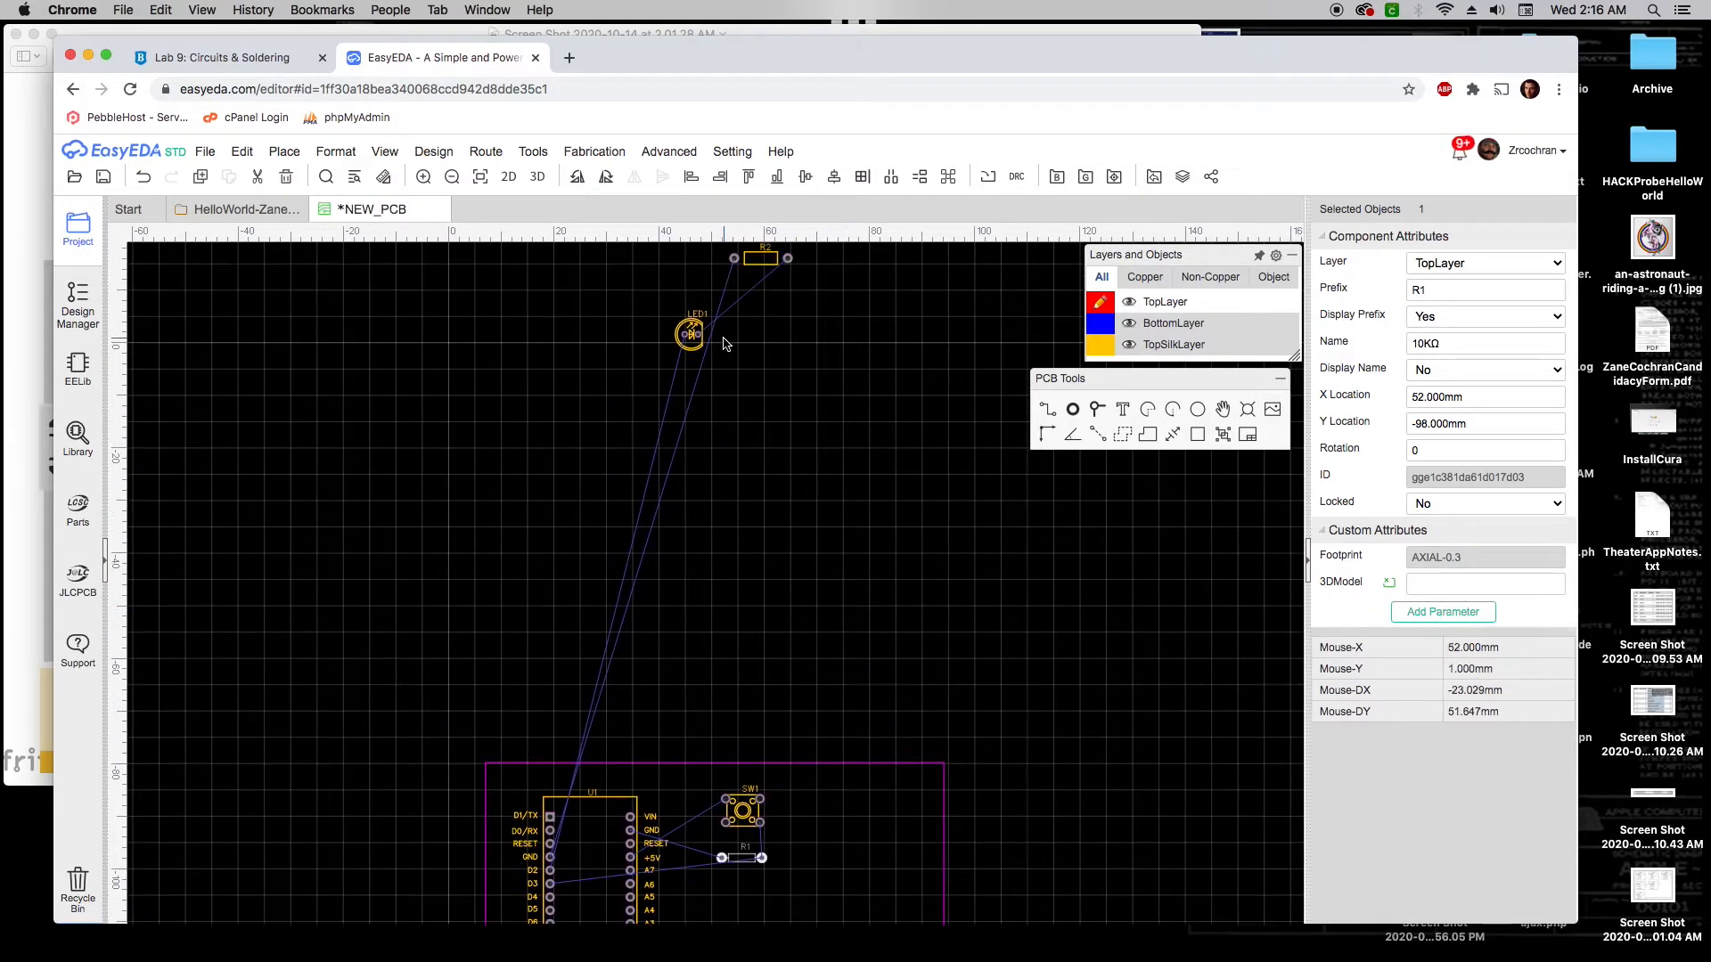
drag(694, 347, 861, 845)
drag(760, 267, 857, 872)
right_drag(1042, 818, 1038, 458)
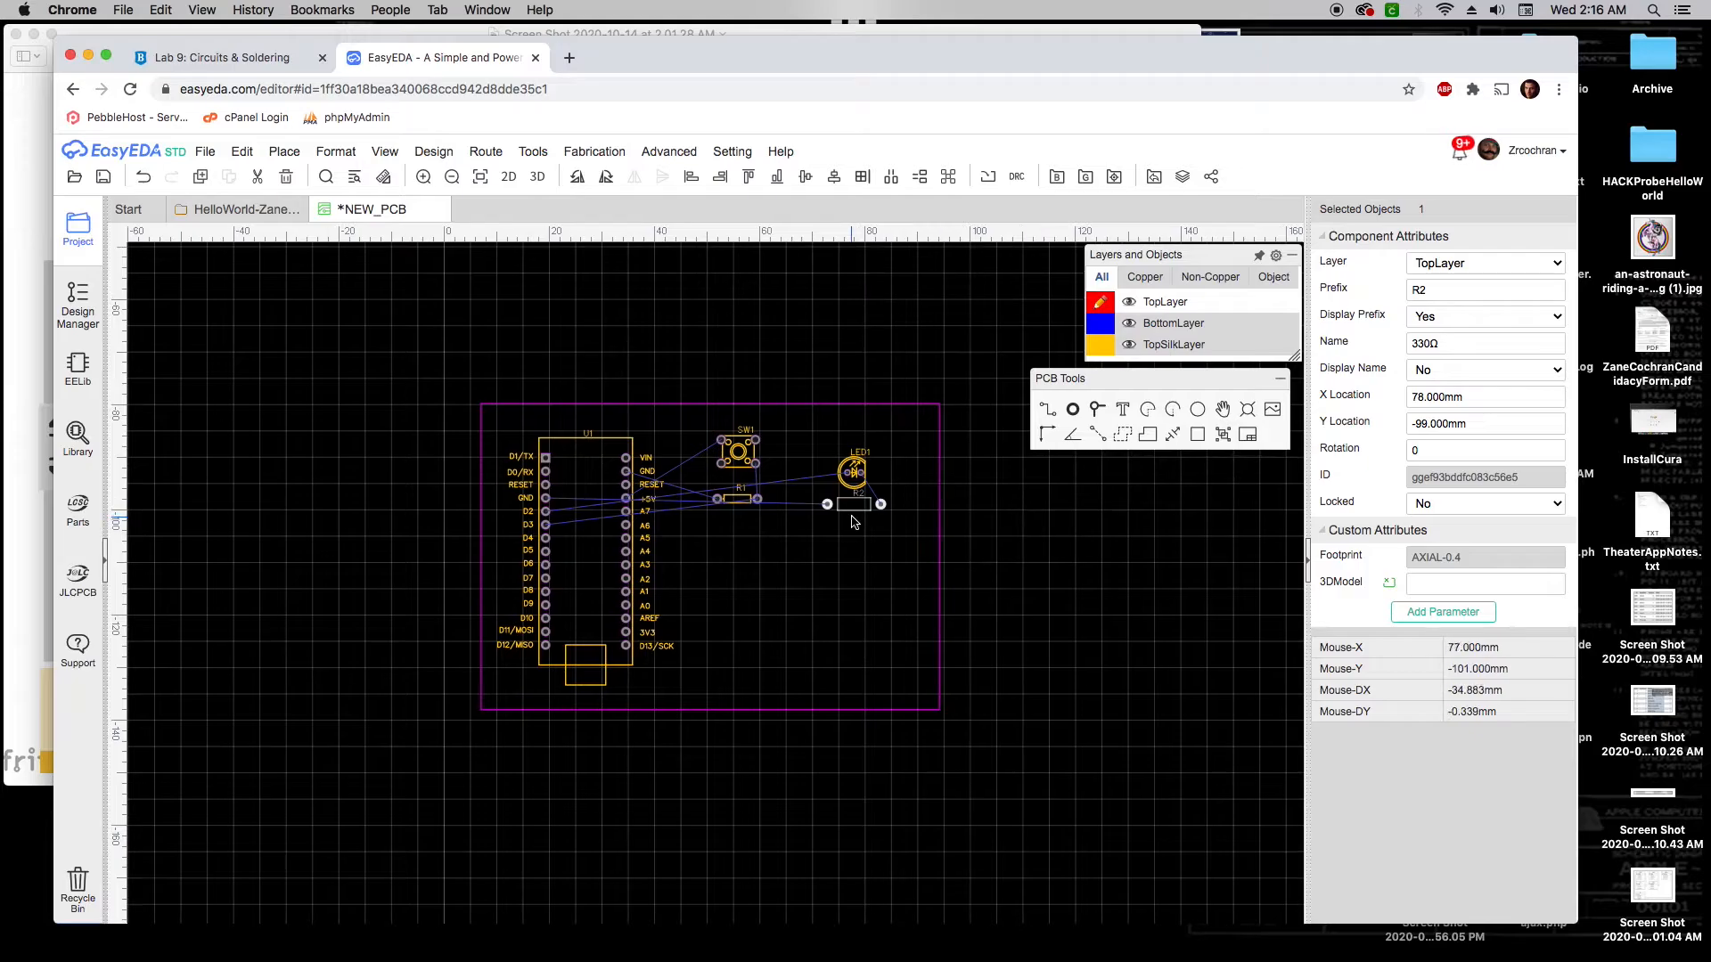
drag(854, 505, 765, 665)
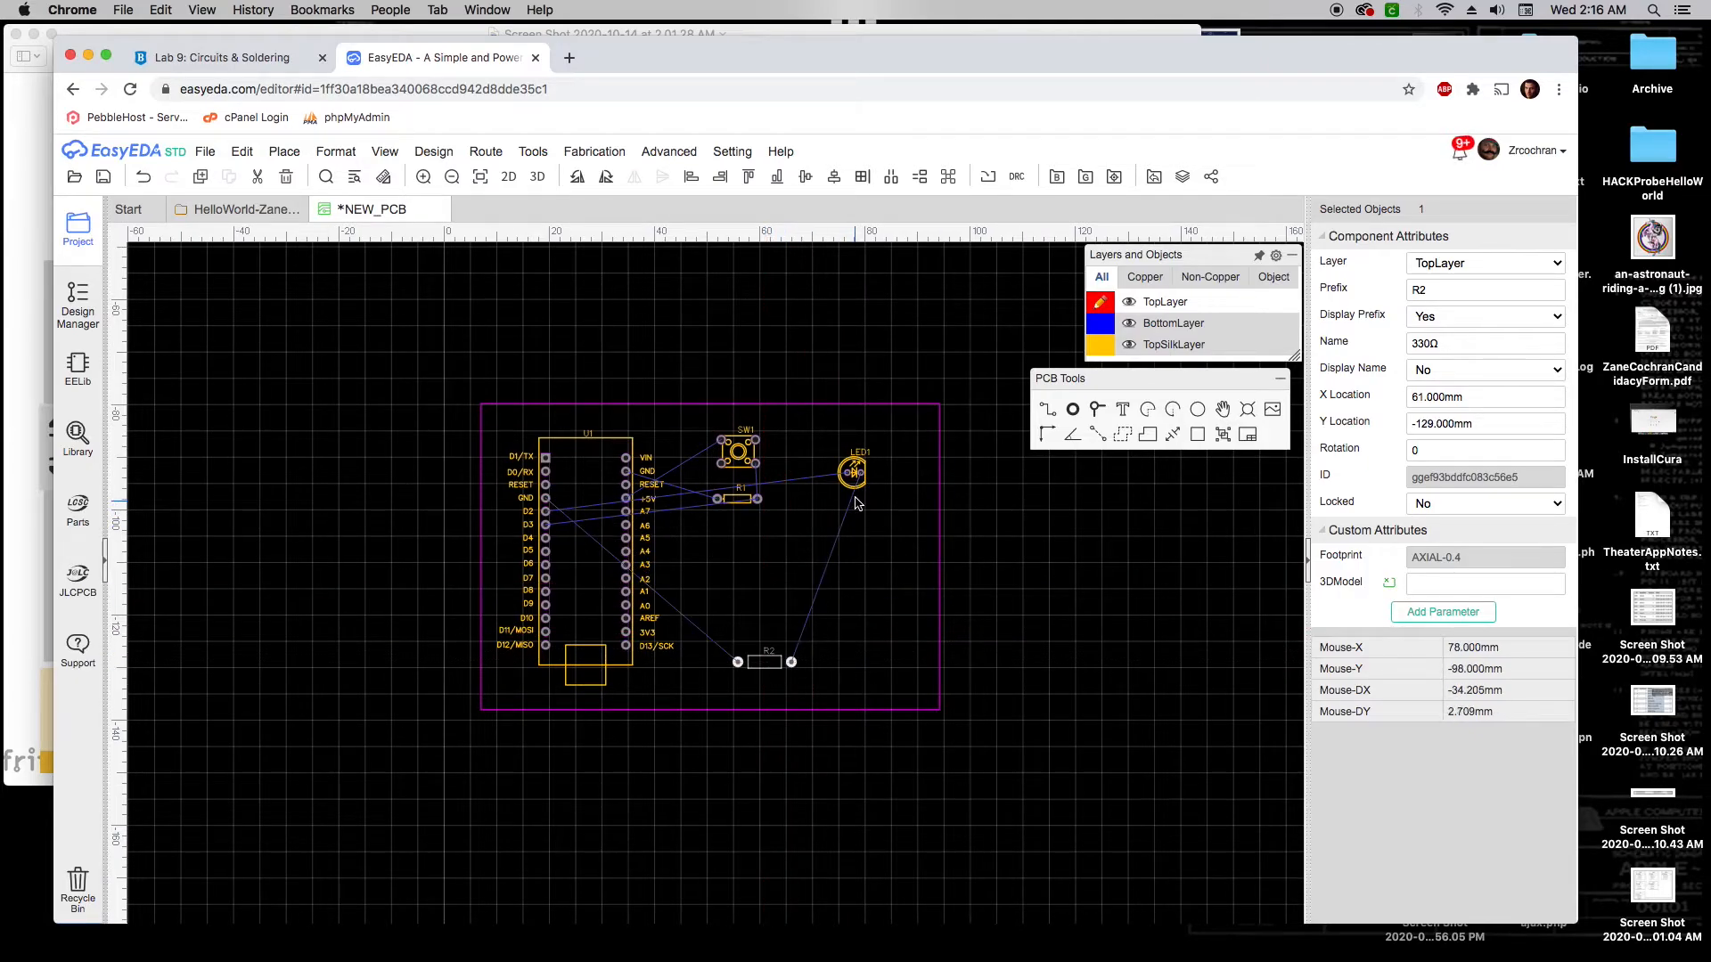
drag(853, 473, 769, 612)
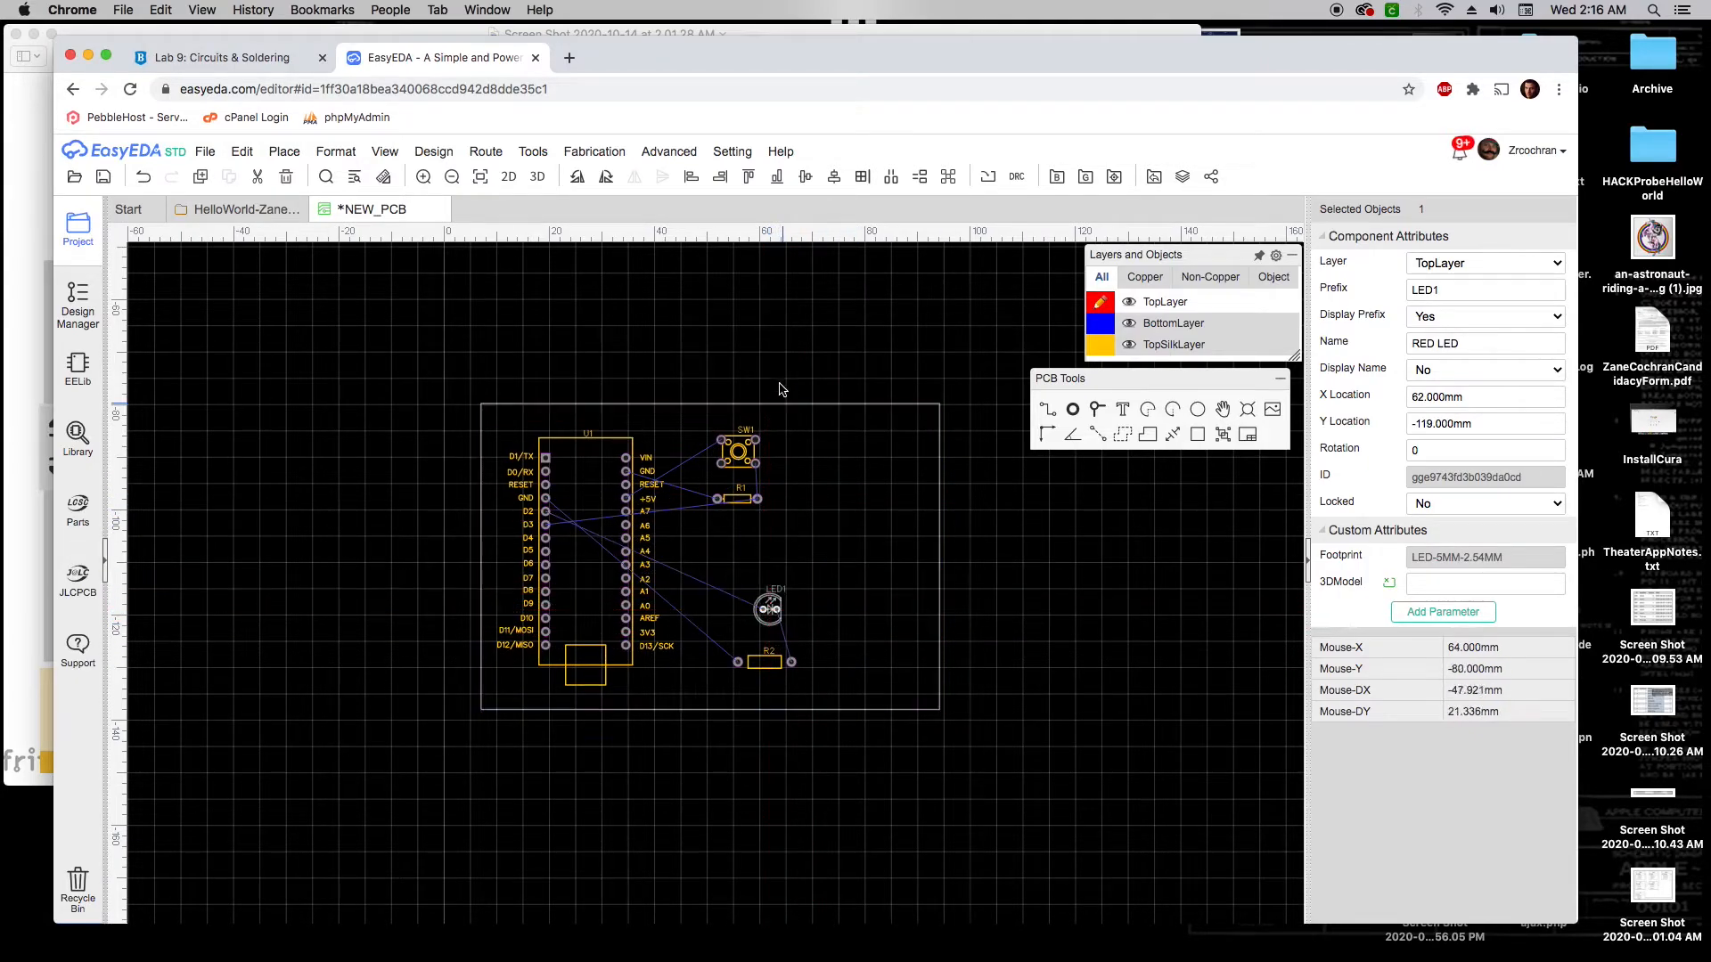
right_drag(777, 351, 794, 354)
Reposition LED1 and rotate it through several orientations, leaving it at 270°
scroll(820, 493, up, 3)
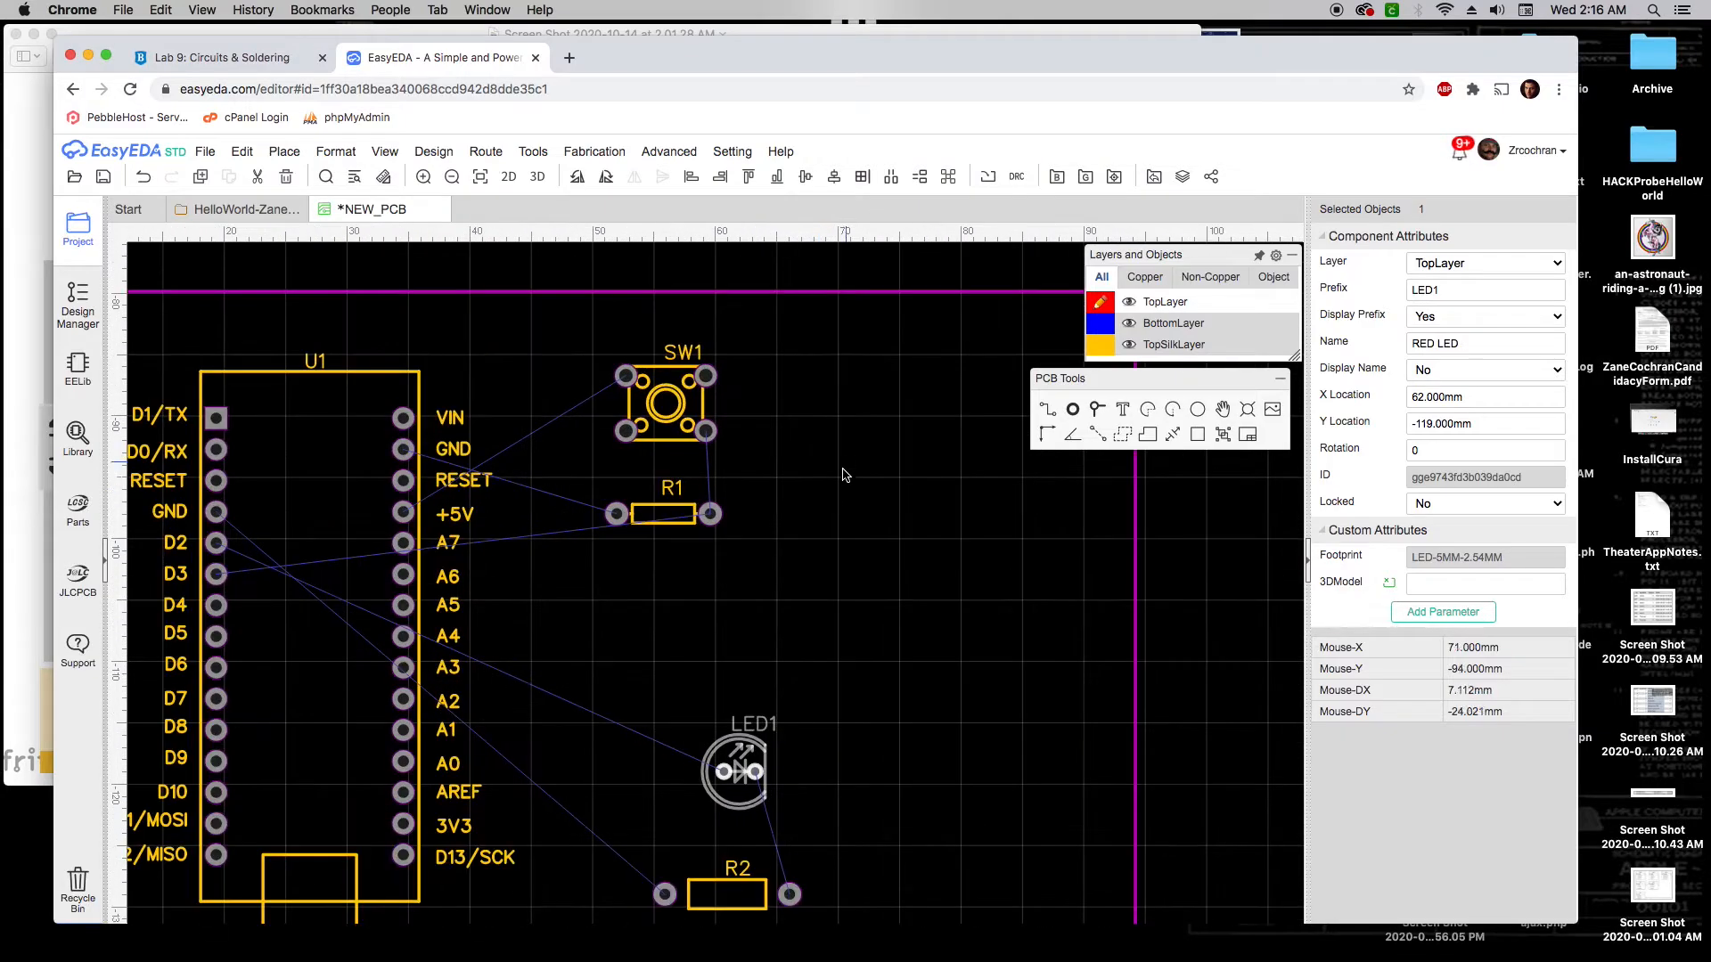
scroll(851, 428, down, 1)
scroll(862, 402, down, 2)
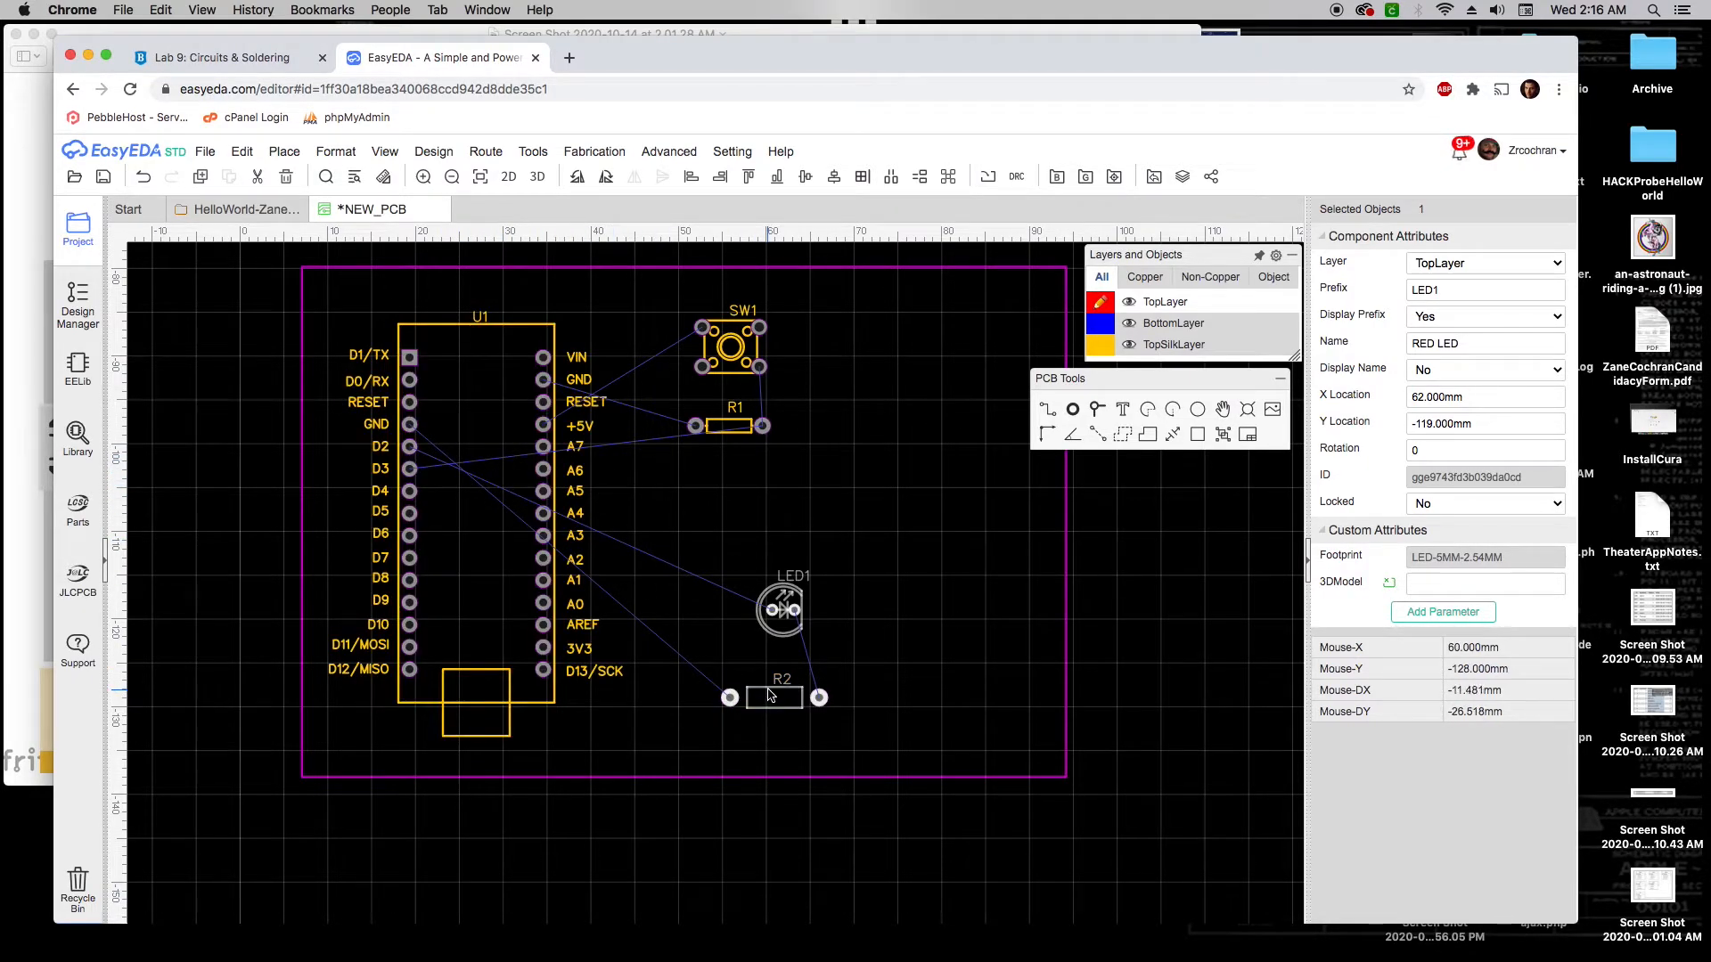
drag(784, 645, 768, 631)
key(space)
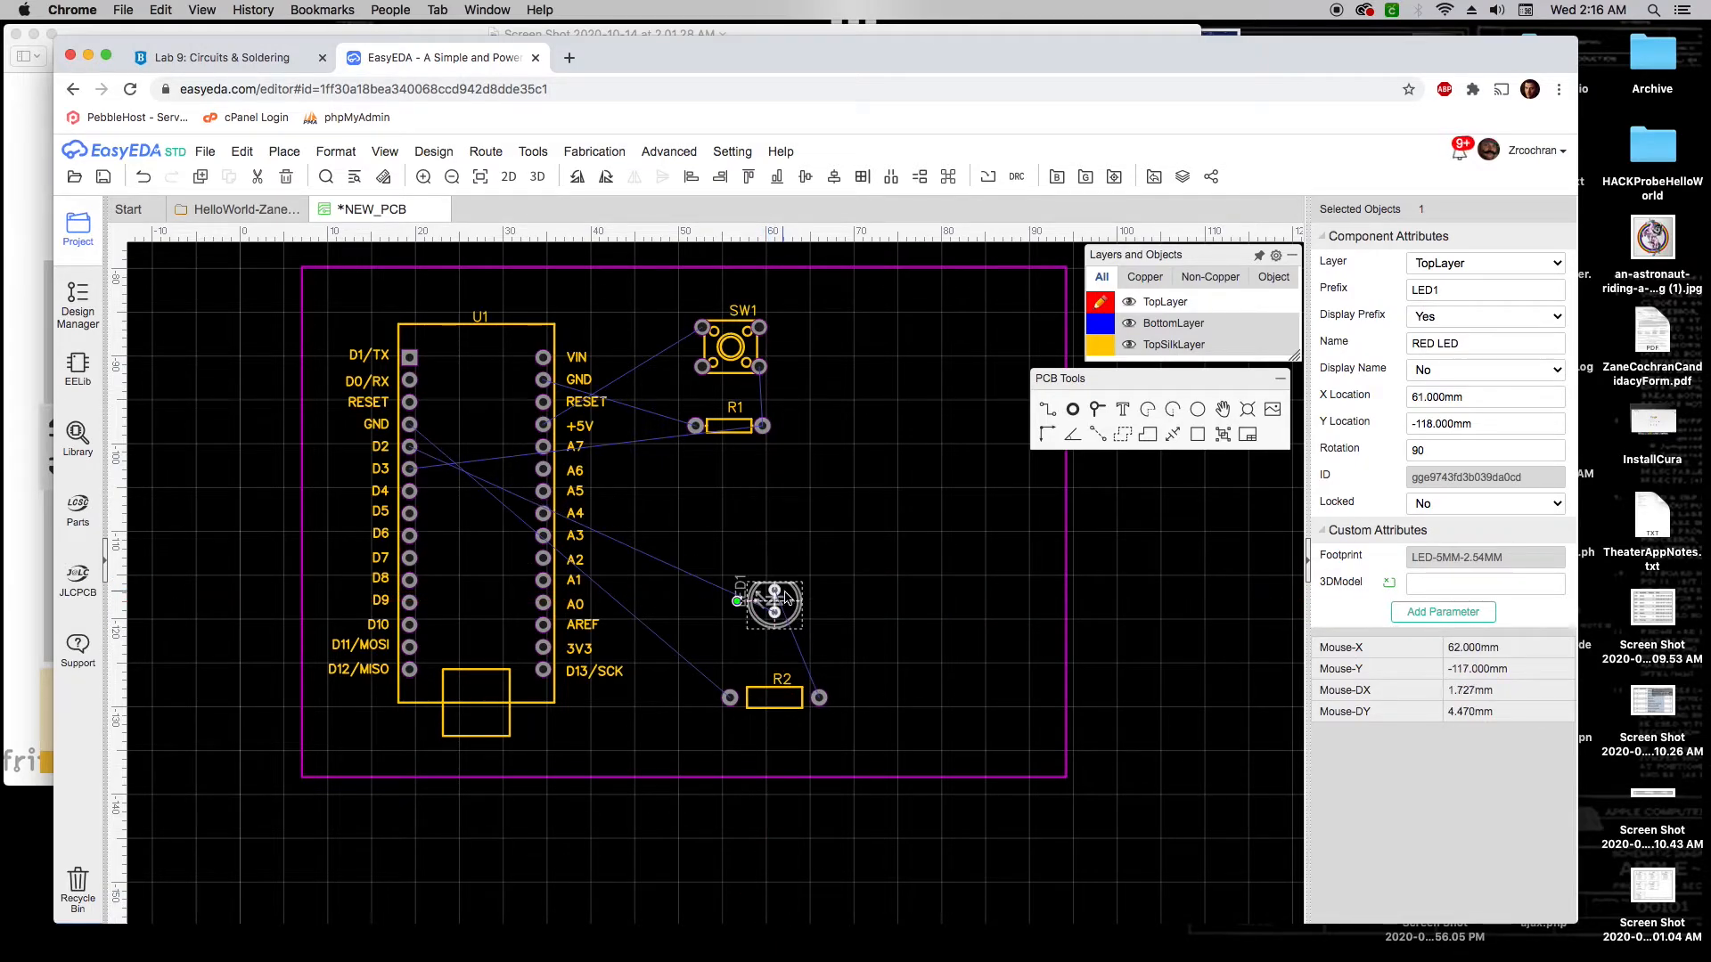
key(space)
key(space)
click(851, 577)
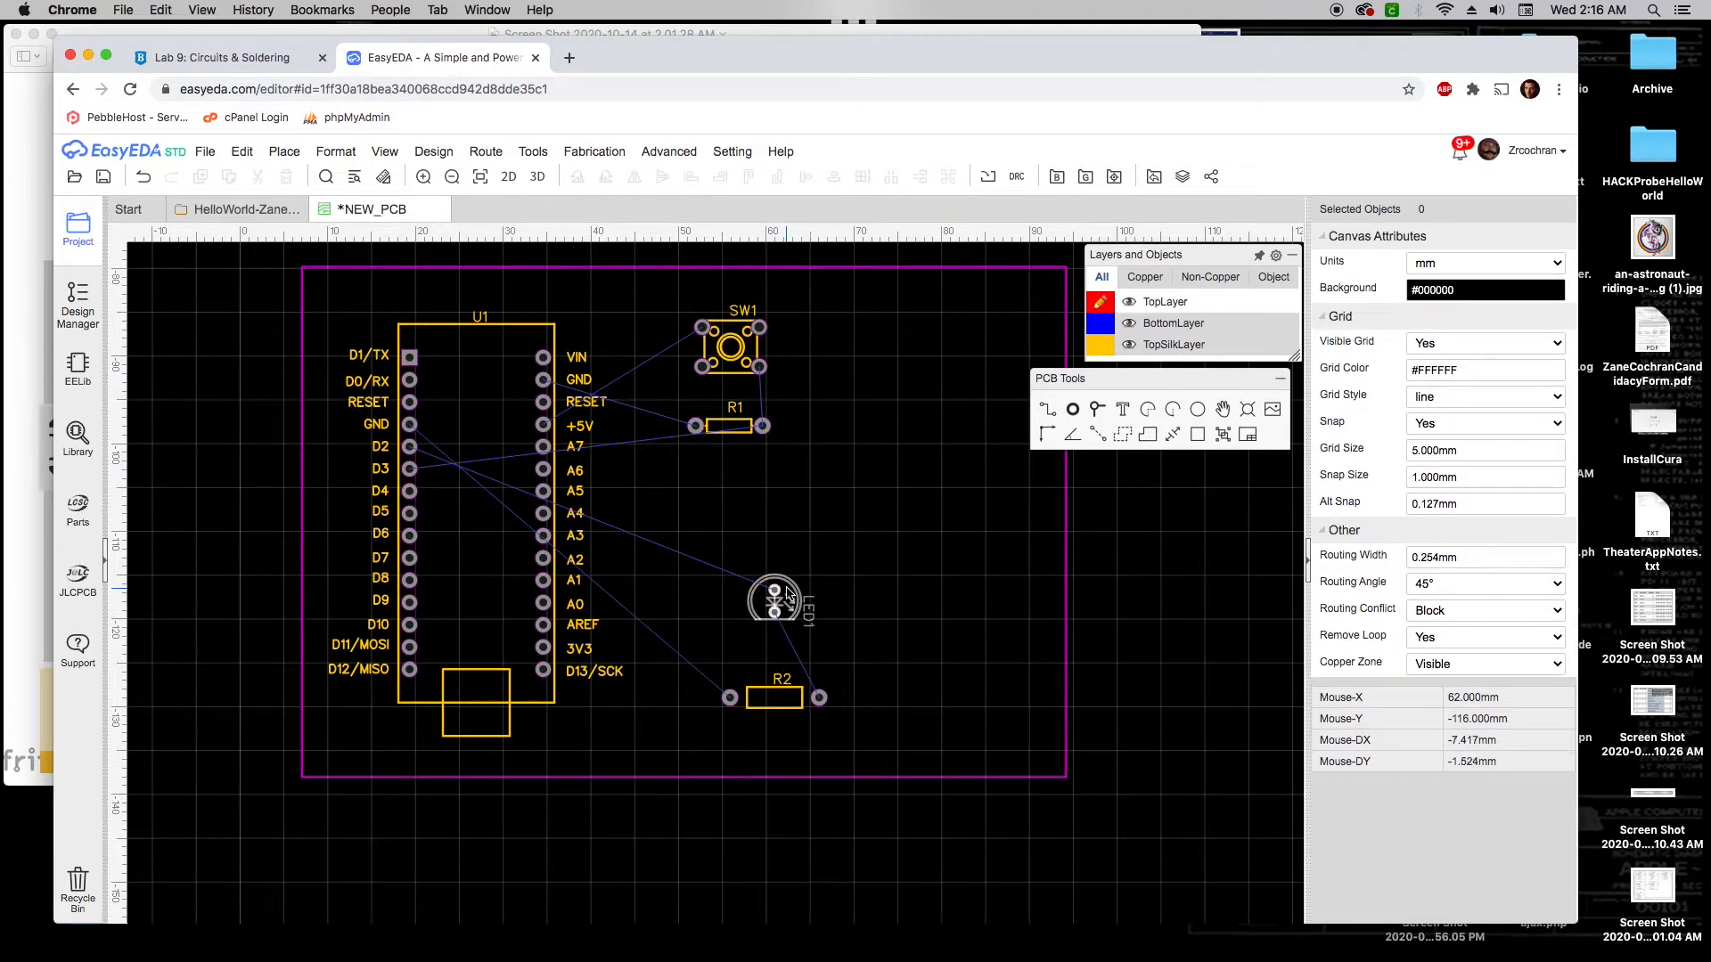
mouse_move(786, 589)
mouse_down()
mouse_move(767, 551)
mouse_move(794, 590)
mouse_move(776, 591)
mouse_up()
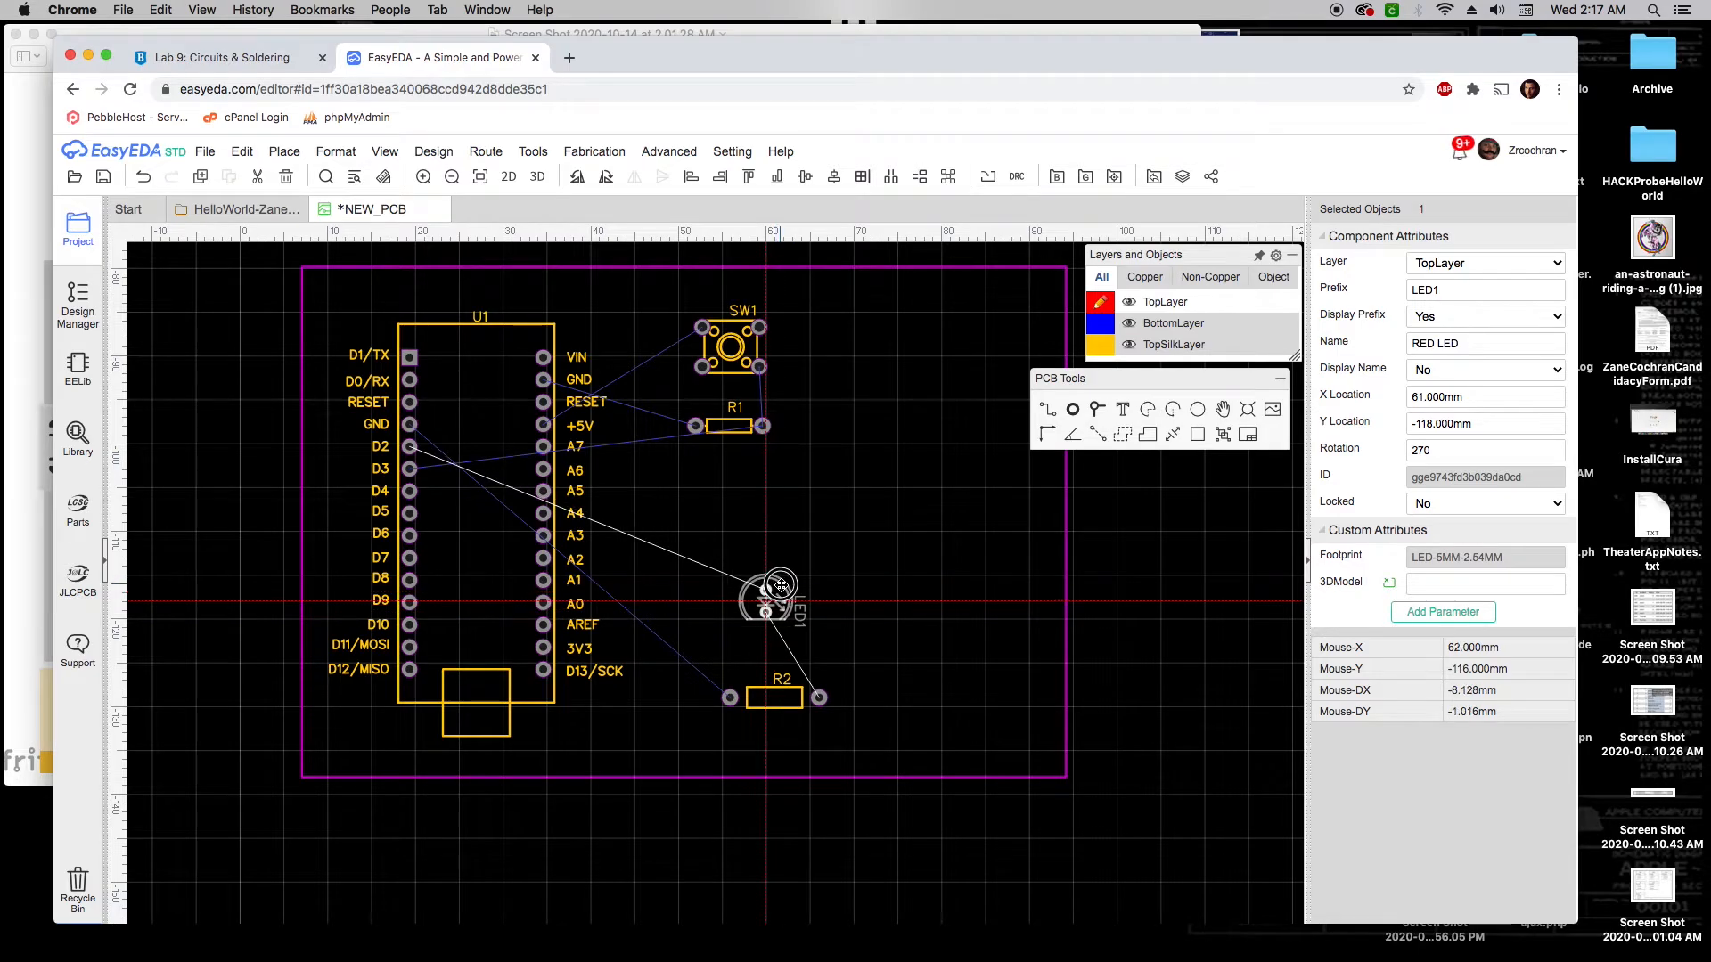
key(space)
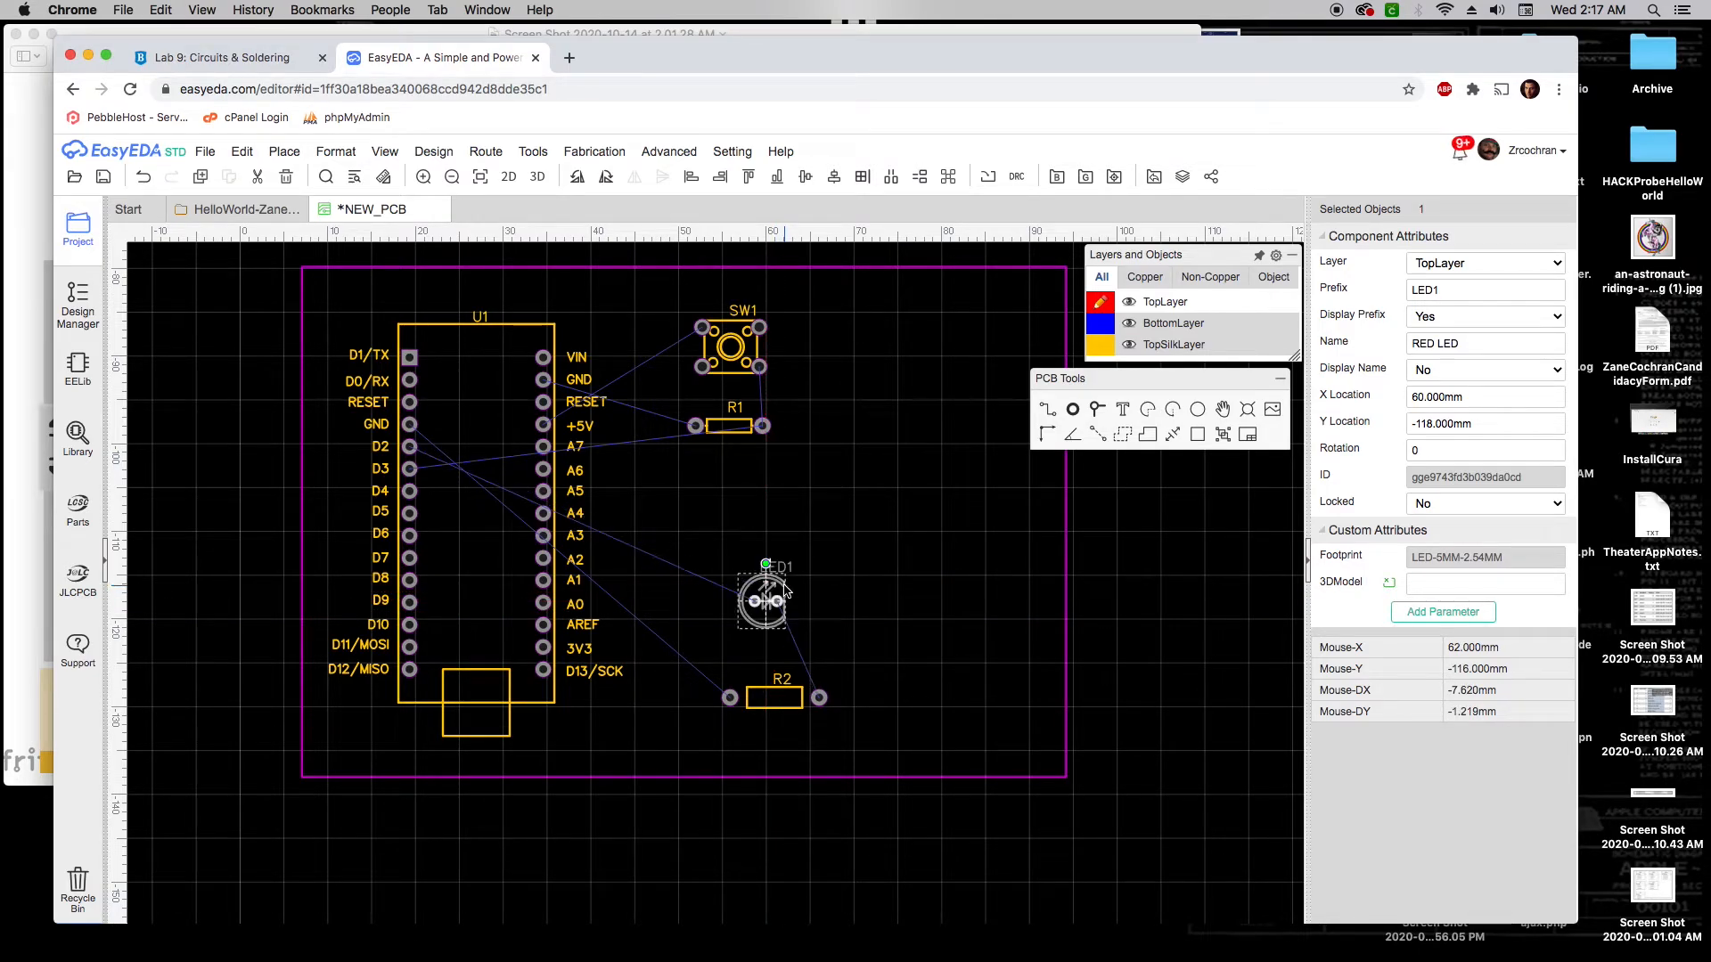
key(space)
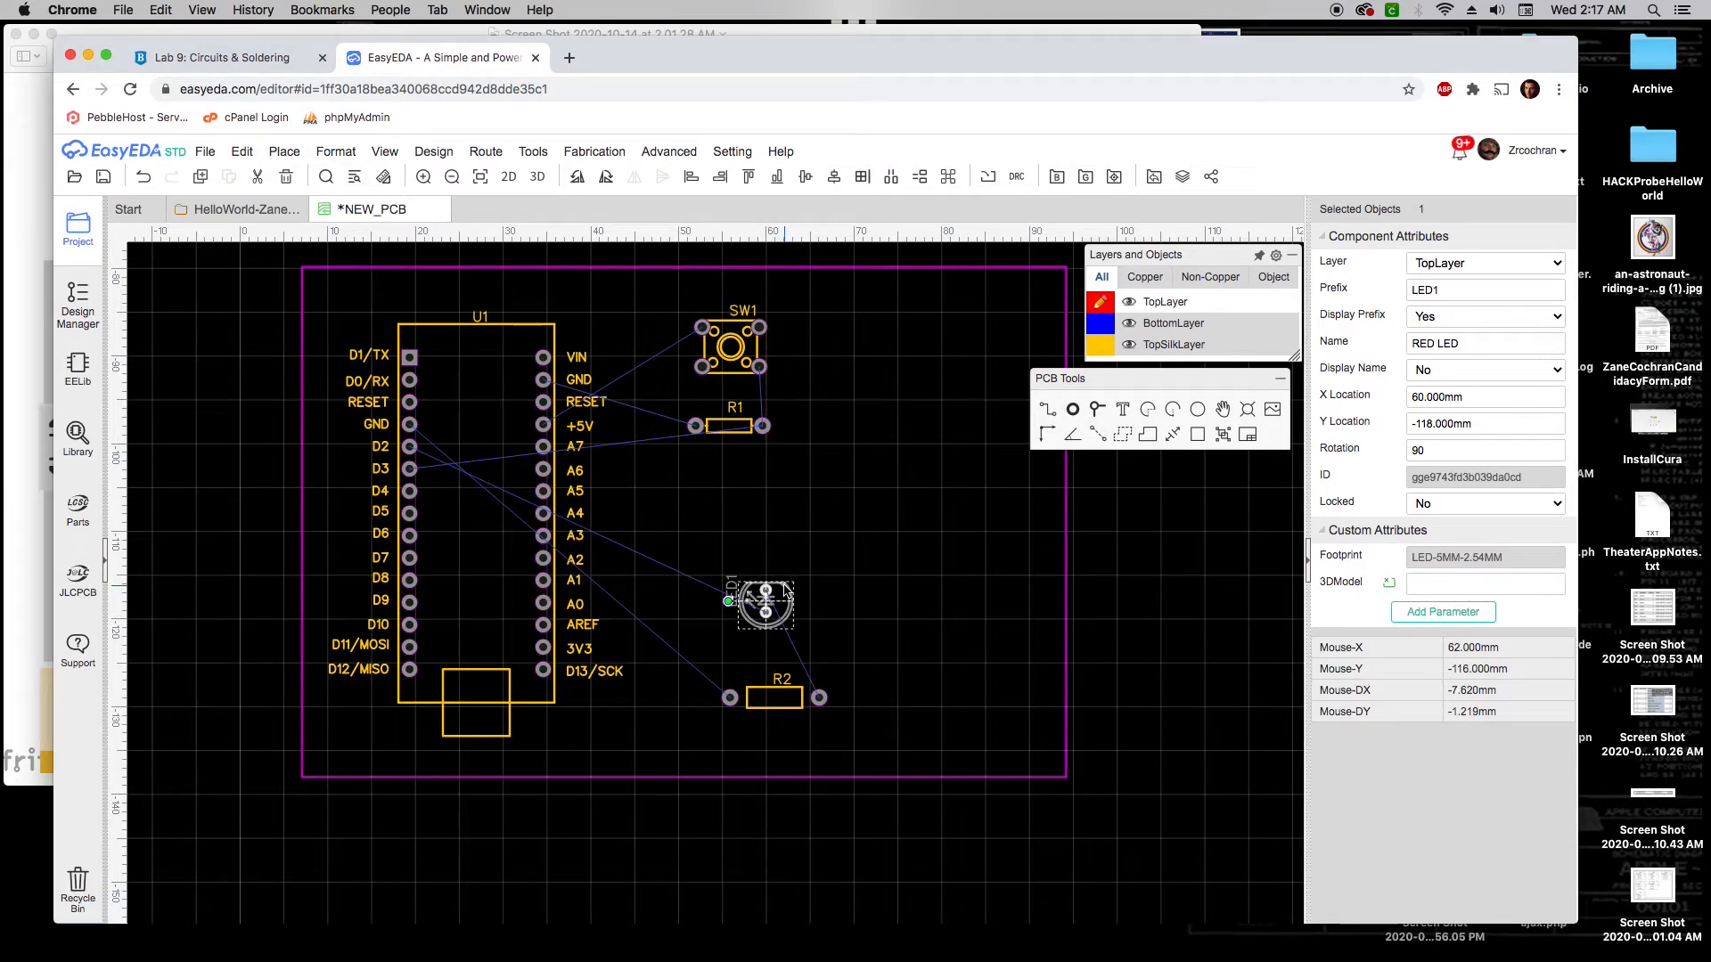
key(space)
key(space)
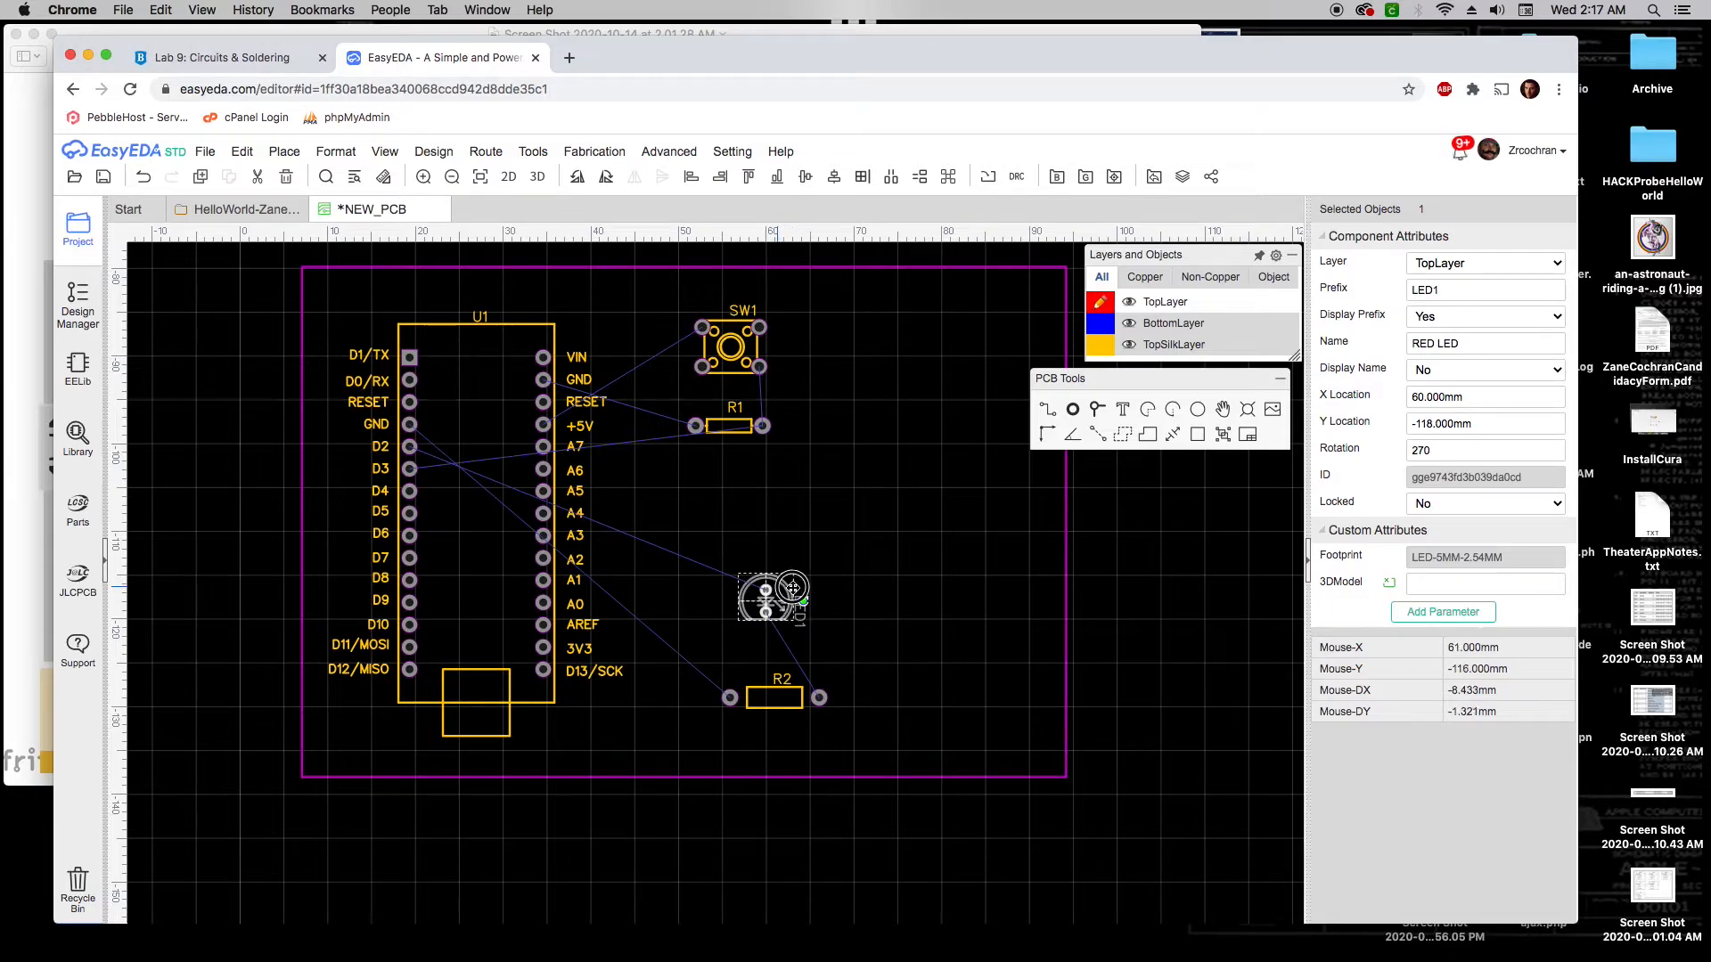
drag(792, 587, 785, 598)
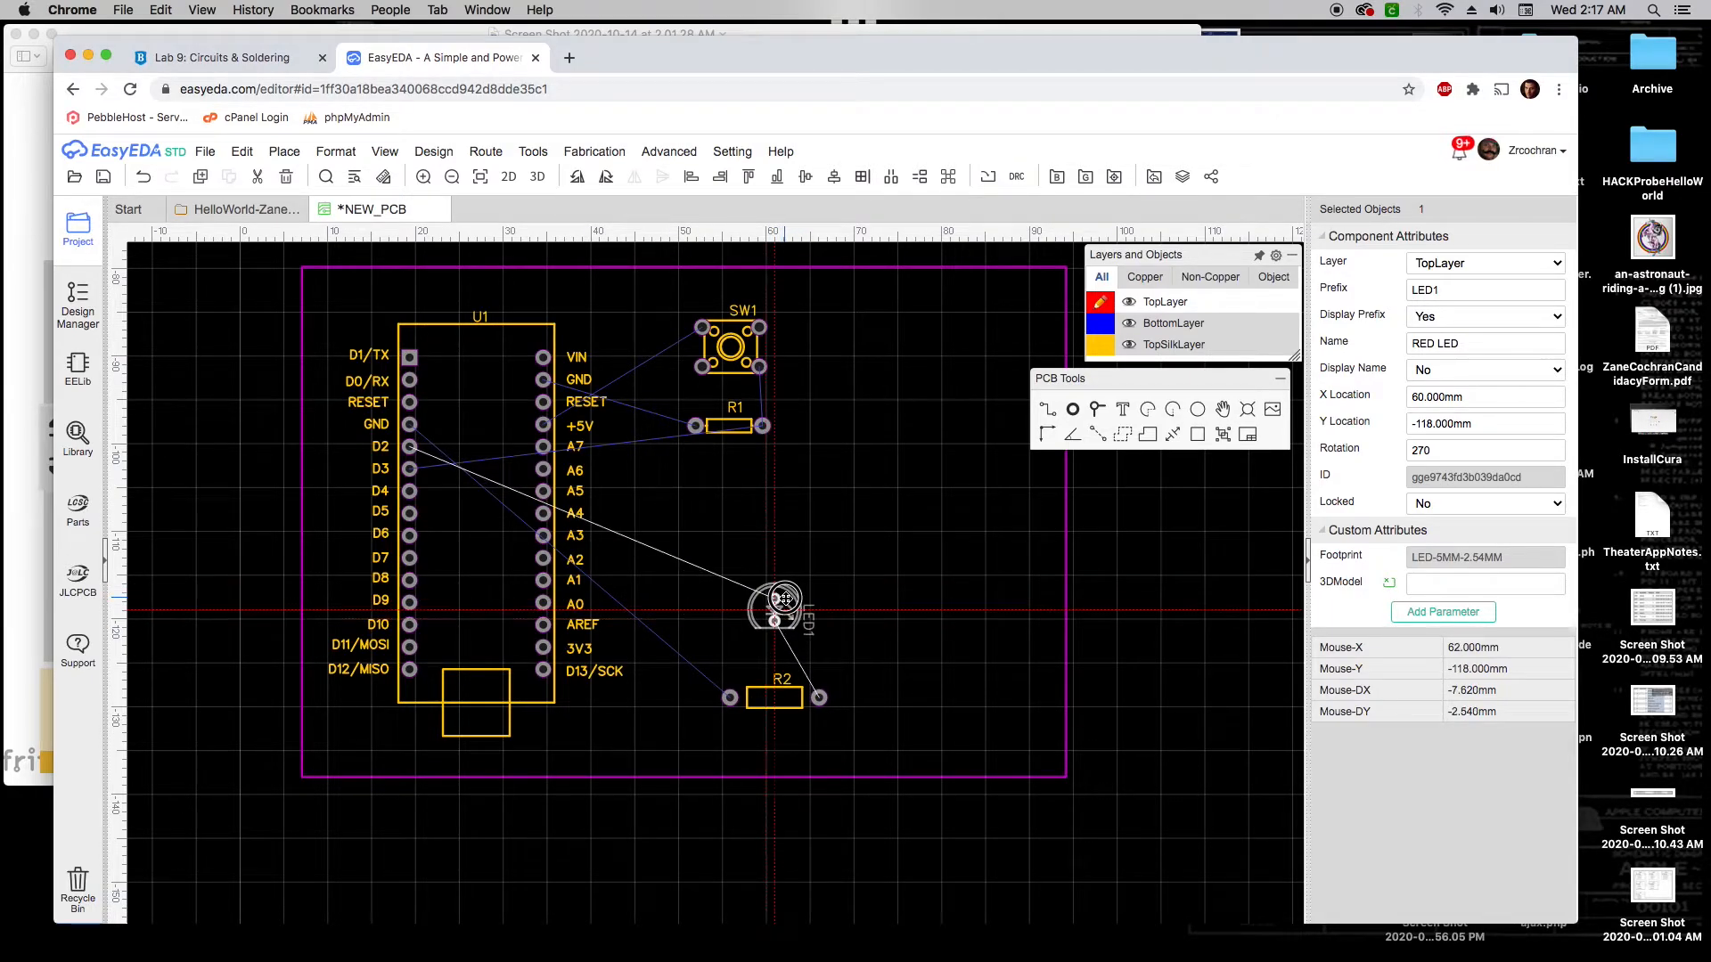
click(785, 598)
Move R1 up and right, rotating it and returning it to horizontal
drag(731, 450, 730, 450)
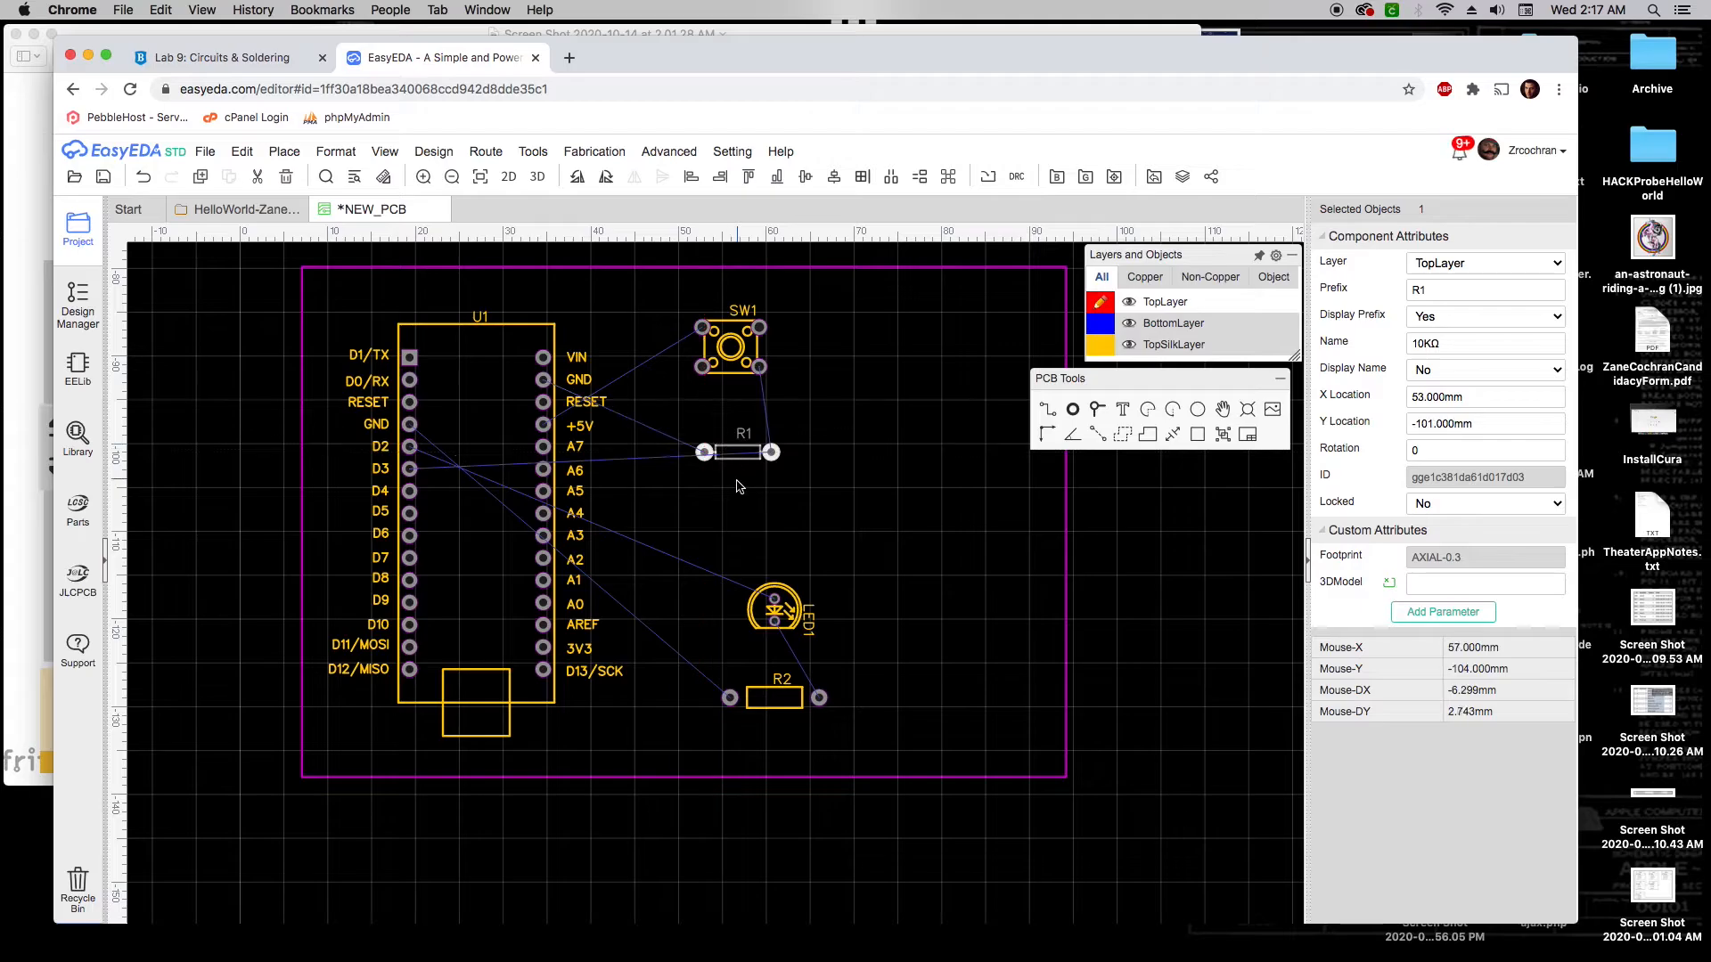
key(space)
key(space)
key(space)
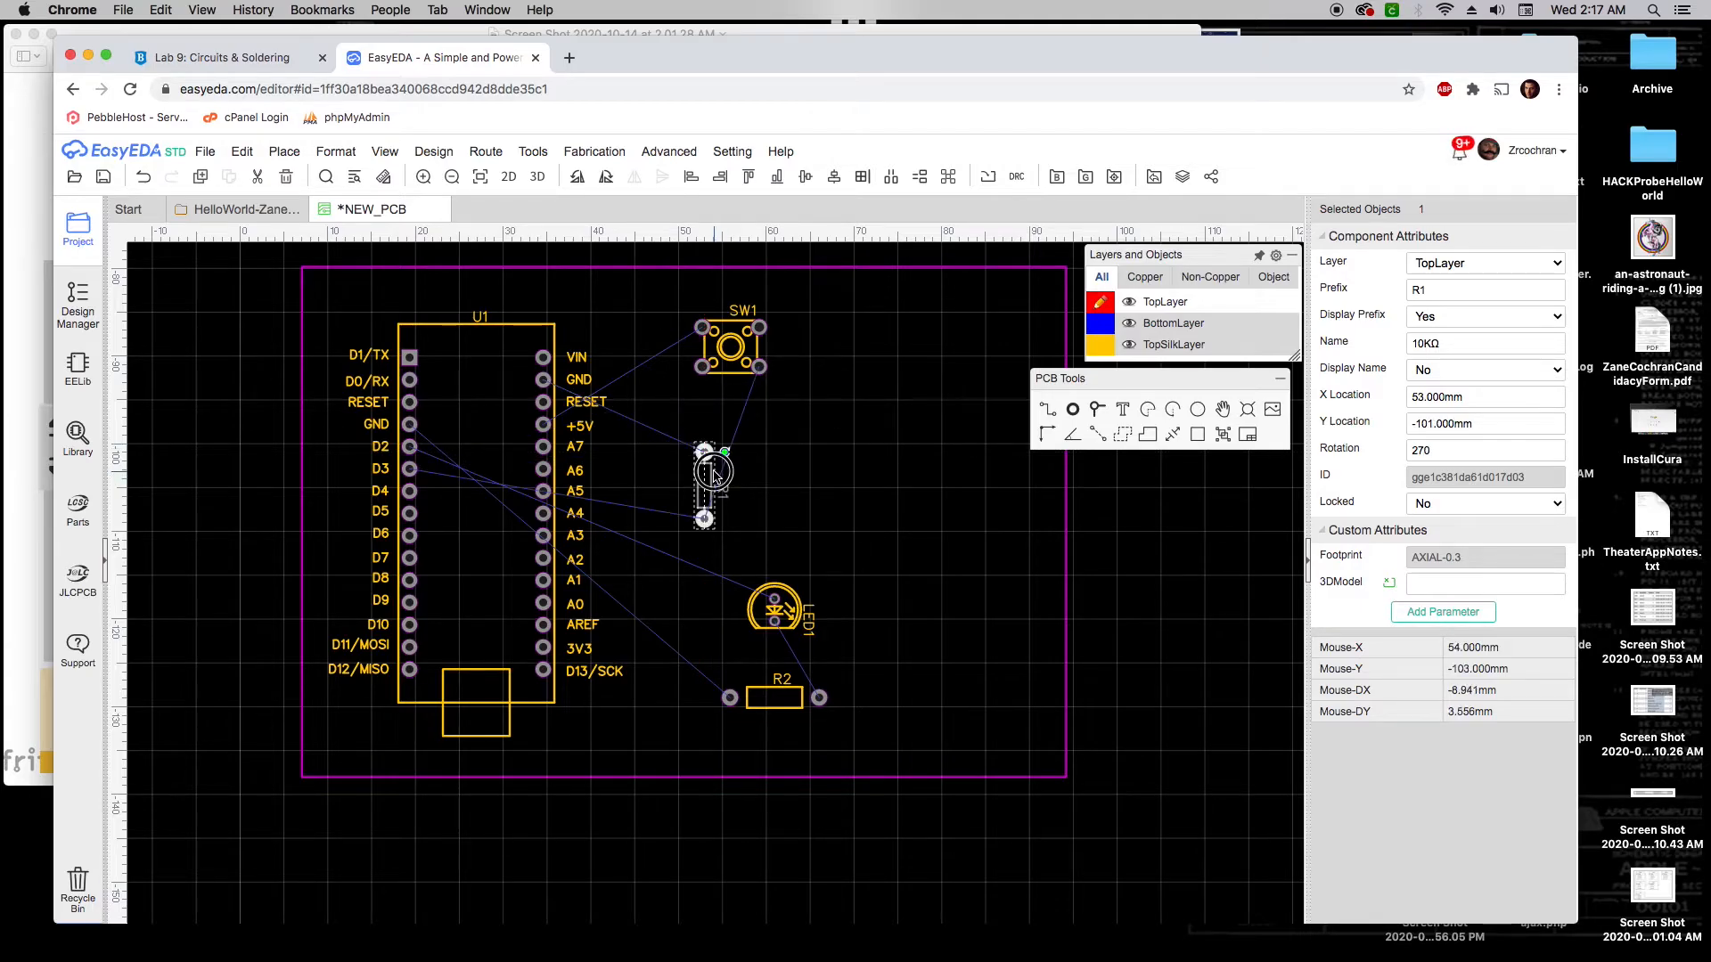
click(745, 432)
drag(711, 473, 725, 435)
key(space)
click(803, 473)
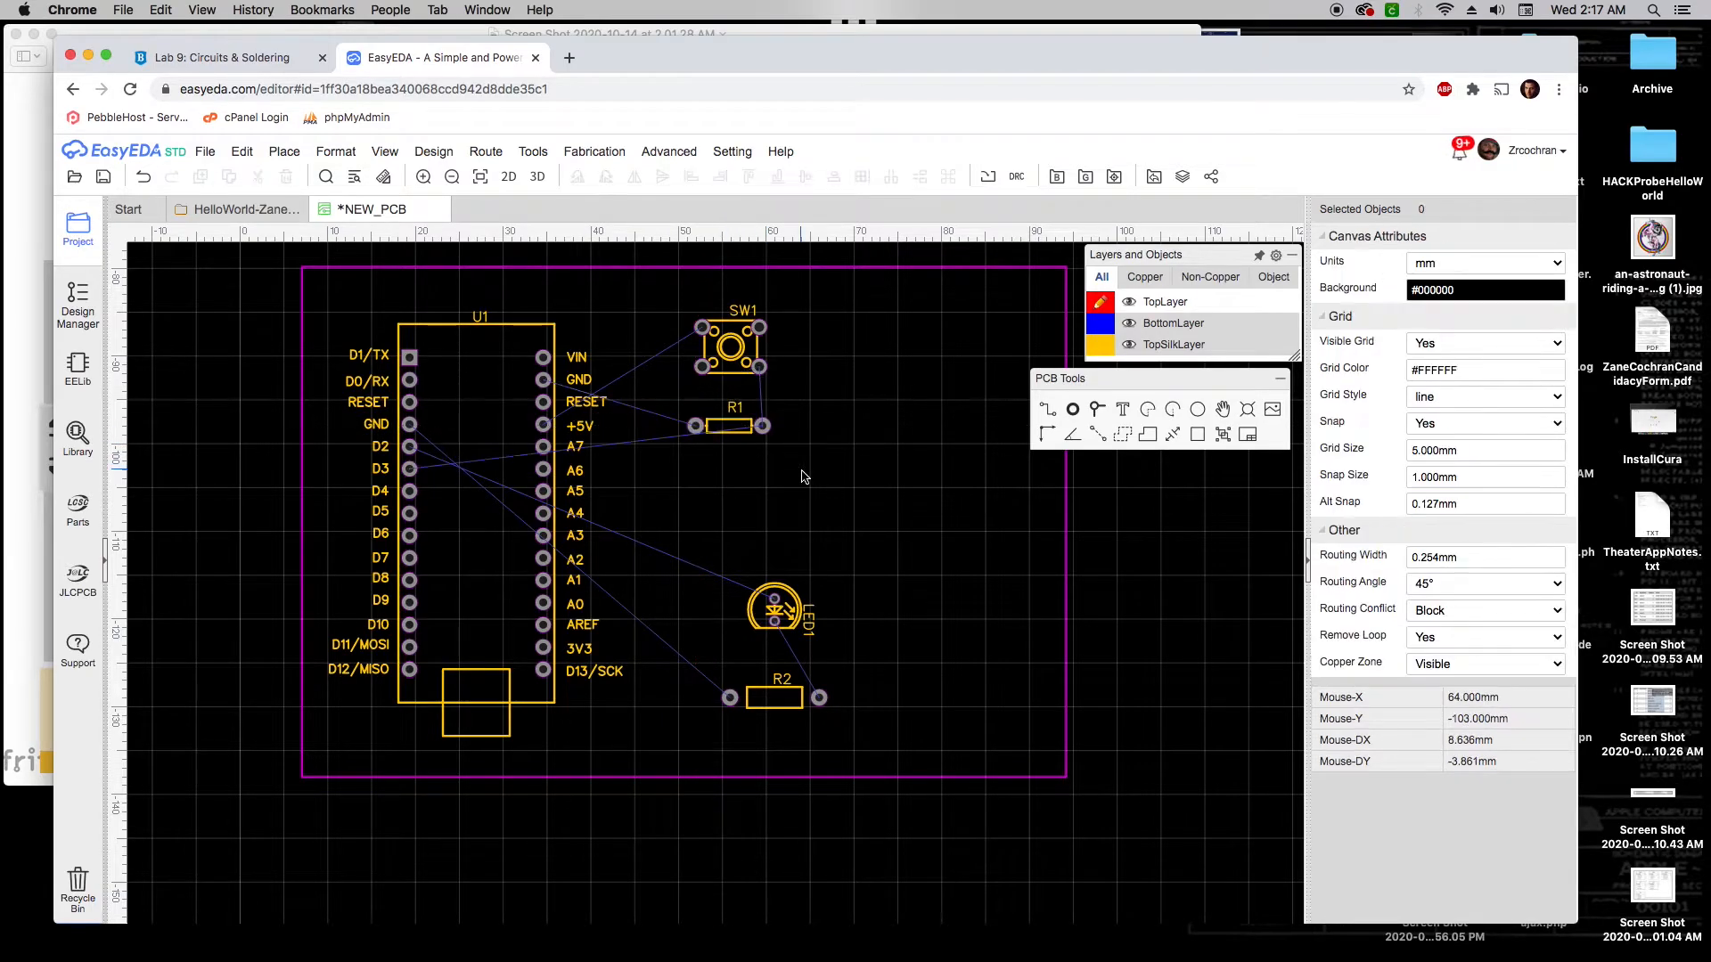
Drag LED1 and then R2 up and left toward U1, then clear the selection
right_drag(809, 495, 895, 524)
drag(878, 613, 835, 586)
drag(861, 715, 817, 680)
click(934, 672)
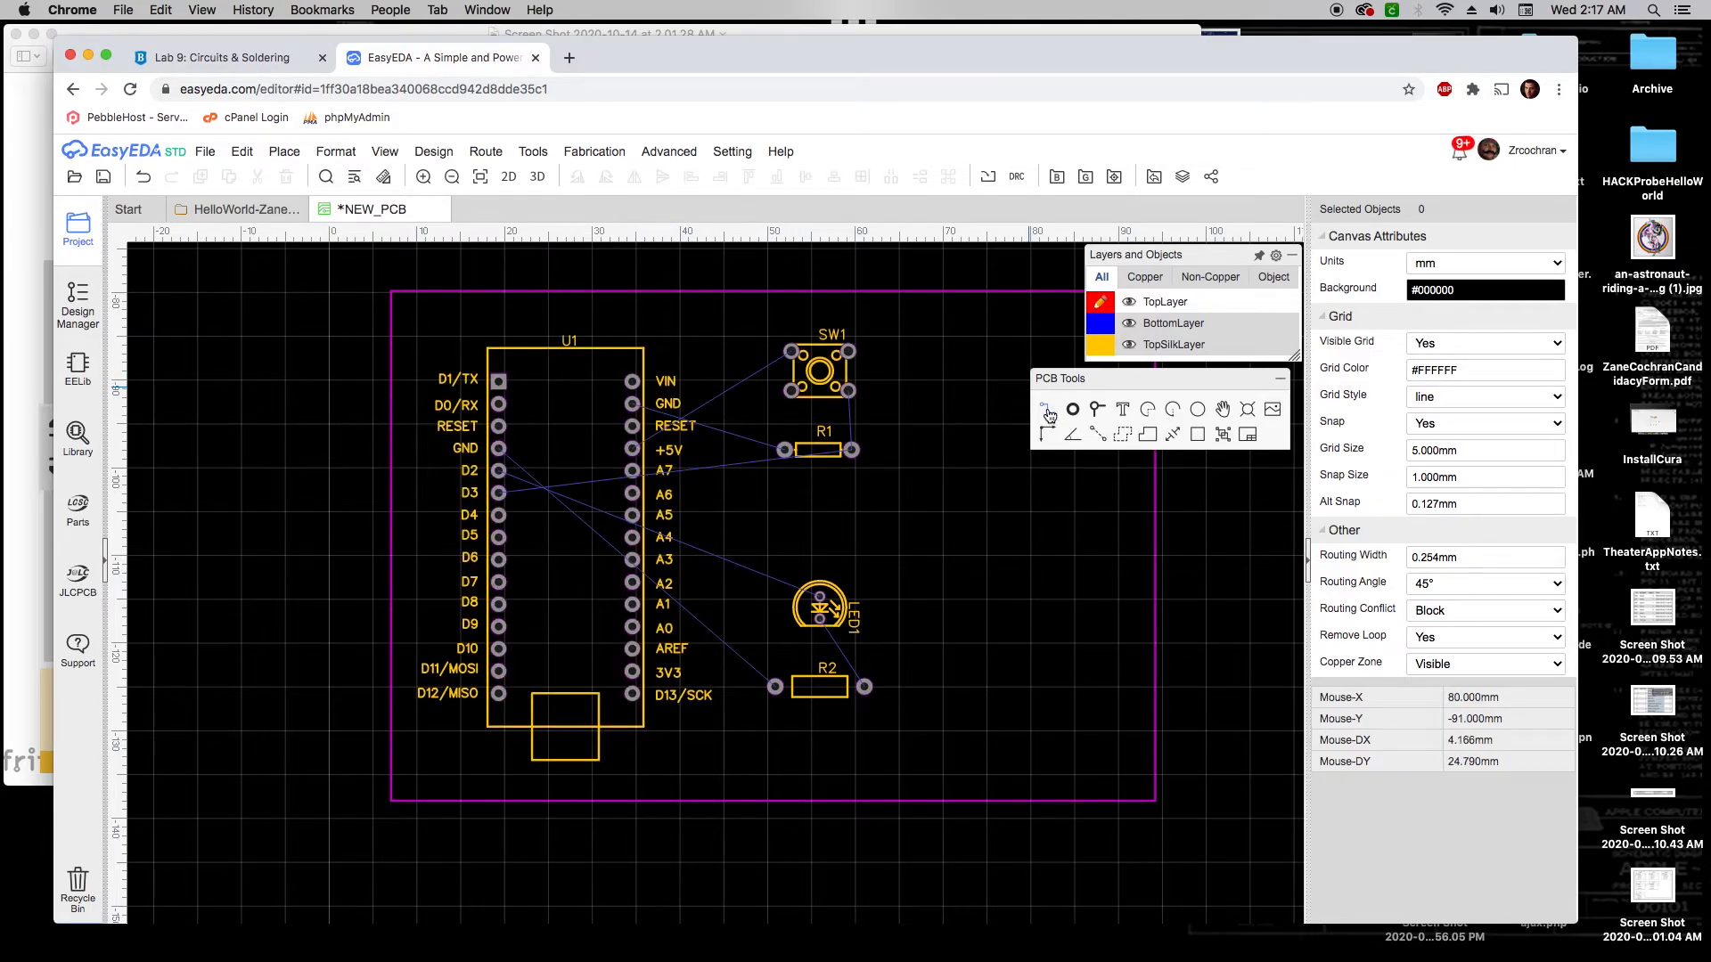
Route a top-layer track from SW1's top-left pad to U1's +5V pad
click(1048, 412)
click(790, 354)
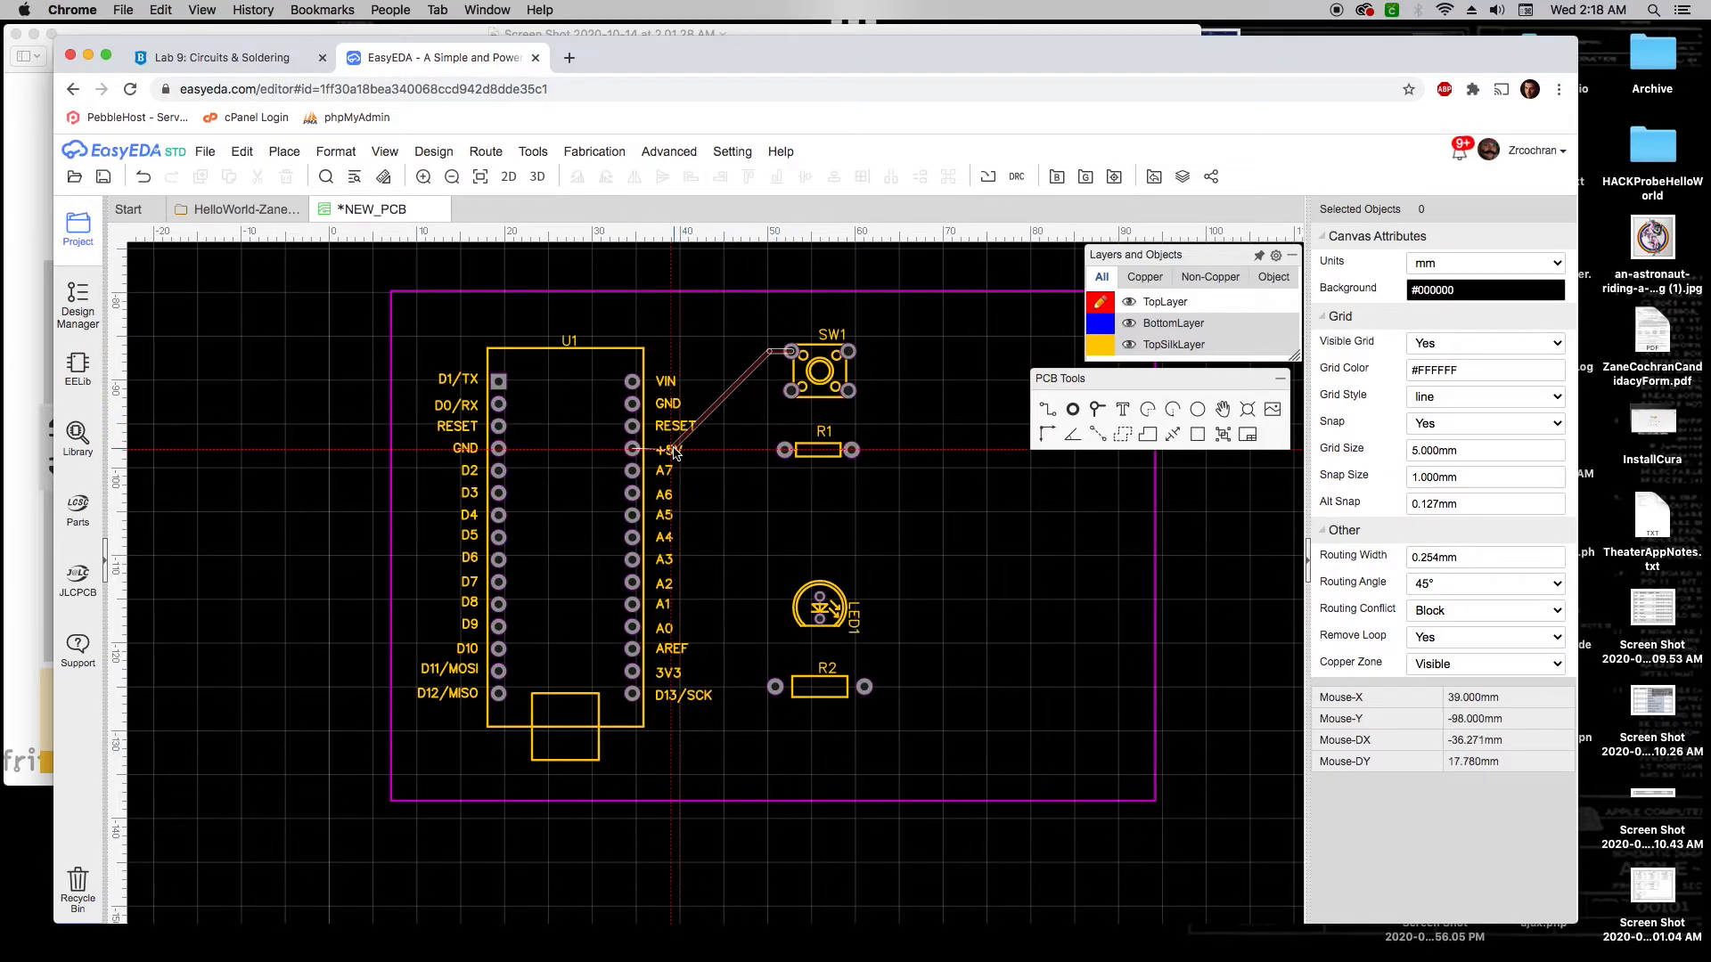
click(631, 450)
click(632, 450)
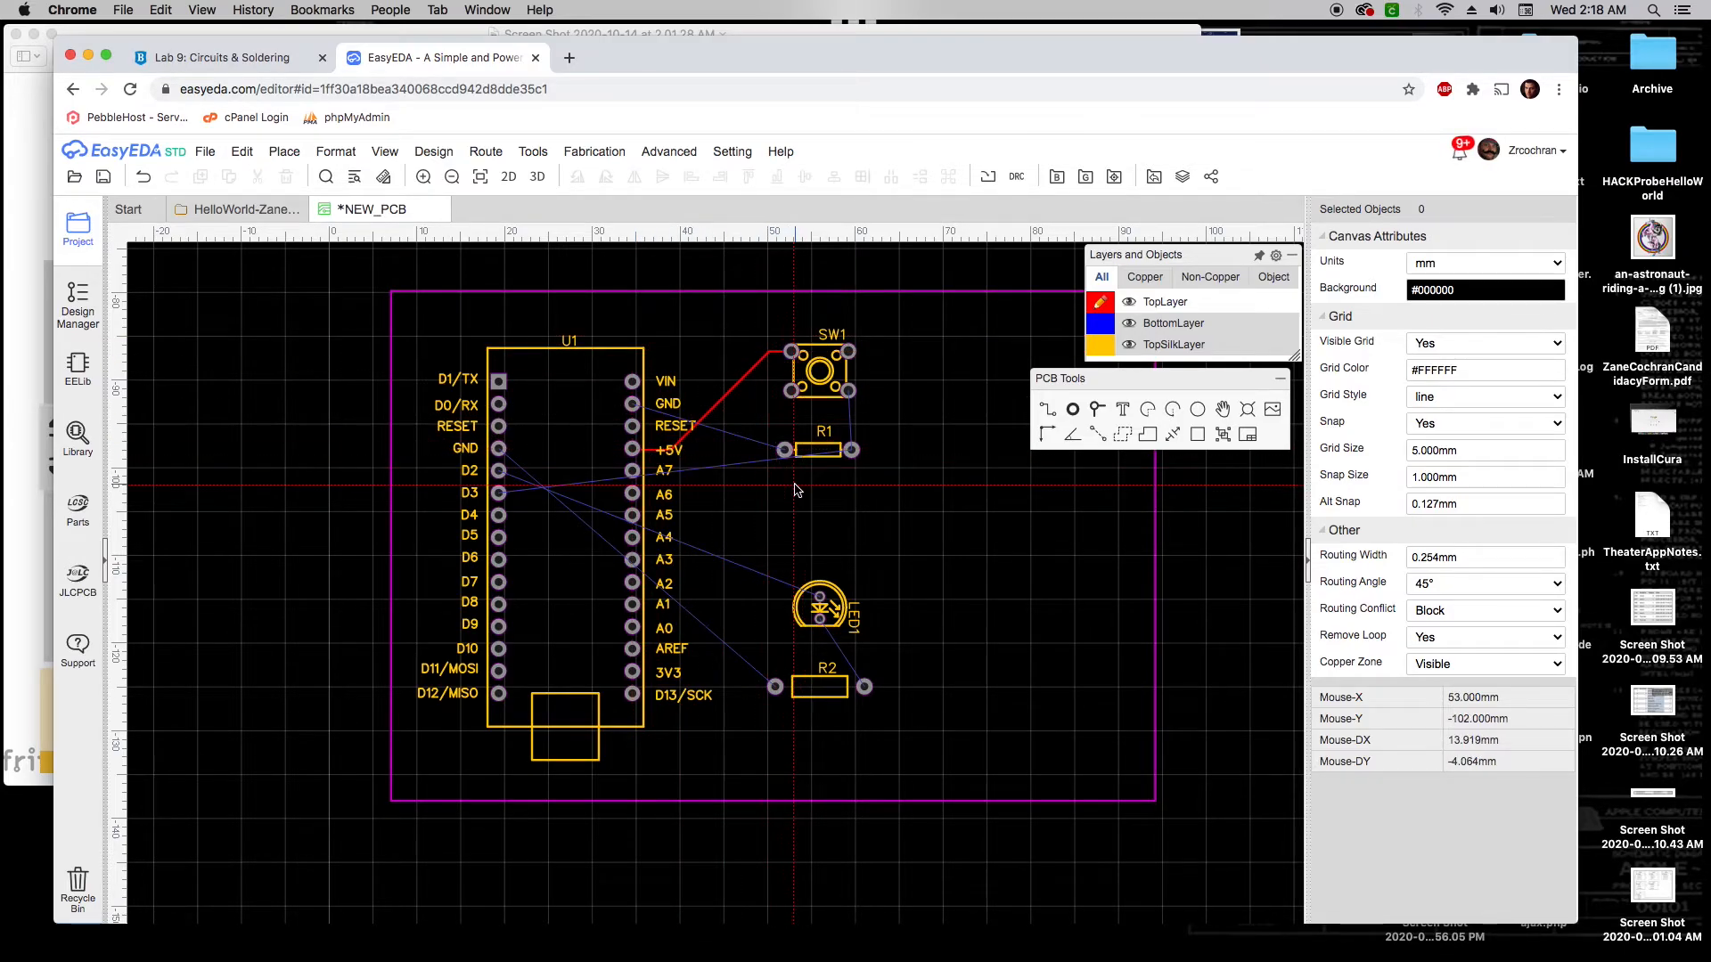
Route a track from SW1's bottom-right pad to R1's right pad, cancelling stray tracks from R1's left pad
click(849, 392)
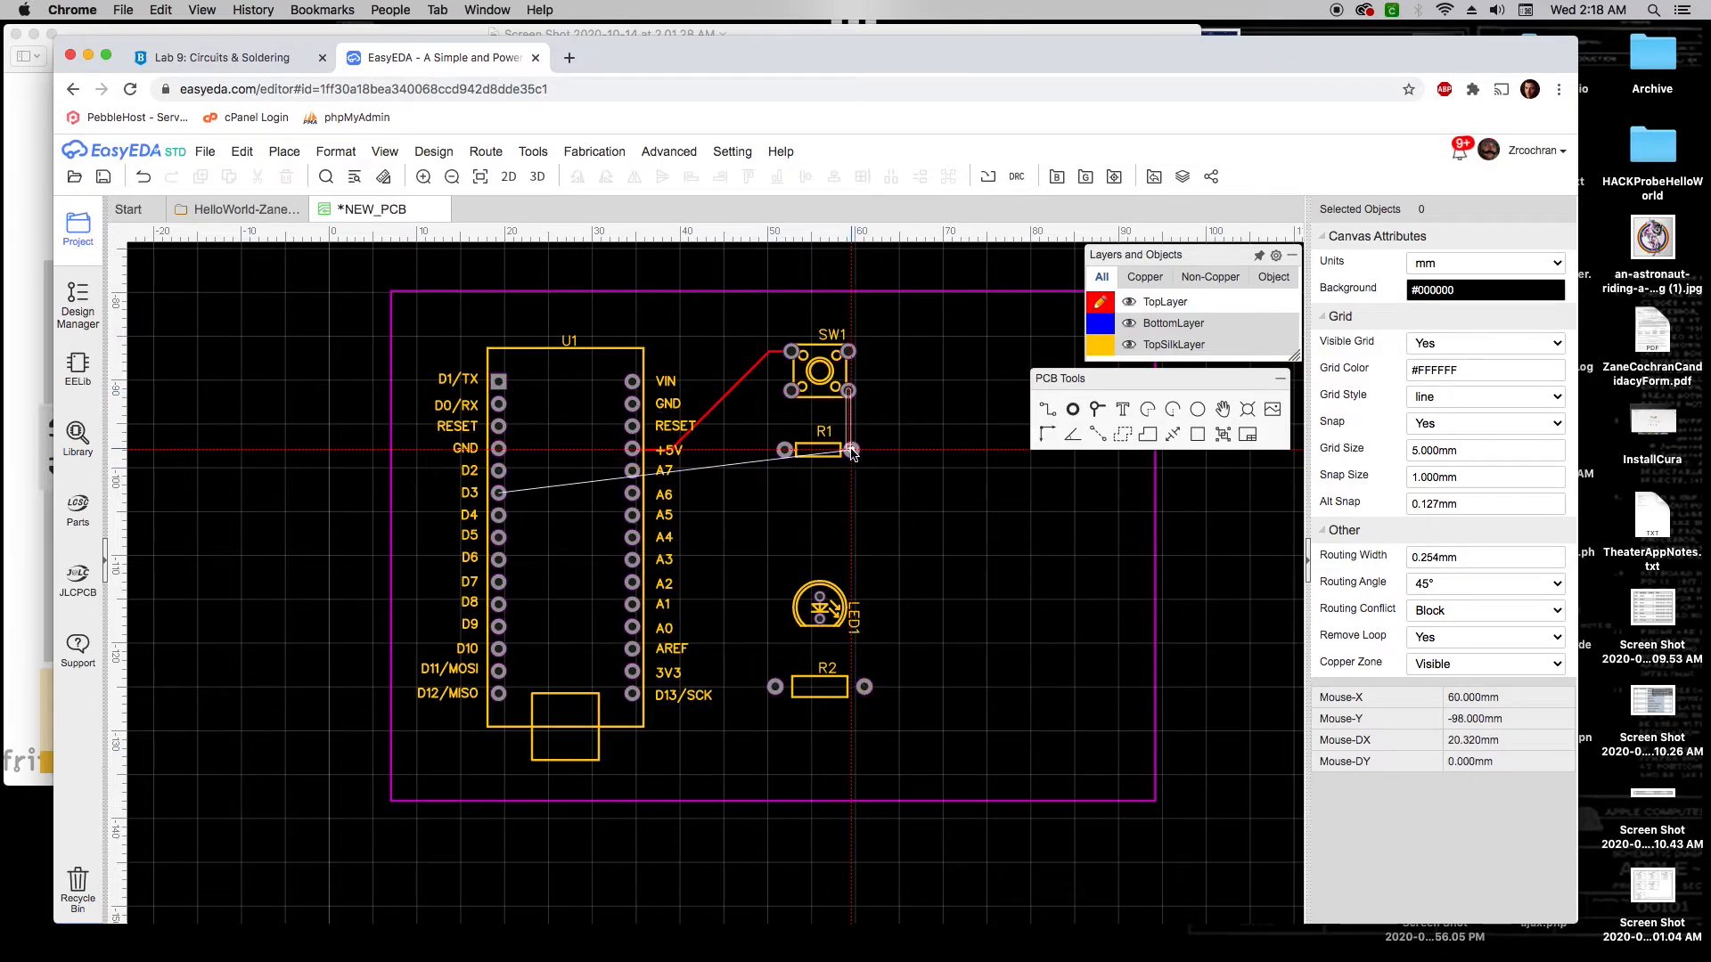
click(851, 450)
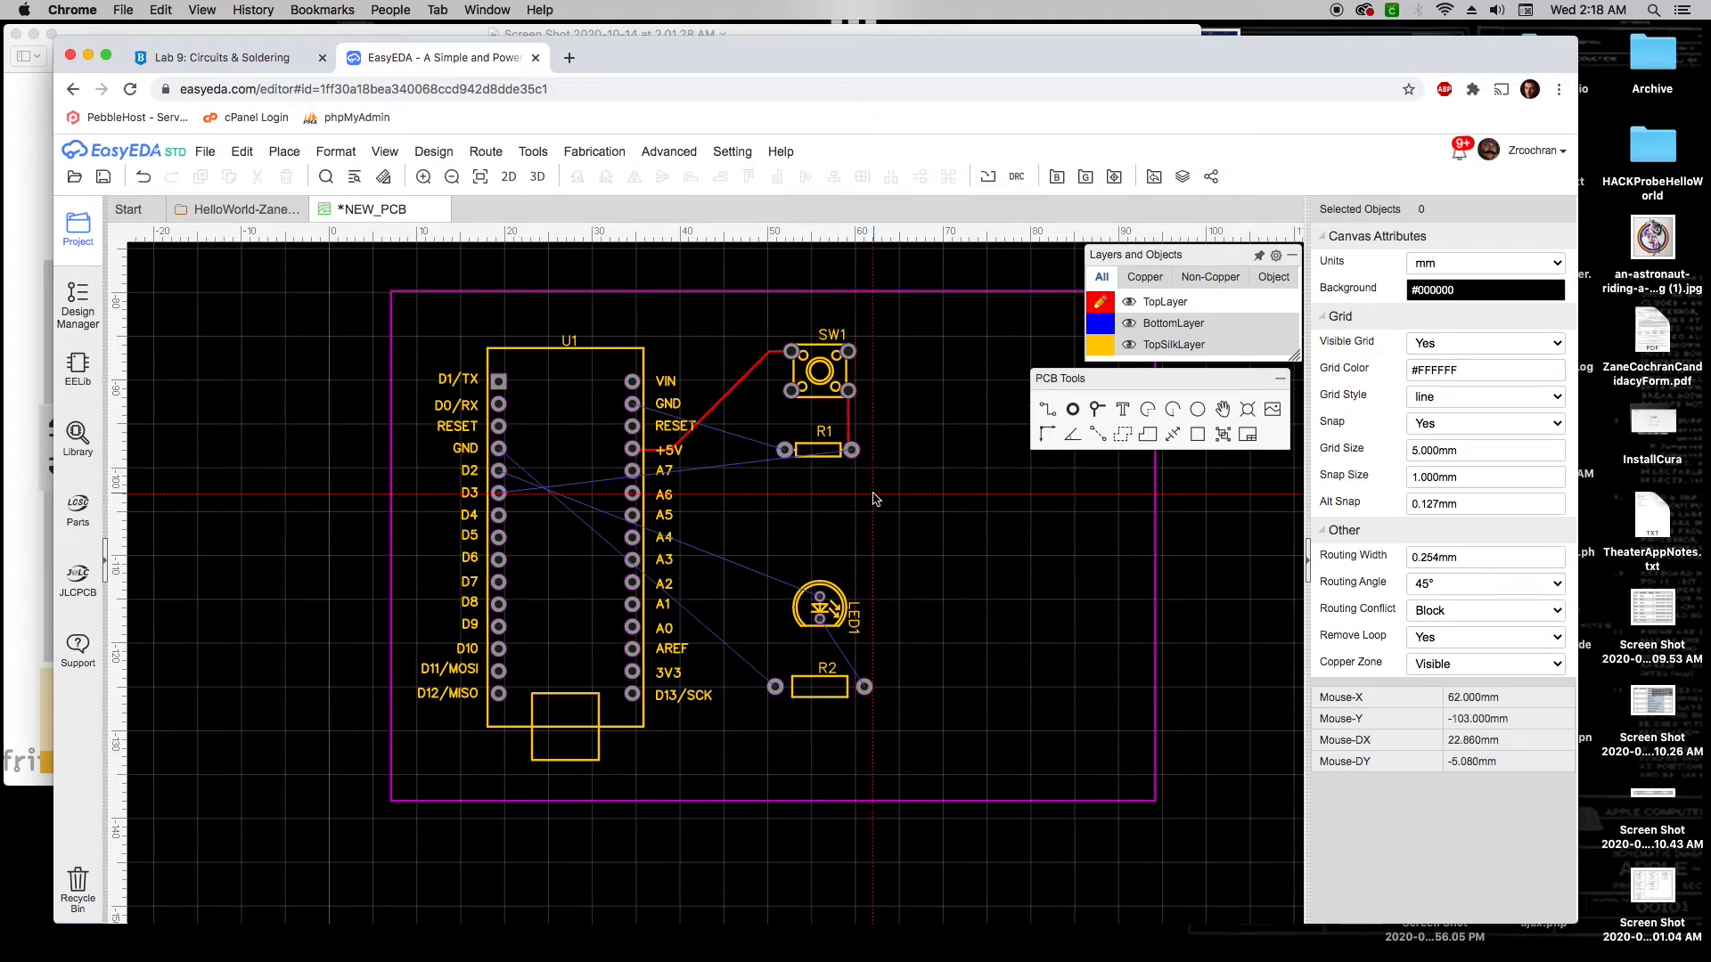
click(785, 451)
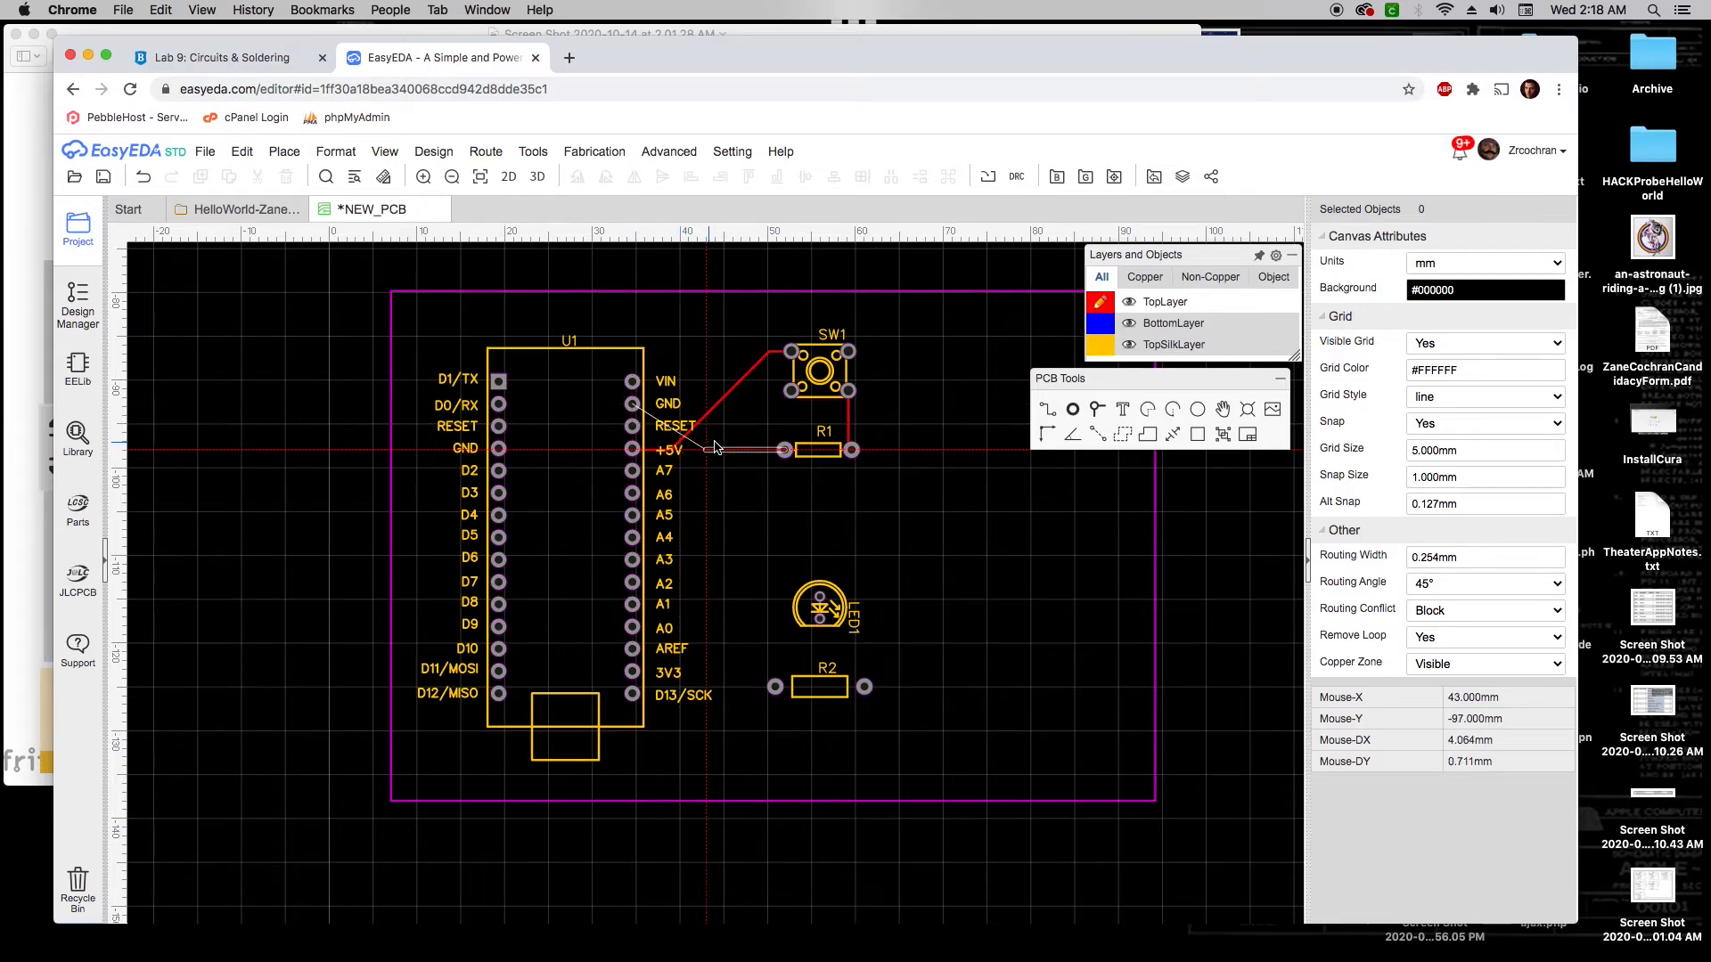
key(Escape)
scroll(720, 434, up, 5)
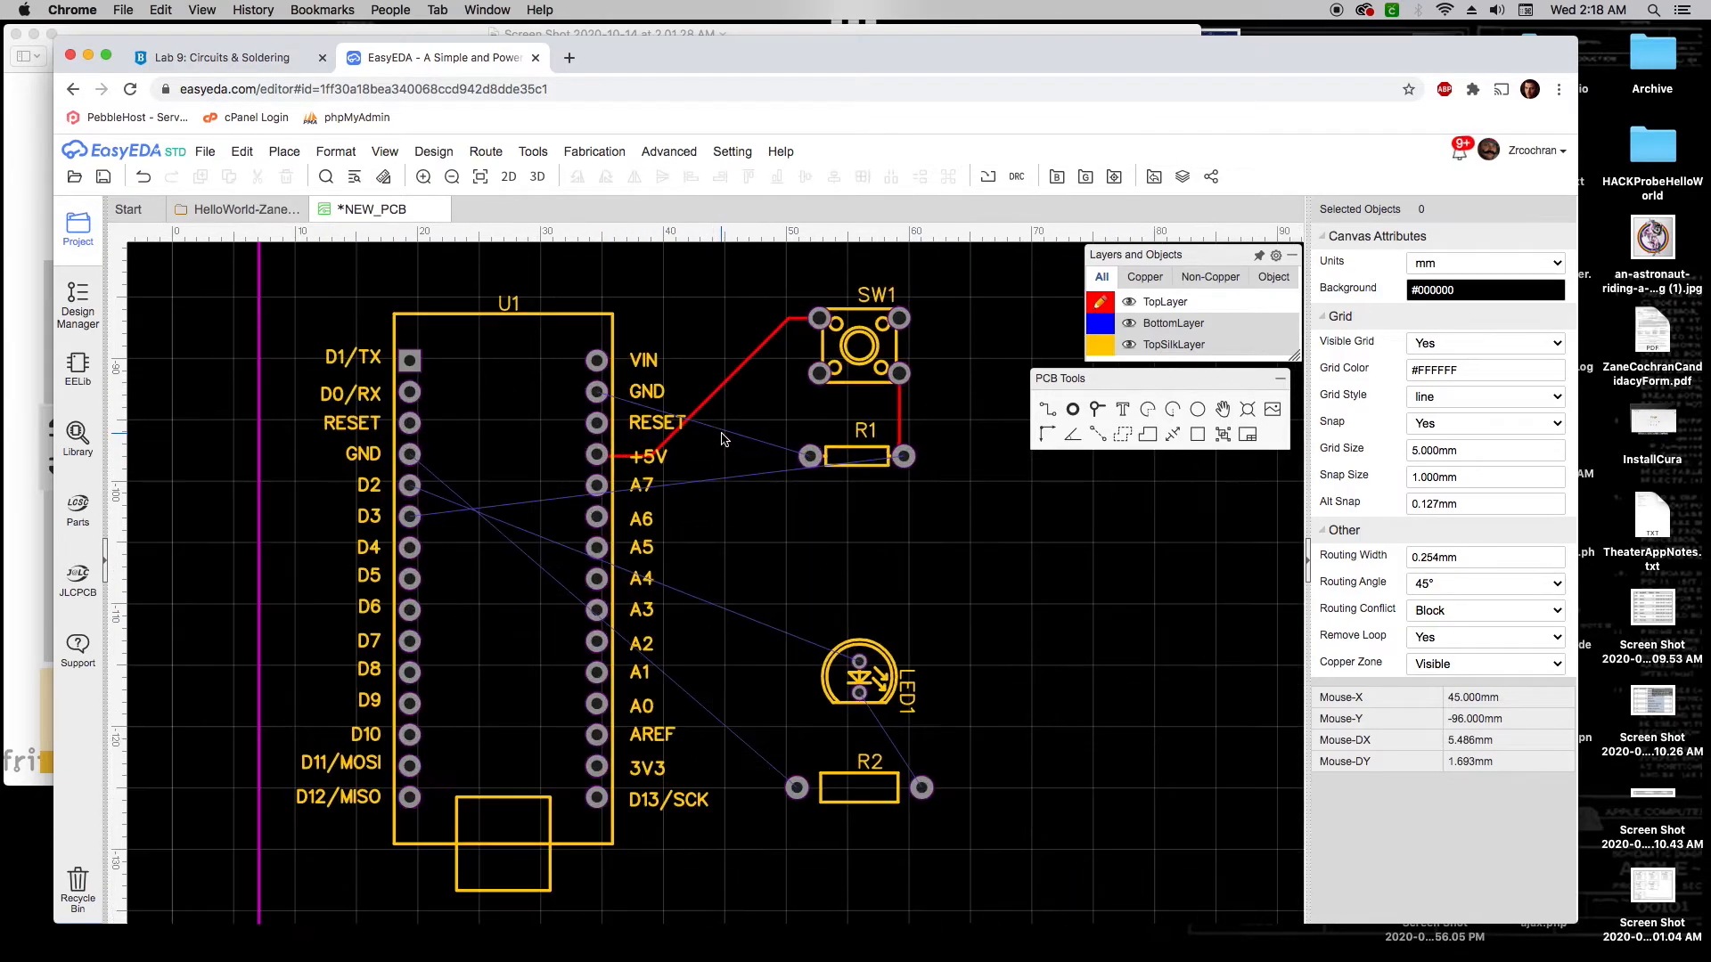
right_drag(702, 457, 718, 479)
click(890, 499)
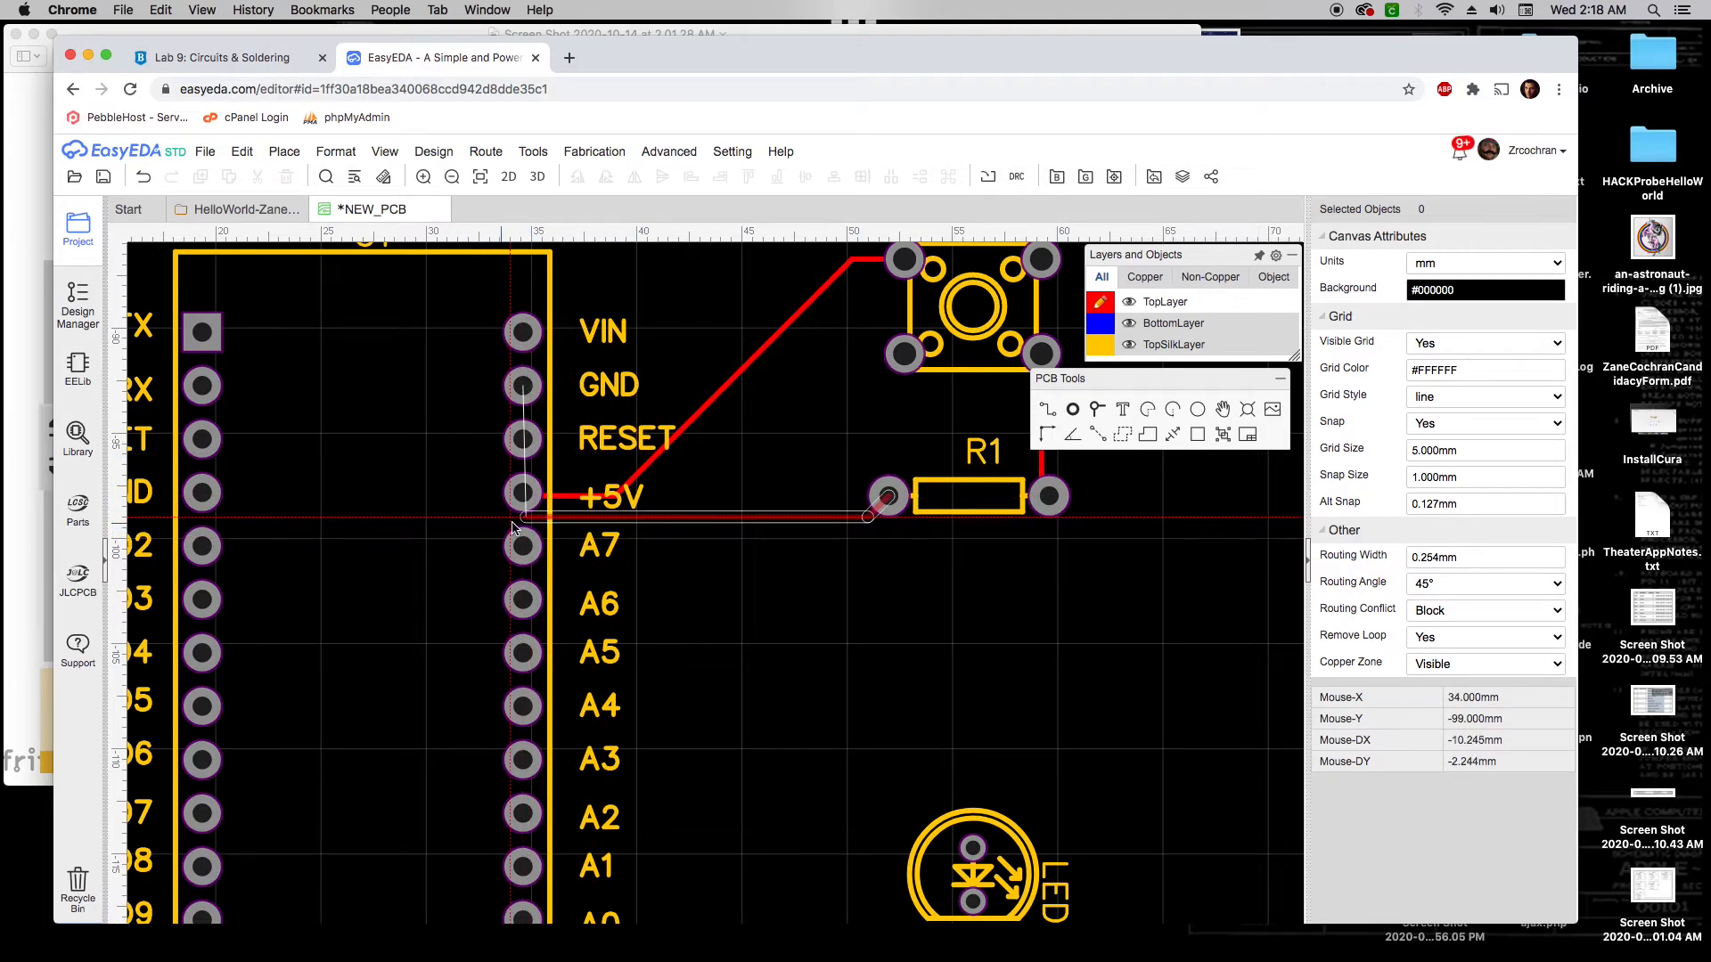
key(Escape)
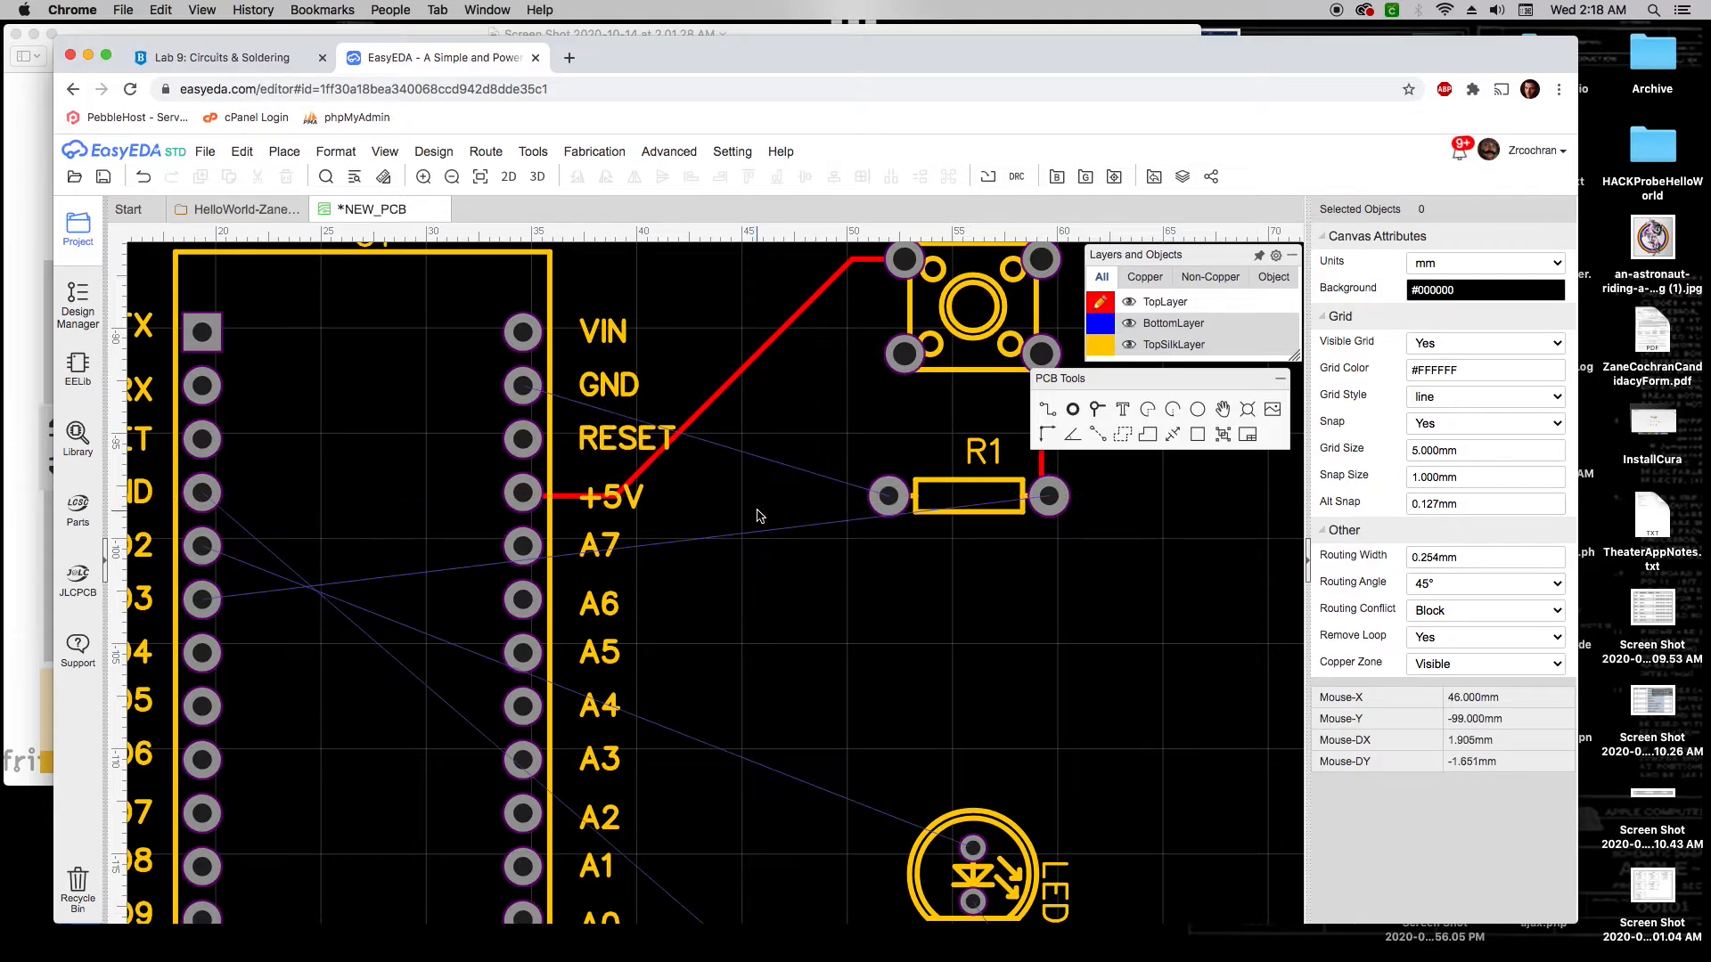
right_drag(814, 417, 804, 484)
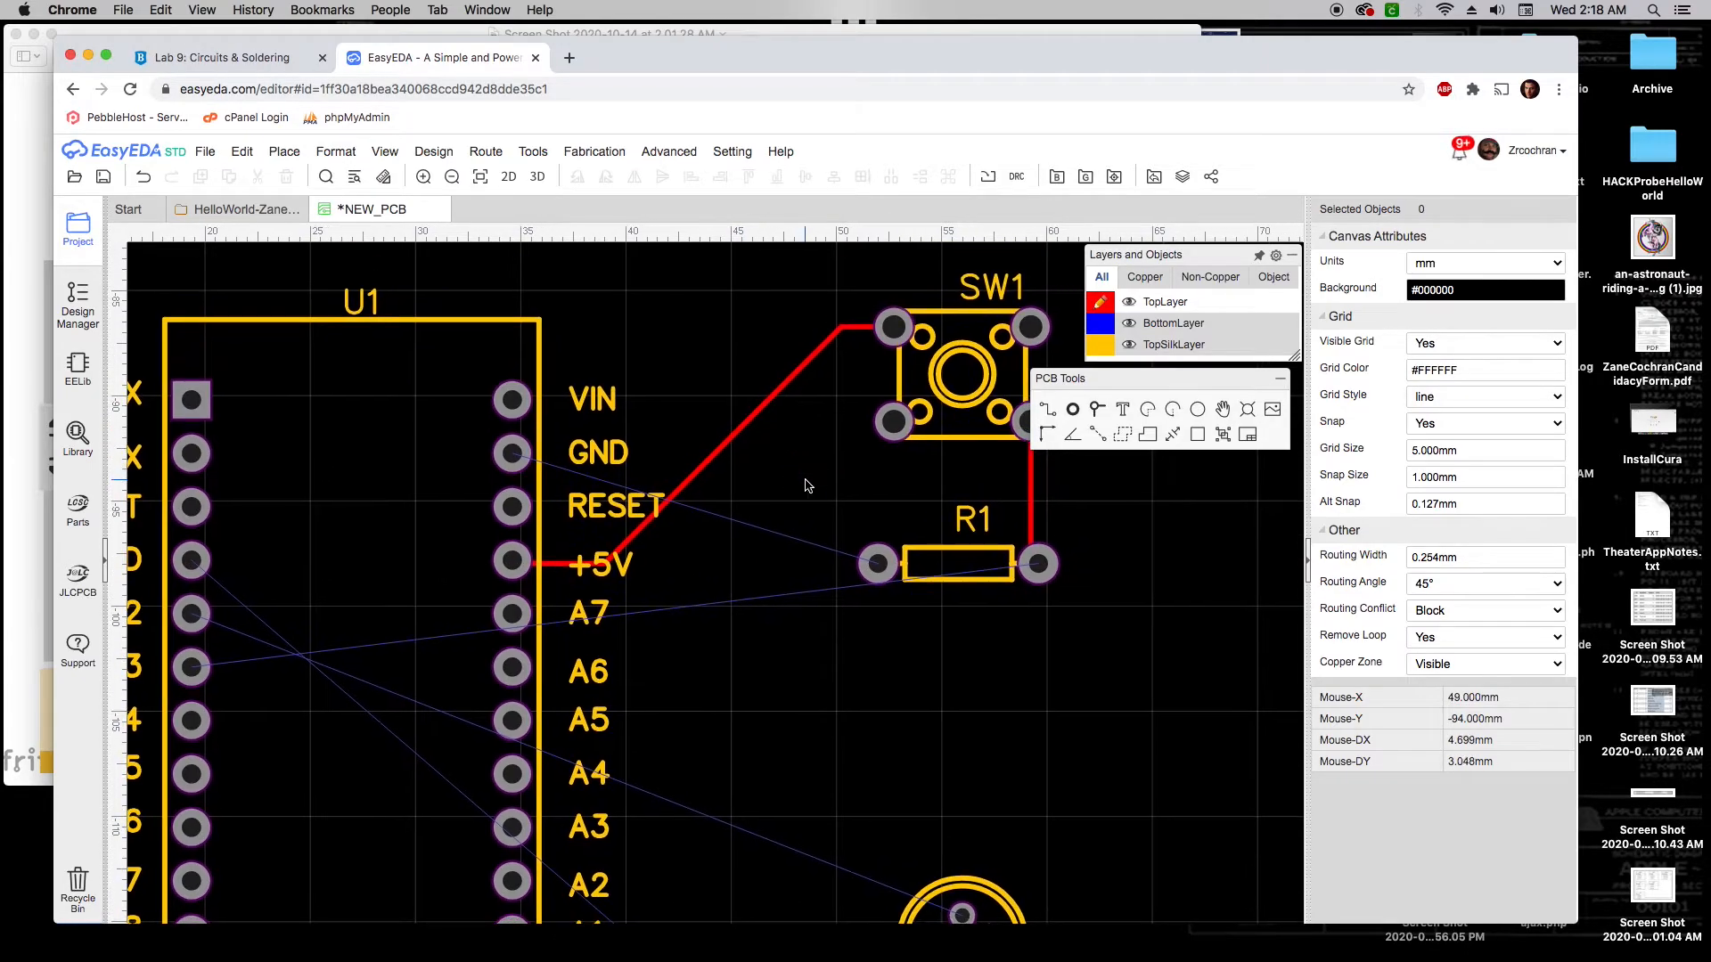
mouse_move(1136, 281)
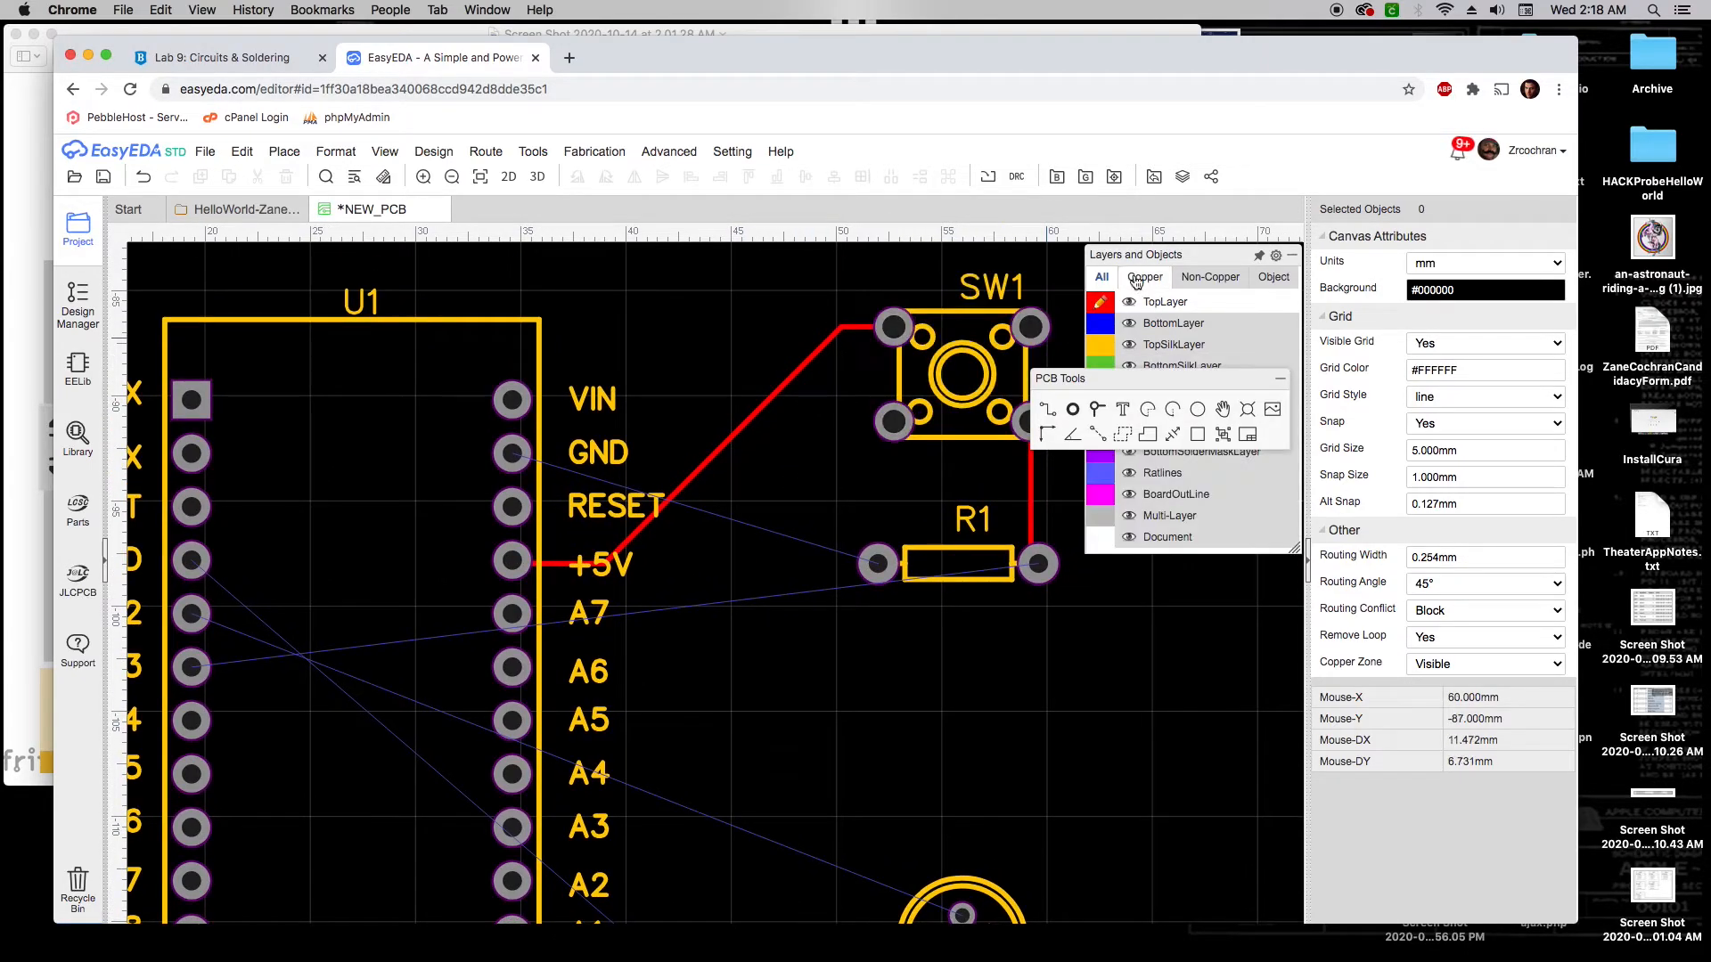
On the bottom layer, route a track from R1's left pad to U1's GND pad
click(1101, 324)
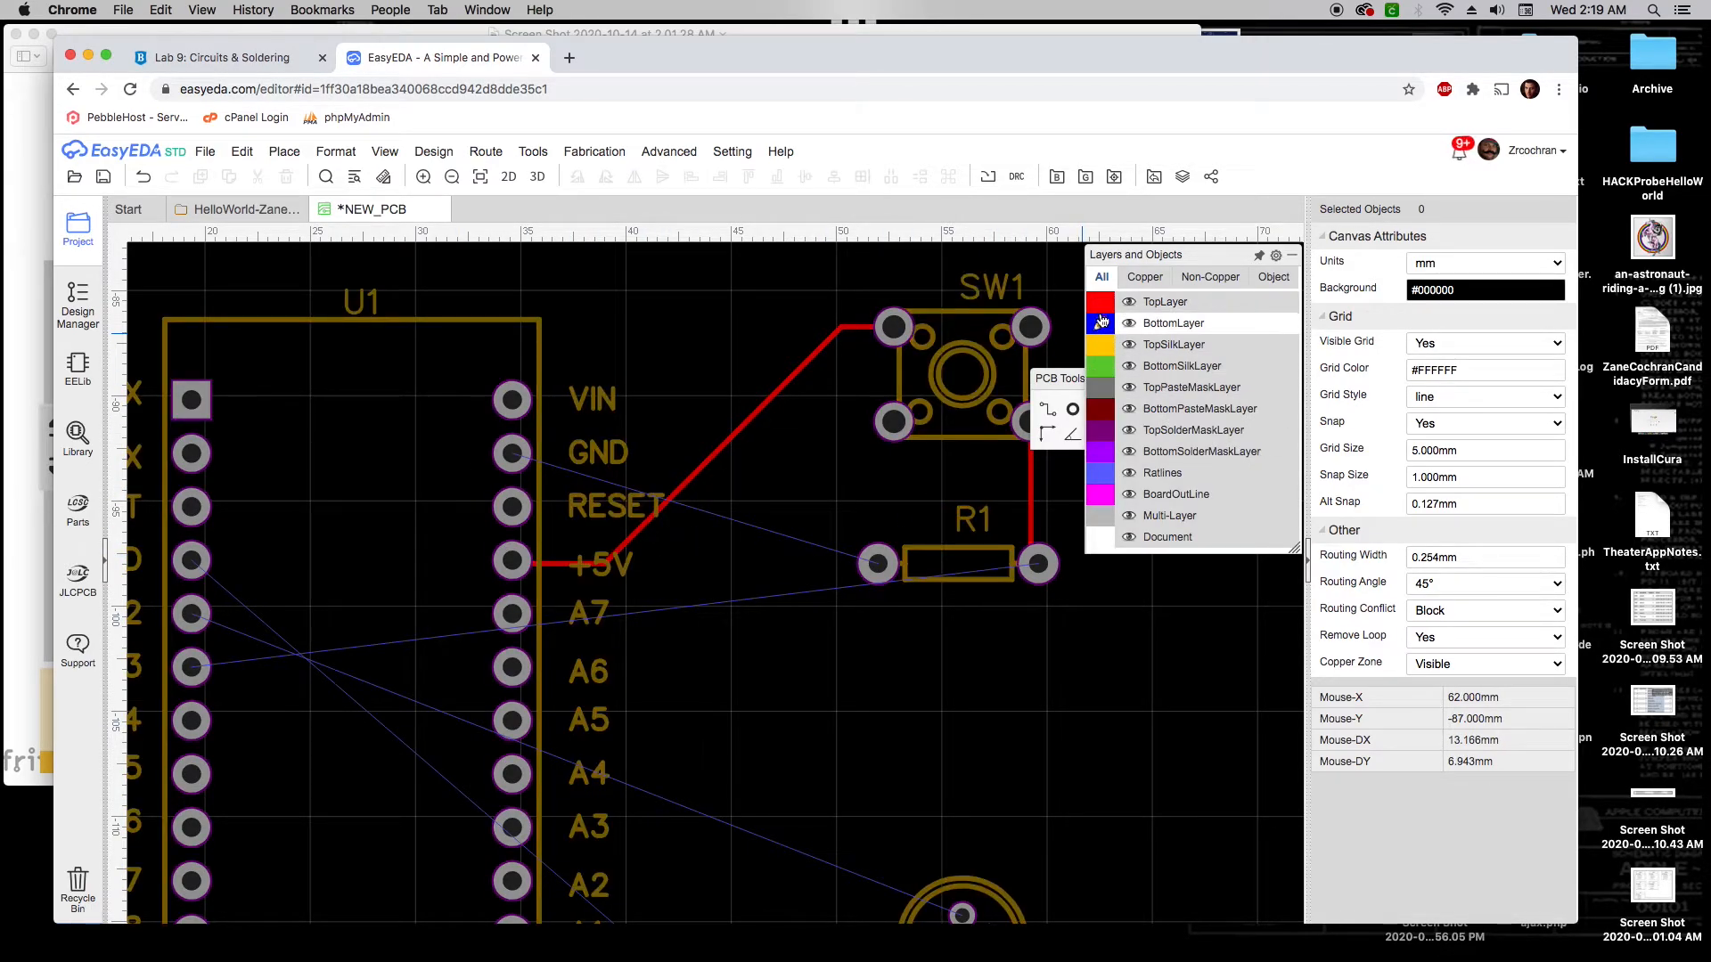
mouse_move(1042, 412)
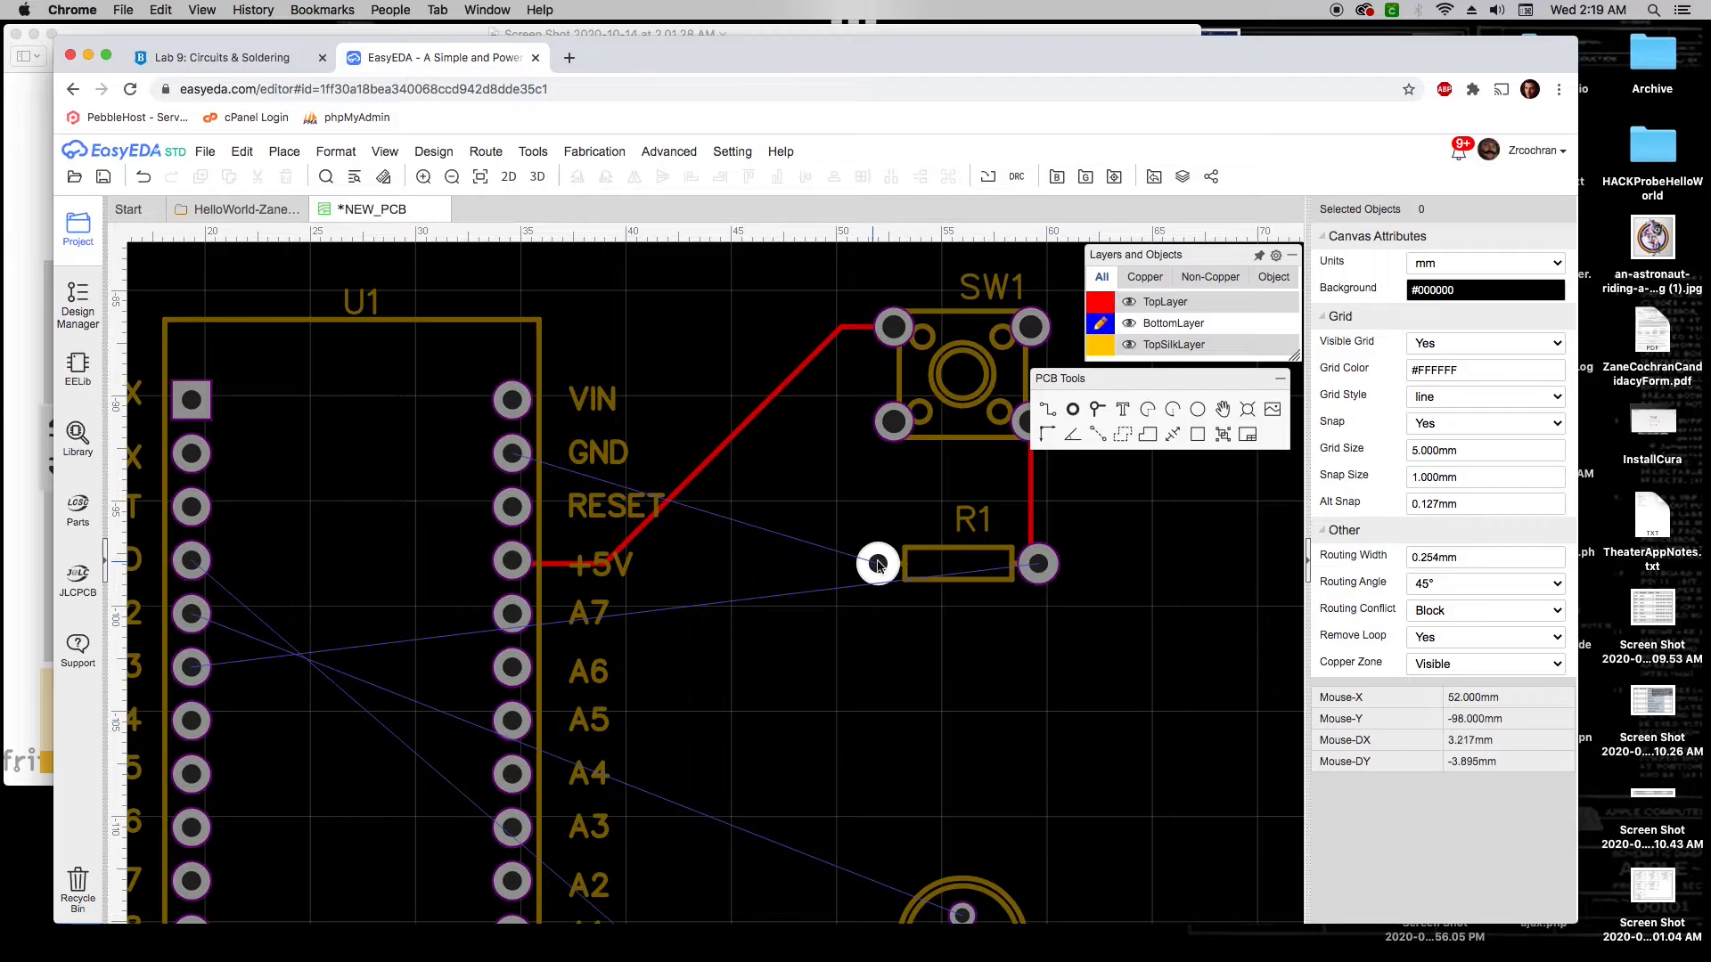
click(1047, 411)
click(877, 563)
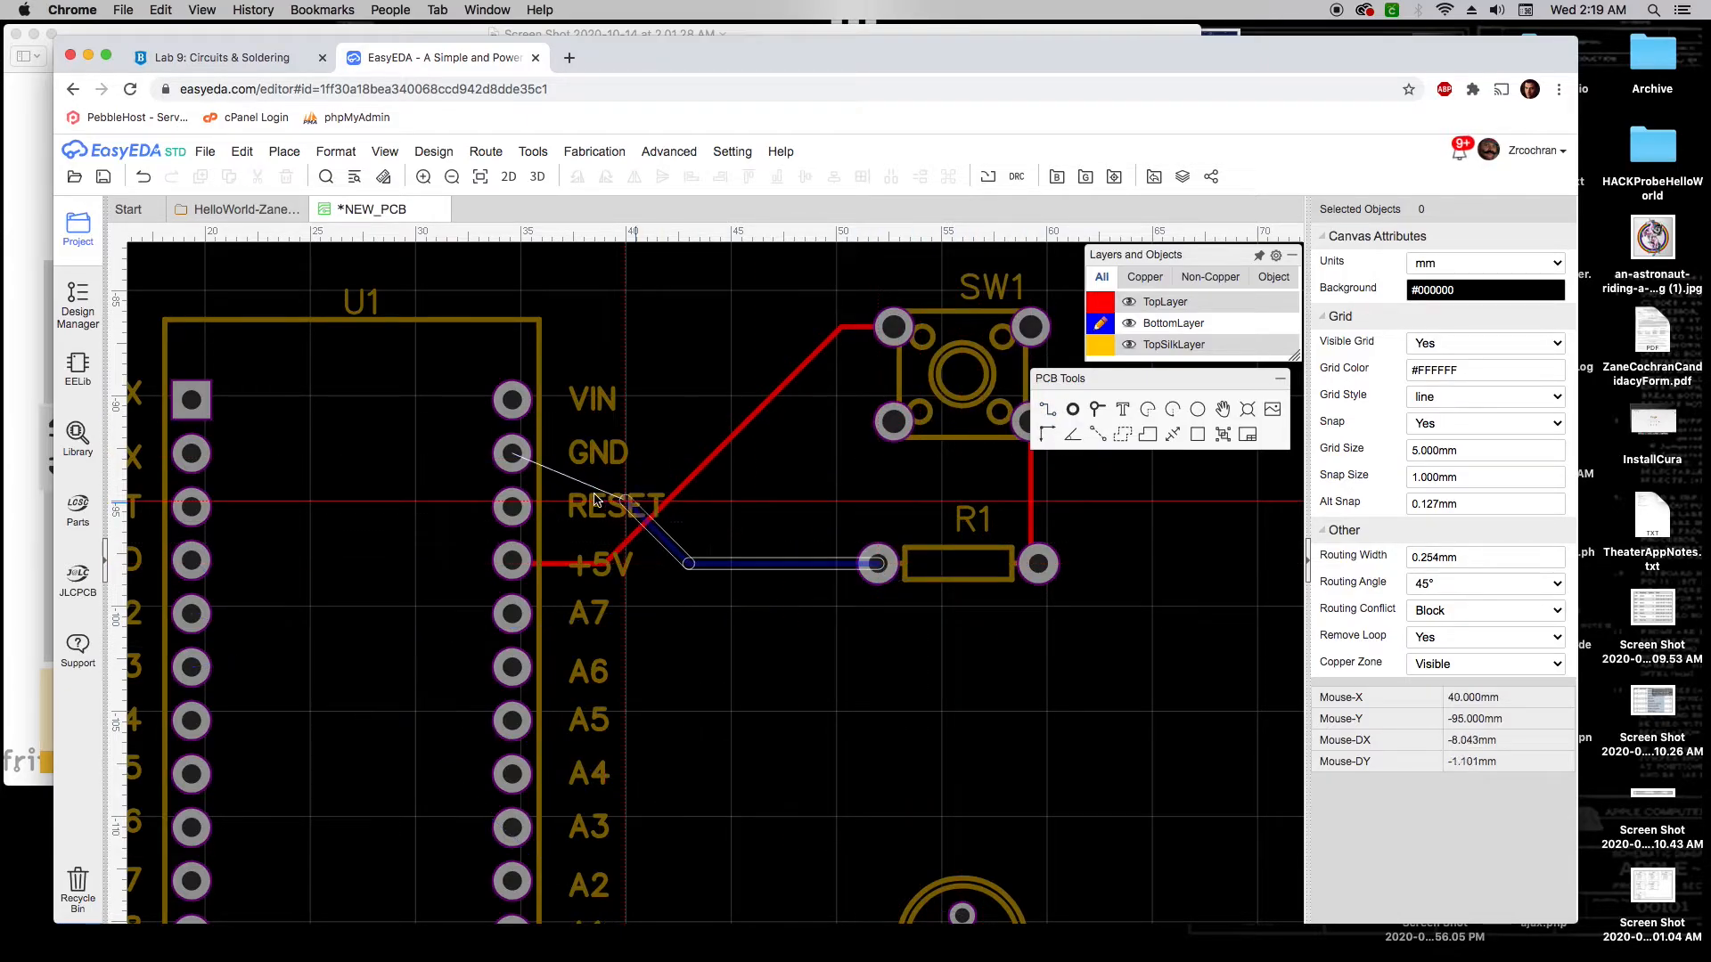
click(522, 461)
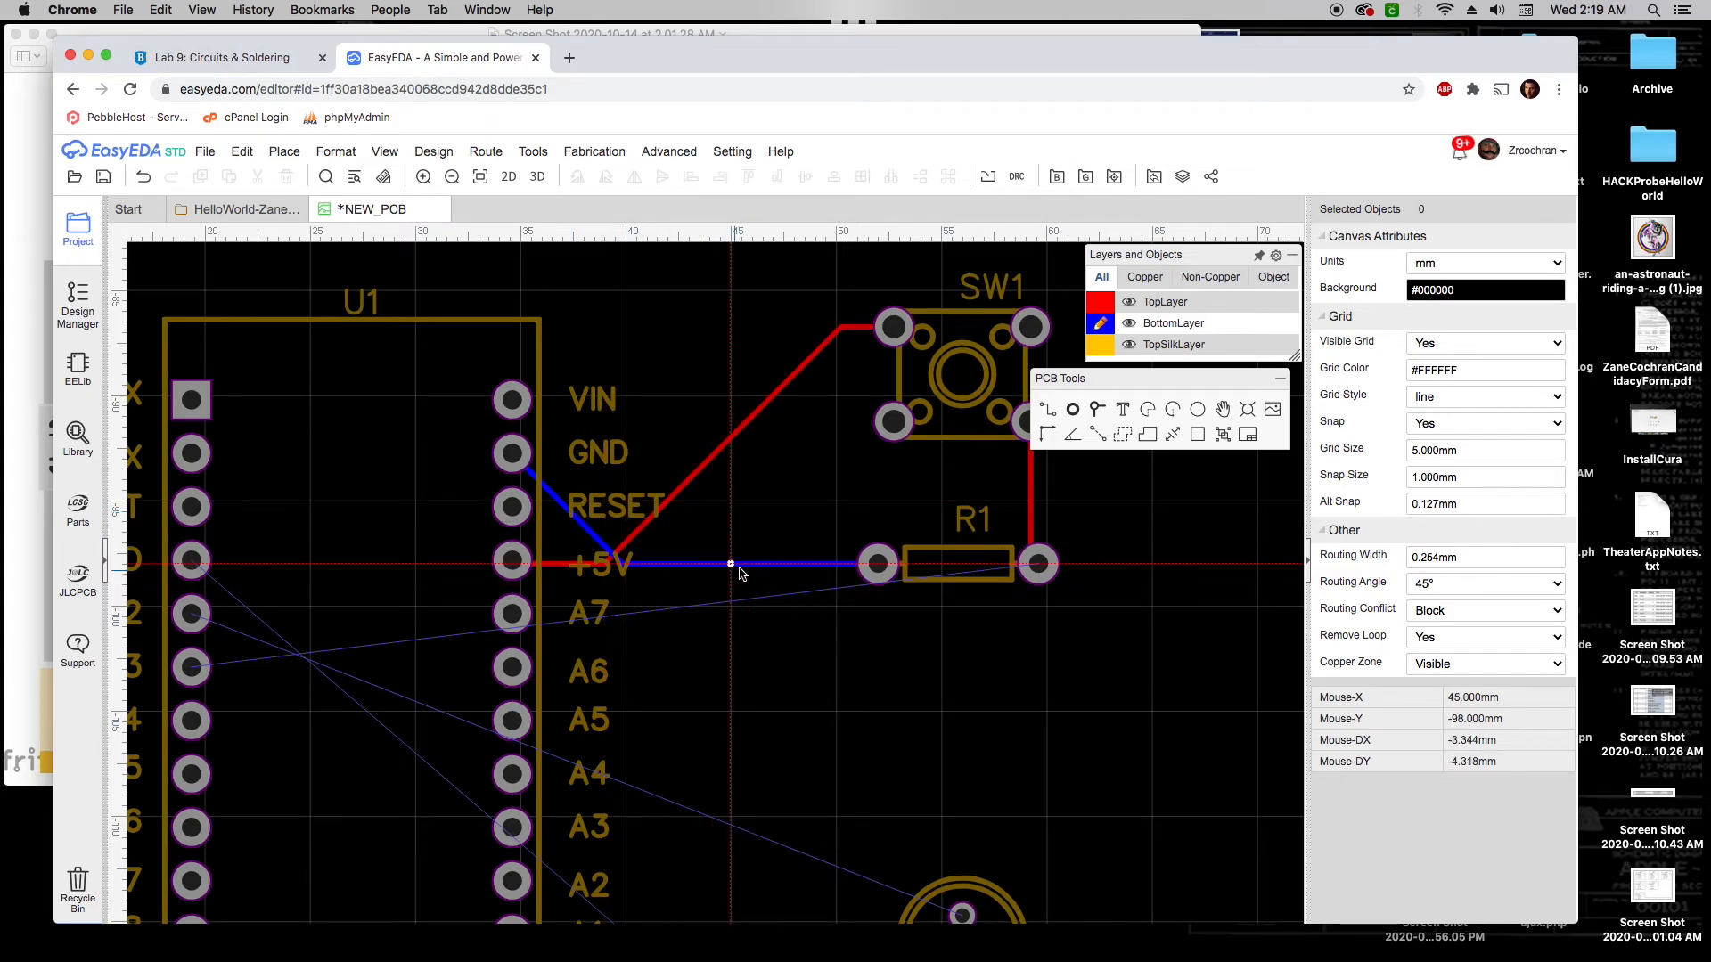
Make the top layer active again and recentre the board view
mouse_move(1201, 306)
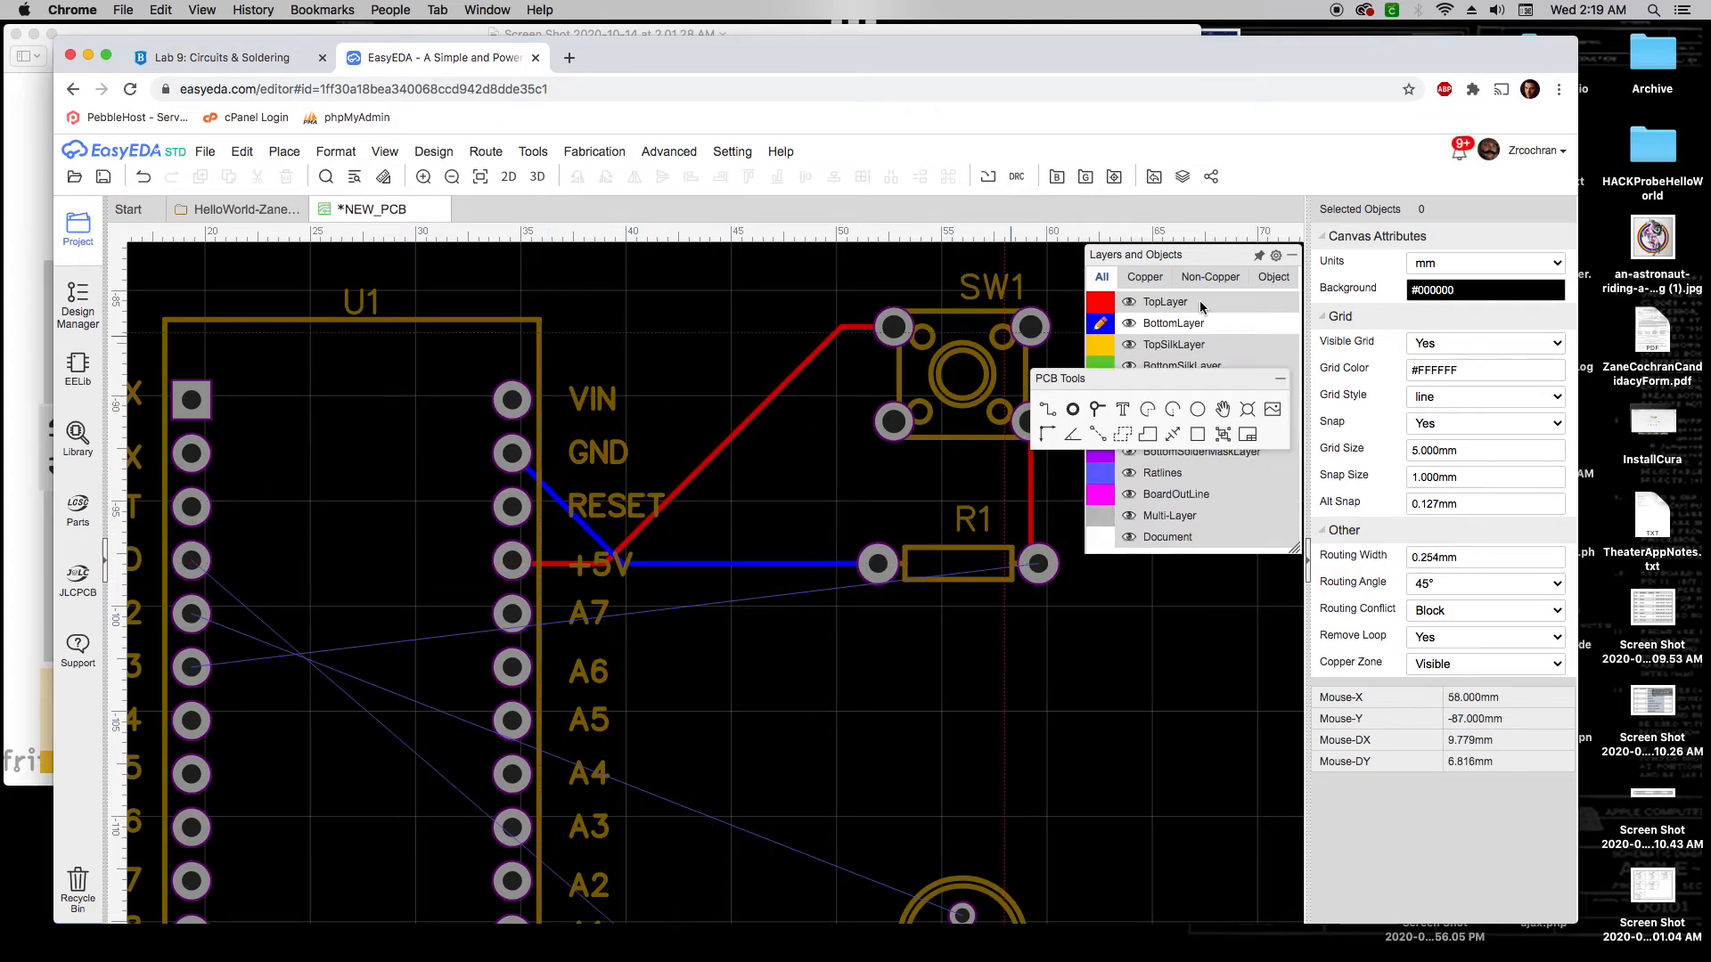
click(1103, 305)
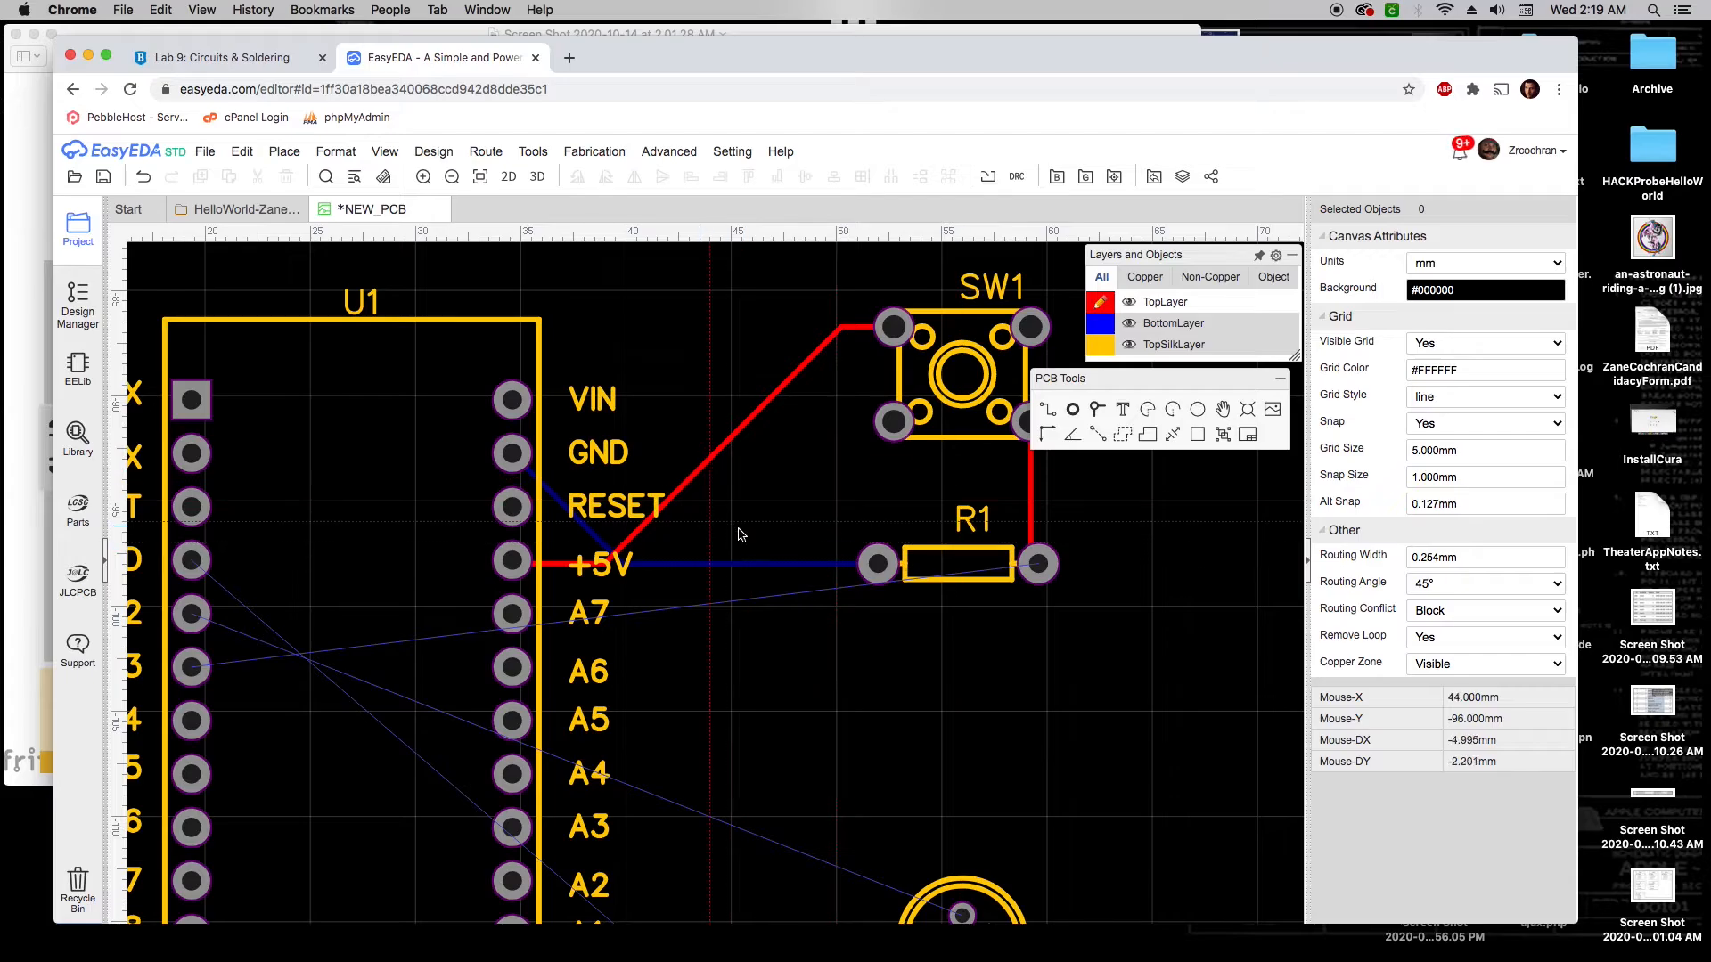
scroll(779, 623, down, 1)
right_drag(783, 674, 901, 647)
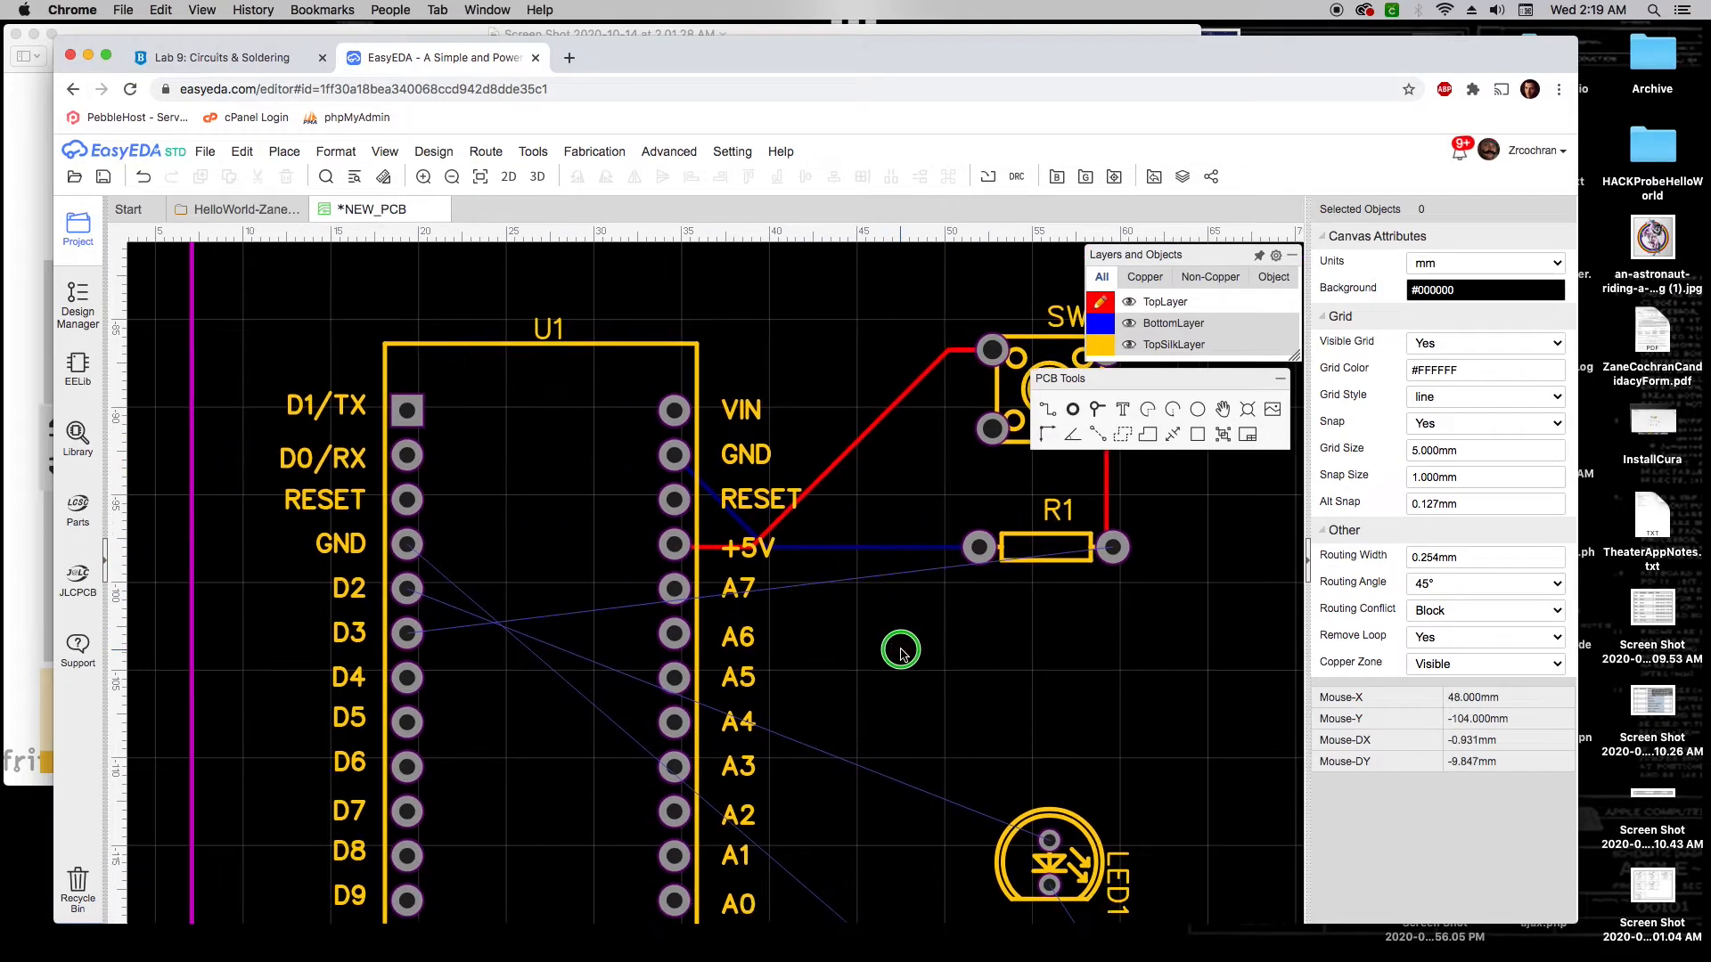
scroll(901, 649, down, 2)
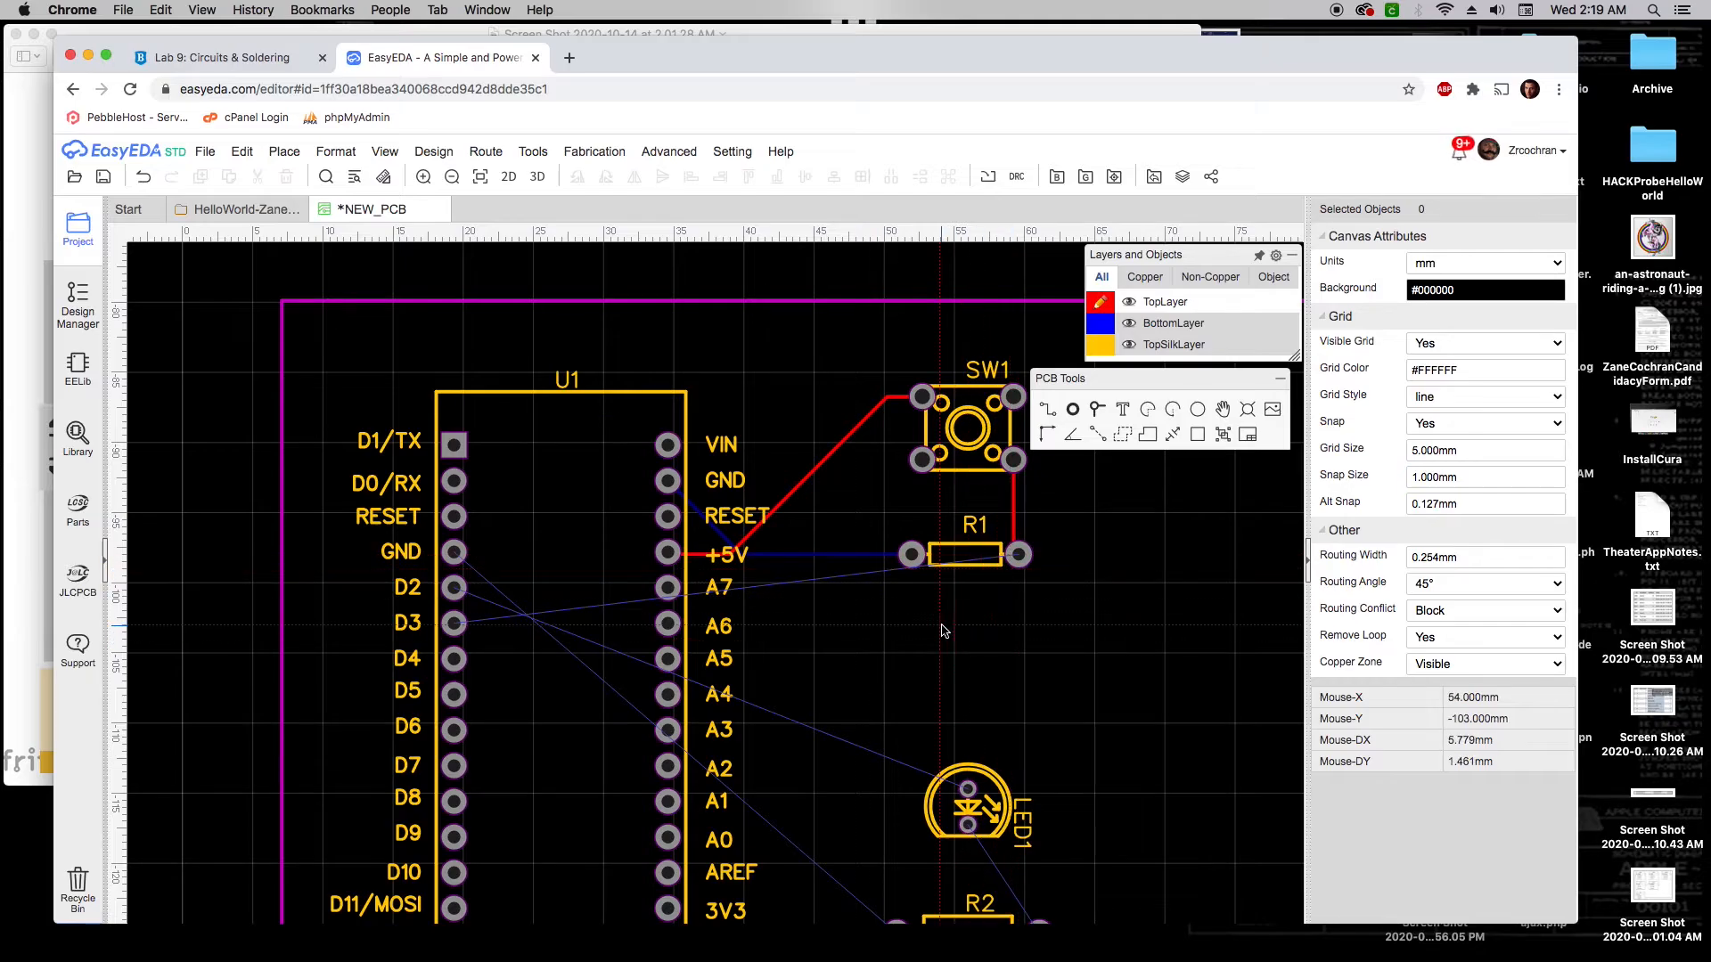
right_drag(947, 625, 876, 634)
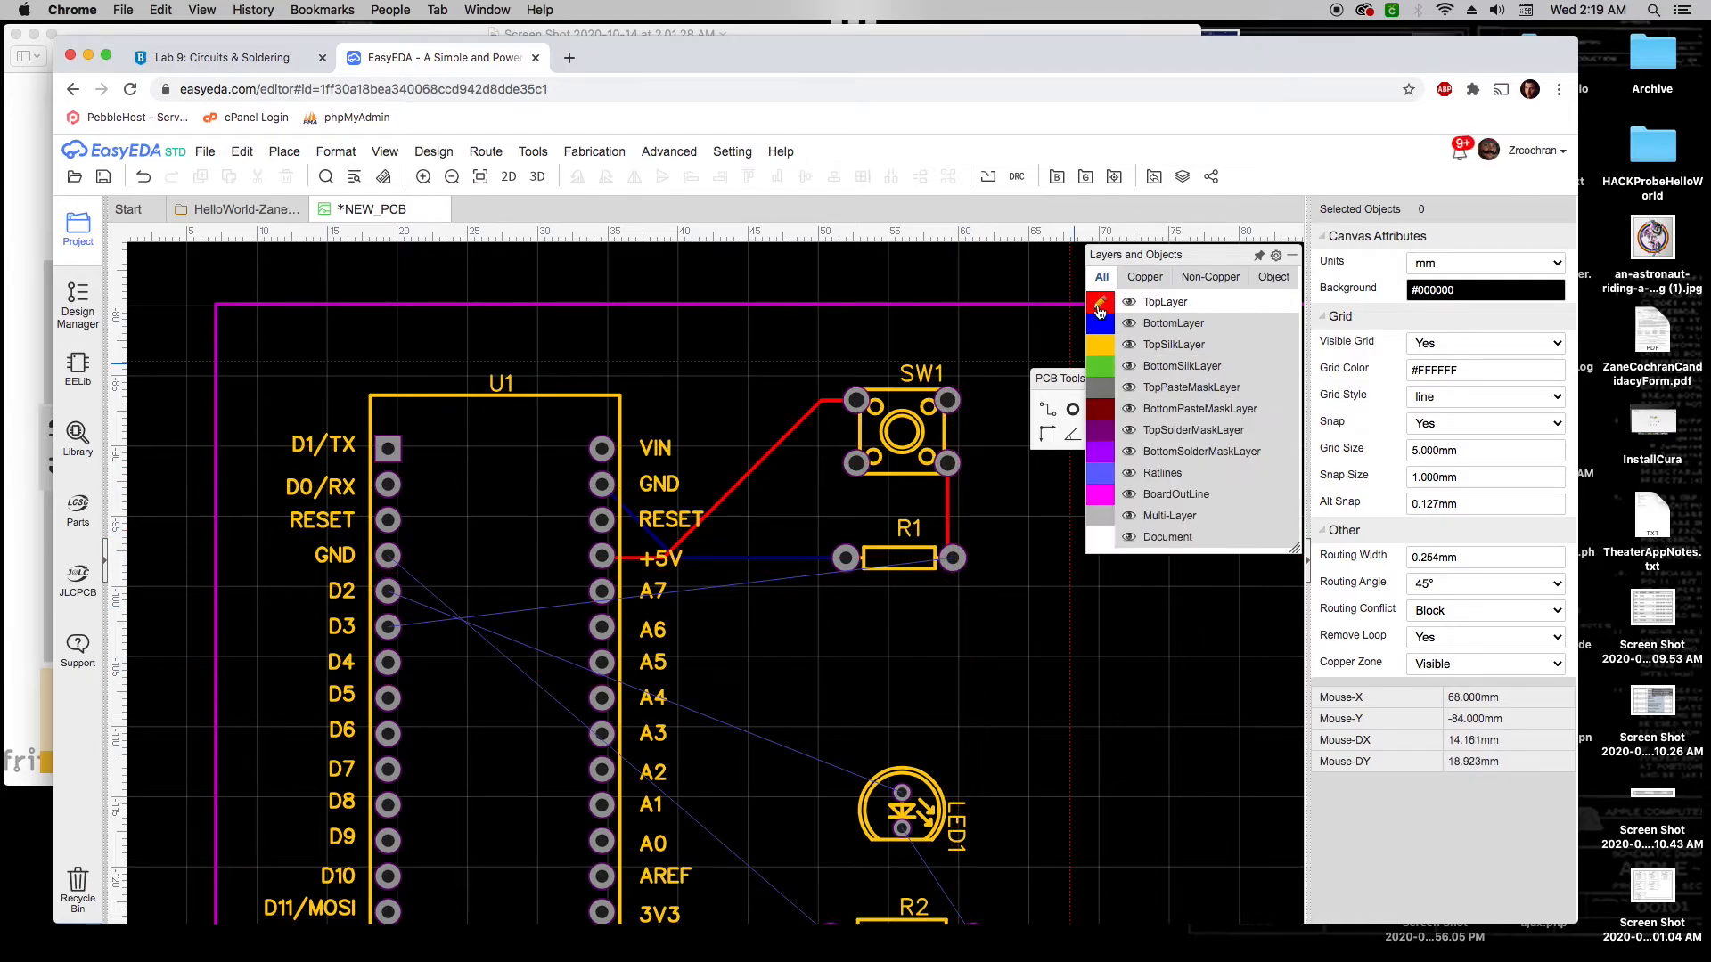
Route a top-layer track from R1's right pad around the board edge to U1's D3 pad
click(952, 559)
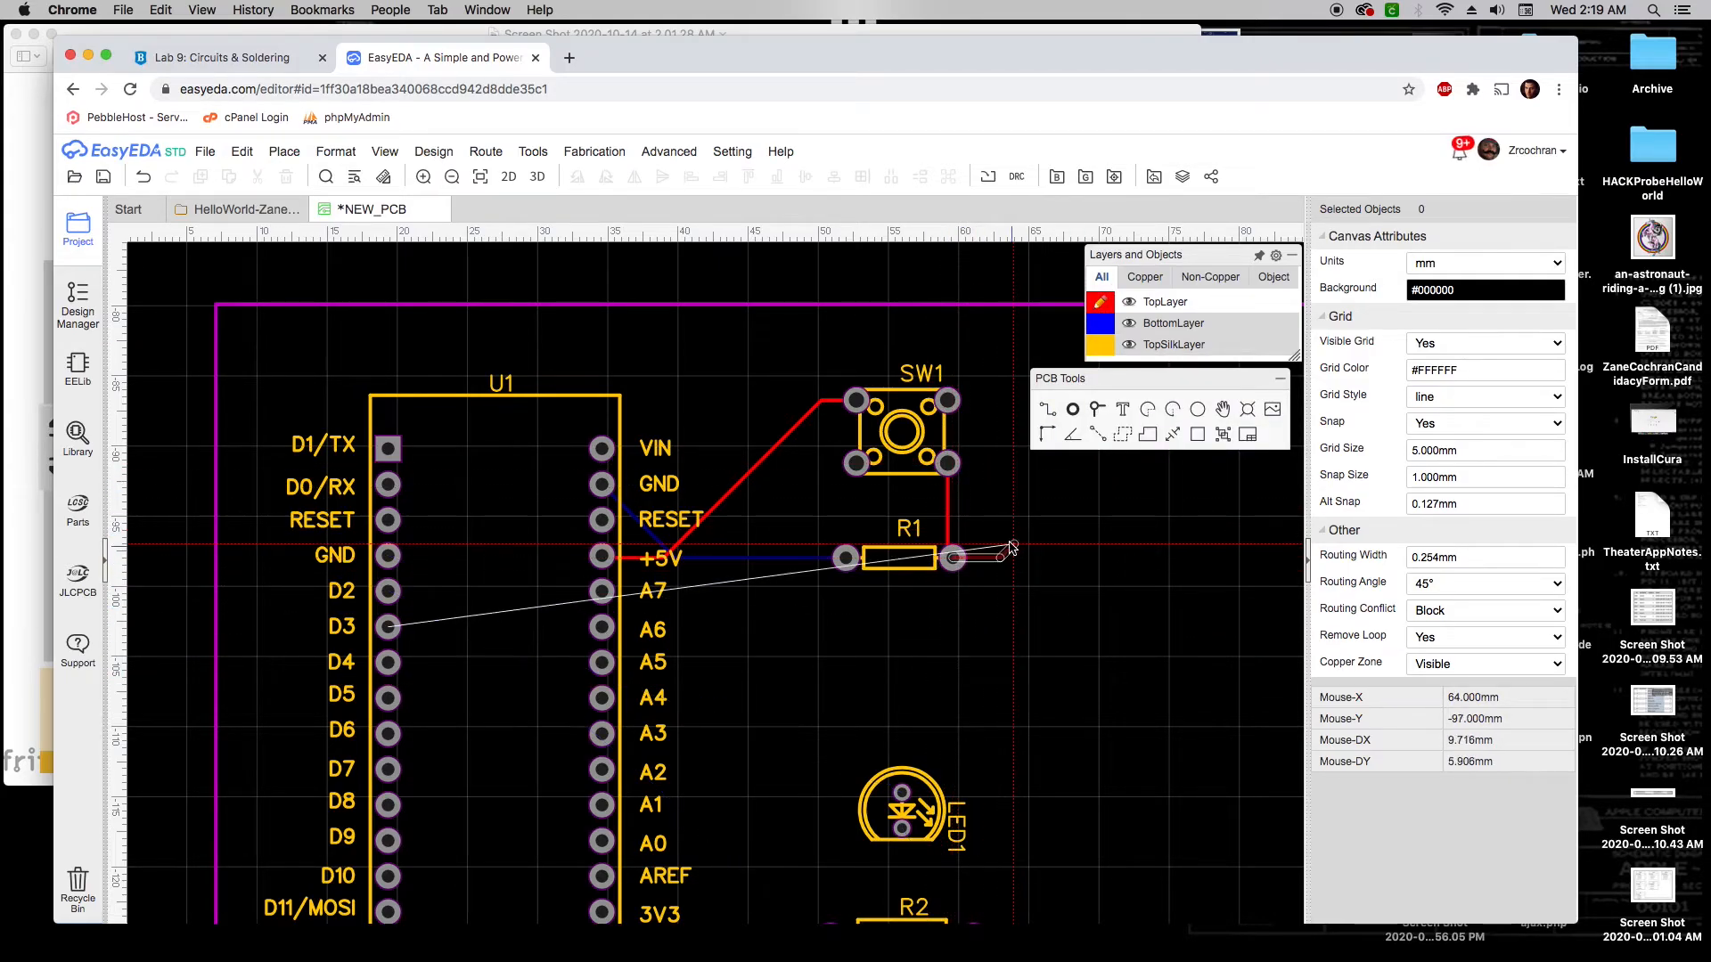
click(1014, 530)
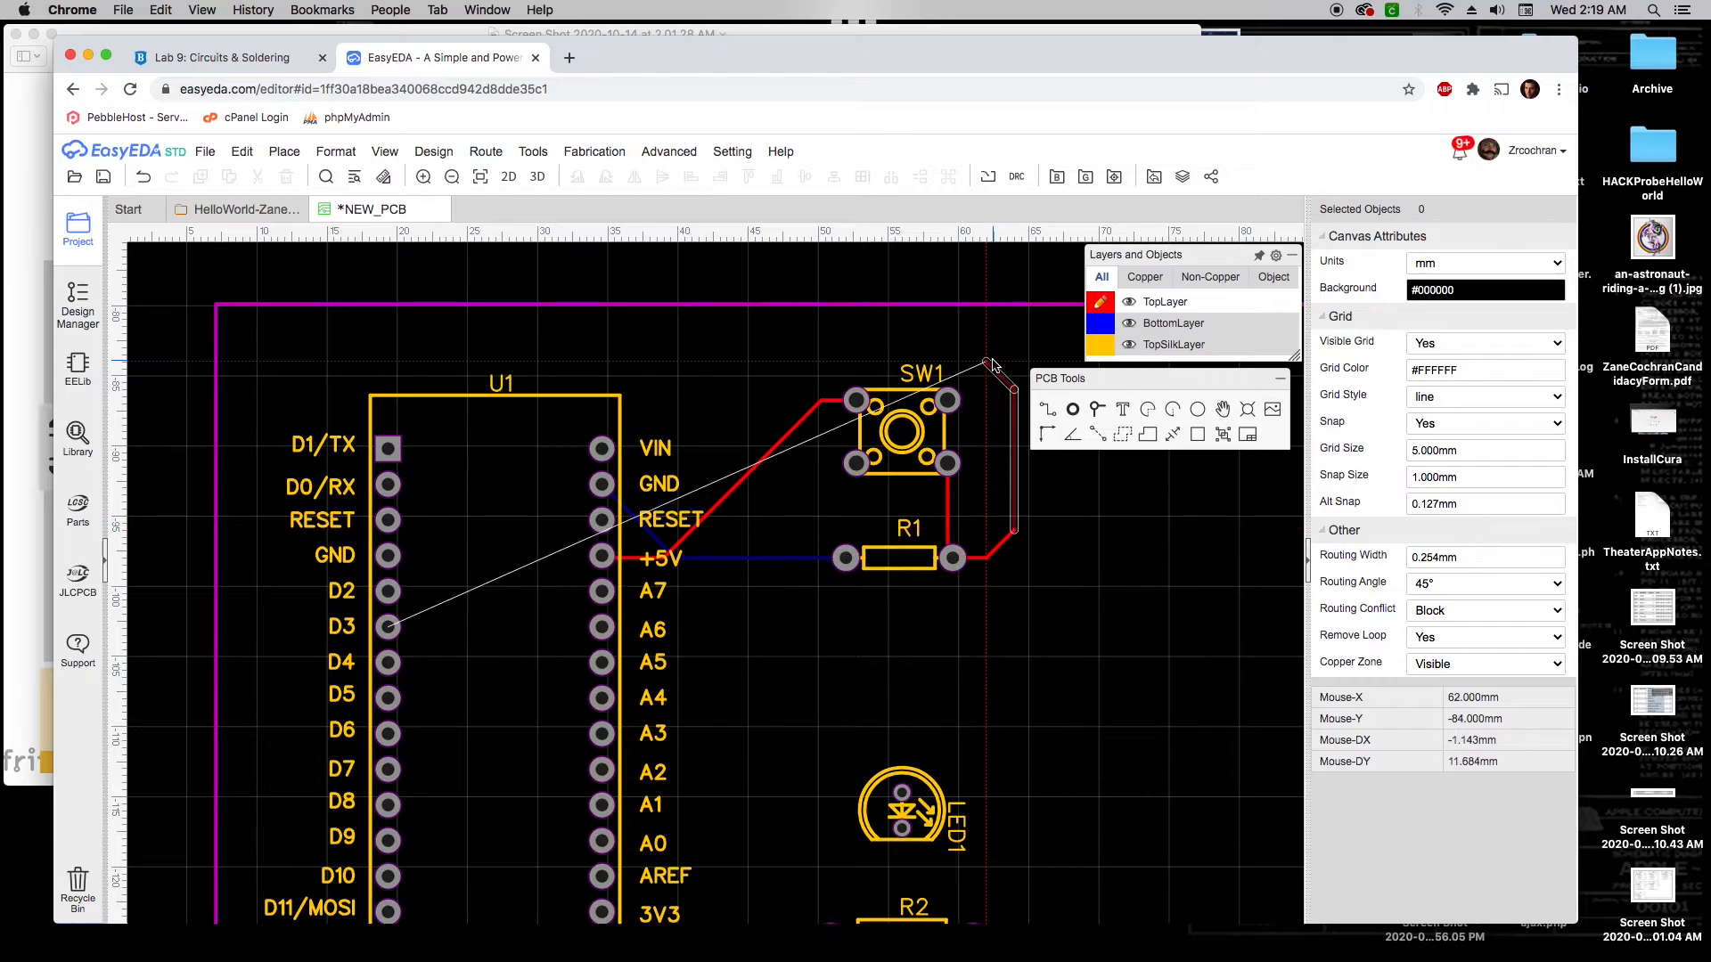
click(960, 333)
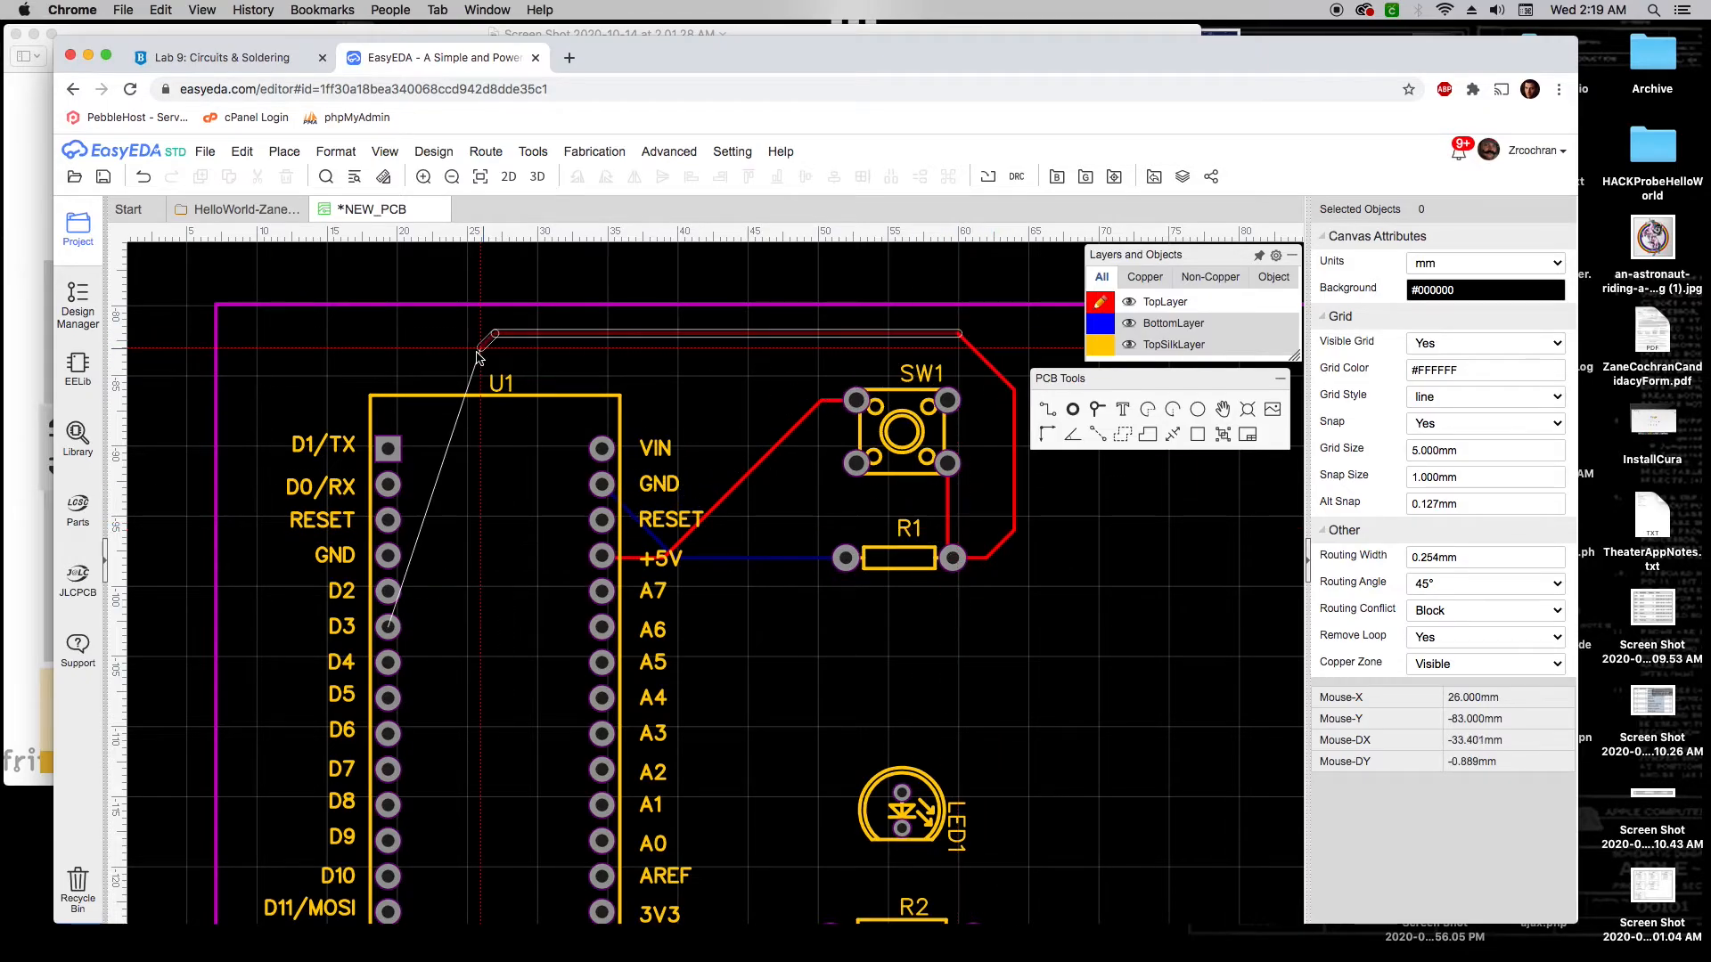
click(256, 373)
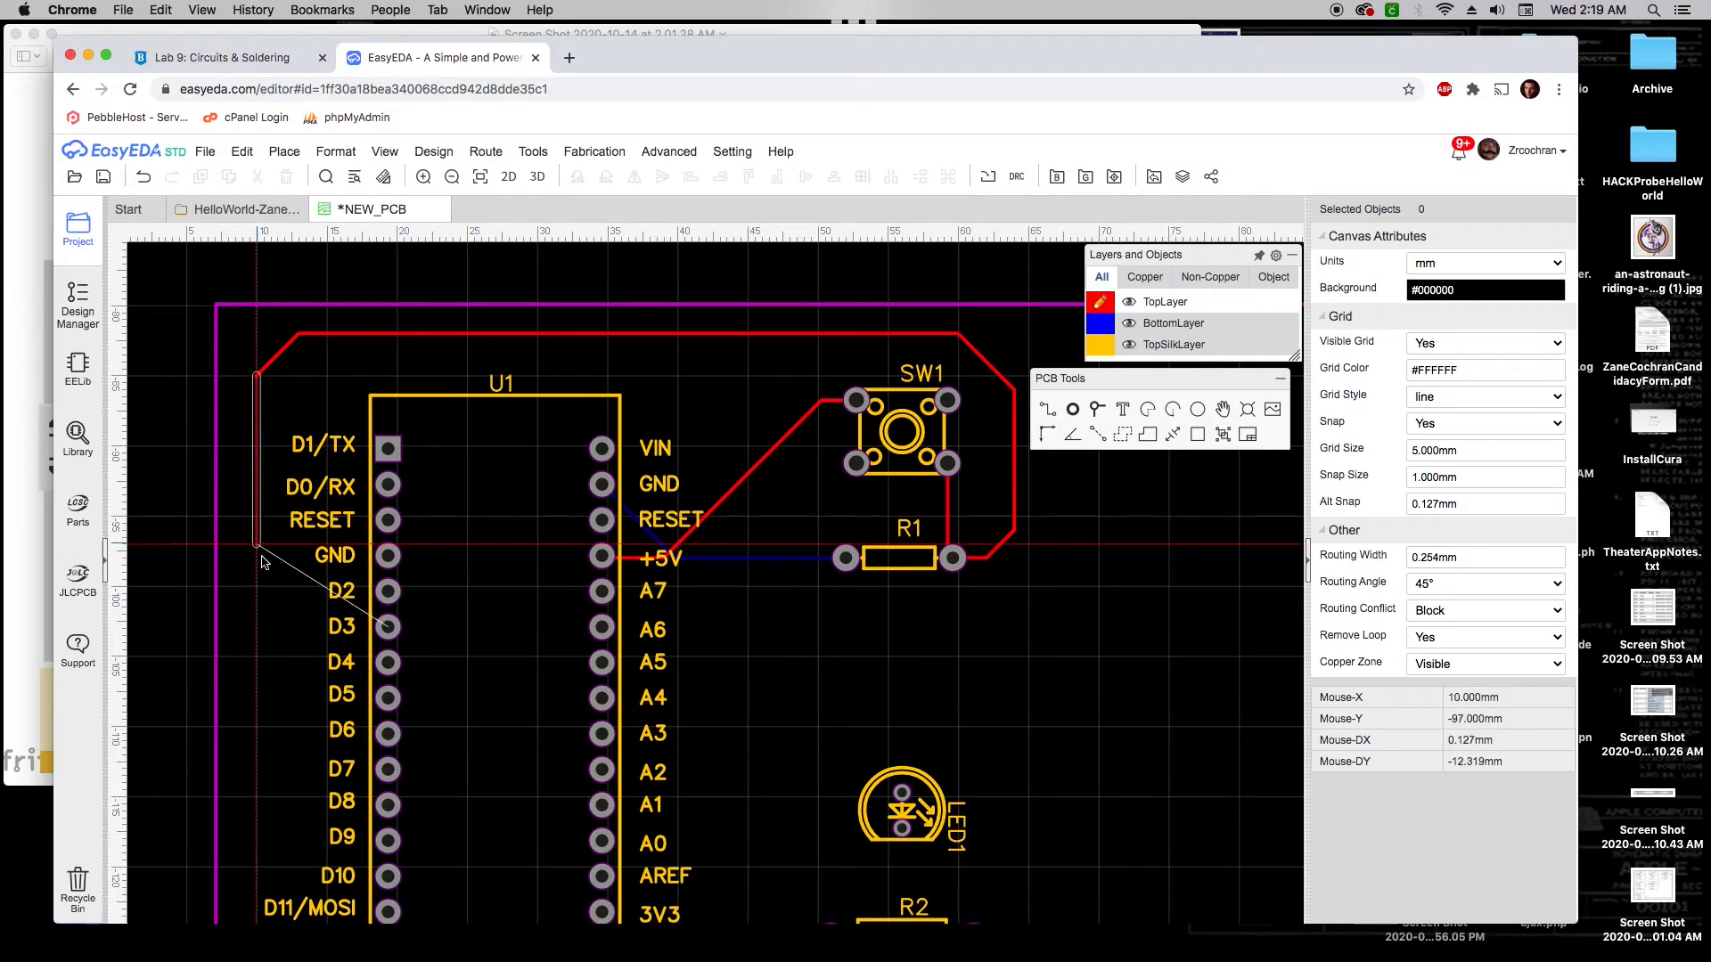
click(310, 628)
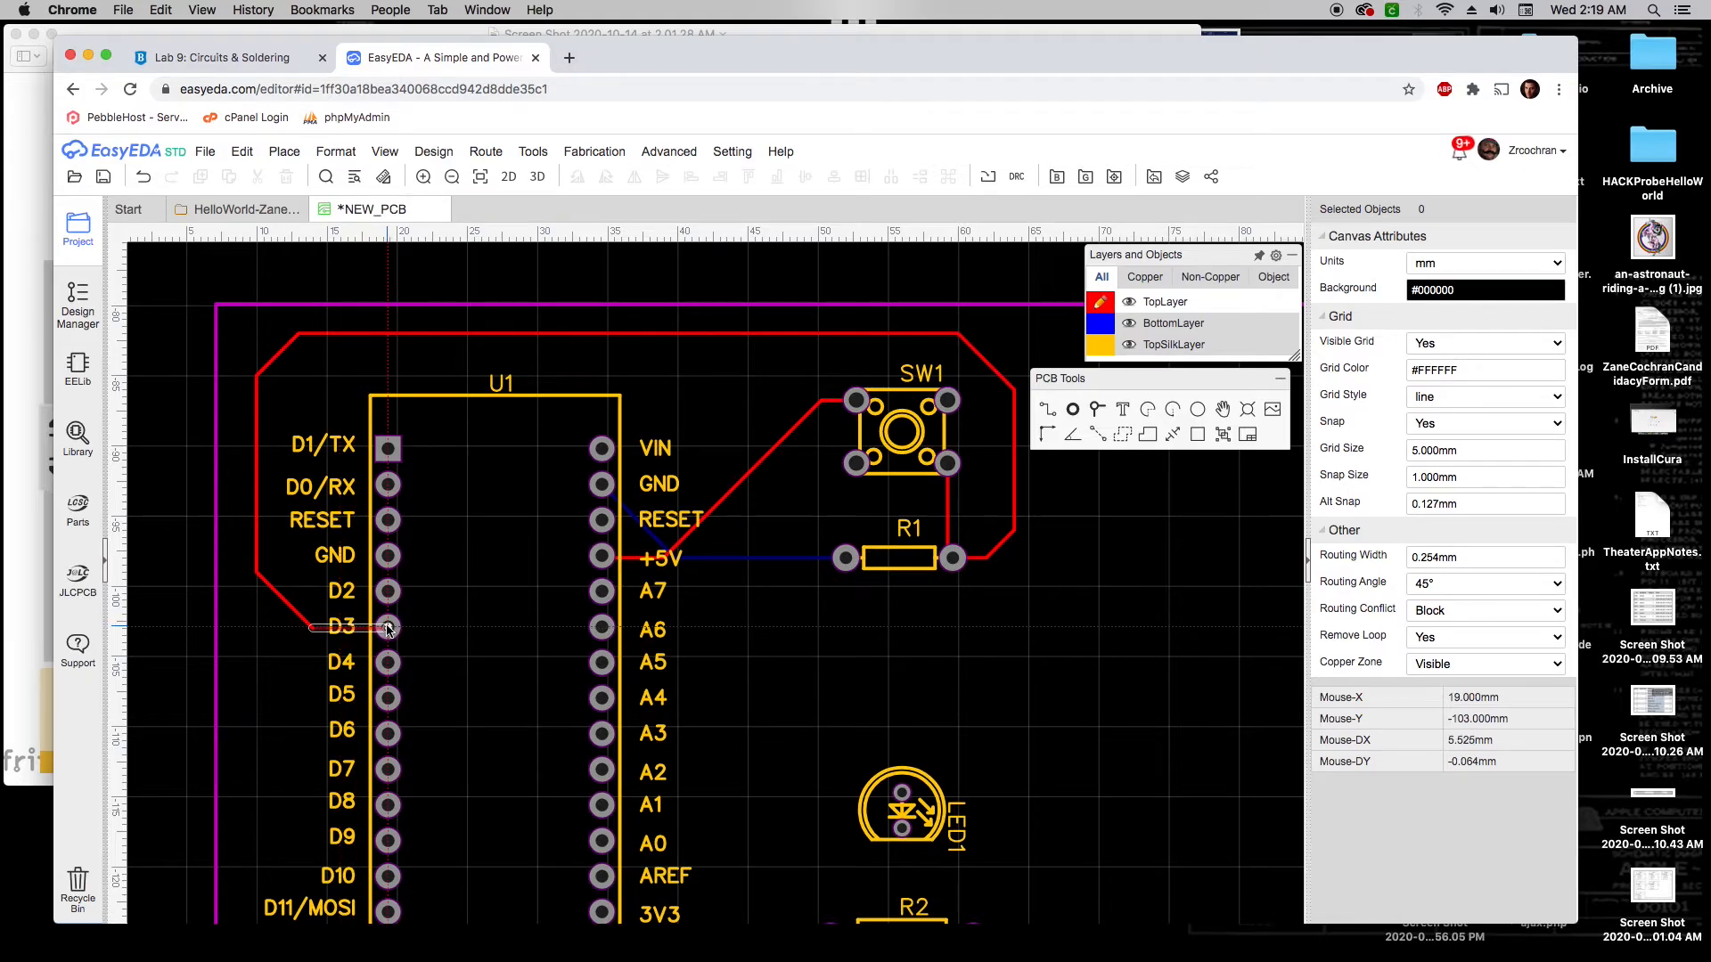
click(387, 629)
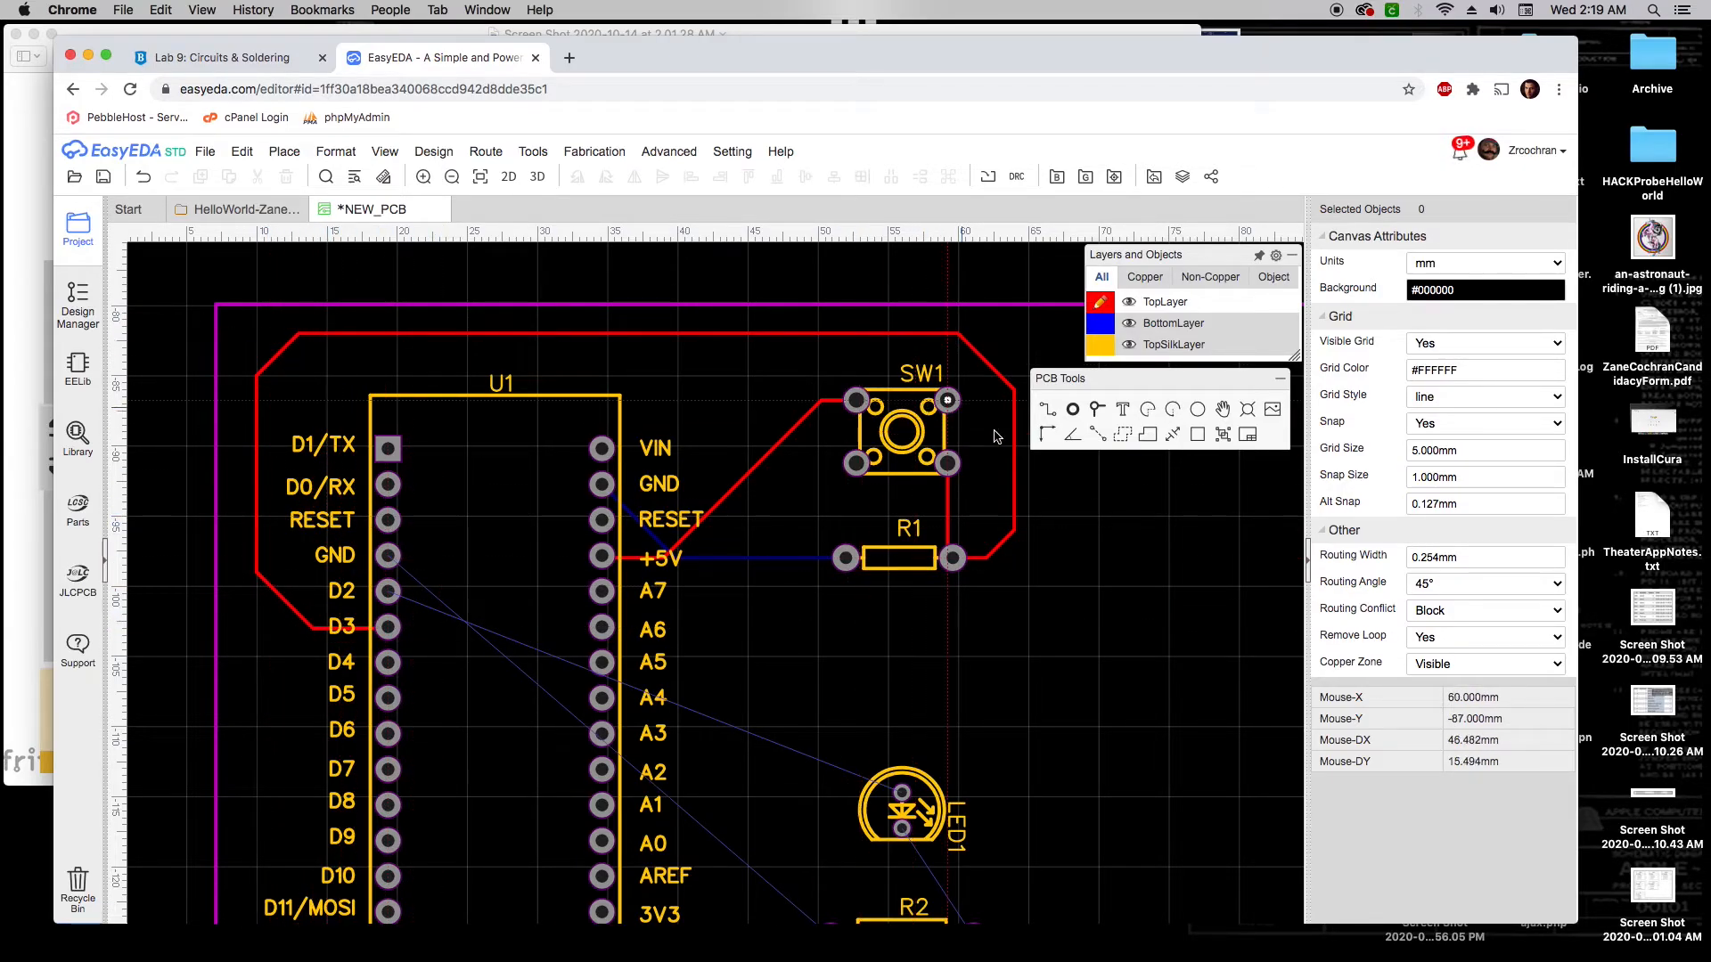
right_drag(1020, 688, 1010, 645)
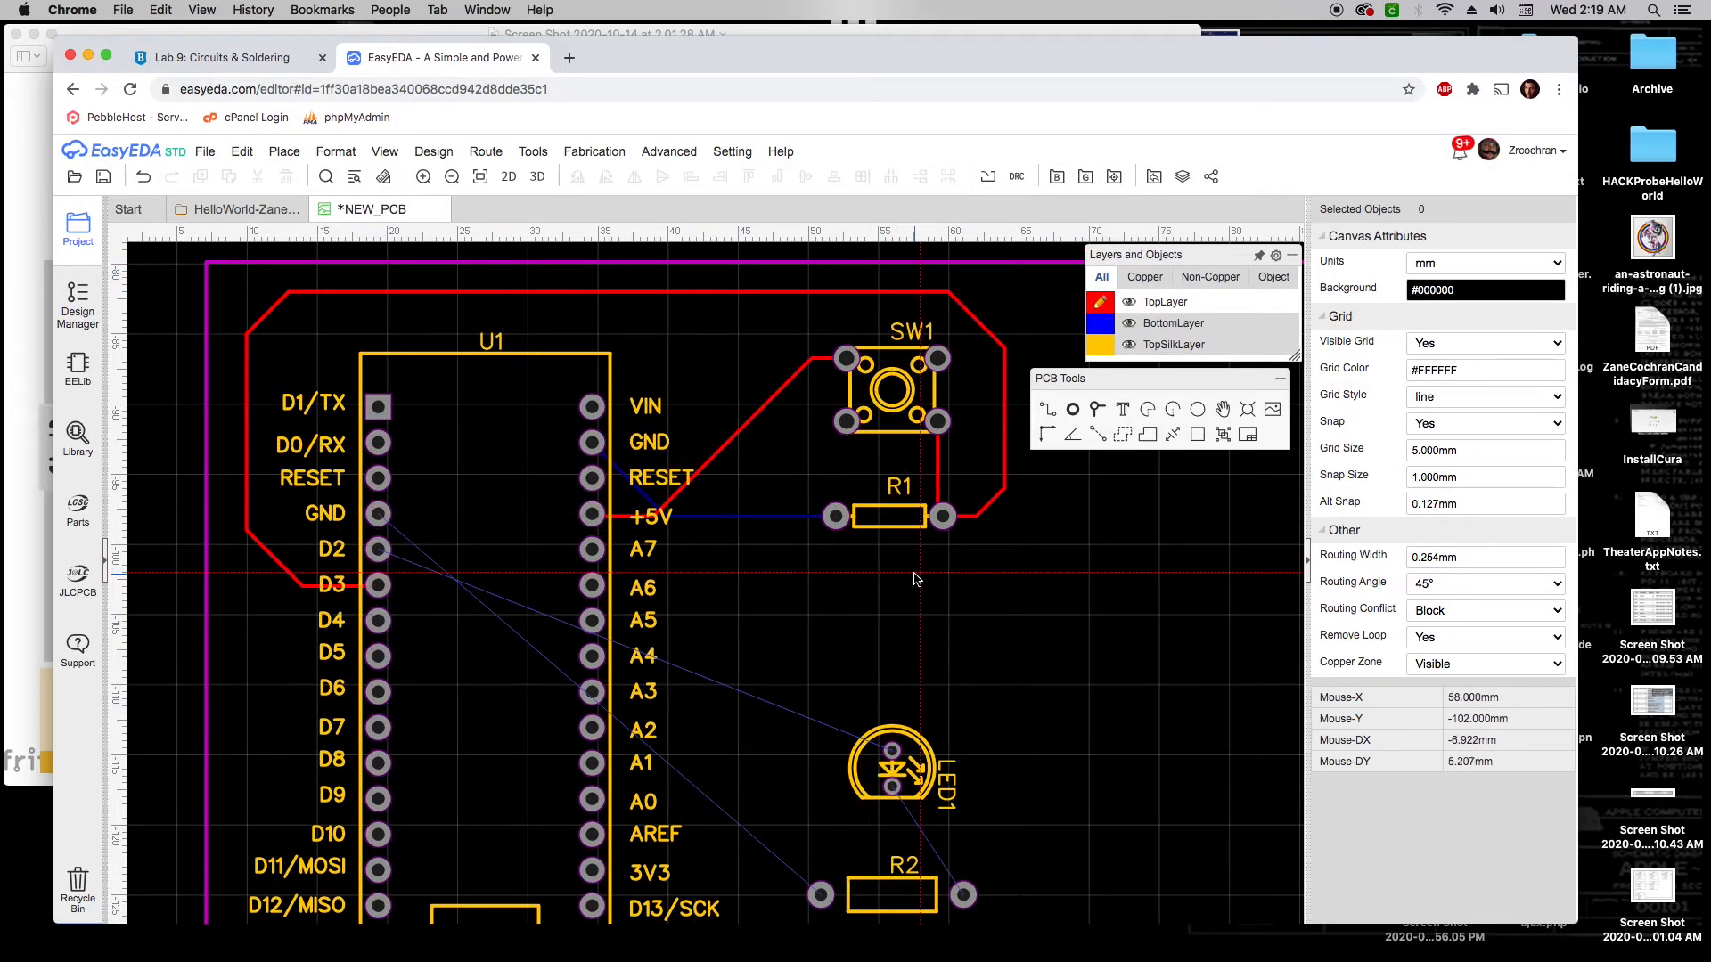
key(Escape)
right_drag(922, 619, 911, 602)
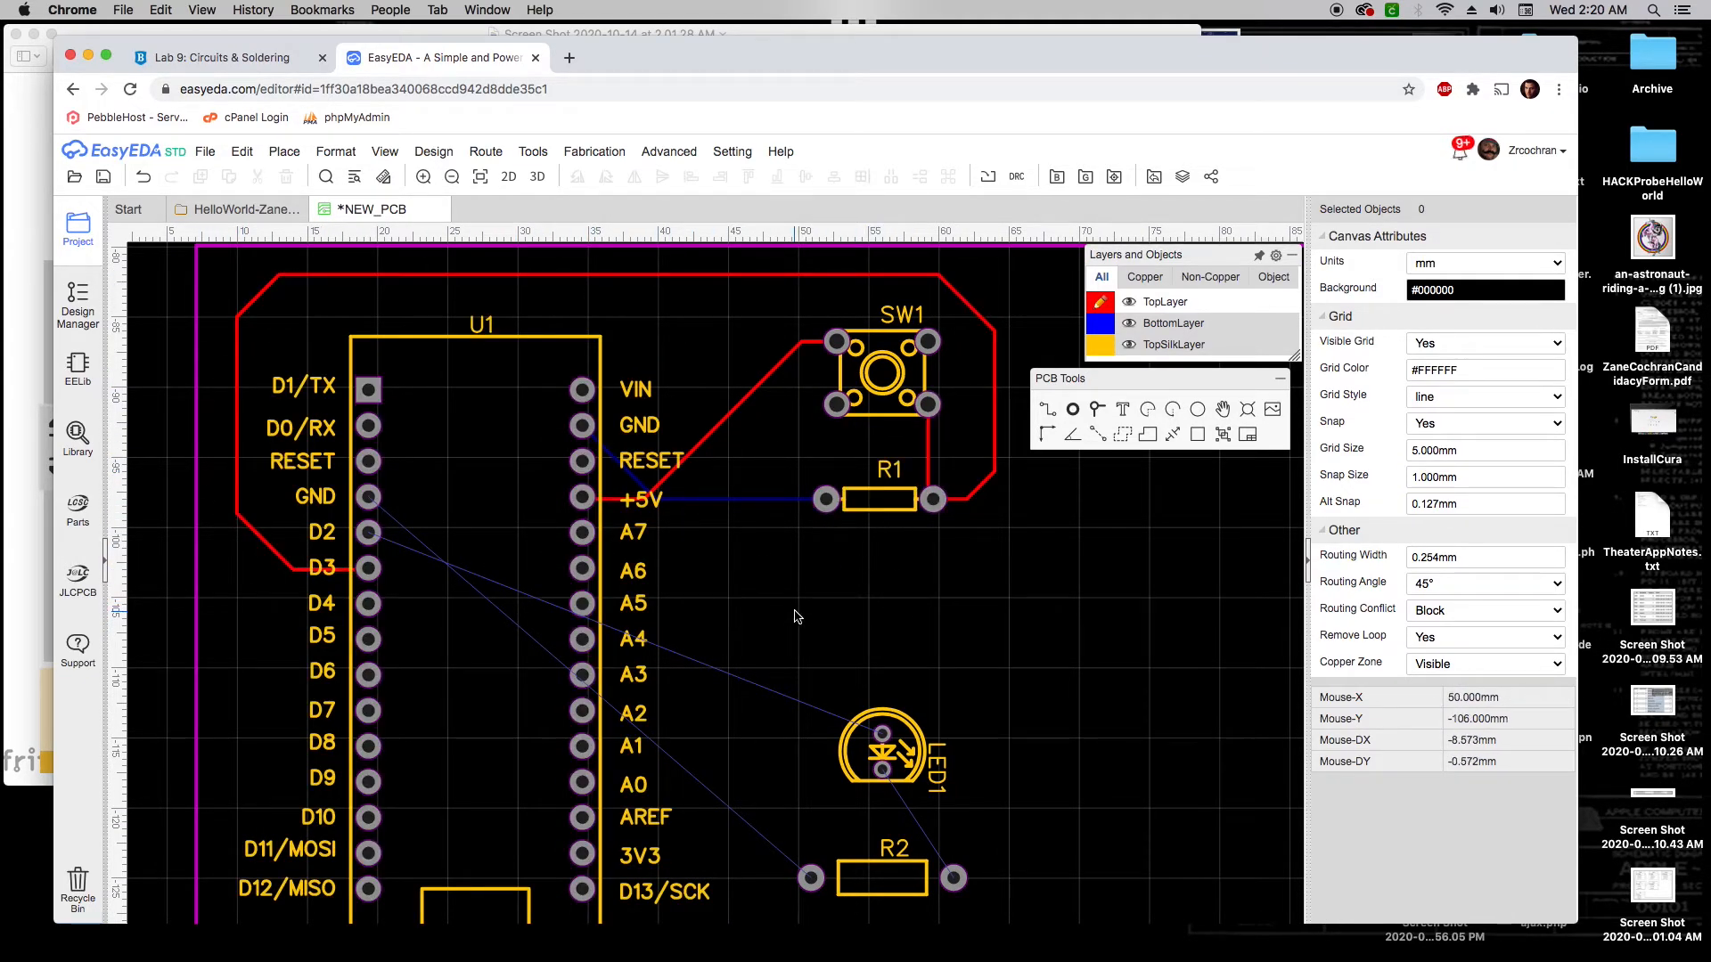
right_drag(794, 606, 811, 499)
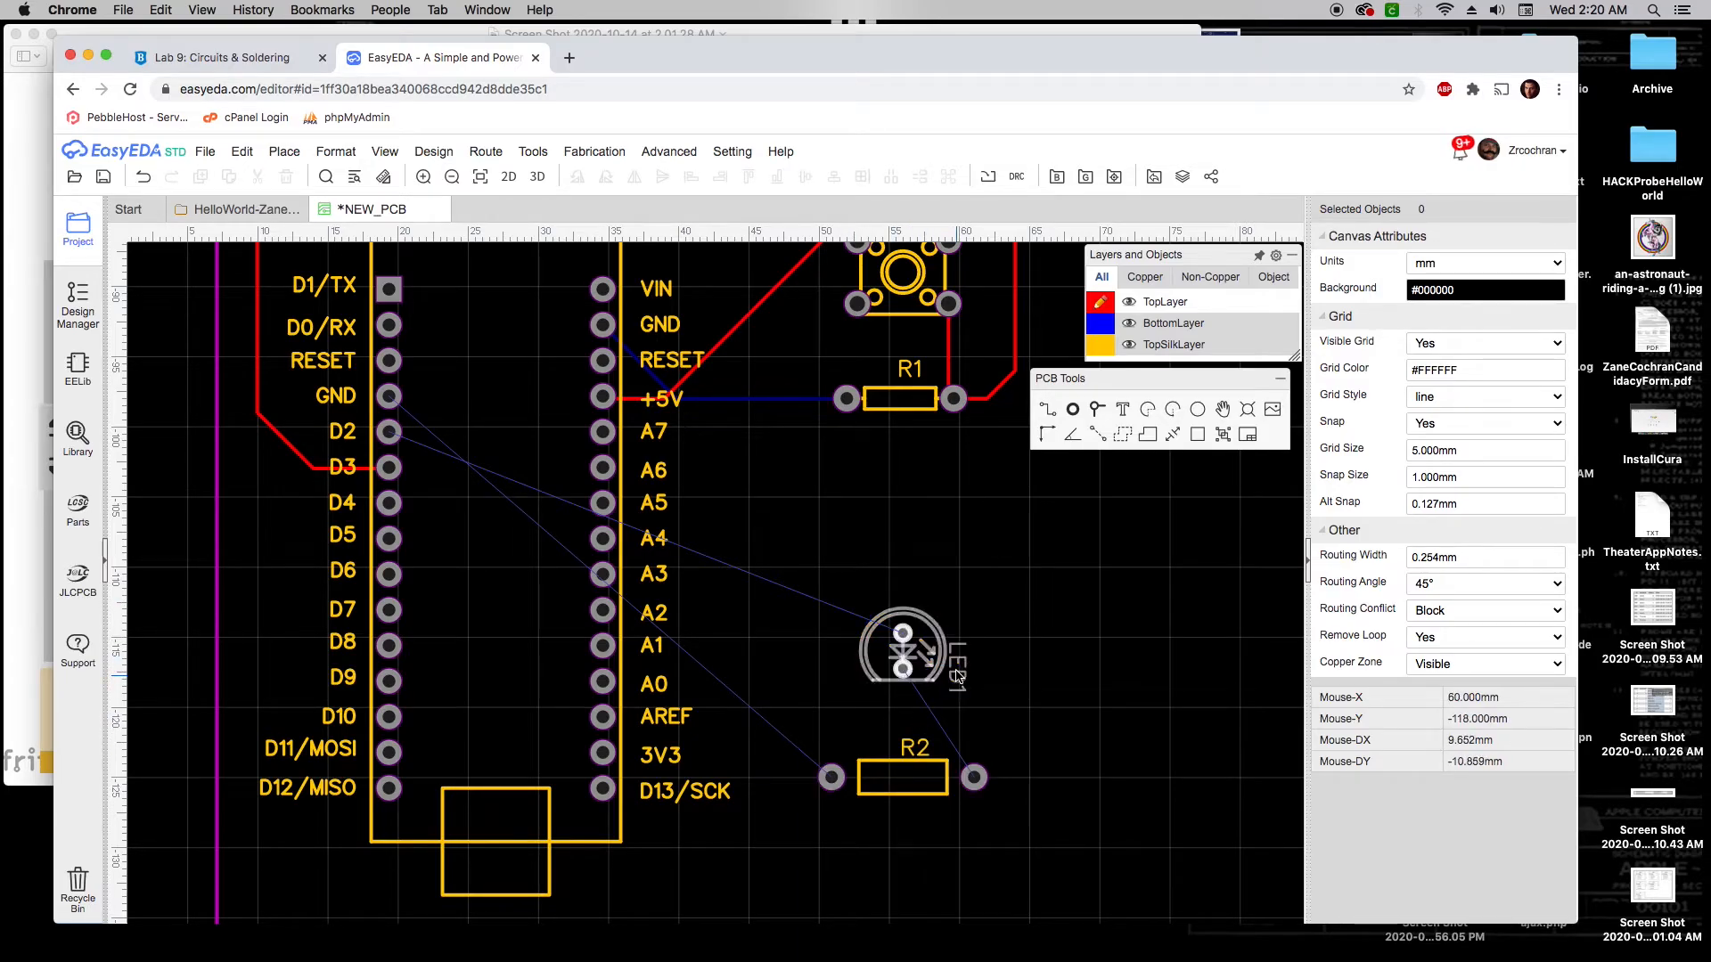
Route tracks from LED1's upper pad around U1 to D2, and from LED1's lower pad to R2
key(w)
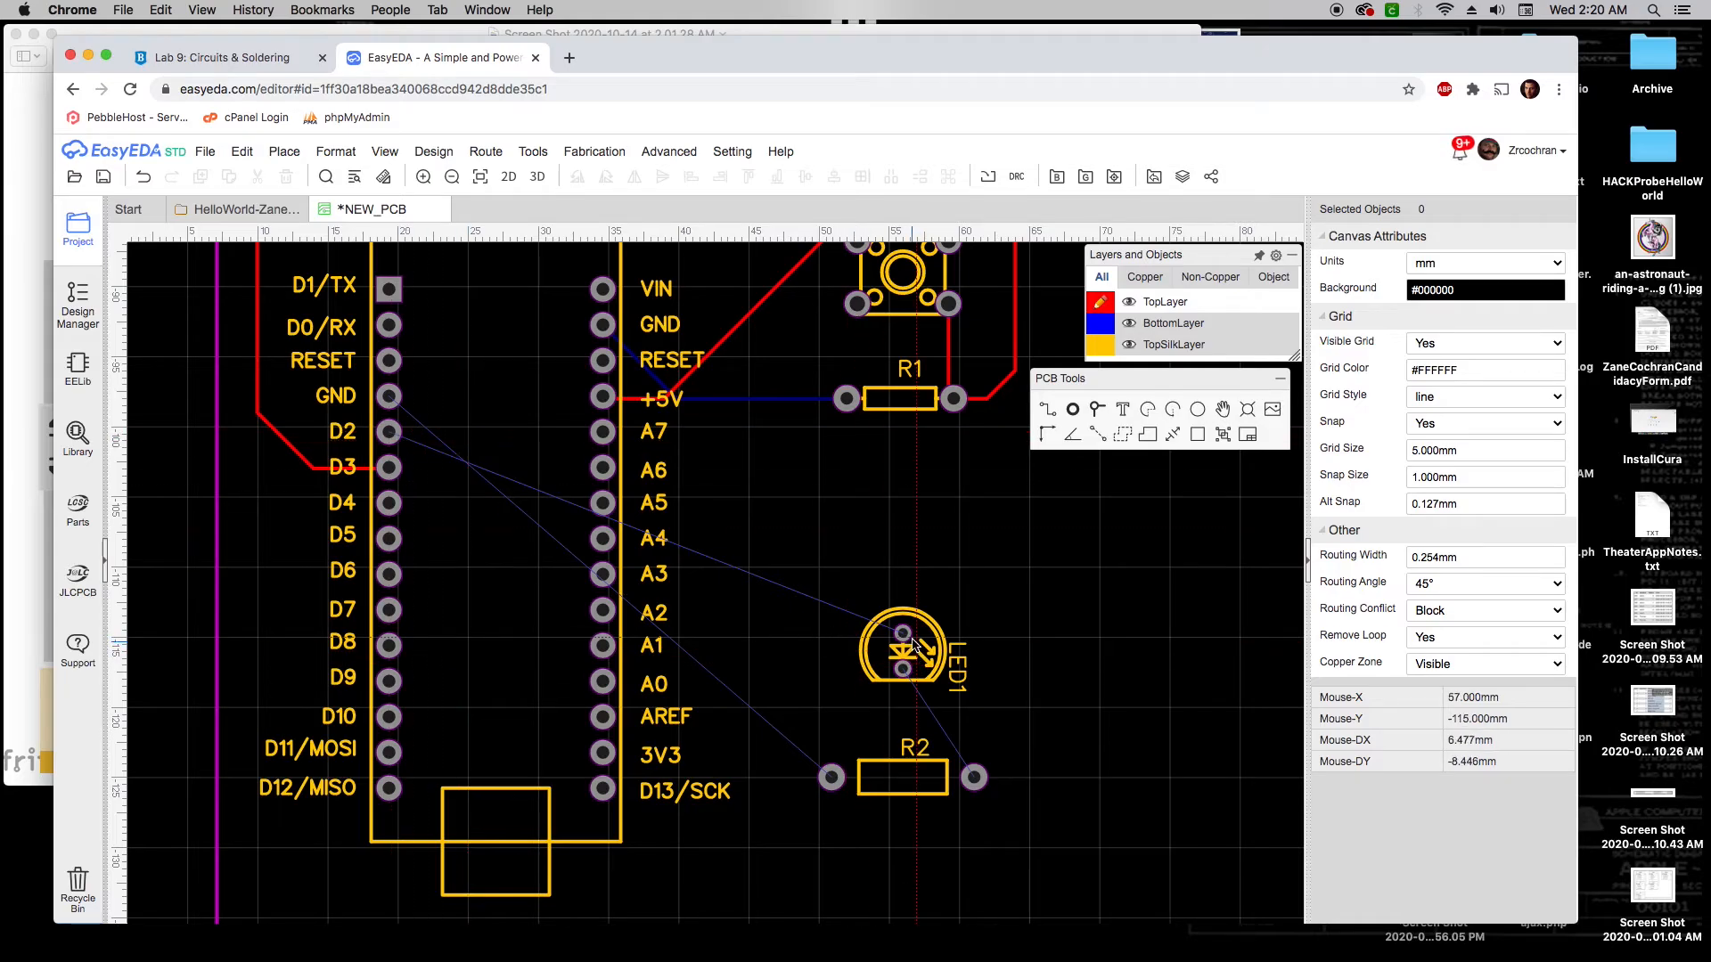
click(904, 634)
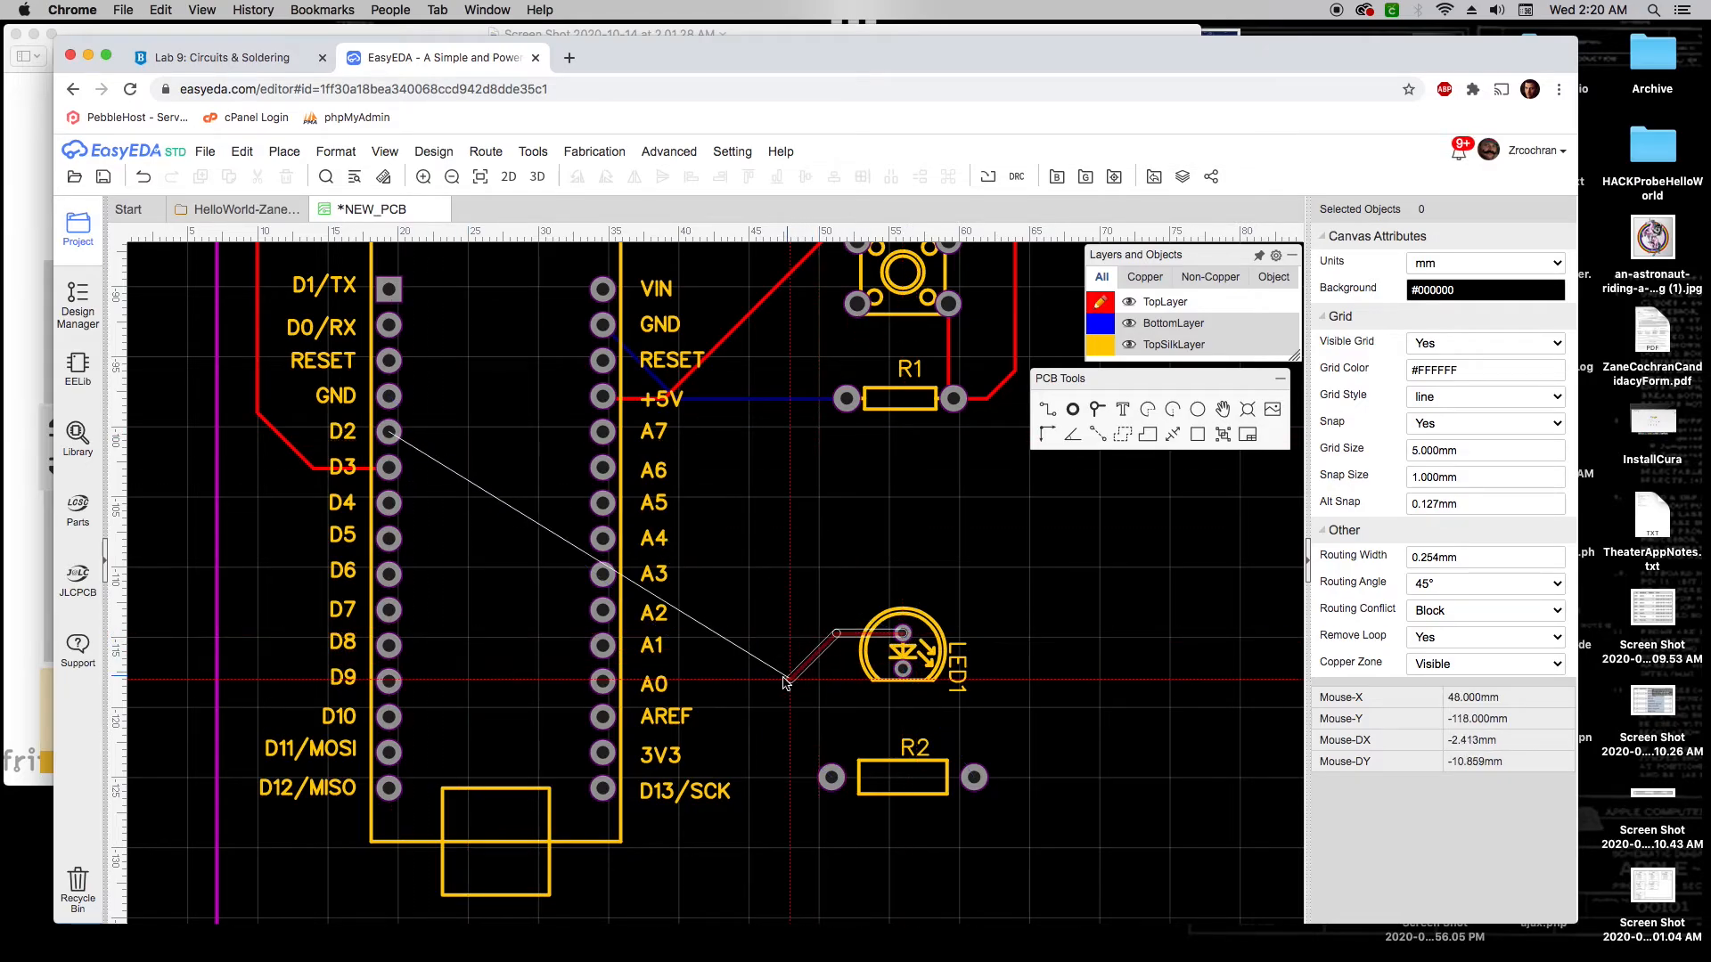
click(720, 706)
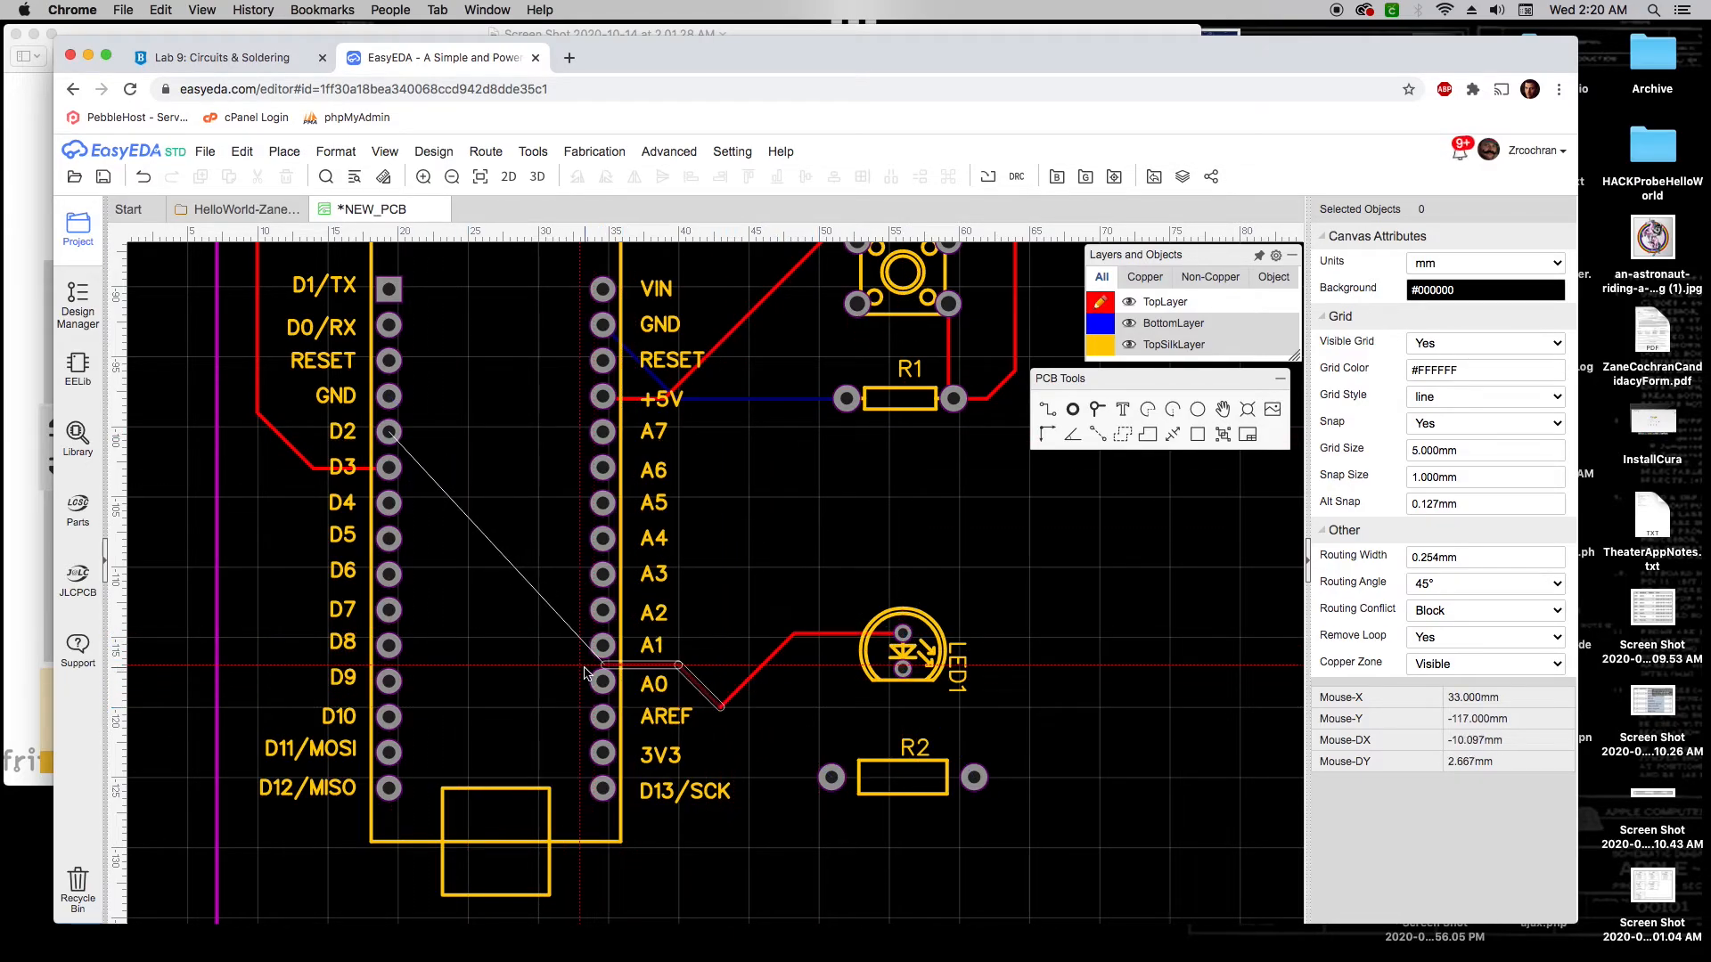
click(638, 875)
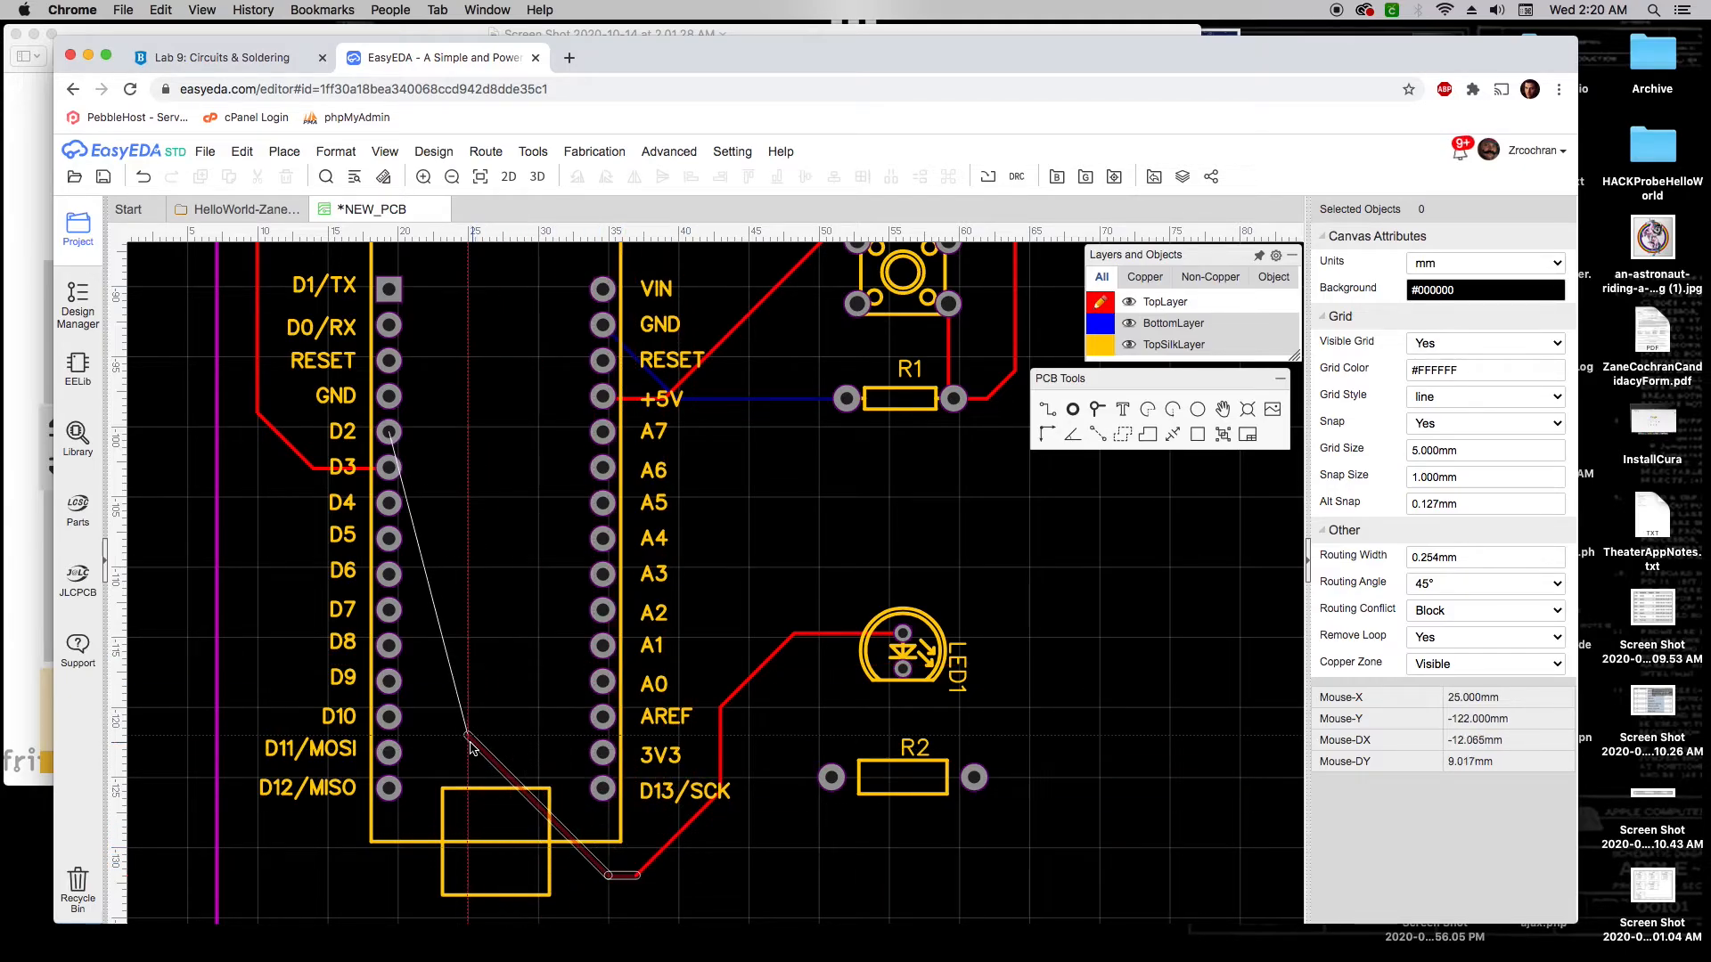
click(468, 736)
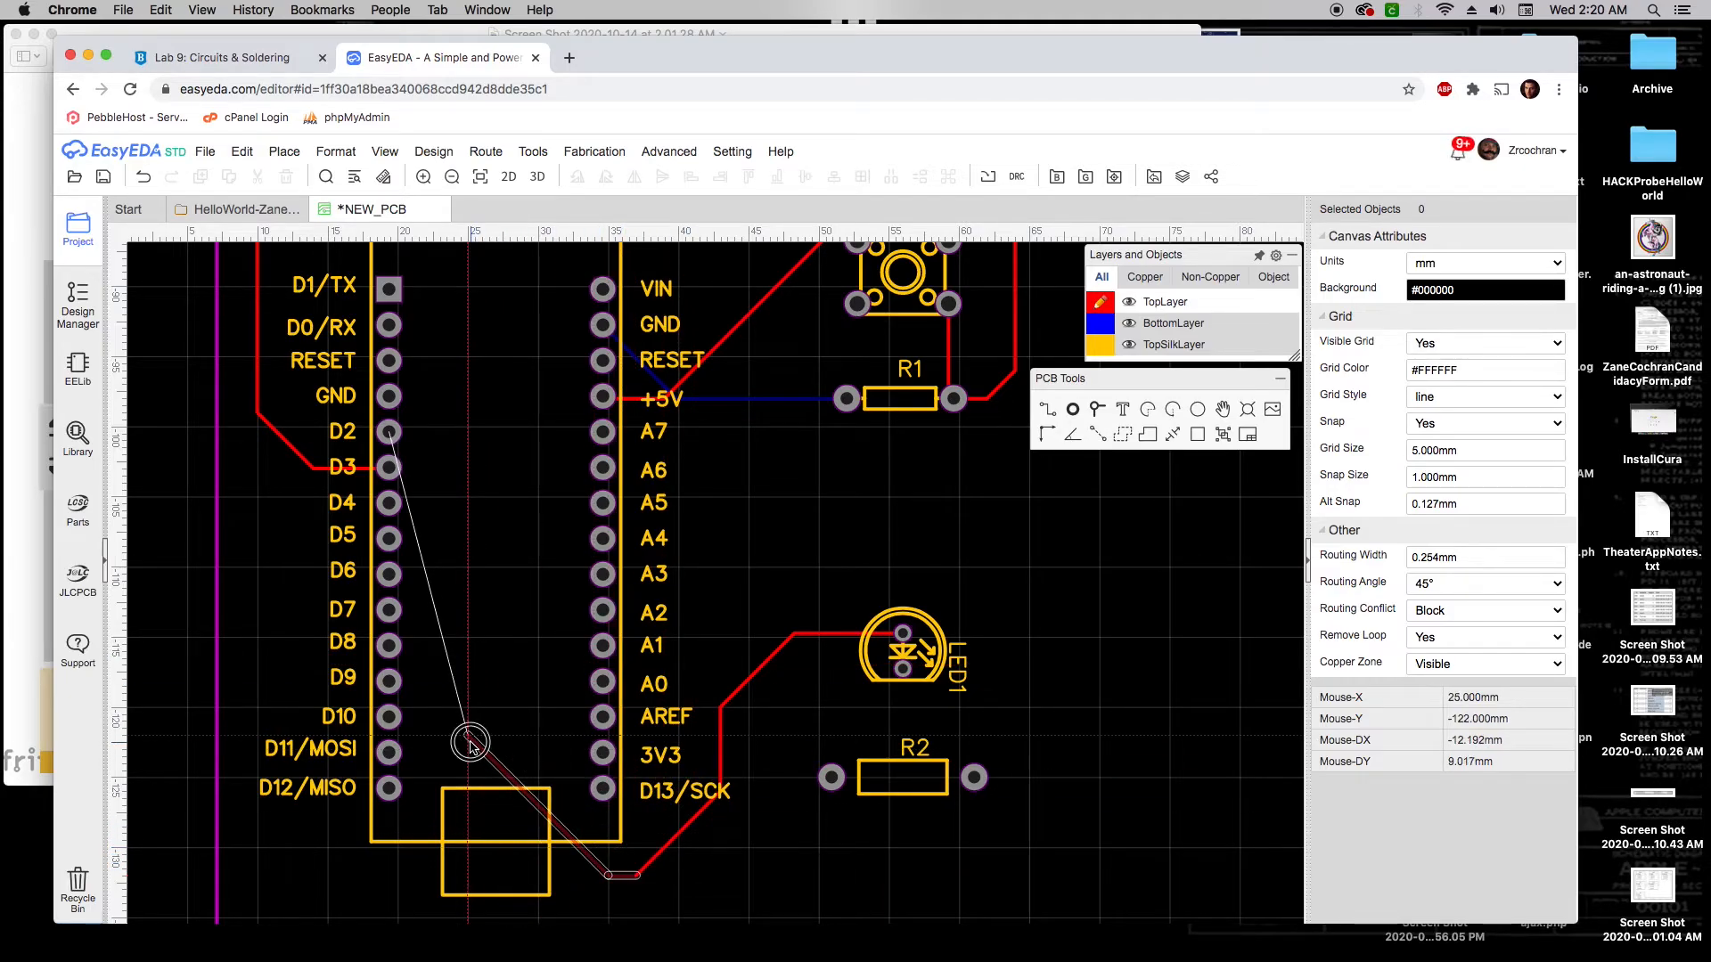
click(390, 433)
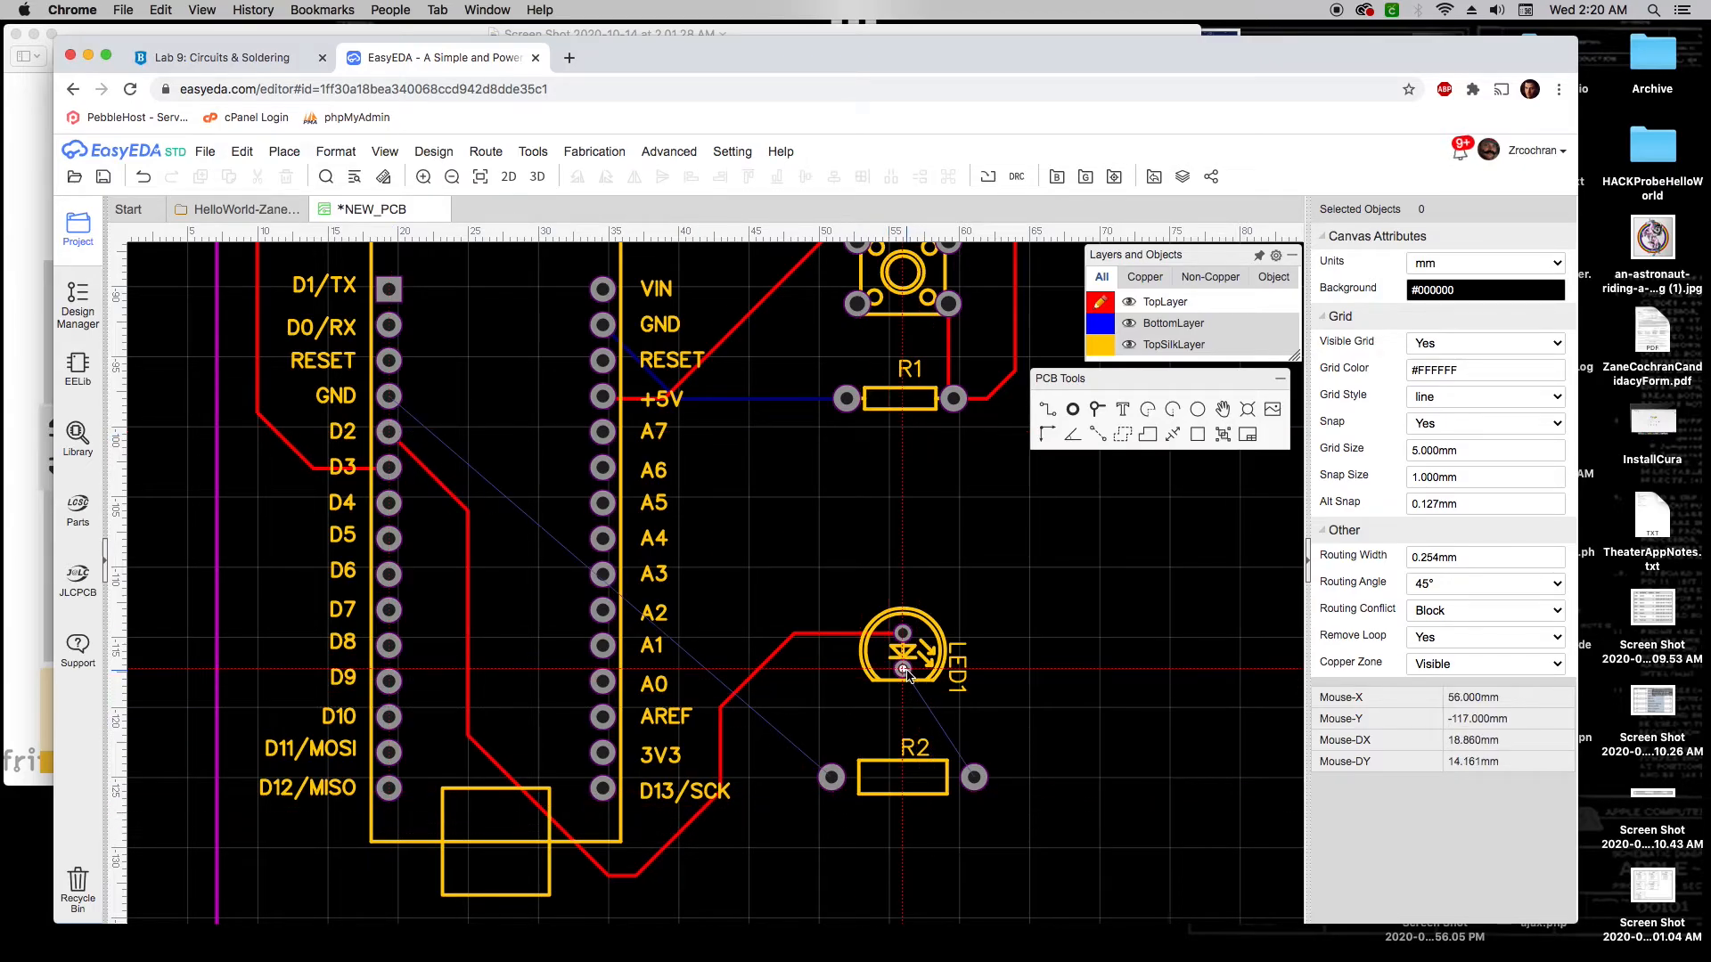
click(903, 670)
click(973, 779)
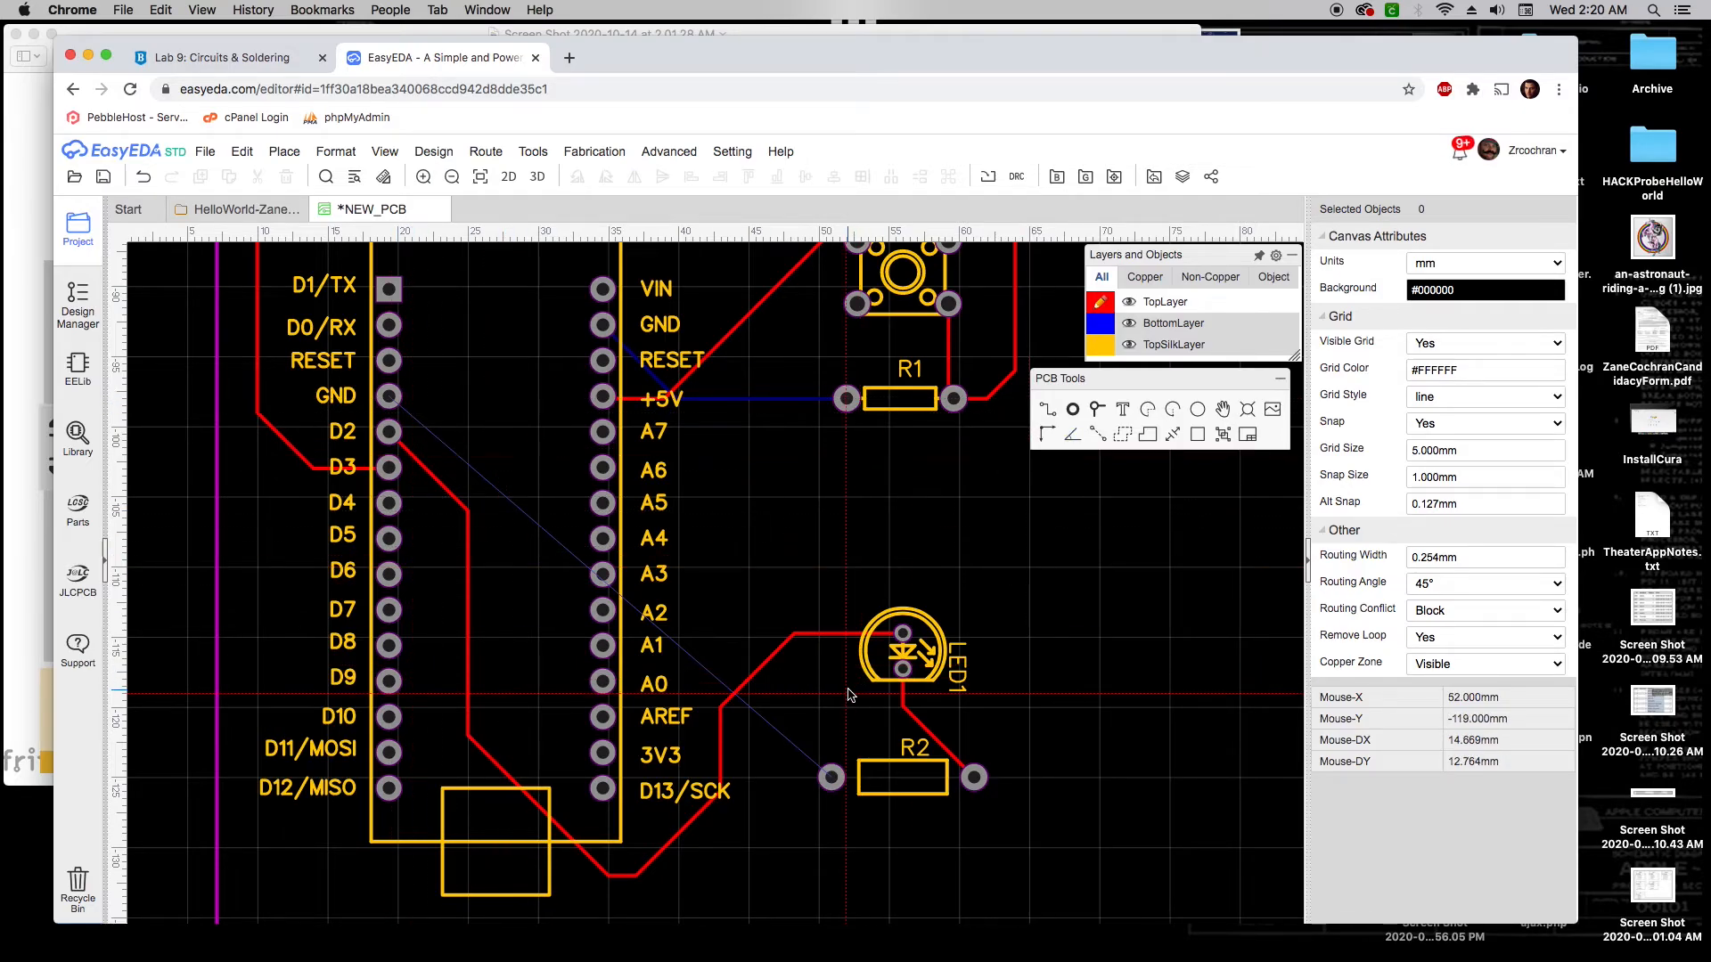
Route a bottom-layer track from R2's left pad under U1 to GND, then reselect TopLayer
mouse_move(1176, 292)
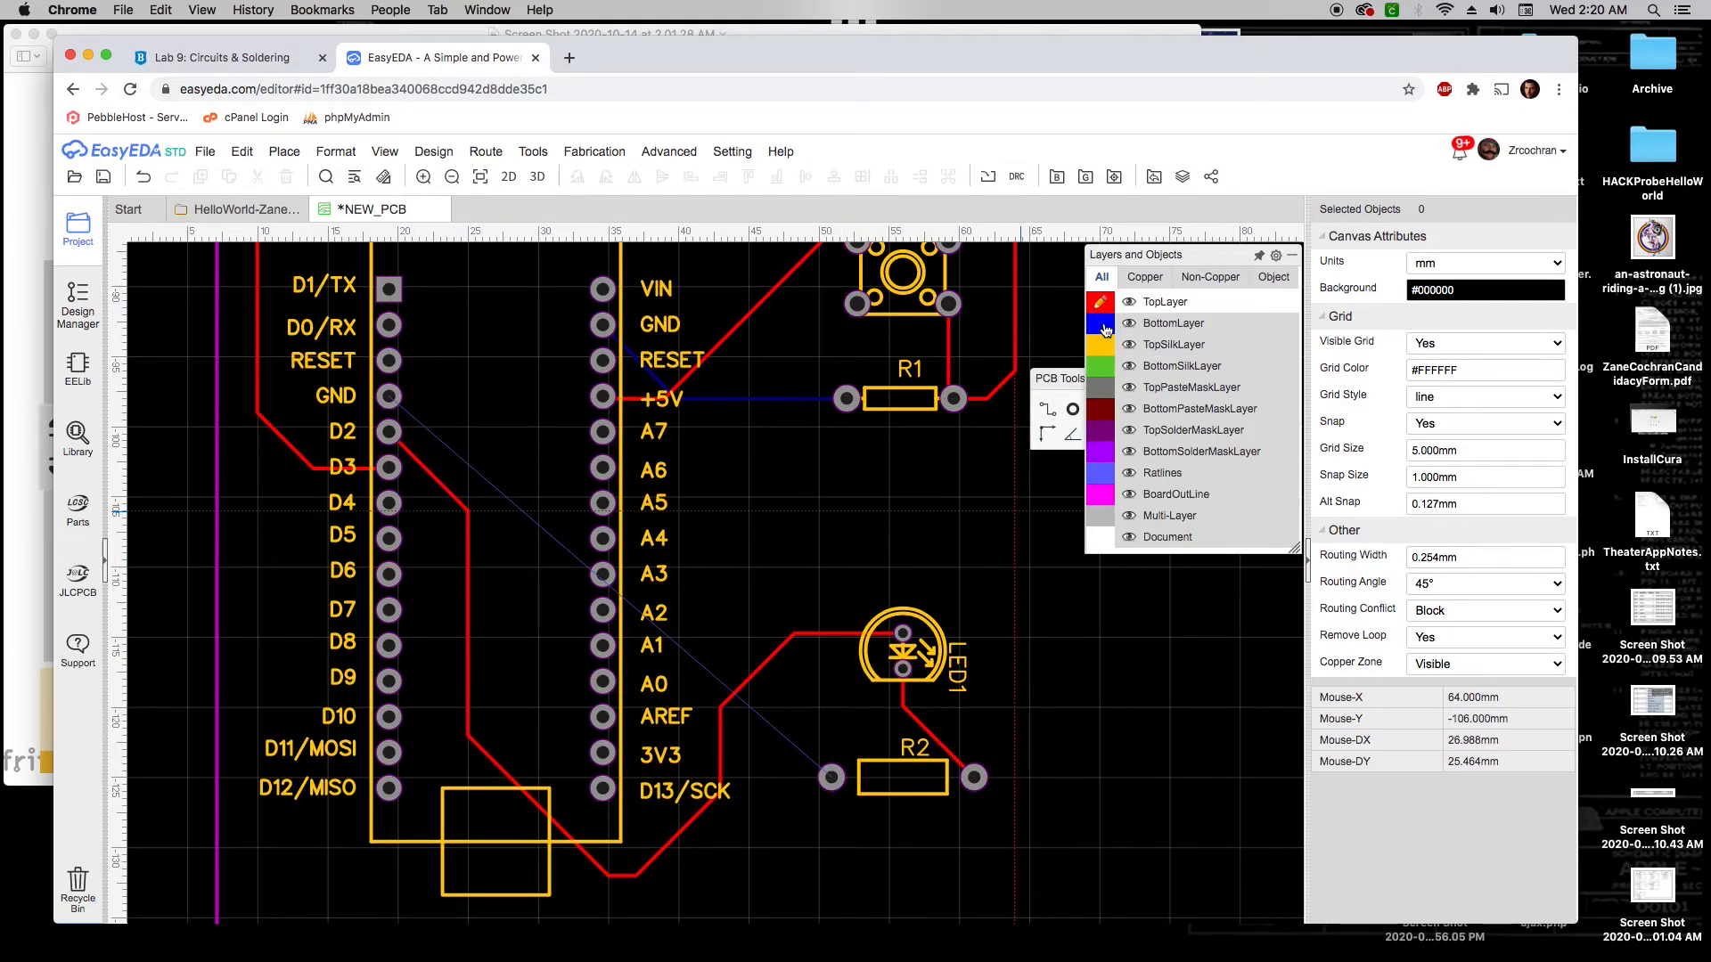
click(1102, 324)
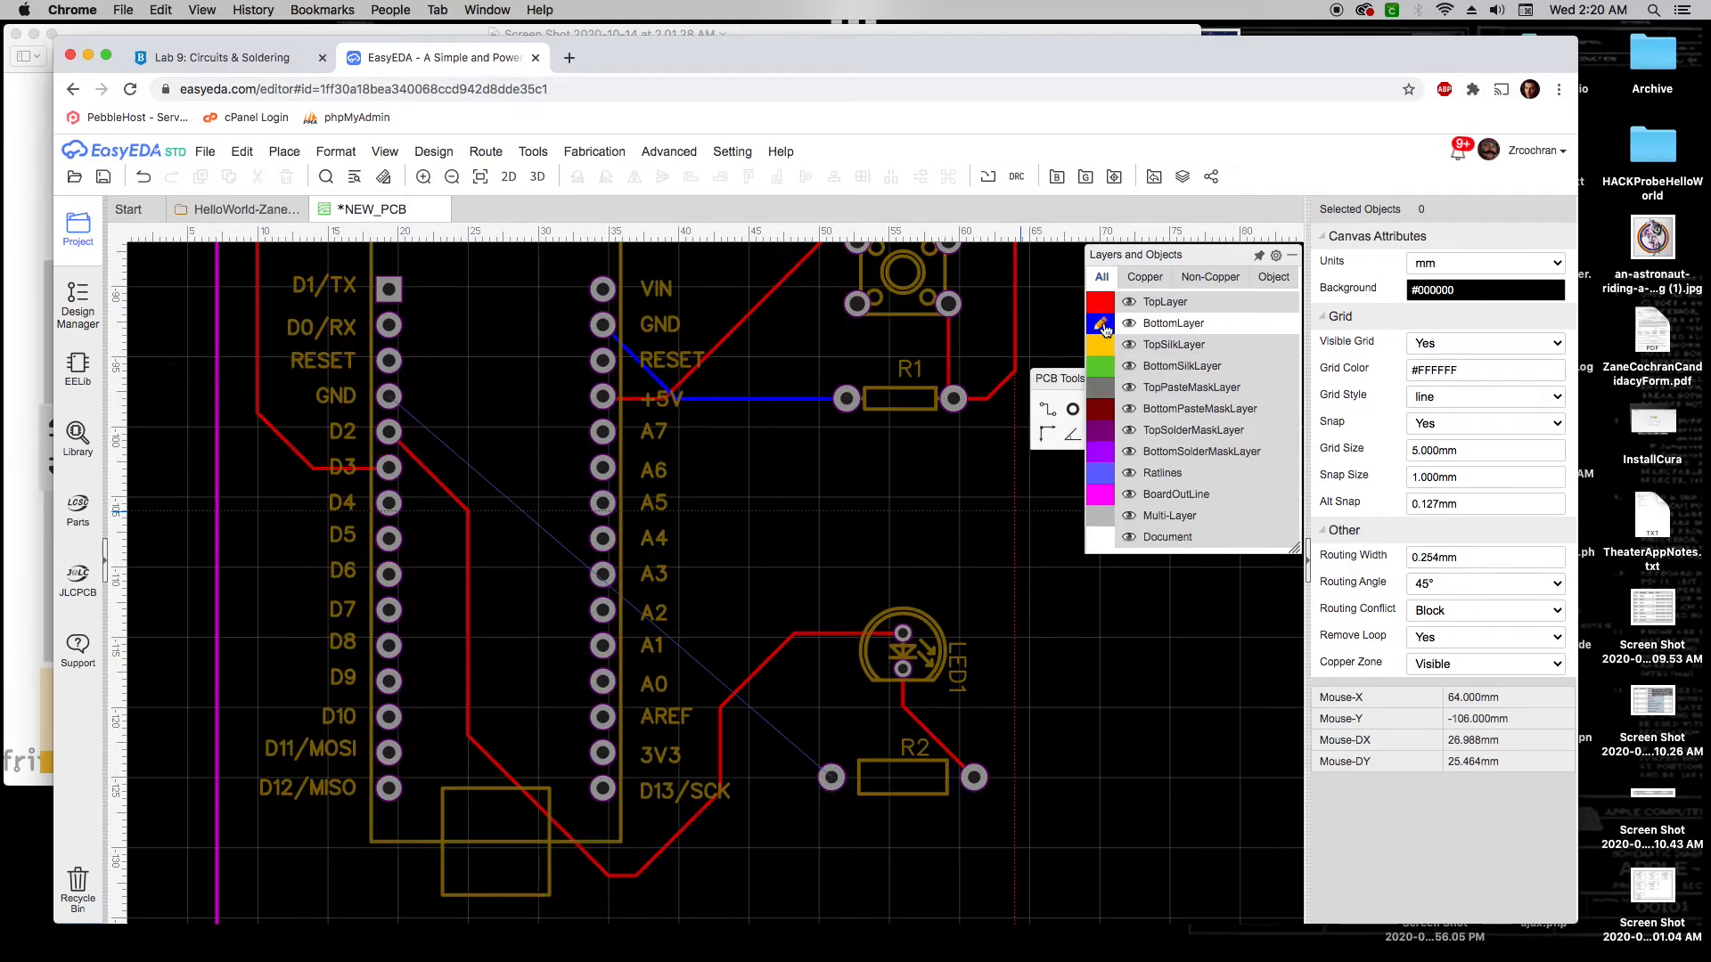
click(831, 780)
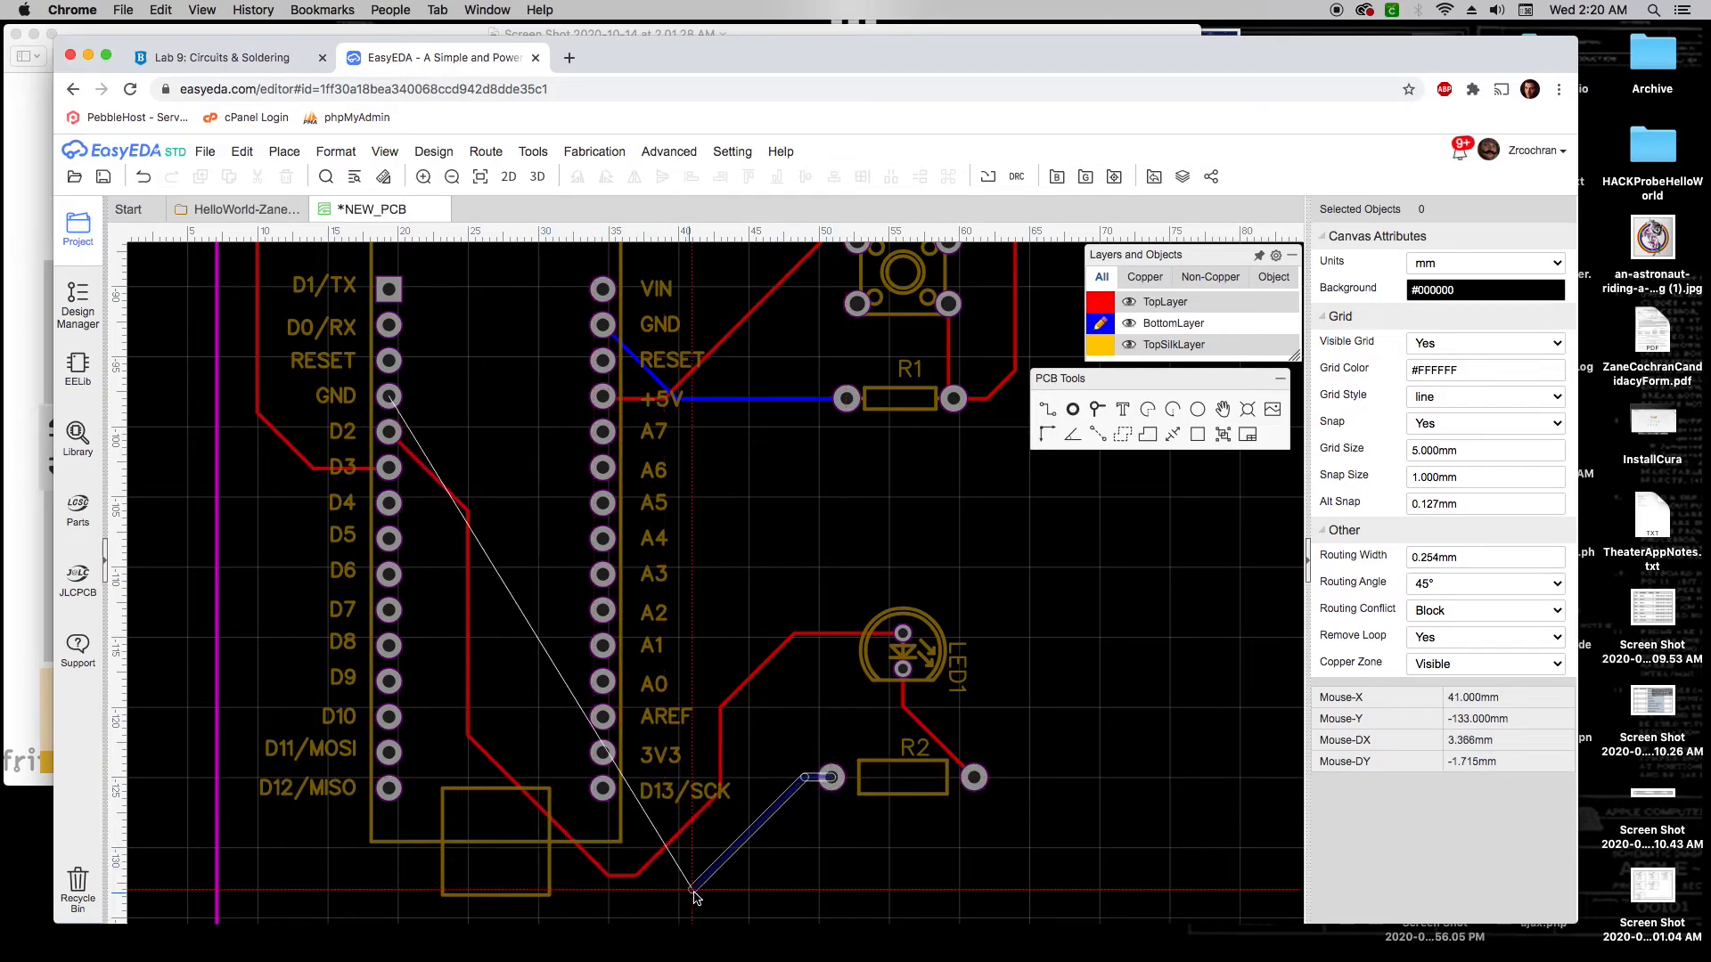
click(663, 890)
click(510, 820)
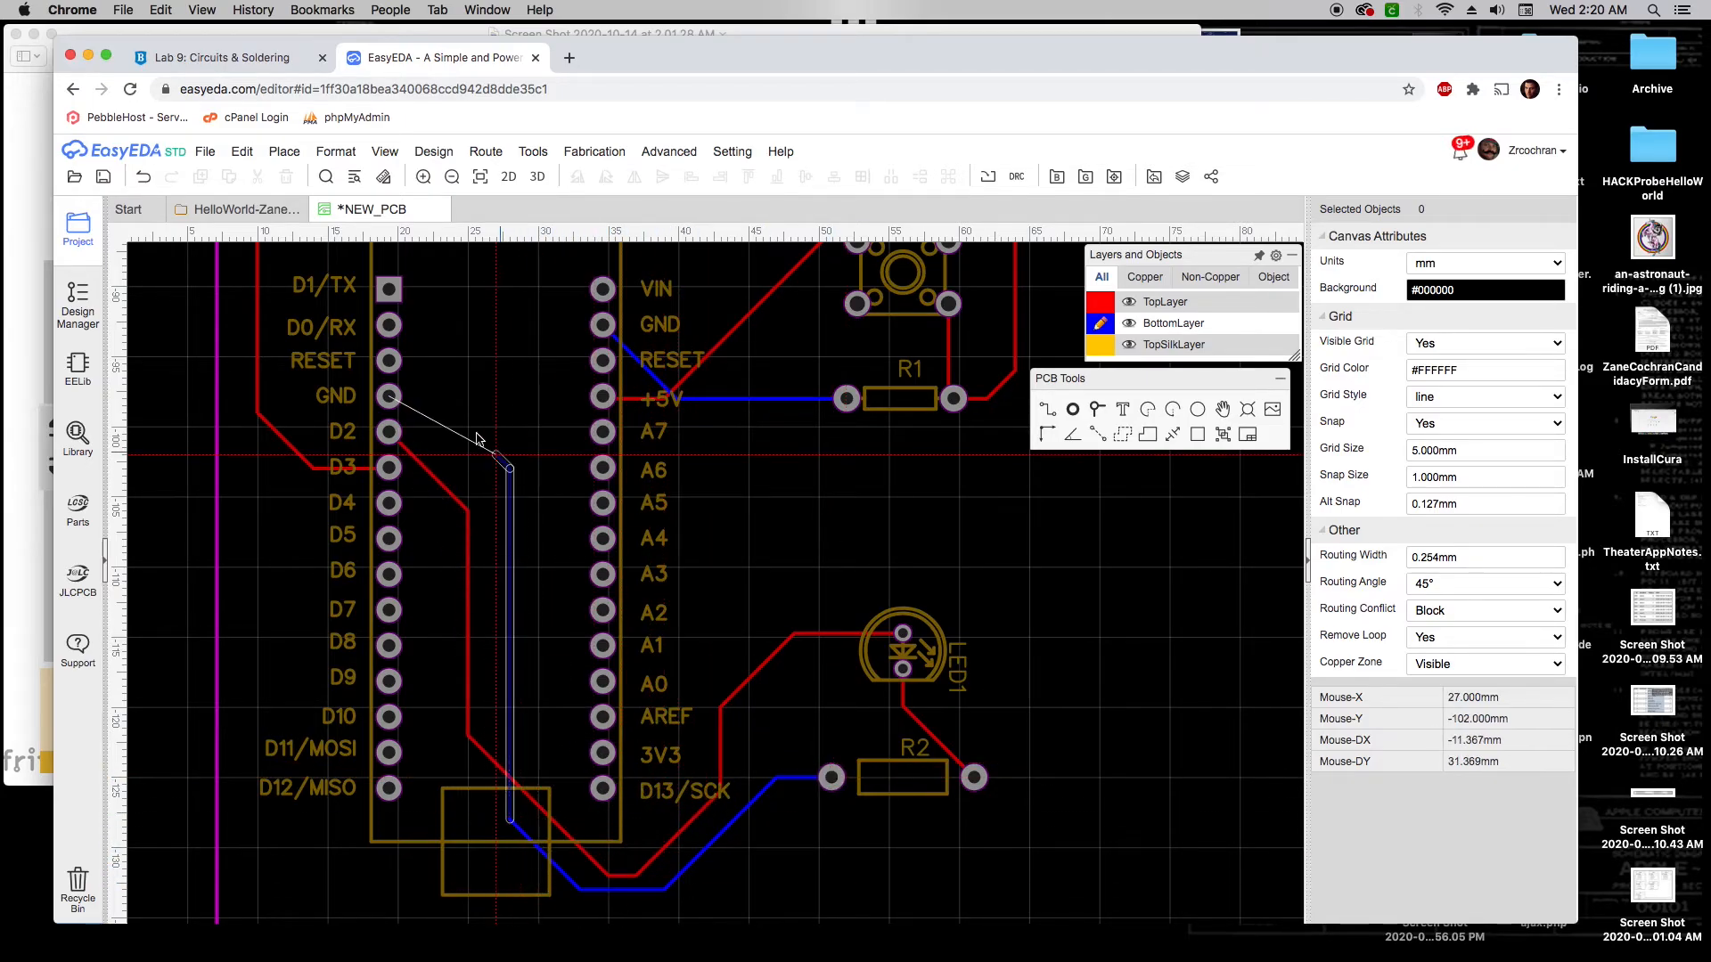
click(392, 398)
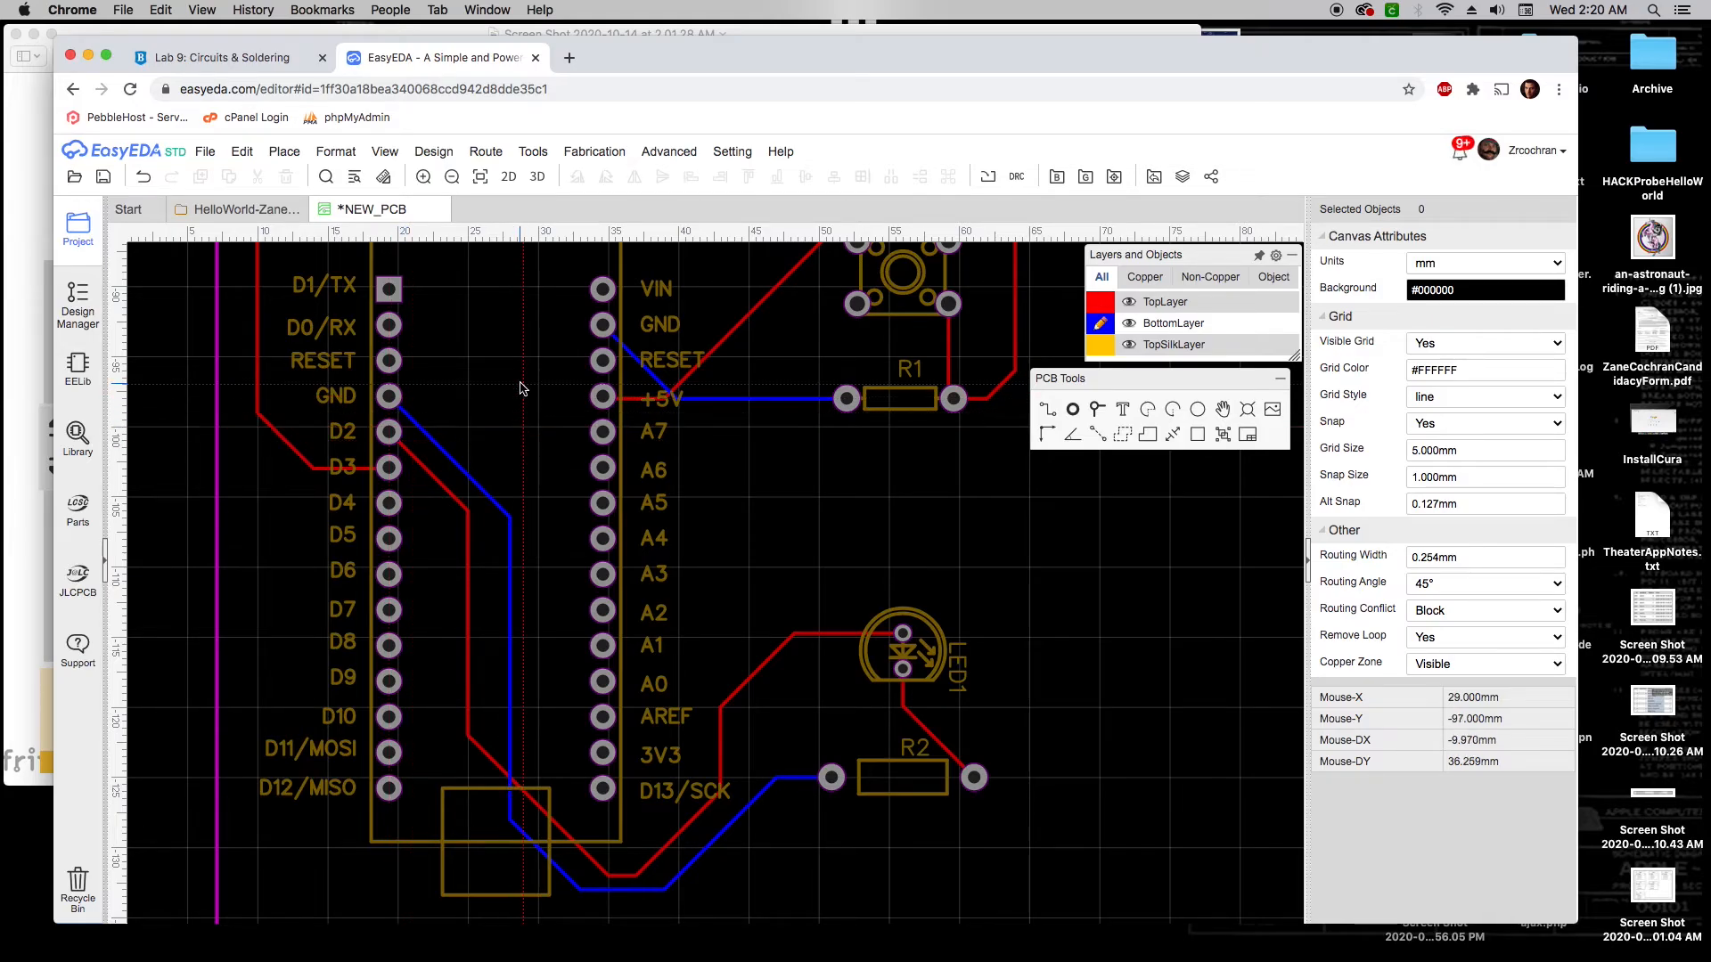
click(1158, 301)
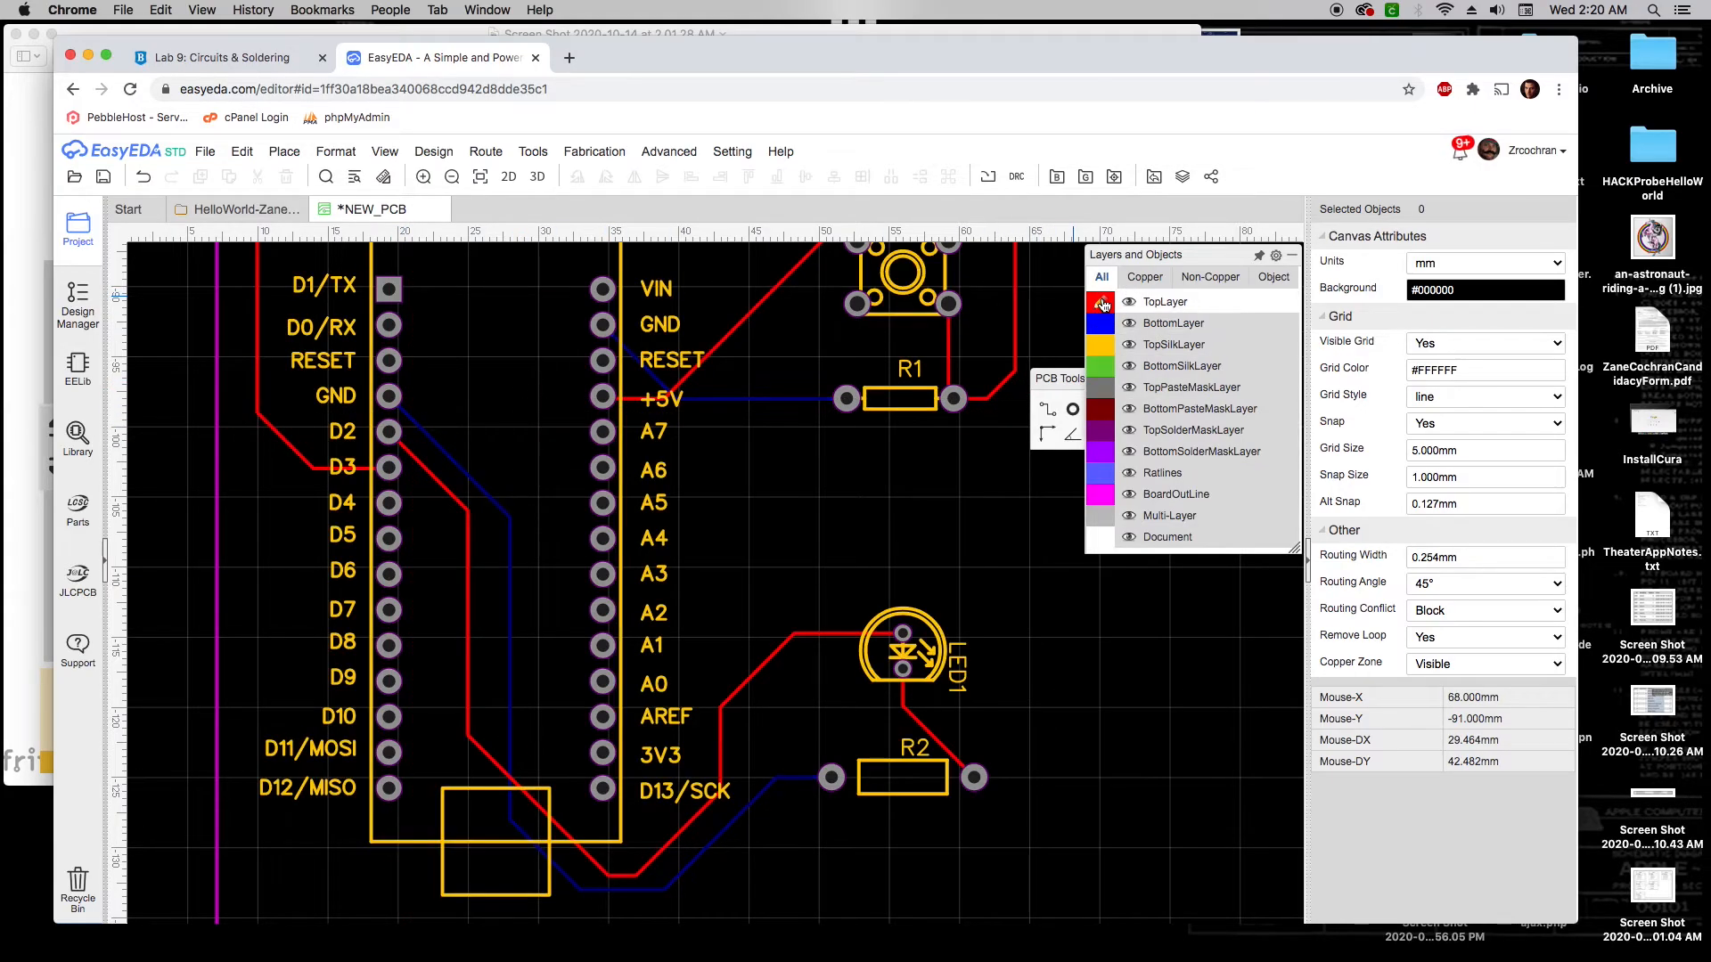
scroll(984, 469, down, 2)
scroll(984, 467, down, 2)
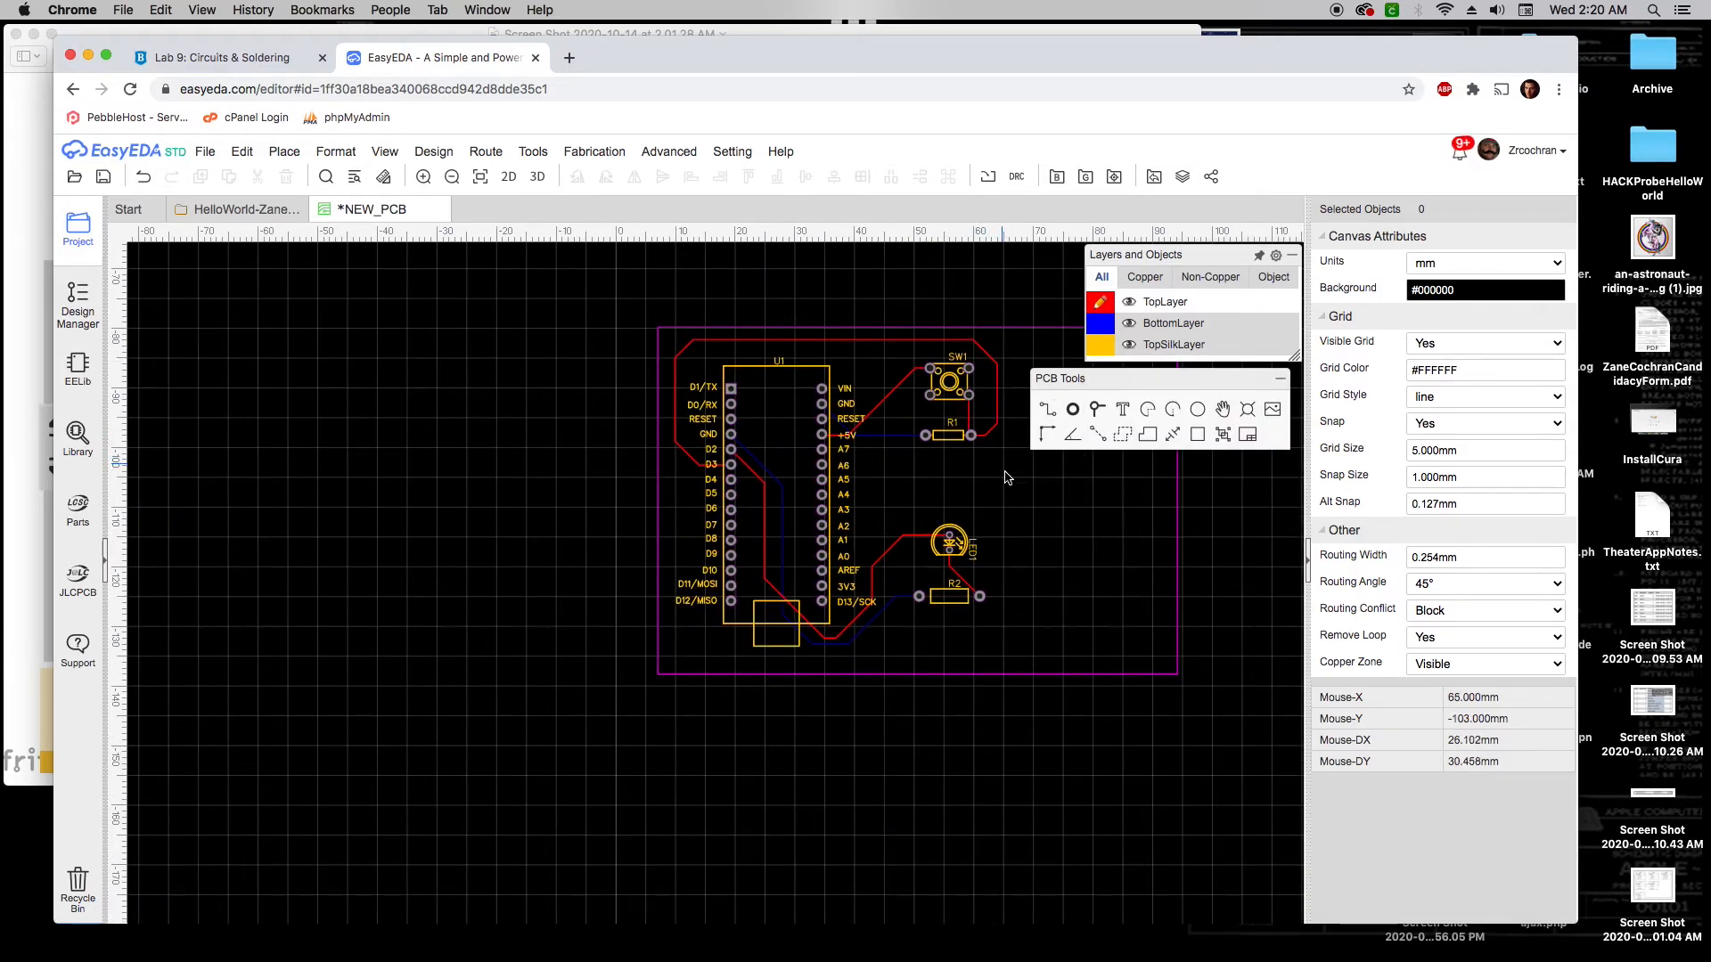
Recentre the board and save it with Ctrl+S as PCB_2020-10-14
right_drag(1006, 474, 796, 519)
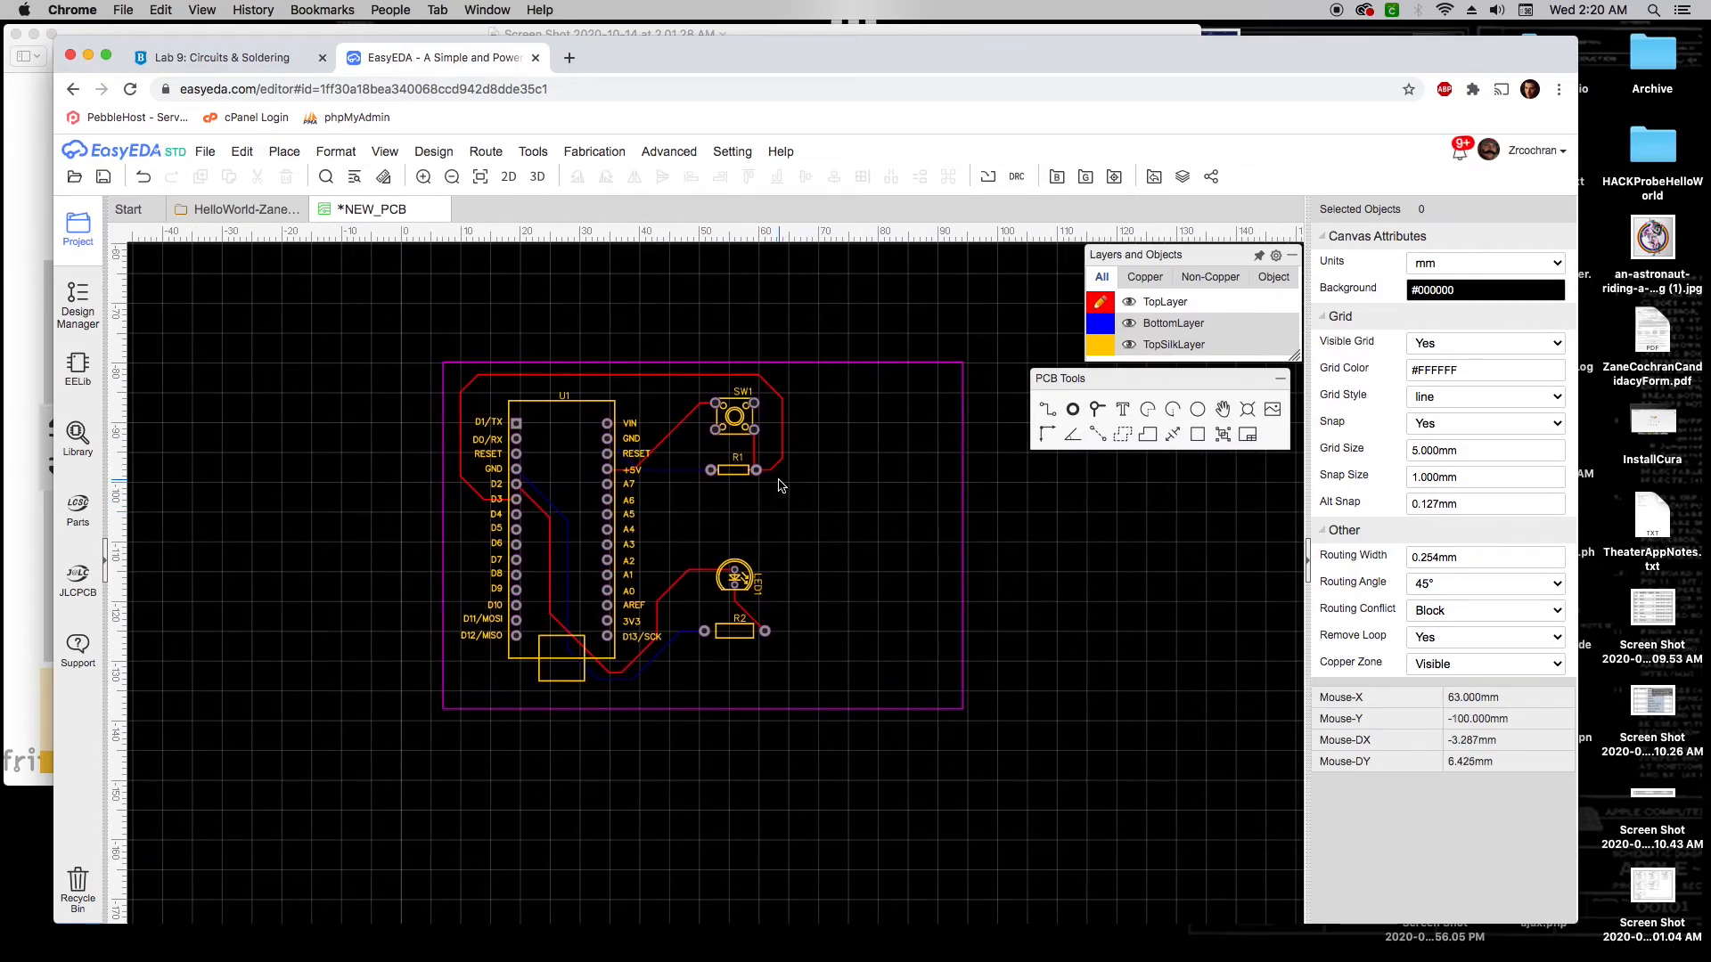
scroll(761, 490, up, 1)
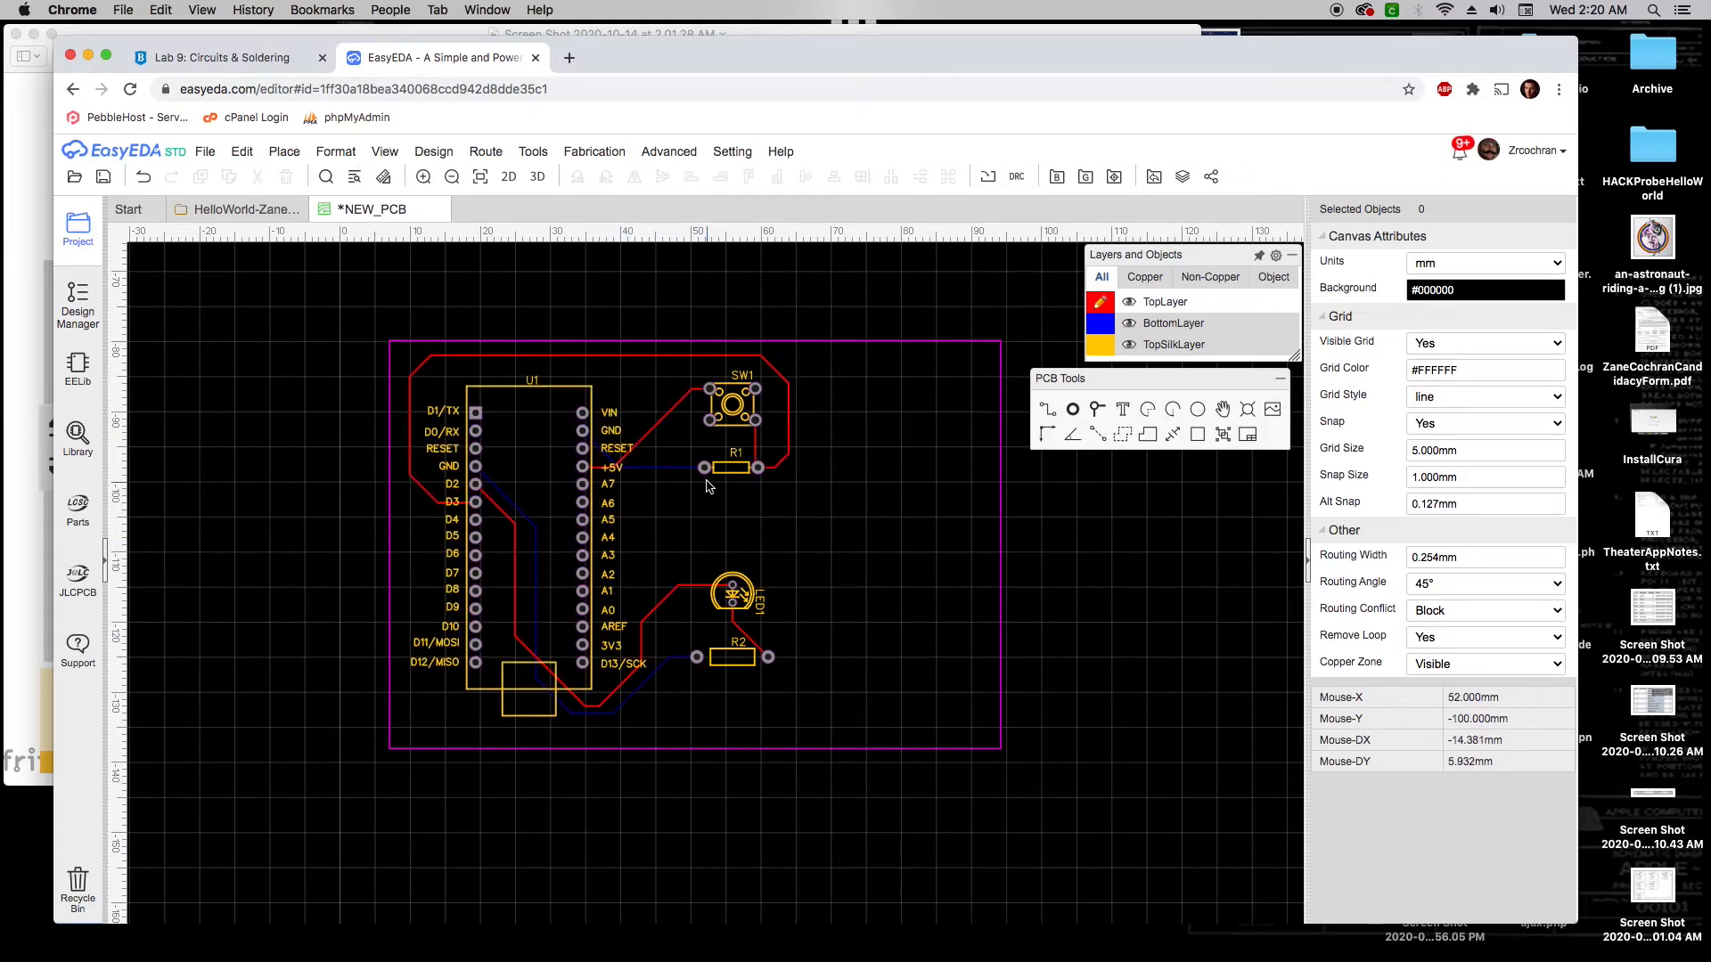
key(ctrl+s)
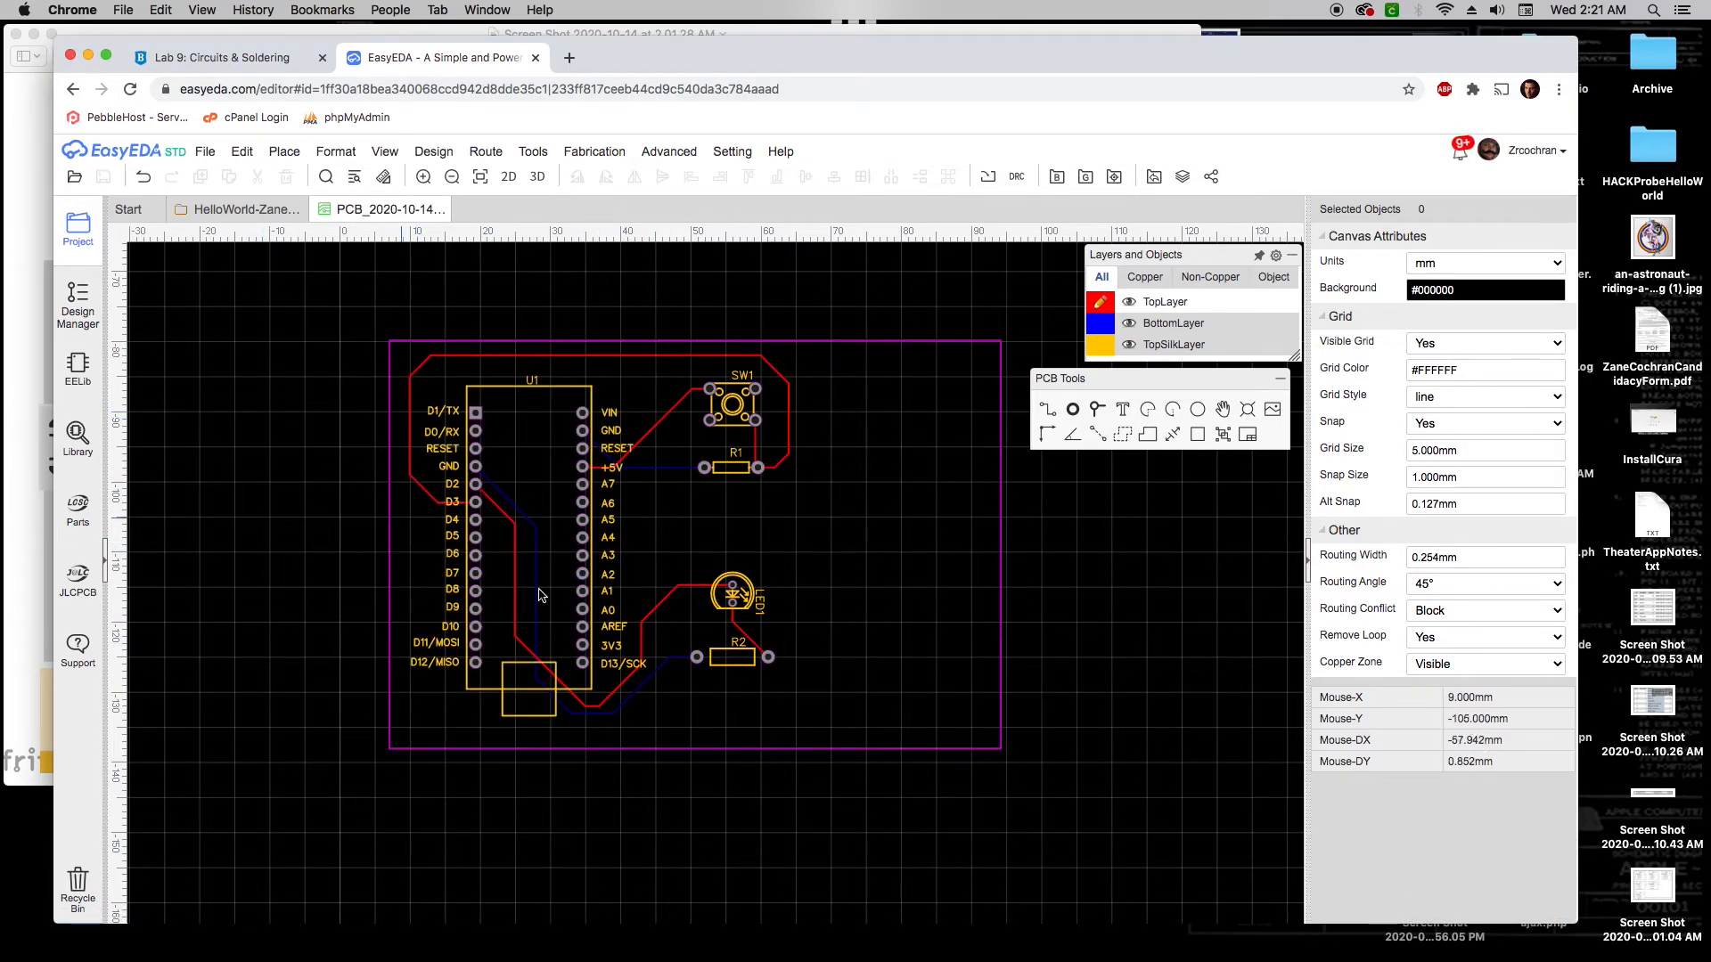
Review the board's nets in the Design Manager and run DRC, which reports 0 errors
click(78, 303)
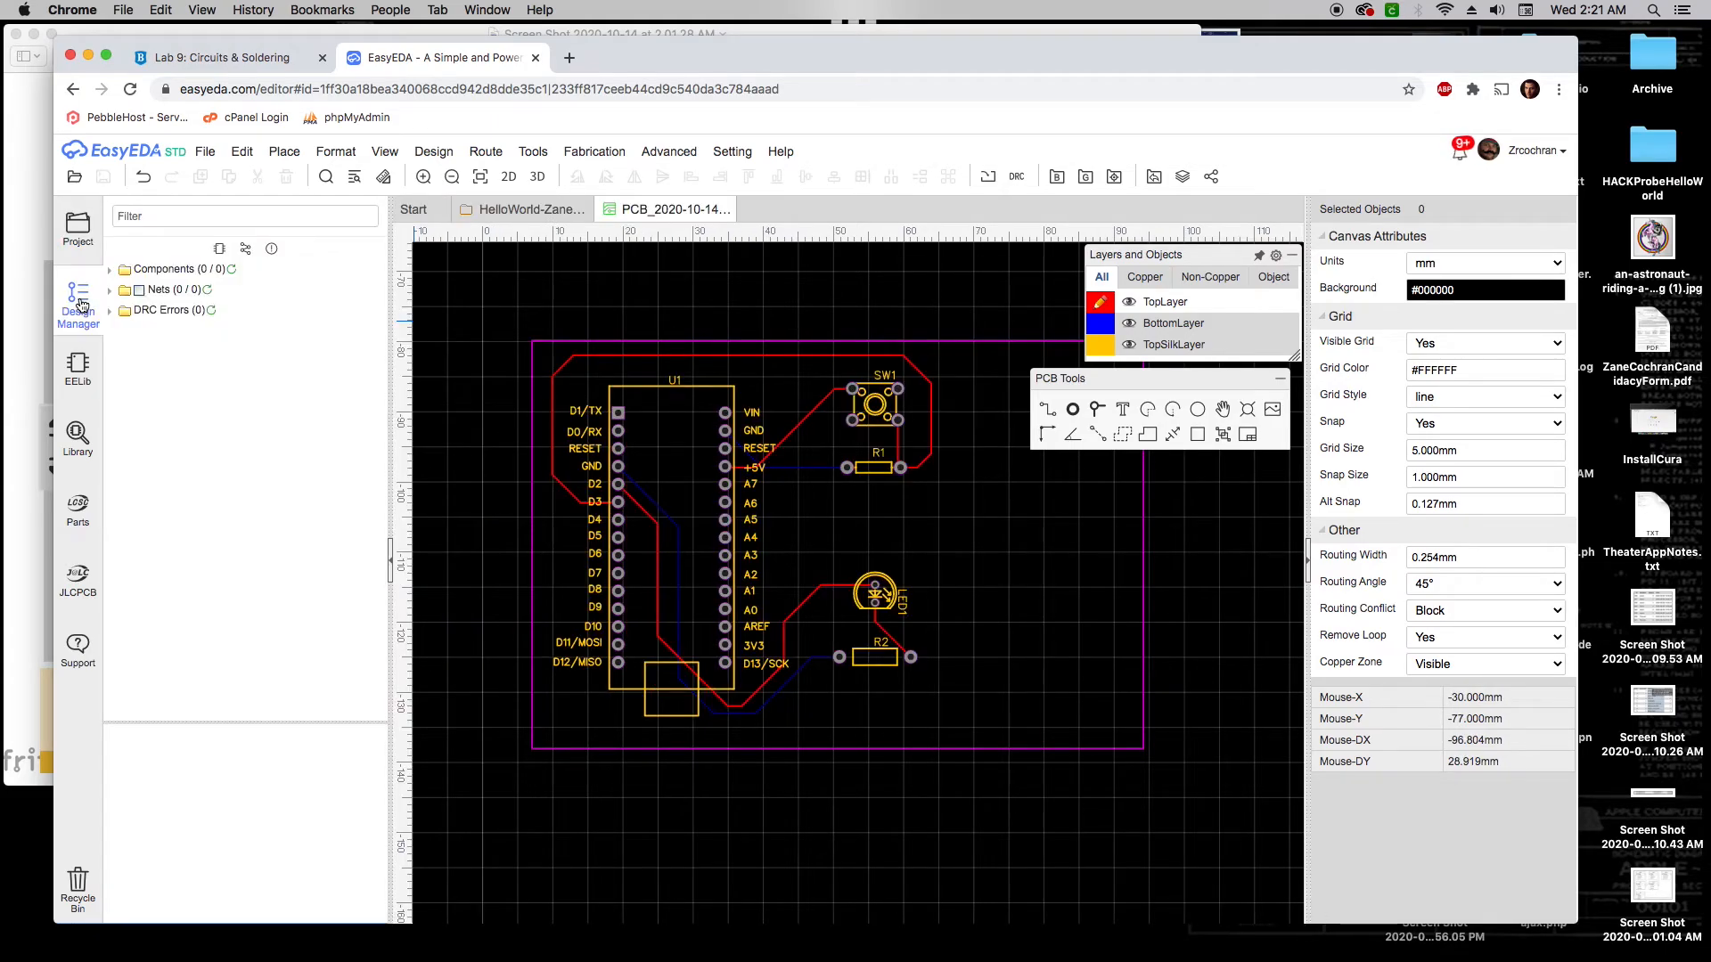
click(207, 290)
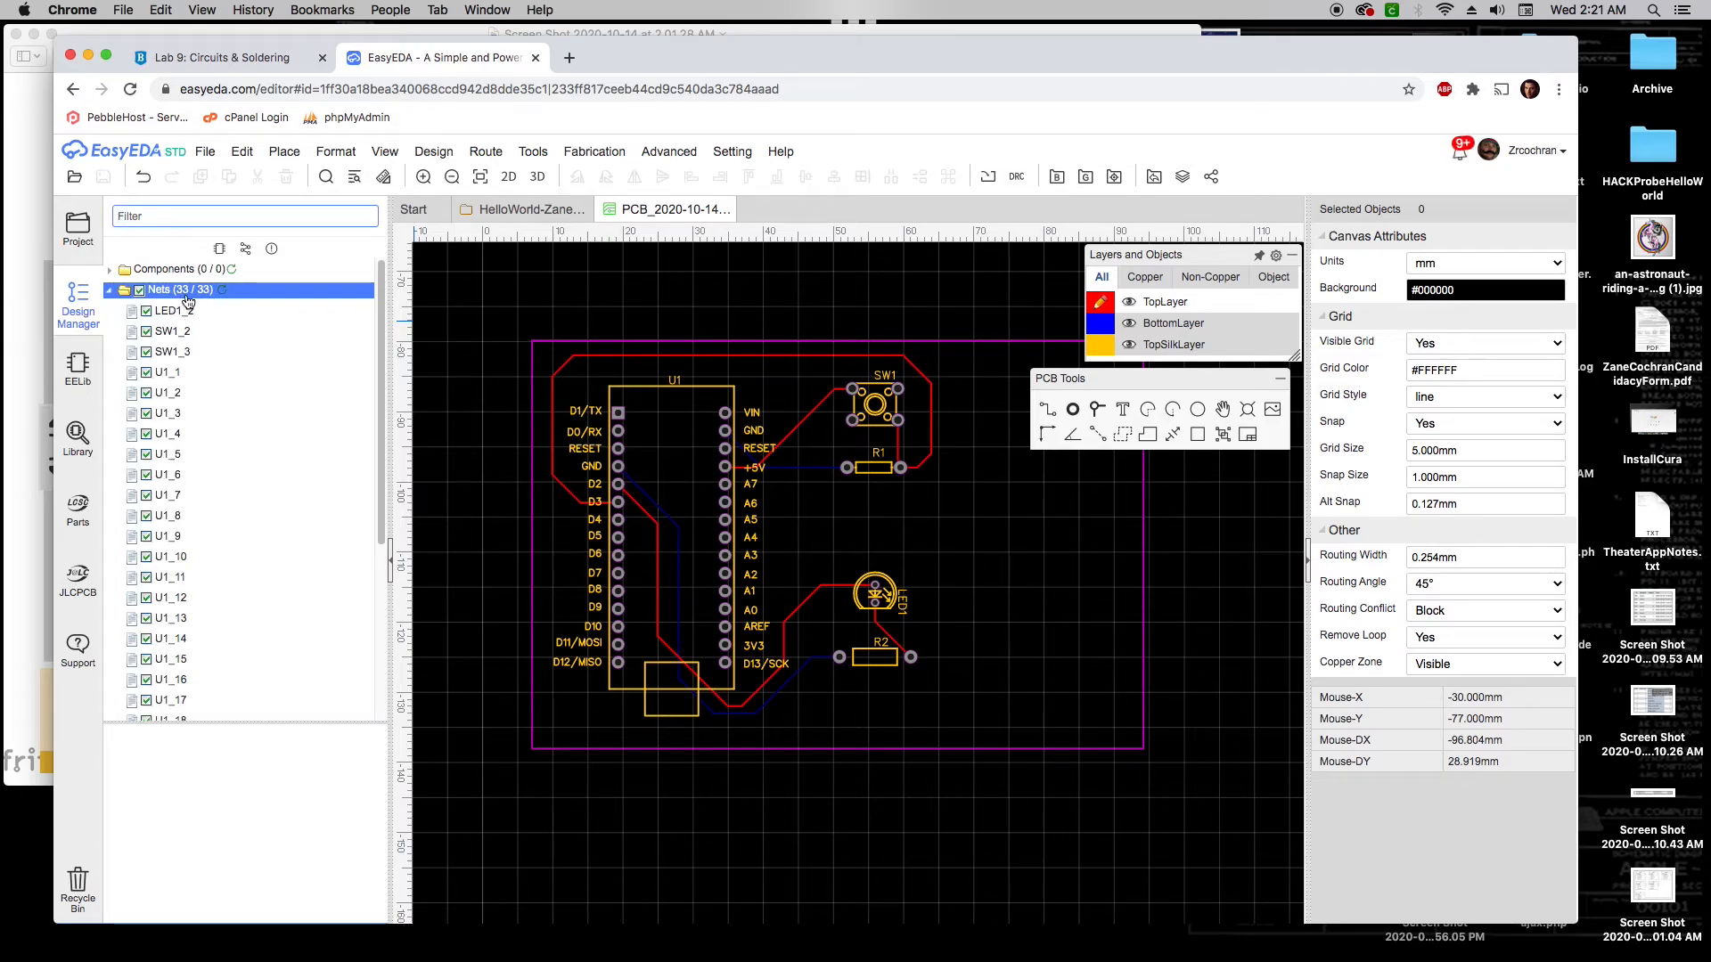
scroll(219, 411, down, 5)
scroll(220, 411, up, 5)
click(109, 292)
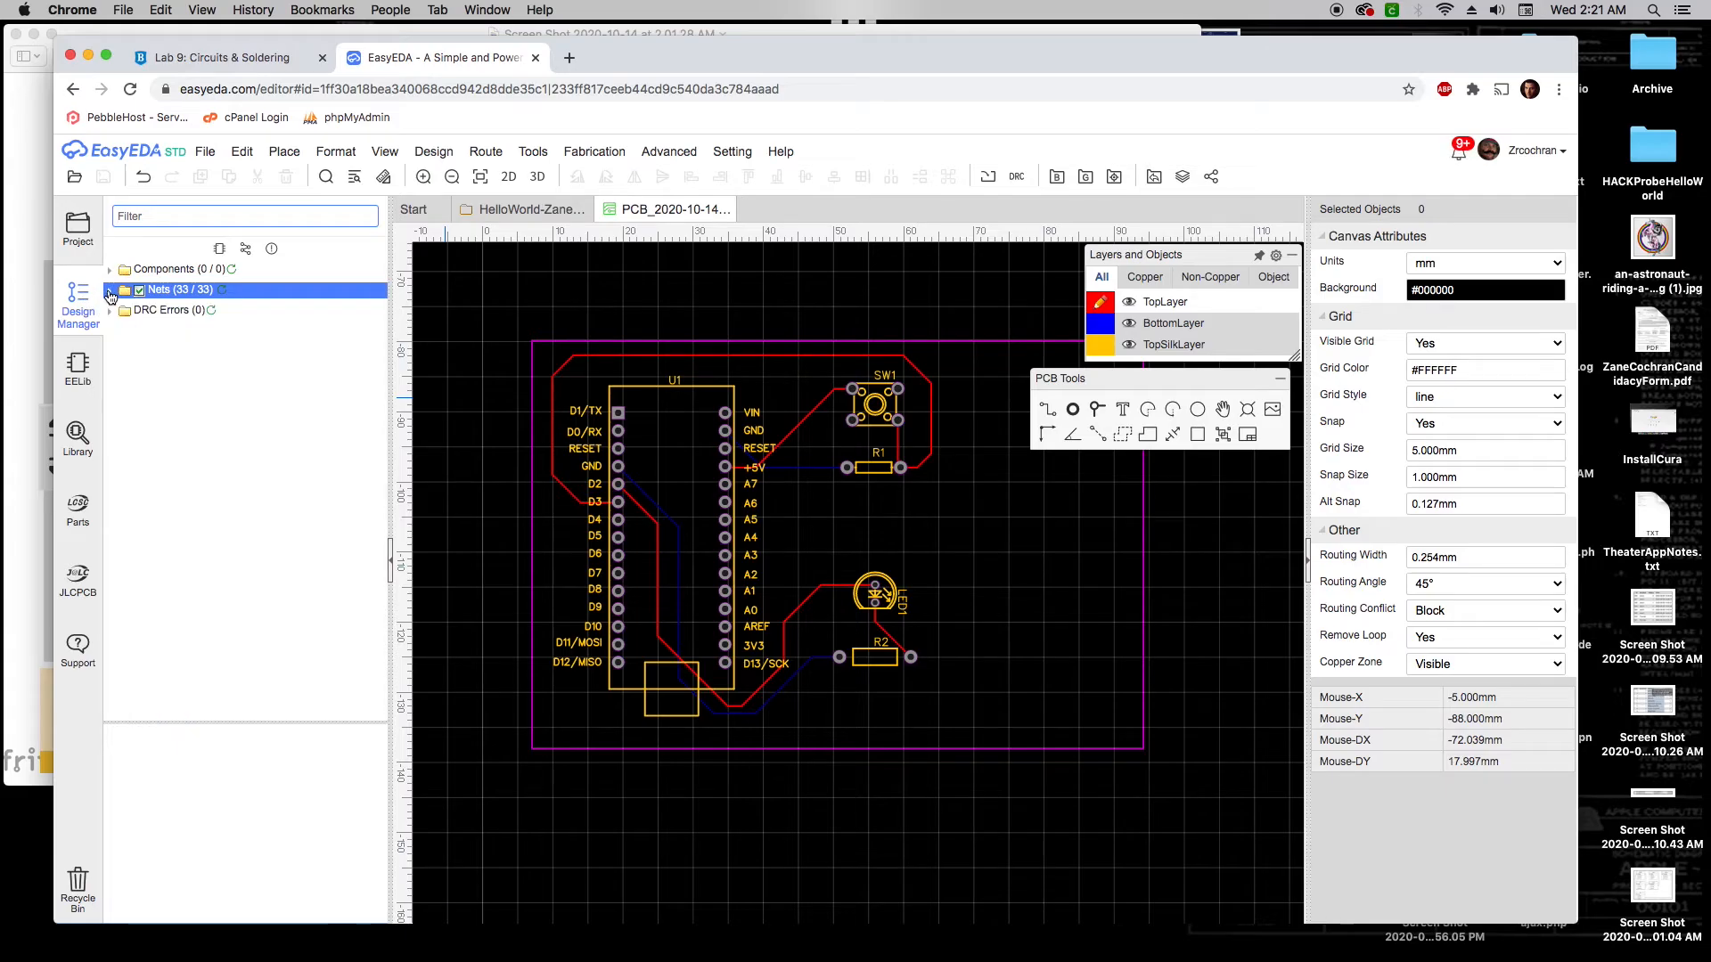
click(211, 310)
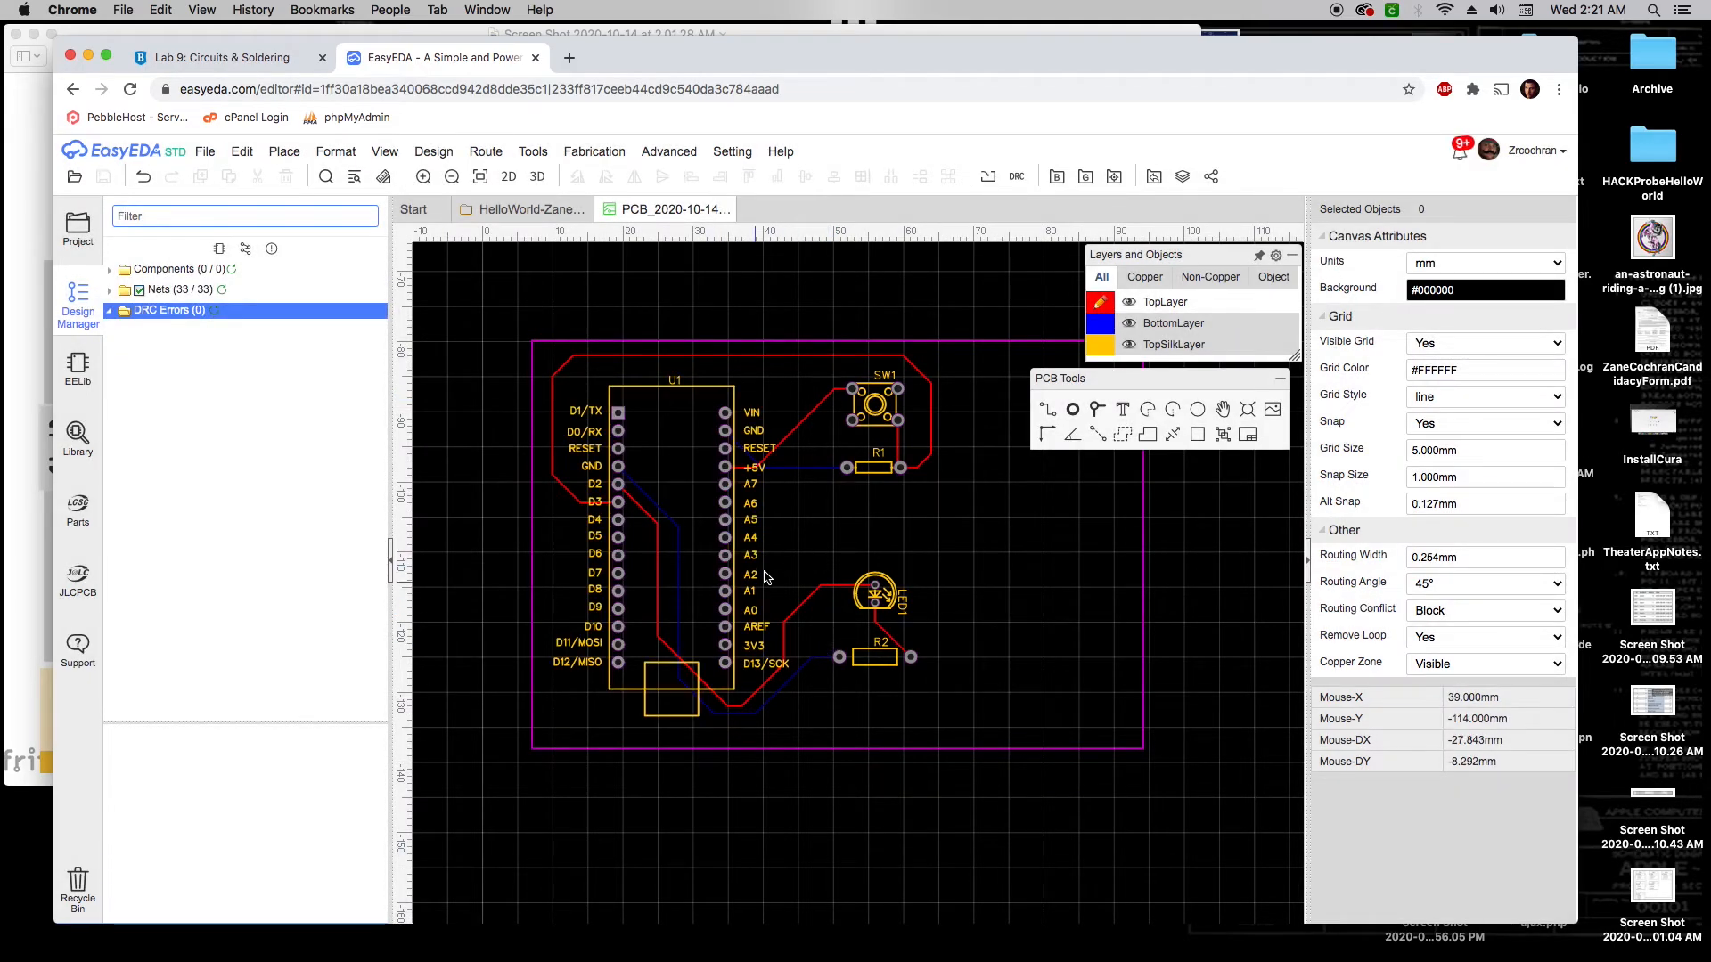
Hide the Design Manager and pan the board back to the centre
drag(986, 565, 939, 570)
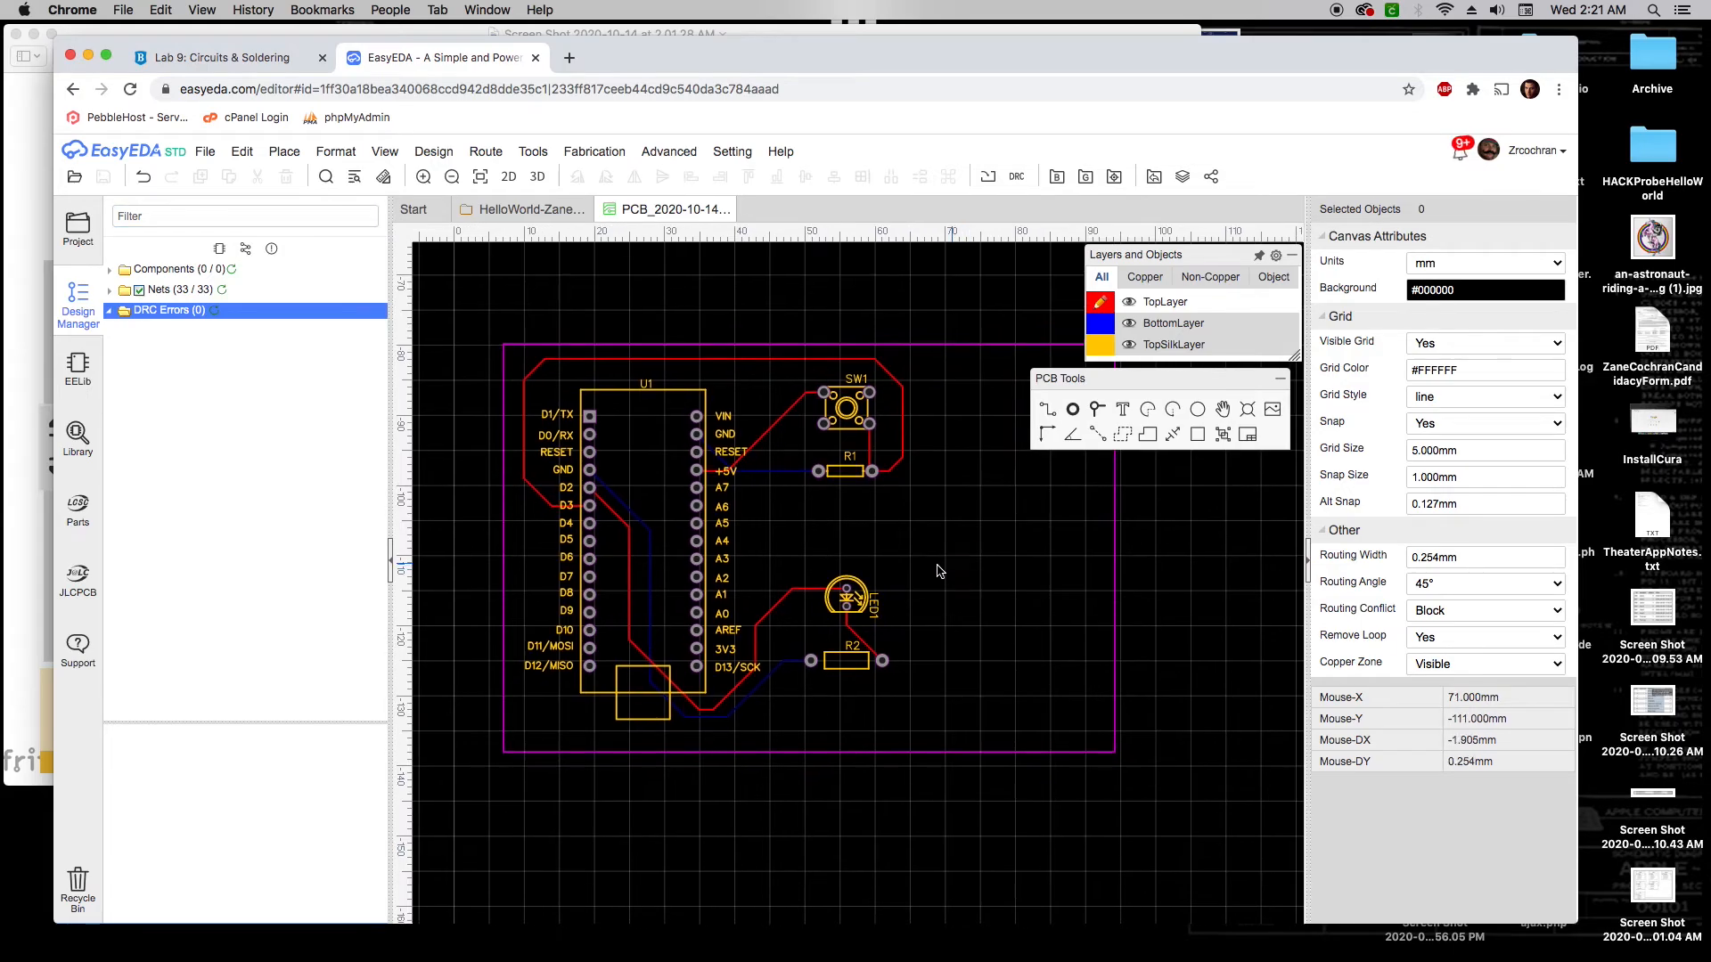
click(389, 566)
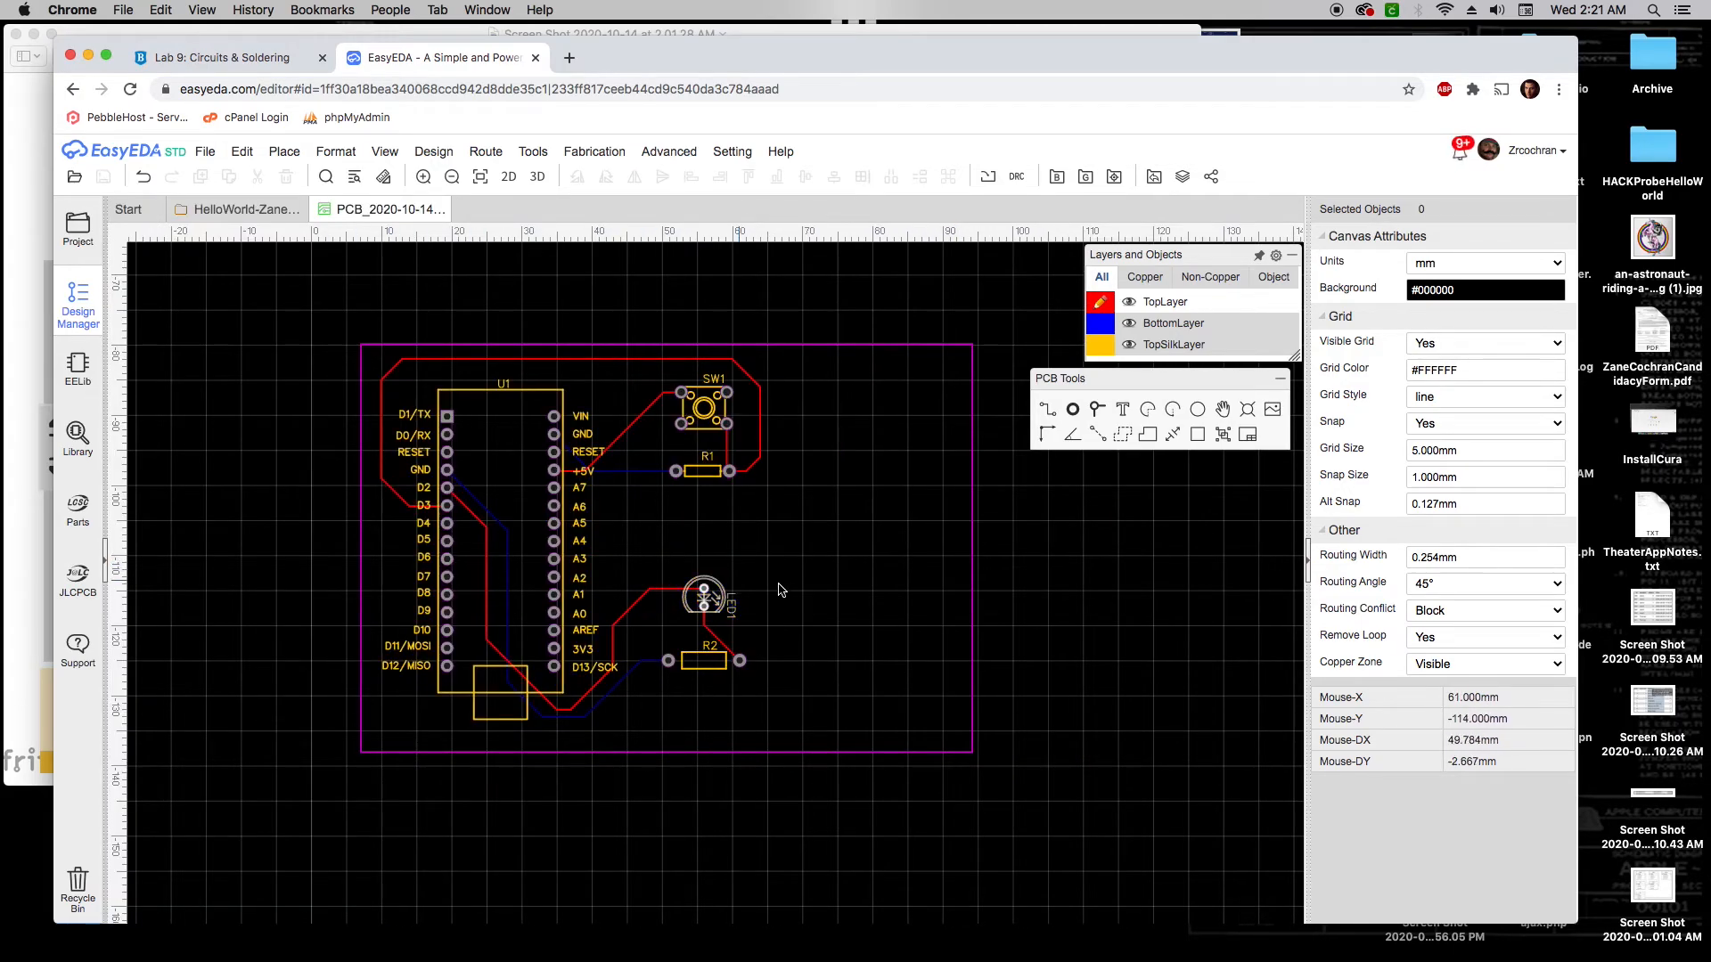
drag(799, 572, 749, 564)
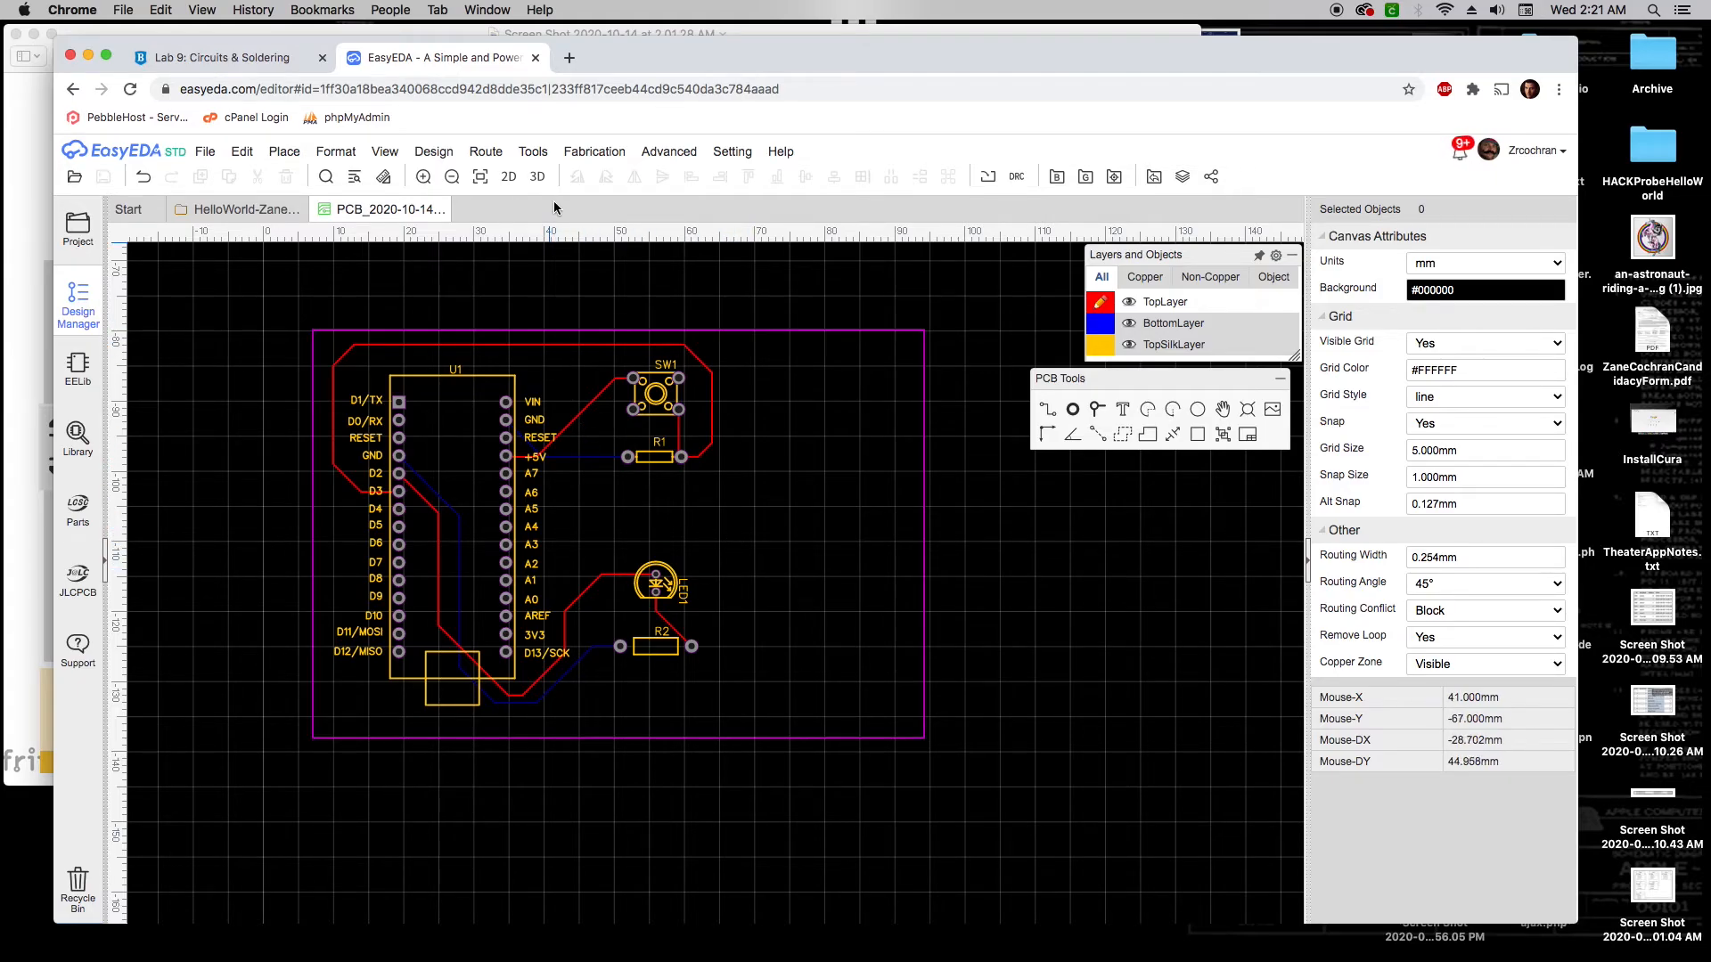
Open the 3D preview and orbit the board to see its underside and top
click(537, 178)
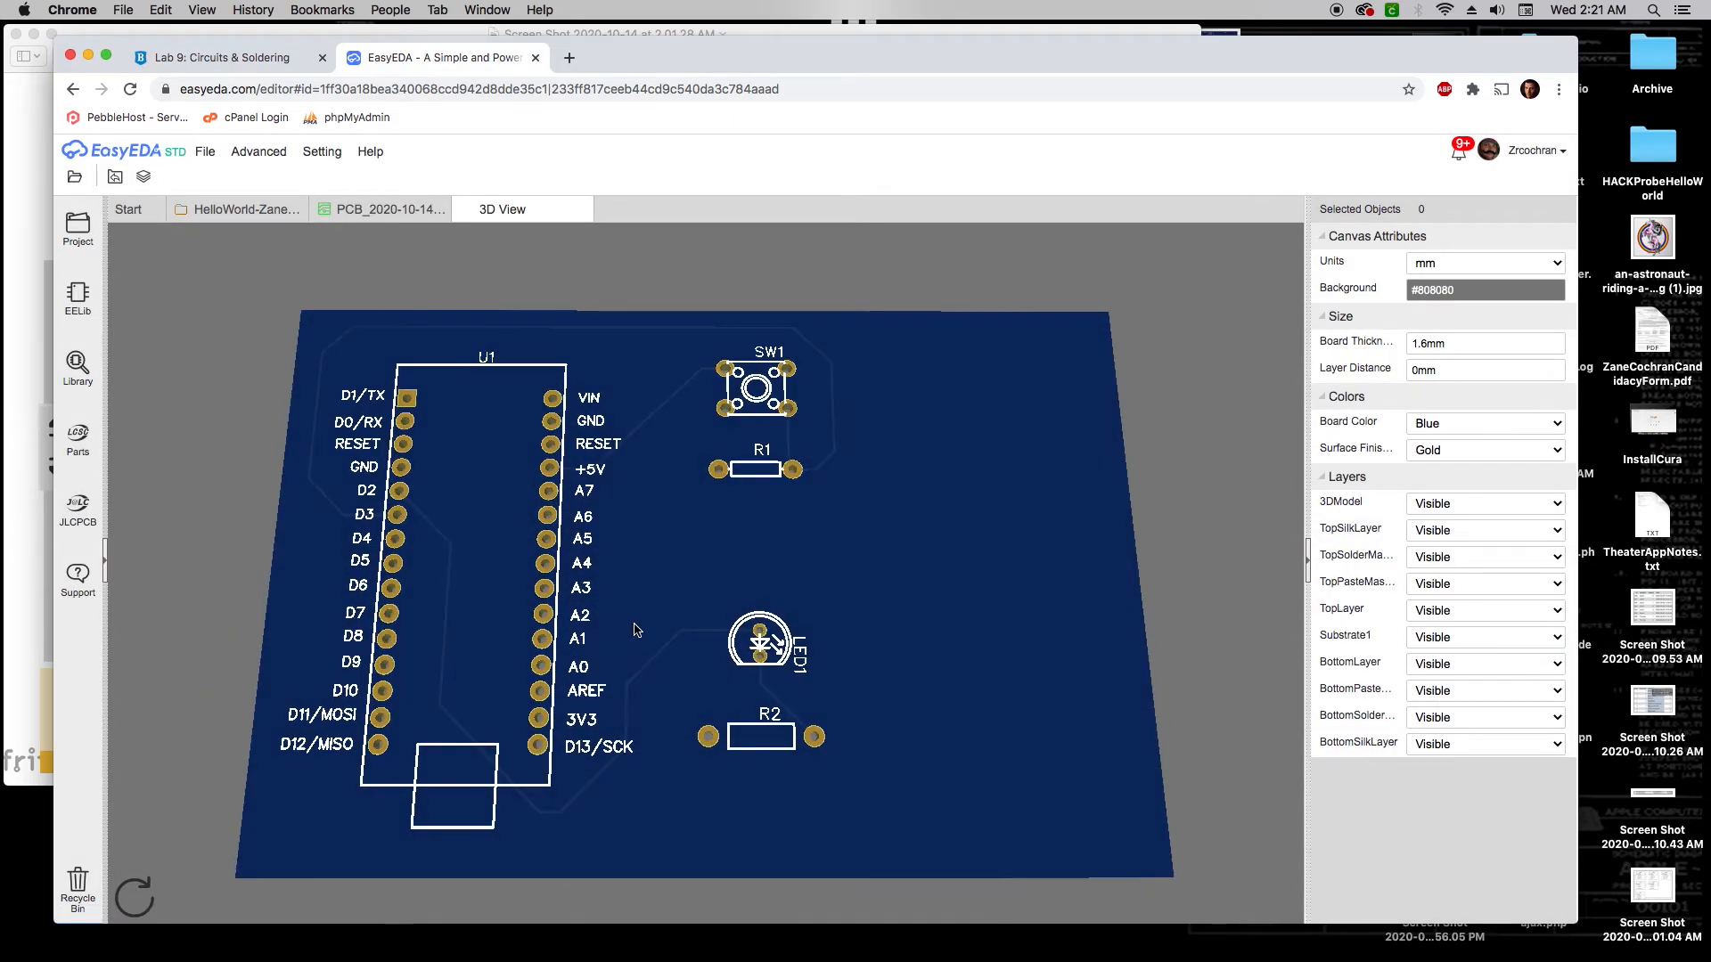
drag(635, 629, 974, 496)
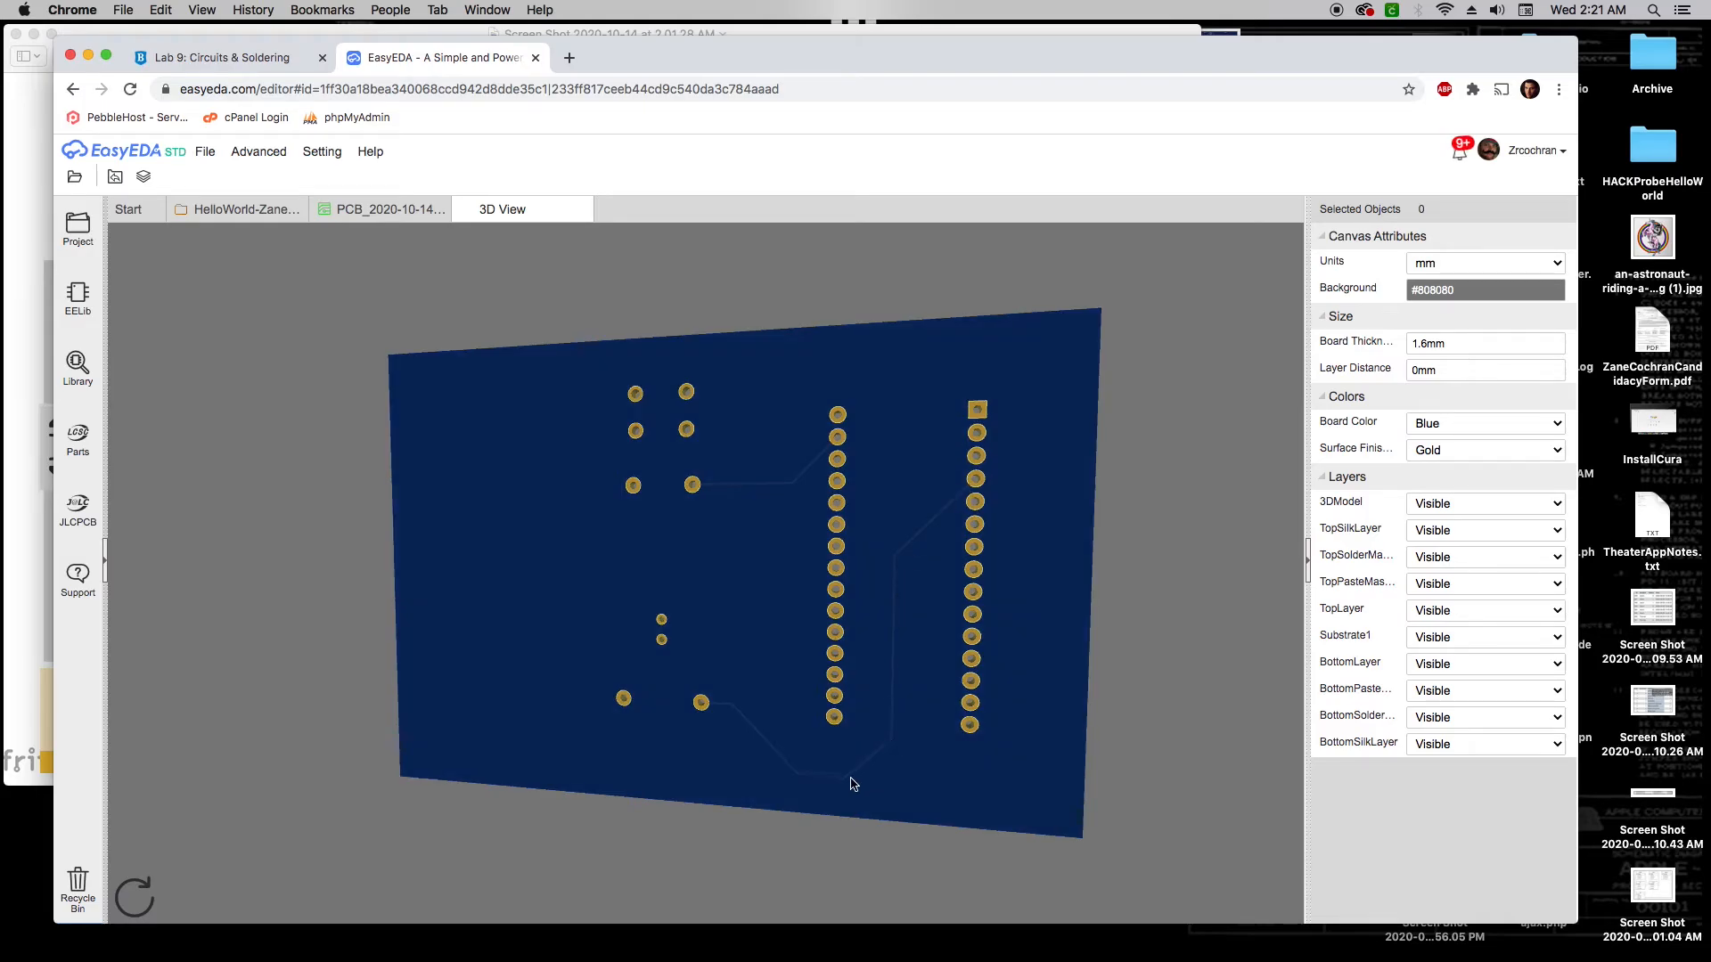
drag(984, 586, 688, 567)
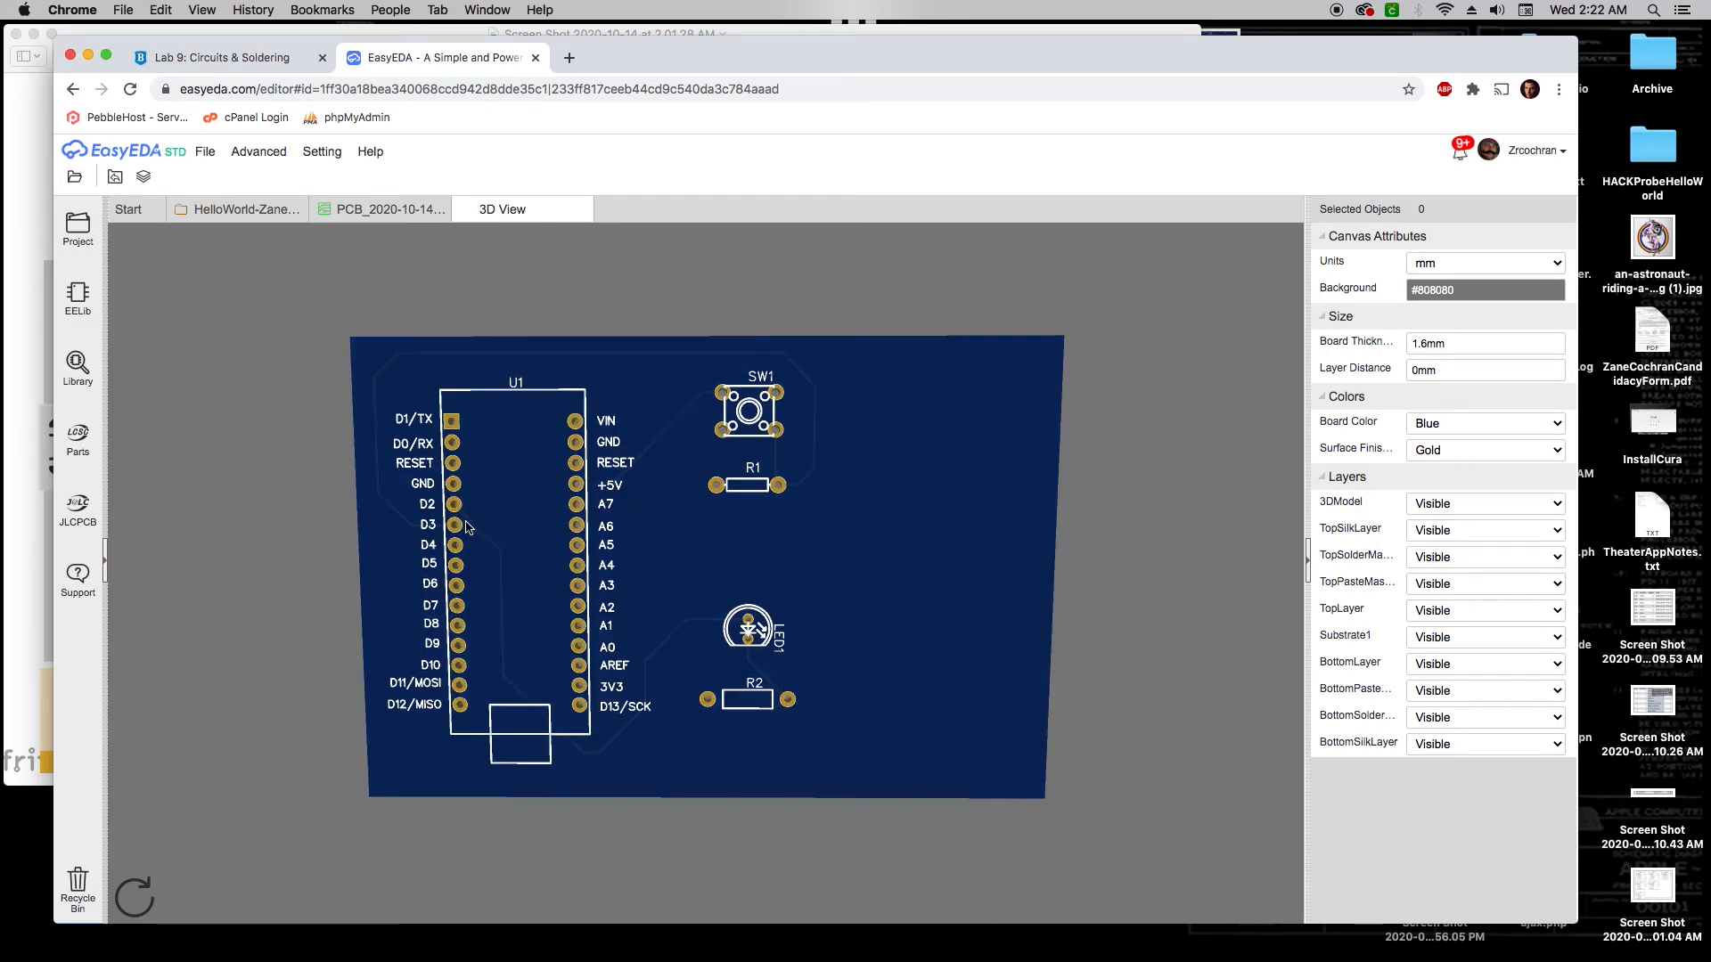
mouse_move(808, 513)
mouse_down()
mouse_move(806, 485)
mouse_move(810, 504)
mouse_up()
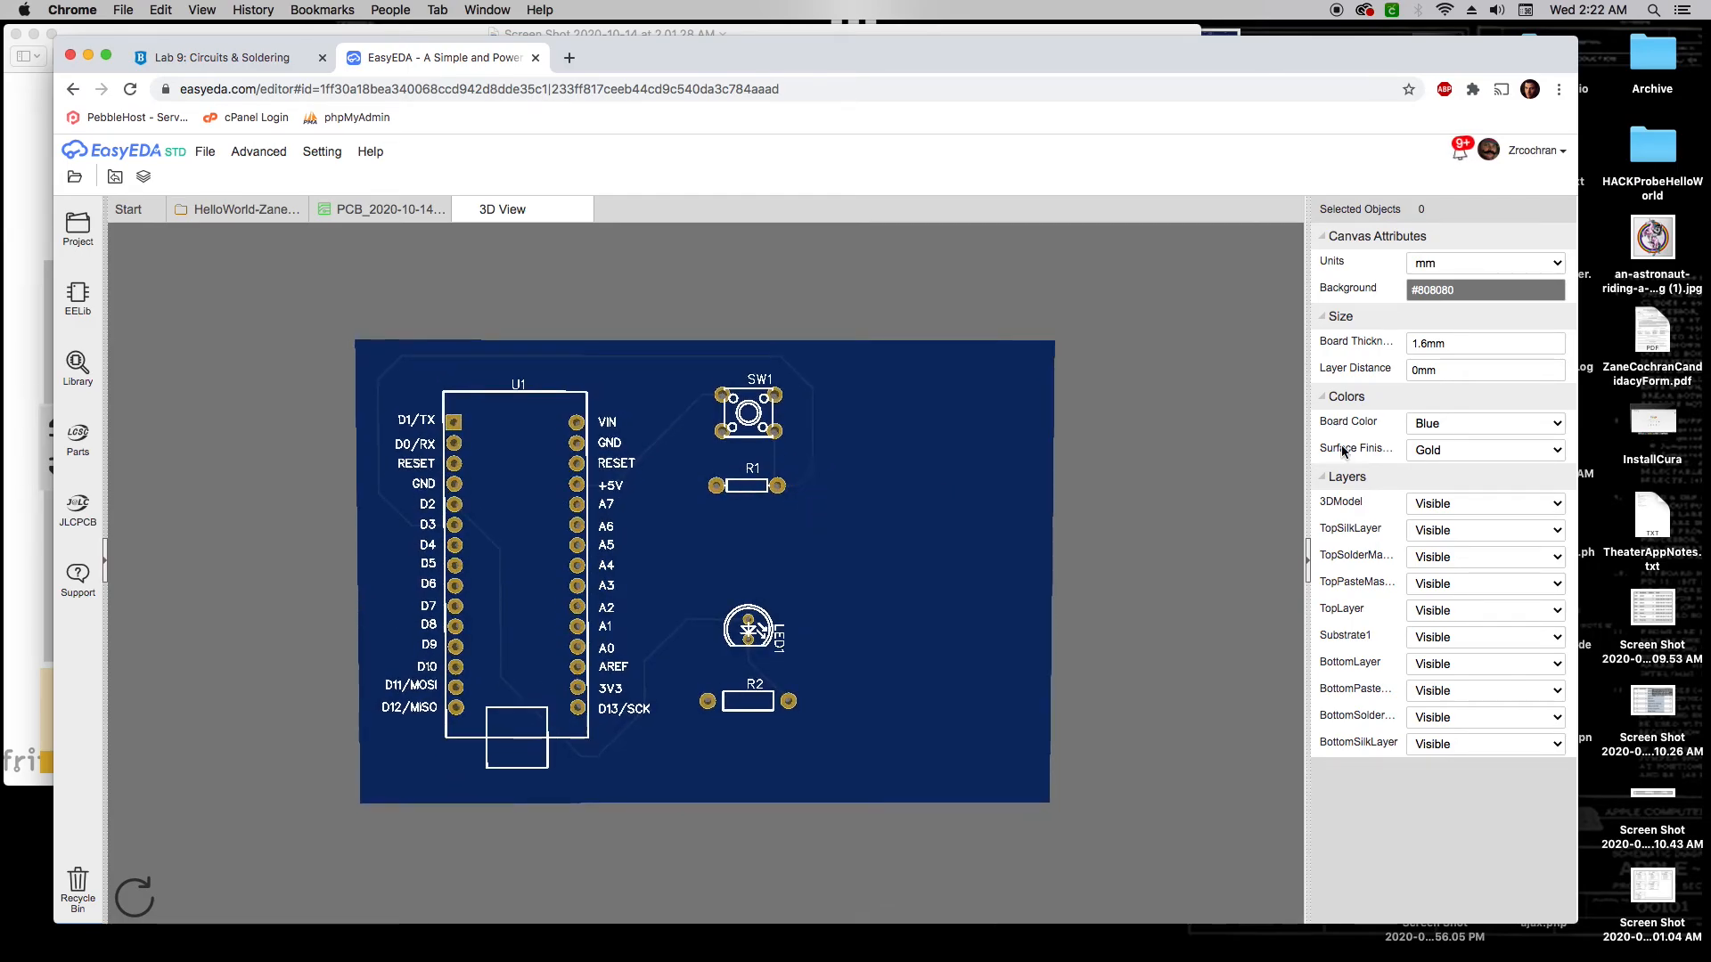
Try Purple, then Yellow board colours, then set Board Color back to Blue
click(1471, 423)
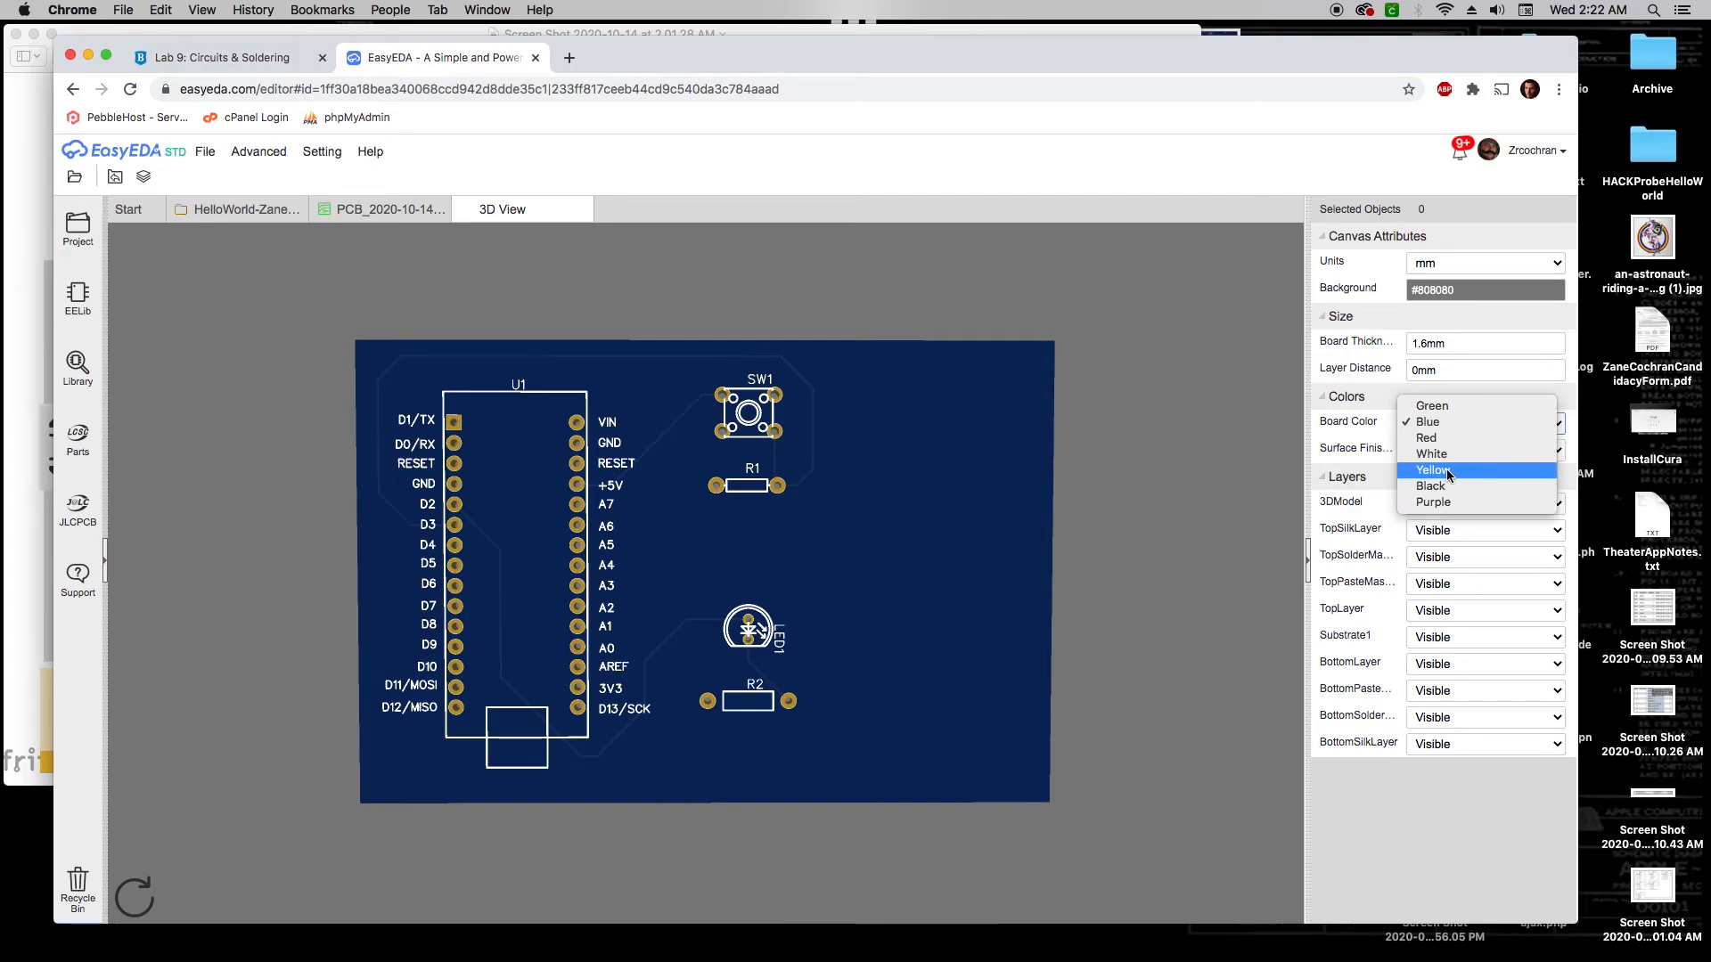
click(1441, 502)
mouse_move(917, 513)
mouse_down()
mouse_move(901, 542)
mouse_move(595, 521)
mouse_move(913, 511)
mouse_up()
click(1461, 426)
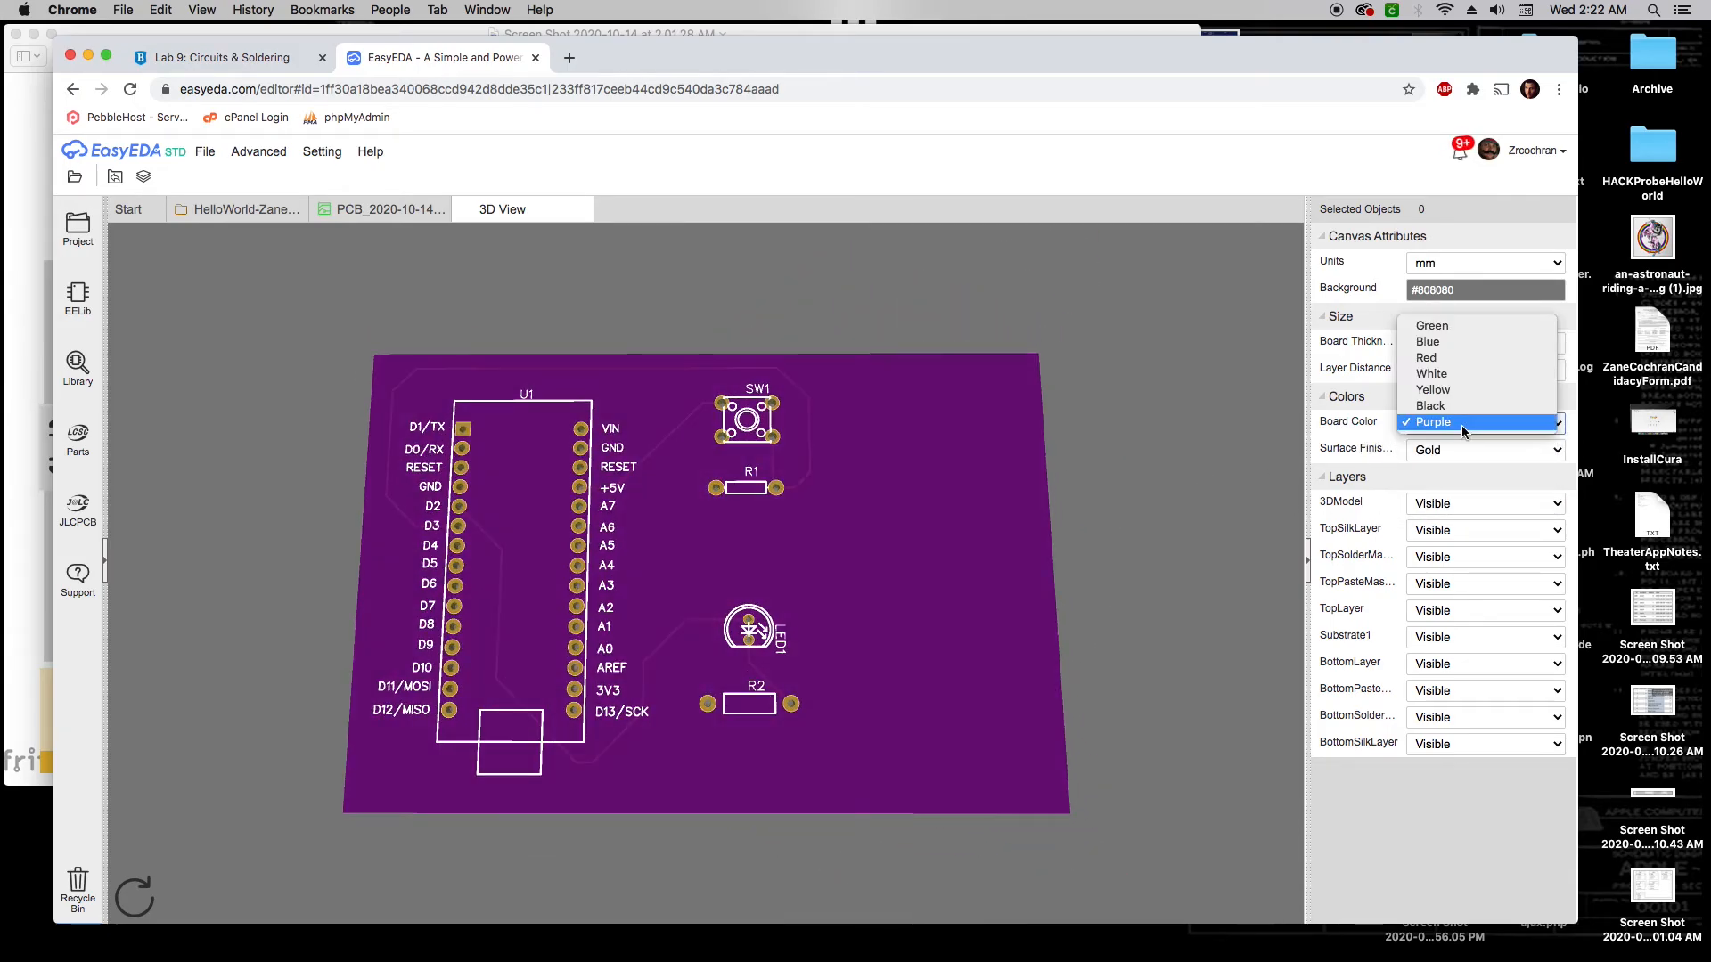
click(1452, 391)
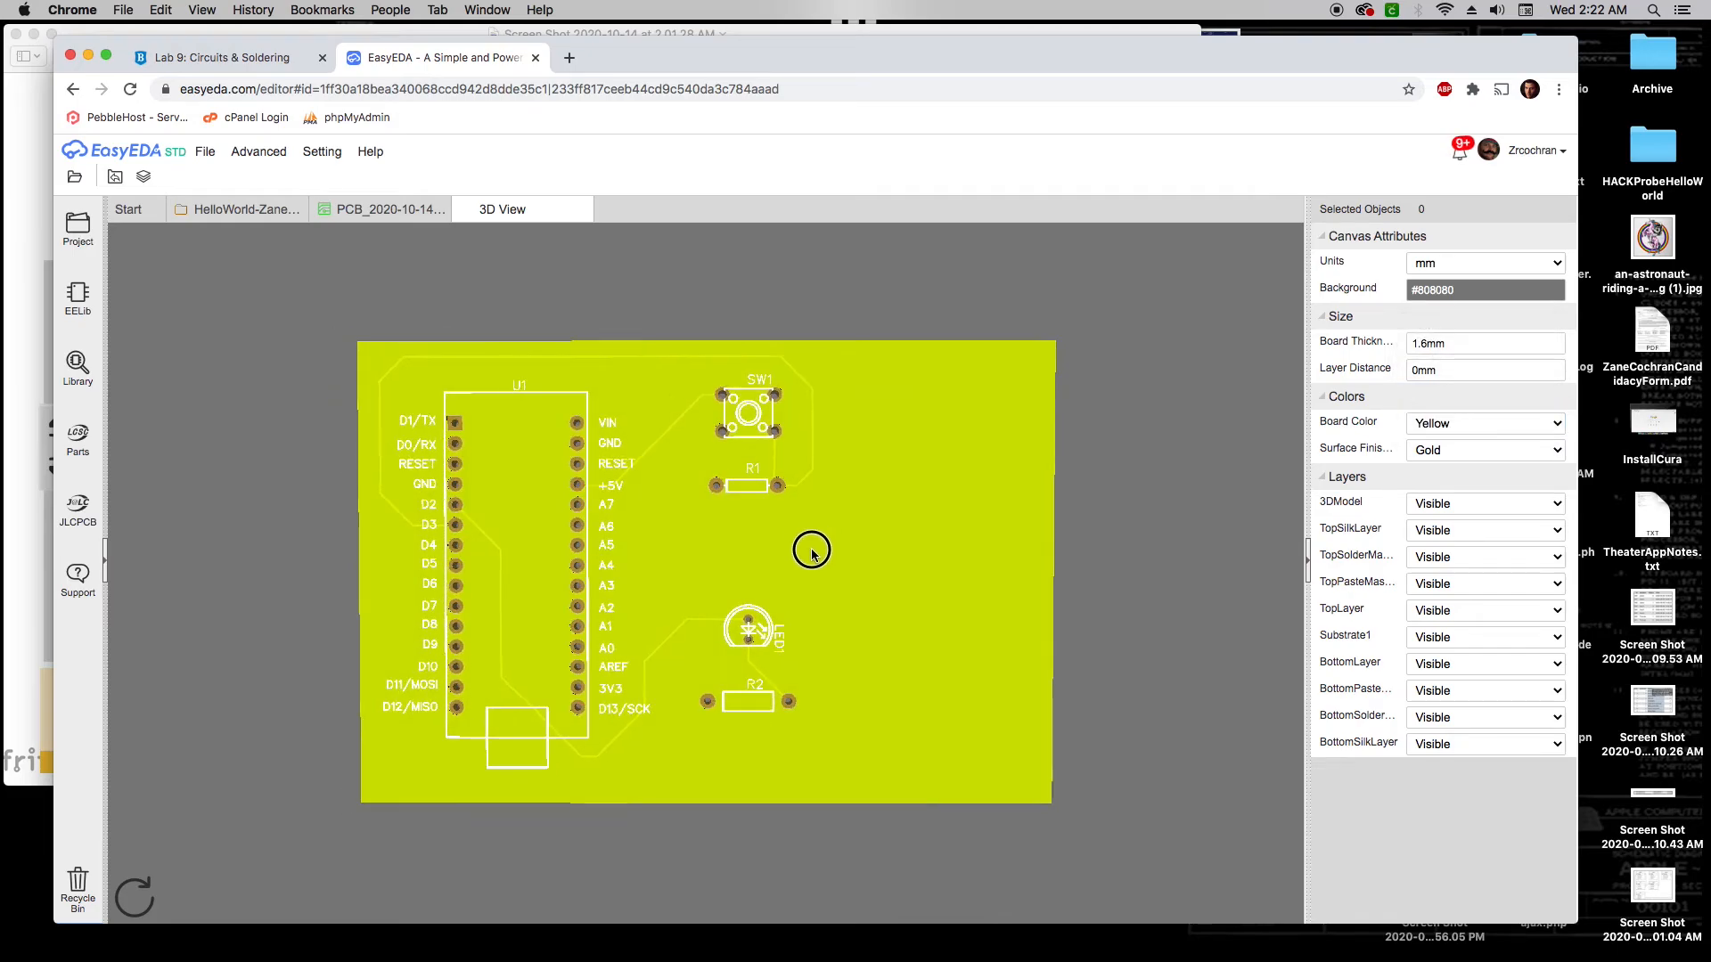
click(1461, 423)
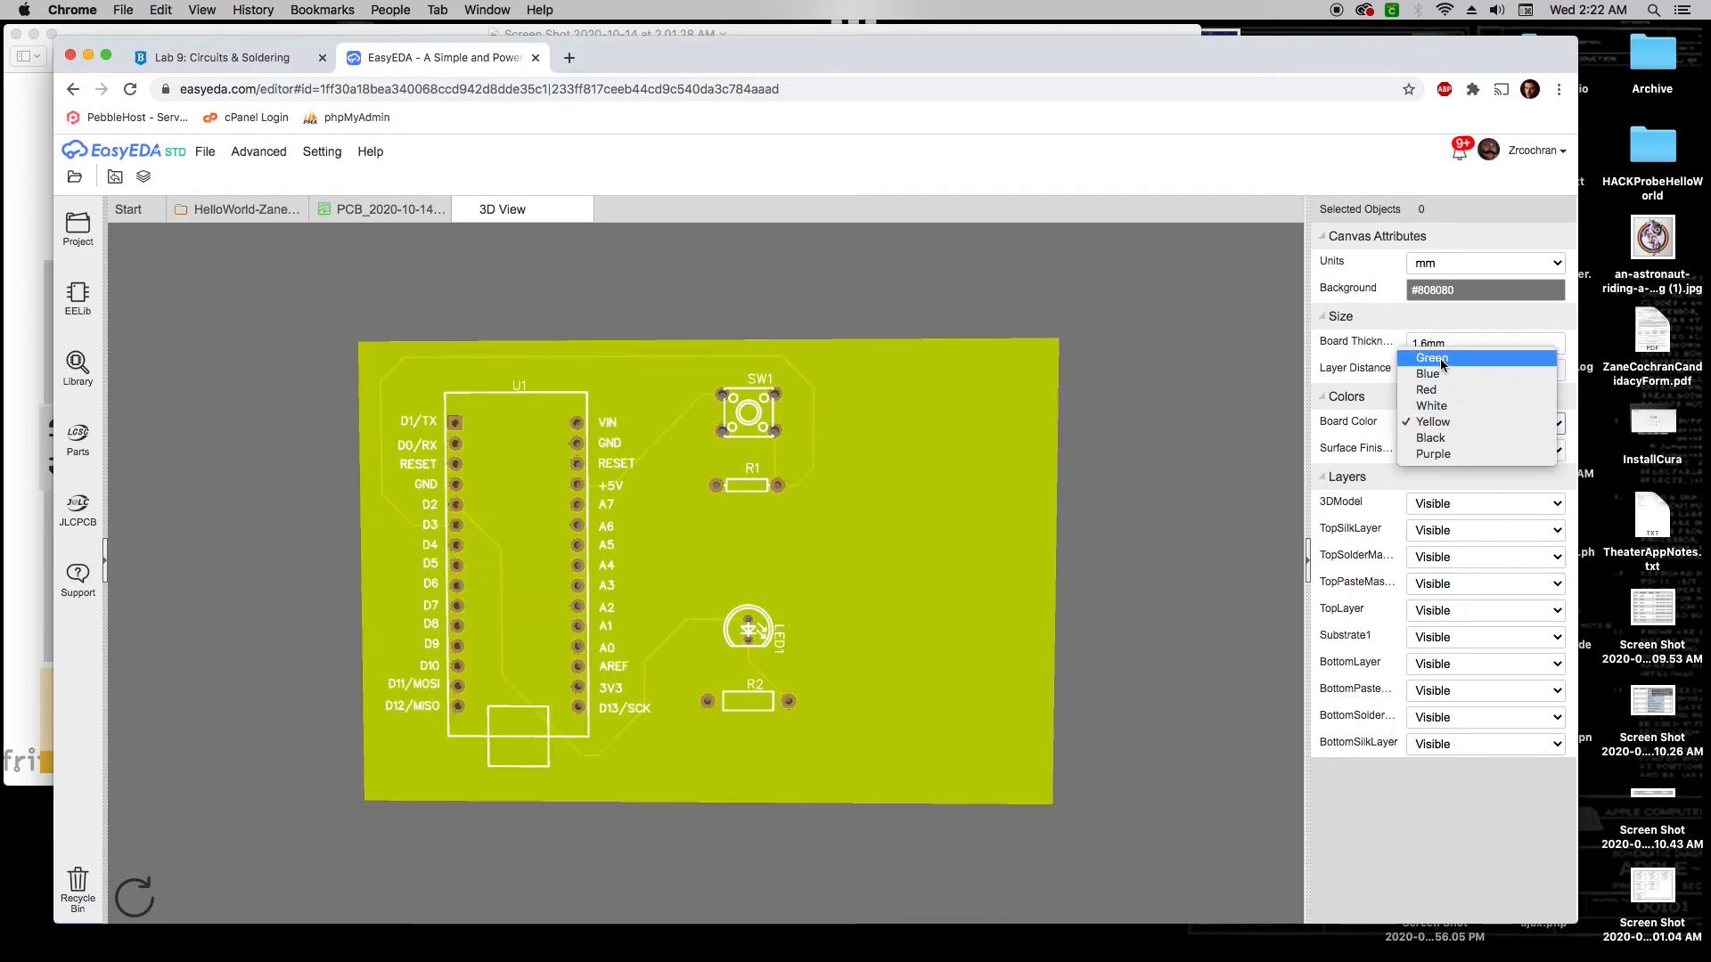
click(1440, 375)
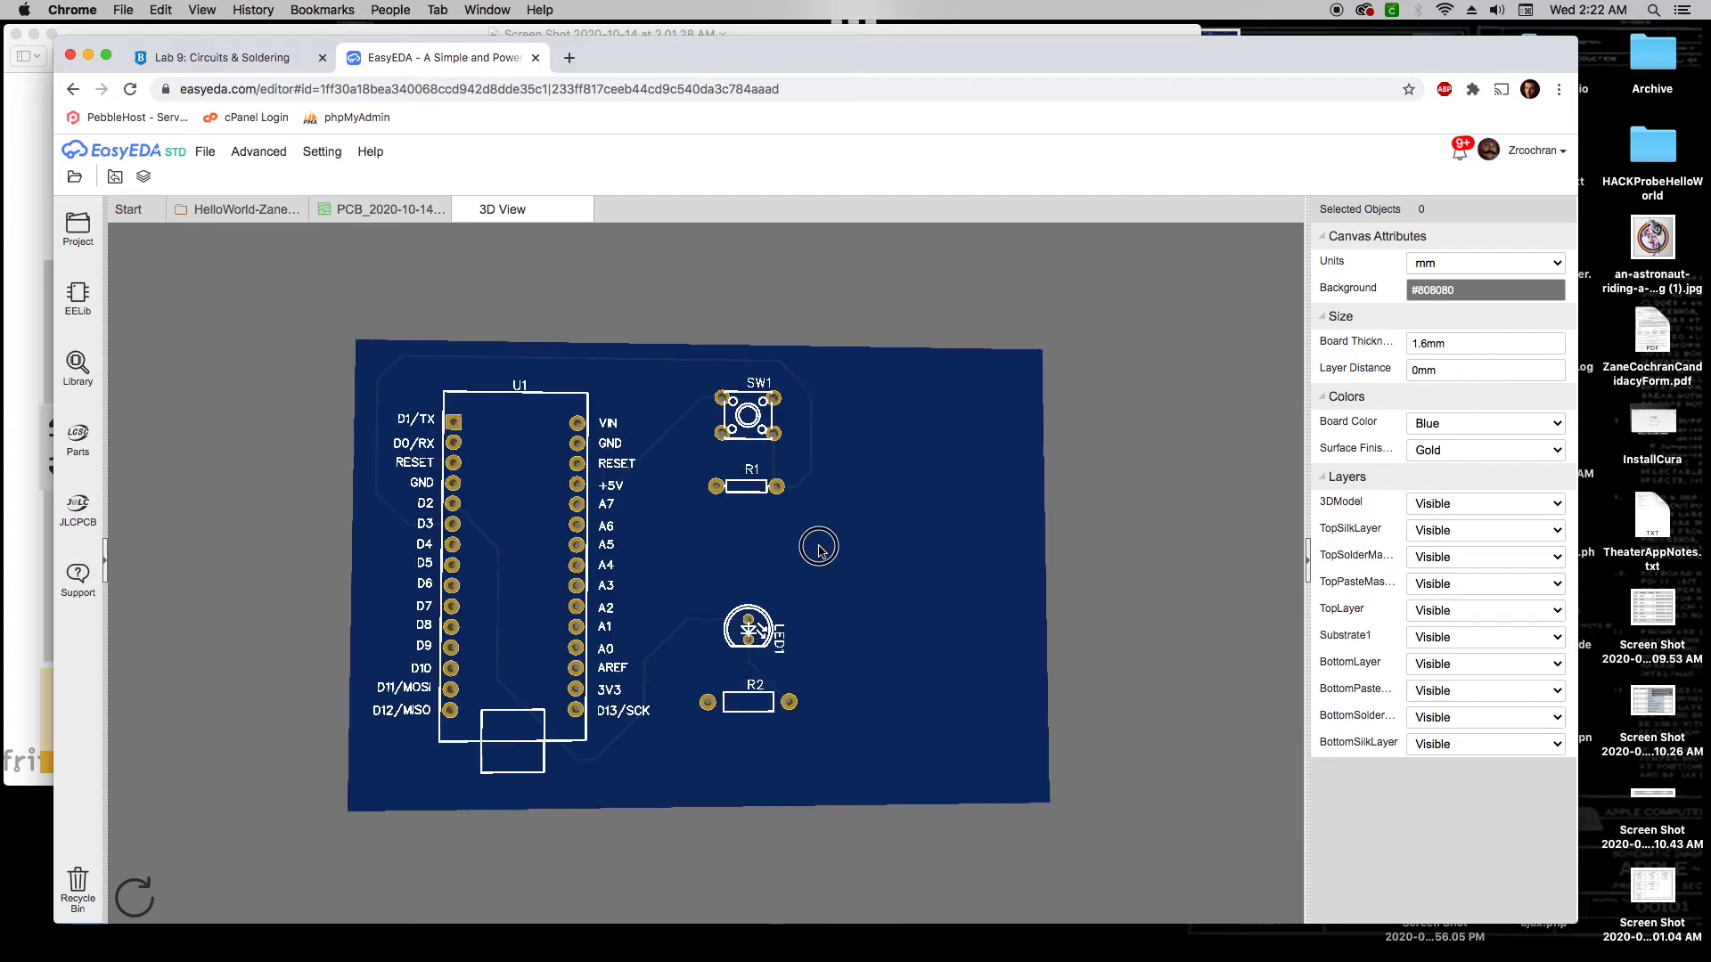
mouse_move(818, 557)
mouse_down()
mouse_move(859, 575)
mouse_move(833, 575)
mouse_up()
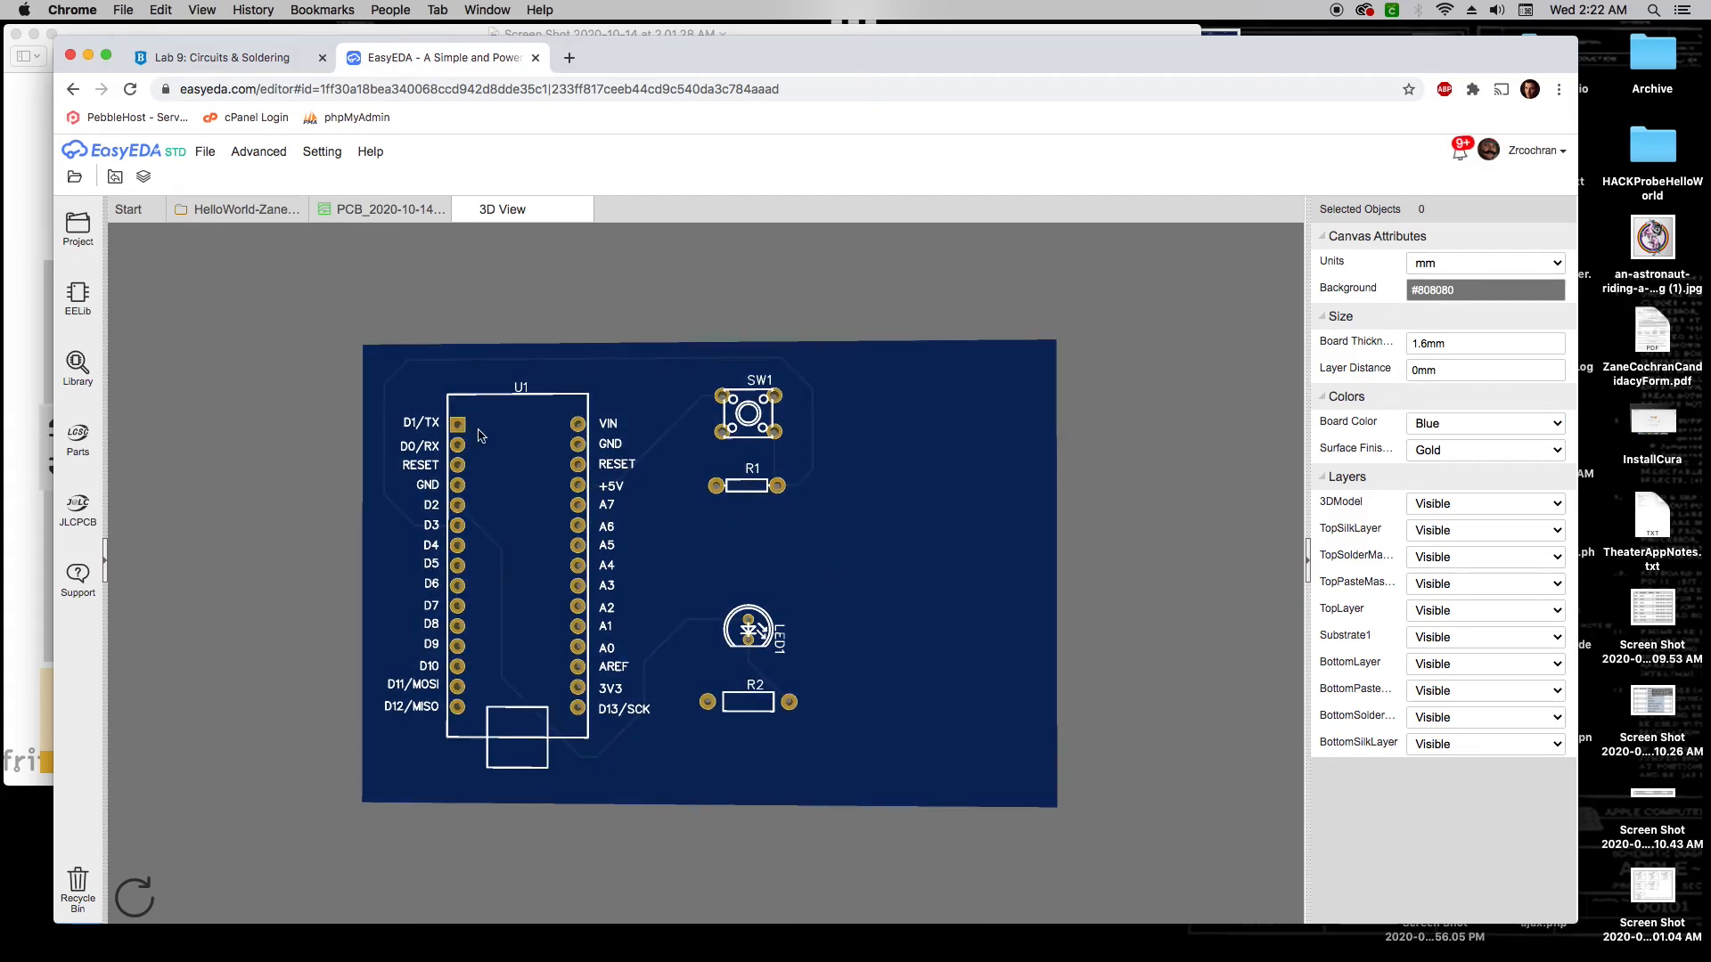
View the HelloWorld schematic, rotate the board in 3D View, then return to the PCB layout
click(264, 210)
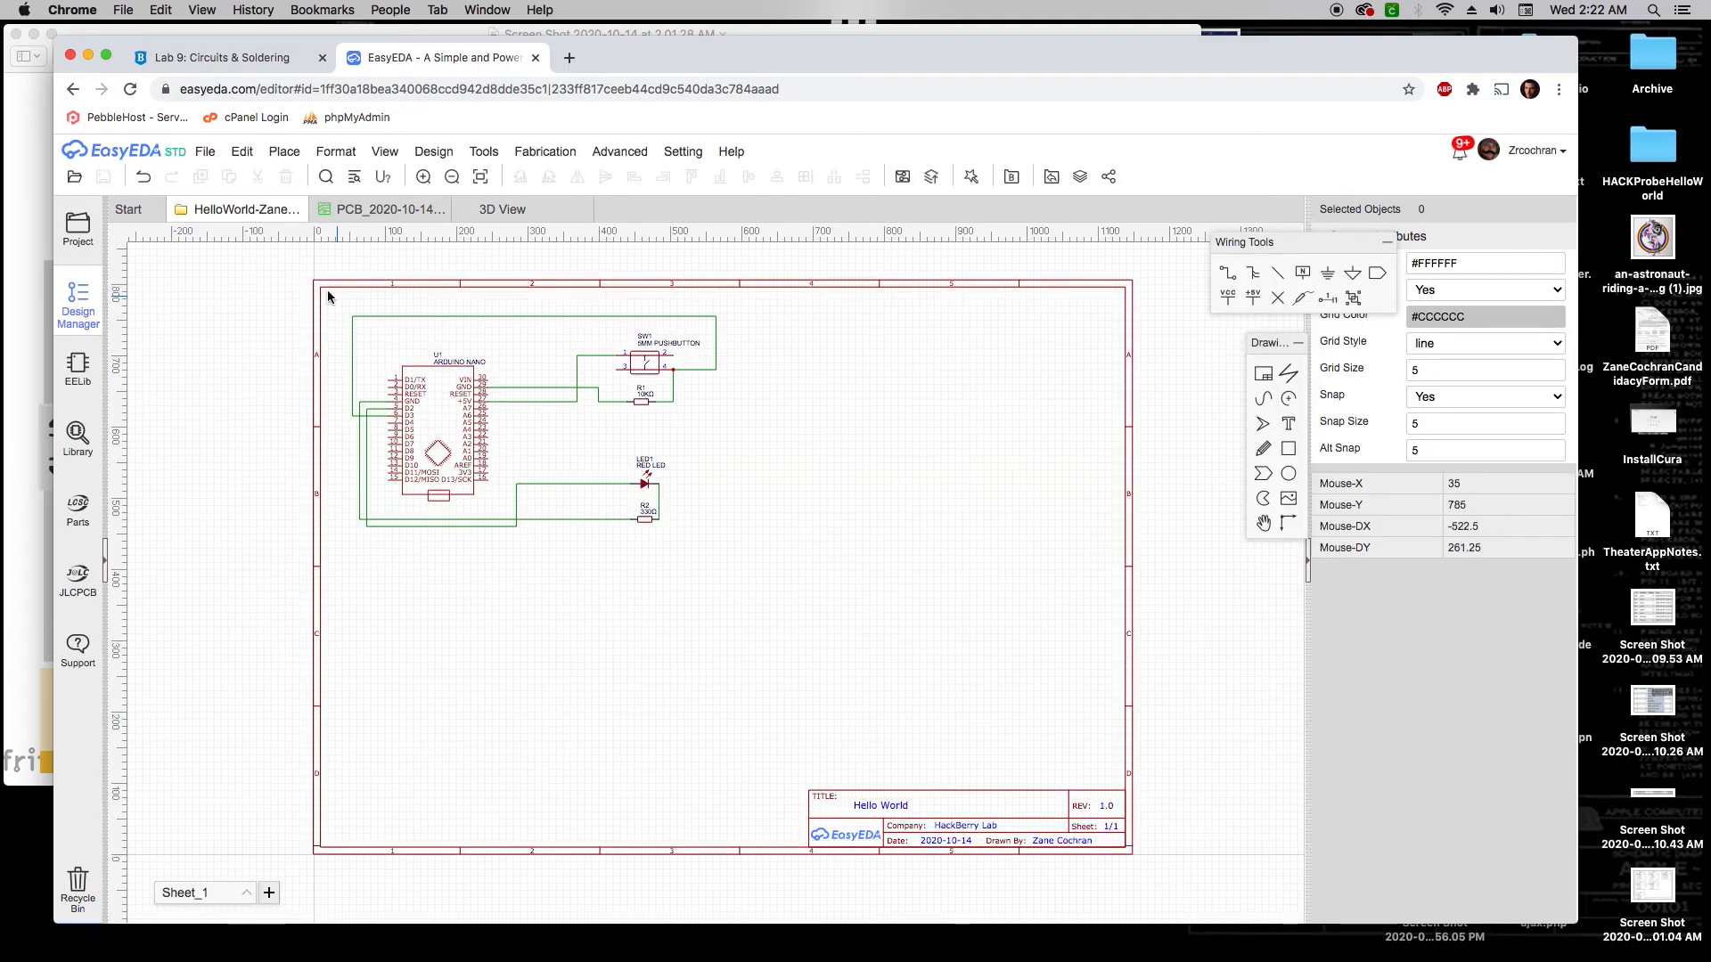
click(361, 210)
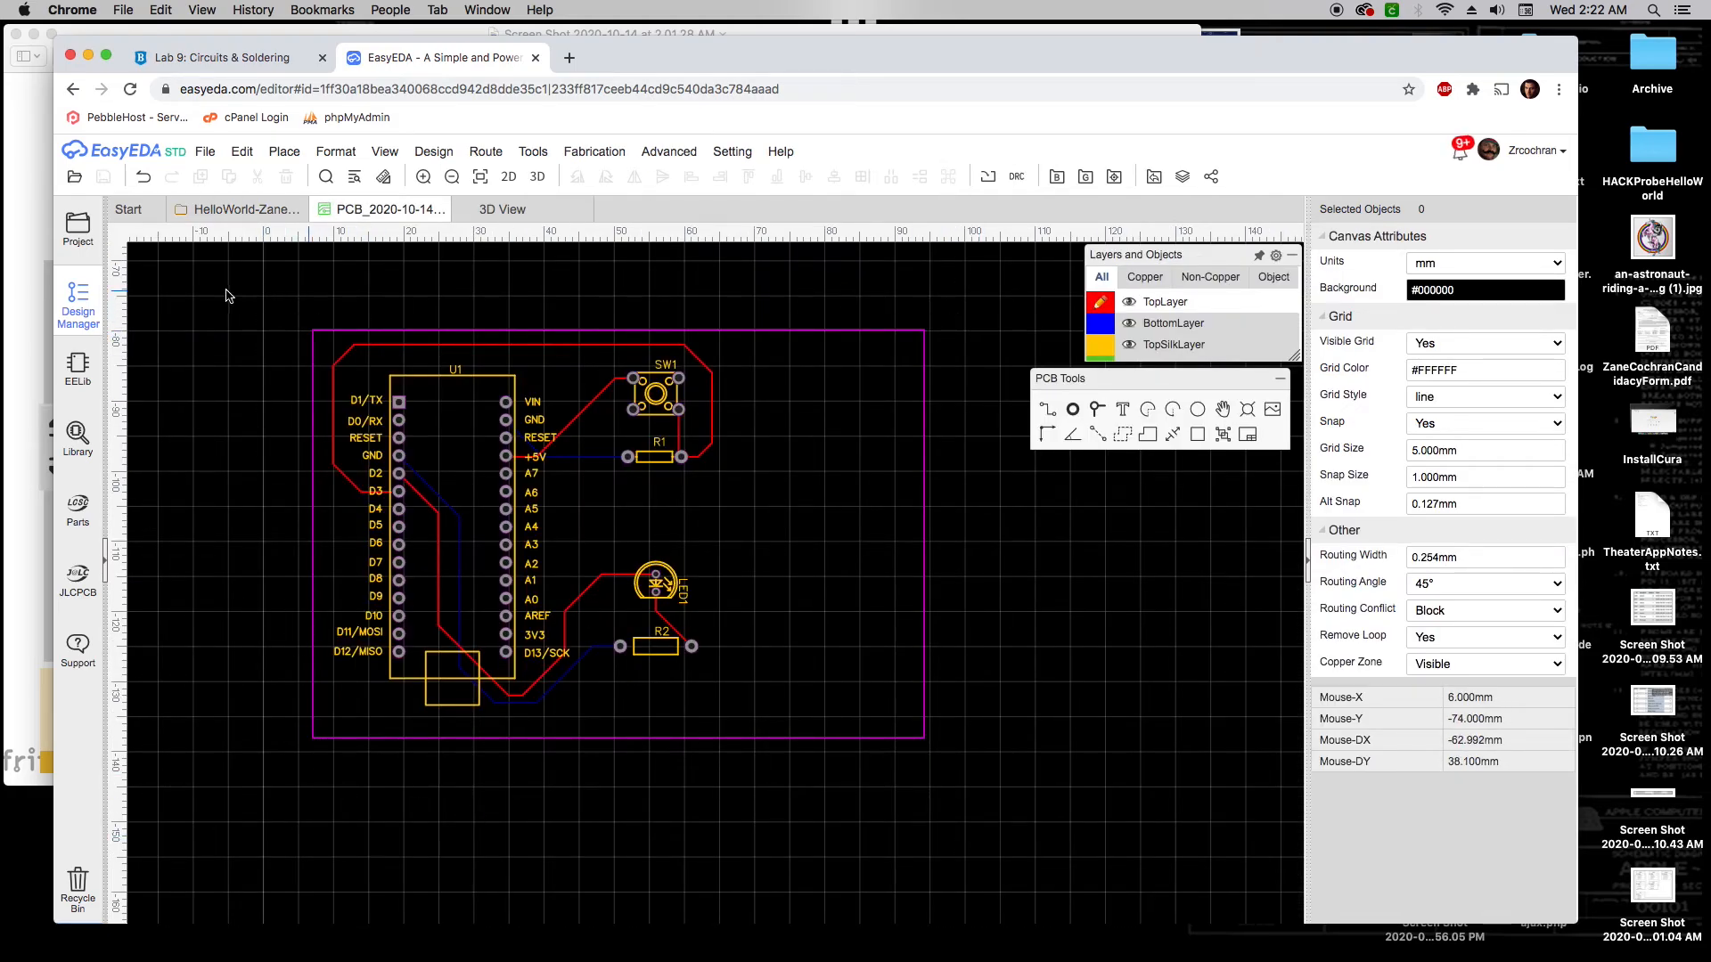
click(496, 212)
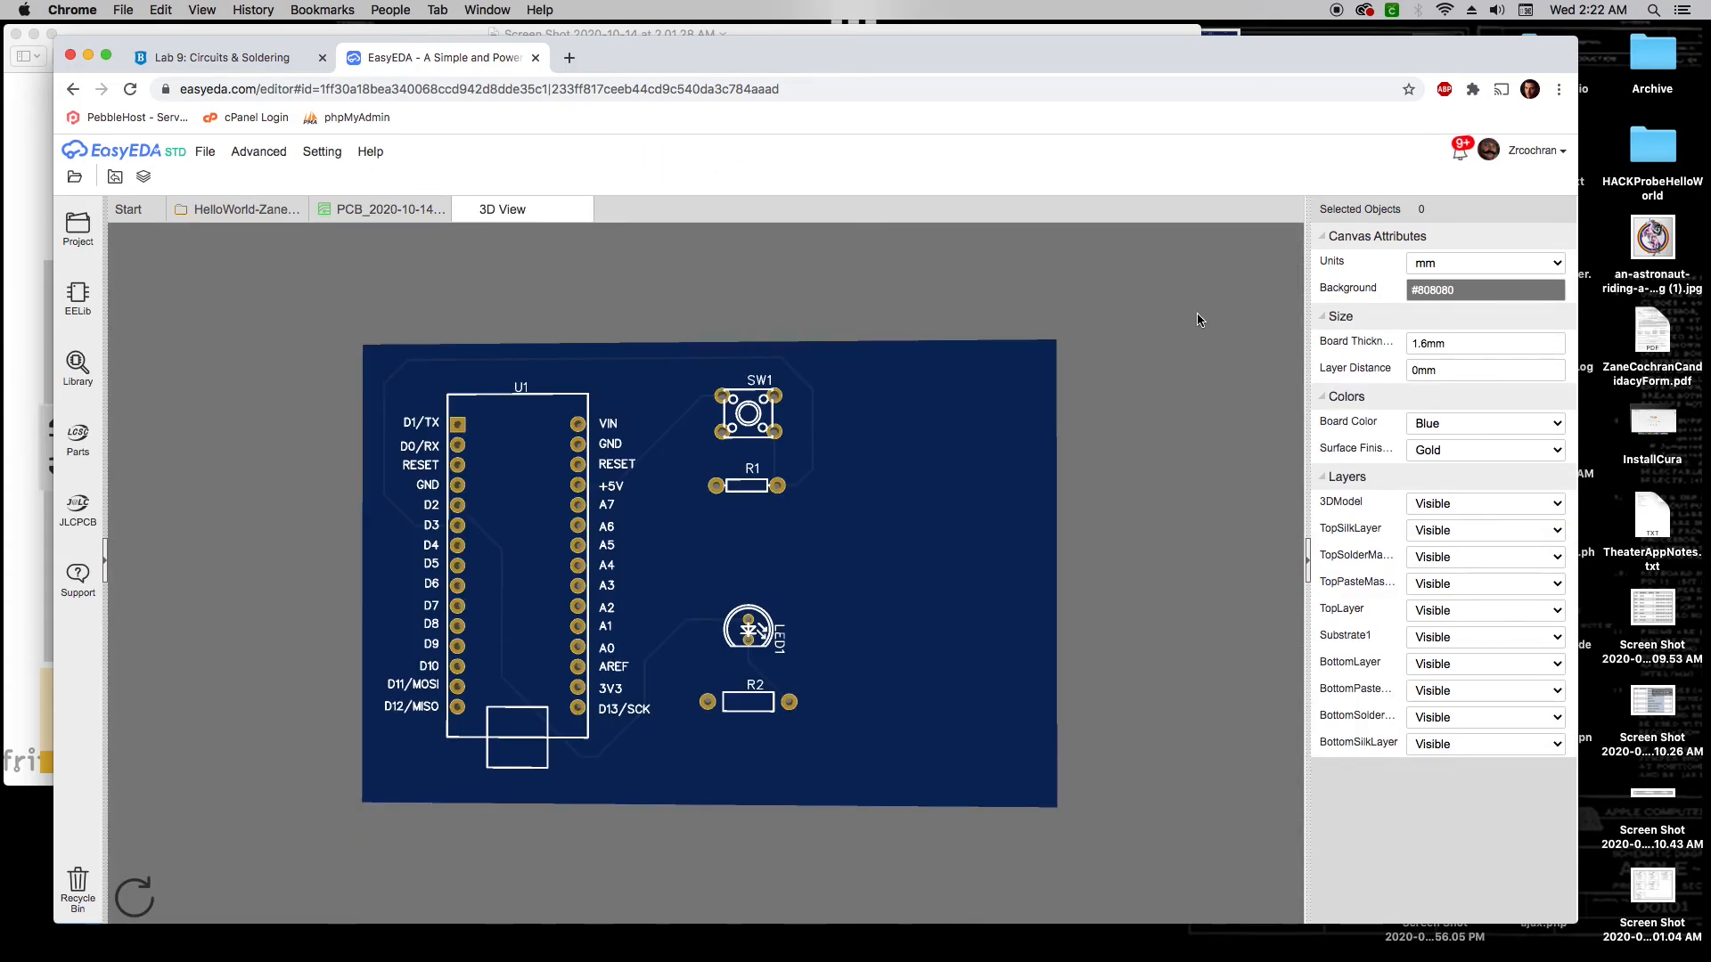
drag(428, 322, 834, 657)
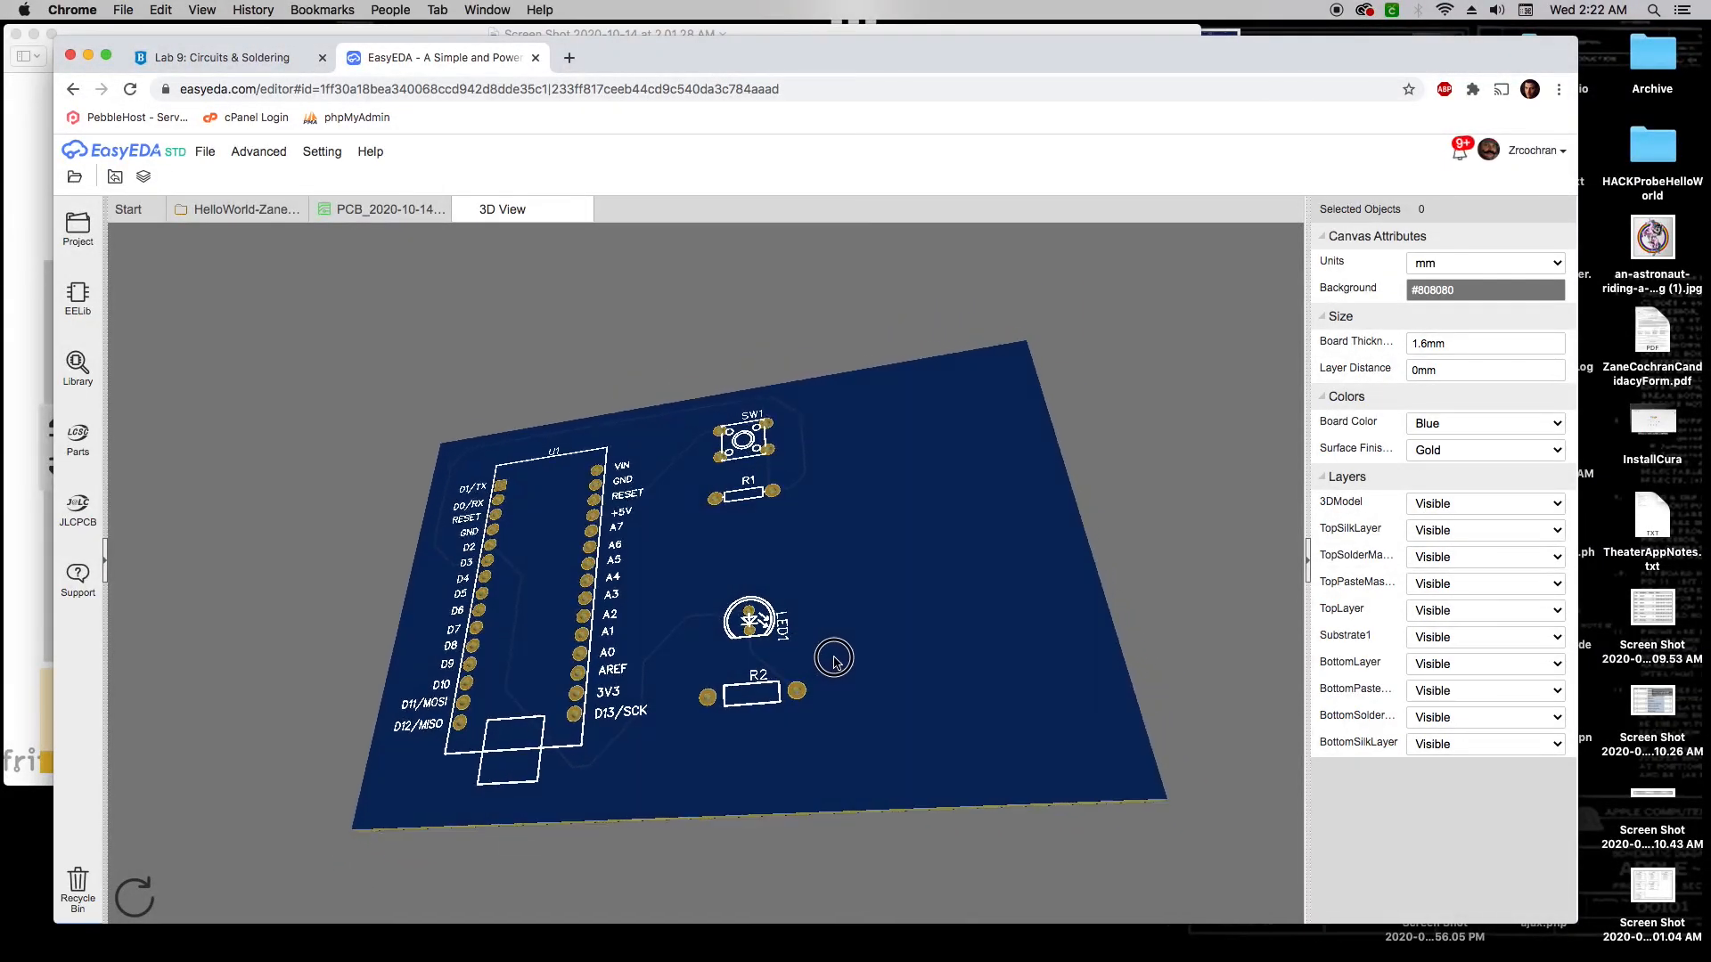
drag(680, 542, 759, 616)
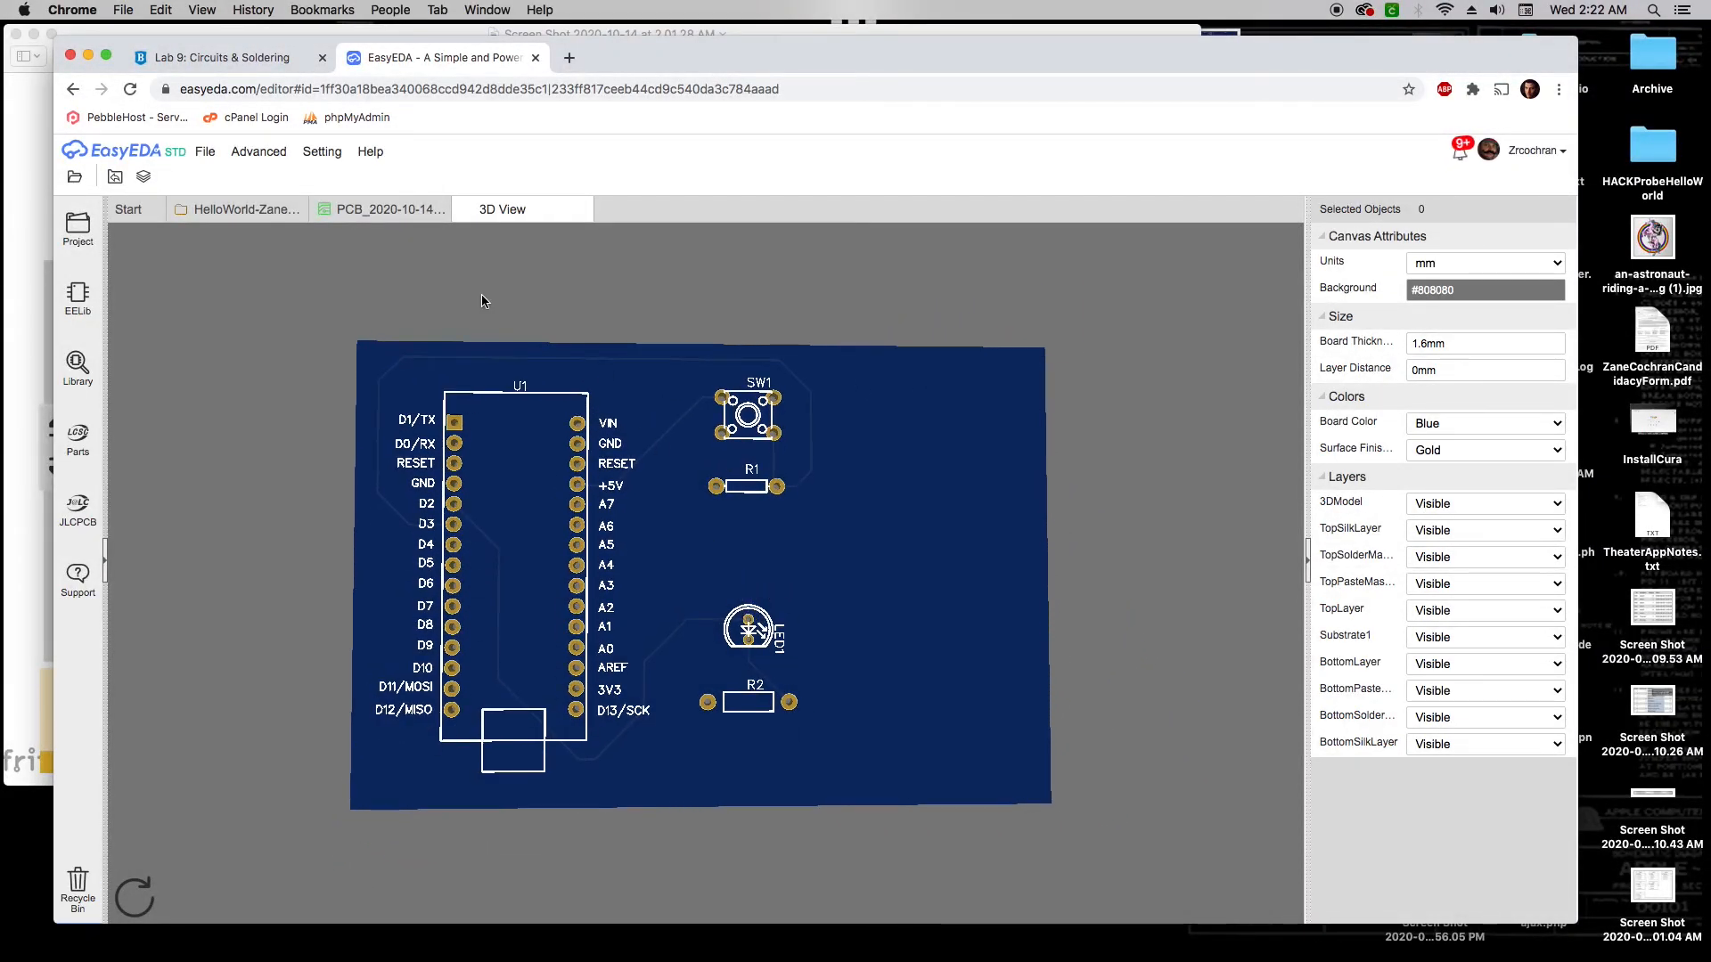
click(386, 212)
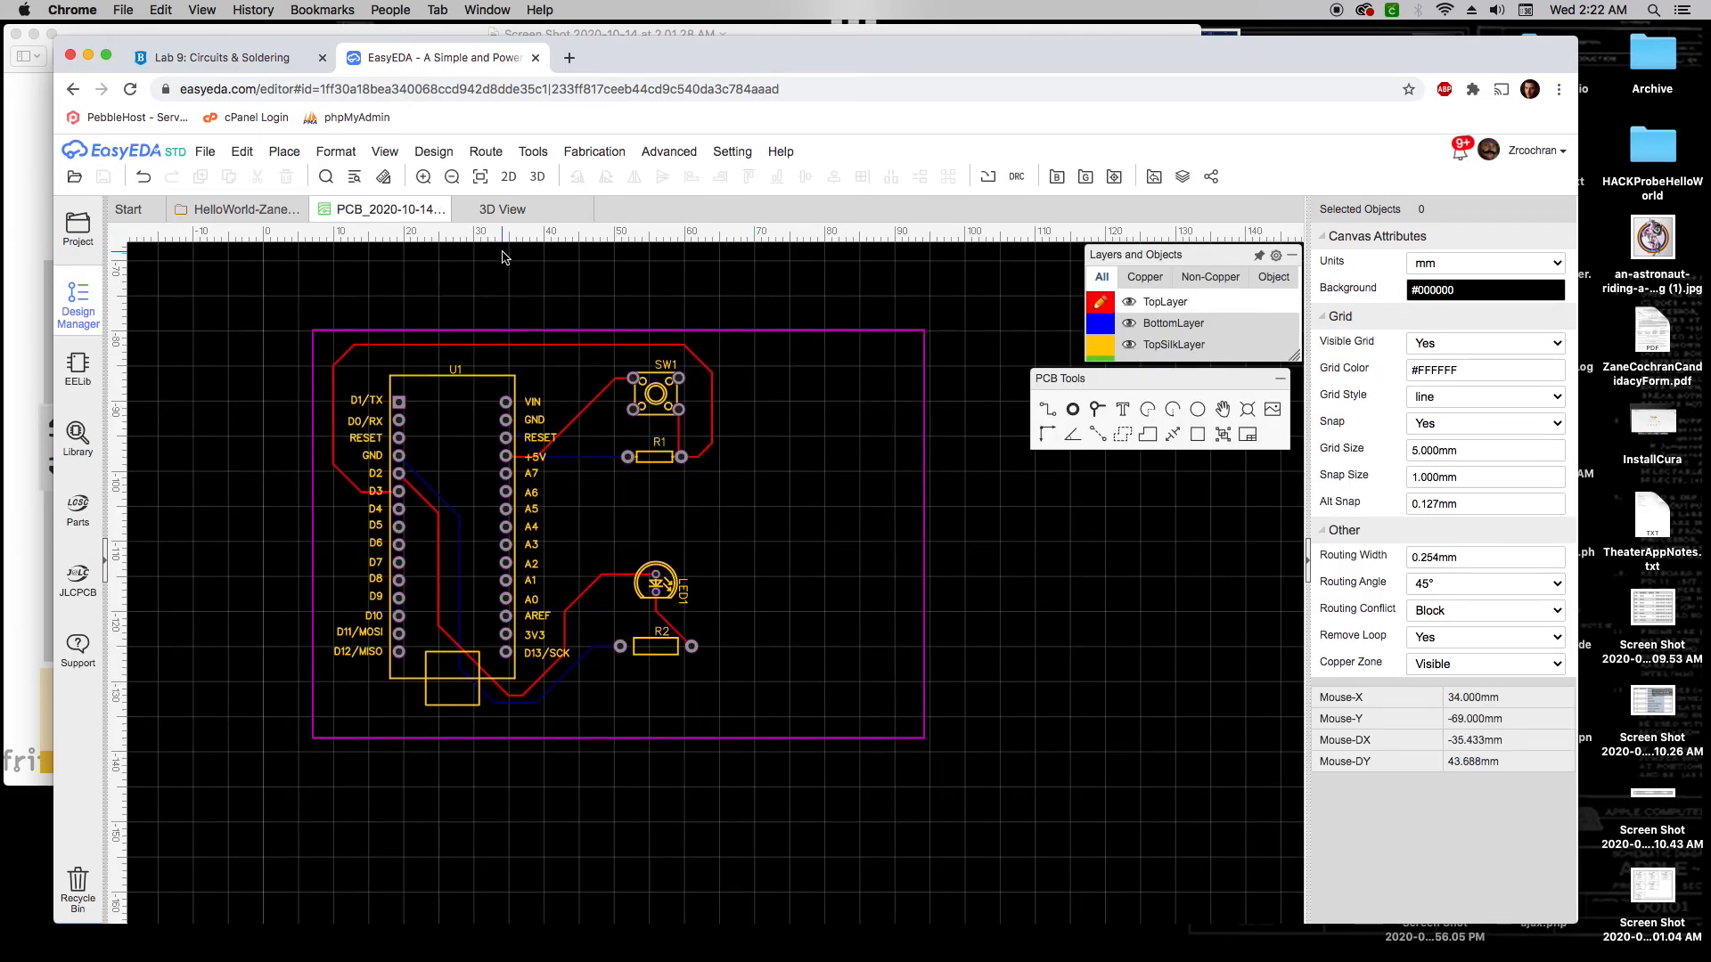
Generate Gerber fabrication files, choosing 'No, Generate Gerber' to skip the DRC
mouse_move(682, 159)
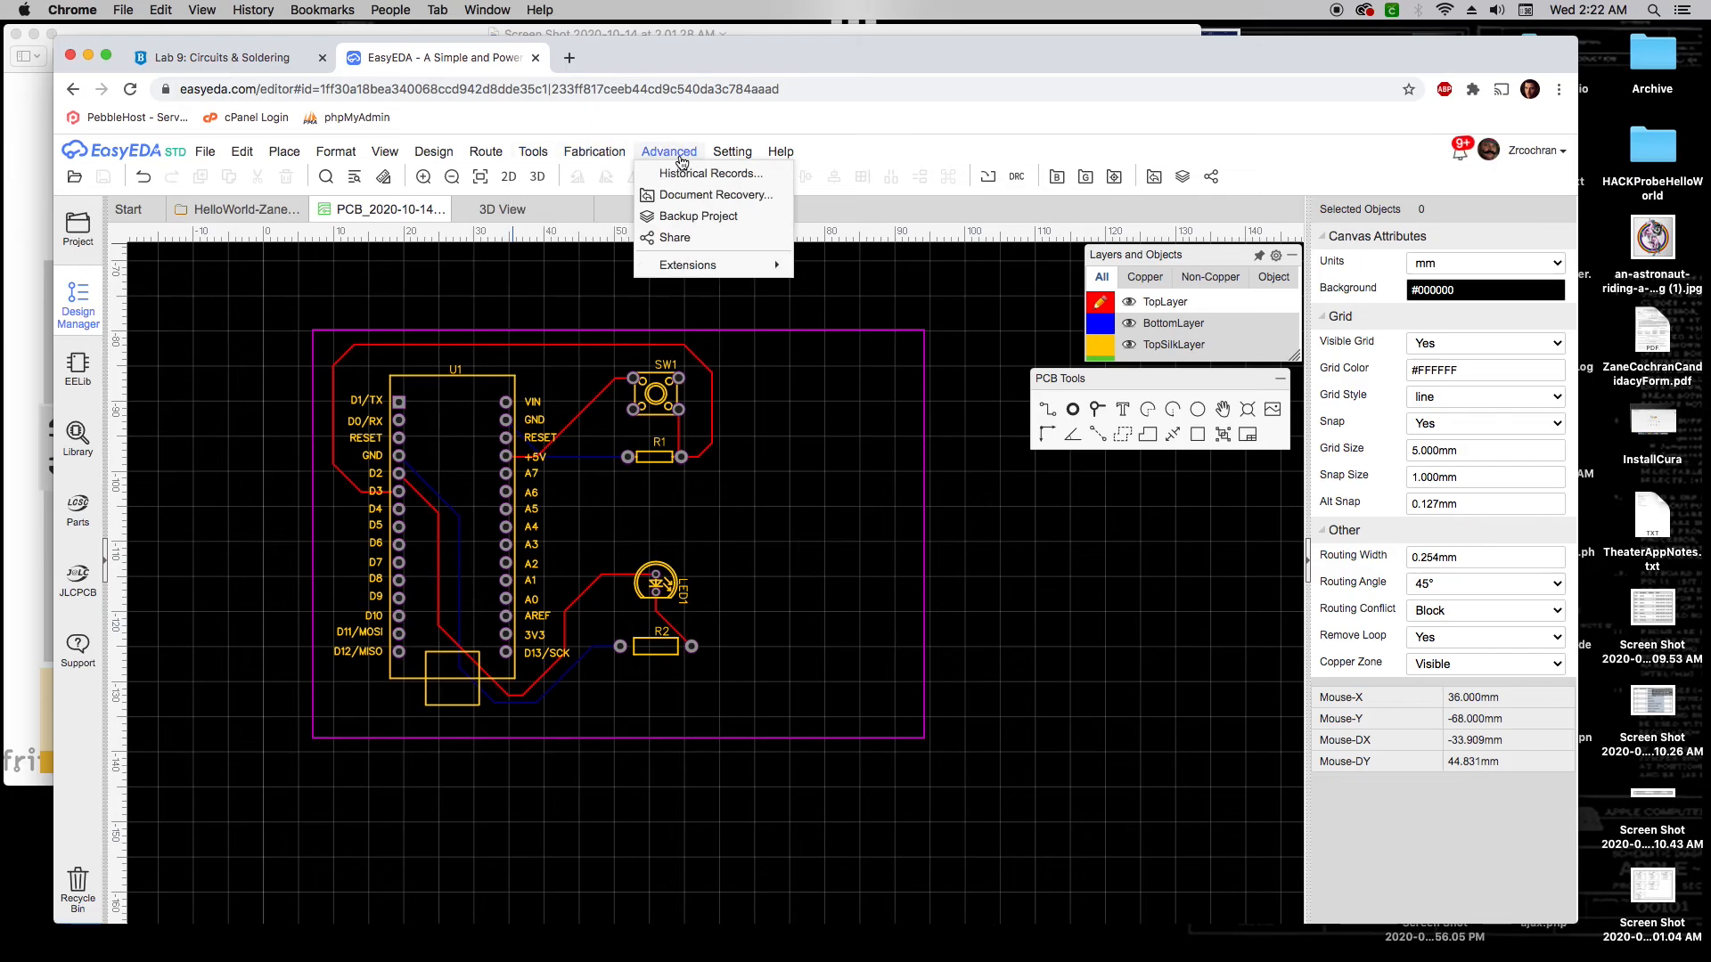
mouse_move(523, 158)
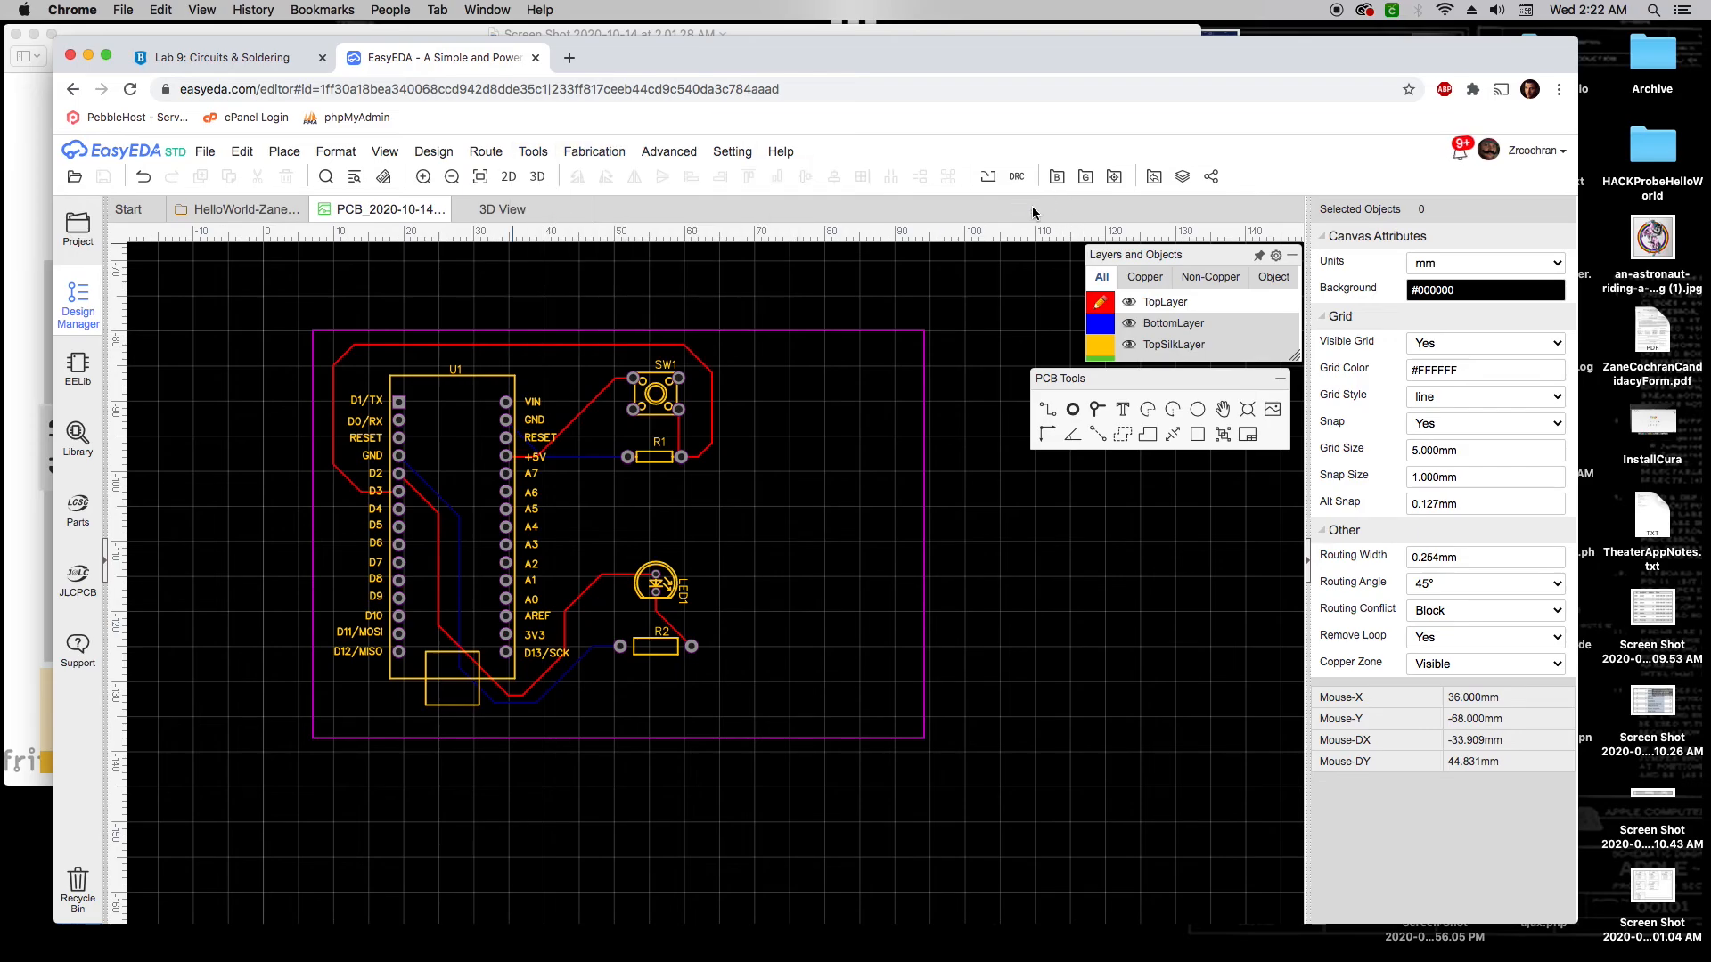
click(1086, 178)
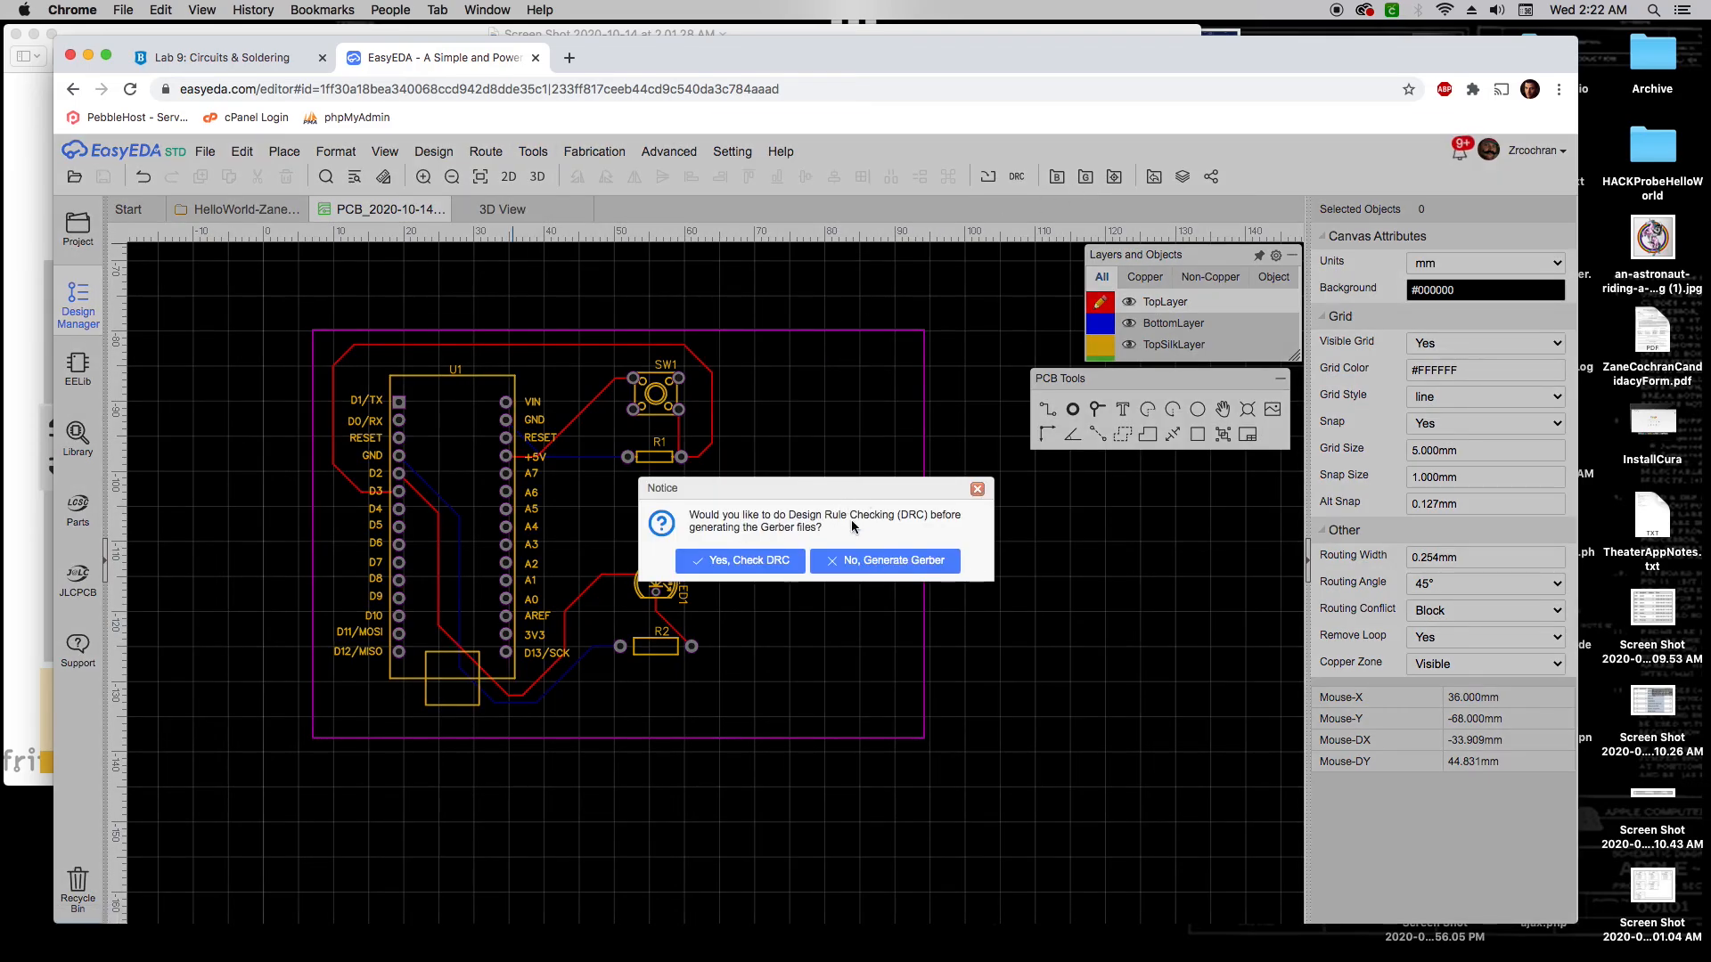
click(861, 562)
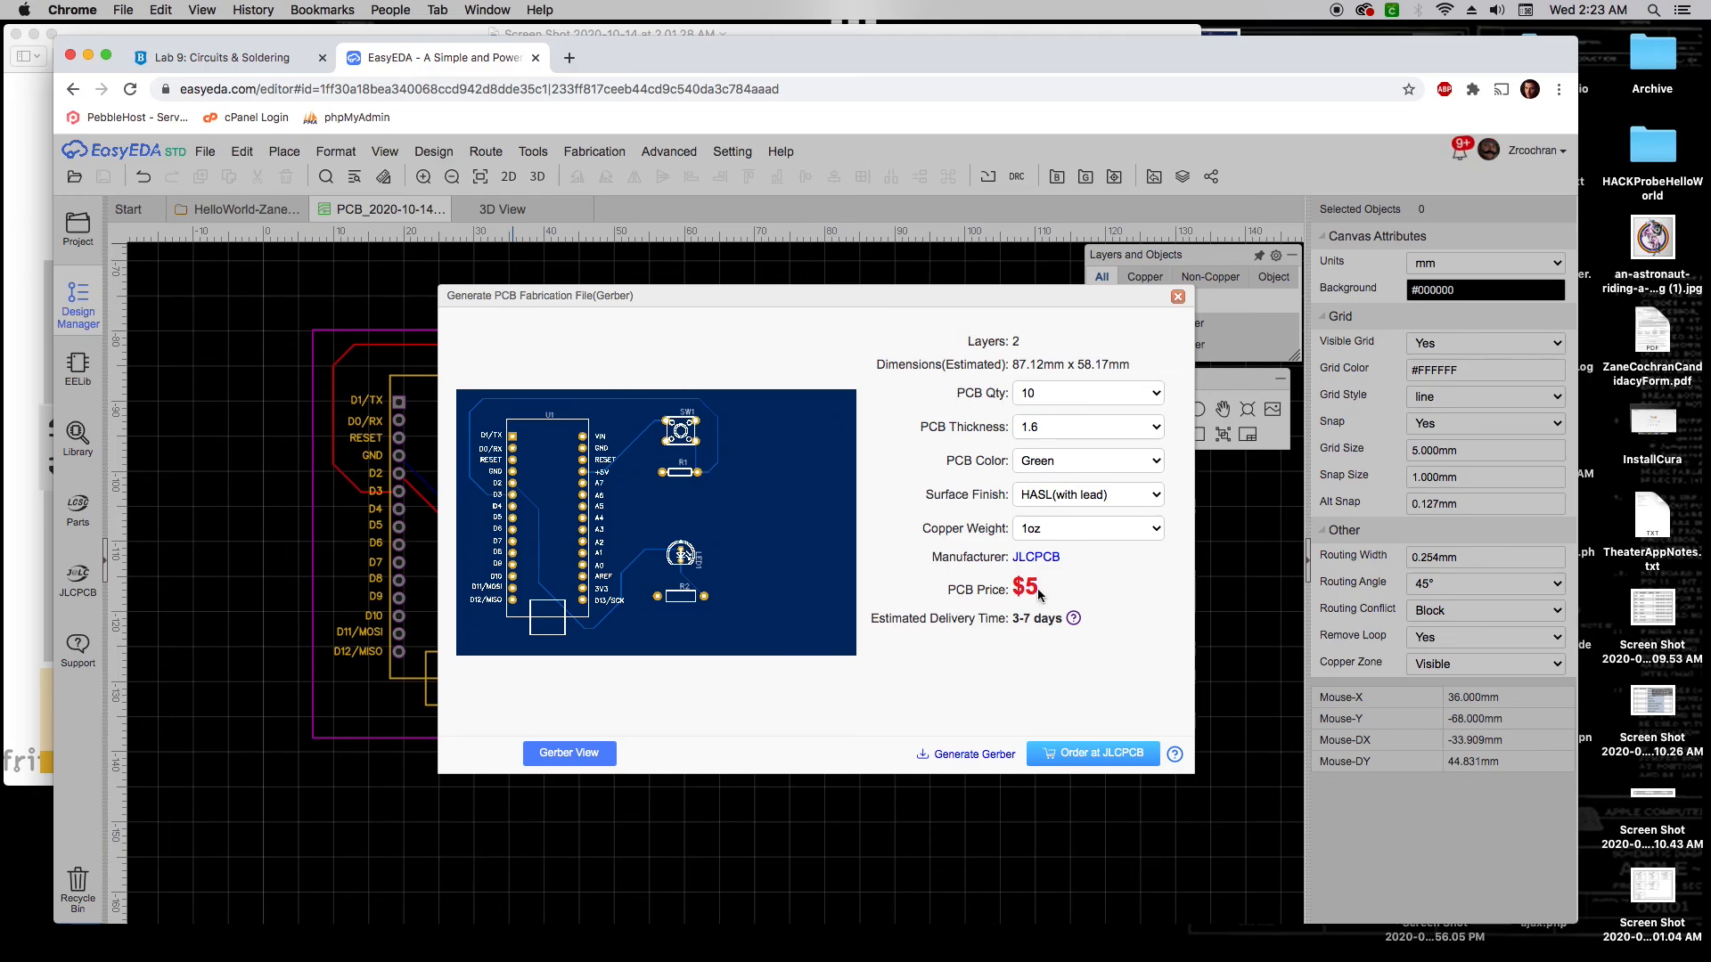
Leave the PCB quantity at 10 boards ($5 quote) and close the Gerber fabrication dialog without ordering
click(1061, 398)
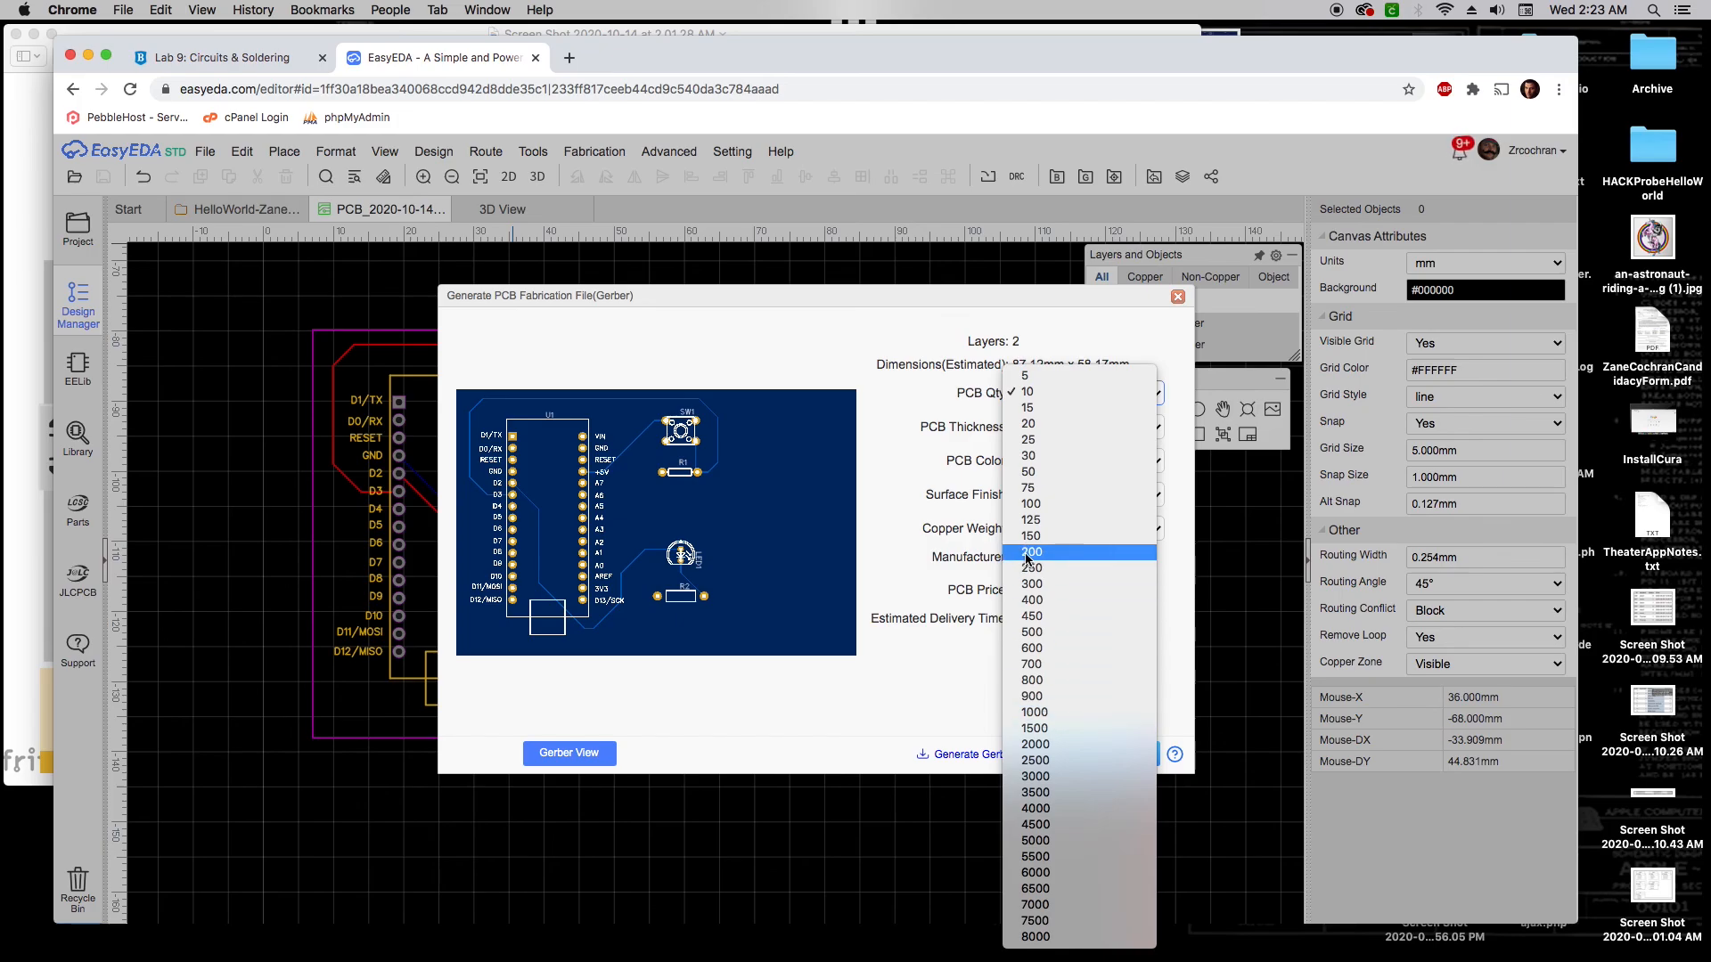
click(1032, 393)
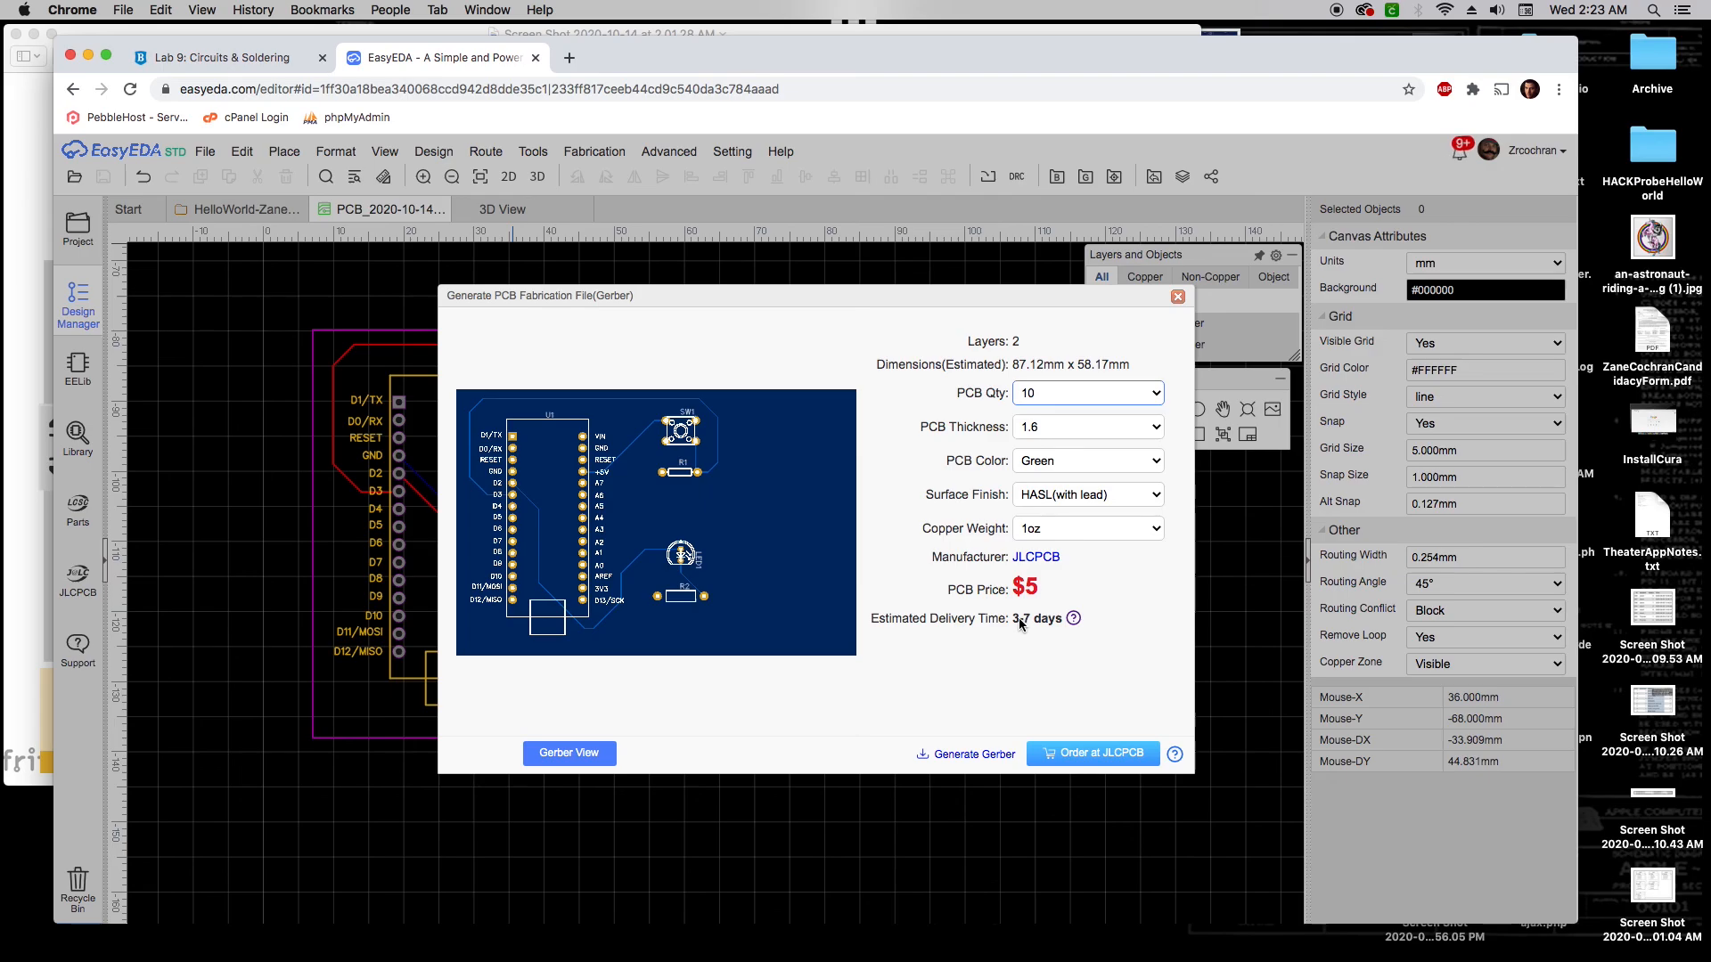
click(1178, 297)
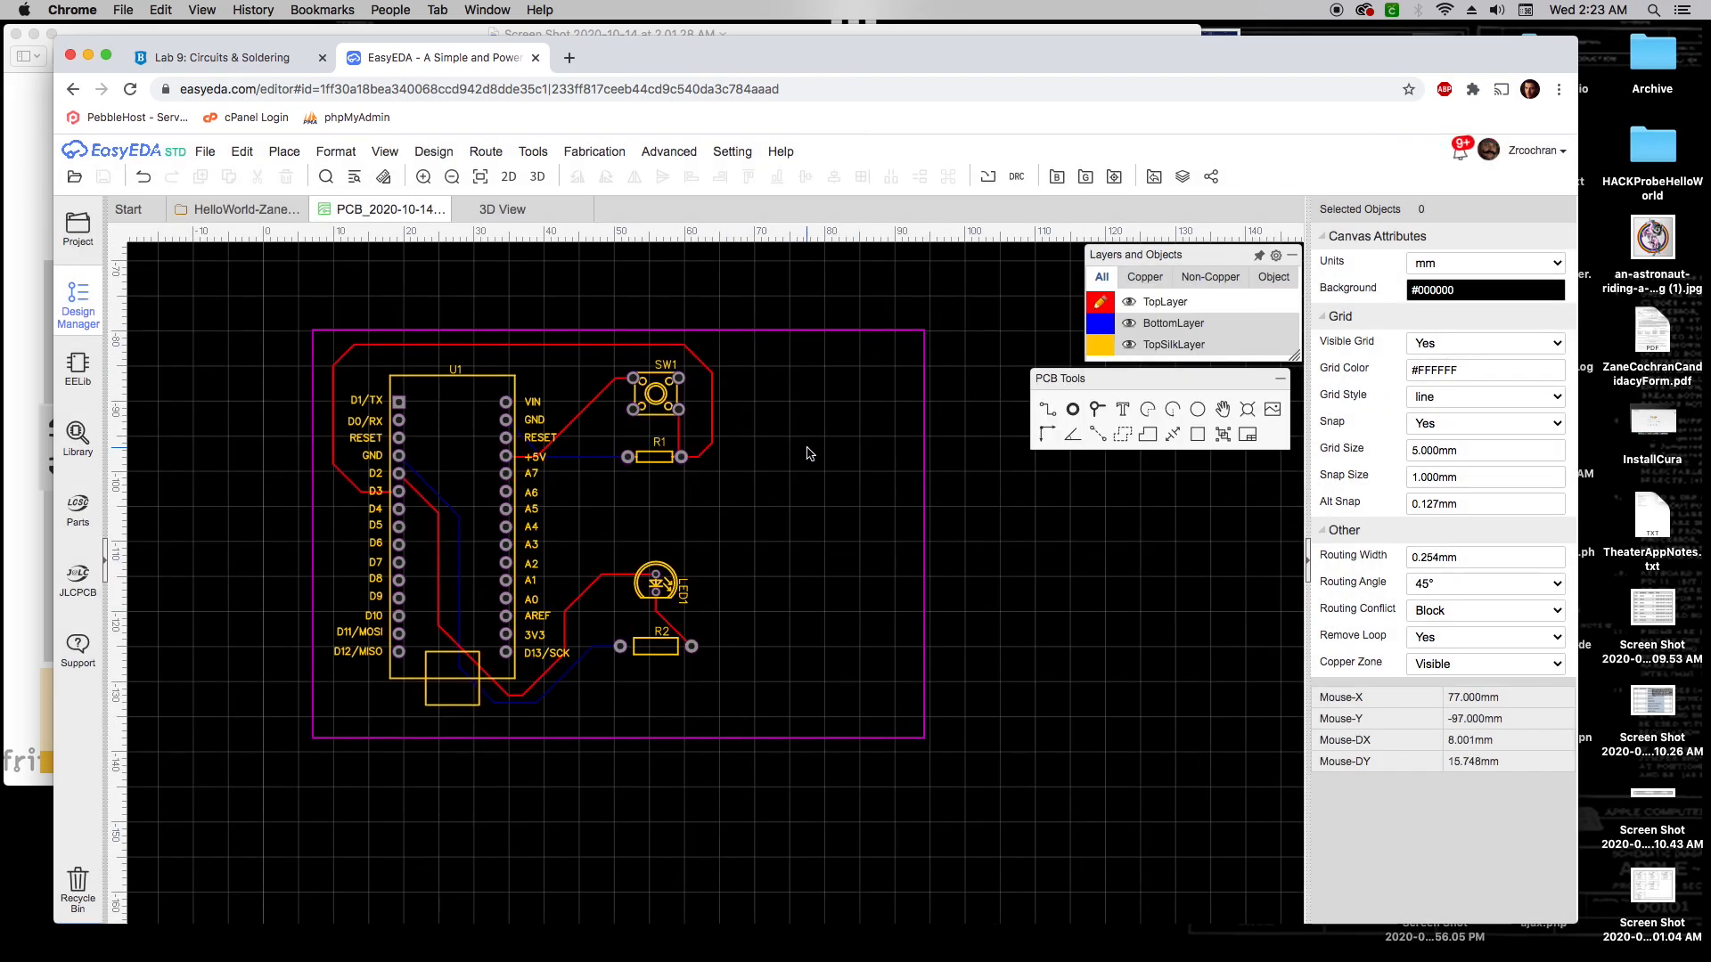